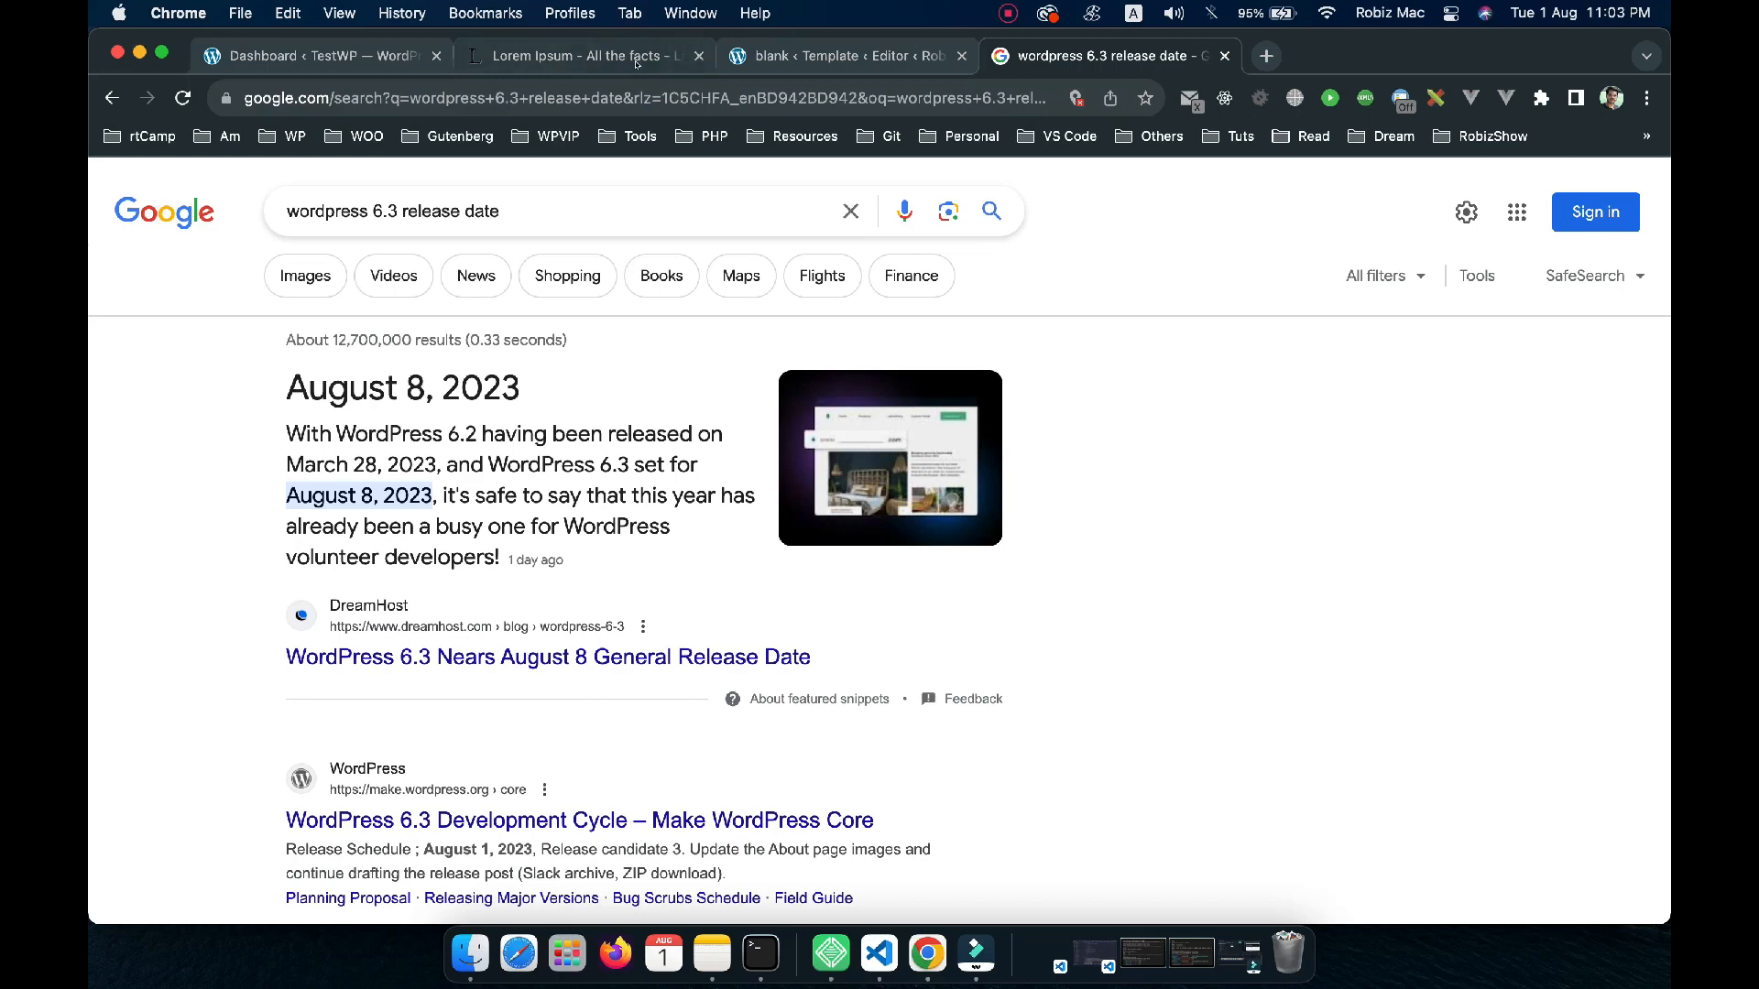
# Switch to the TestWP dashboard, then to Local, and launch the site shell for TestWP
pyautogui.click(354, 57)
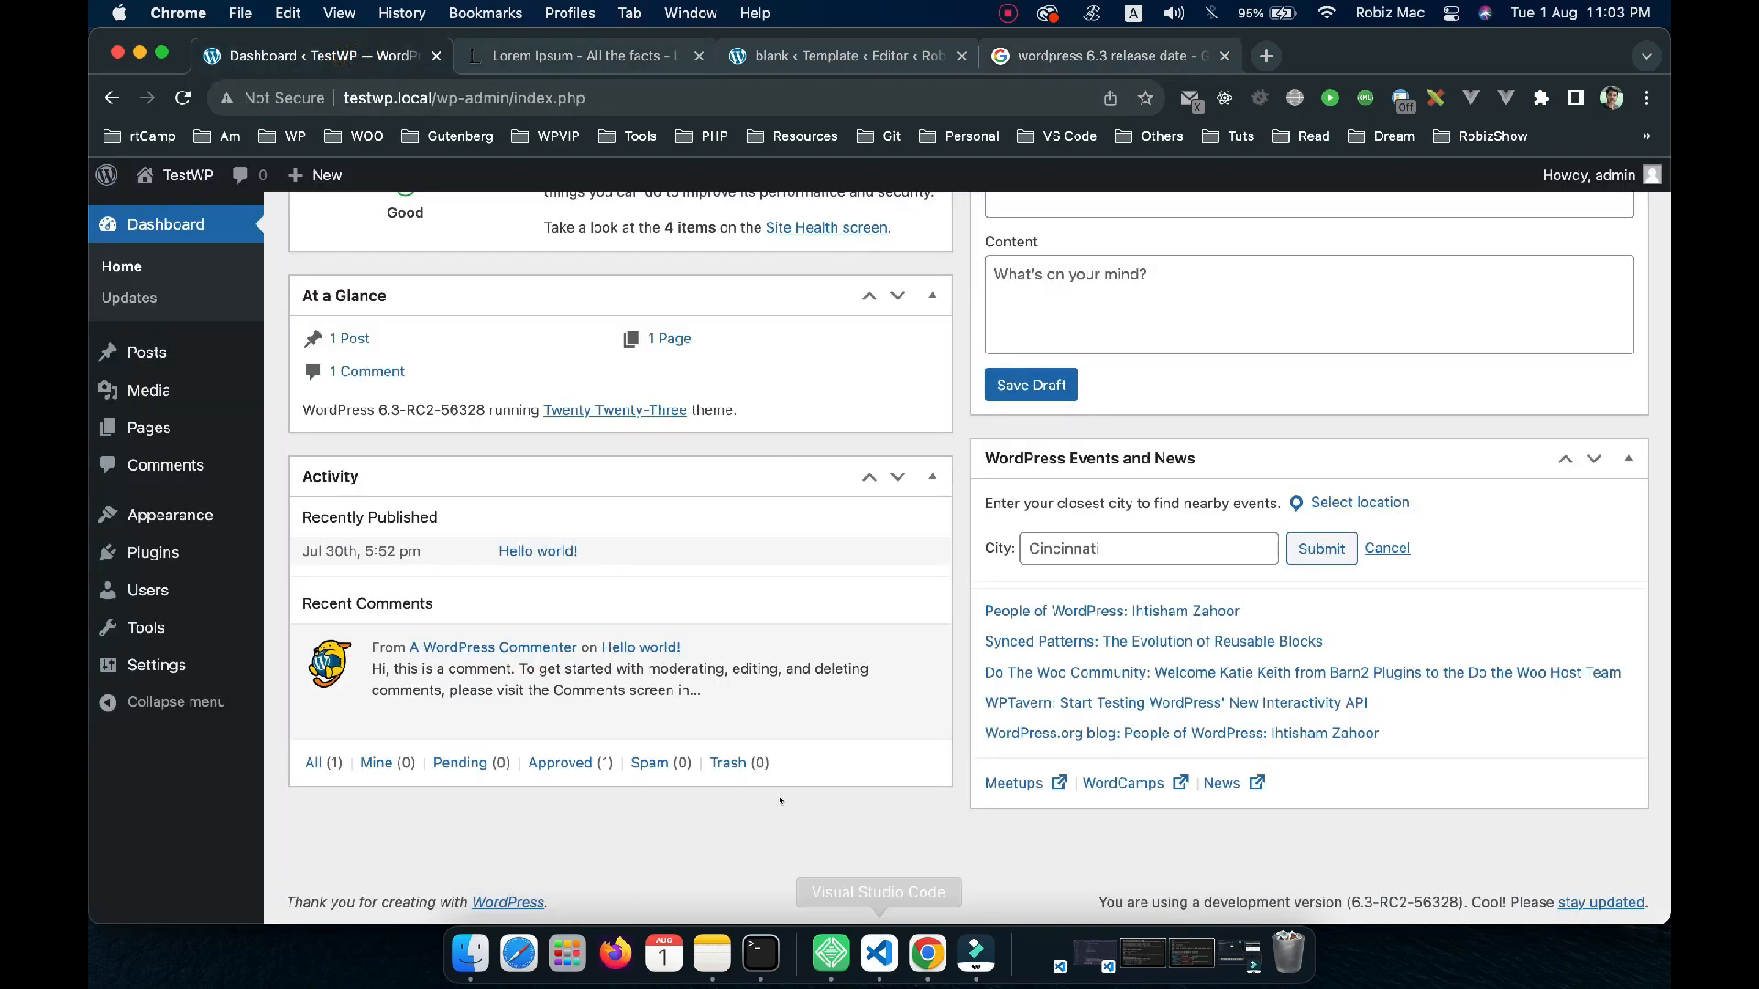
pyautogui.click(828, 951)
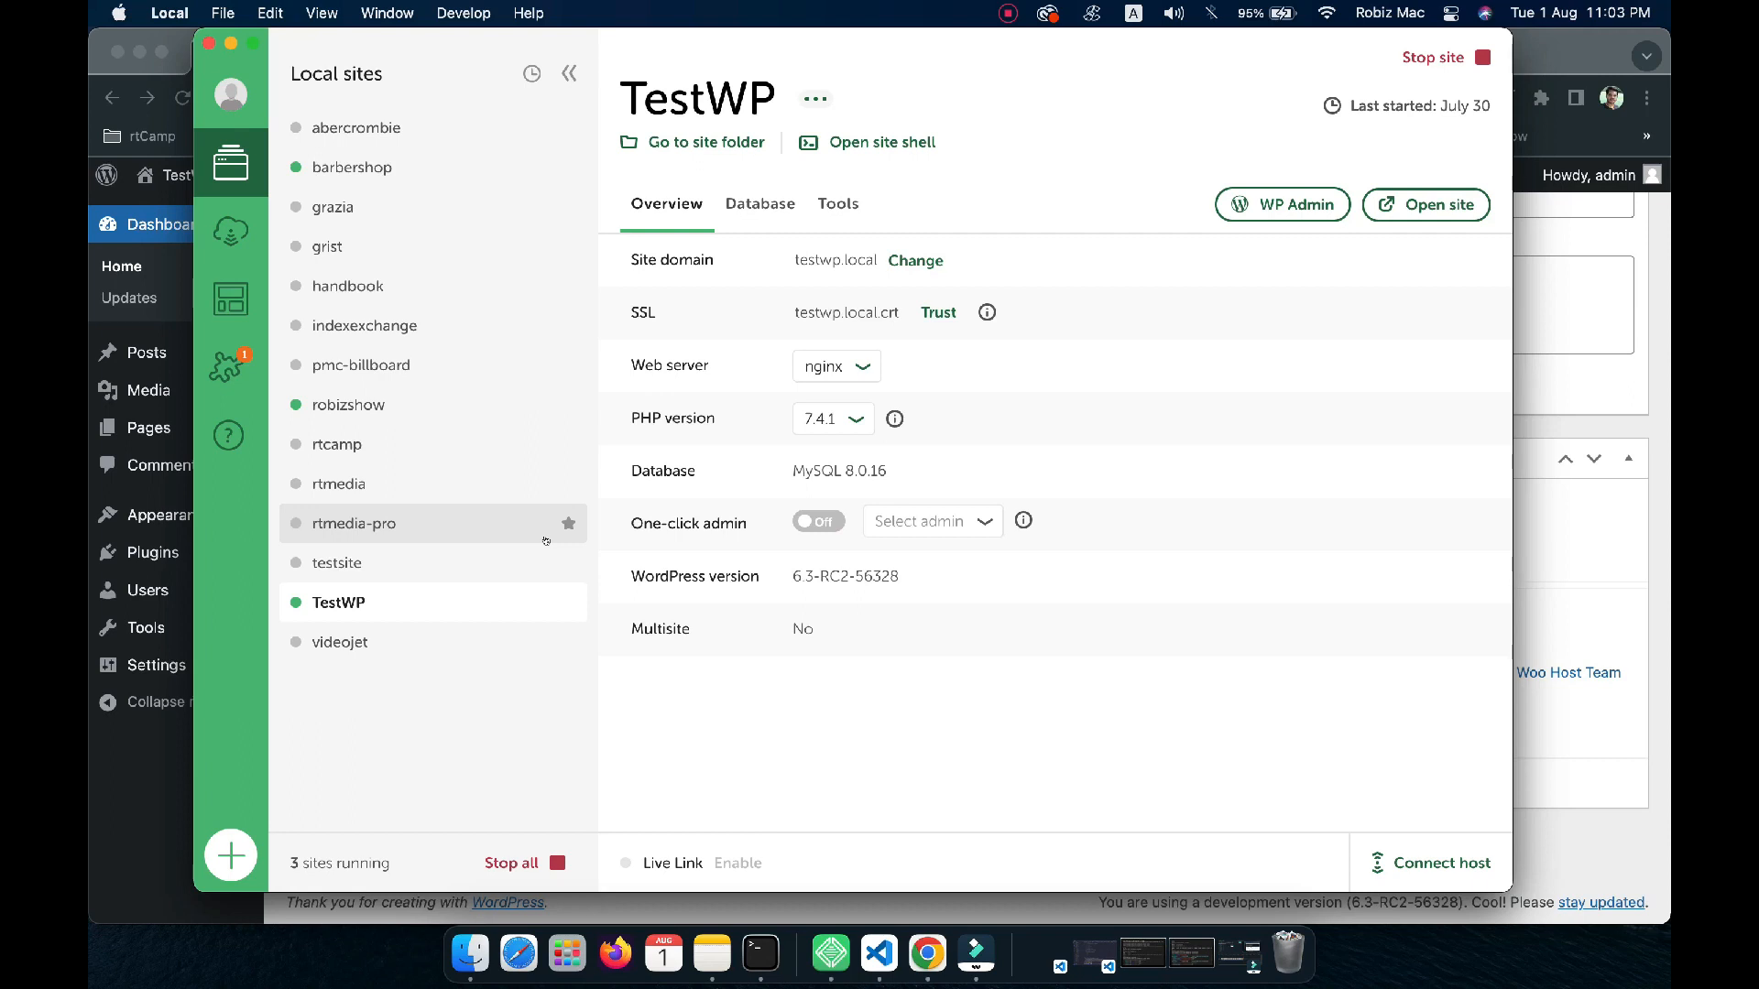
pyautogui.click(879, 144)
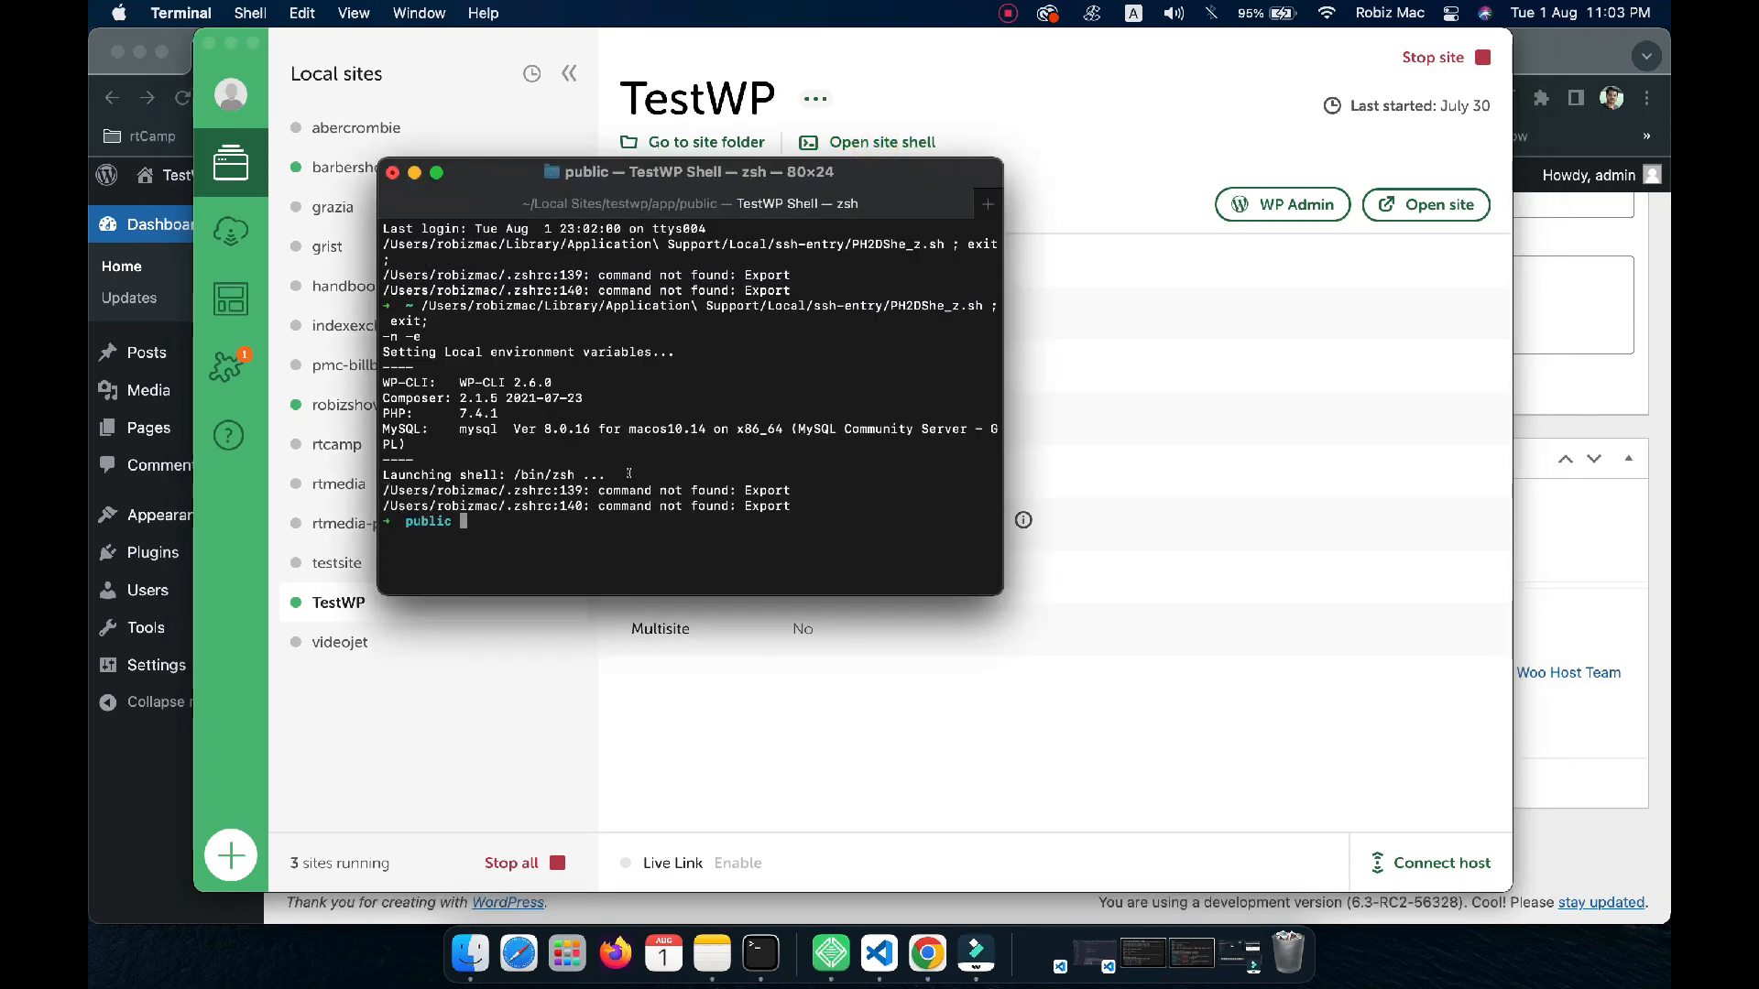
# Enlarge the terminal text and enter the command "wp core update --version=6.3-RC2 --force" at the prompt
pyautogui.press('super+plus')
pyautogui.press('super+plus')
pyautogui.press('super+plus')
pyautogui.press('super+plus')
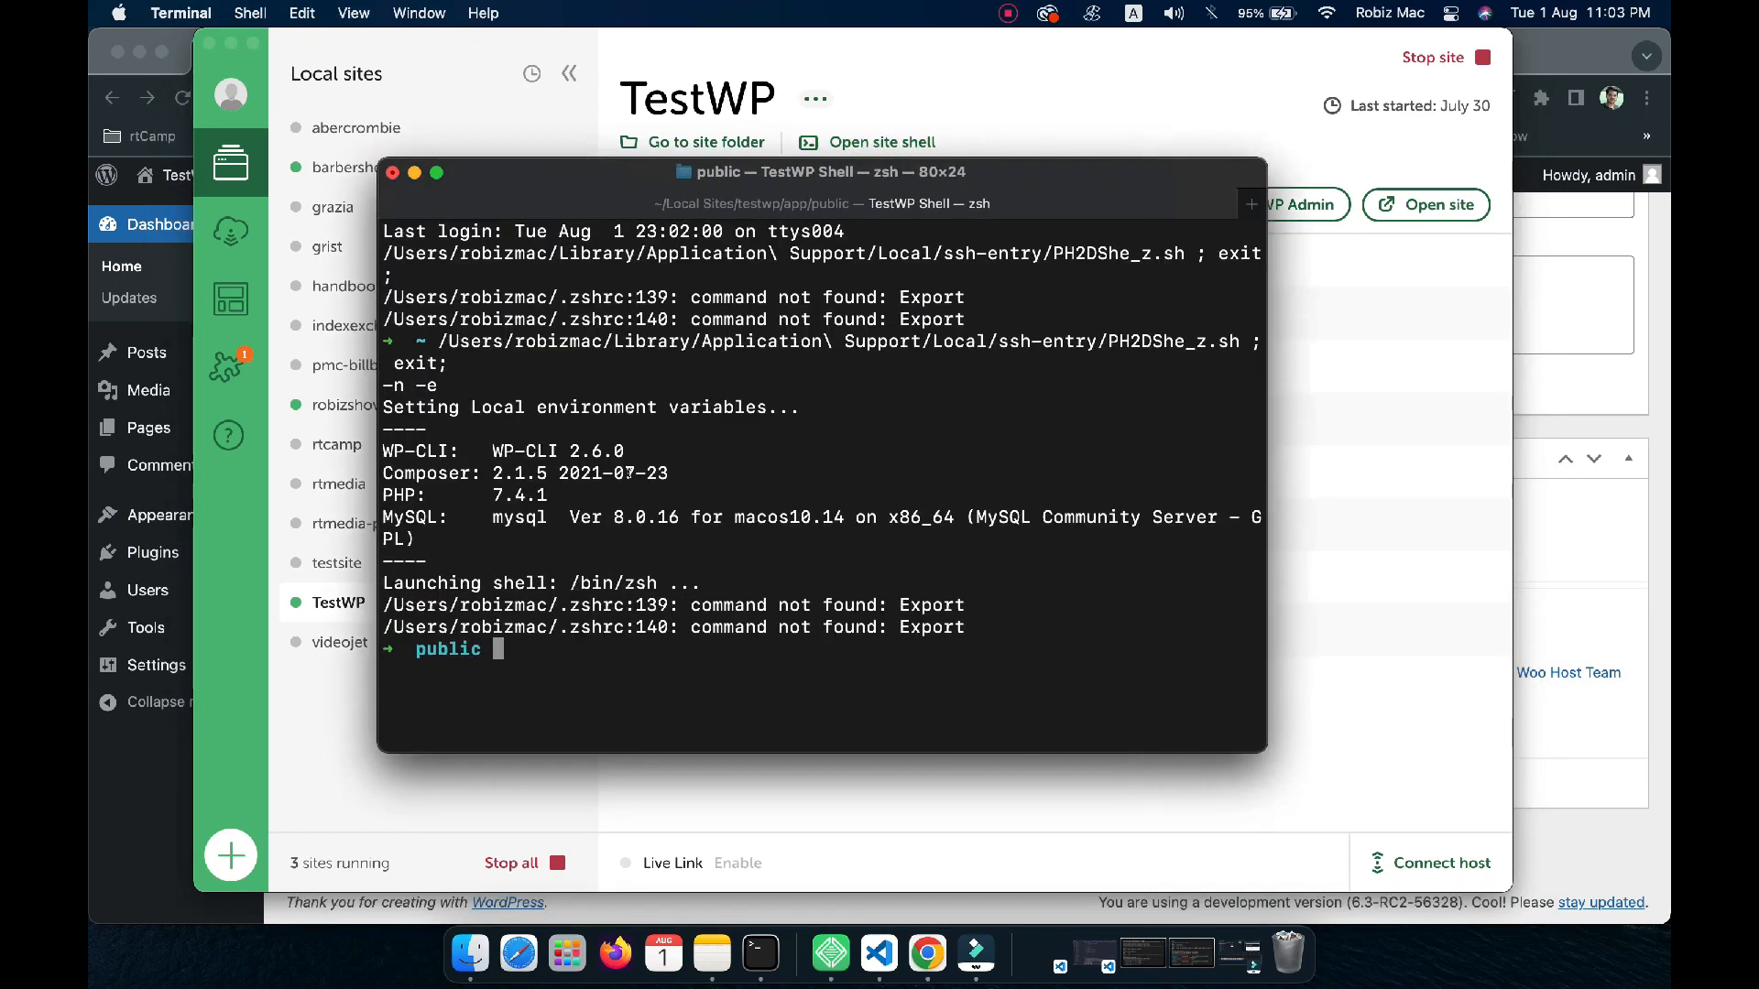
pyautogui.write('wp core update --version=6.3-RC2 --force')
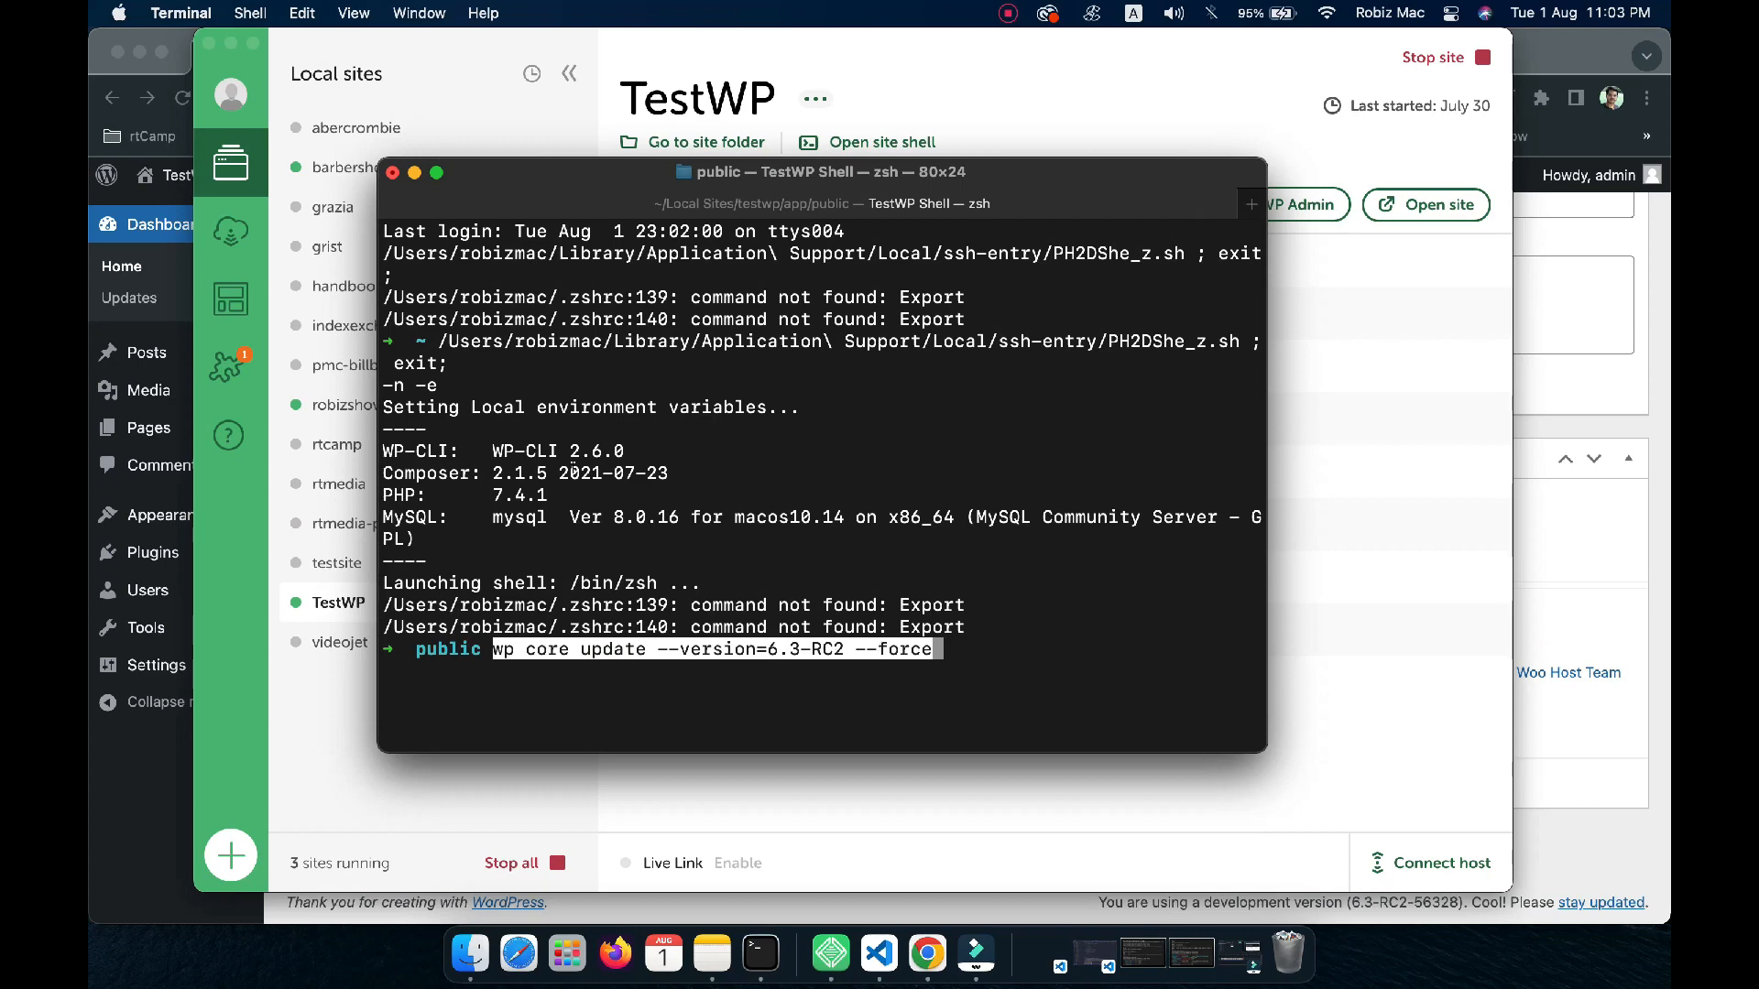
# Return to the TestWP dashboard in the browser and open the site editor
pyautogui.click(171, 759)
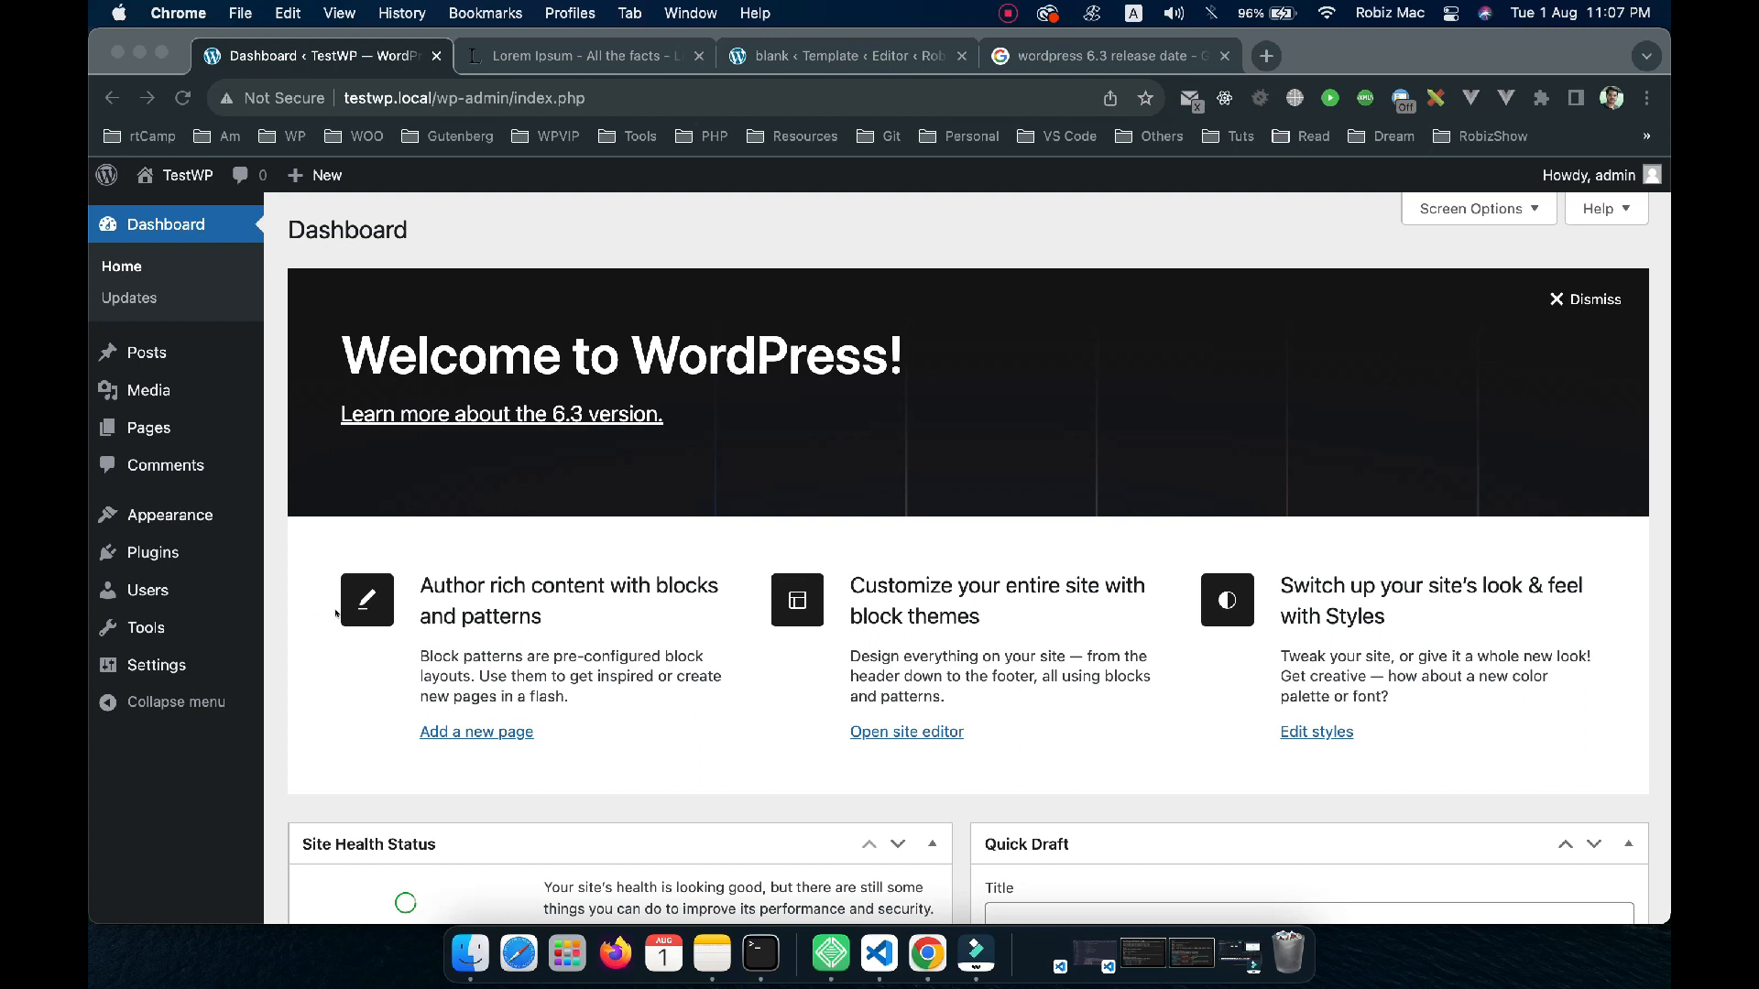
pyautogui.click(306, 616)
pyautogui.moveTo(257, 516)
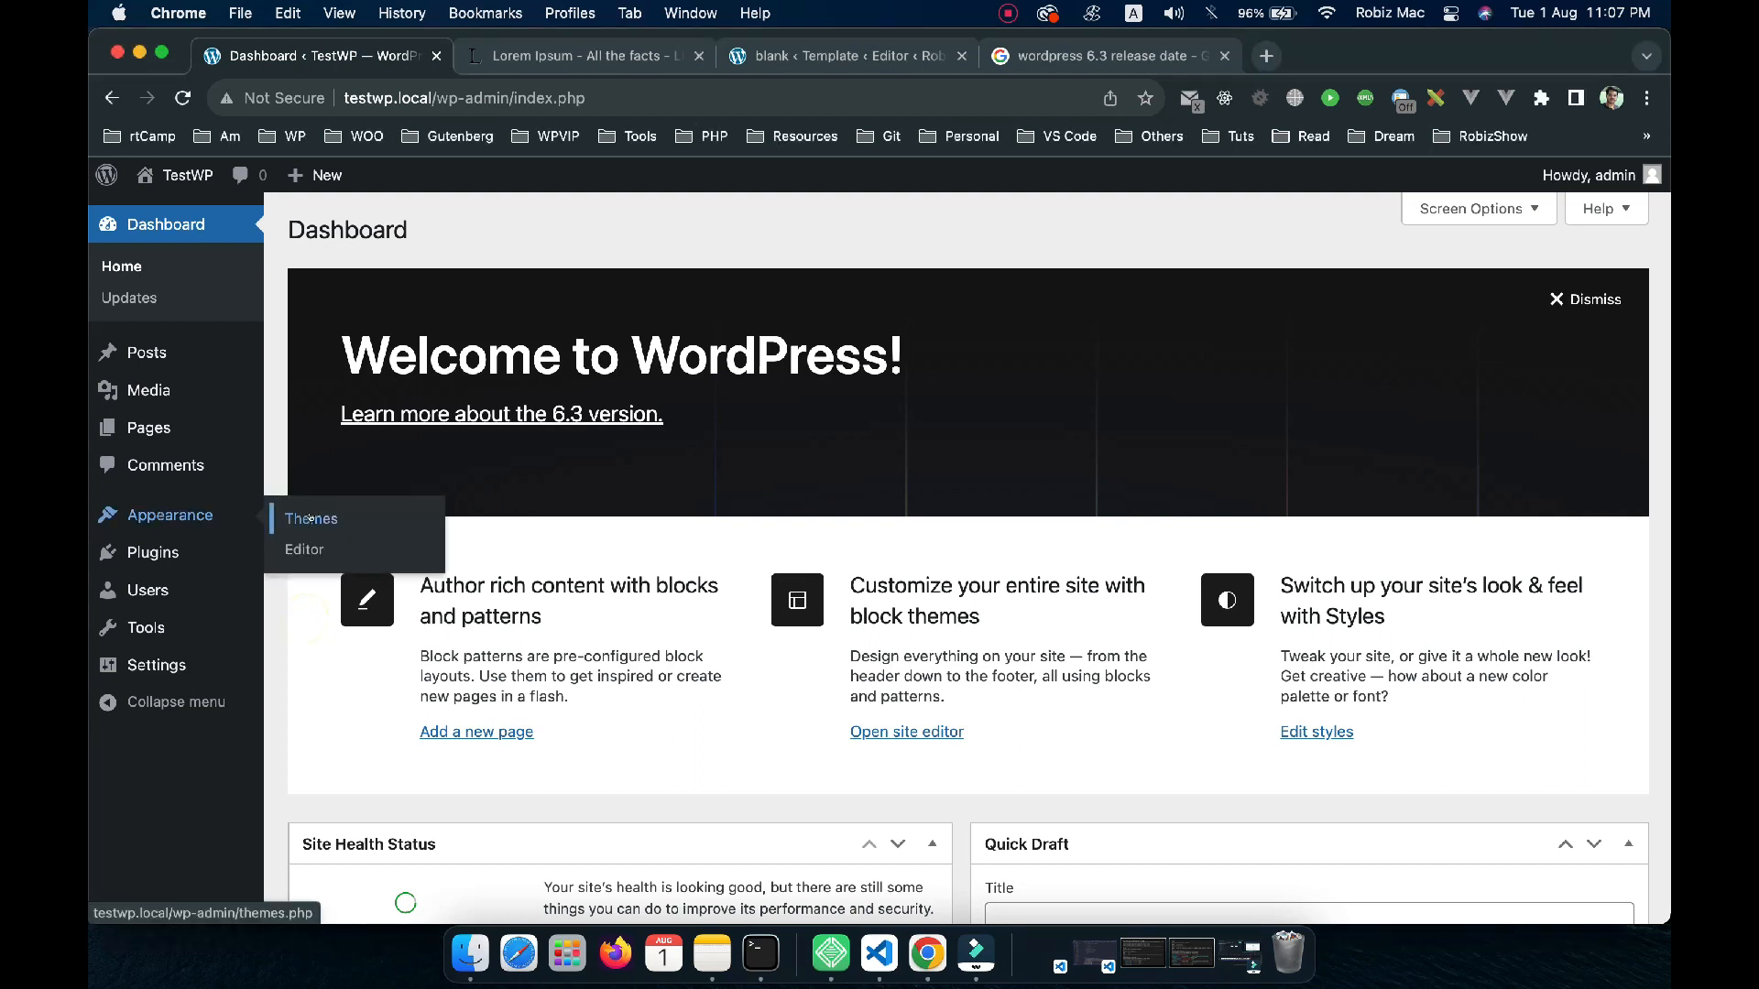
pyautogui.click(302, 550)
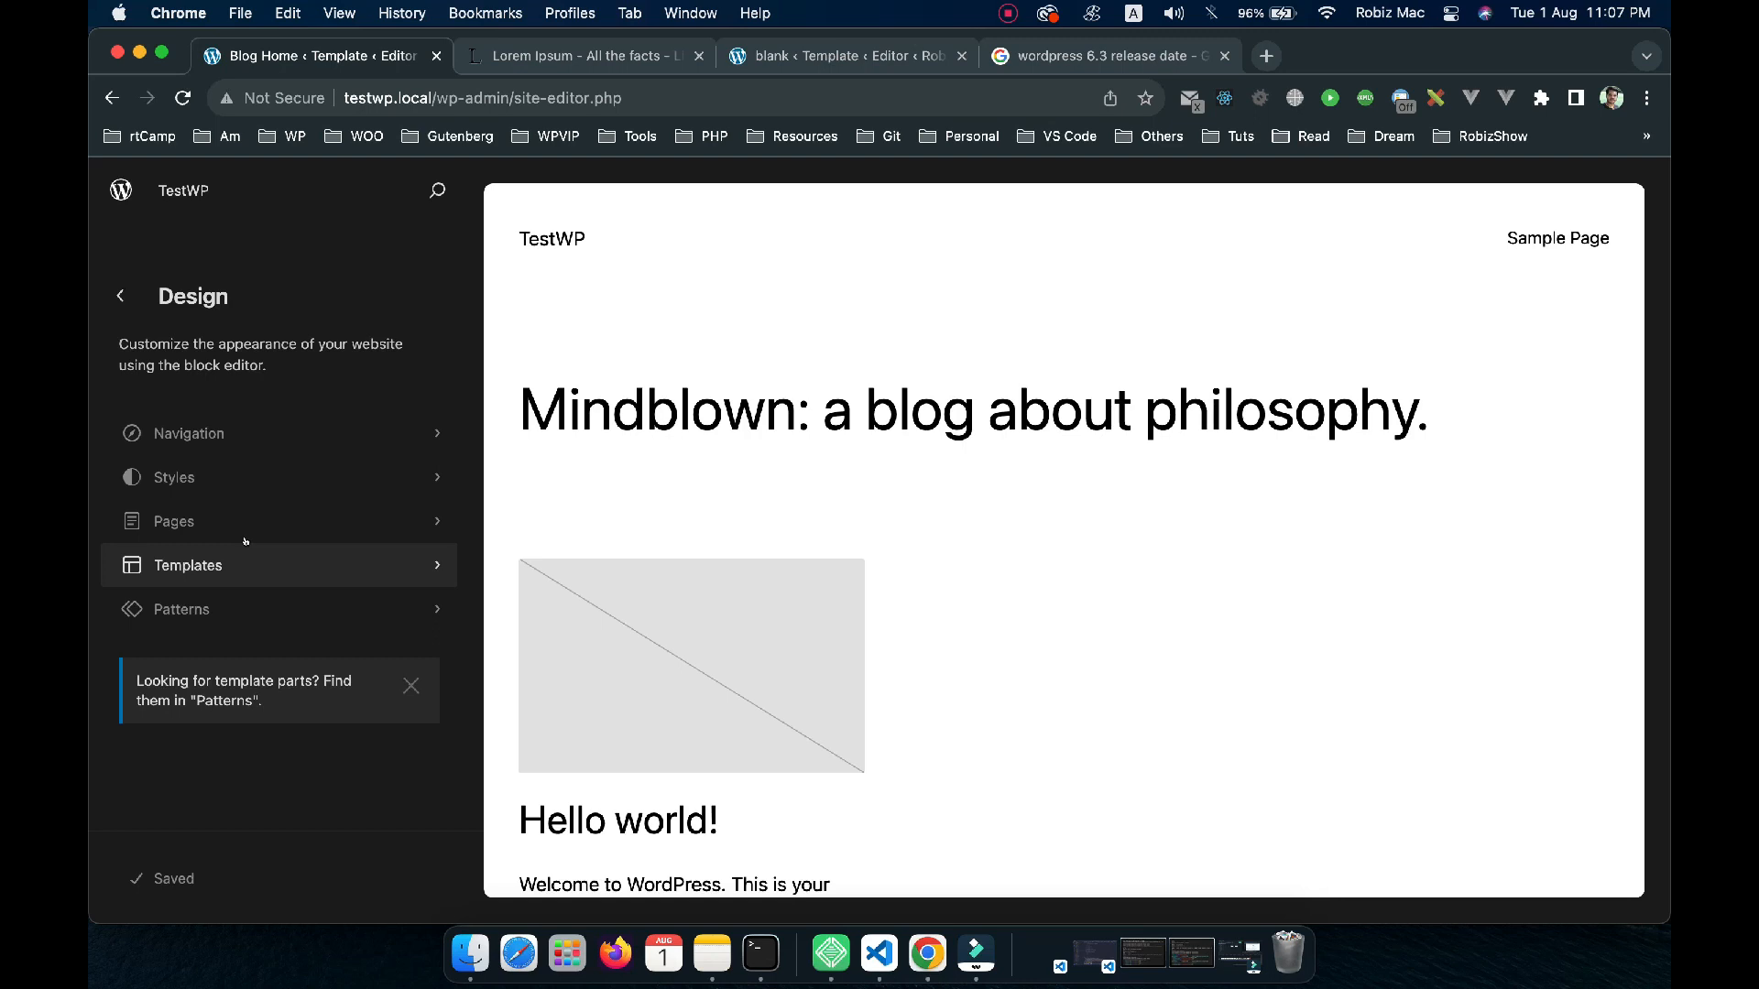
# On the RobizShow site, back out of the blank template to the dashboard and reopen the site editor to examine its Design options
pyautogui.click(803, 63)
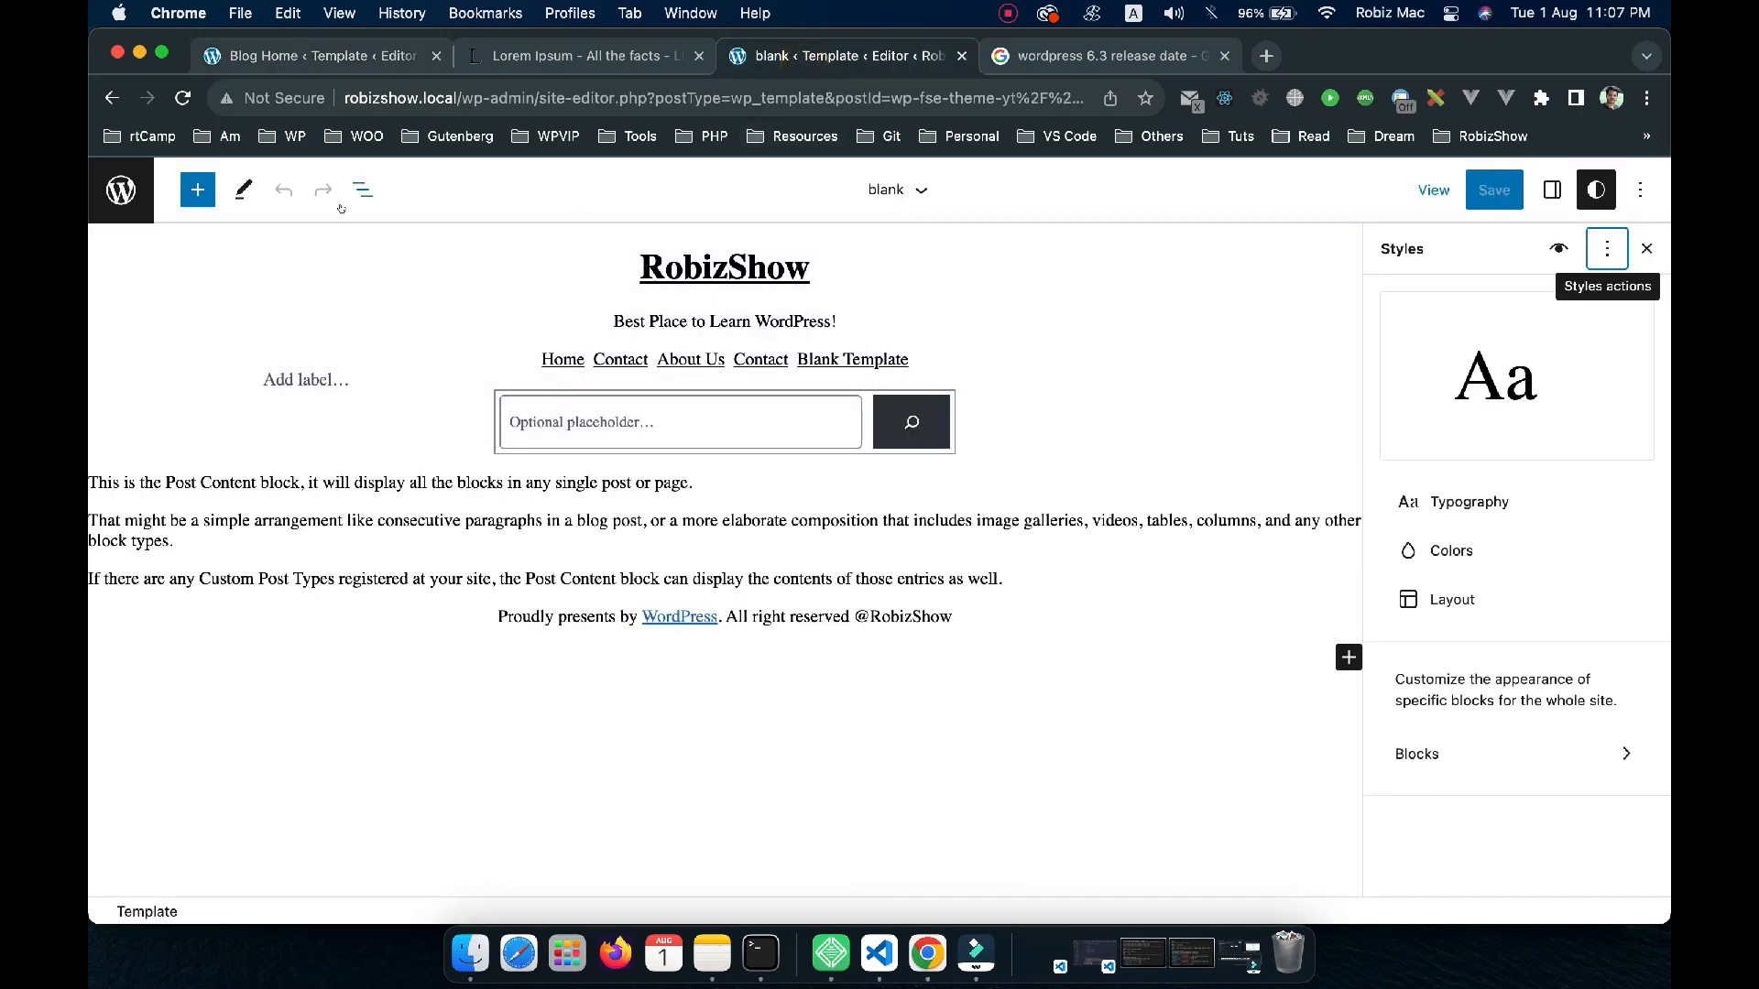
pyautogui.click(121, 190)
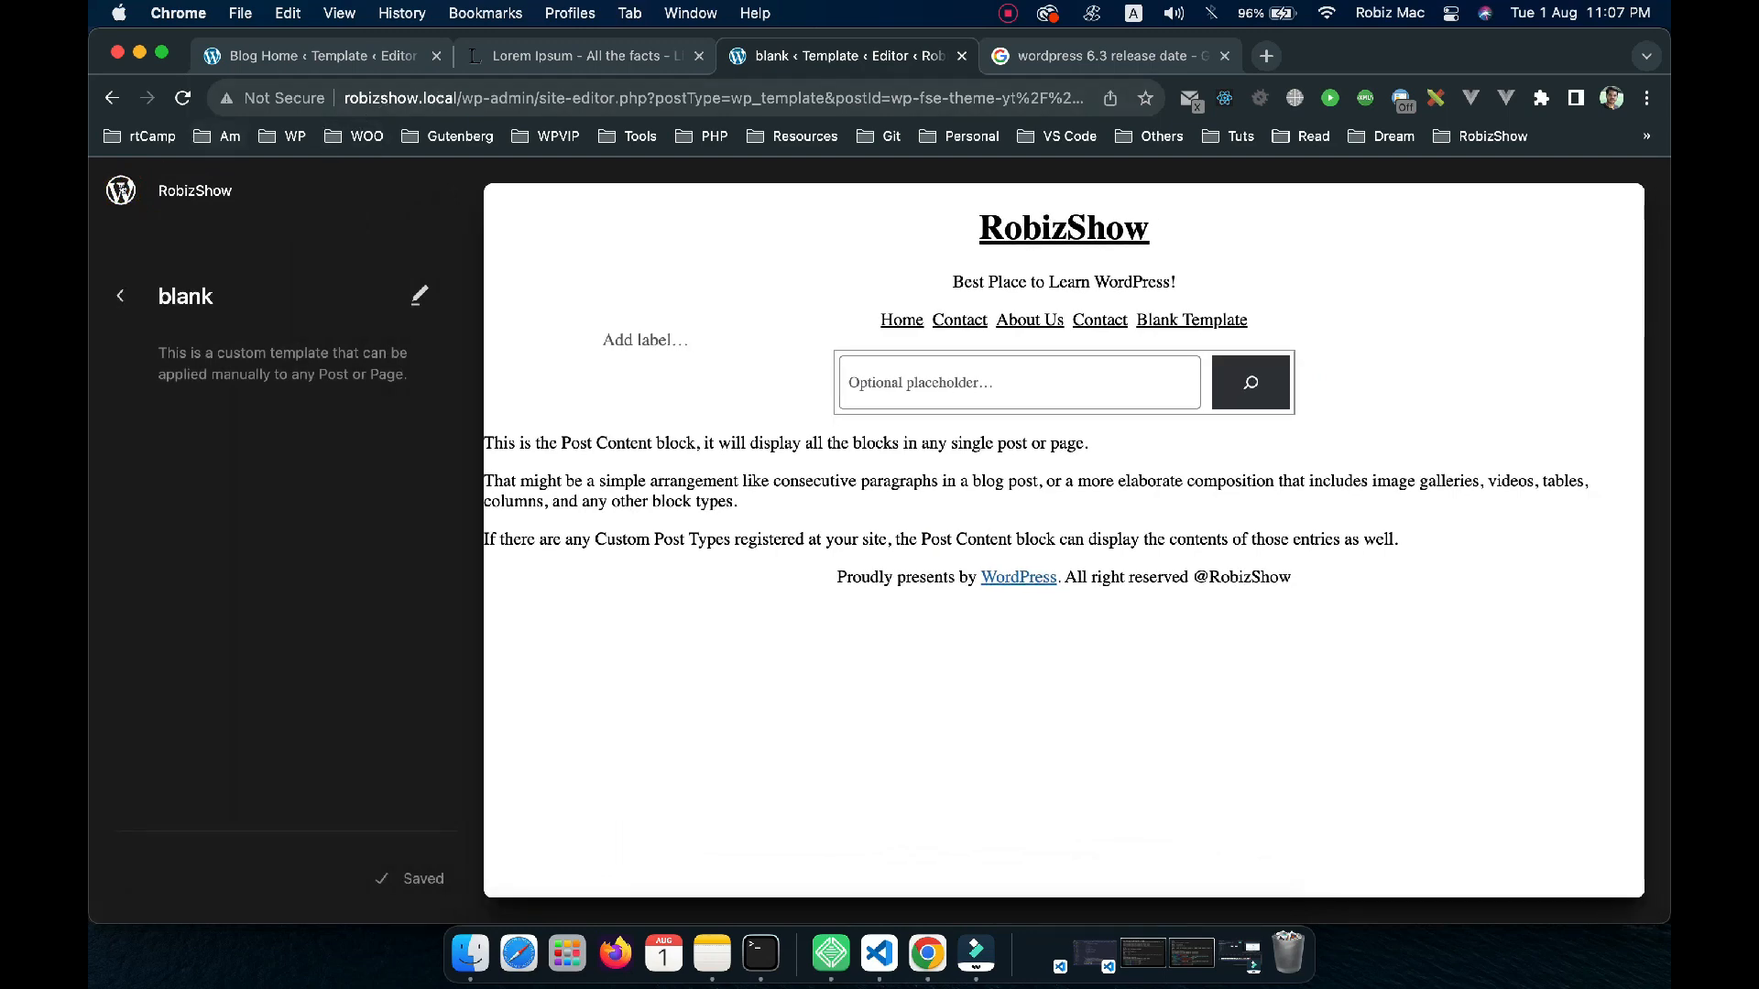
pyautogui.click(120, 293)
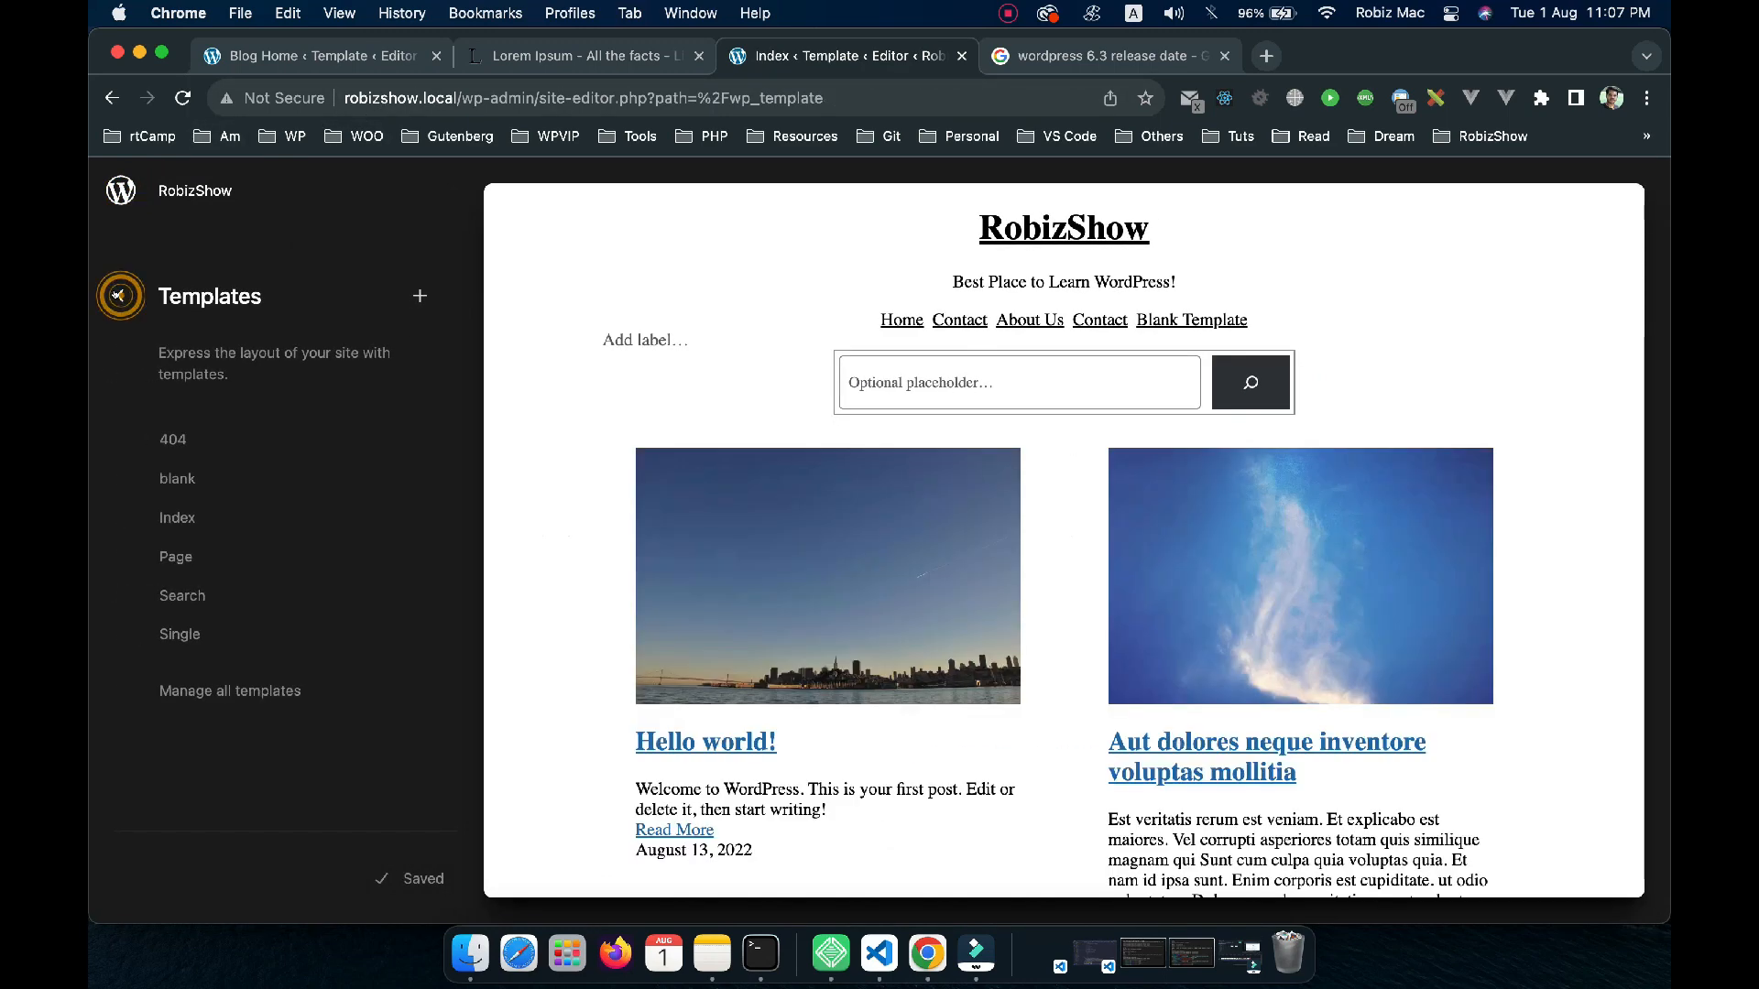
pyautogui.click(123, 291)
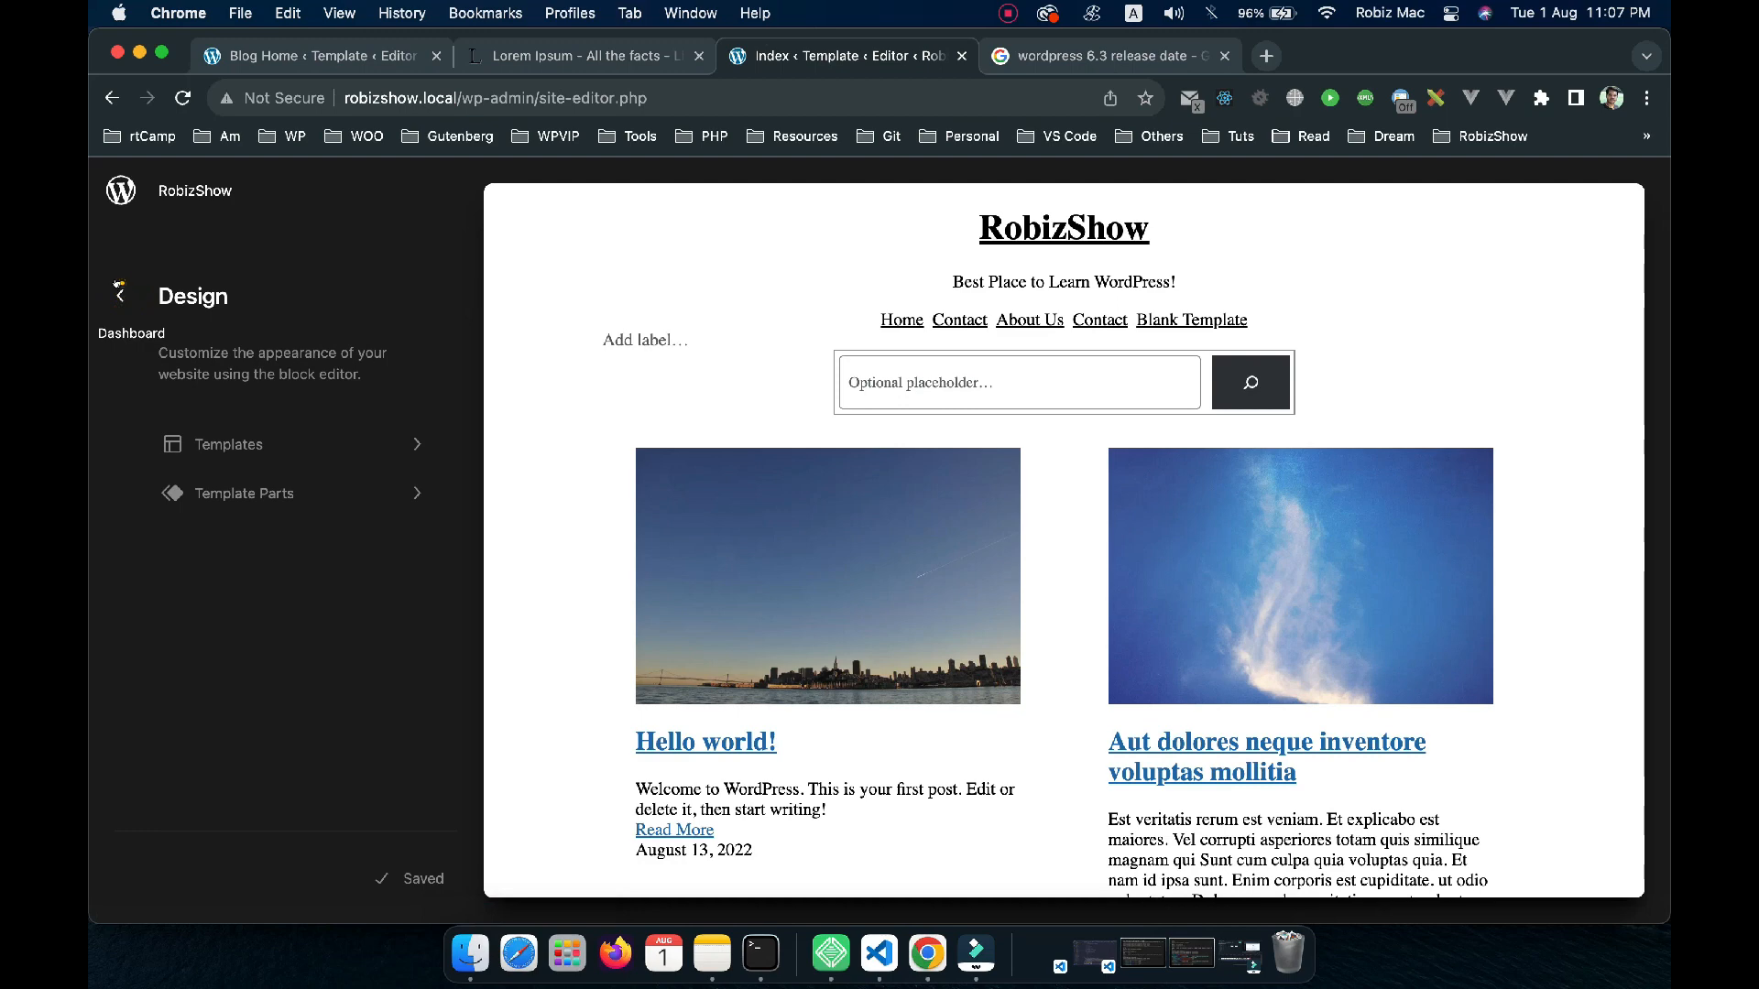
pyautogui.click(127, 290)
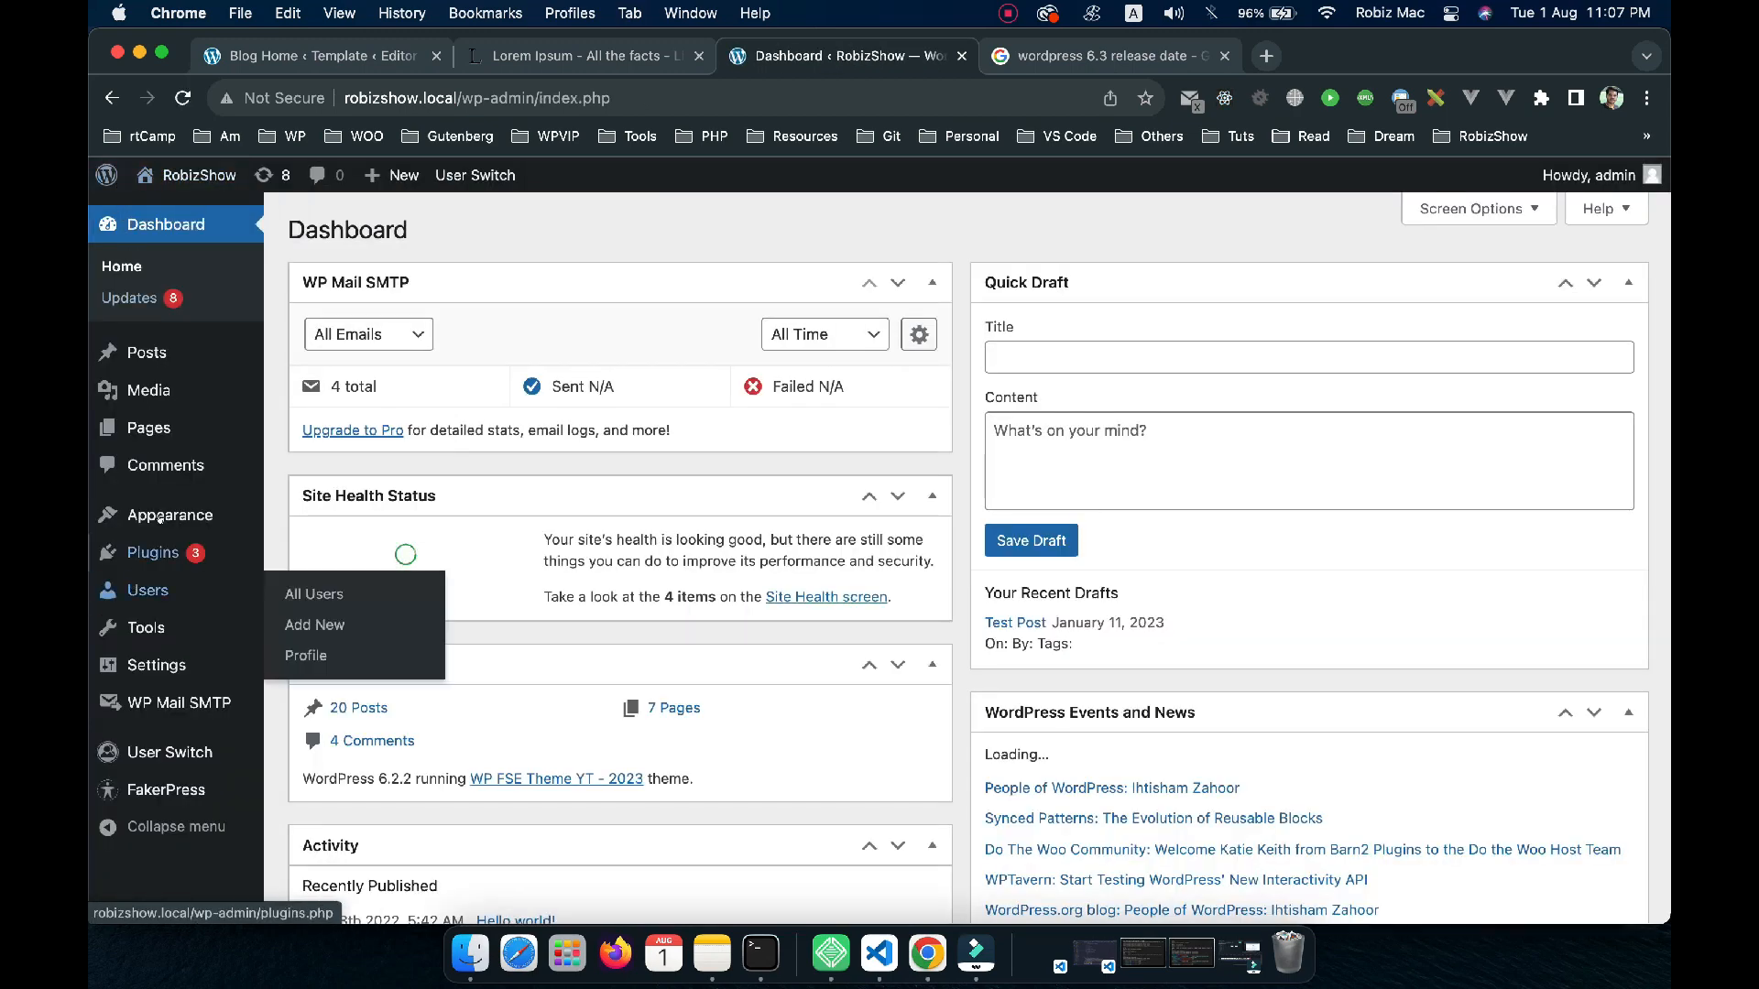
pyautogui.moveTo(184, 515)
pyautogui.click(291, 548)
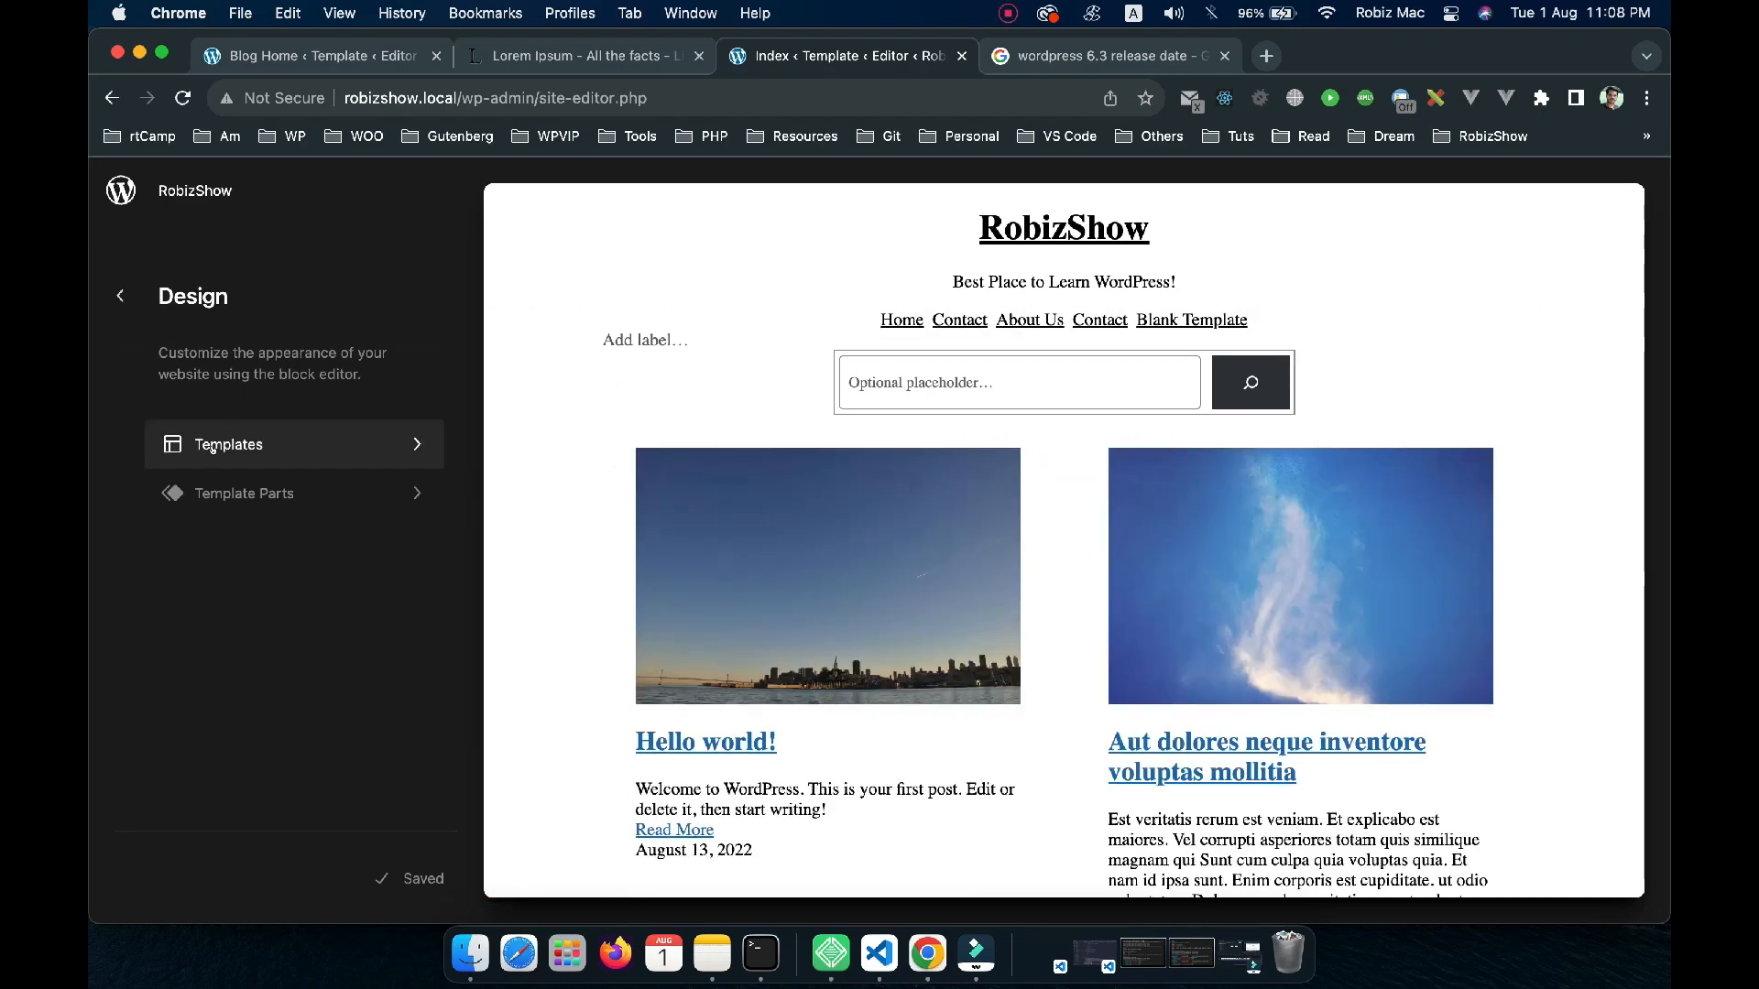
# Go back to the TestWP site editor, open its Navigation section and examine the actions available for the menu
pyautogui.click(273, 57)
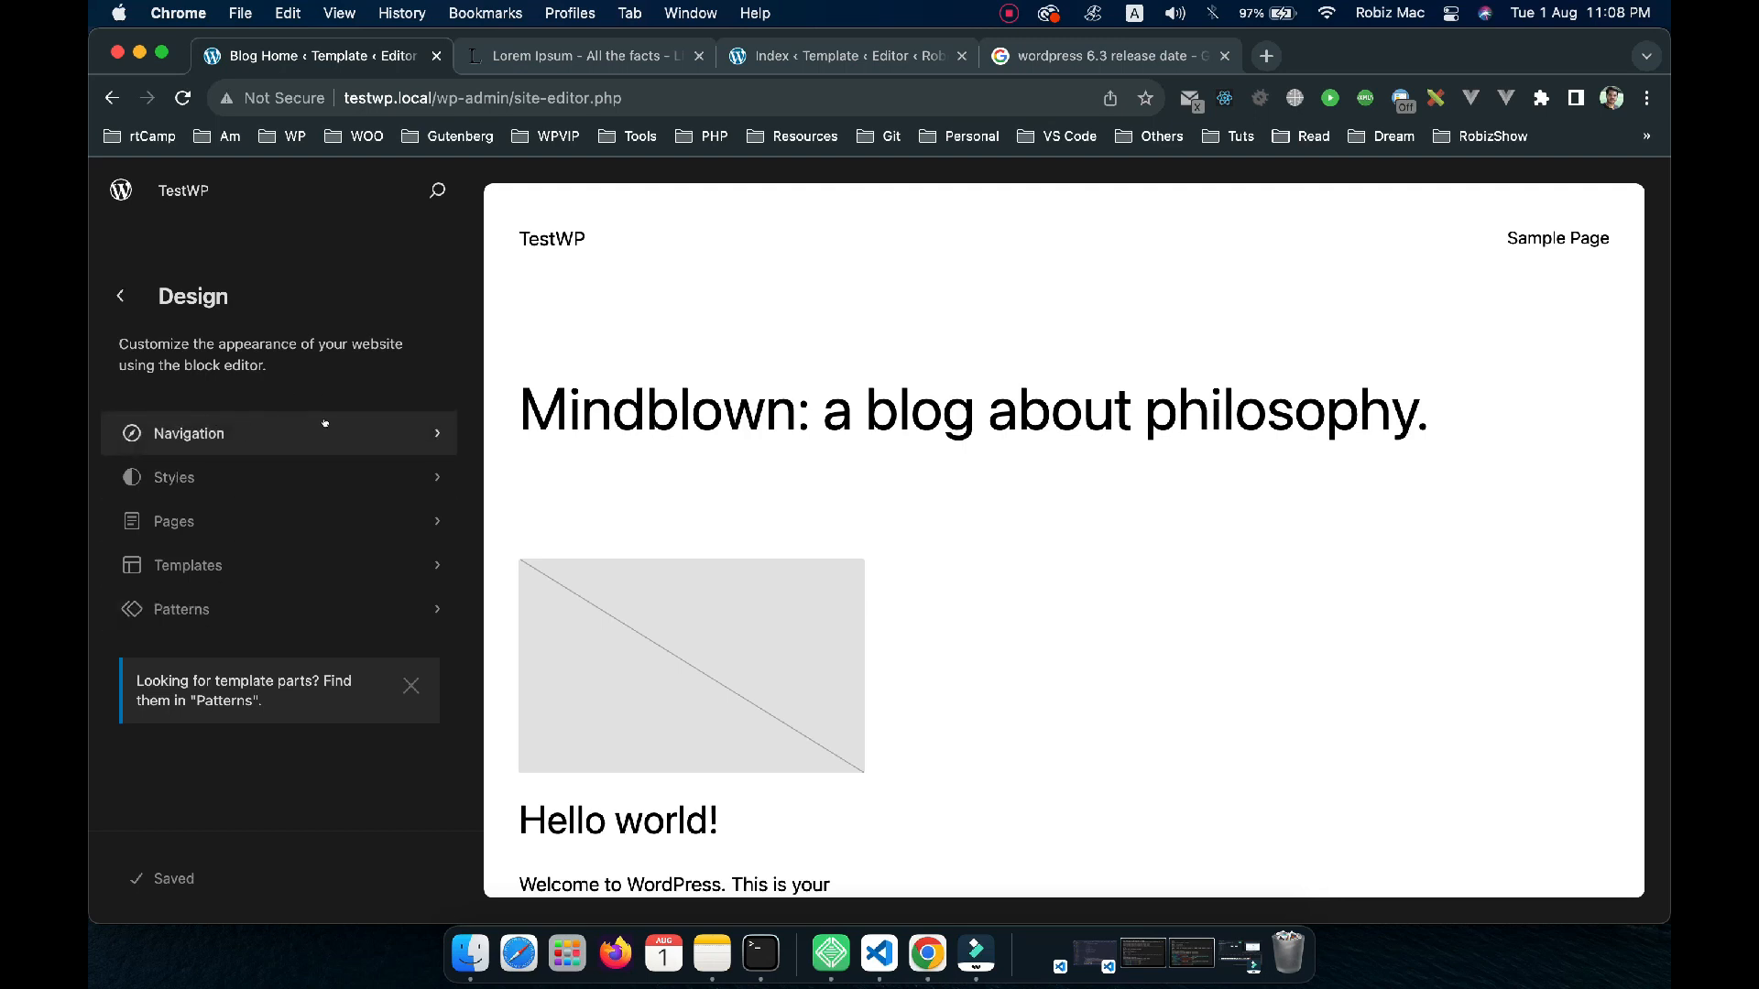
pyautogui.click(431, 436)
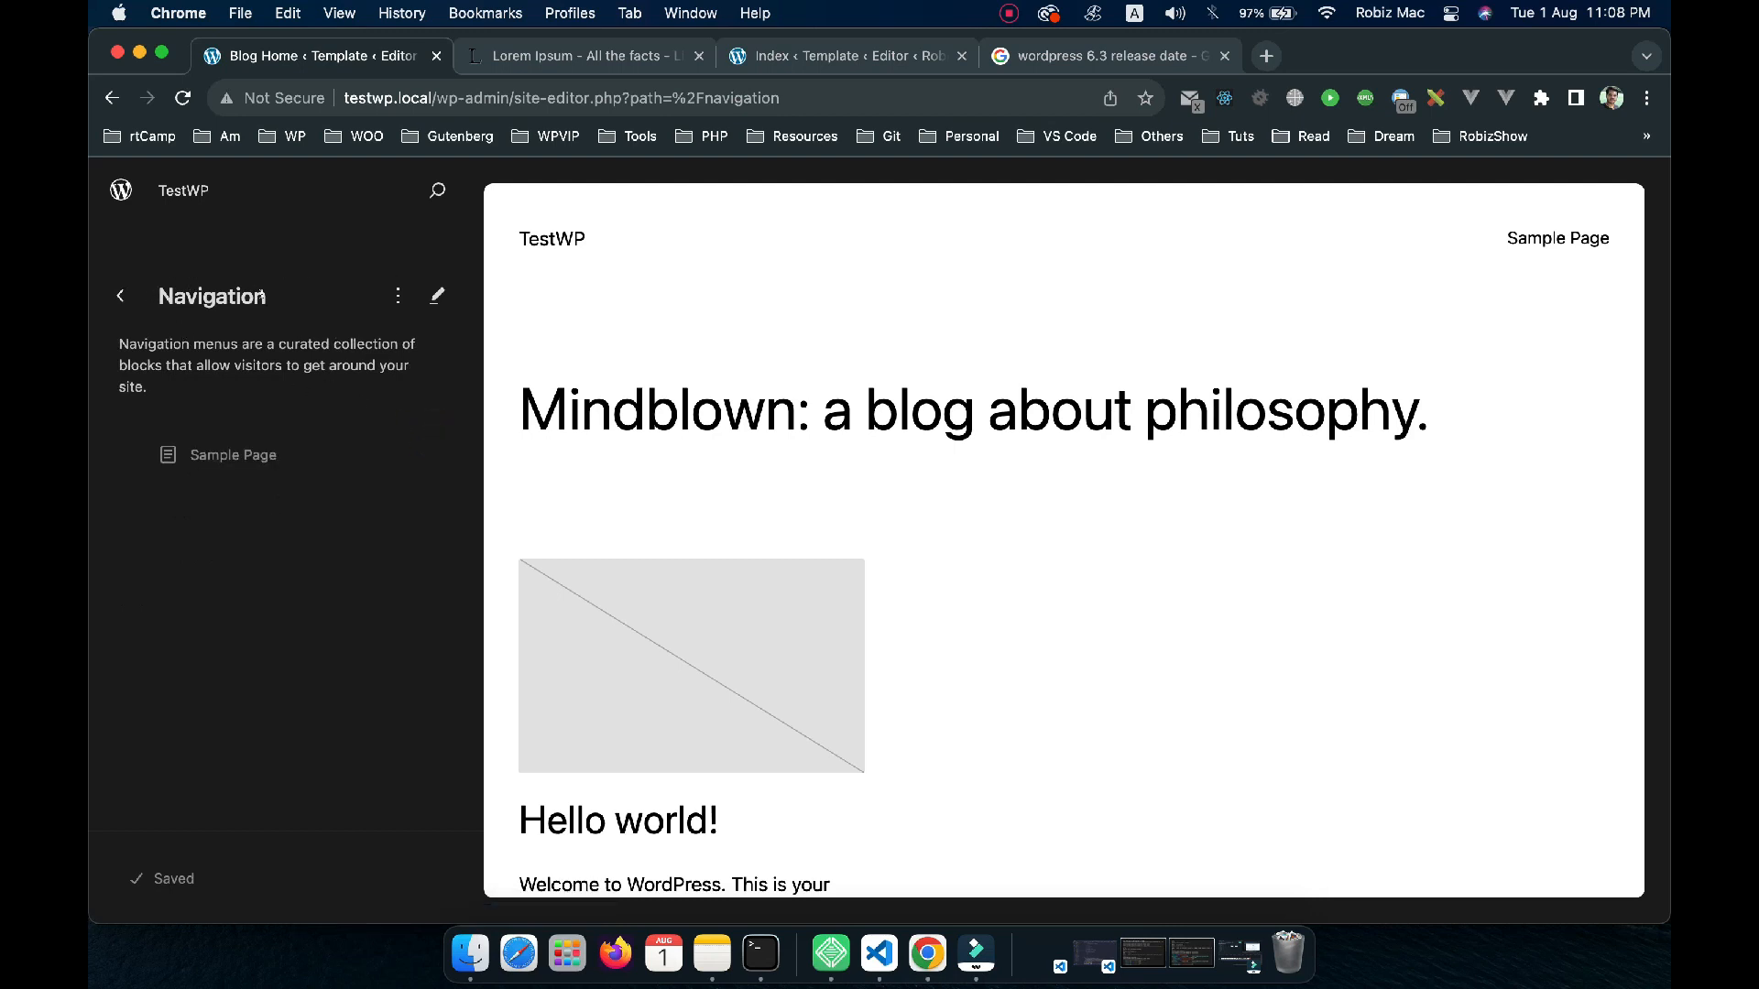
pyautogui.click(397, 296)
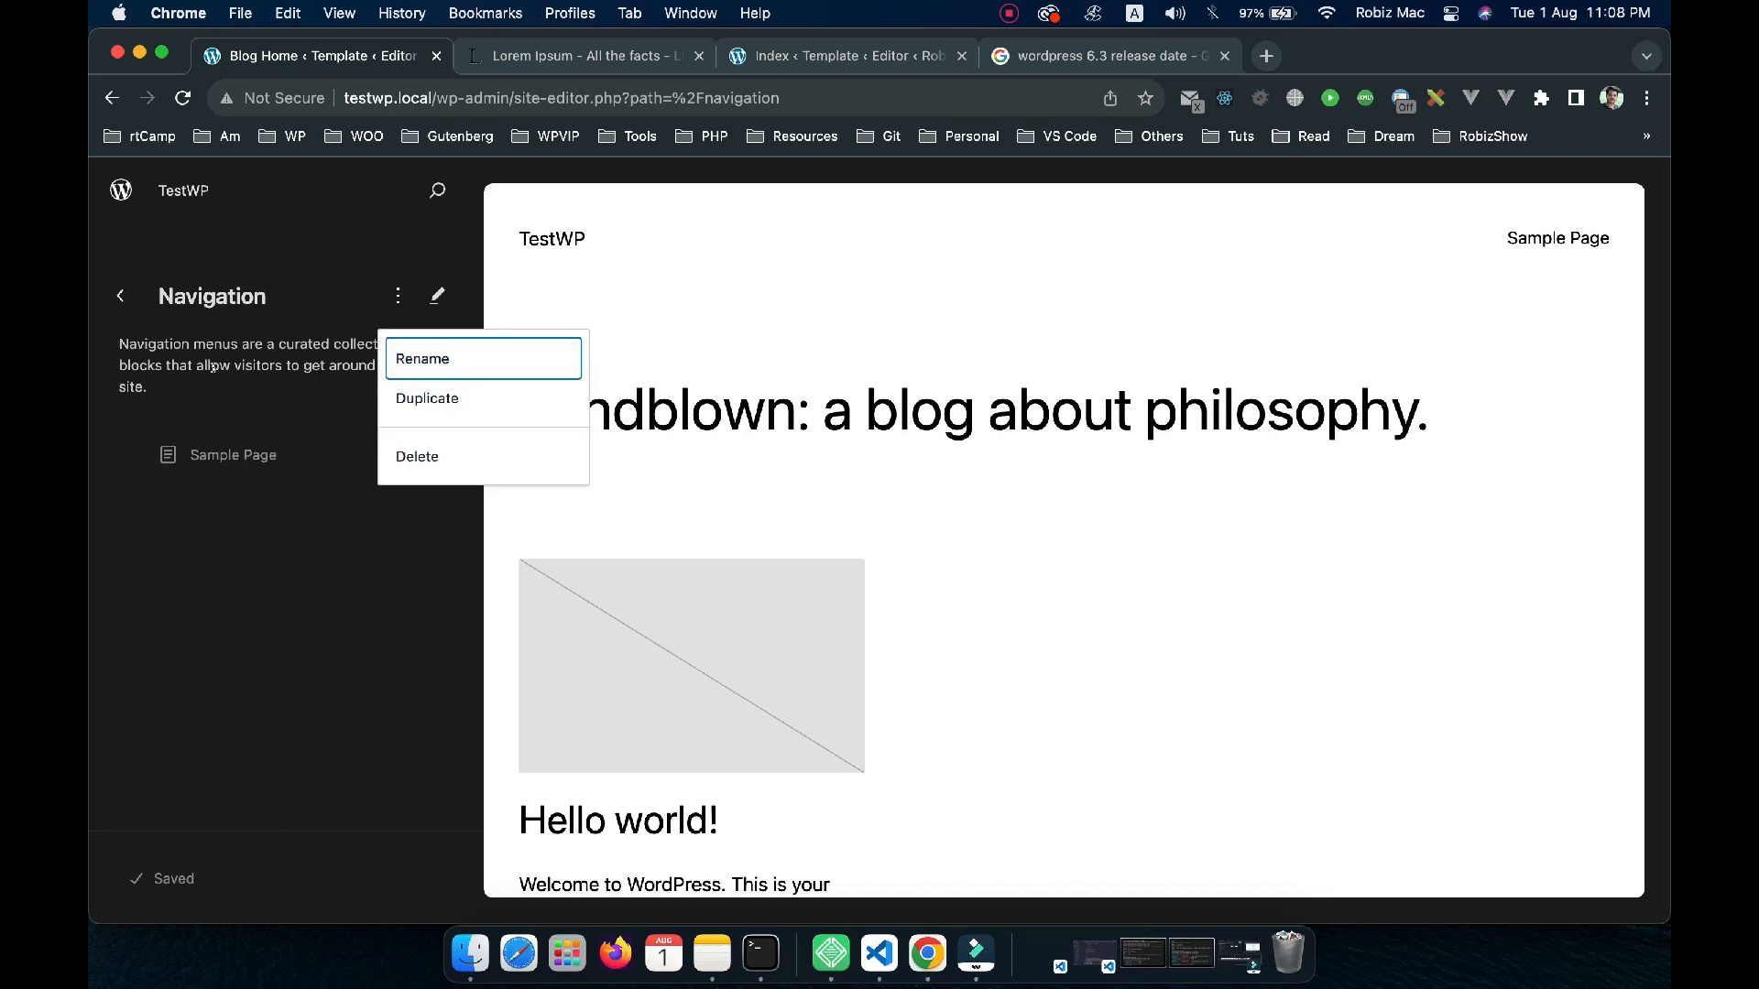
pyautogui.click(242, 348)
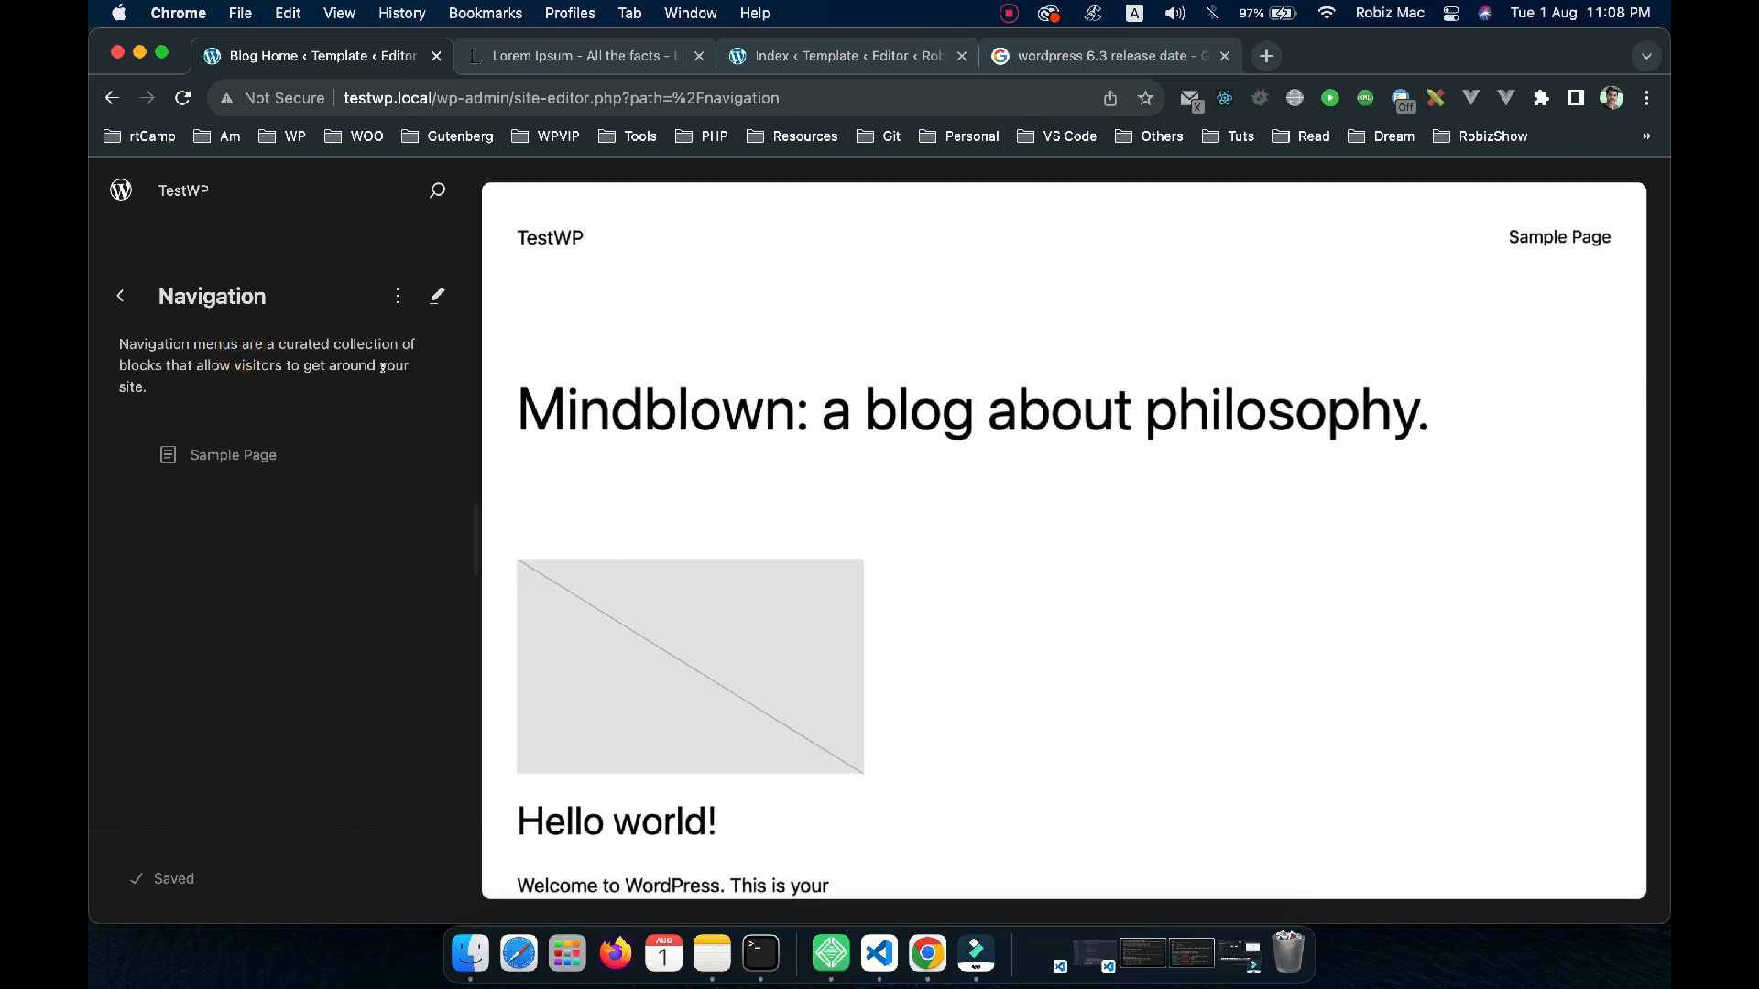
# Edit the navigation menu and add a custom link to the "Hello world!" post
pyautogui.click(426, 299)
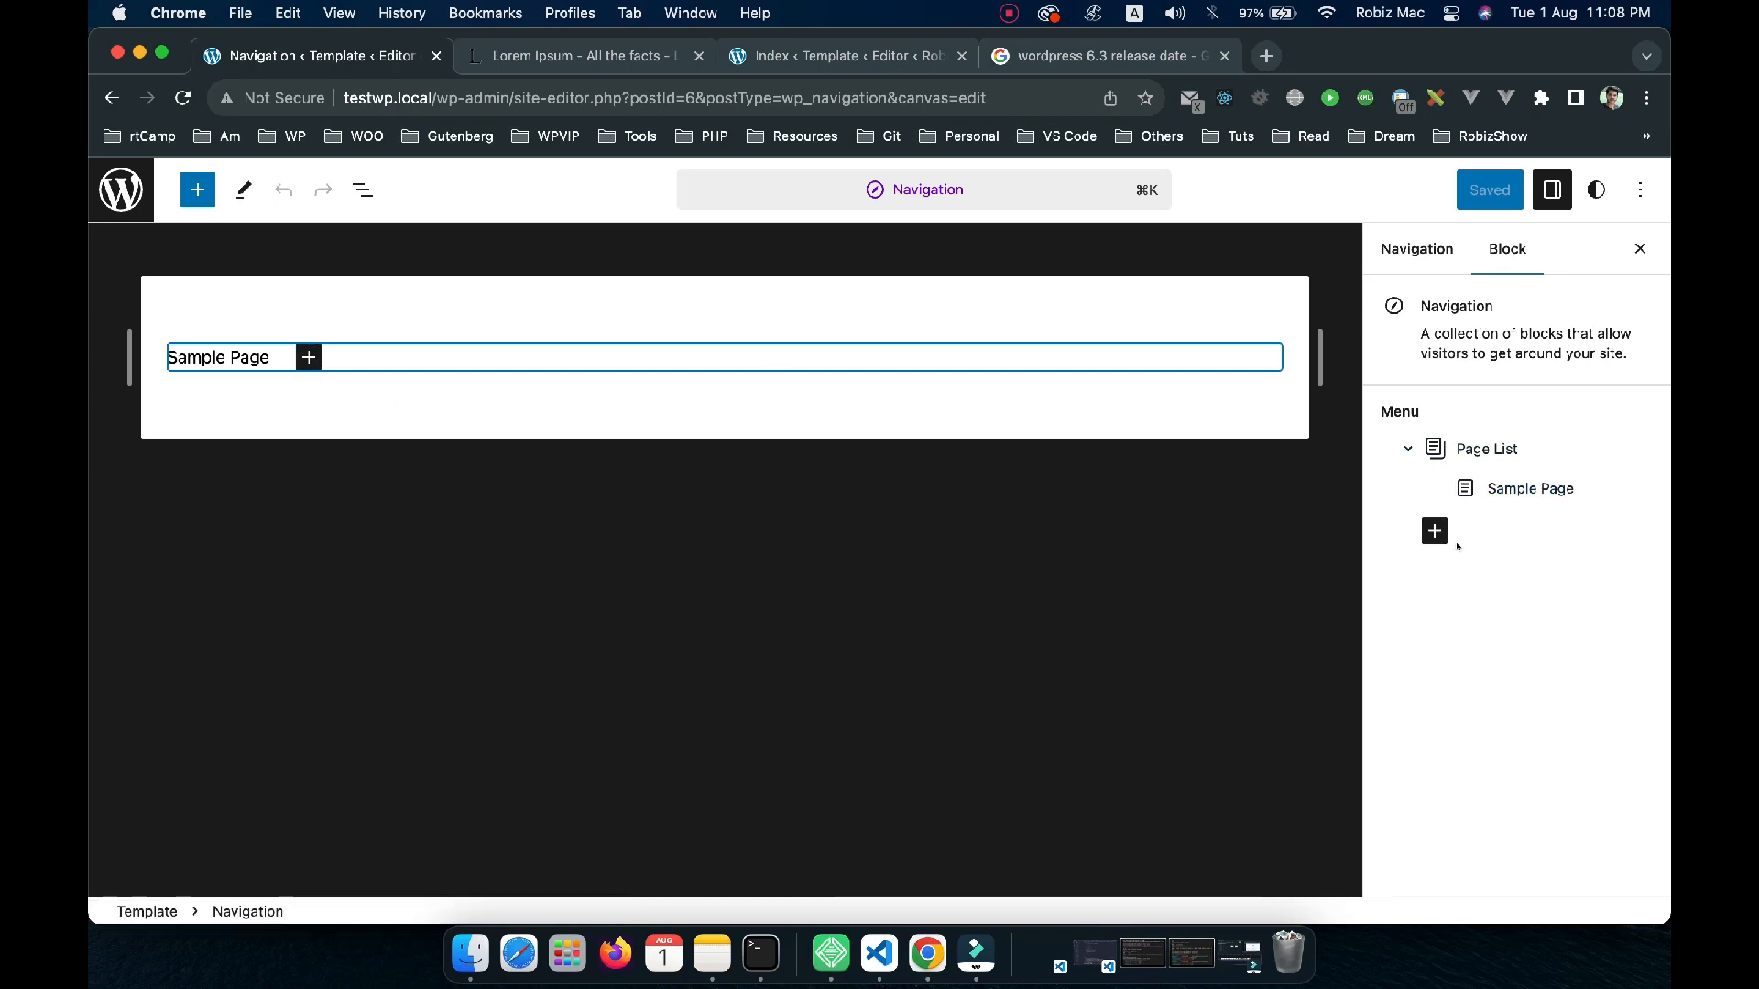
pyautogui.click(1434, 532)
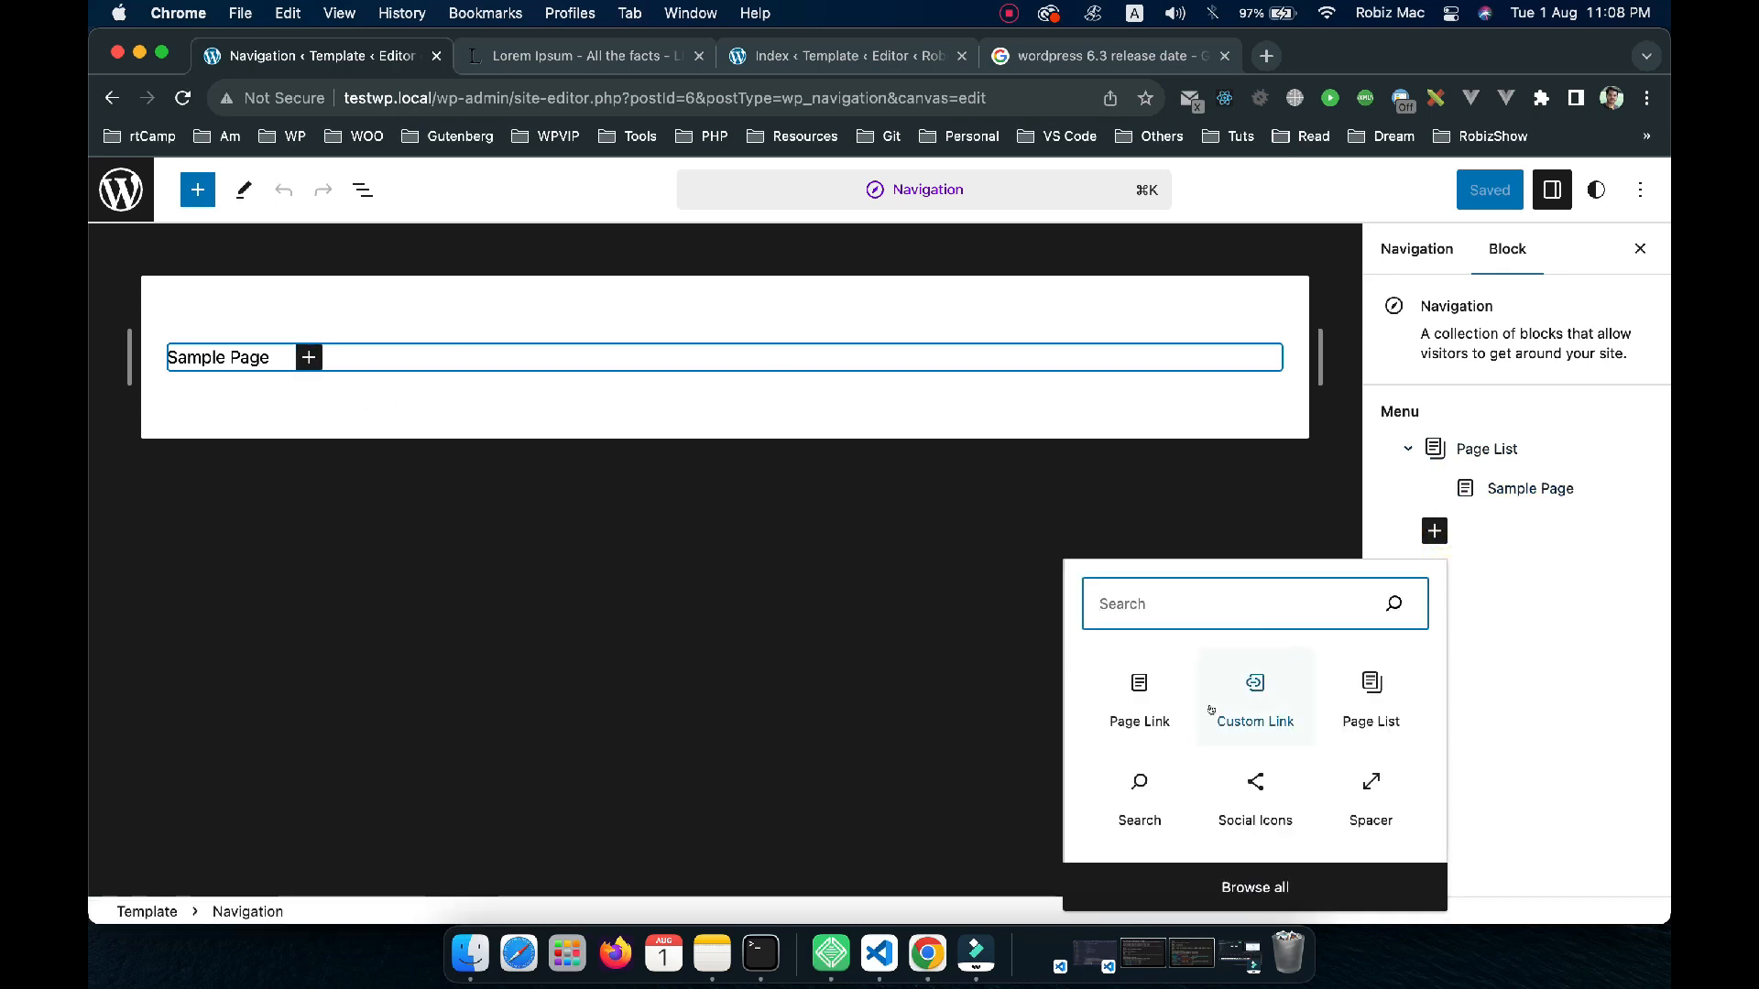
pyautogui.click(1253, 701)
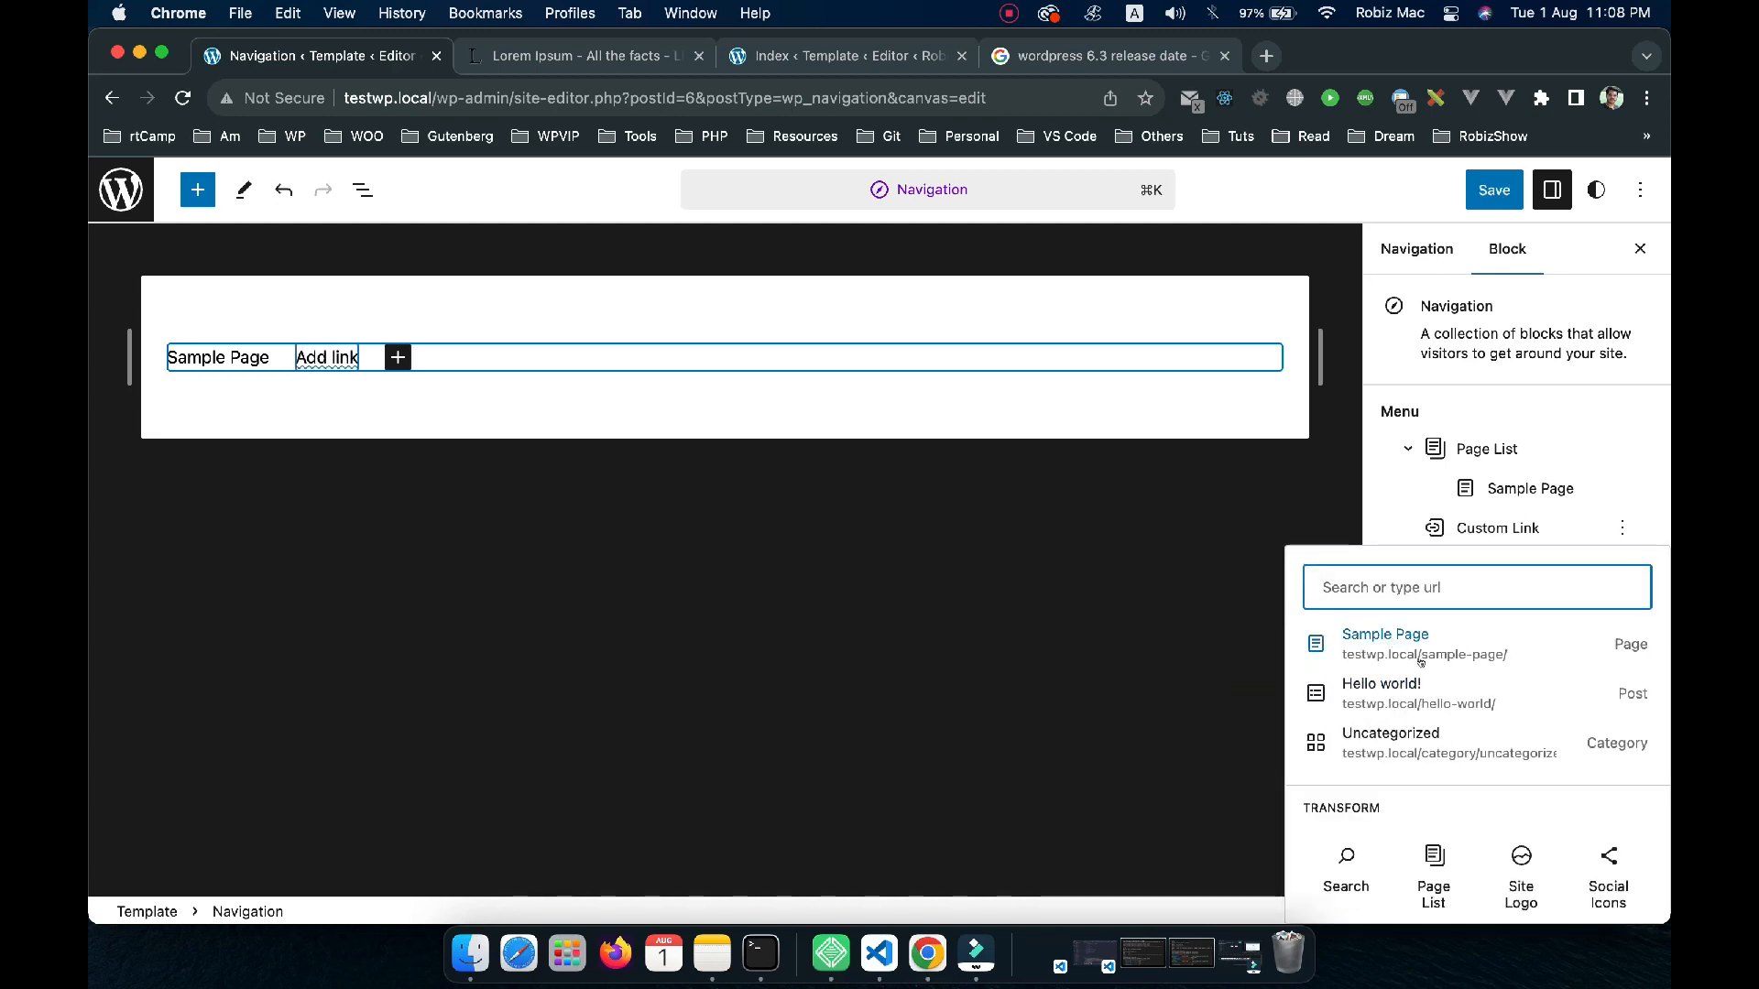
pyautogui.click(1399, 703)
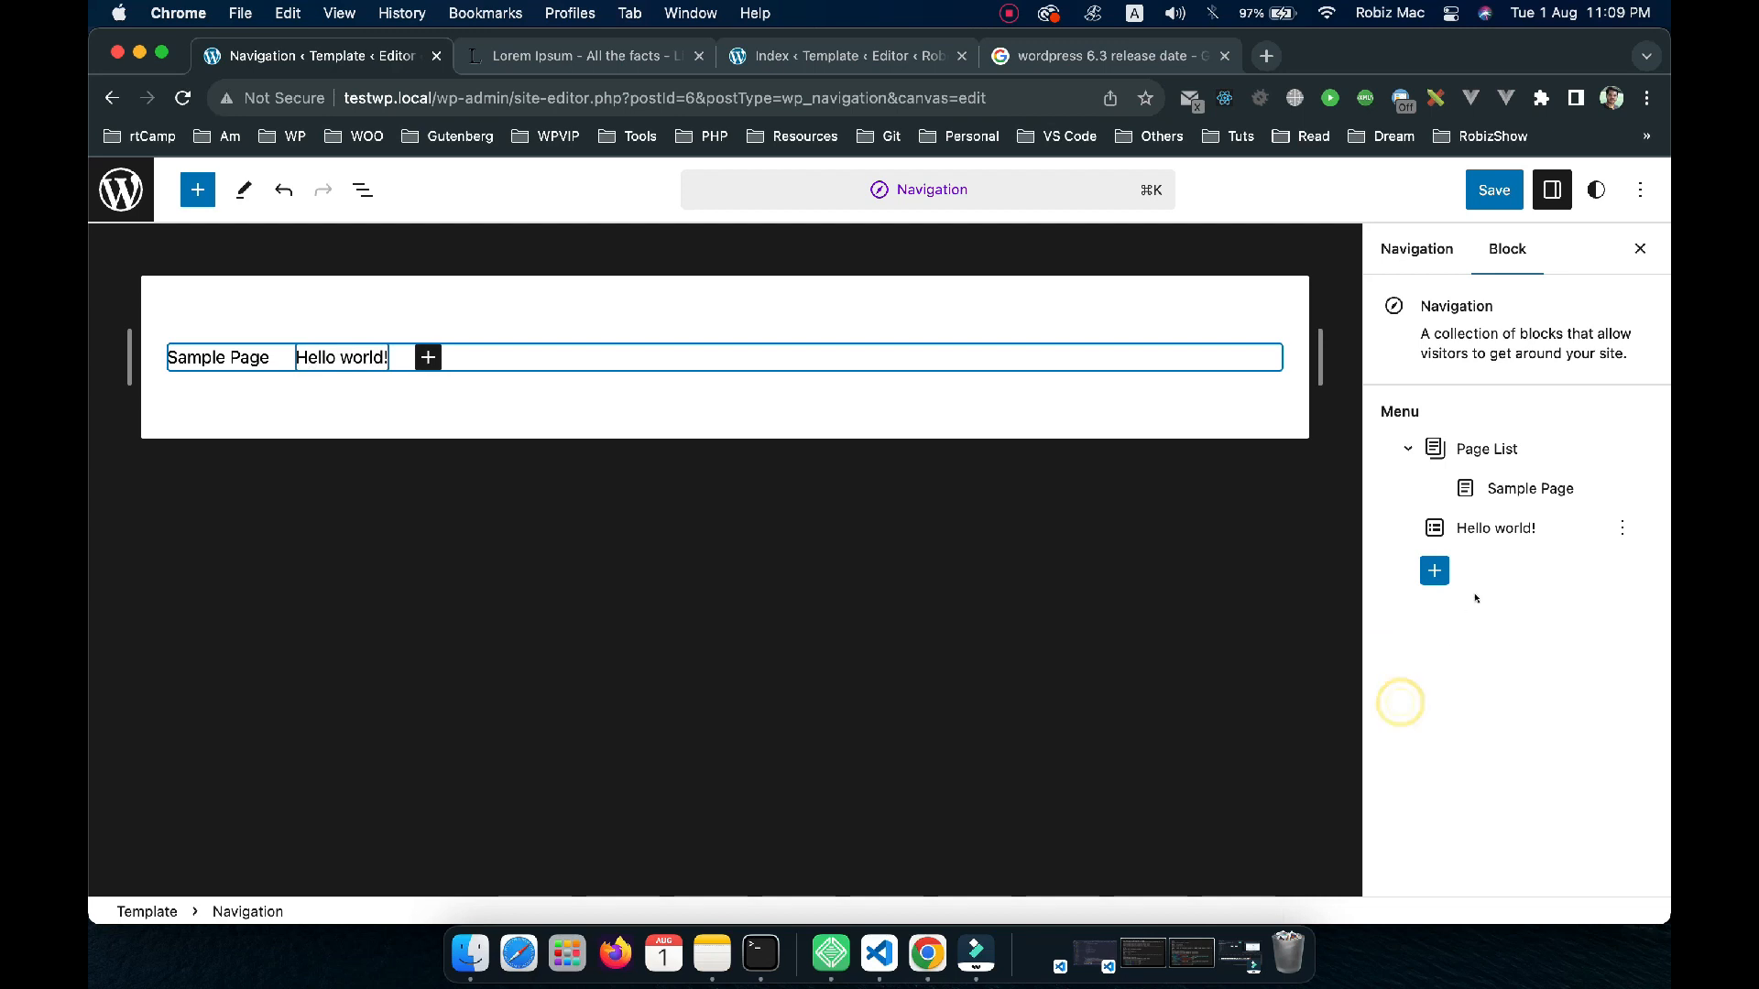
# Add another custom link to the navigation menu, pointing to the Uncategorized category
pyautogui.click(1435, 570)
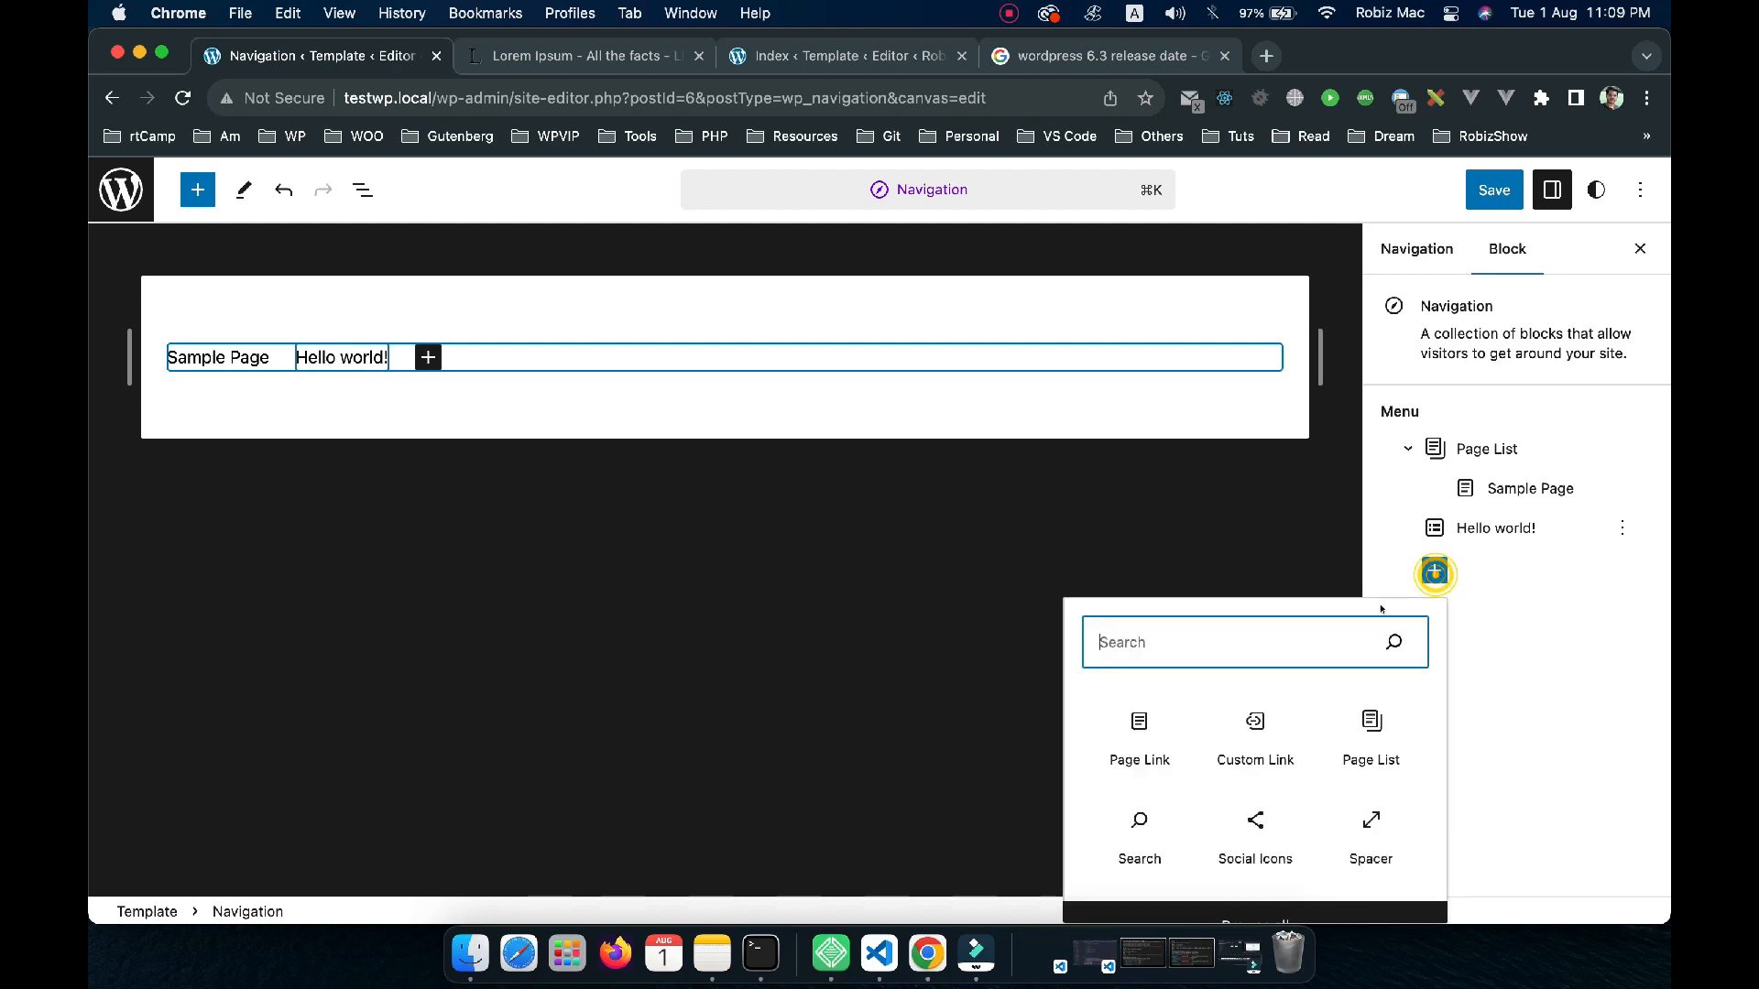
pyautogui.click(1255, 723)
pyautogui.scroll(-1, 1484, 708)
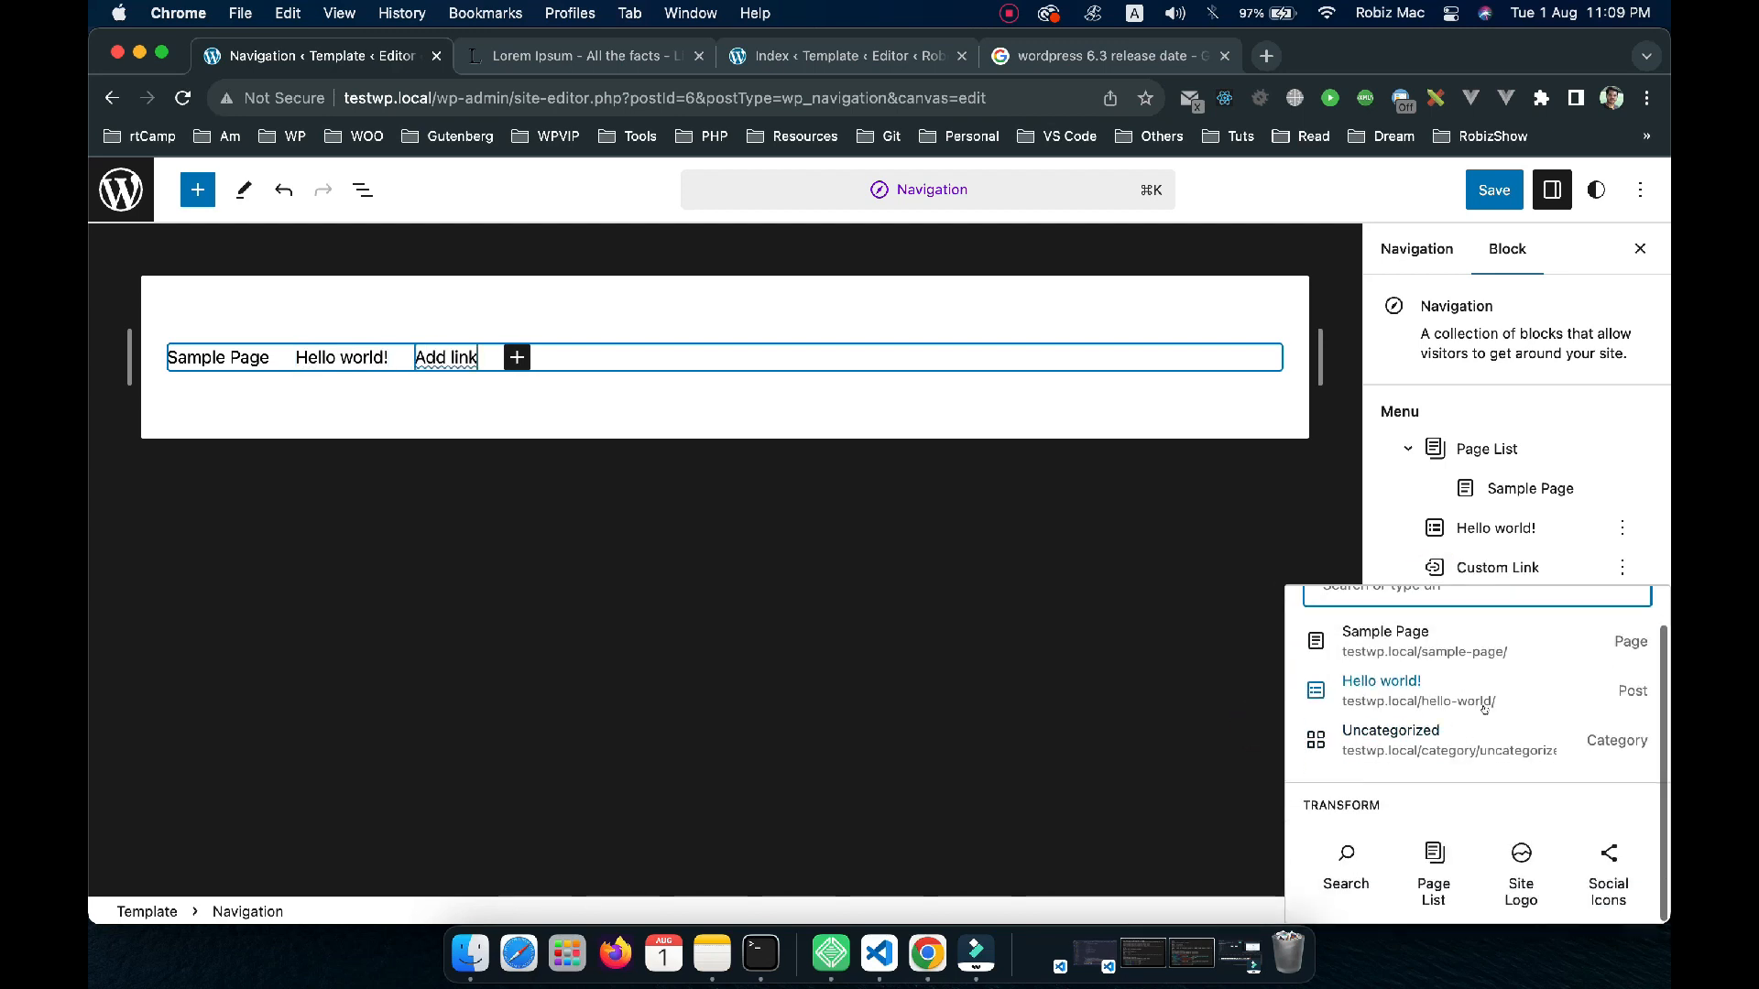
pyautogui.scroll(1, 1401, 728)
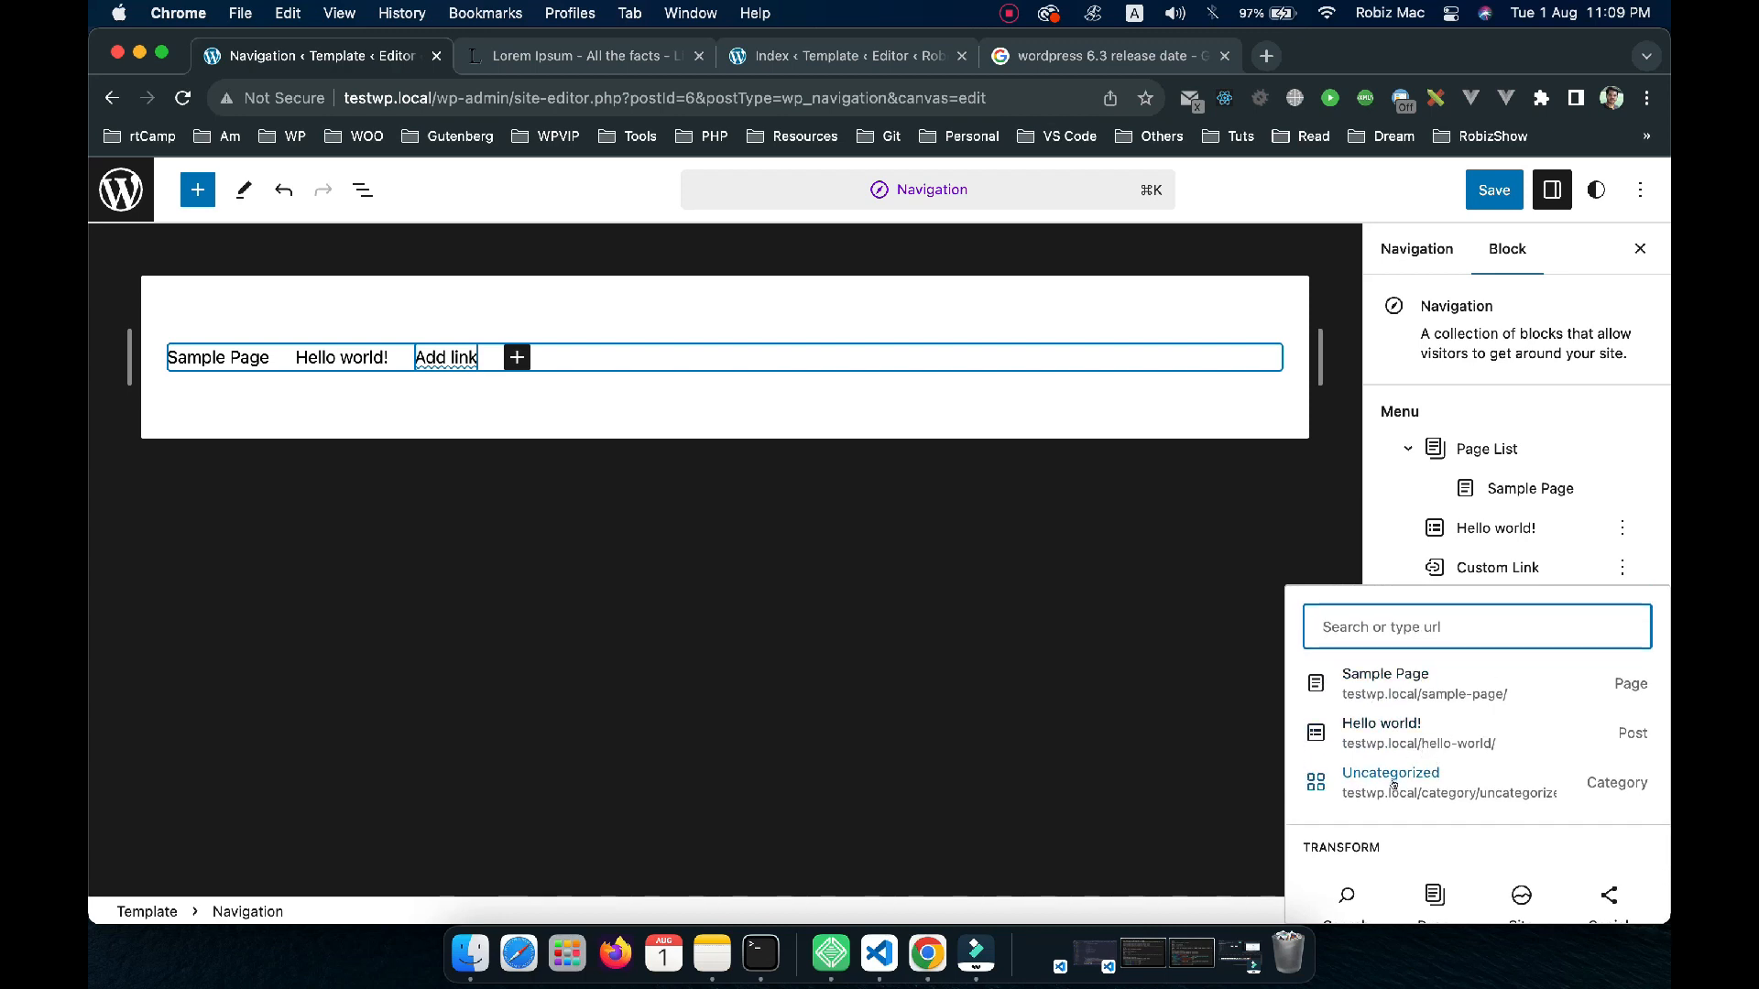
pyautogui.click(1393, 784)
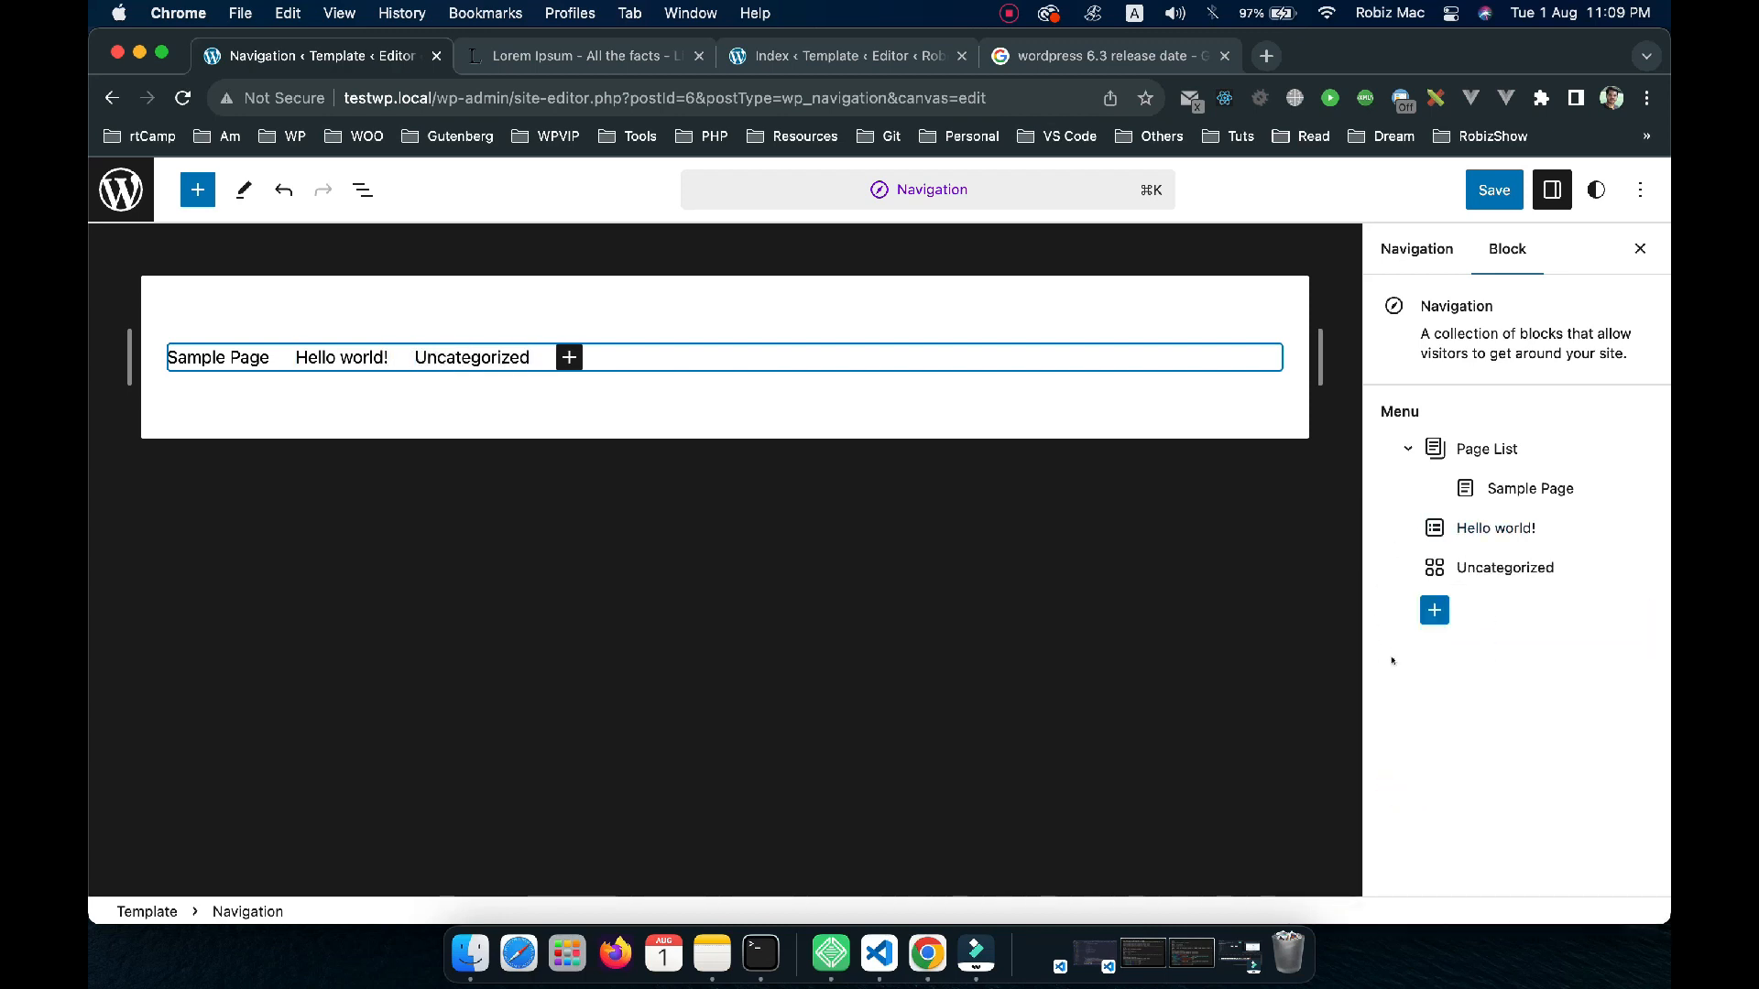
# Add a Page Link item to the end of the navigation menu without choosing a page
pyautogui.click(1434, 610)
pyautogui.scroll(-2, 1191, 748)
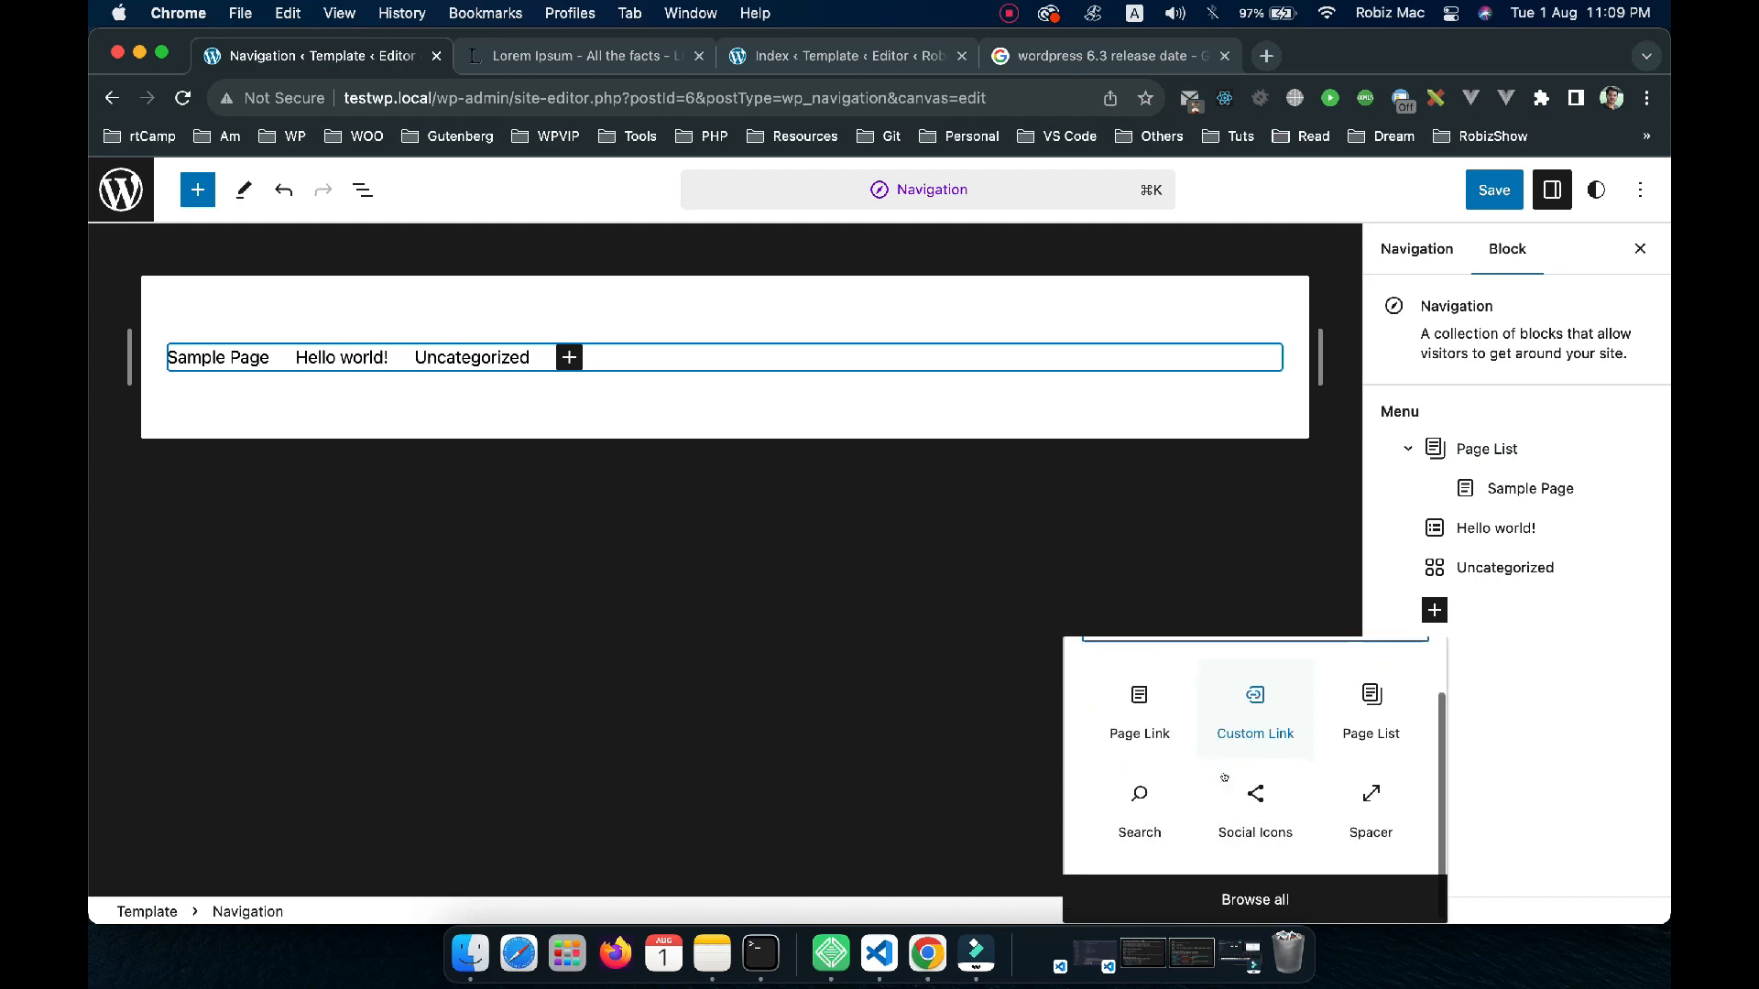
pyautogui.scroll(1, 1223, 774)
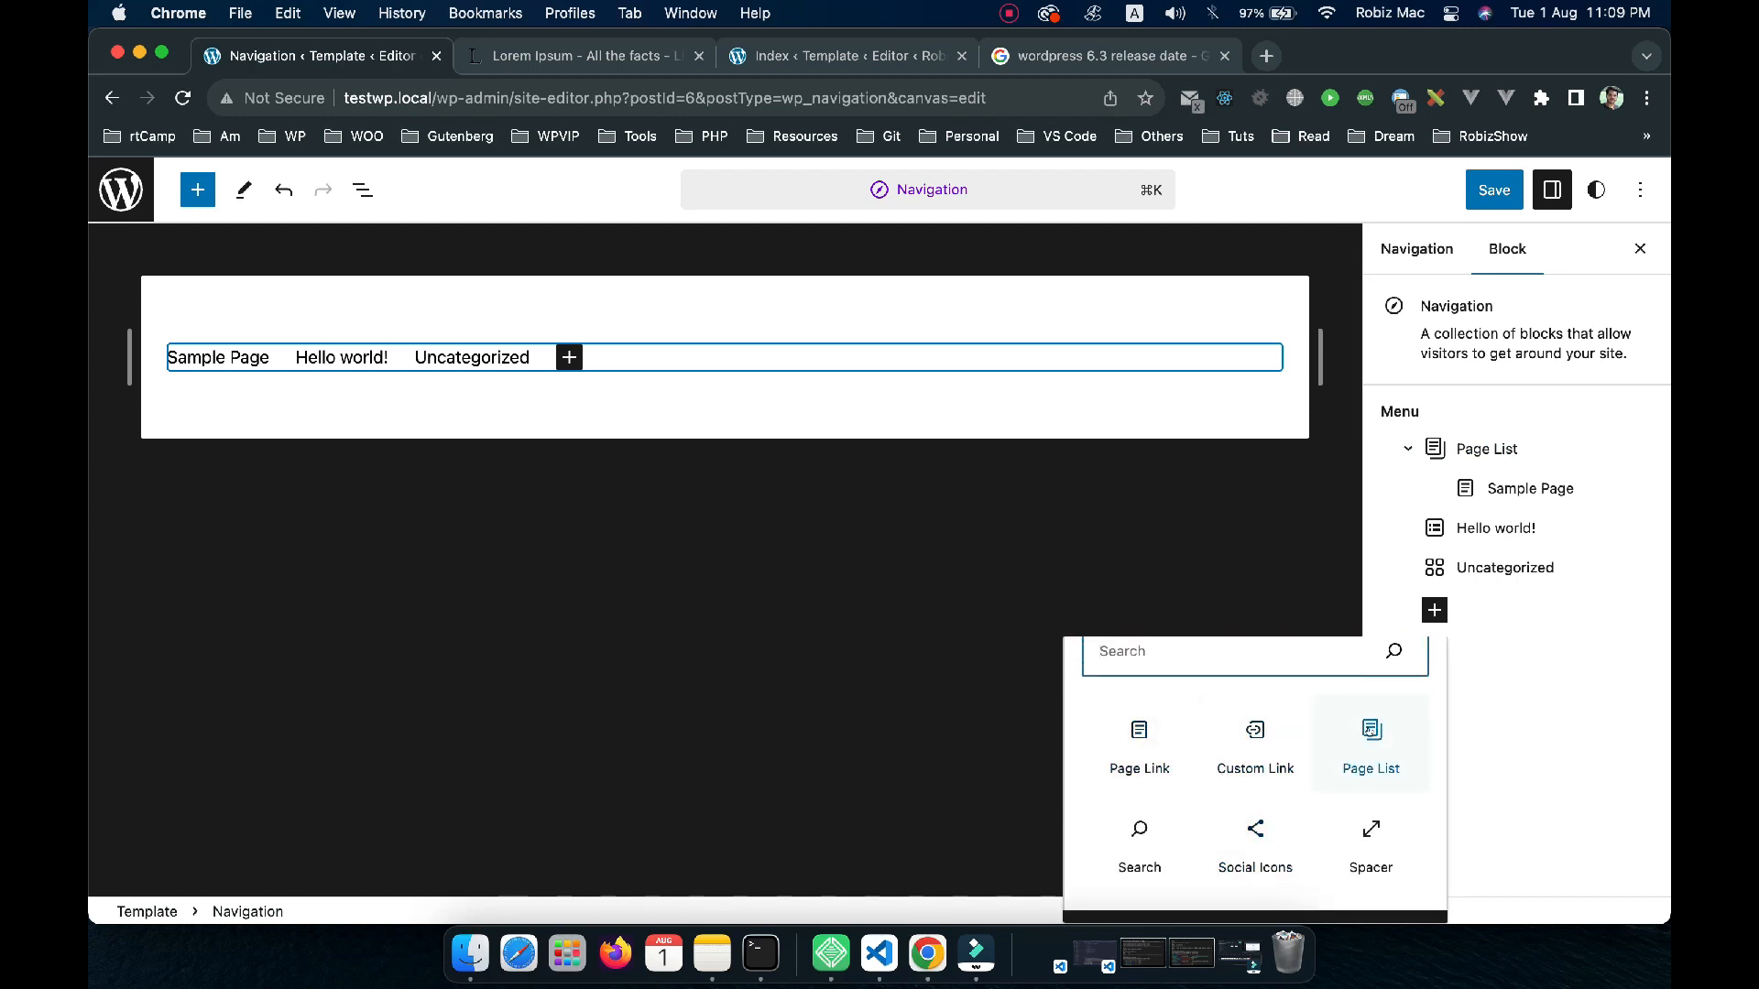
pyautogui.click(1138, 733)
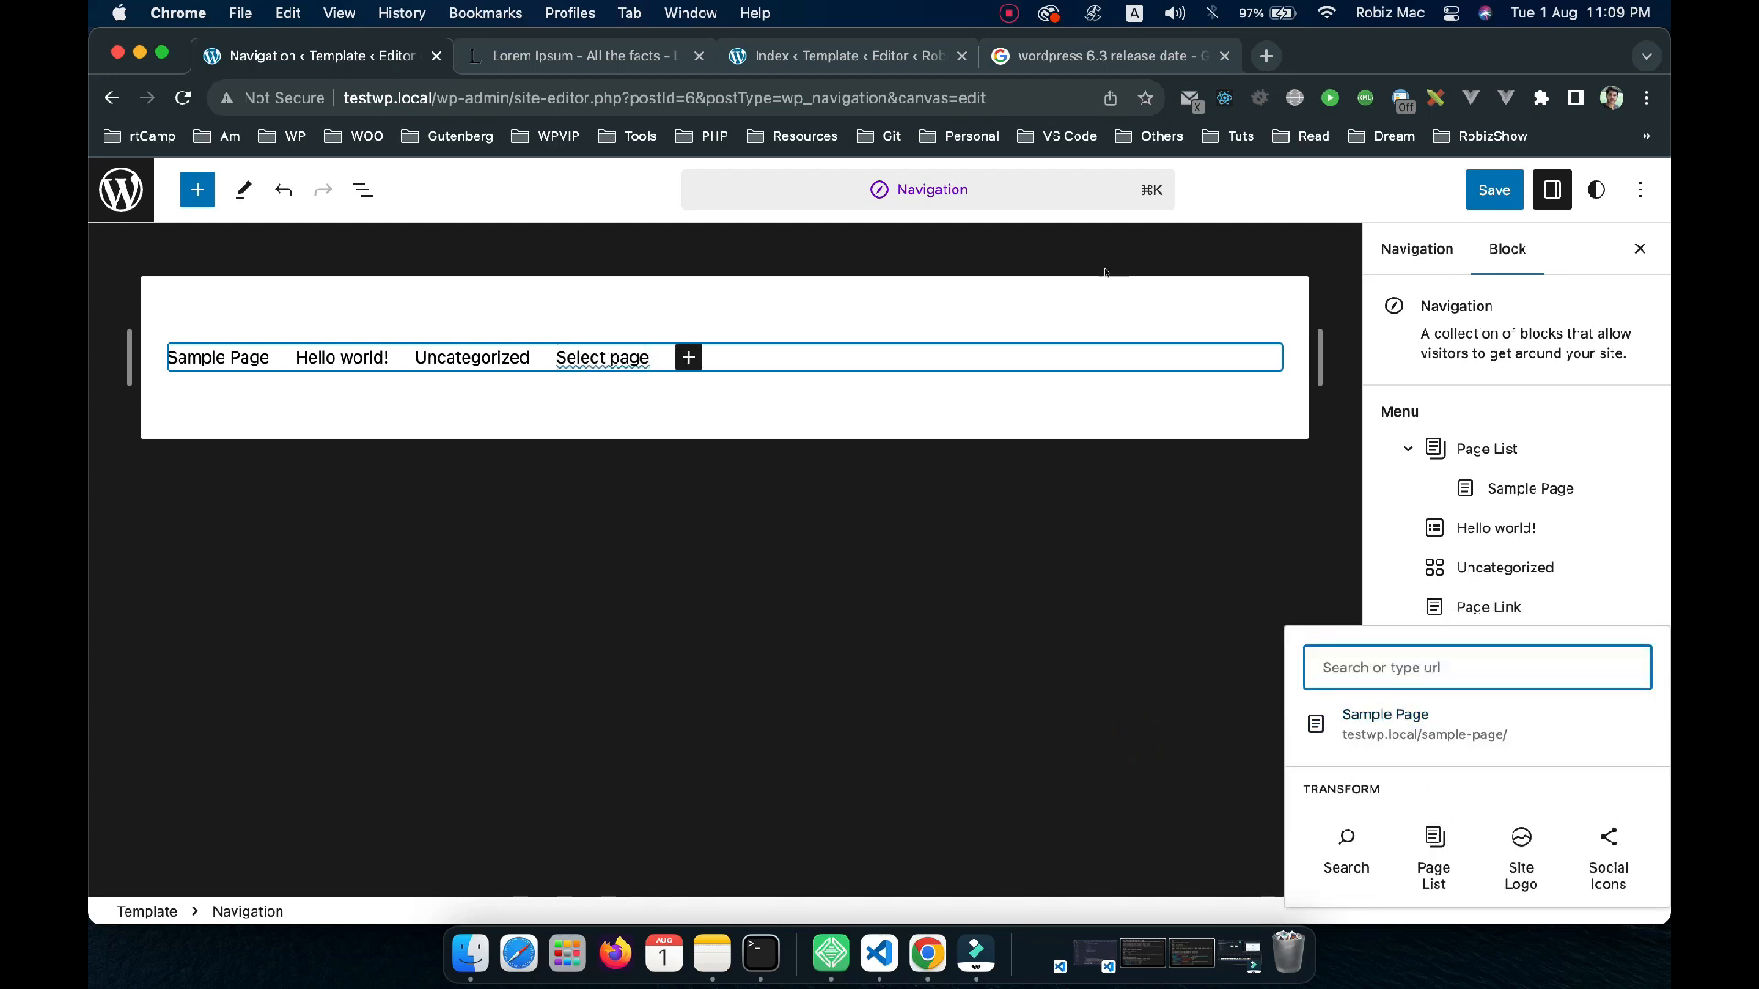
# Leave the menu's editing canvas, stay in the site editor and save the navigation changes
pyautogui.click(121, 193)
pyautogui.click(121, 190)
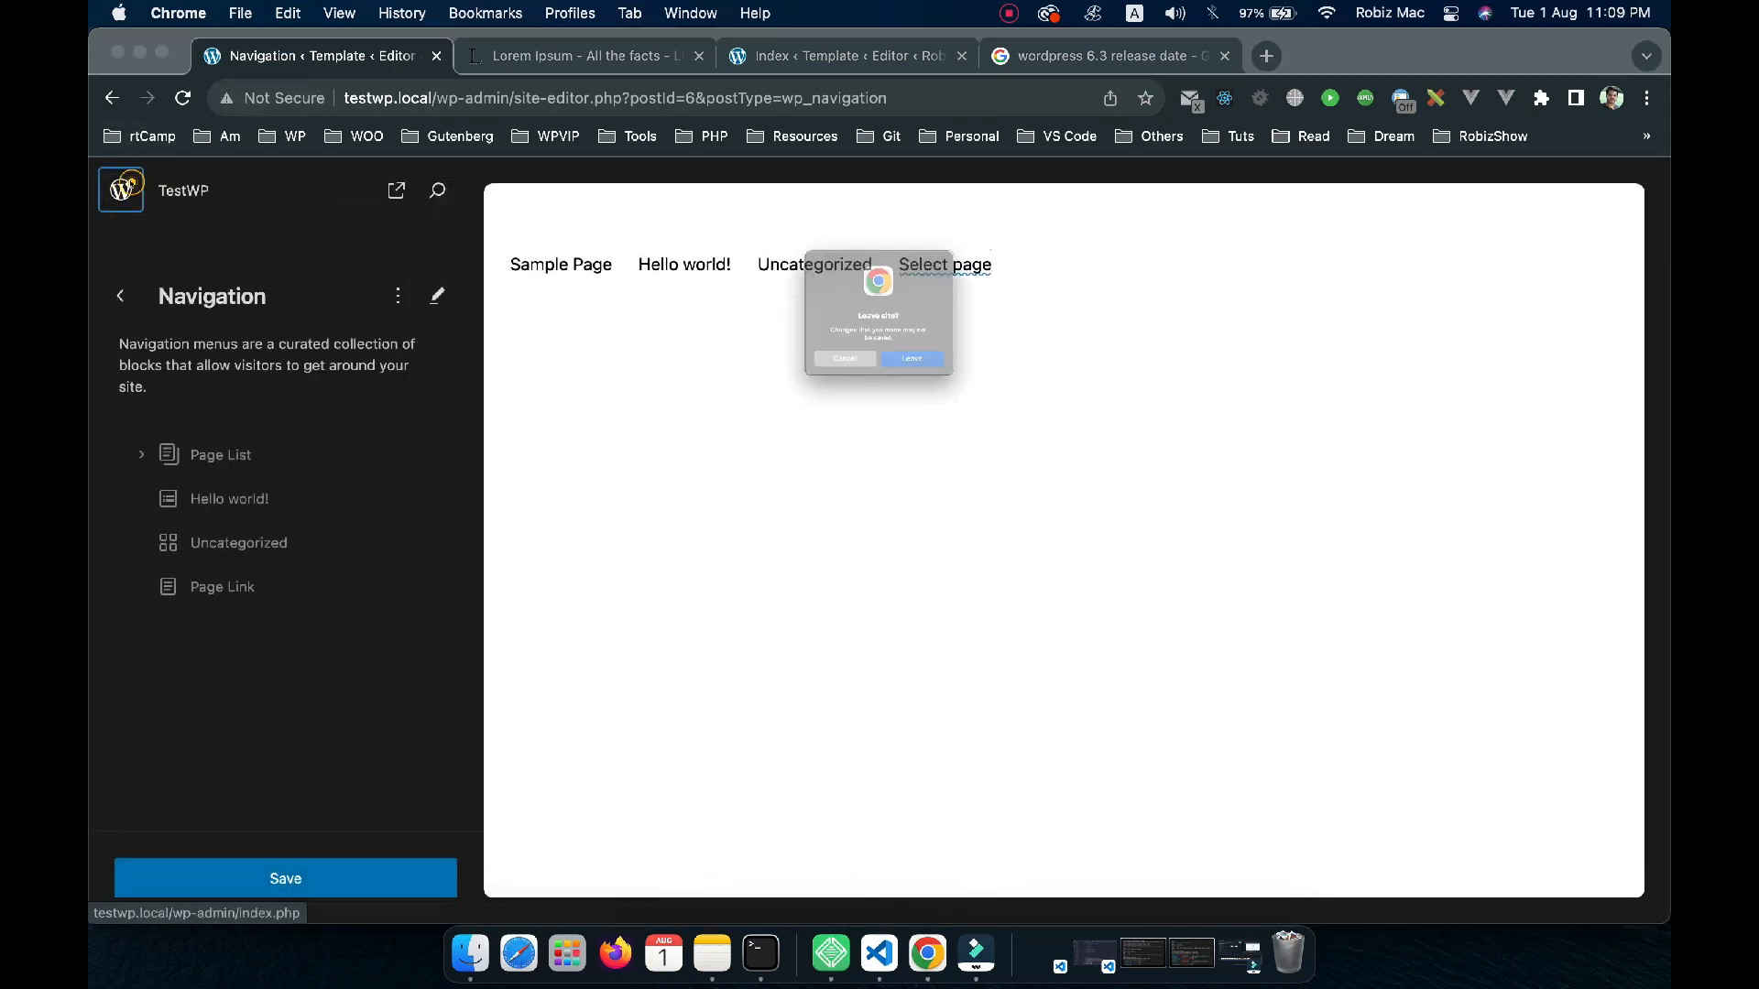
pyautogui.click(829, 404)
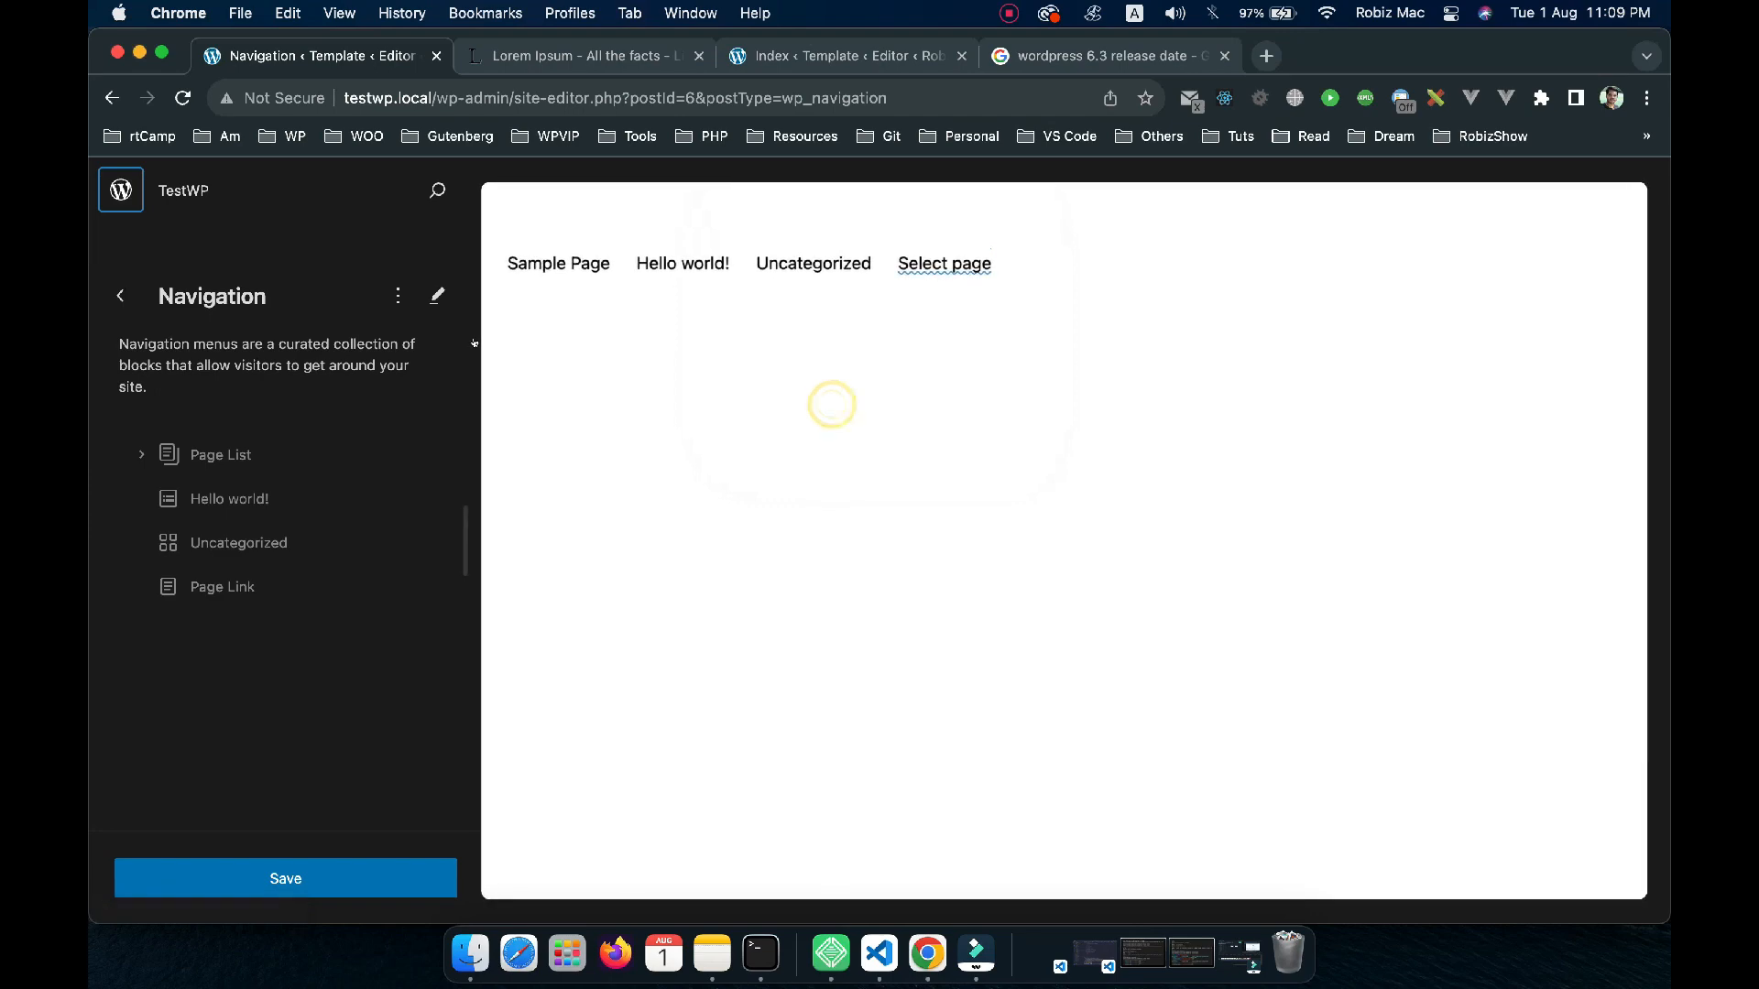
pyautogui.click(644, 520)
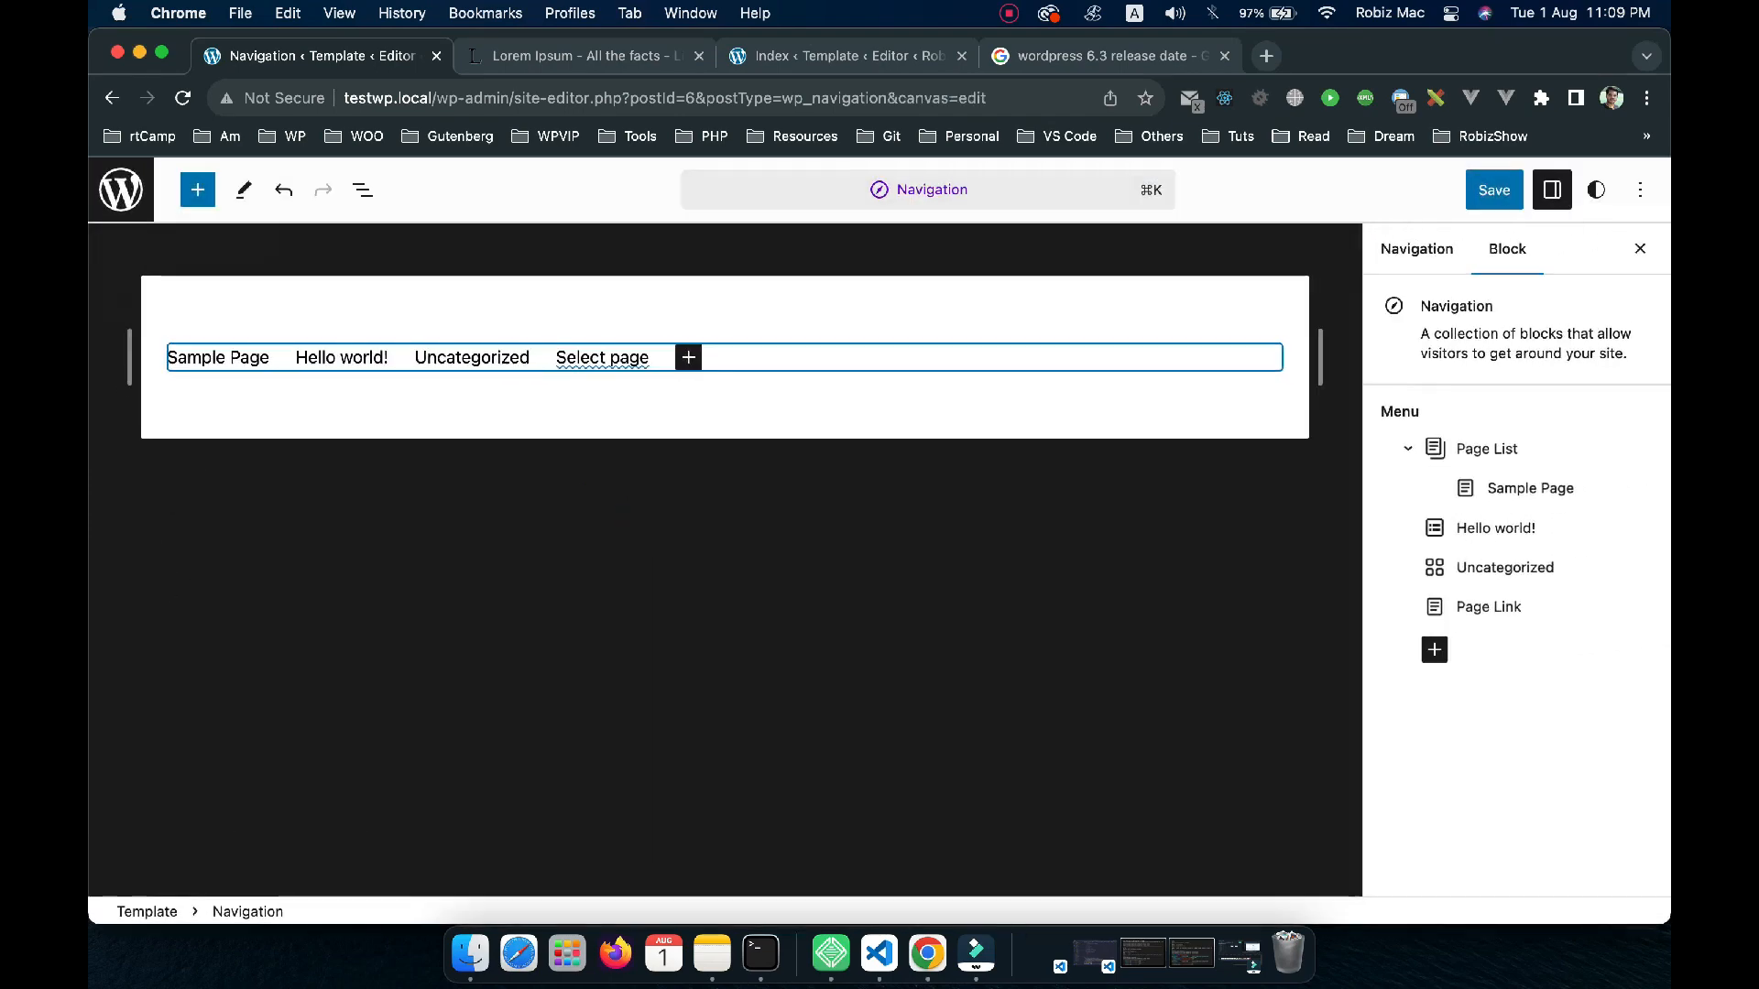
pyautogui.click(121, 189)
pyautogui.click(277, 861)
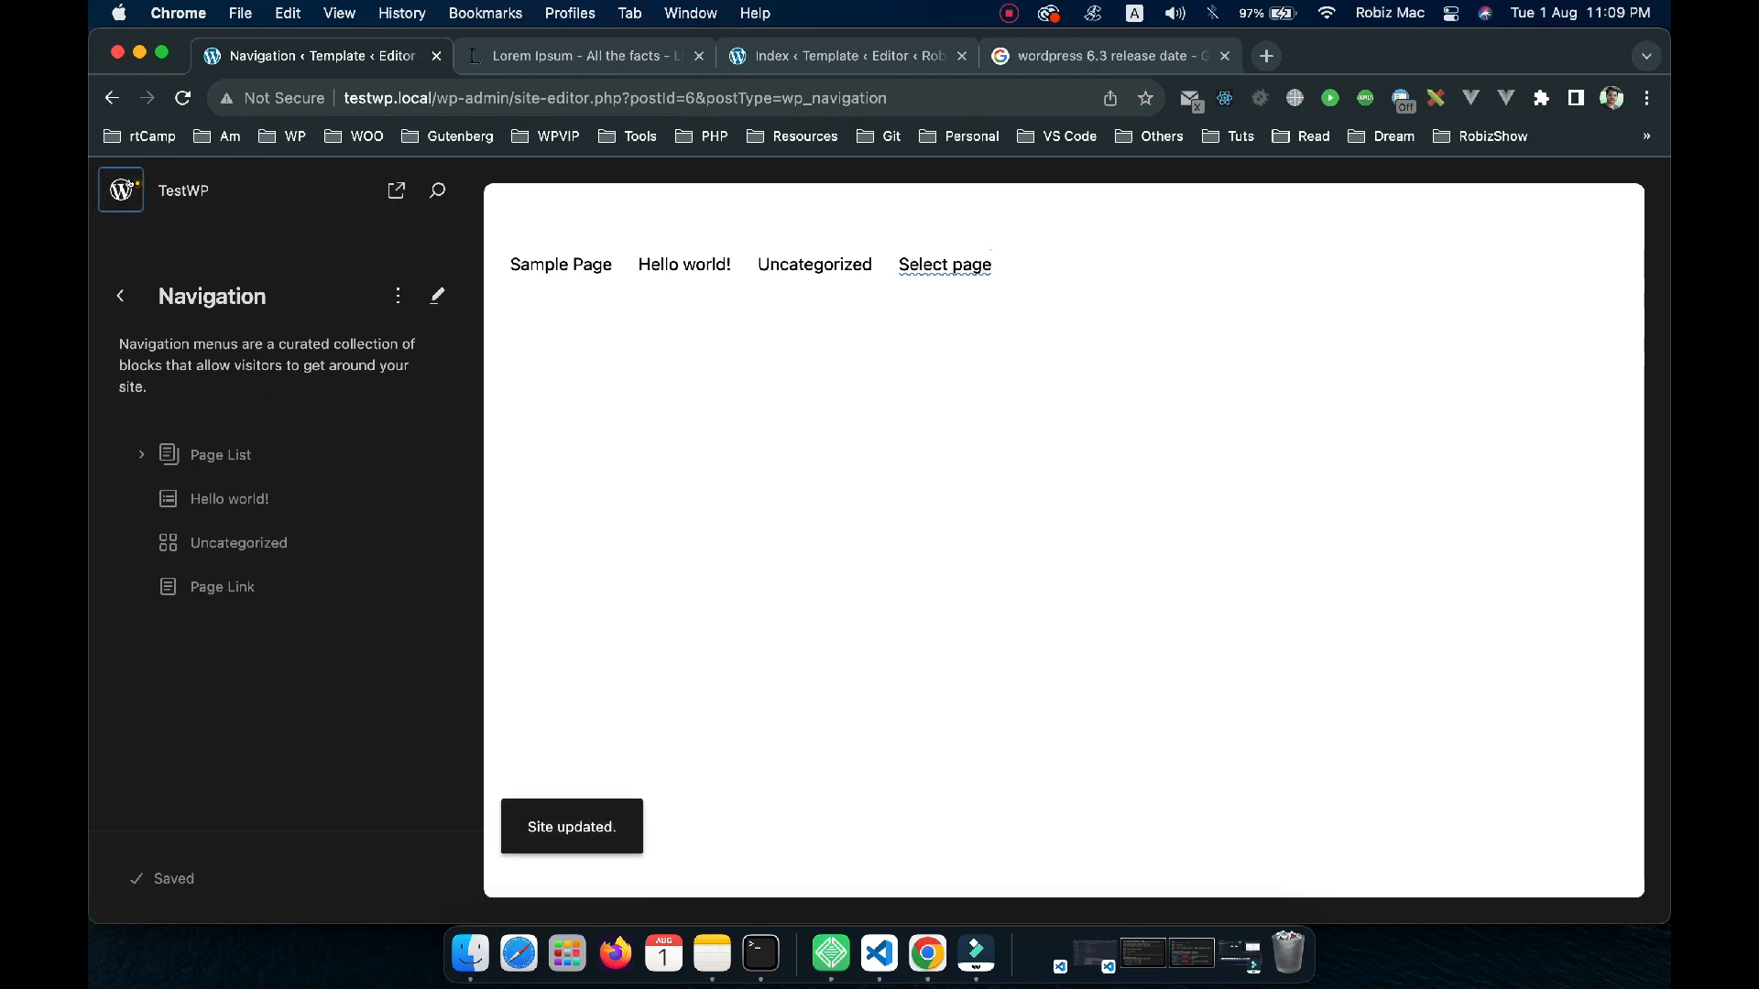
# Exit to the TestWP dashboard and open the list of all pages
pyautogui.click(121, 189)
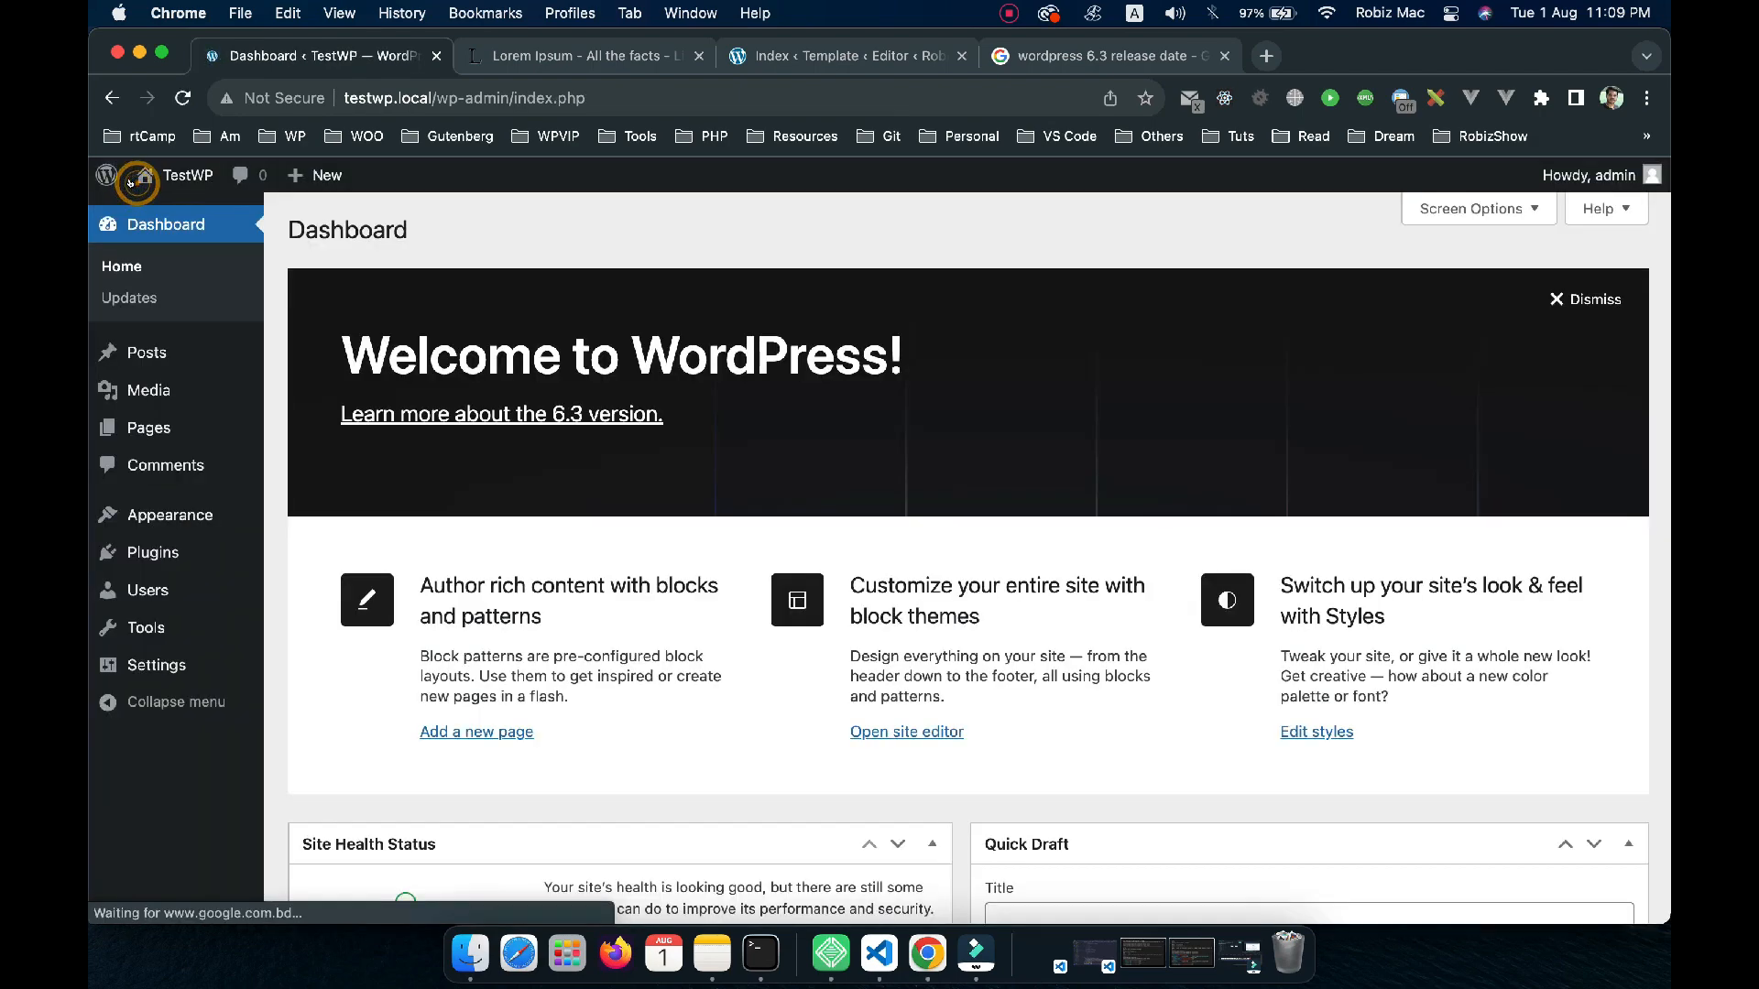
pyautogui.click(151, 421)
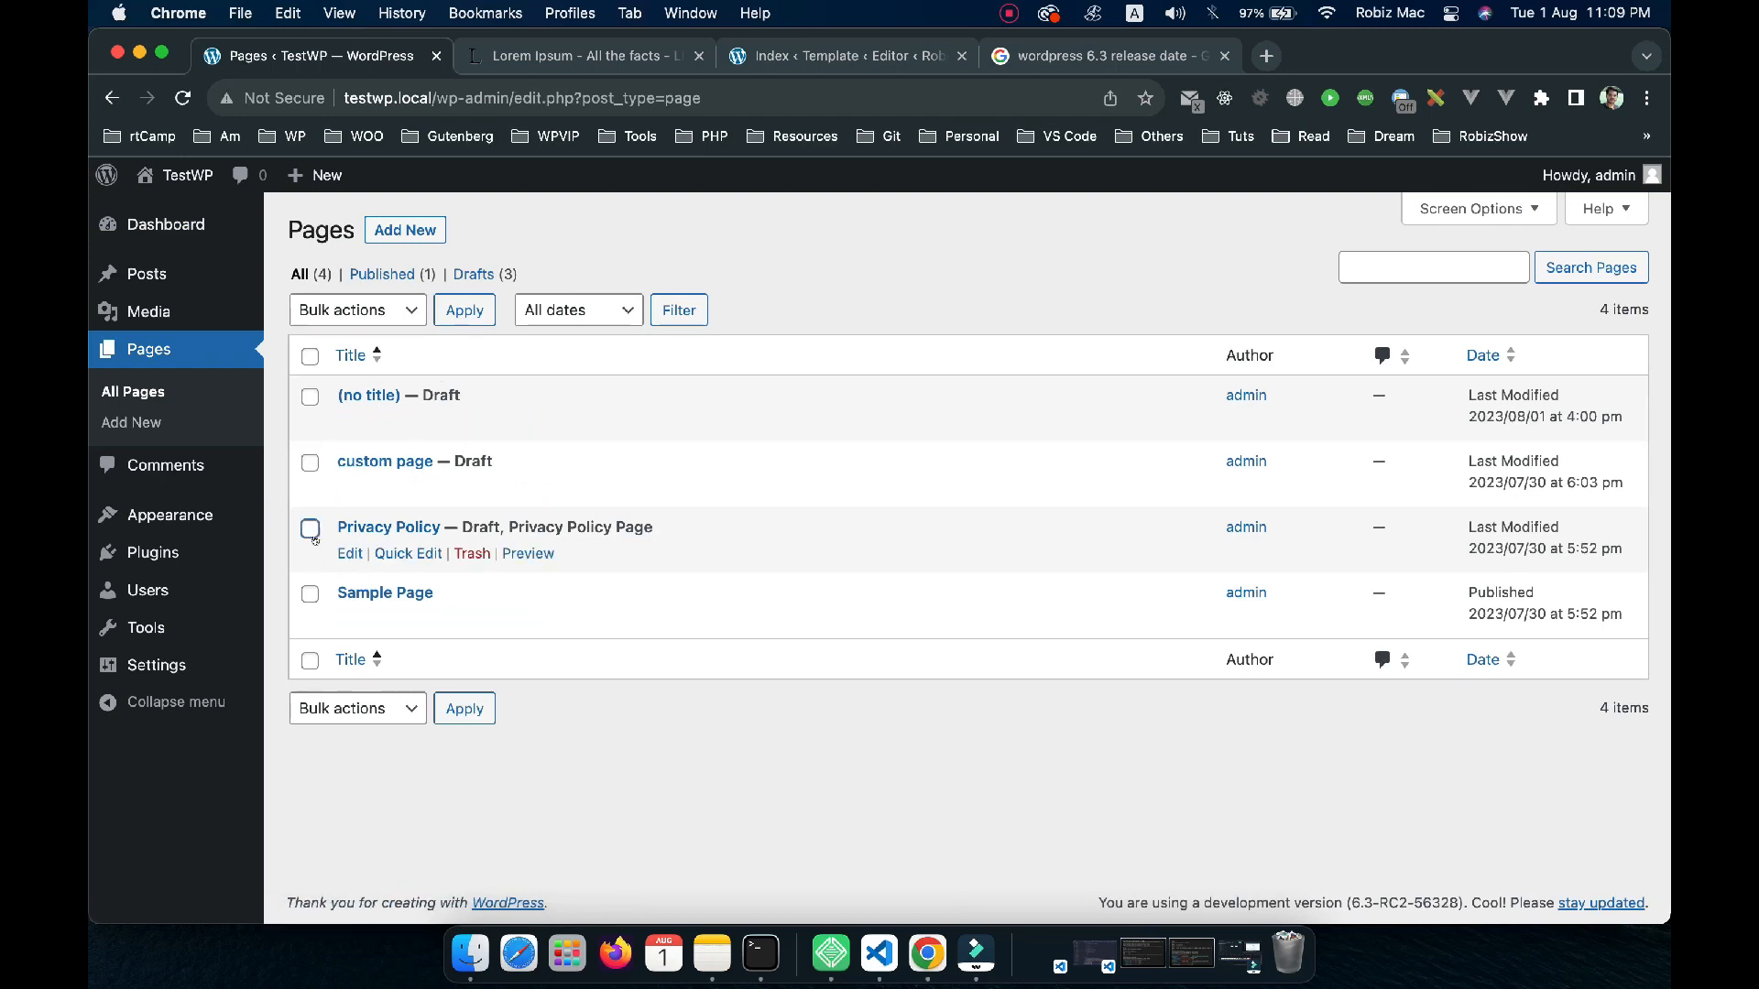
# Move the three draft pages, the untitled one, custom page and Privacy Policy, to the trash with a bulk action
pyautogui.click(309, 529)
pyautogui.click(309, 462)
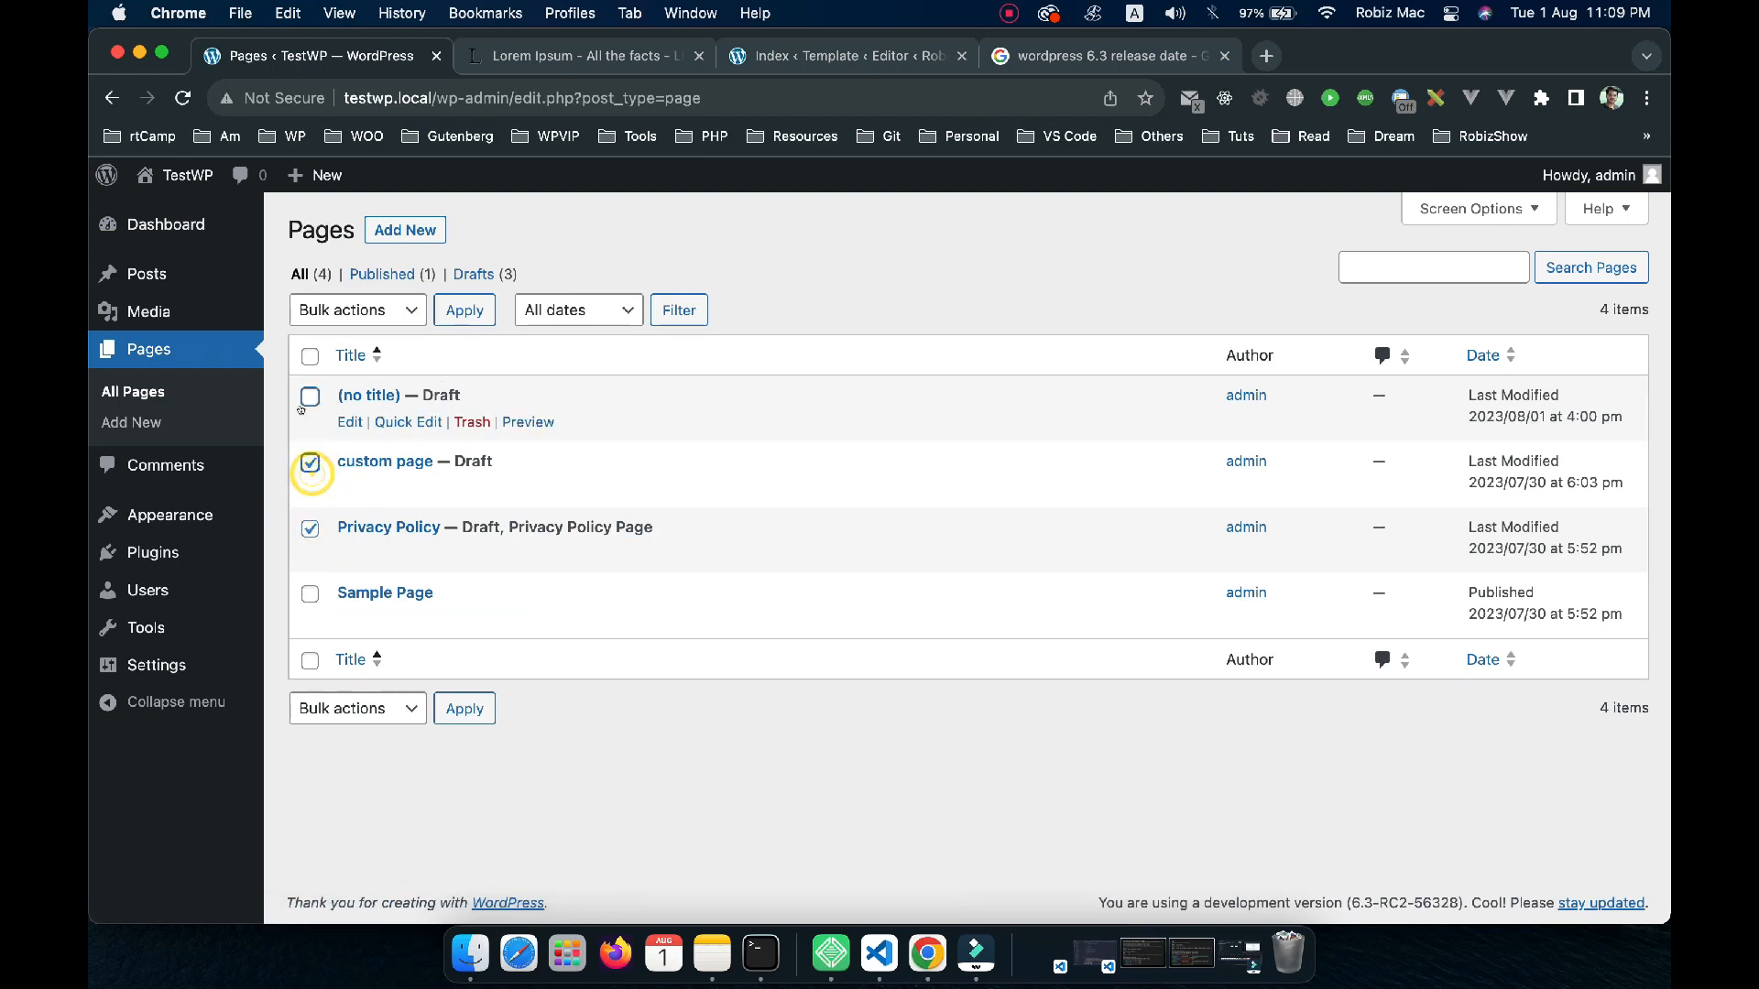
pyautogui.click(310, 355)
pyautogui.click(310, 396)
pyautogui.click(310, 463)
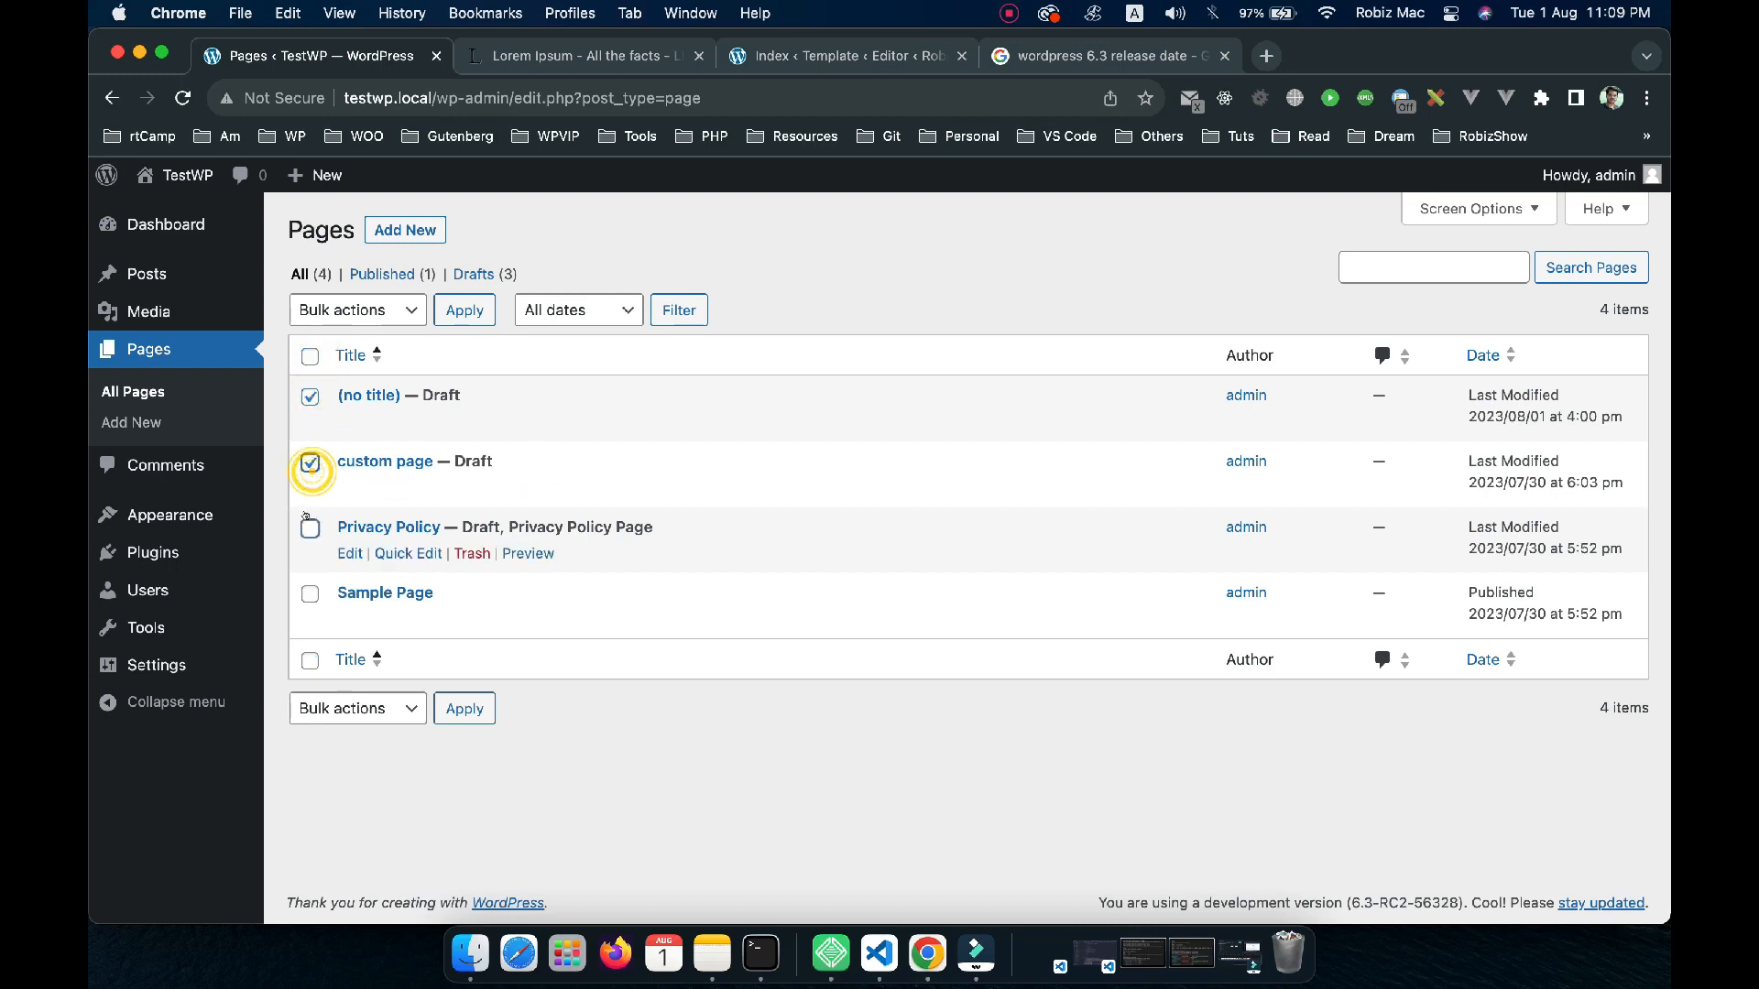
pyautogui.click(357, 708)
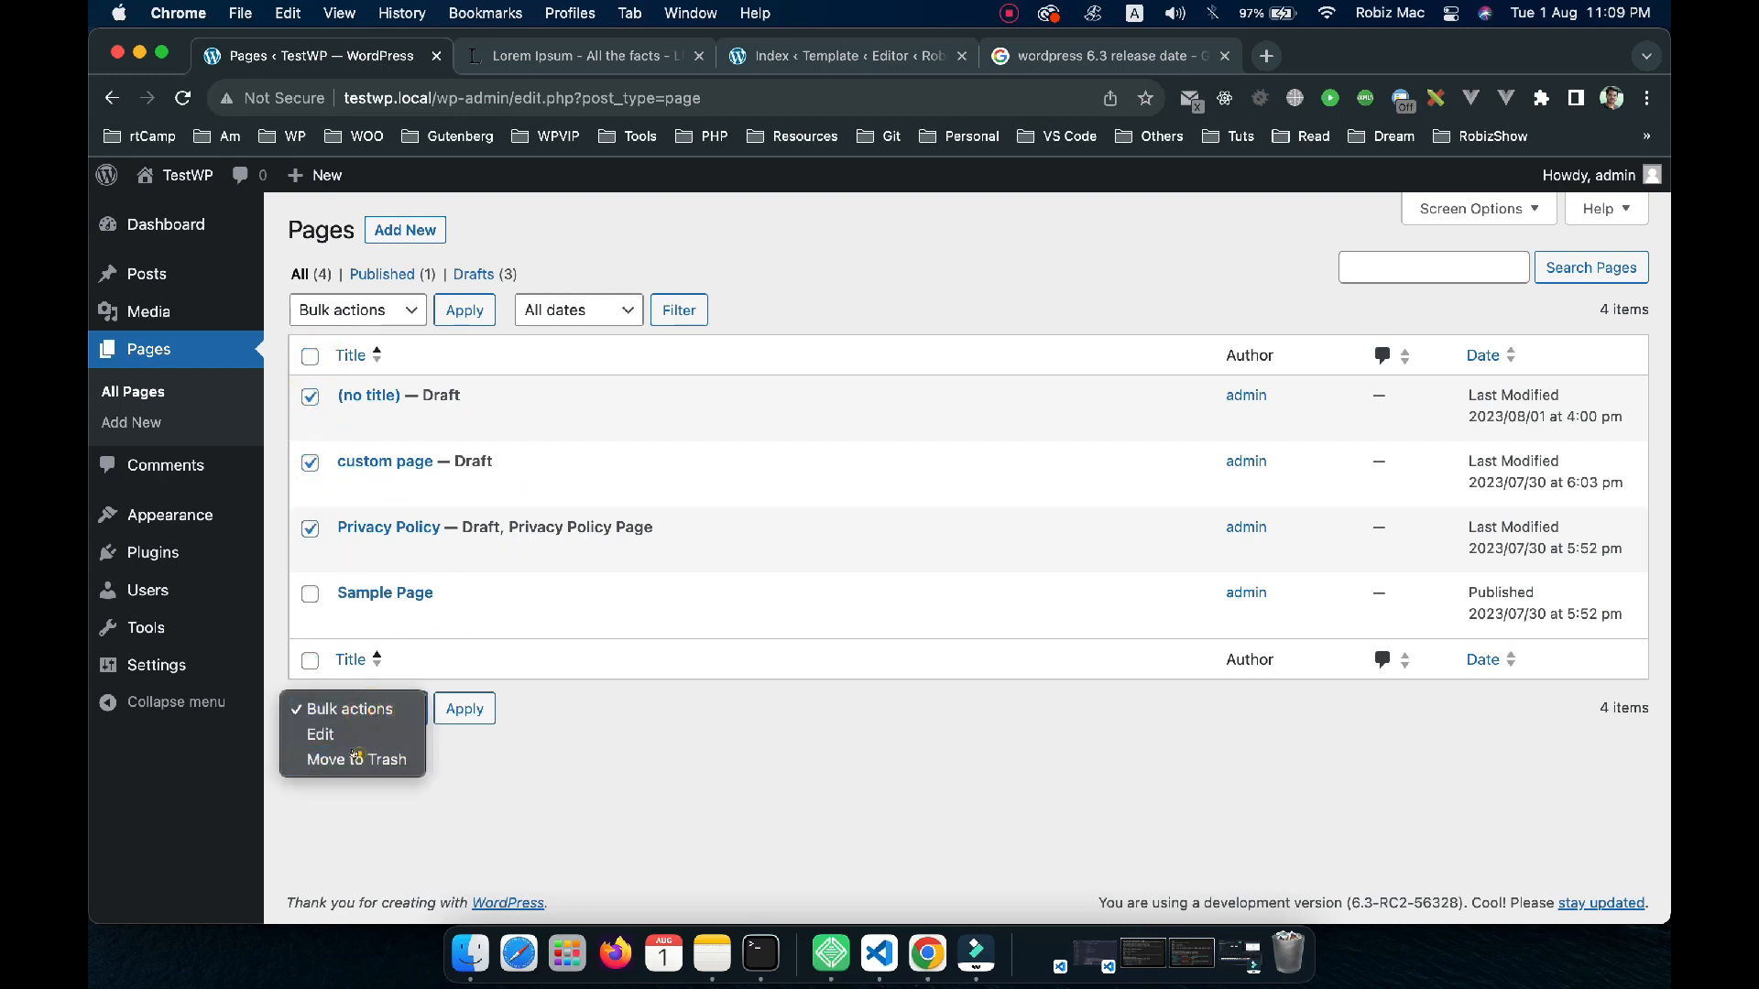
pyautogui.click(358, 754)
pyautogui.click(448, 708)
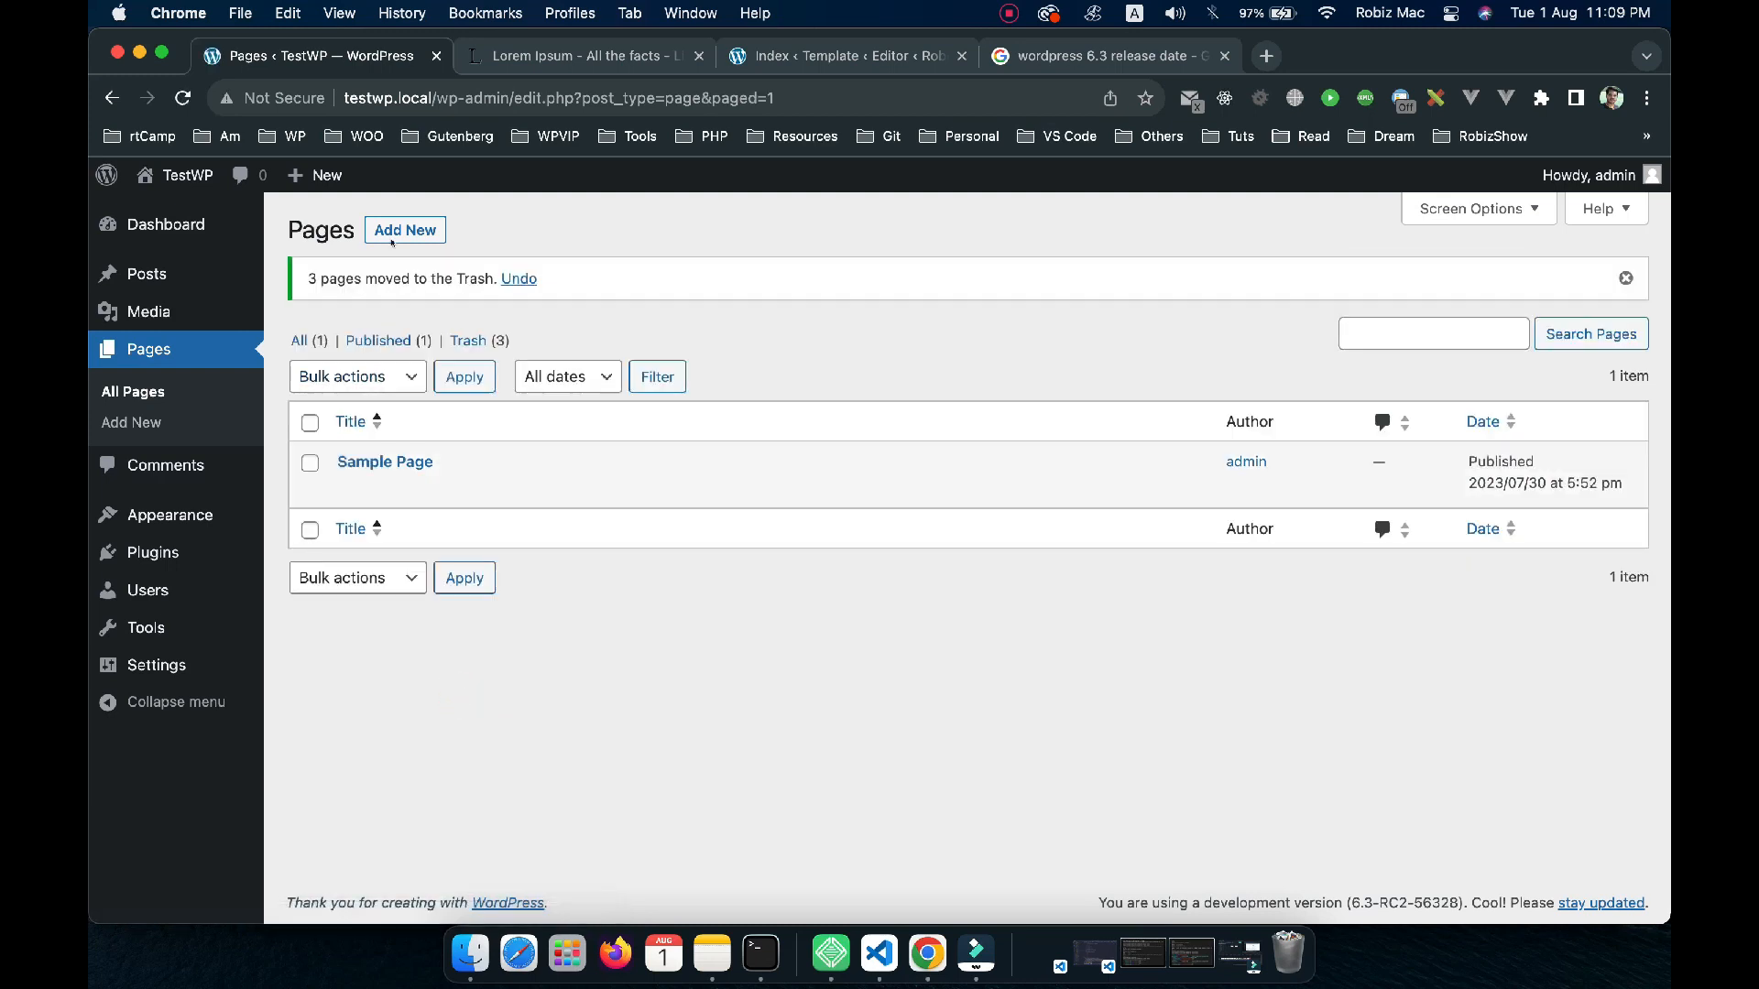
# Create a new page titled About Us and publish it
pyautogui.click(397, 229)
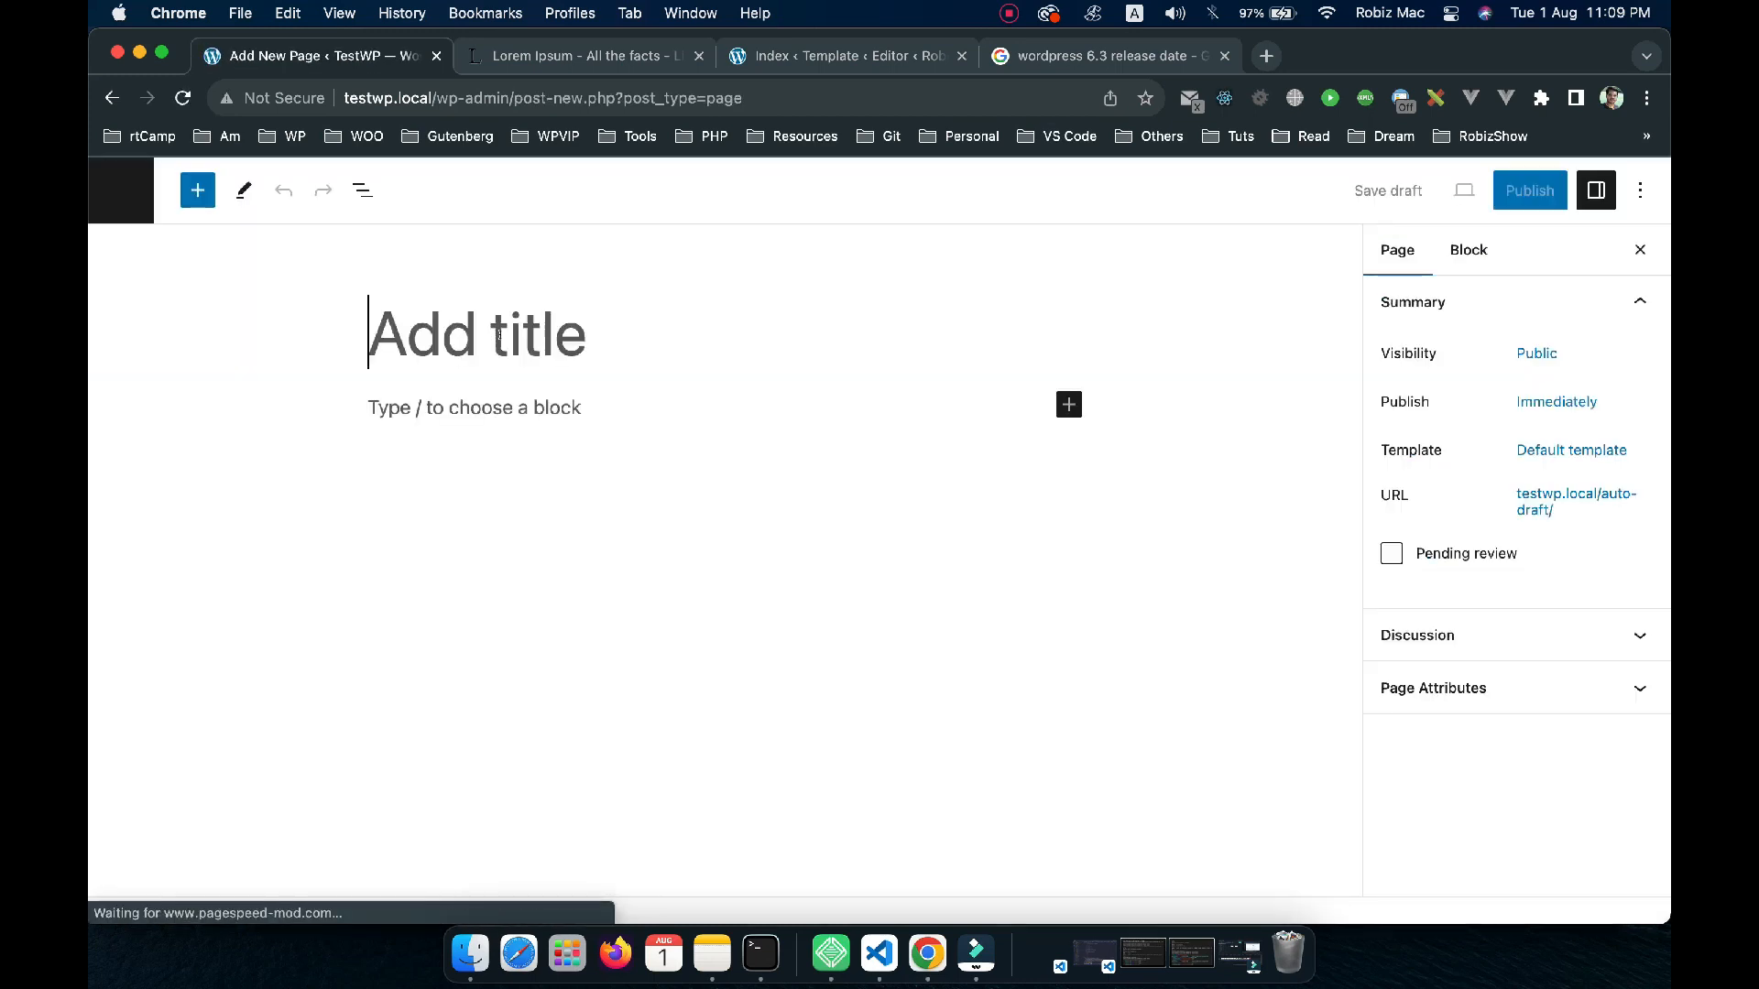
pyautogui.write('About Us')
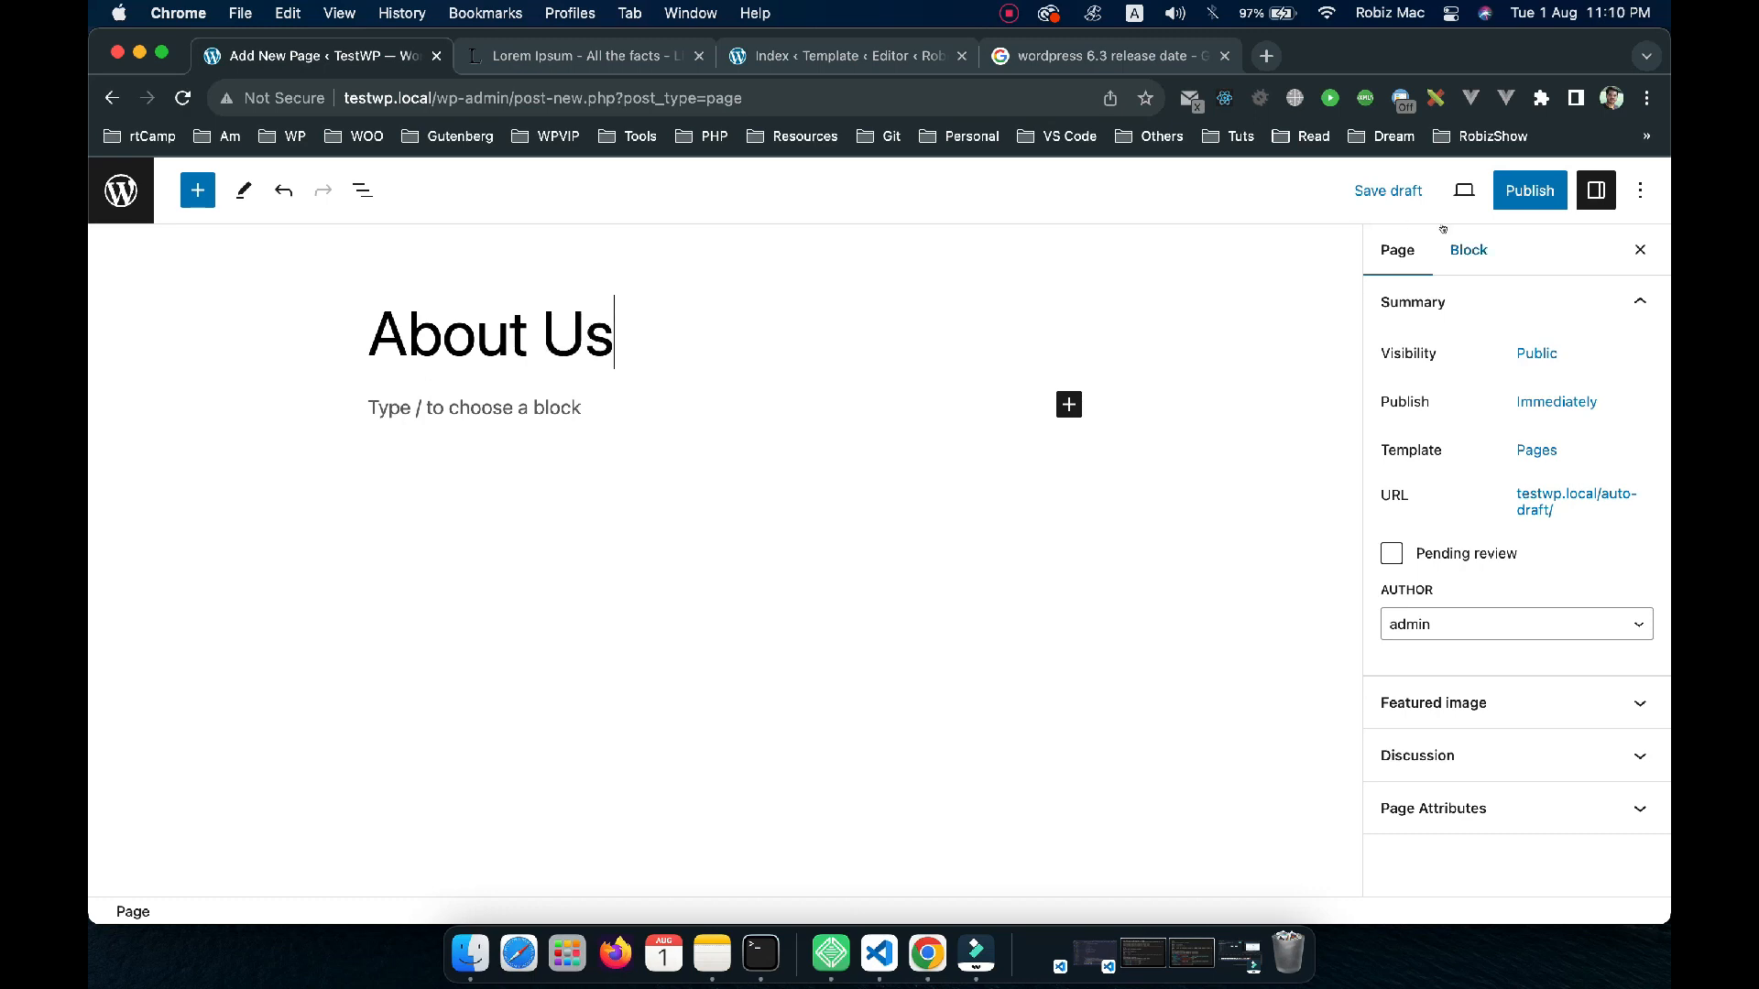
pyautogui.click(1530, 191)
pyautogui.click(1448, 187)
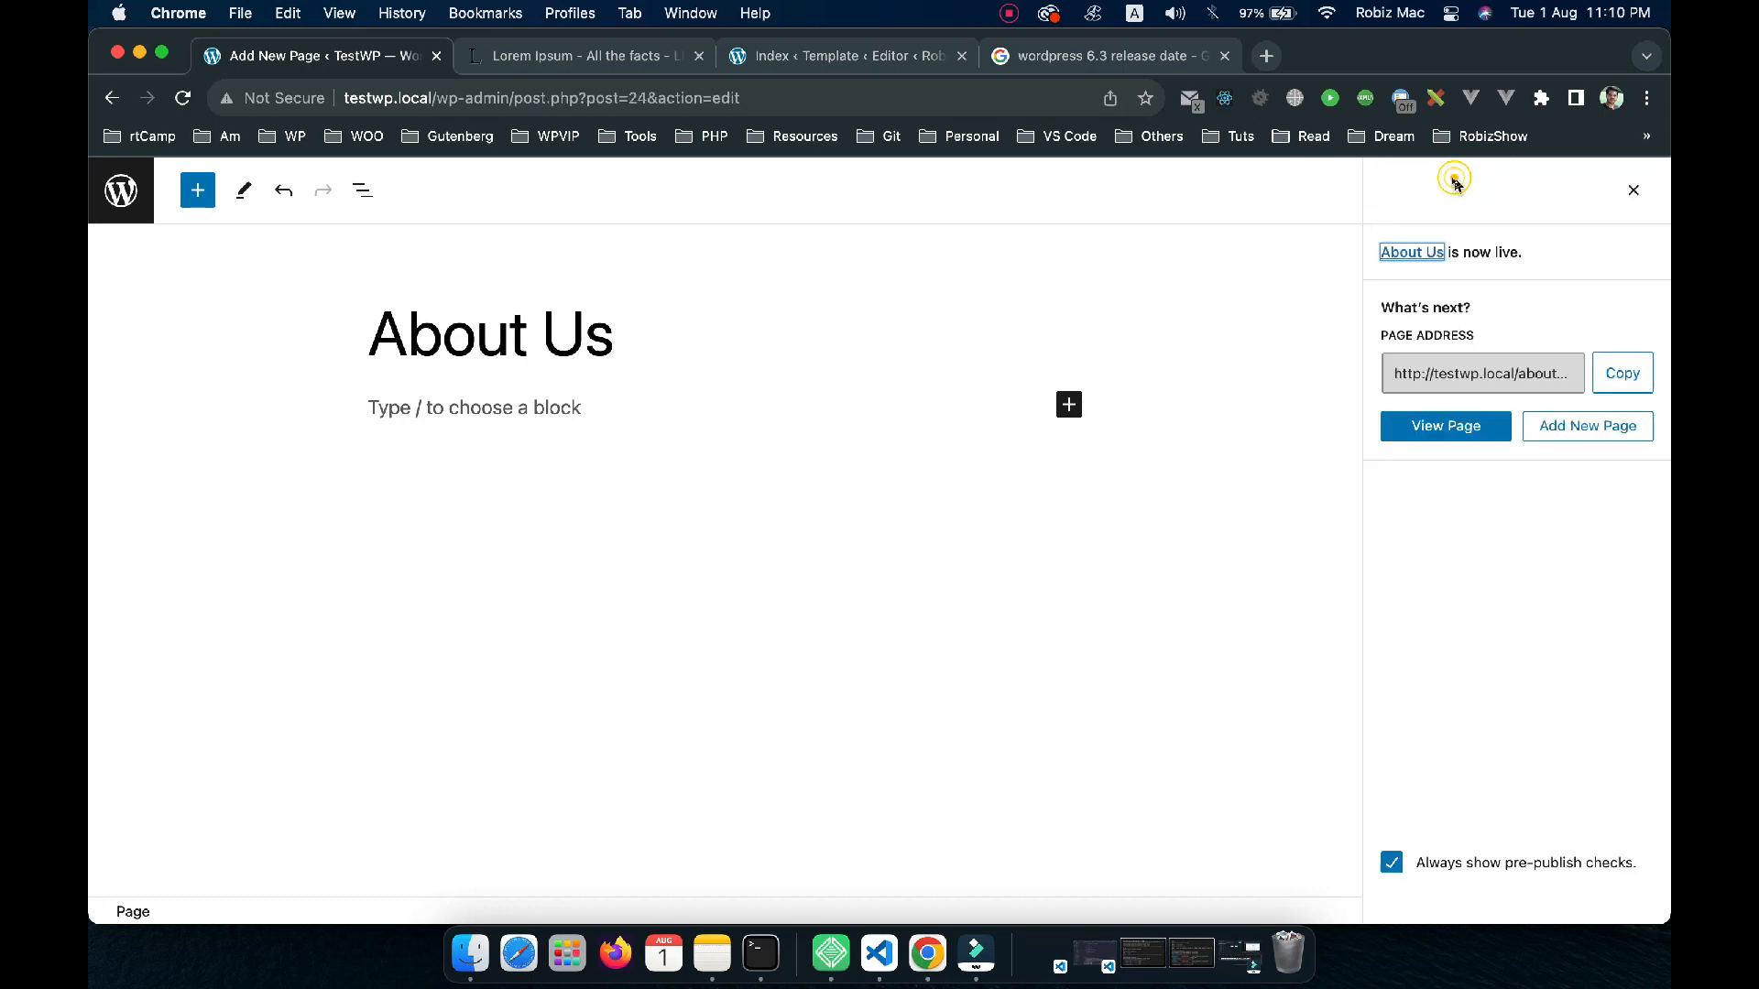
# Leave the page editor, return to the site editor and open the navigation menu for editing, checking its Page List entries
pyautogui.click(121, 191)
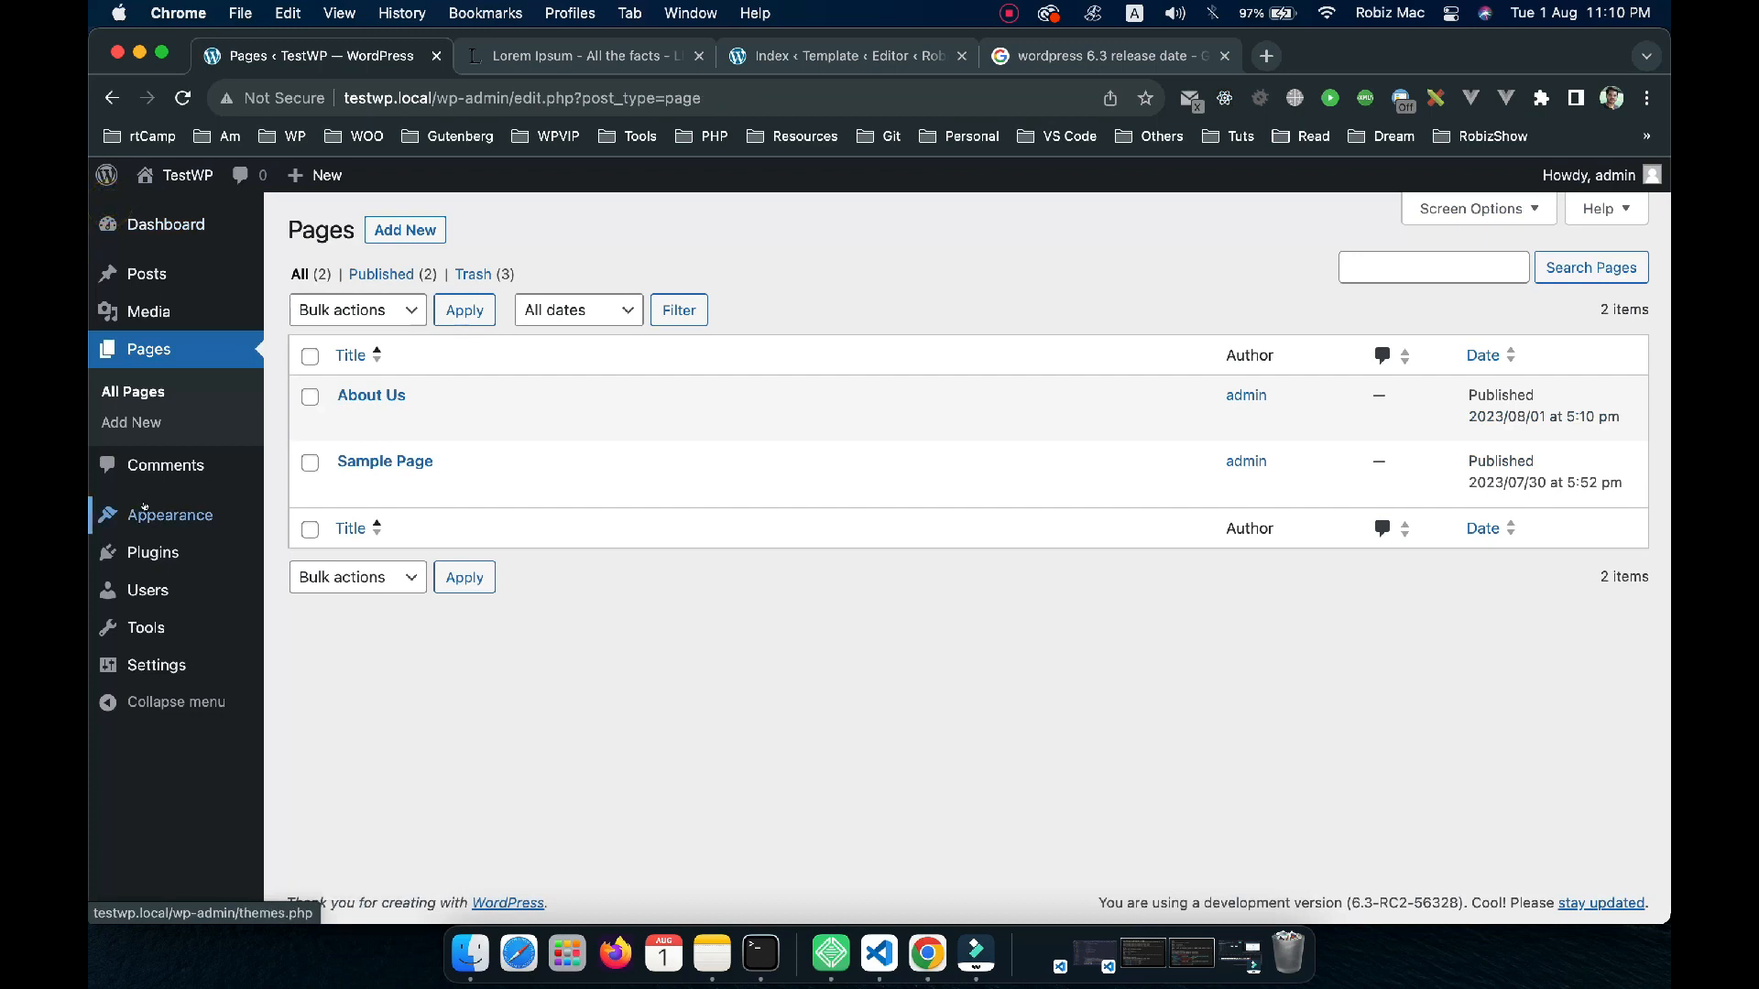
pyautogui.moveTo(145, 514)
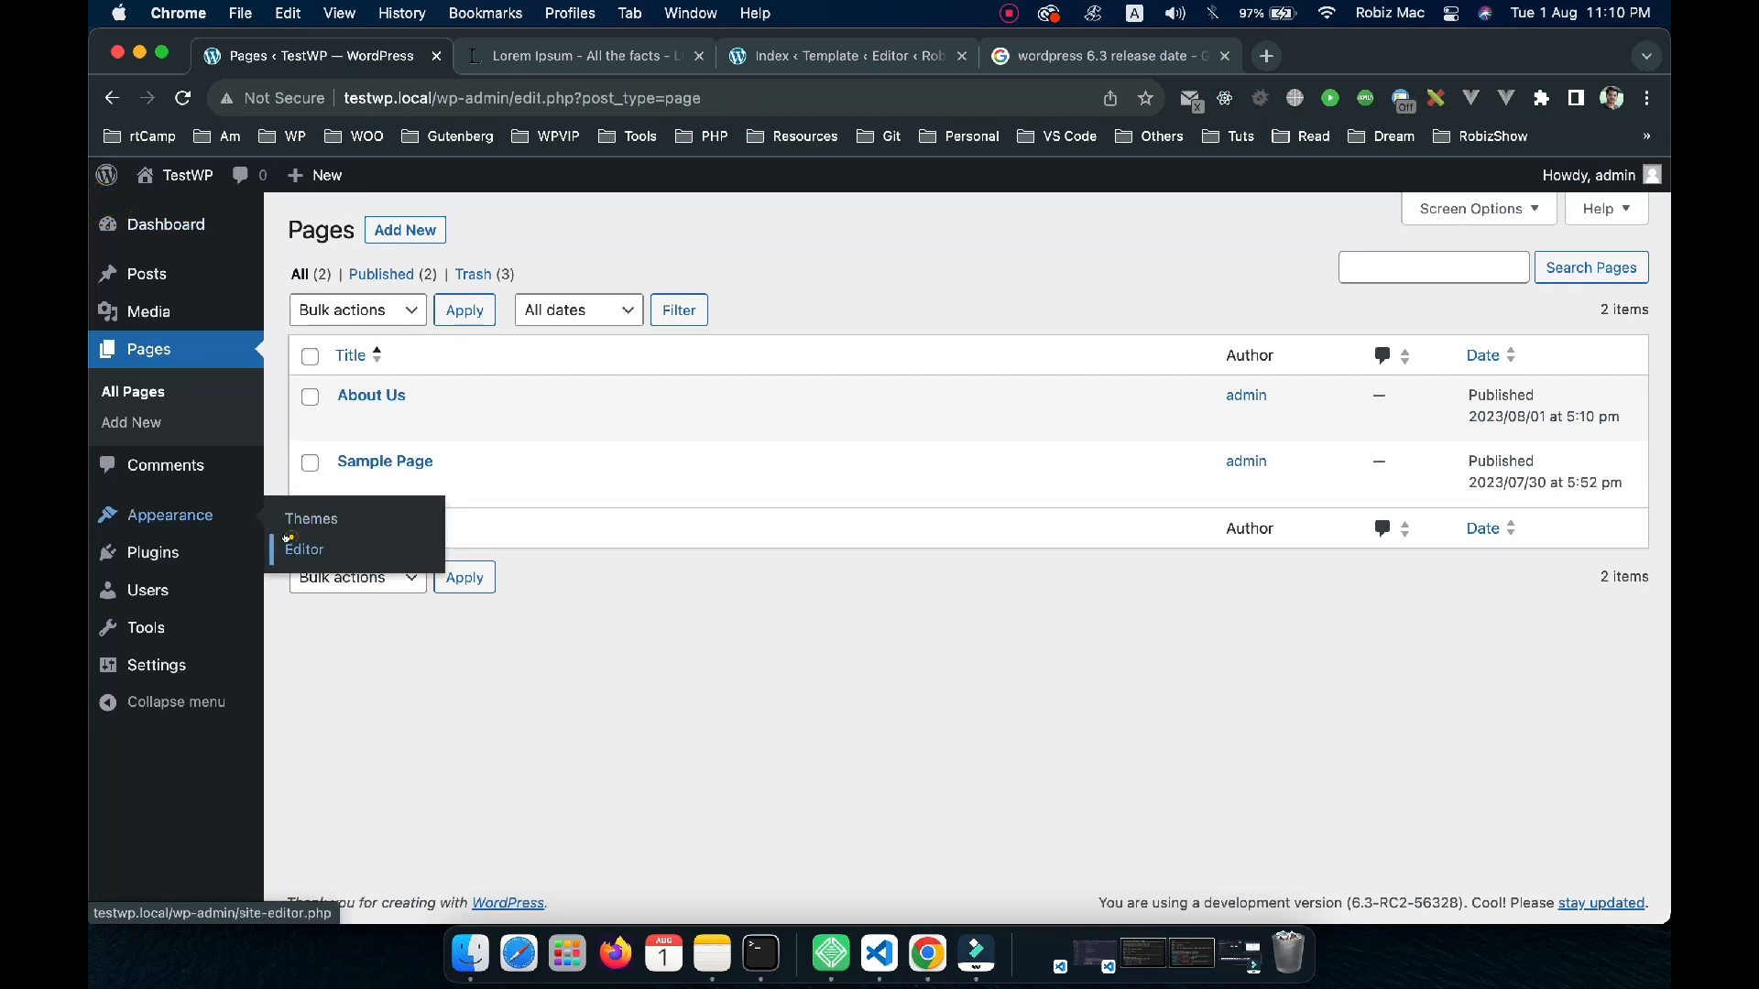
pyautogui.click(276, 549)
pyautogui.click(195, 435)
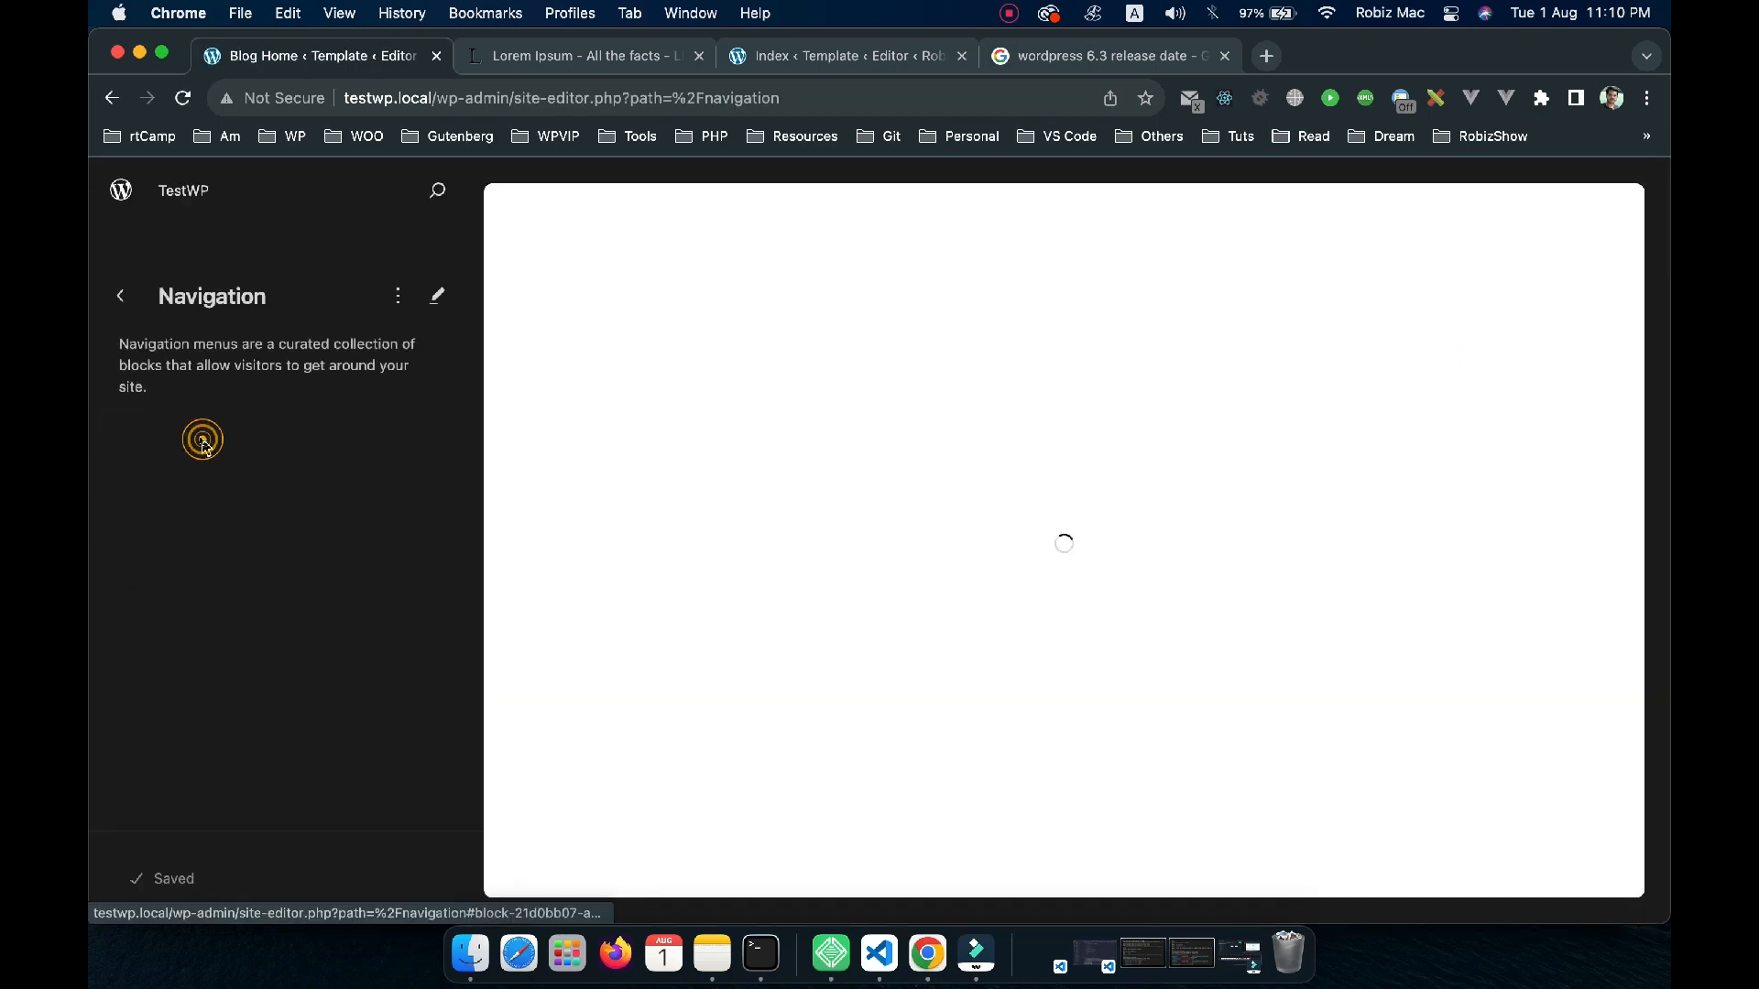
pyautogui.click(437, 294)
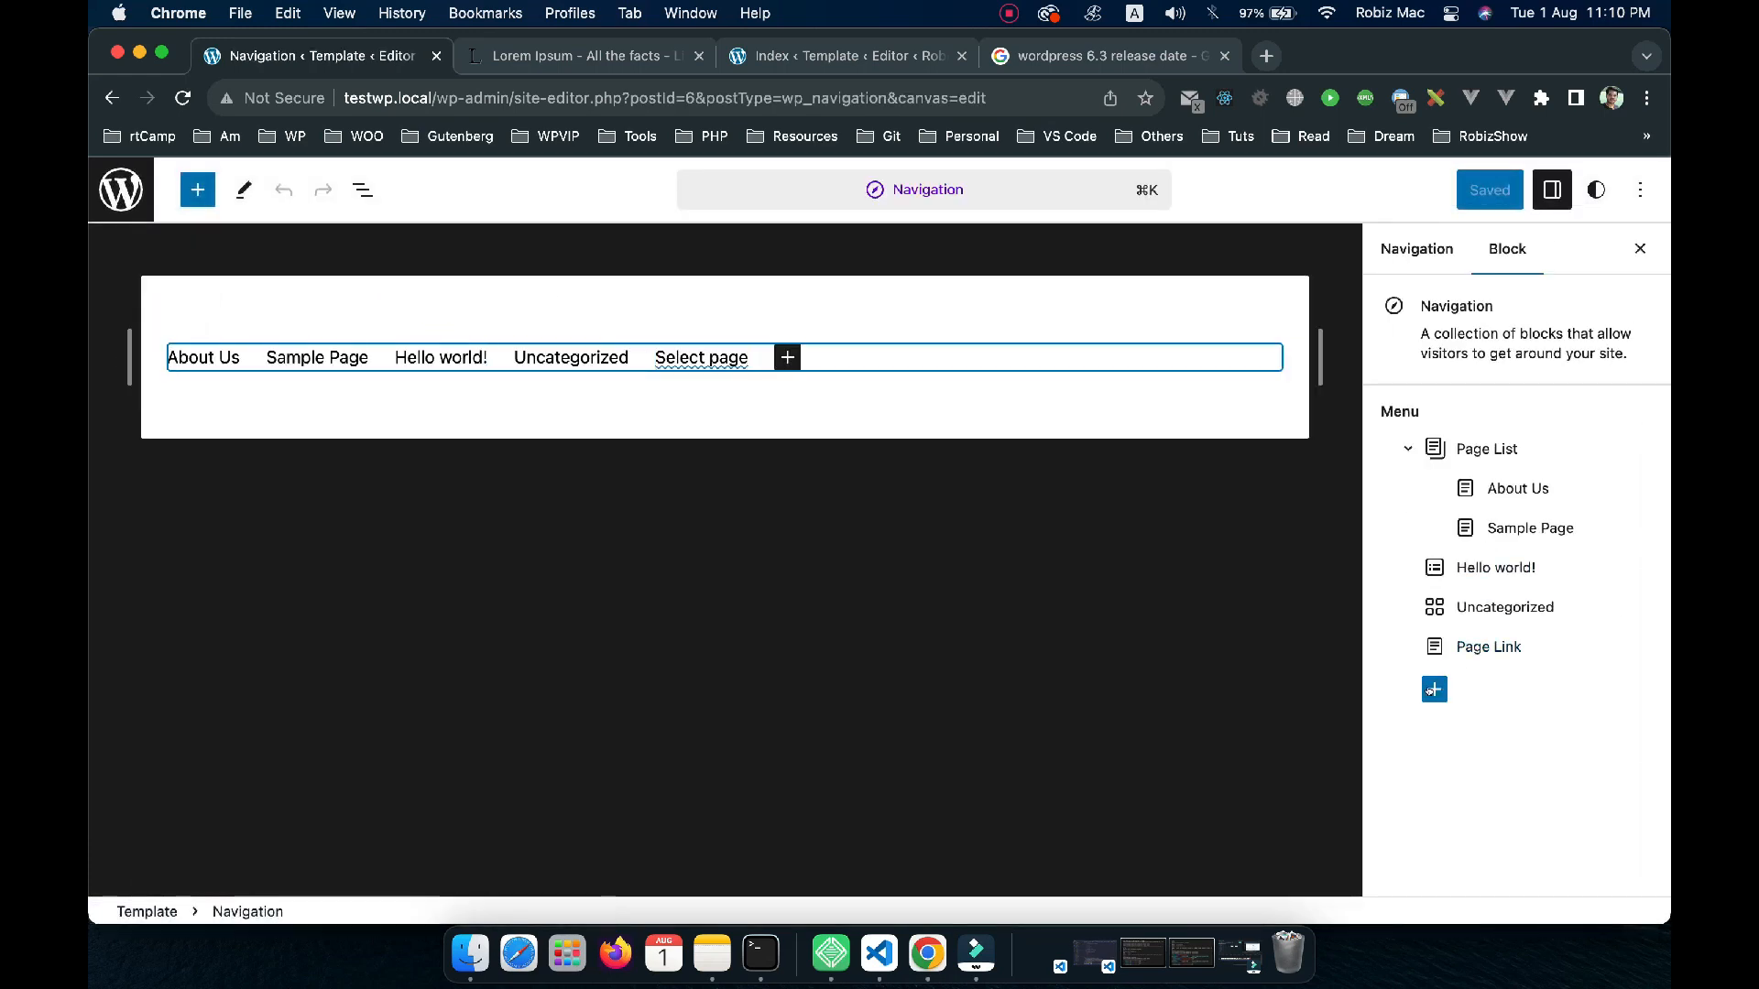
pyautogui.click(1406, 447)
pyautogui.click(1405, 447)
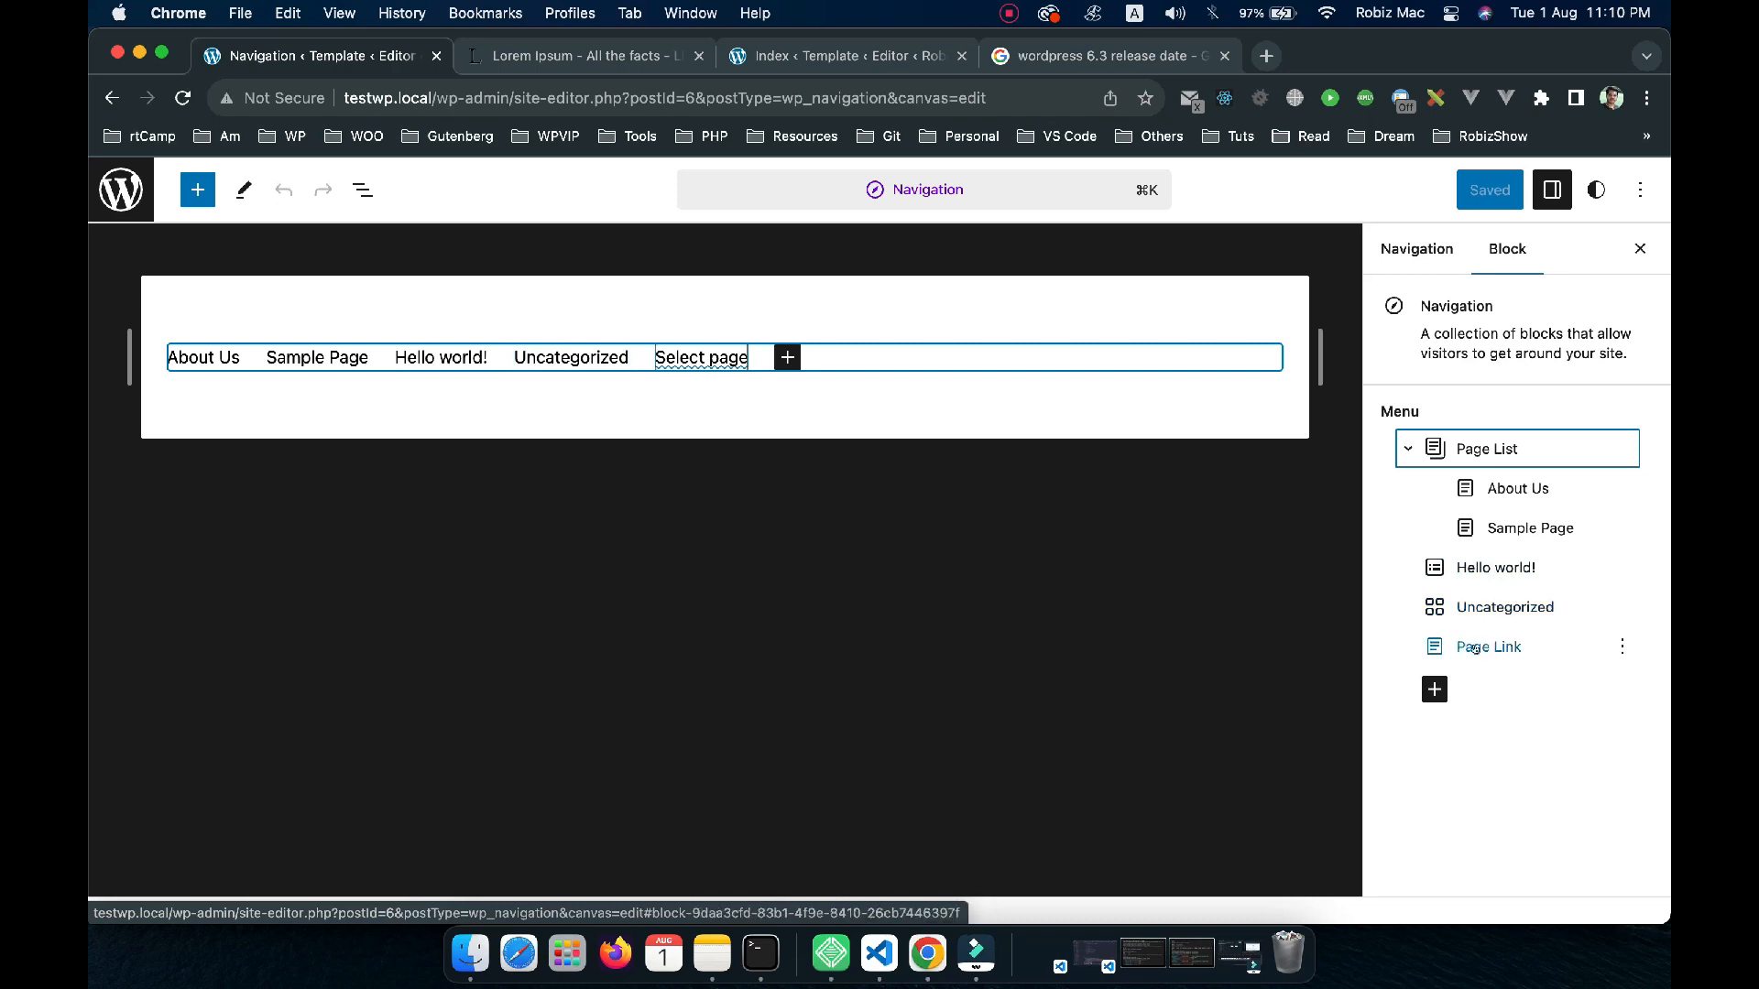
# Add a Search block to the end of the navigation menu and save the navigation changes
pyautogui.click(1434, 689)
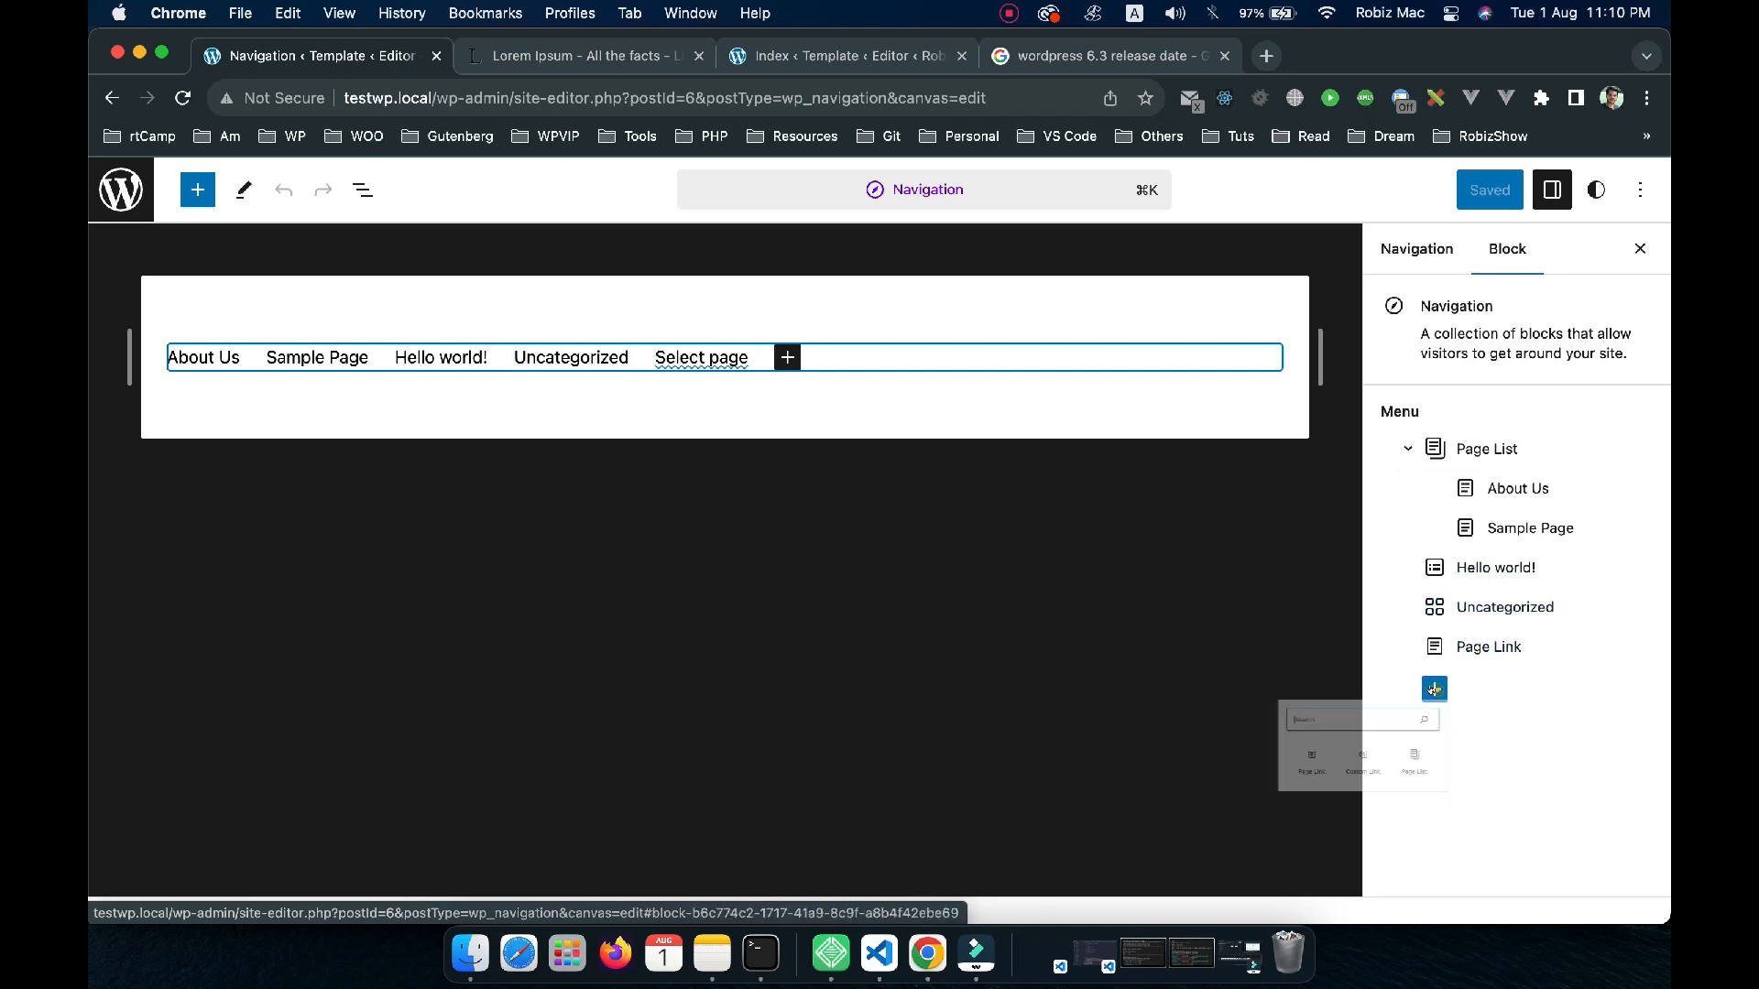
pyautogui.scroll(-1, 1236, 776)
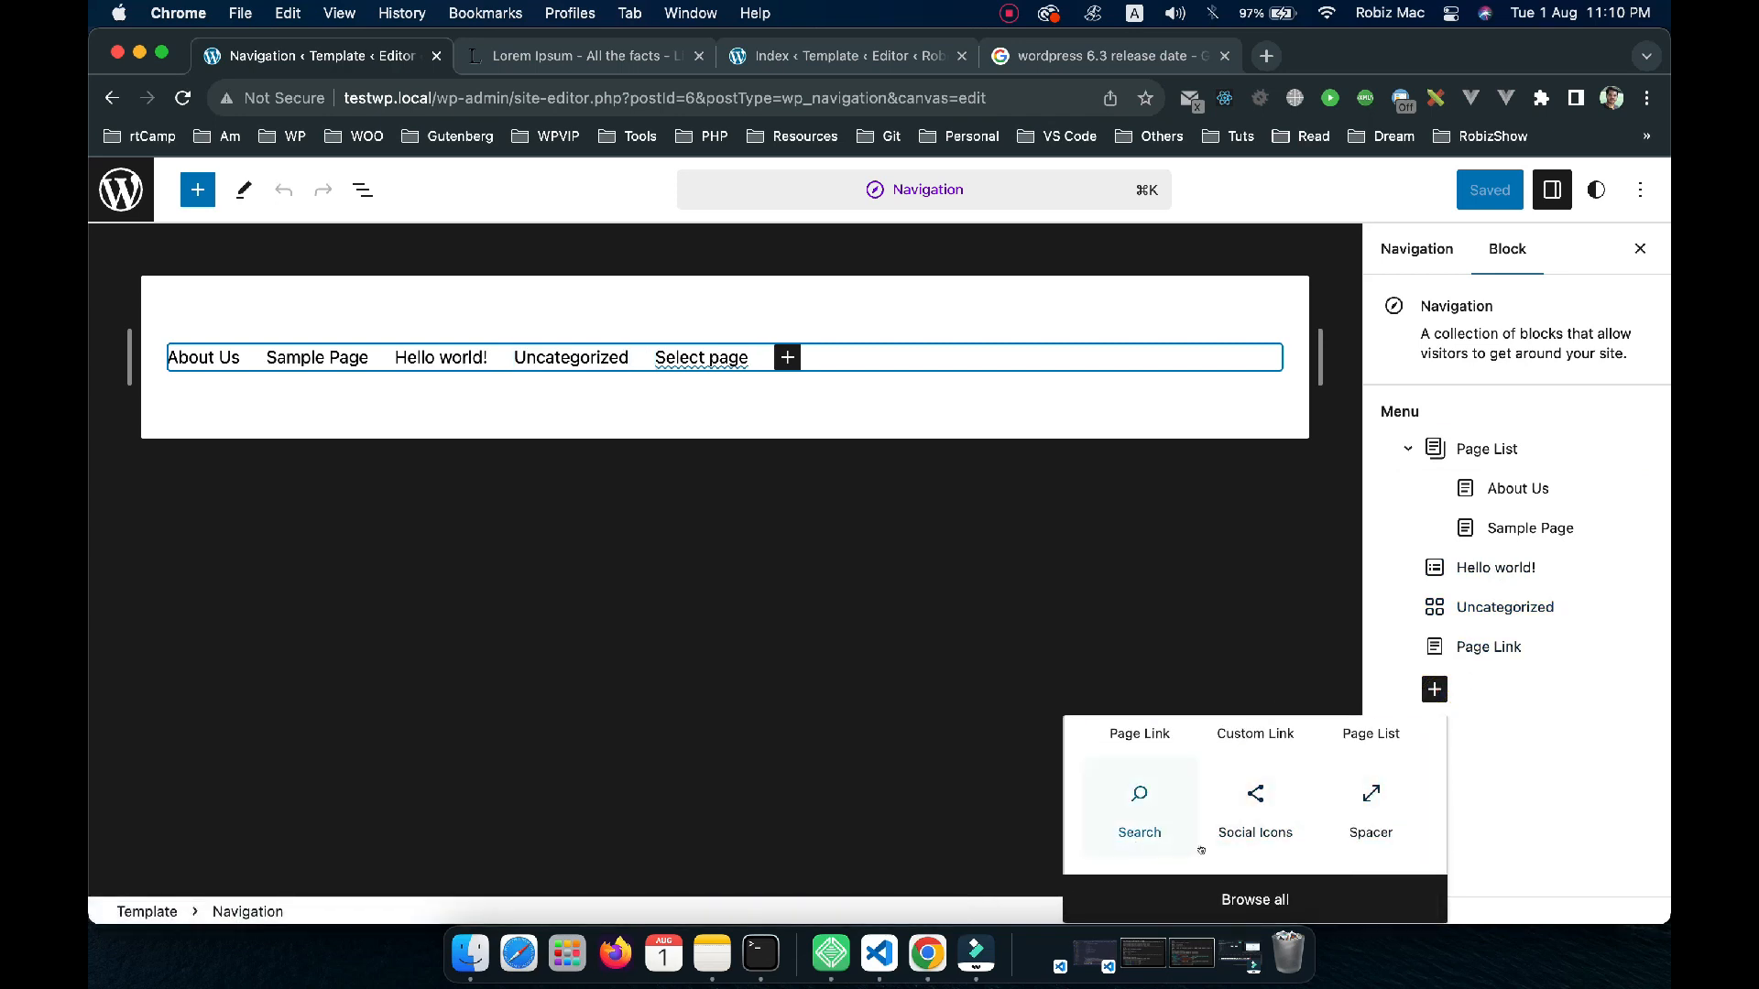
pyautogui.click(1140, 799)
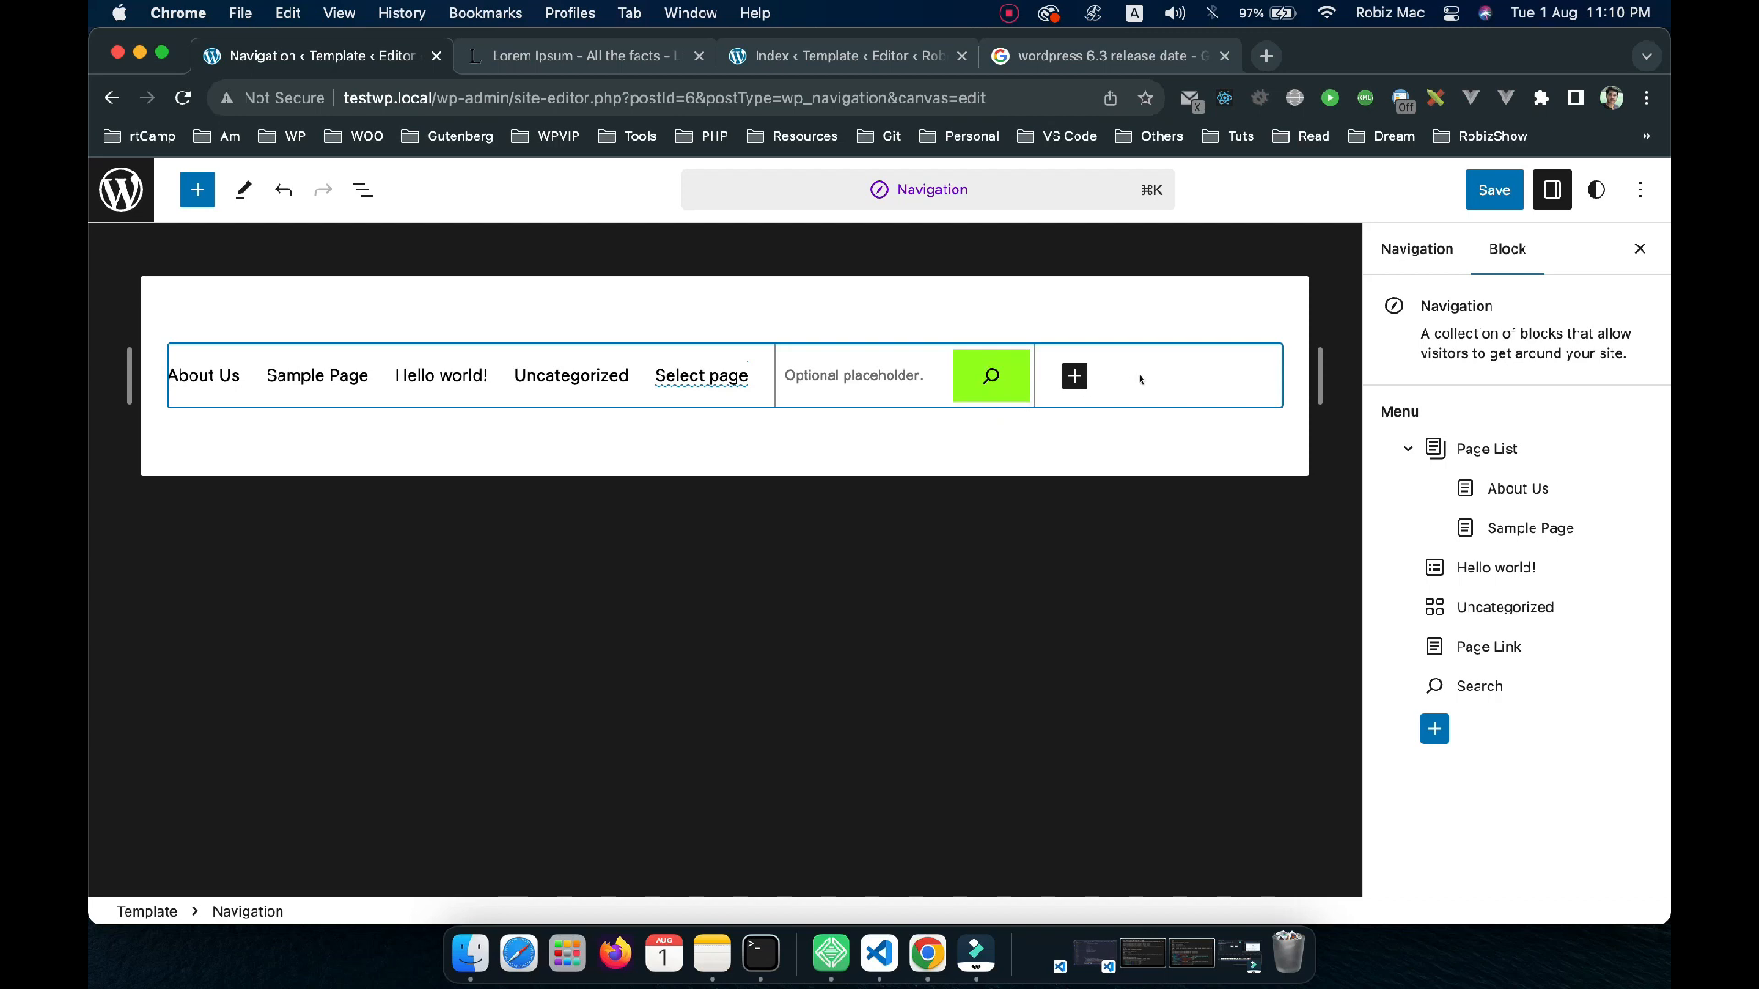
pyautogui.click(1488, 190)
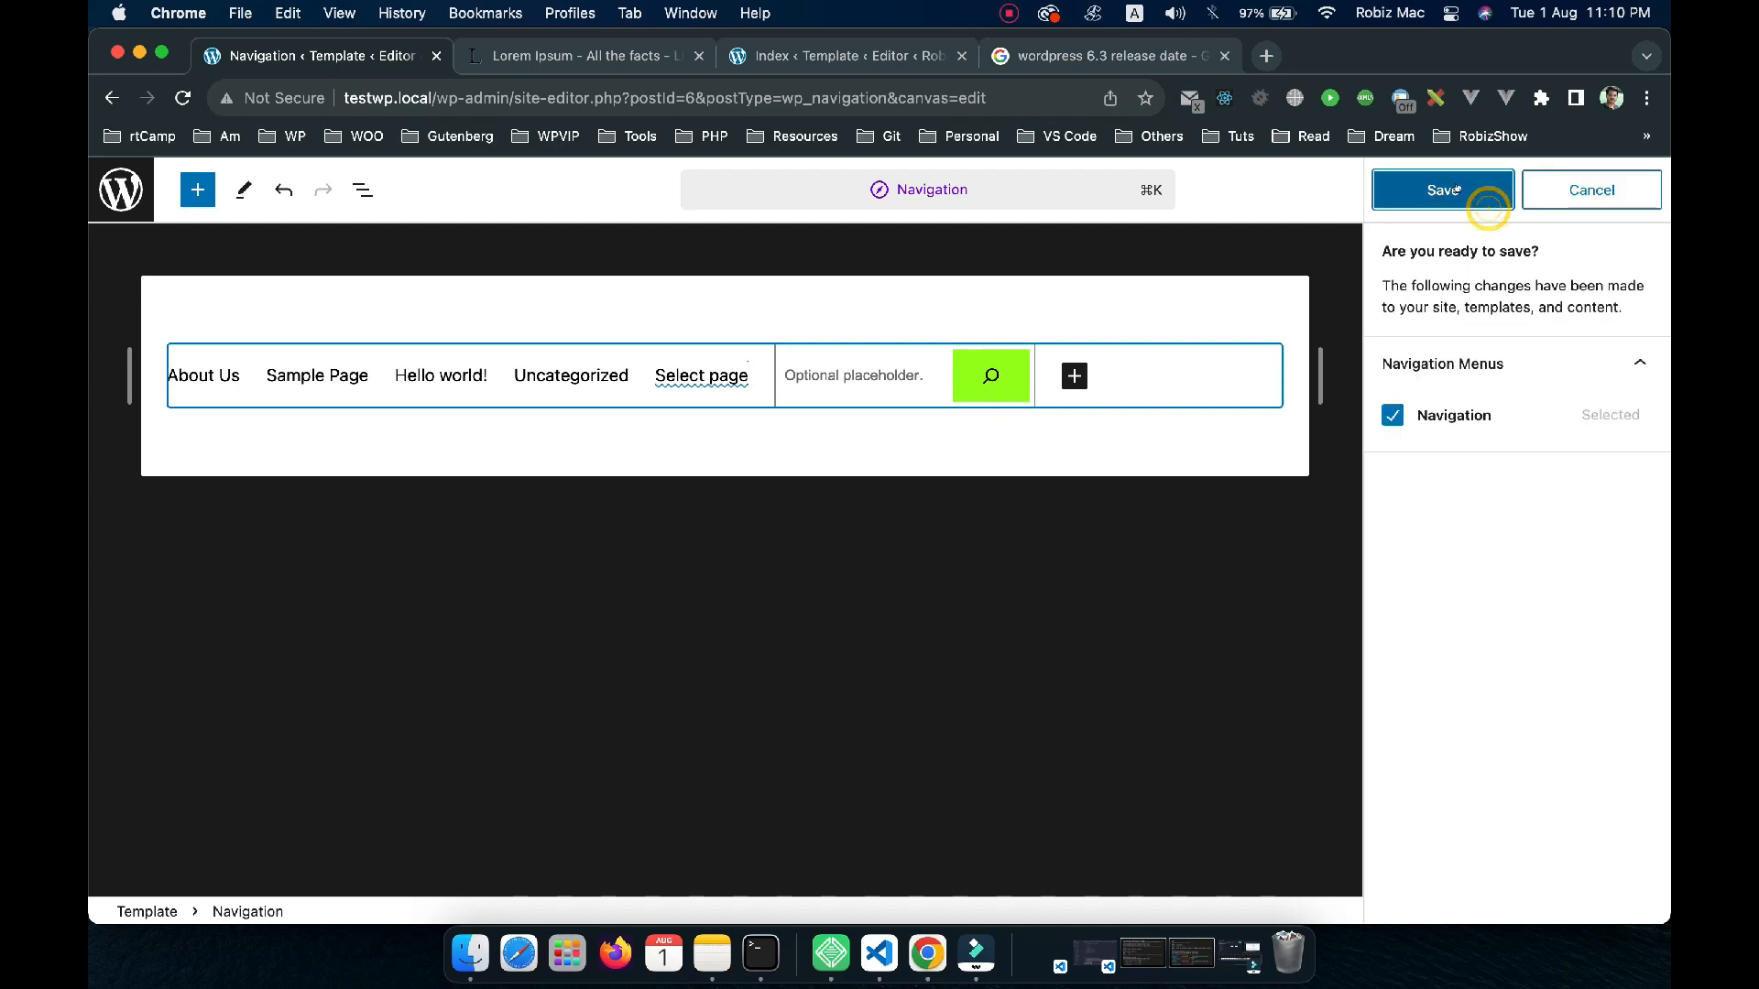
pyautogui.click(1484, 189)
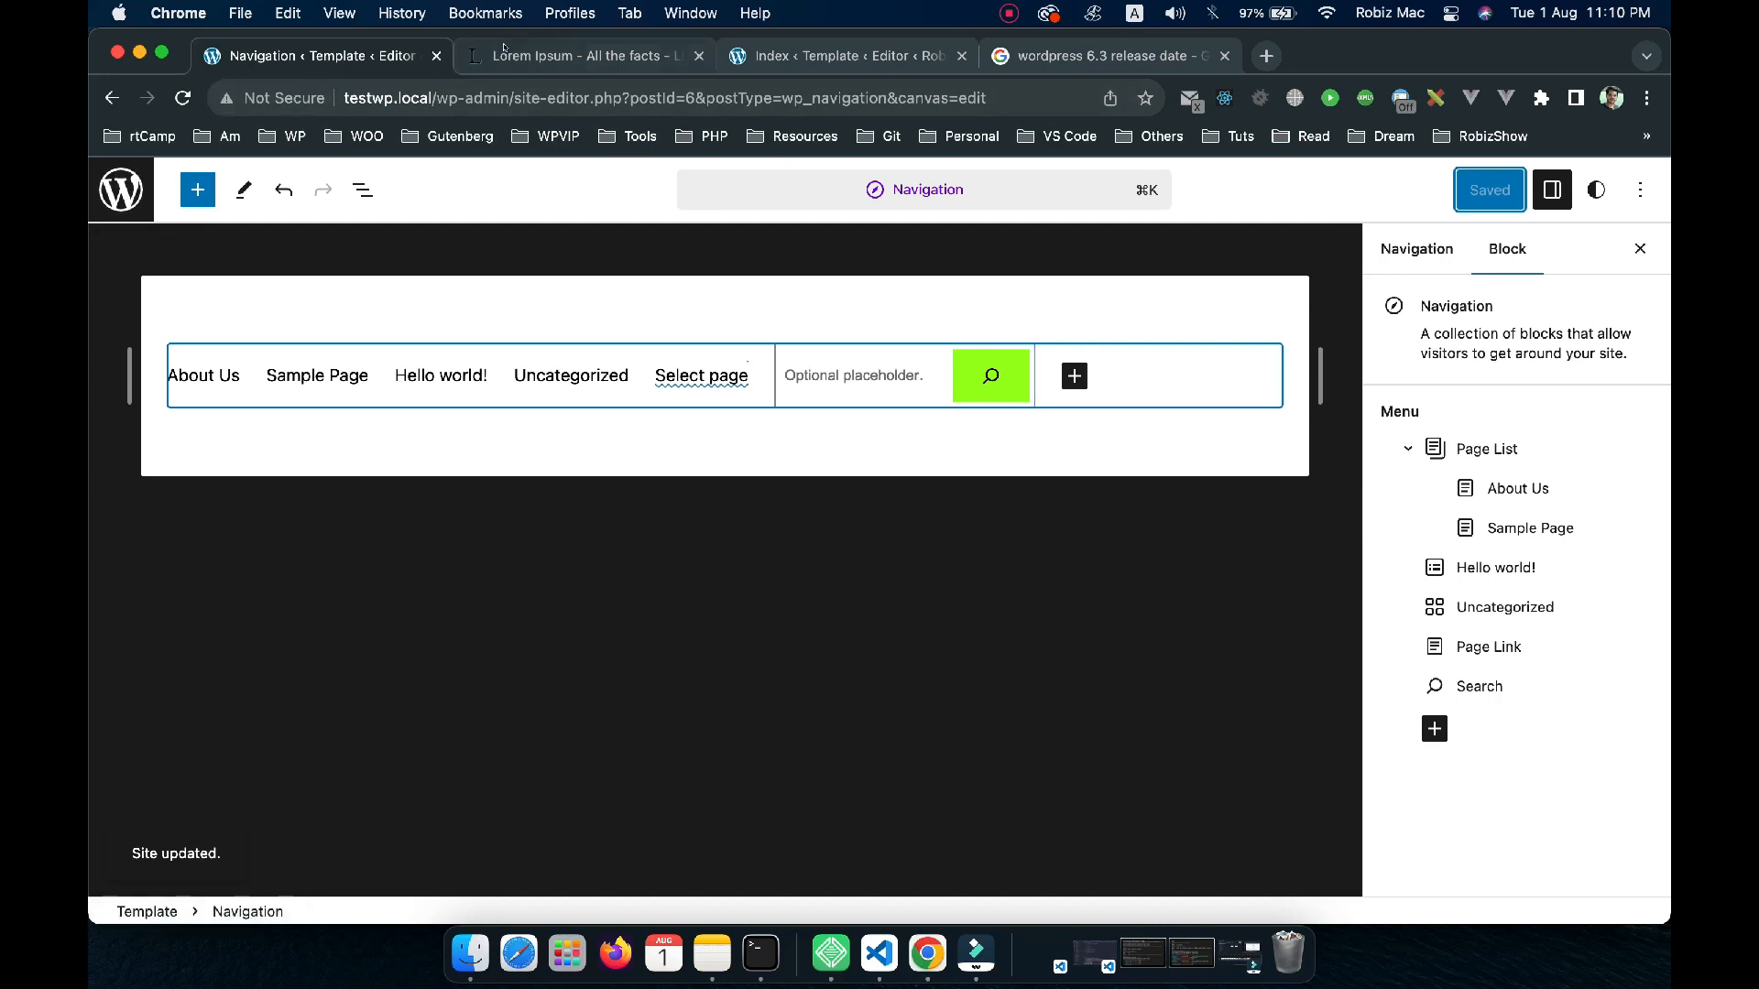
# Leave the menu's editing canvas and view the live site to check its header navigation
pyautogui.click(106, 208)
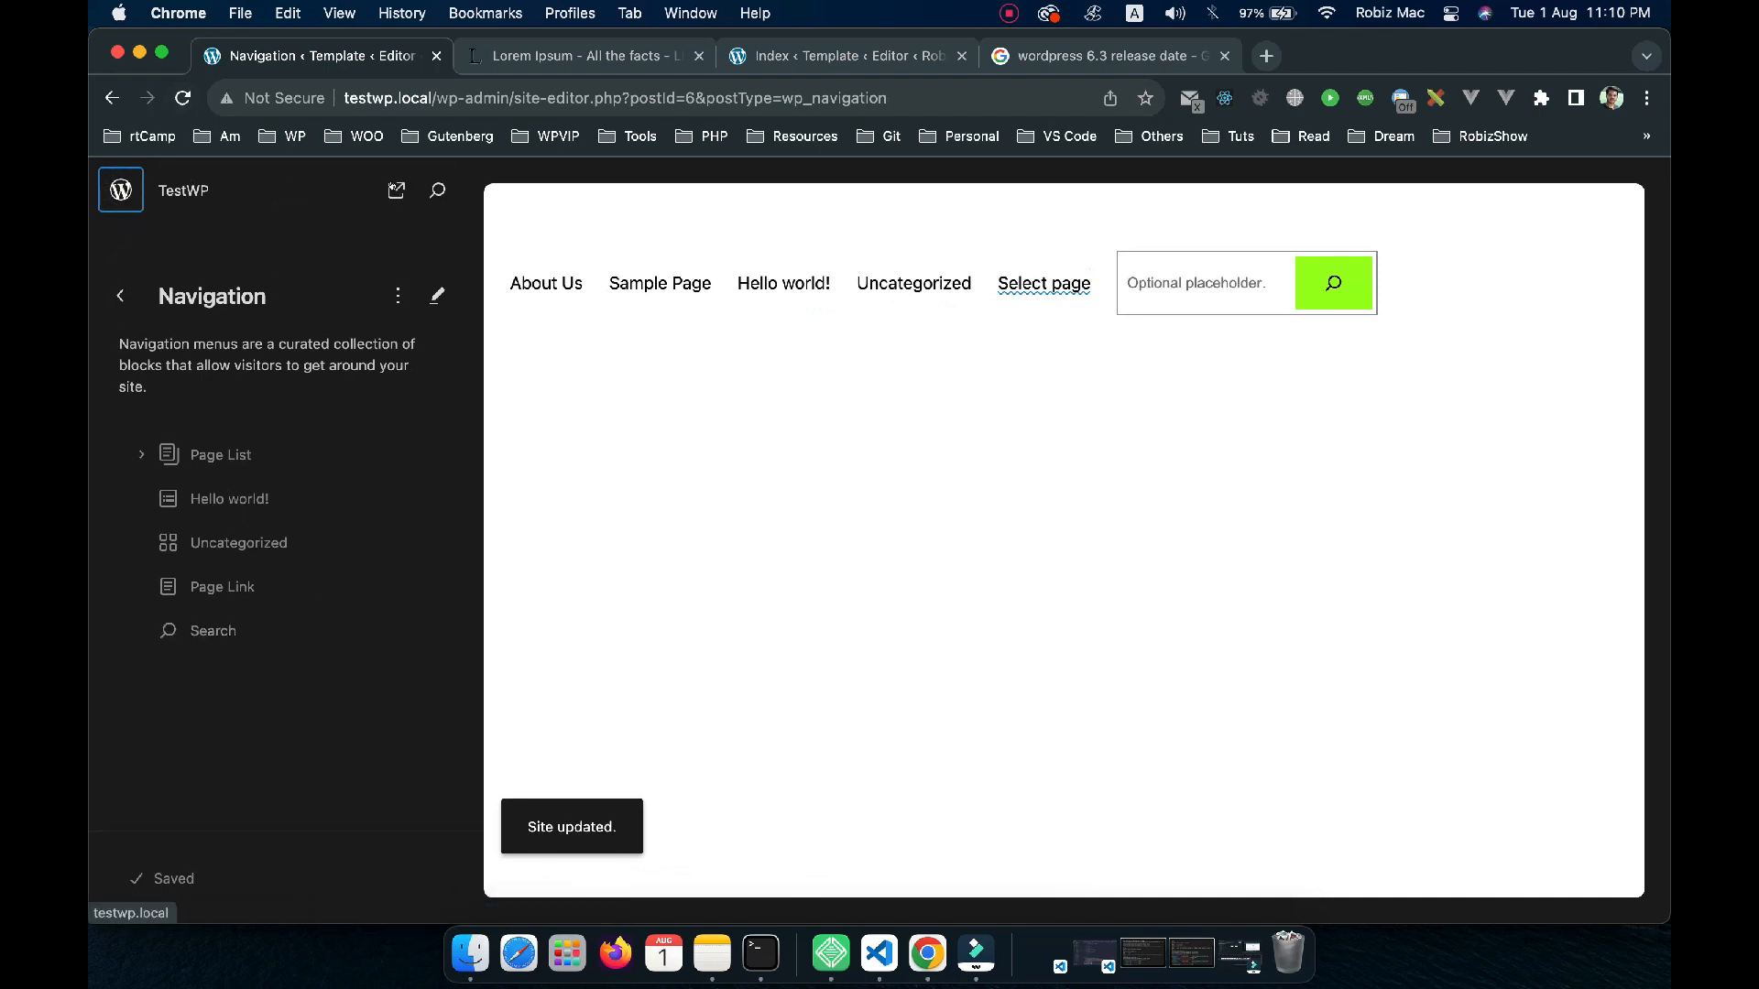
pyautogui.click(395, 190)
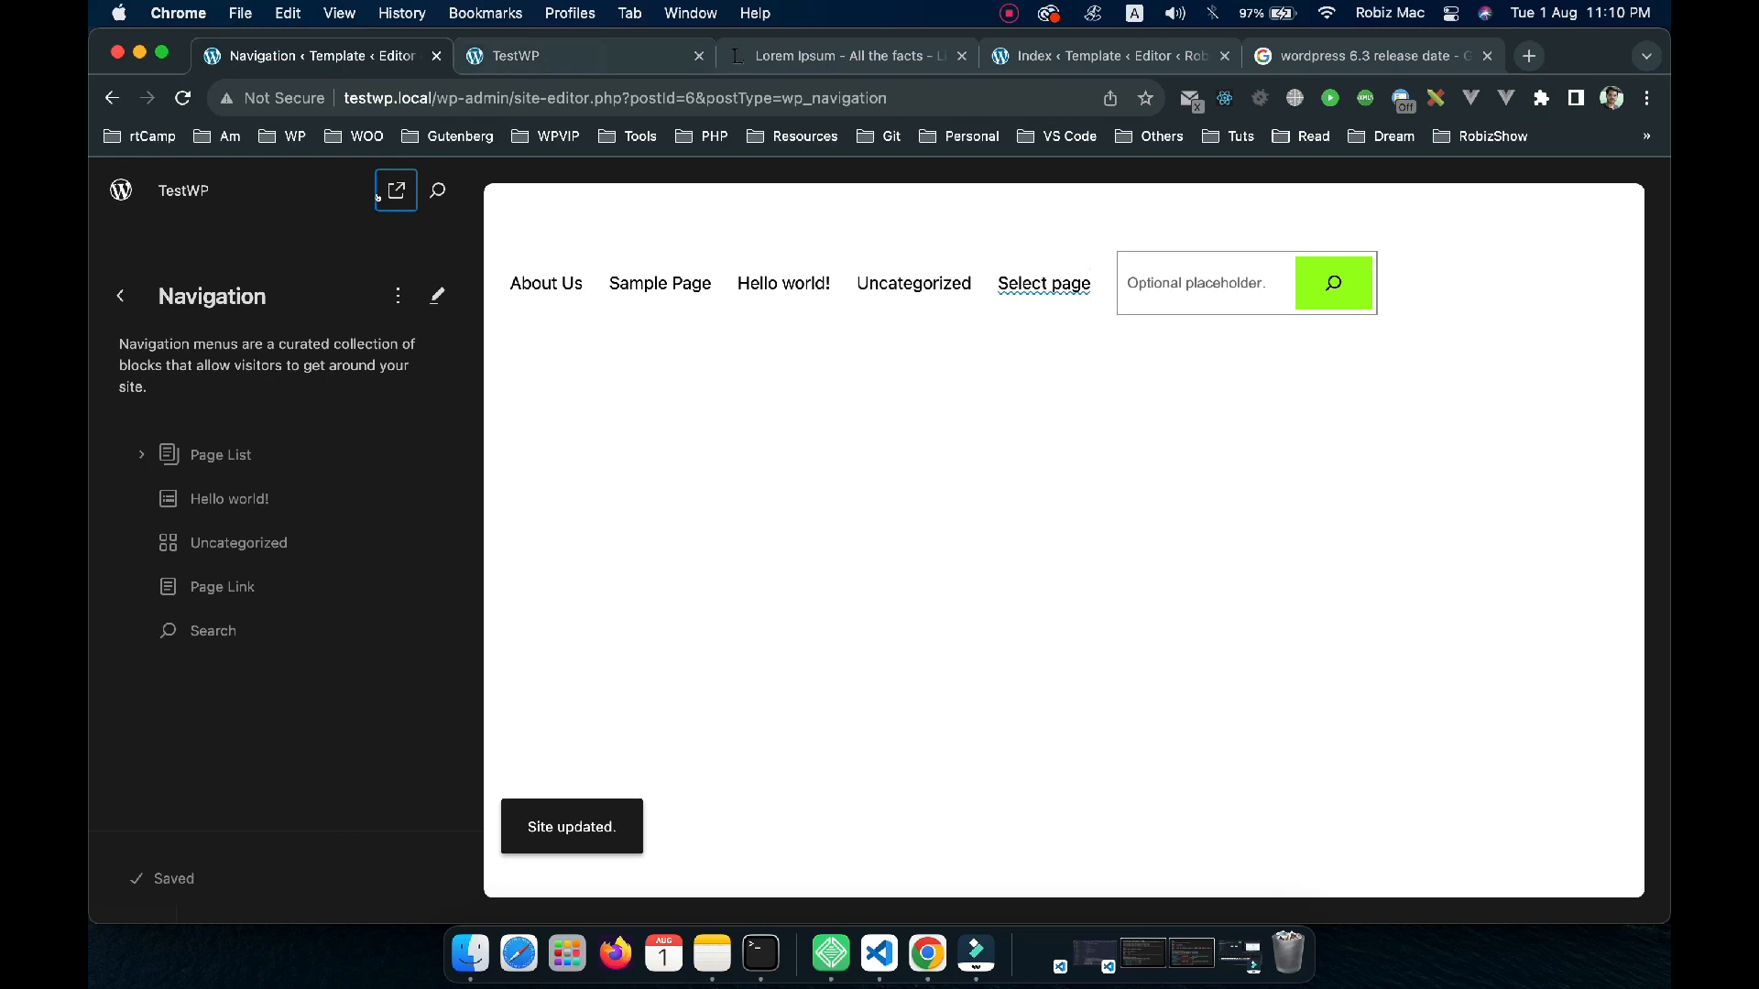
pyautogui.click(568, 51)
pyautogui.moveTo(760, 277); pyautogui.dragTo(1182, 280)
pyautogui.click(943, 373)
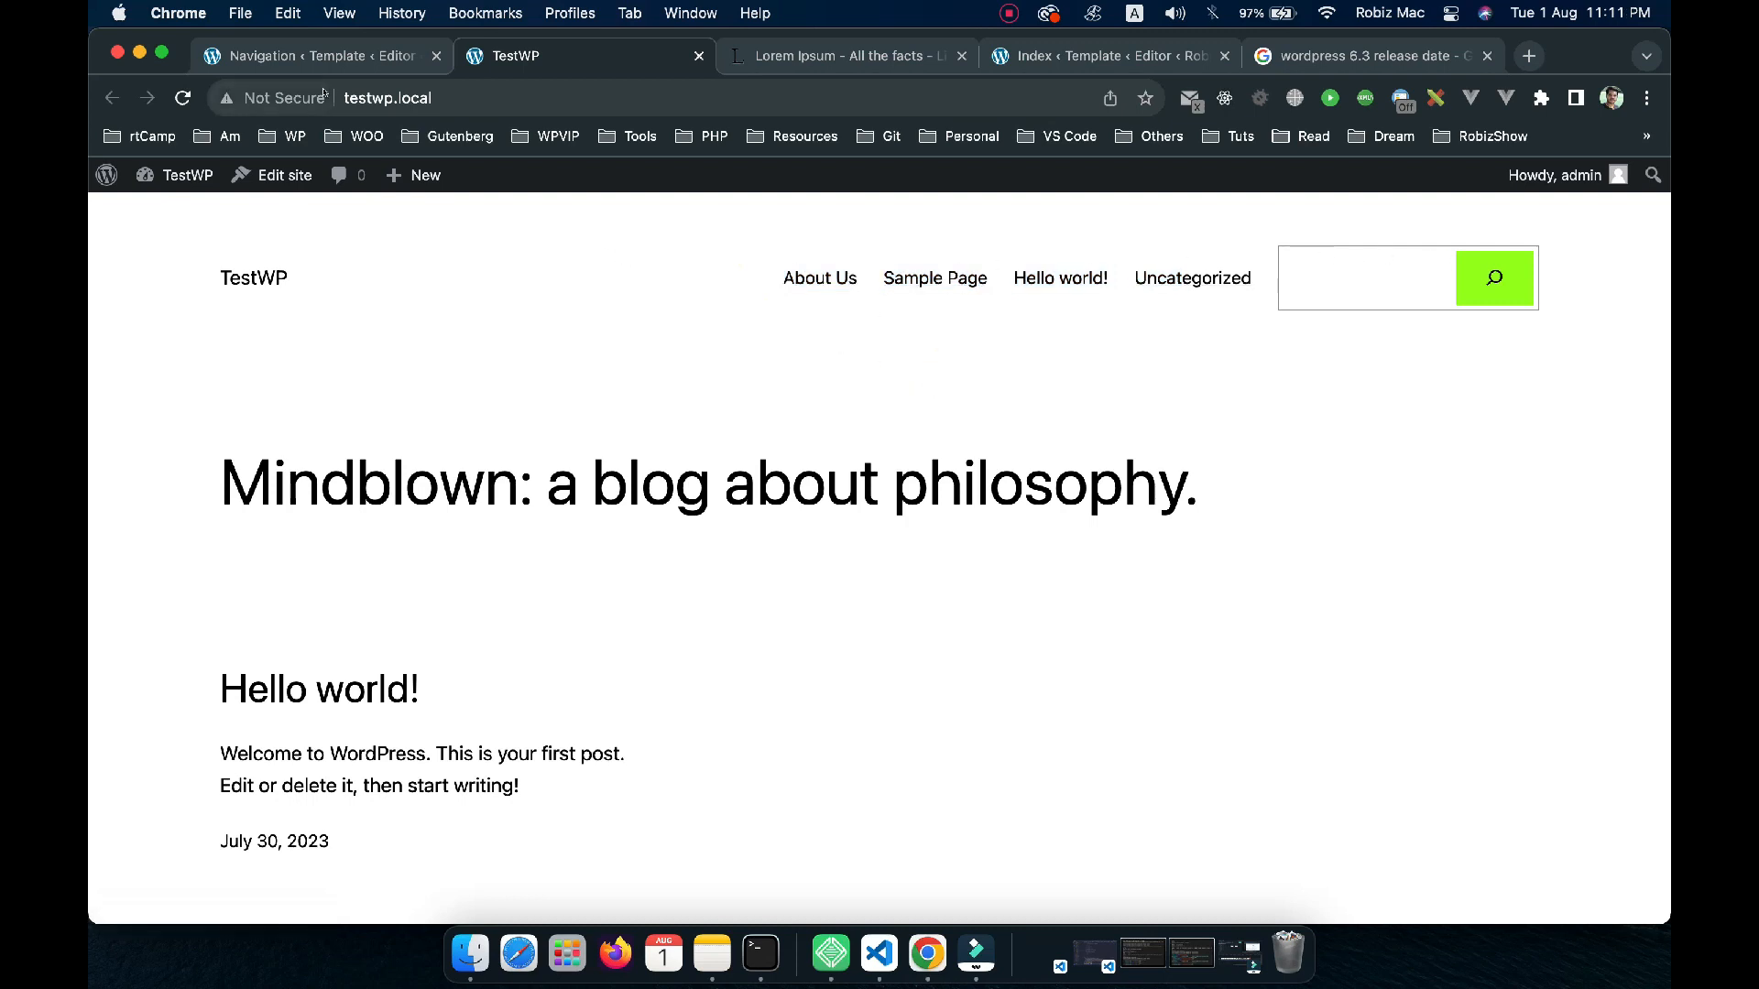
# Return to the site editor, go back to the Design overview and open the Styles section
pyautogui.click(367, 57)
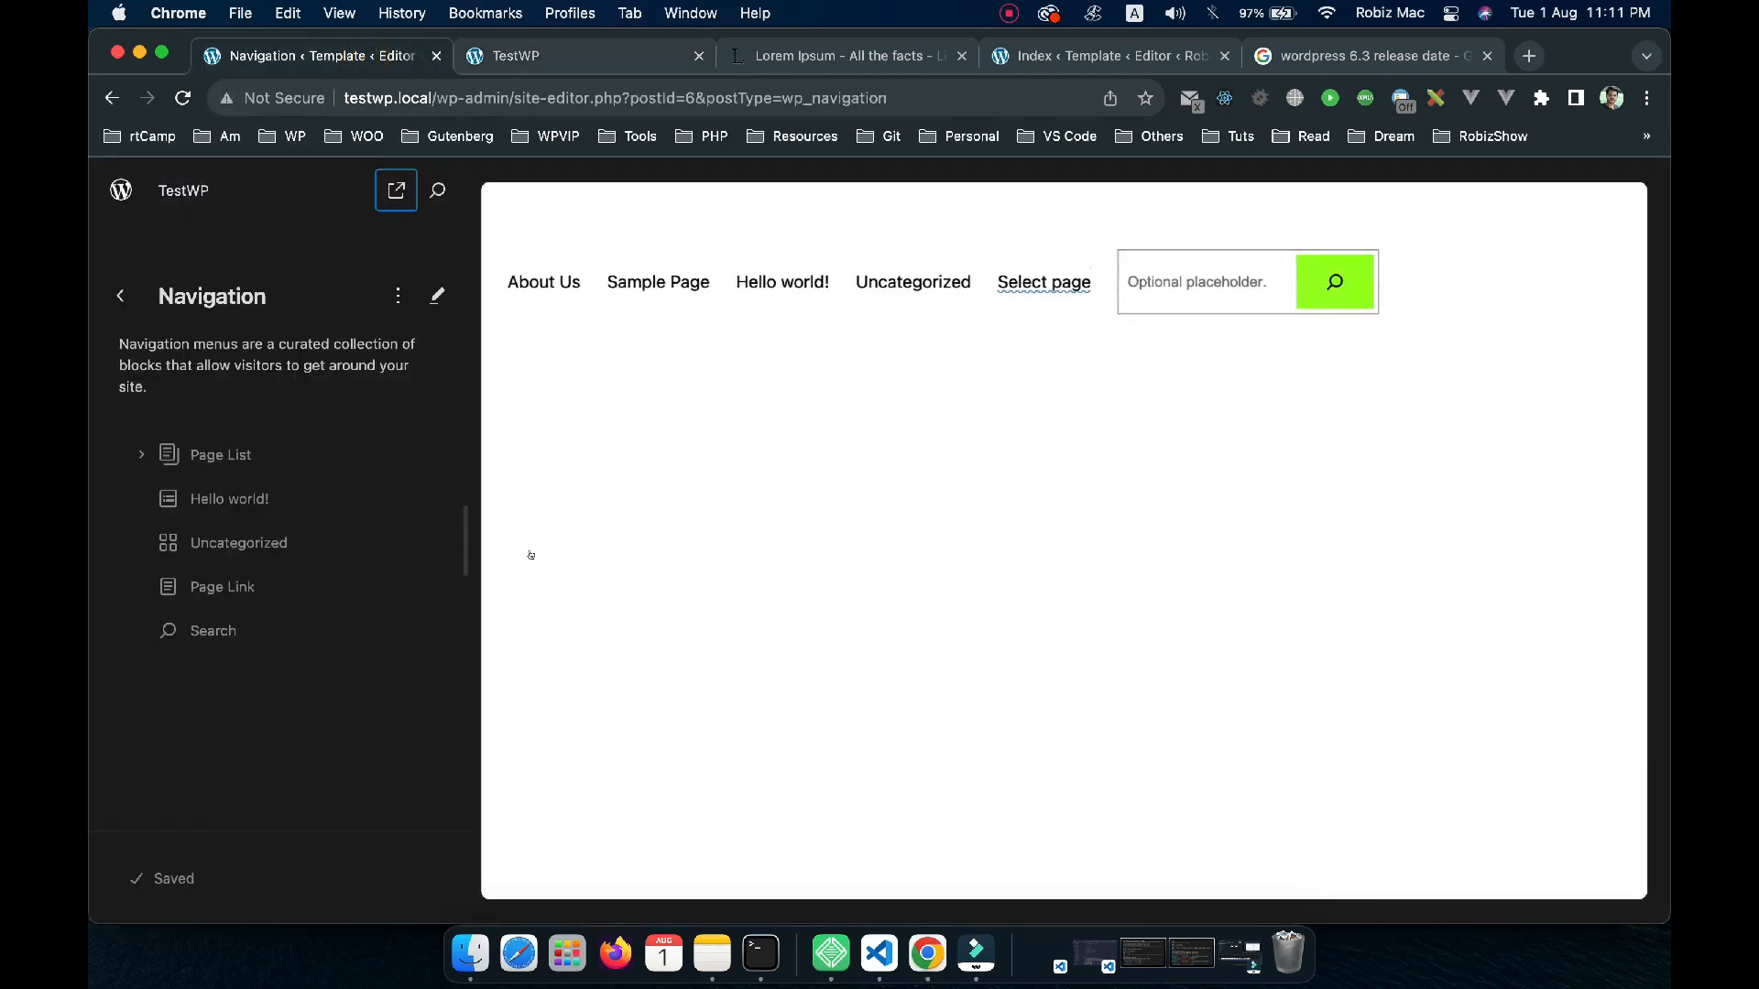
pyautogui.click(120, 296)
pyautogui.click(125, 302)
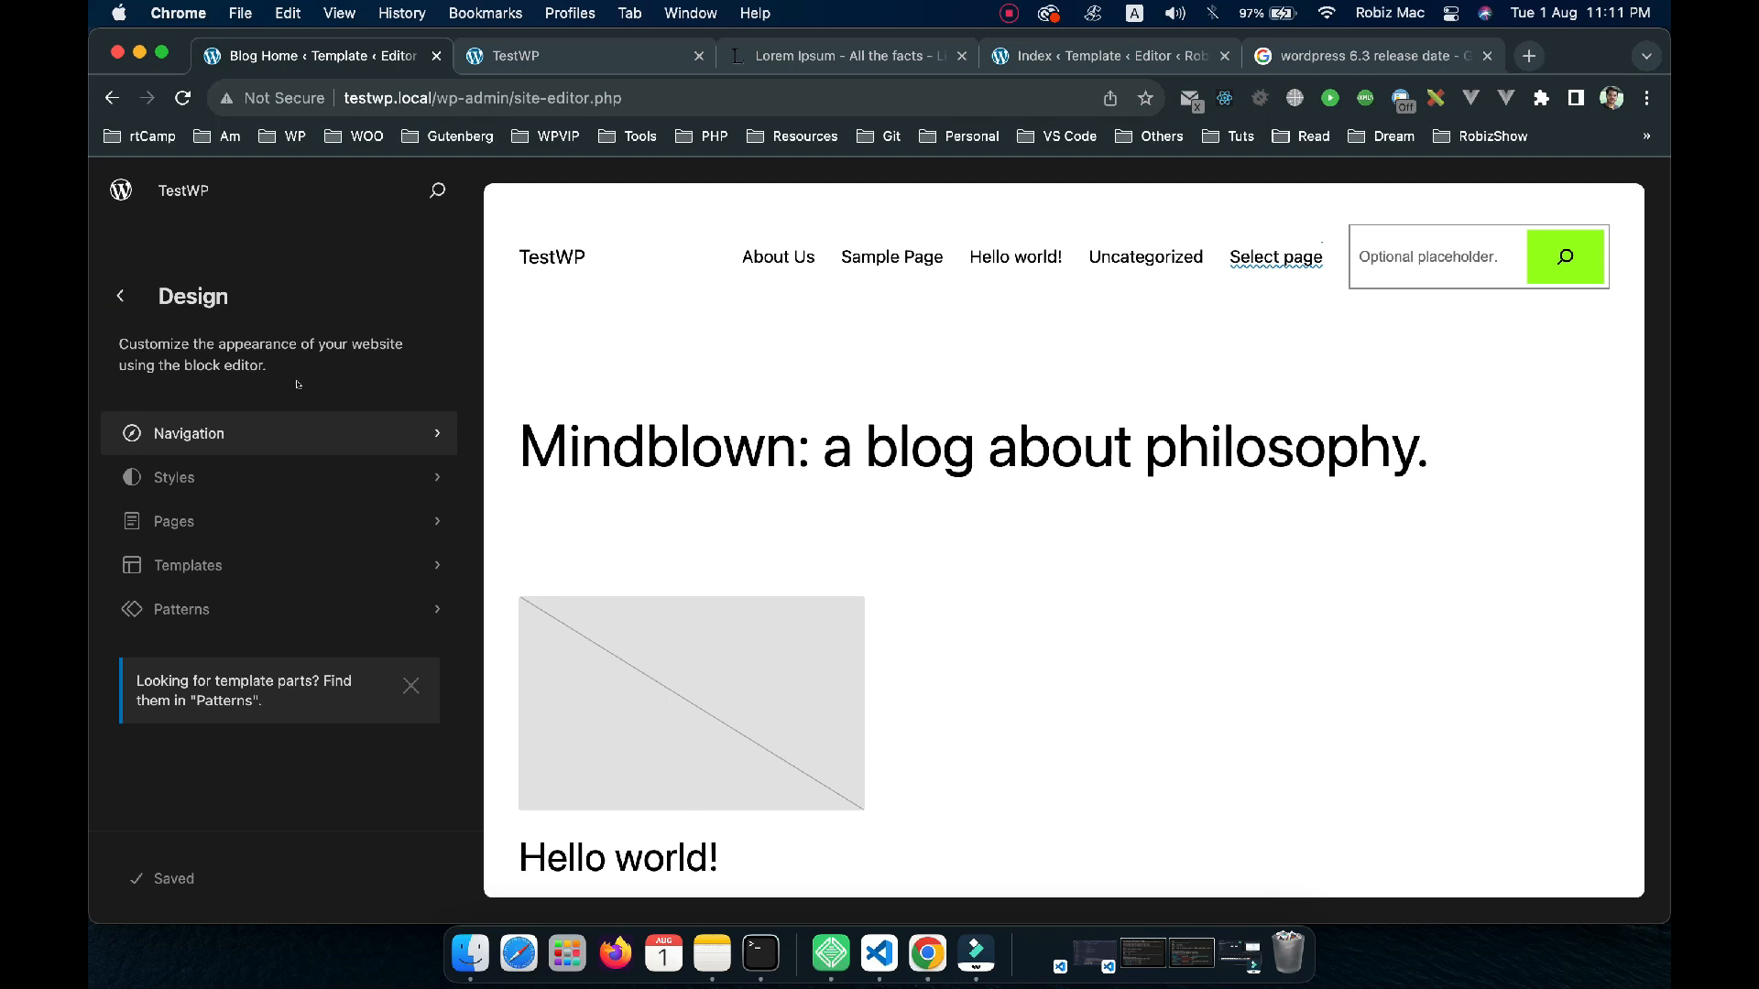
pyautogui.click(431, 477)
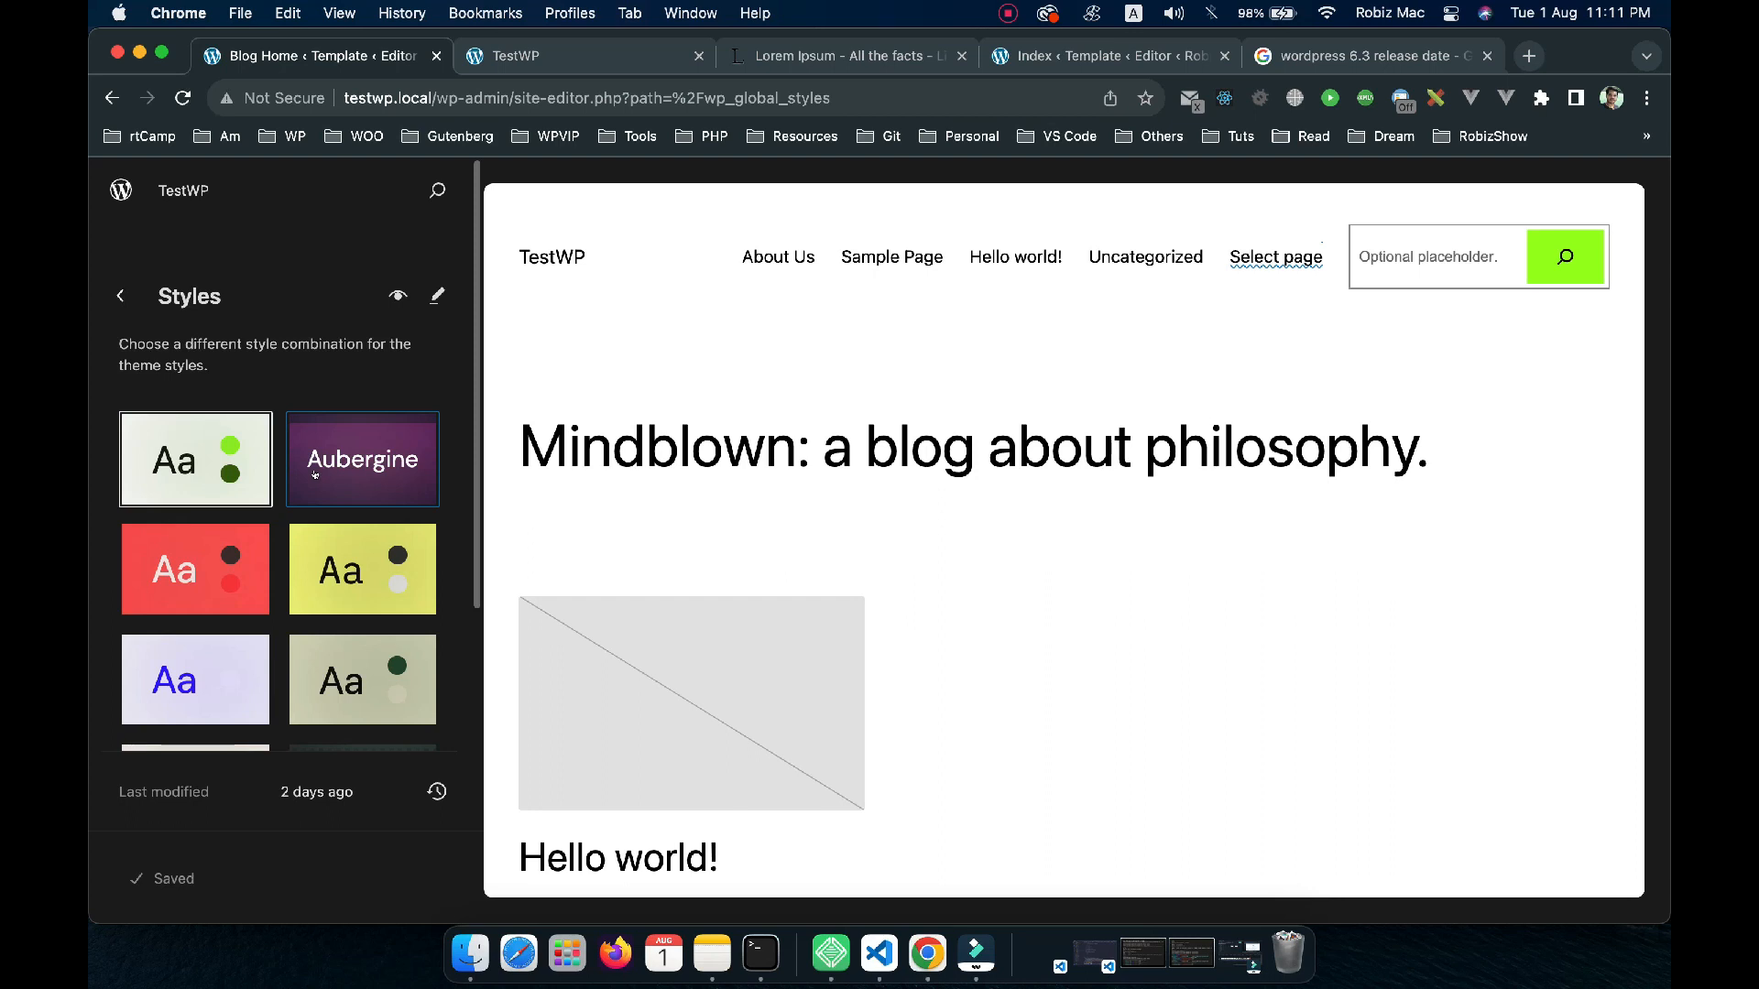
# Try several theme style variations, including Aubergine, Electric, Marigold, Pilgrimage, Pitch and Grapes, and switch back to Default
pyautogui.click(330, 474)
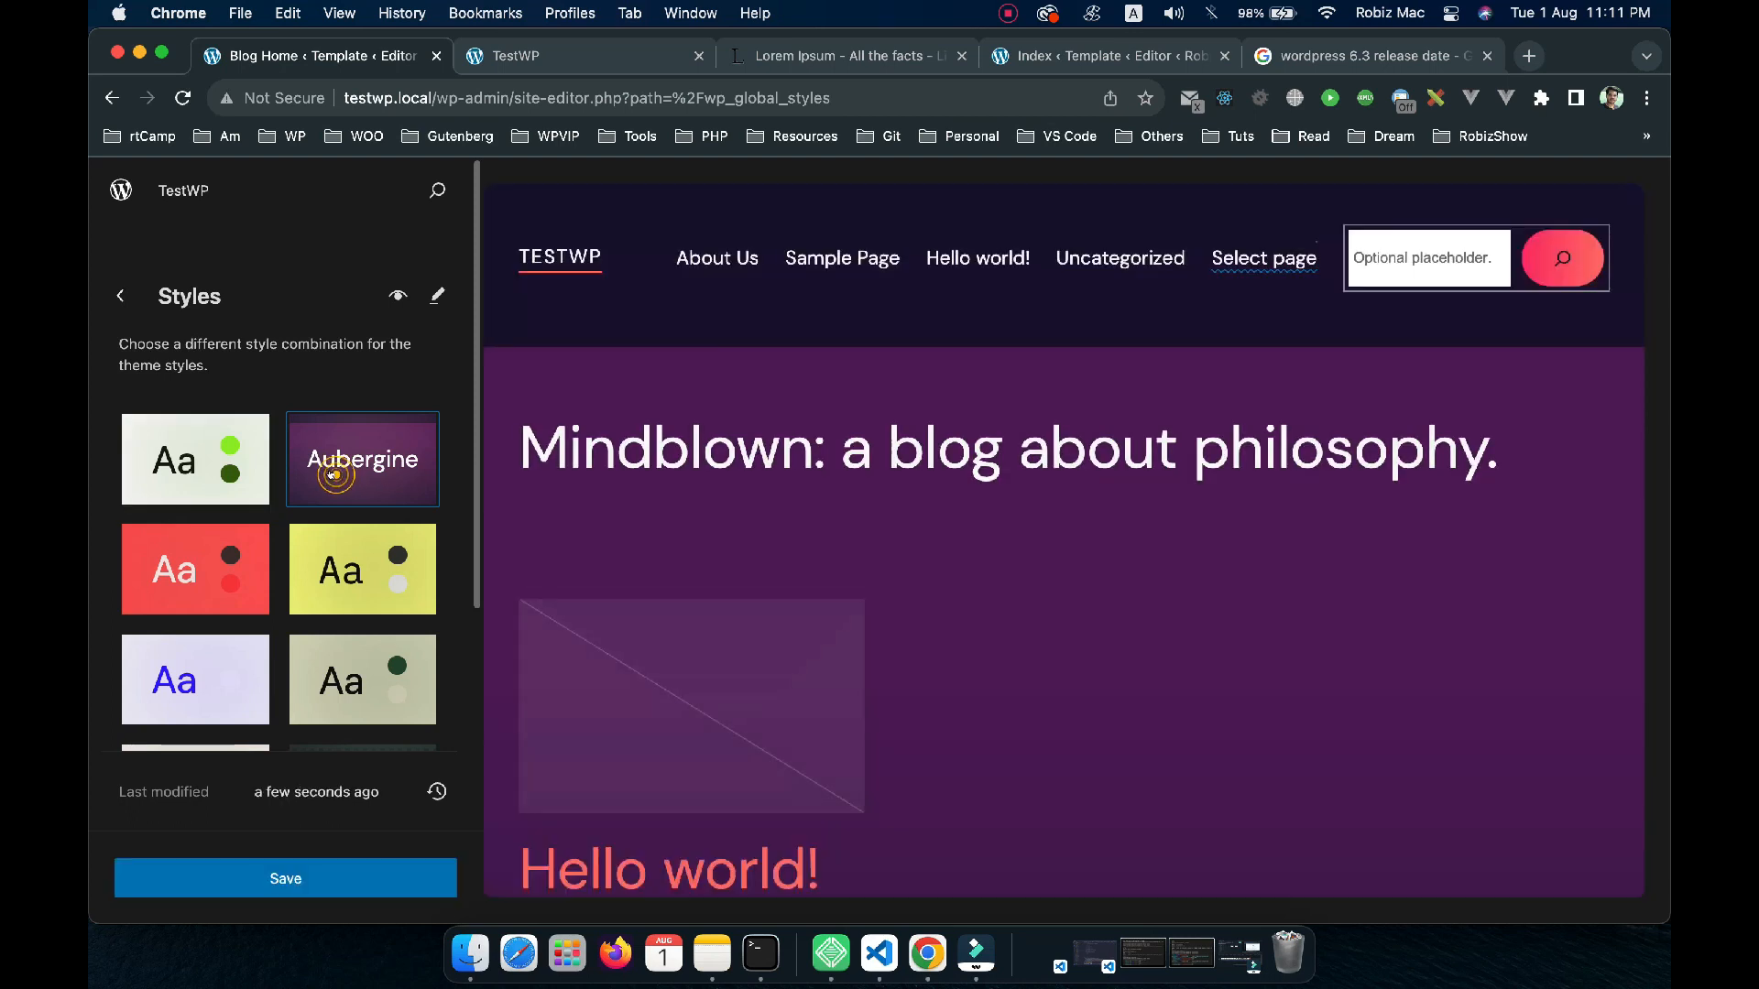
pyautogui.click(358, 572)
pyautogui.click(344, 663)
pyautogui.click(196, 678)
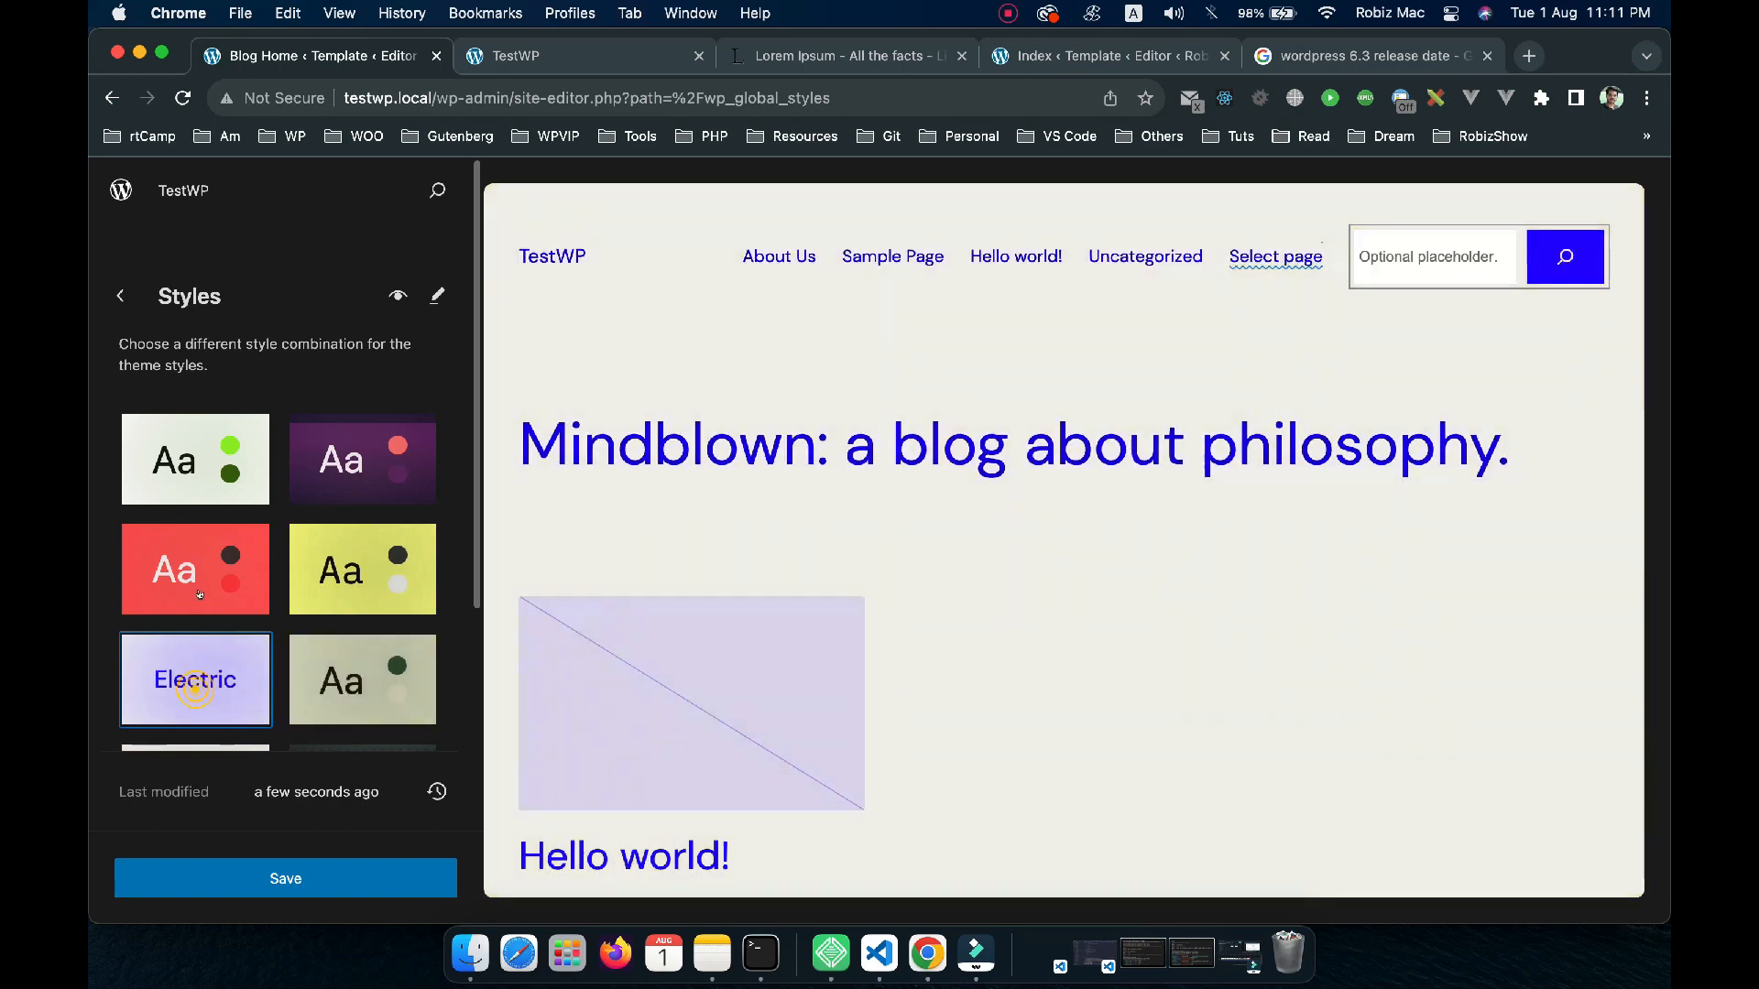
pyautogui.scroll(-4, 208, 586)
pyautogui.click(208, 586)
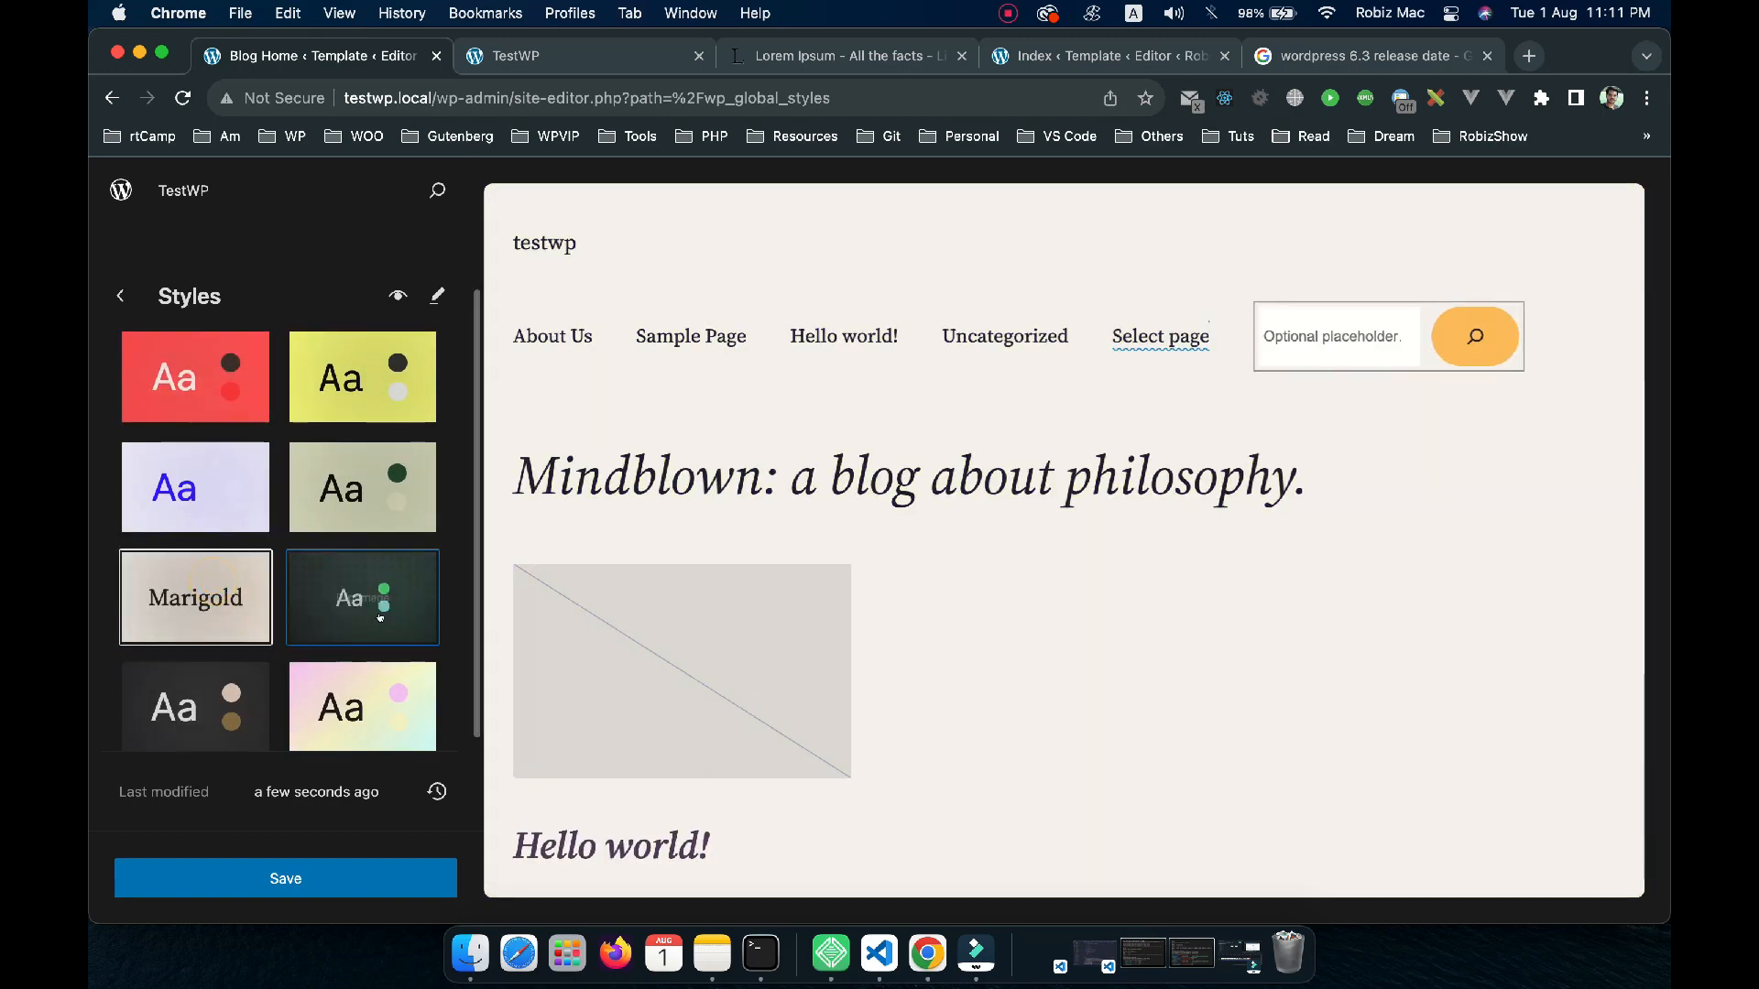
pyautogui.click(362, 600)
pyautogui.scroll(-2, 378, 614)
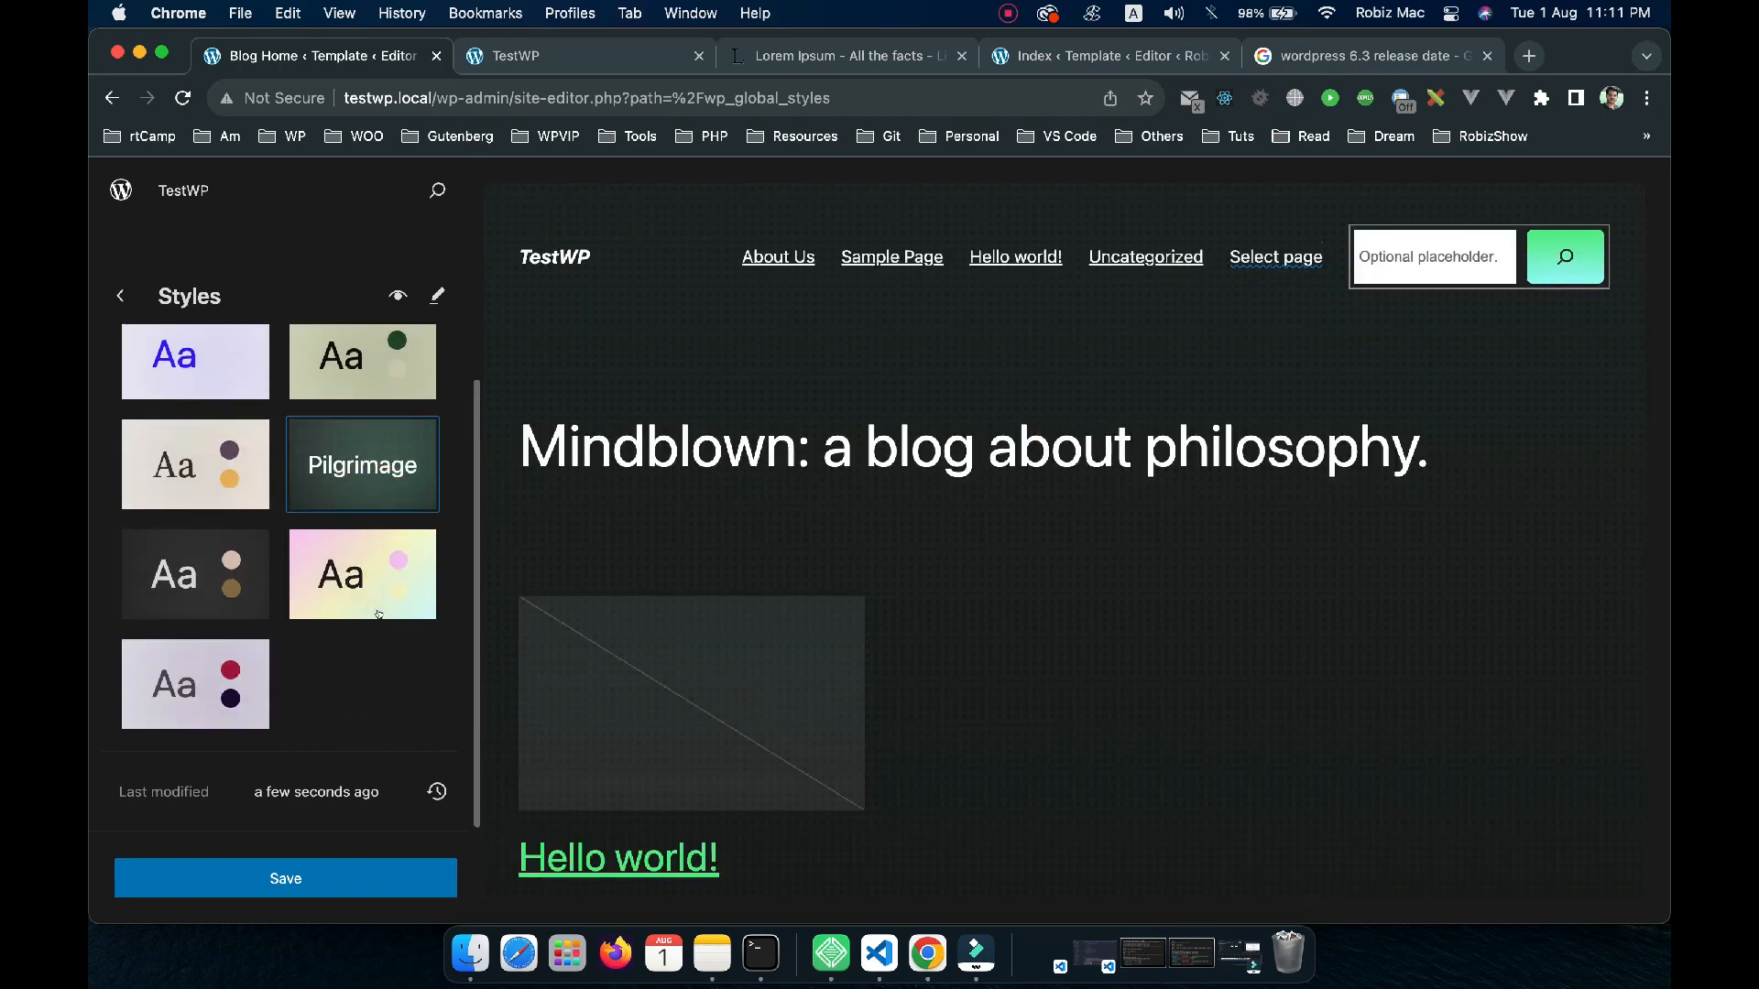
pyautogui.click(195, 685)
pyautogui.click(198, 583)
pyautogui.scroll(2, 198, 583)
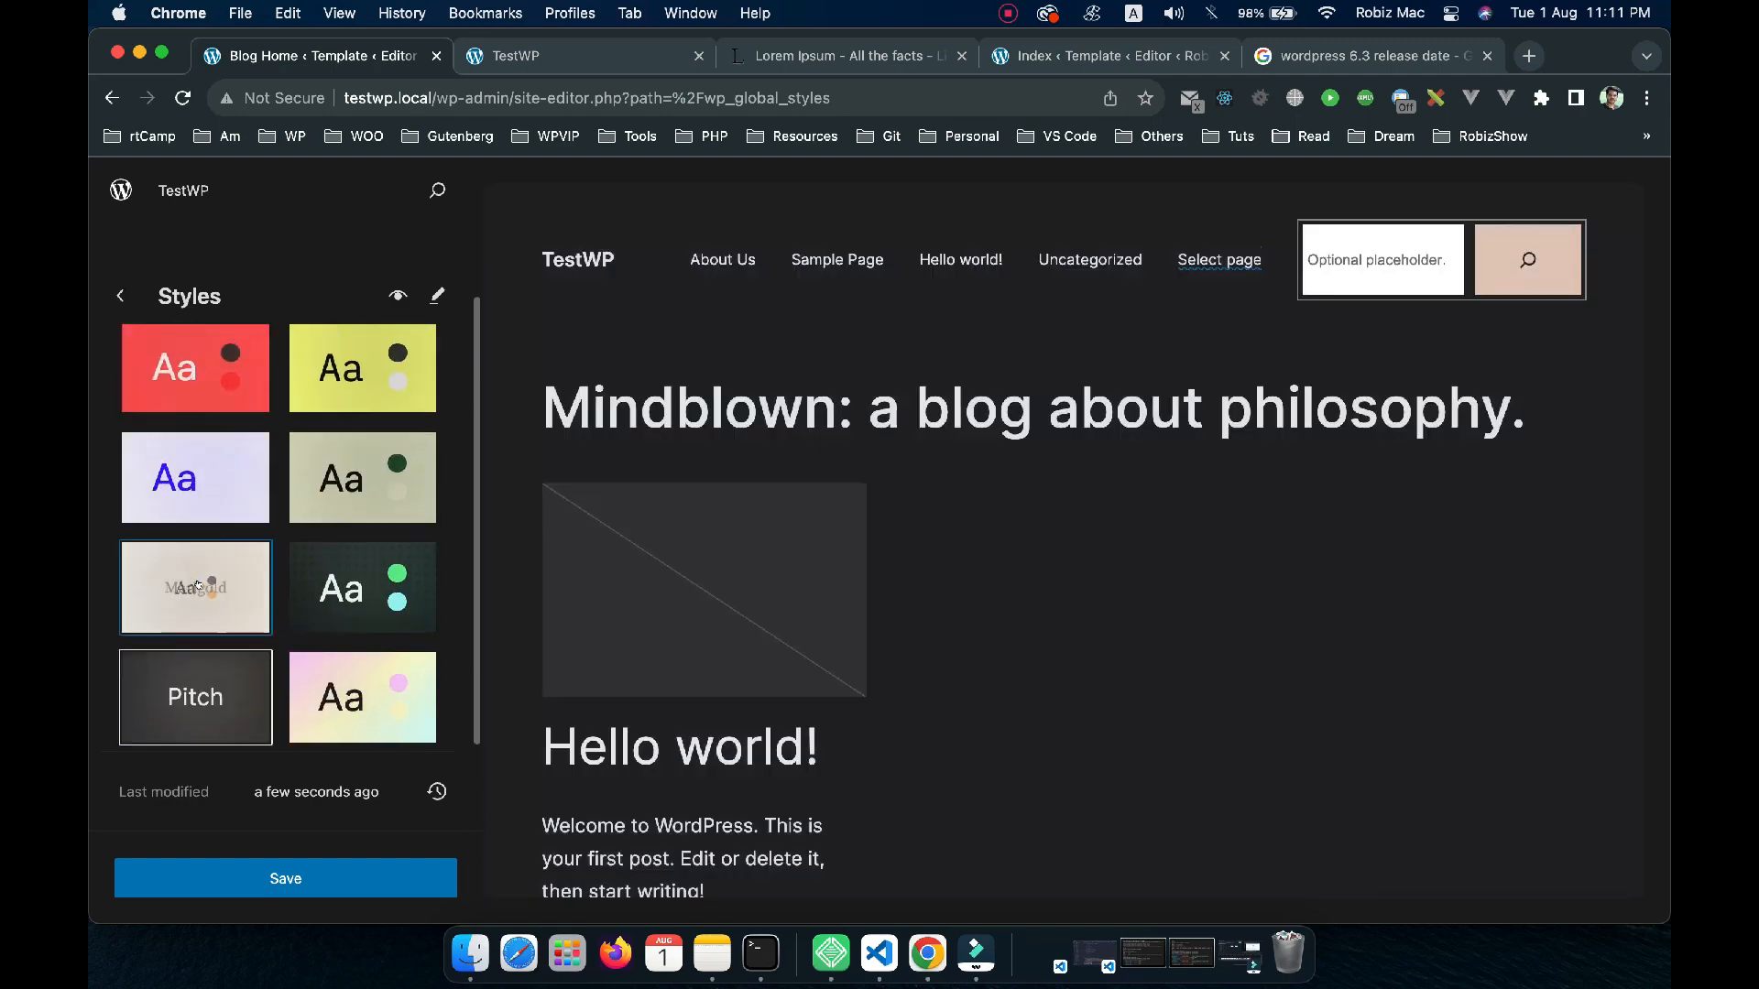
pyautogui.click(203, 586)
pyautogui.click(356, 494)
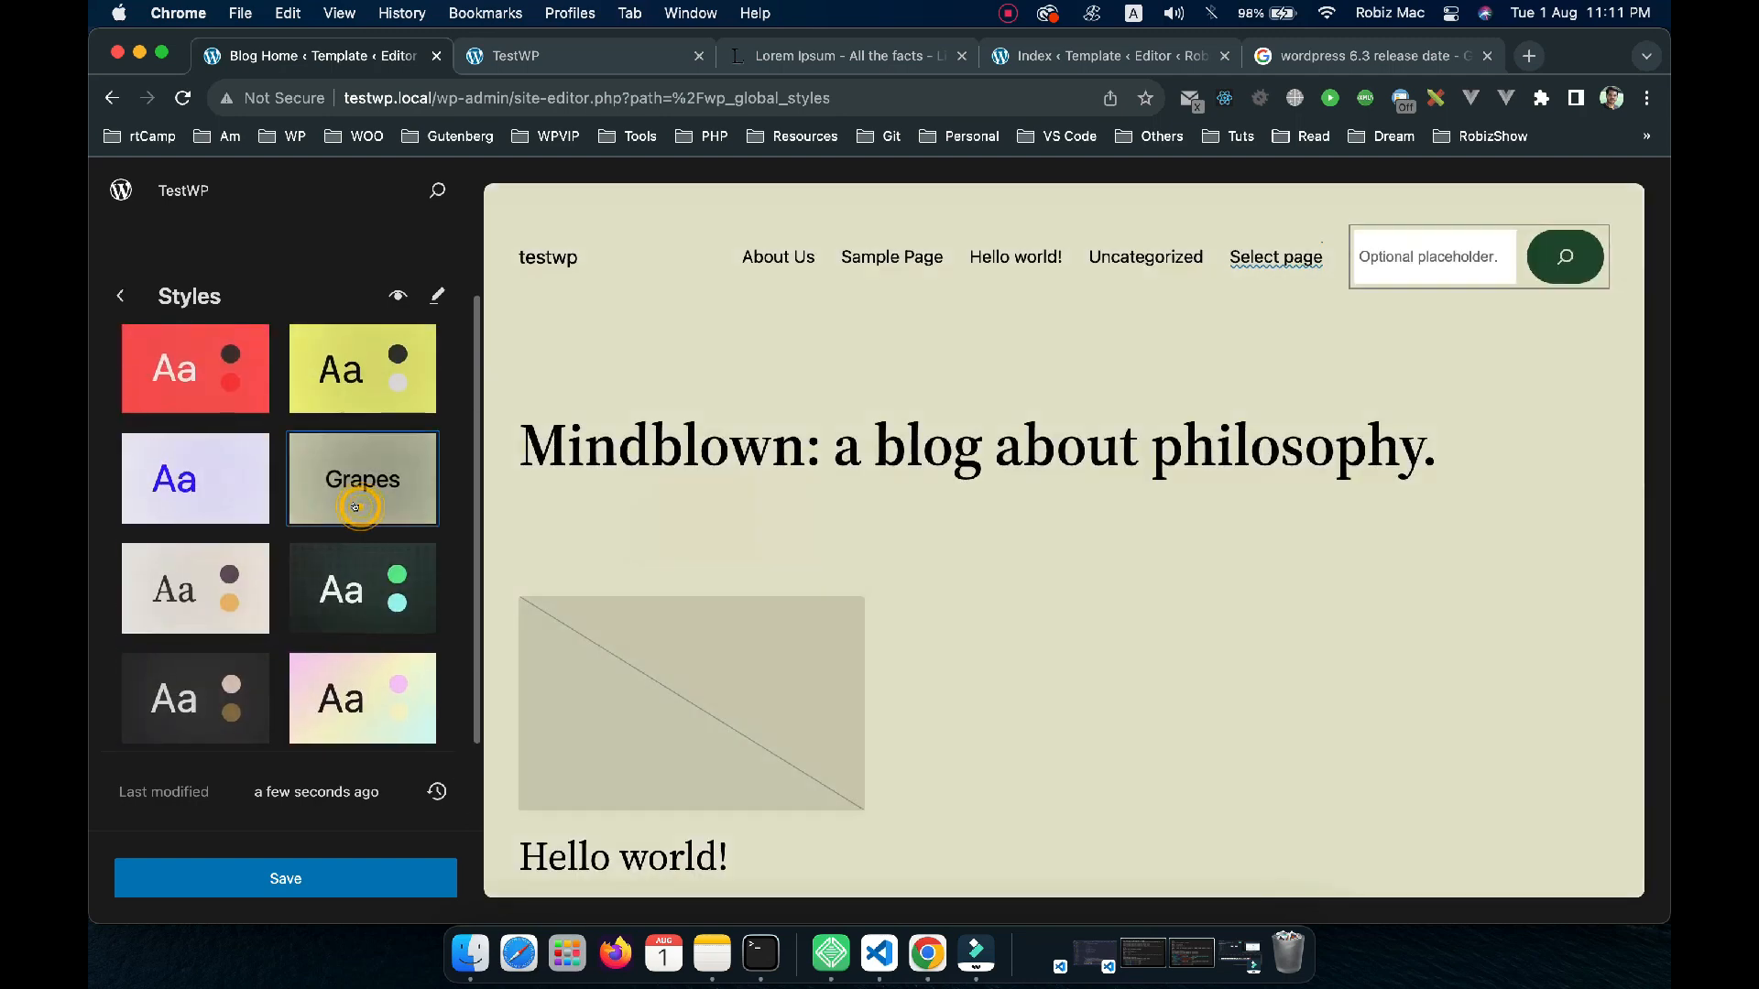
pyautogui.scroll(2, 361, 509)
pyautogui.click(363, 497)
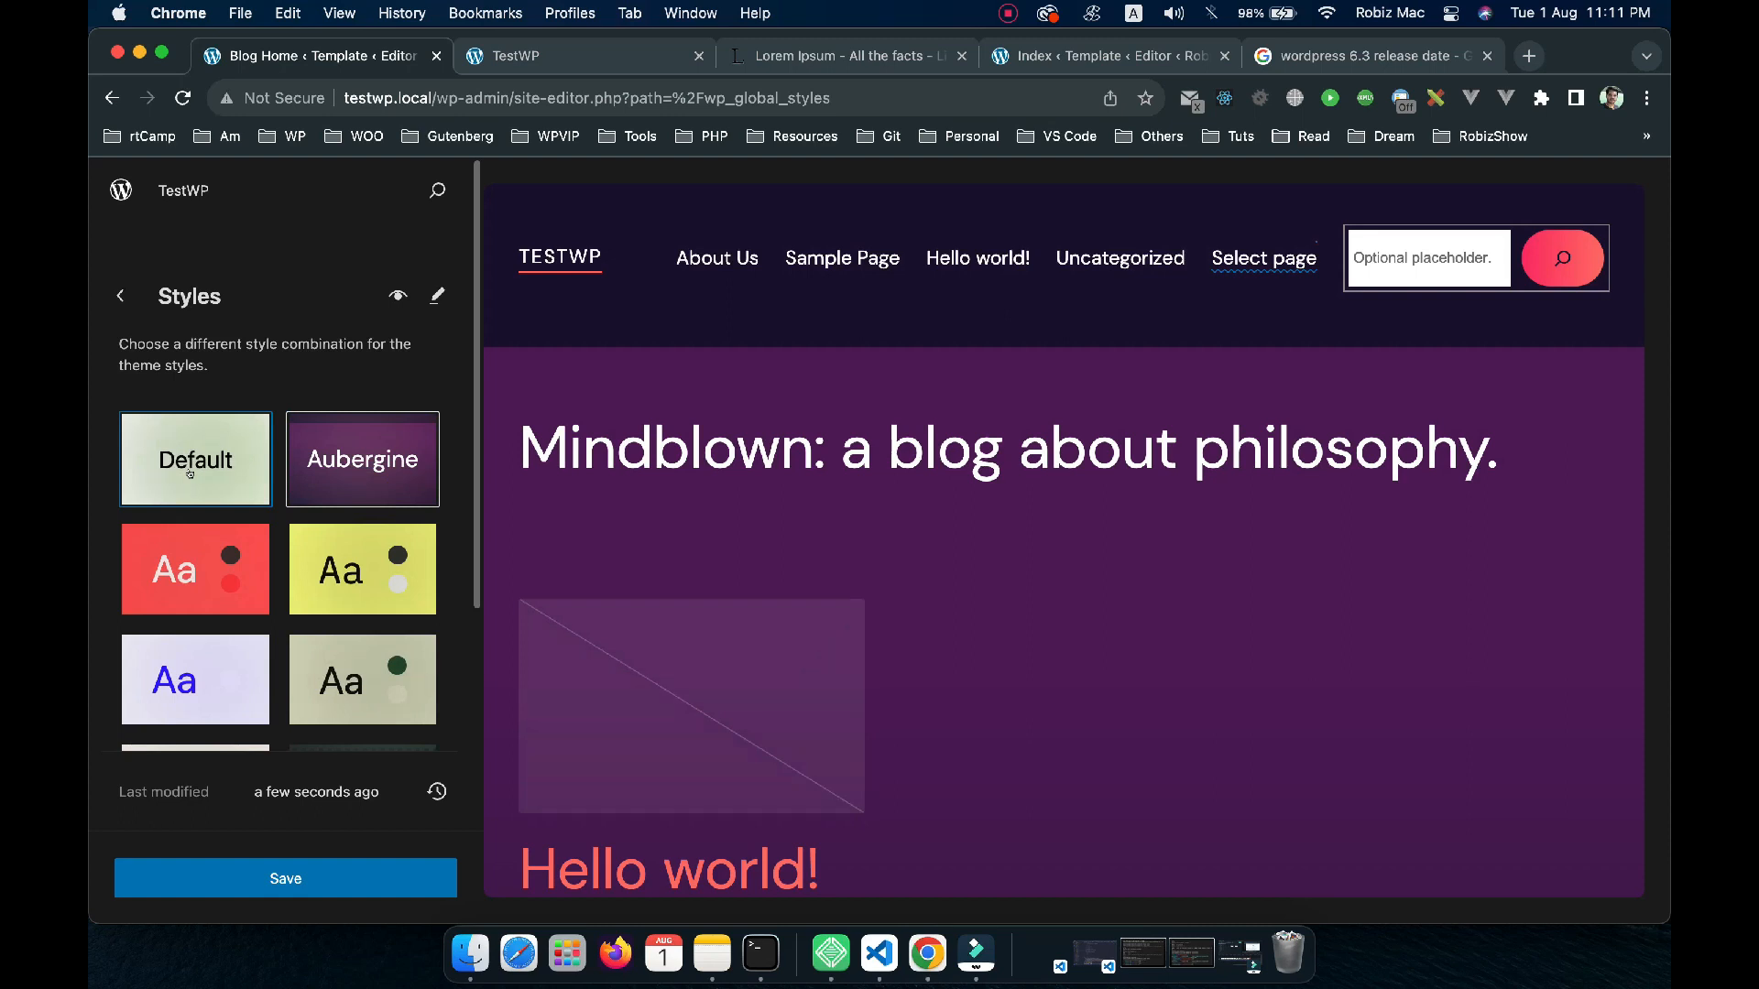
pyautogui.click(190, 473)
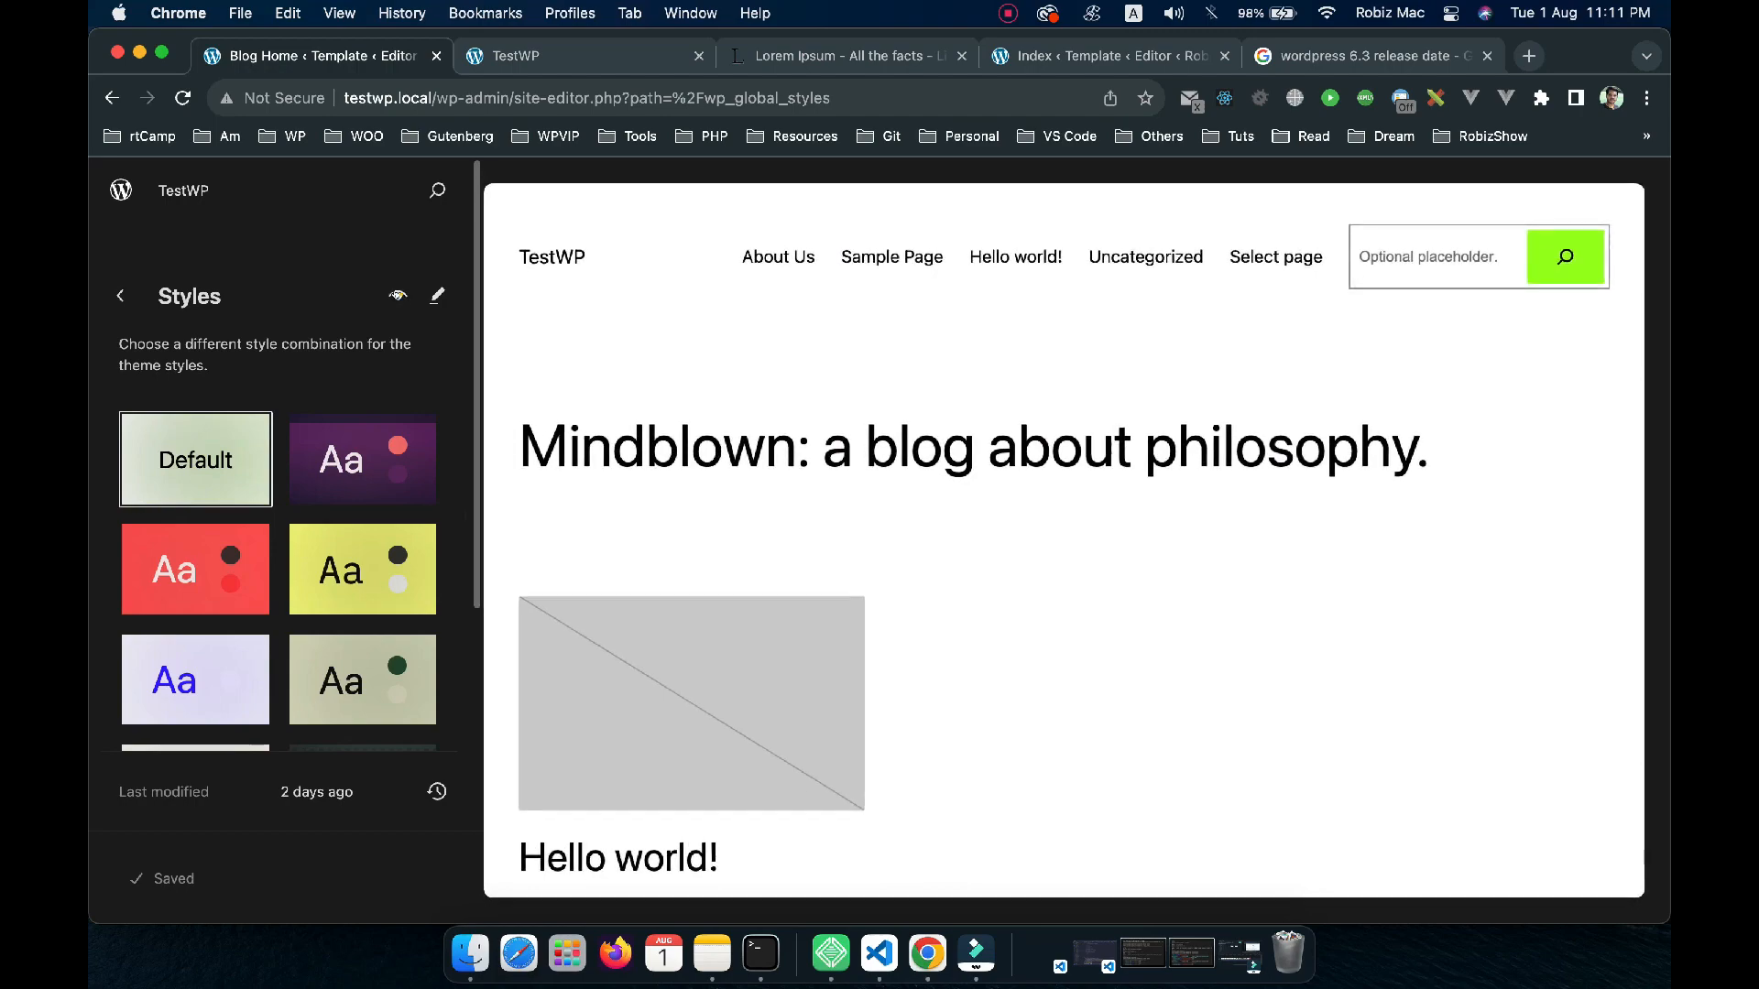
# Open the Style Book, look through the block previews such as buttons and calendar, and close it again
pyautogui.click(398, 295)
pyautogui.click(397, 295)
pyautogui.click(397, 295)
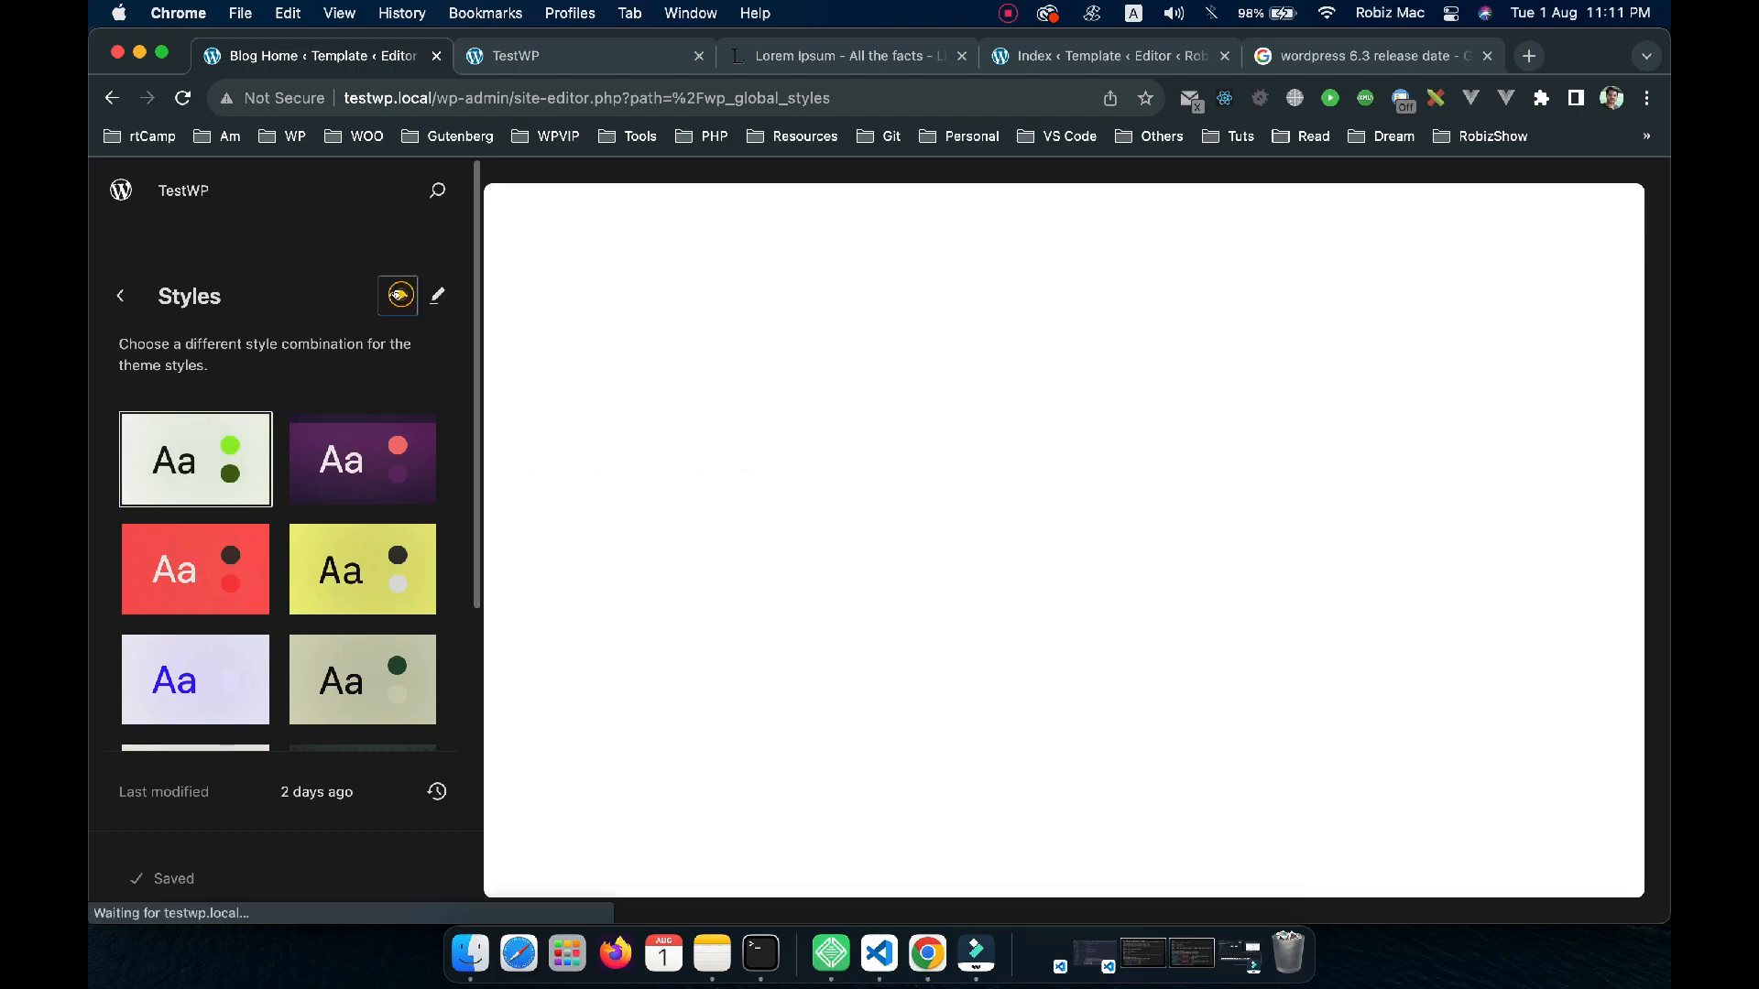
pyautogui.scroll(-10, 867, 560)
pyautogui.scroll(-20, 867, 559)
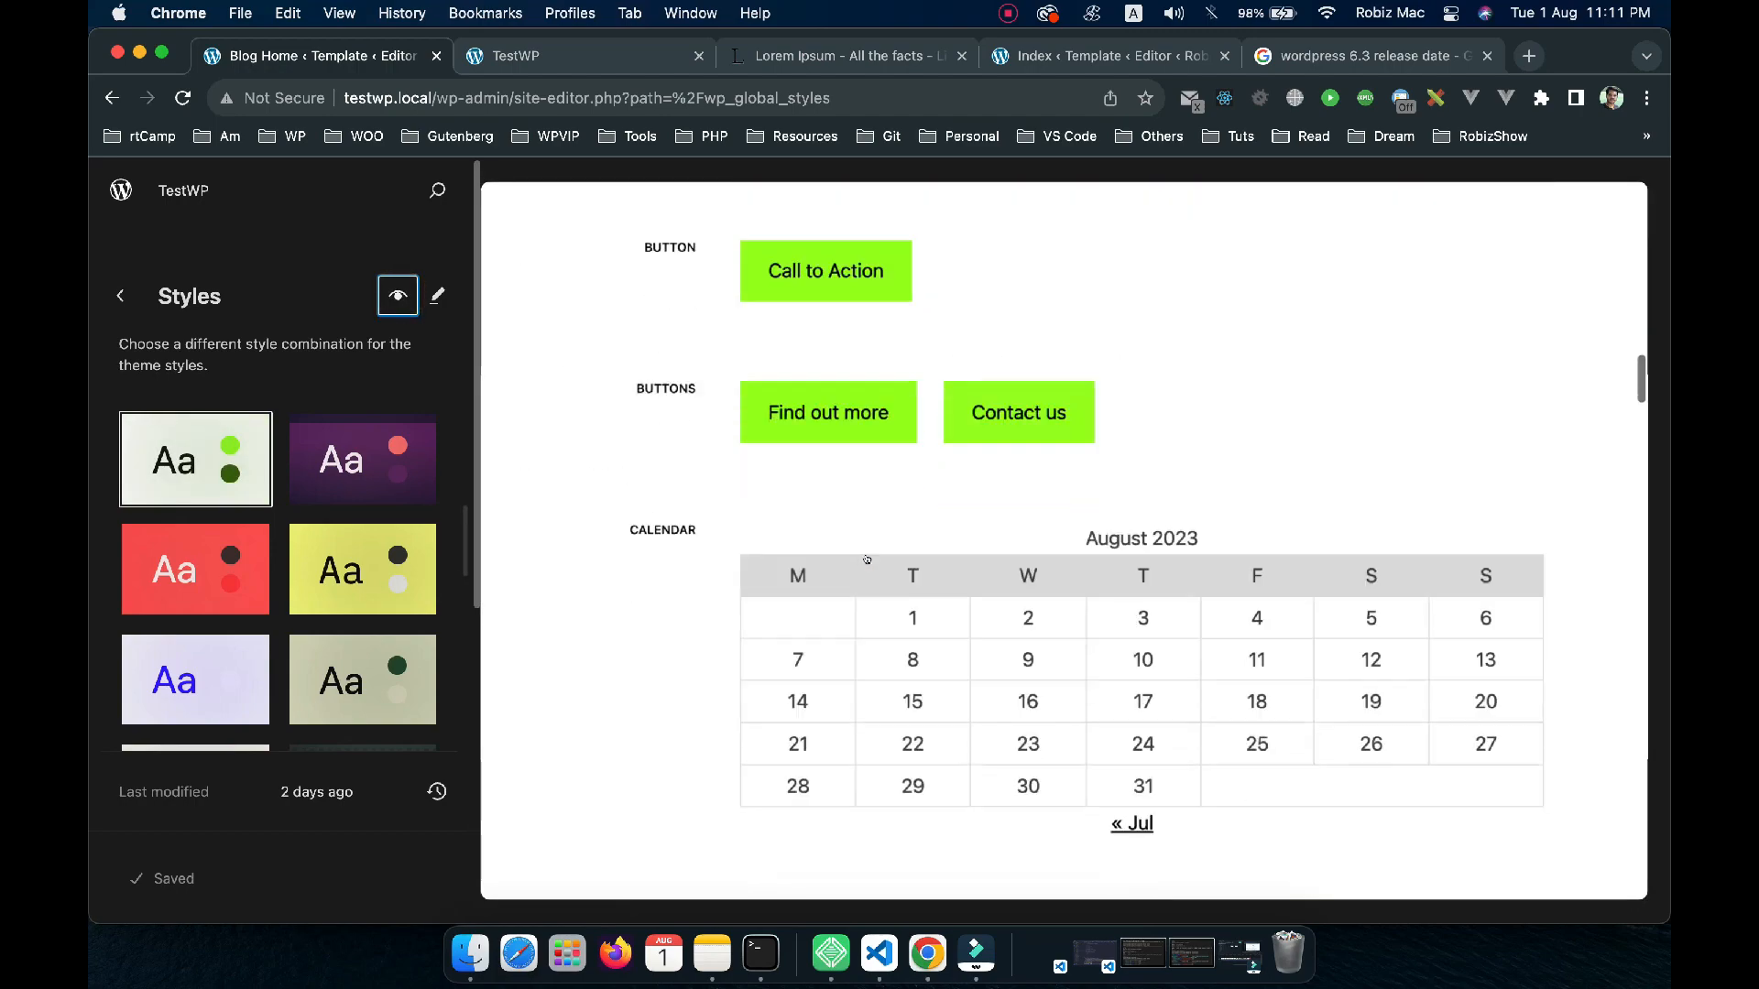
pyautogui.scroll(-10, 866, 559)
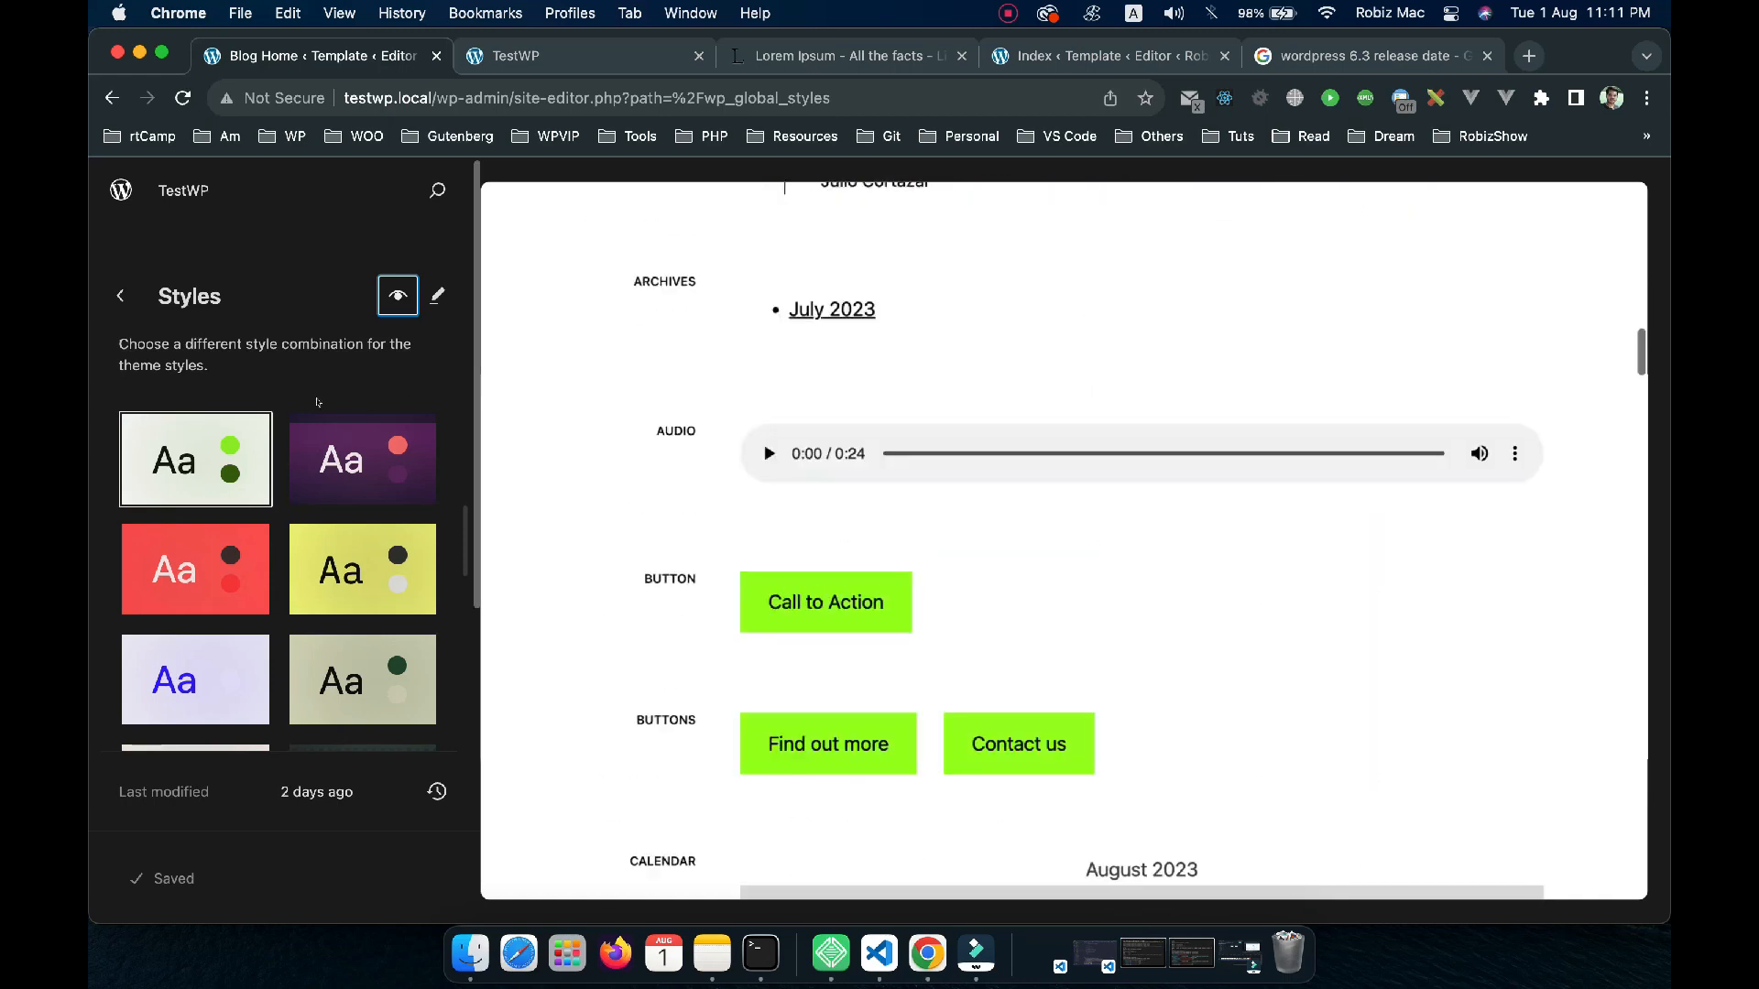
pyautogui.click(398, 295)
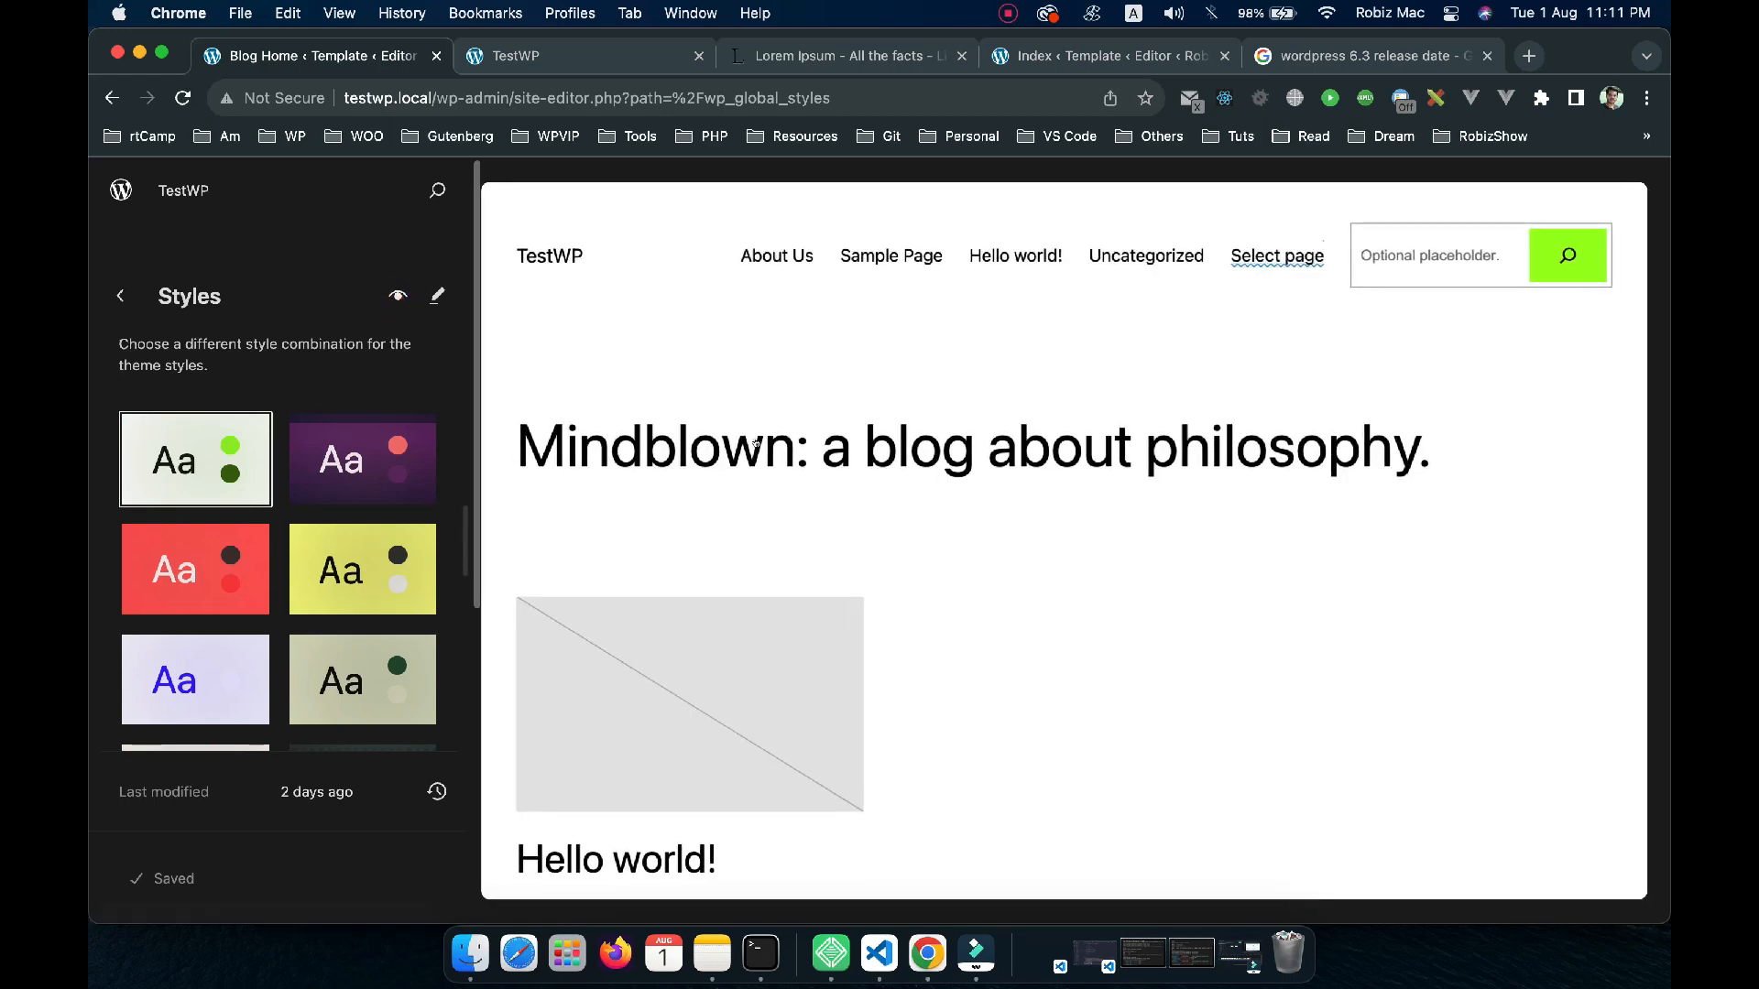
# Reopen the Style Book and look through its block previews, from headings and images down to the pullquote and RSS blocks
pyautogui.scroll(-10, 756, 443)
pyautogui.scroll(10, 756, 444)
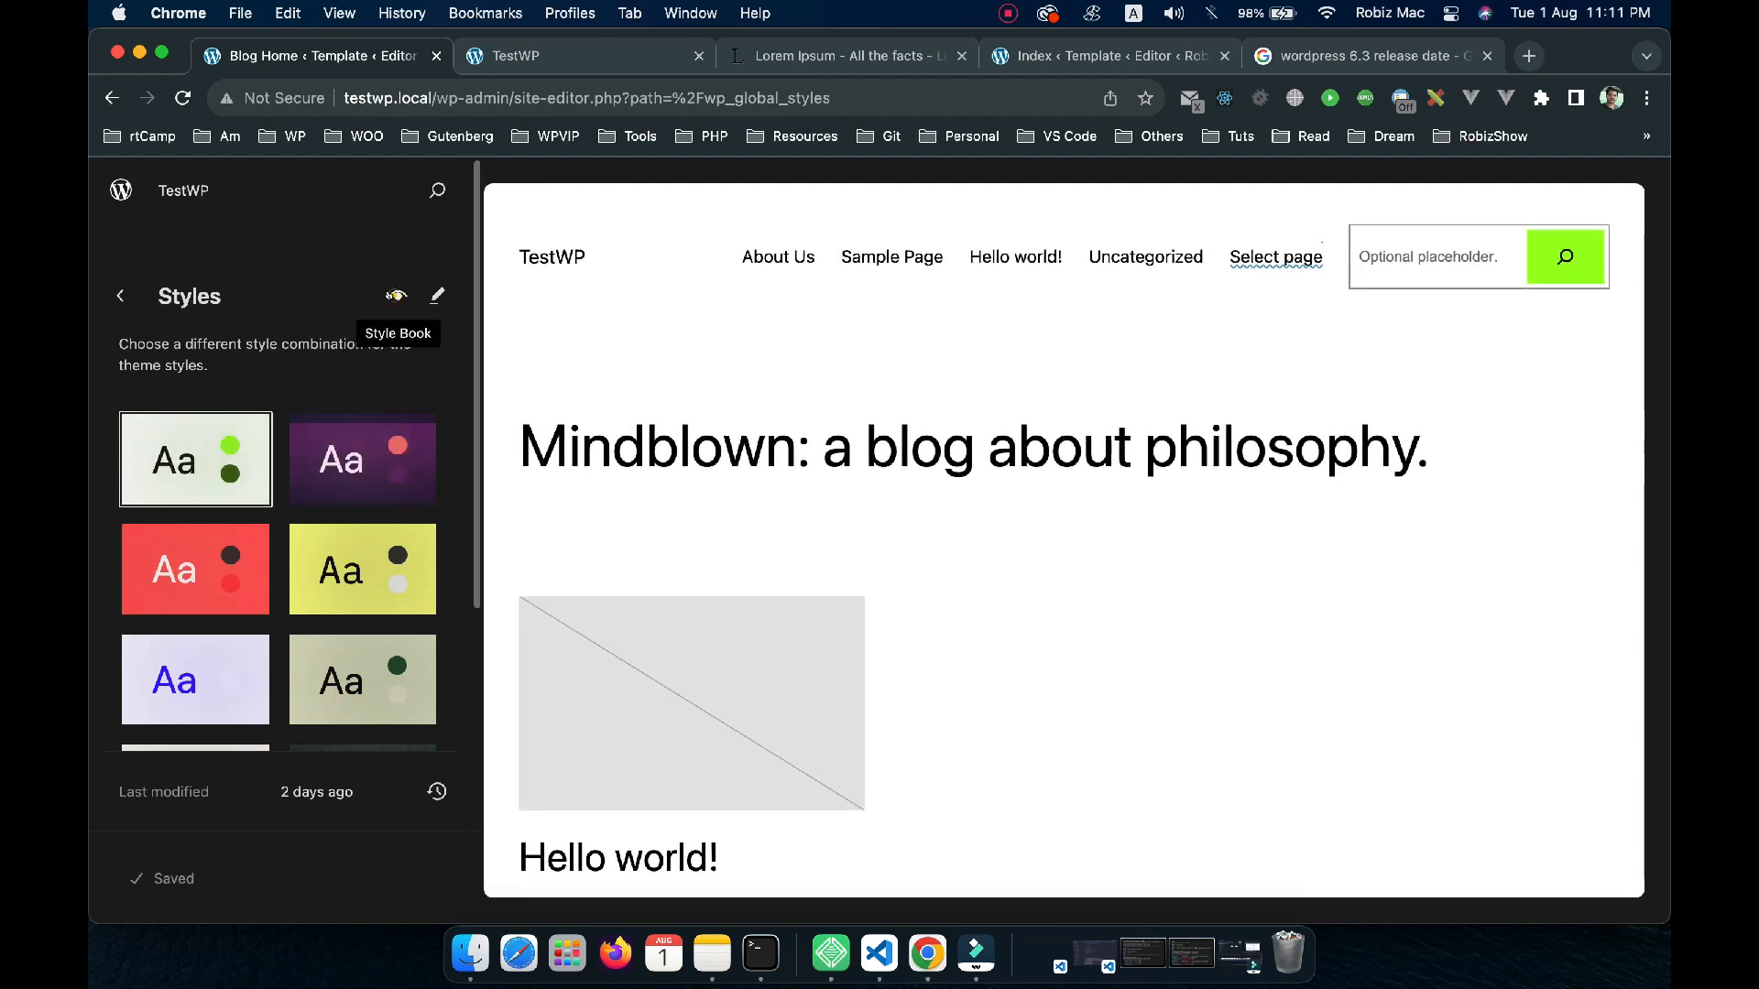
pyautogui.click(395, 295)
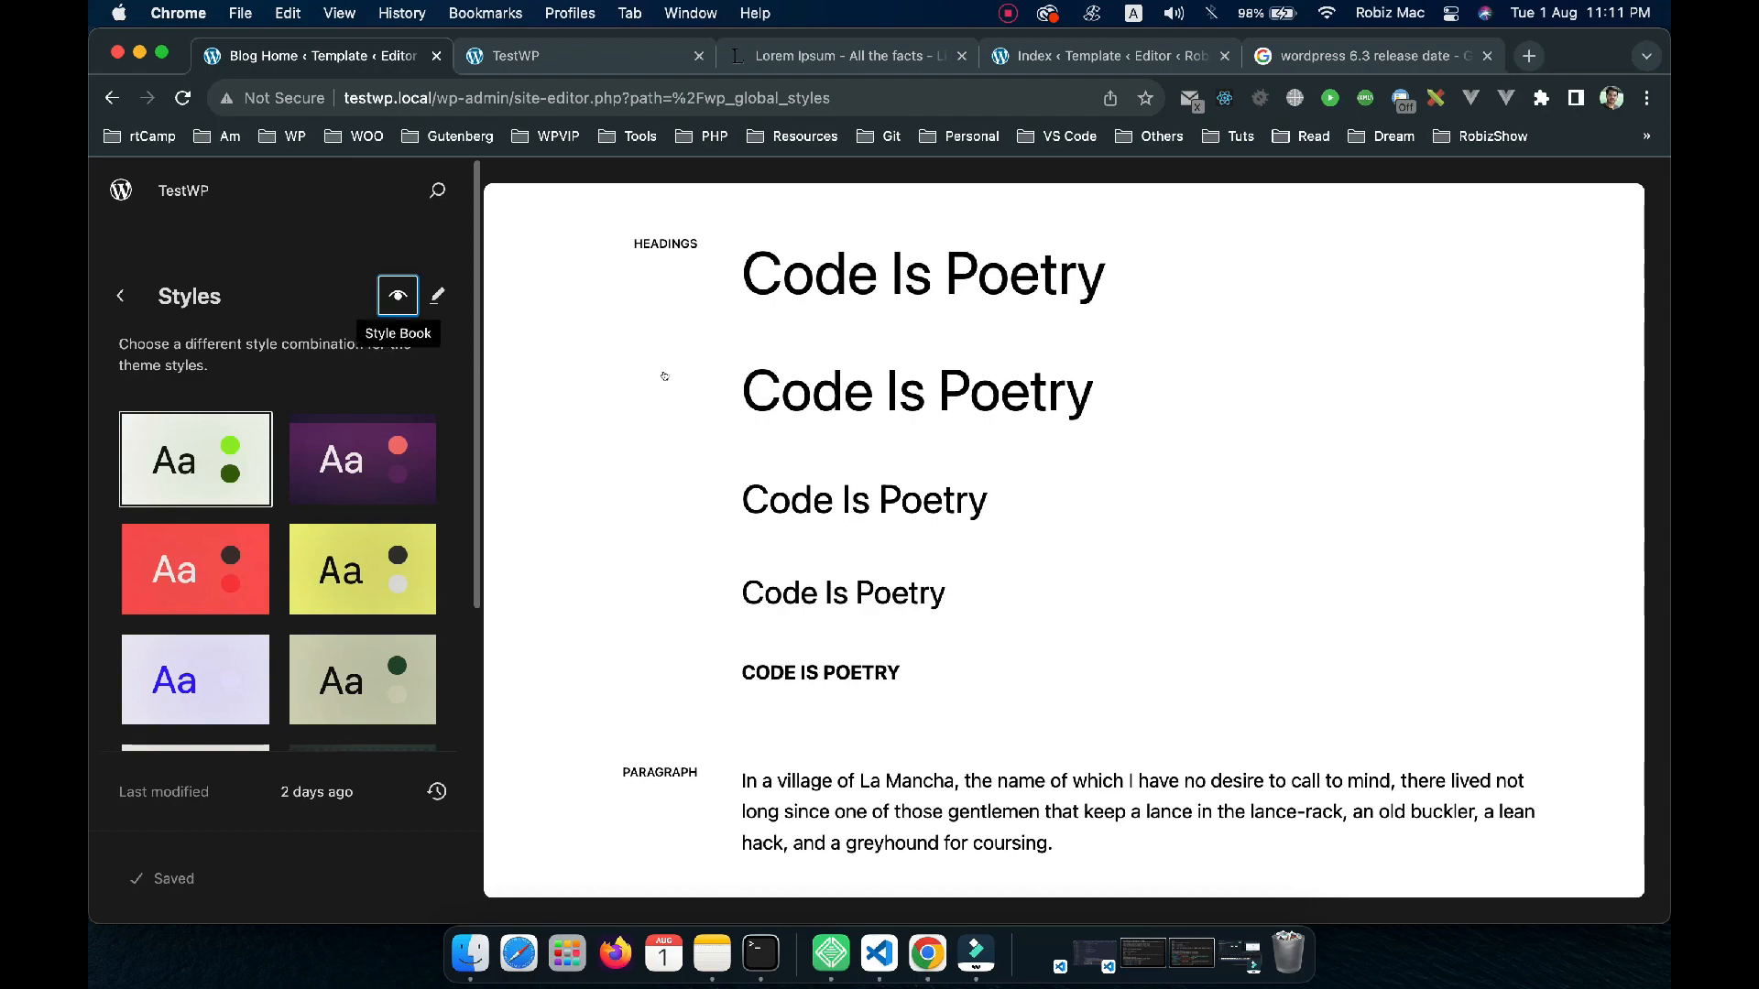
pyautogui.scroll(-6, 719, 488)
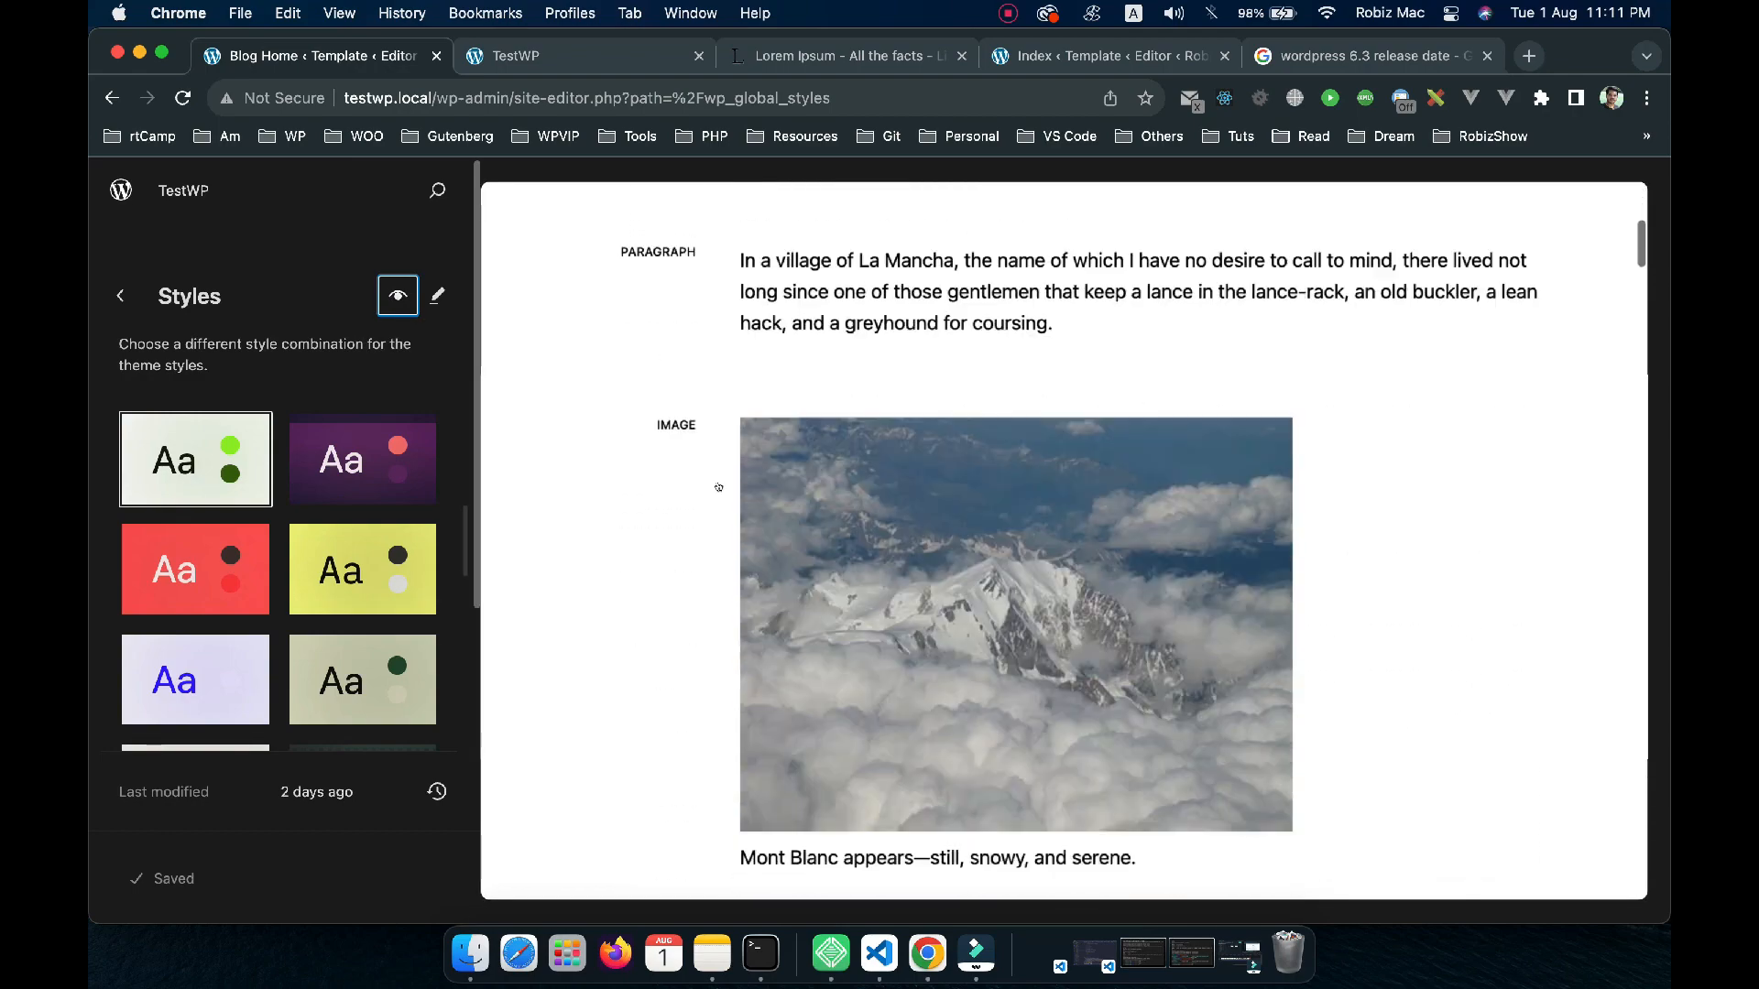
pyautogui.scroll(-15, 719, 487)
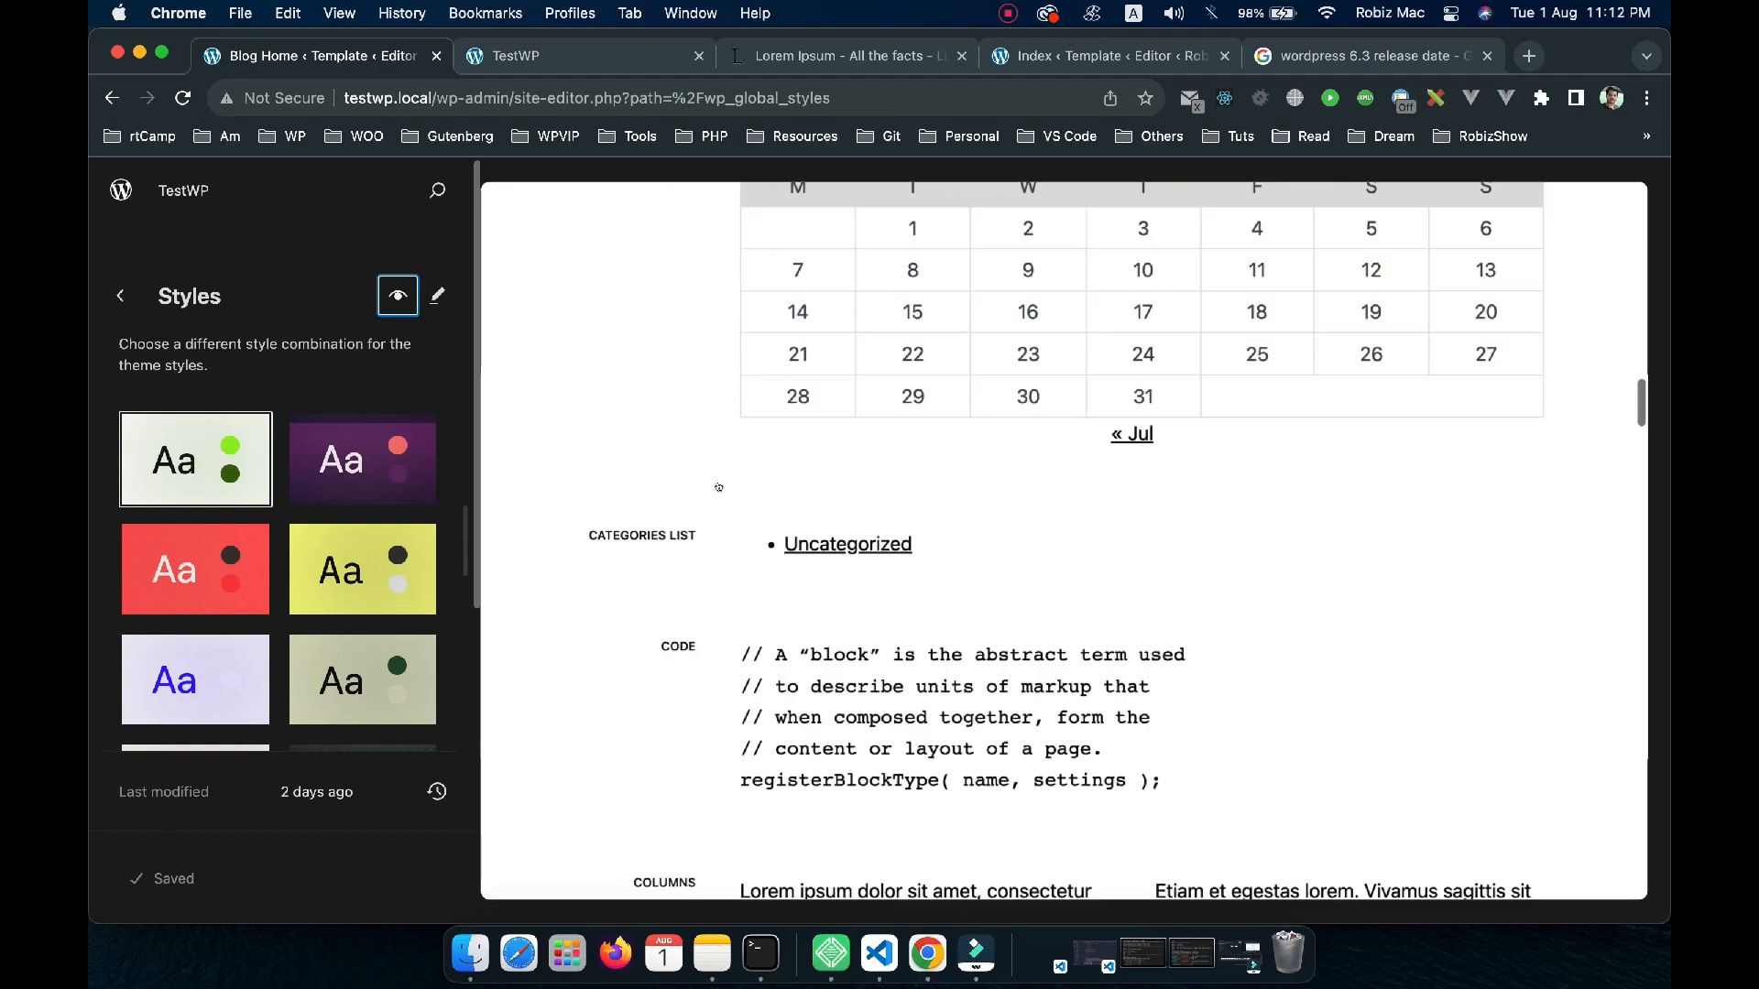
pyautogui.scroll(-20, 718, 487)
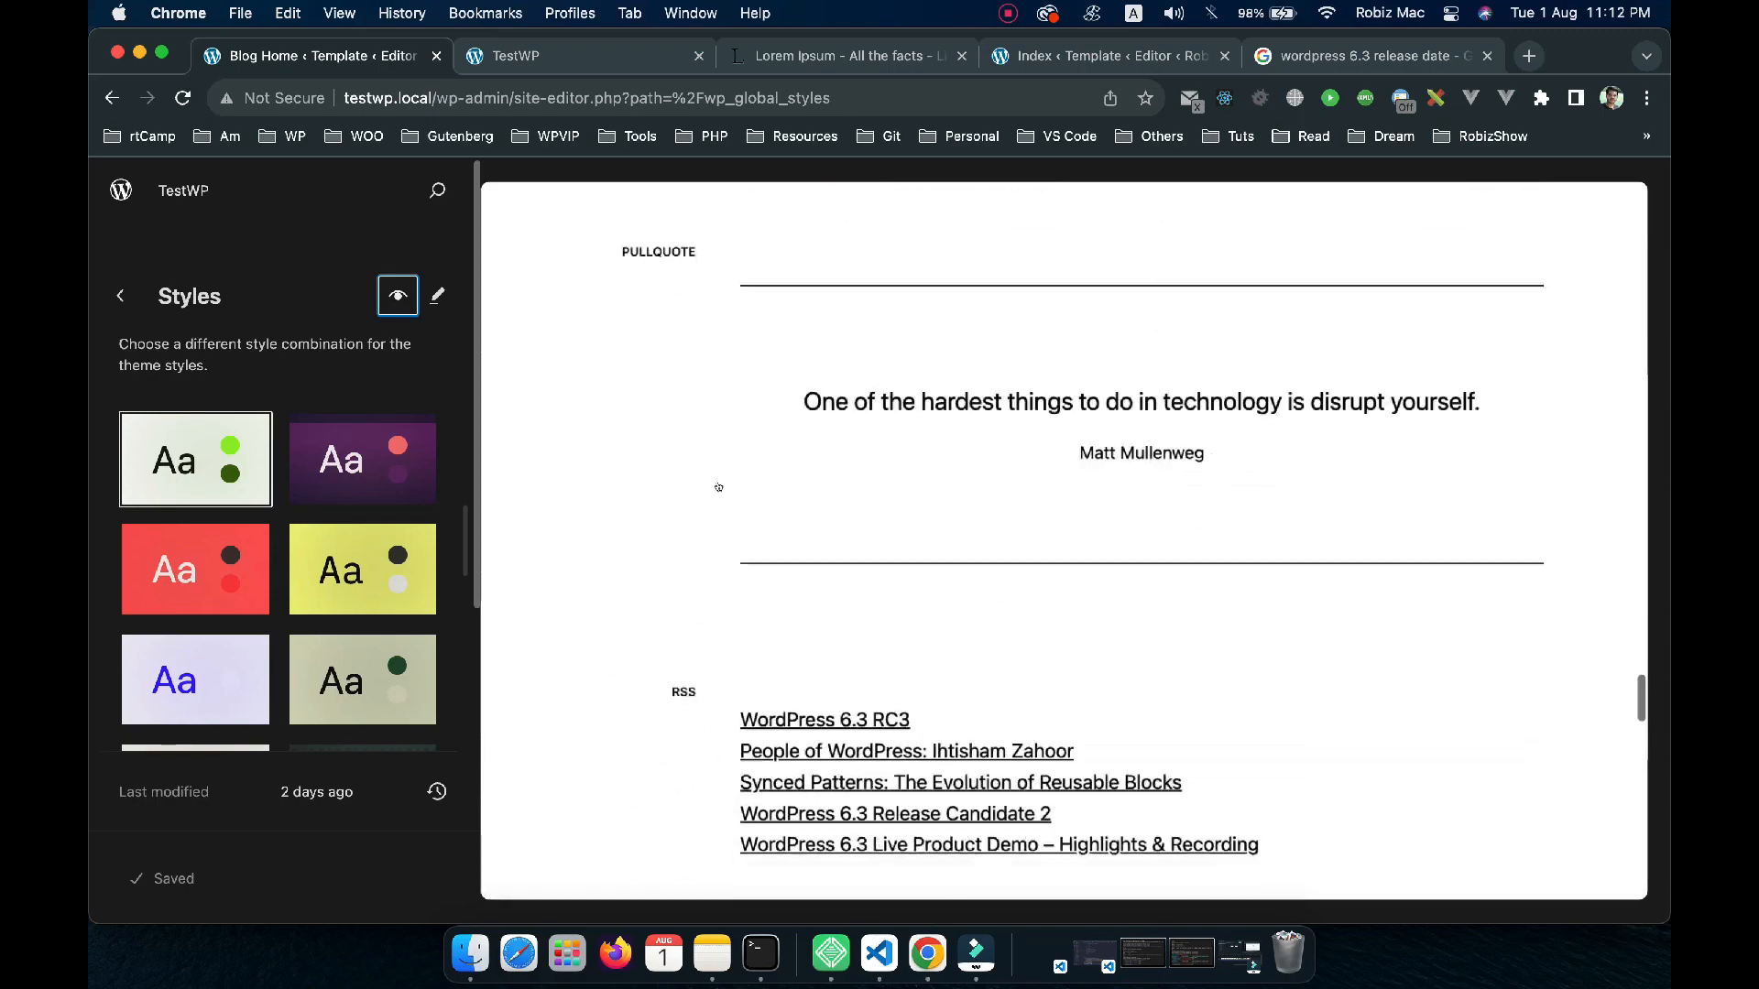
pyautogui.scroll(20, 718, 487)
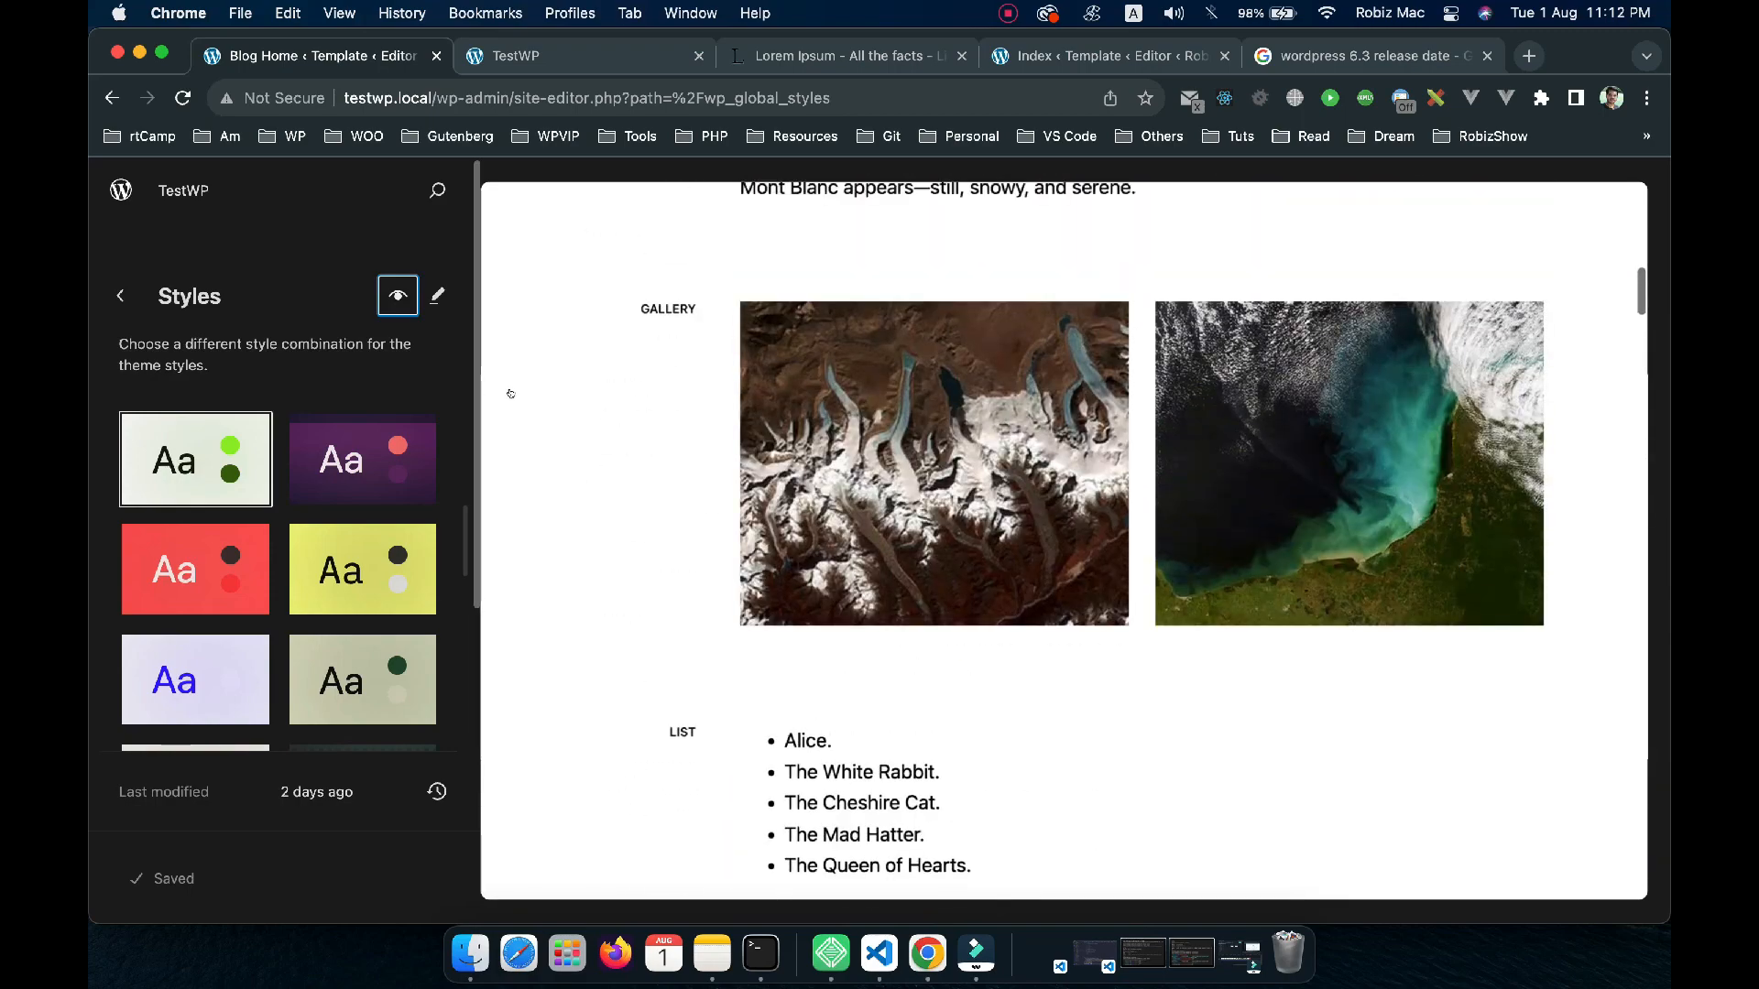
# Leave Styles, open the About Us page from the Pages section for editing, and dismiss the page-editing introduction
pyautogui.click(120, 294)
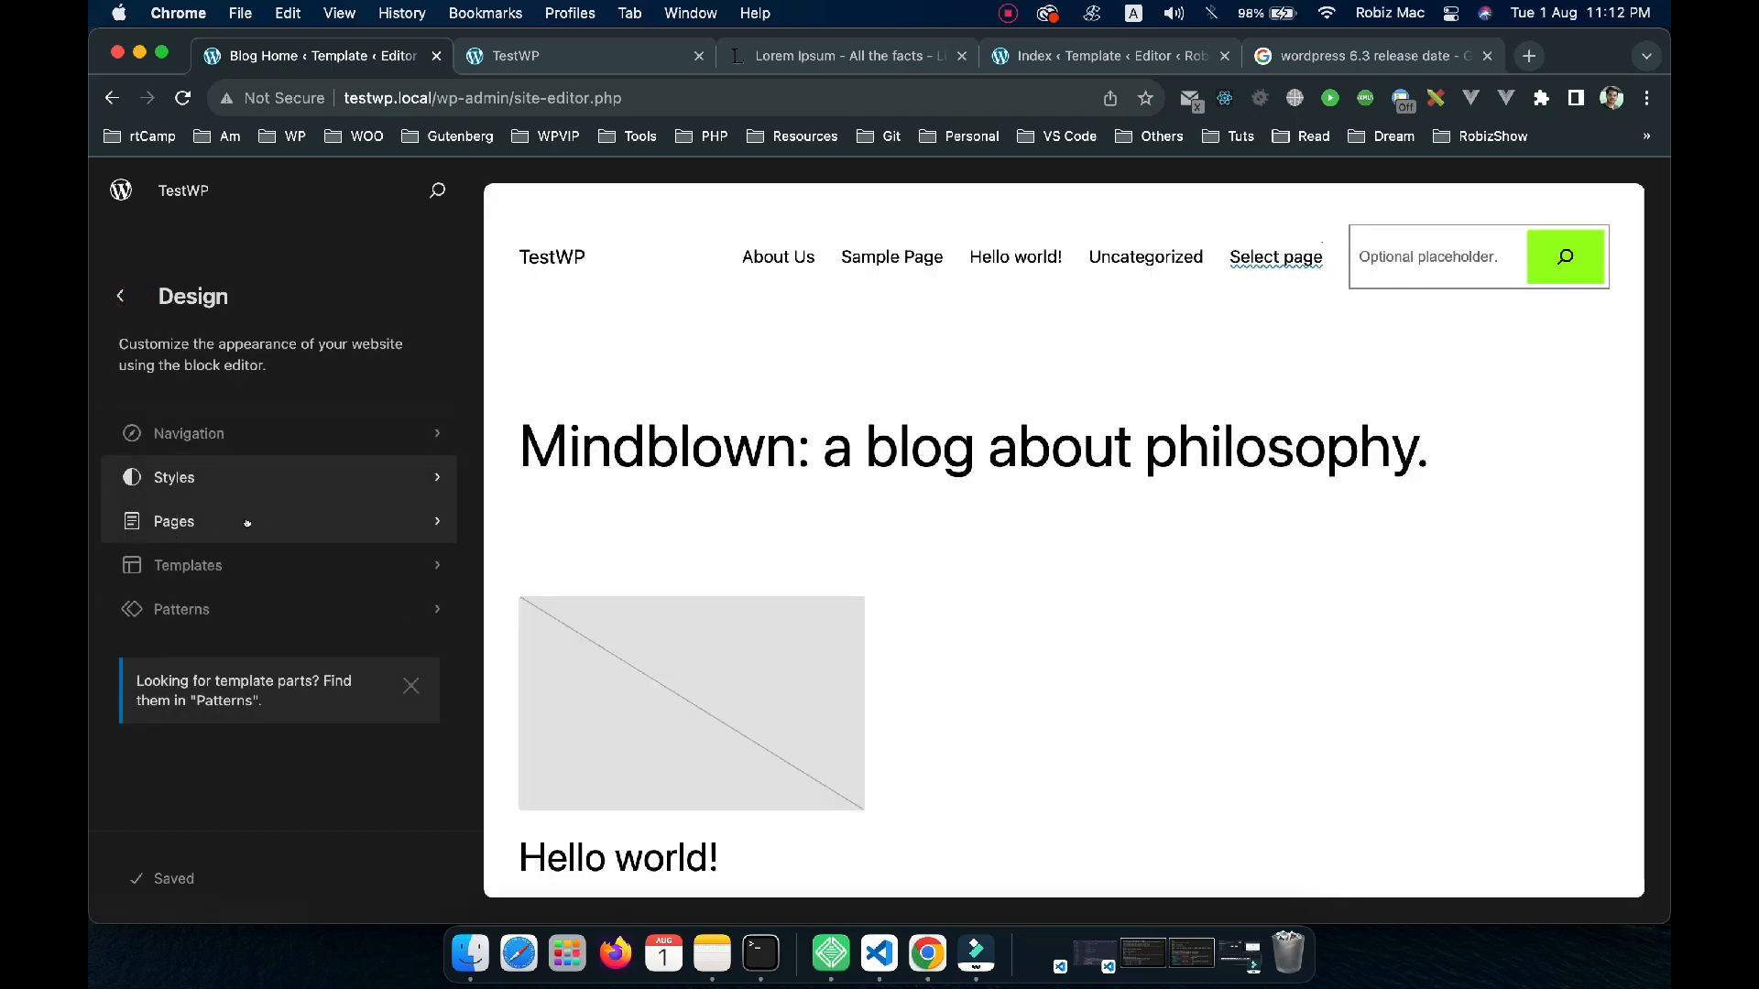
pyautogui.click(295, 522)
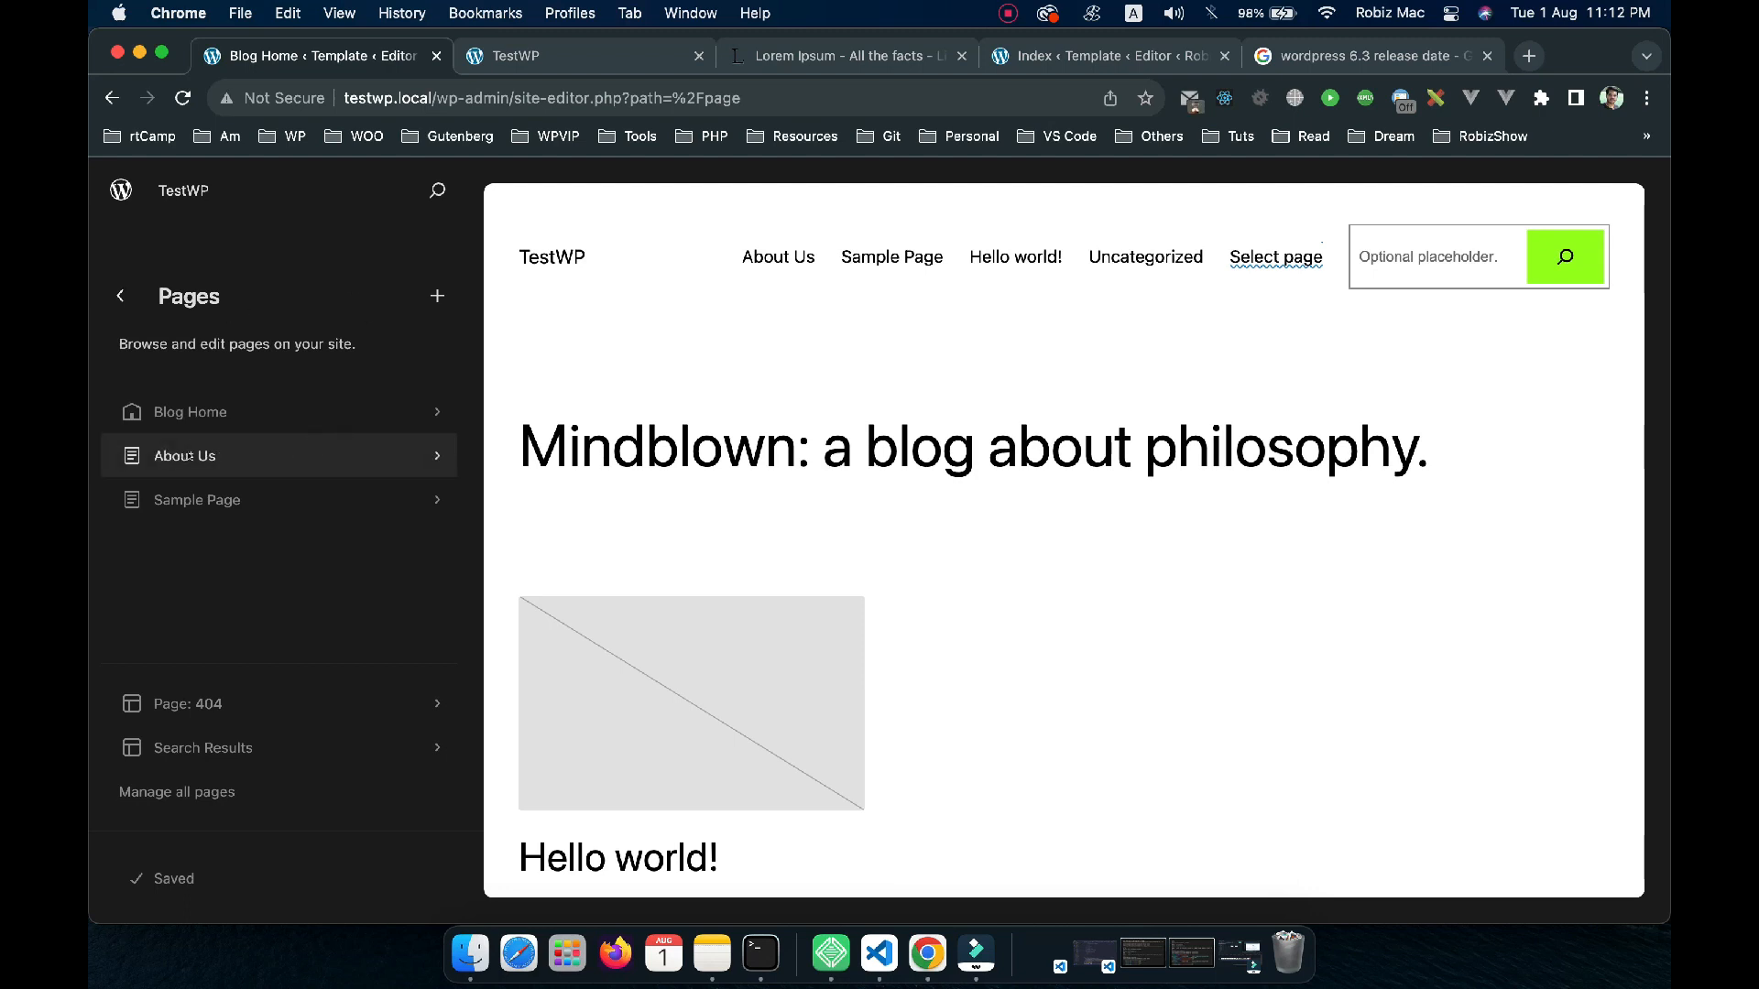
pyautogui.click(189, 456)
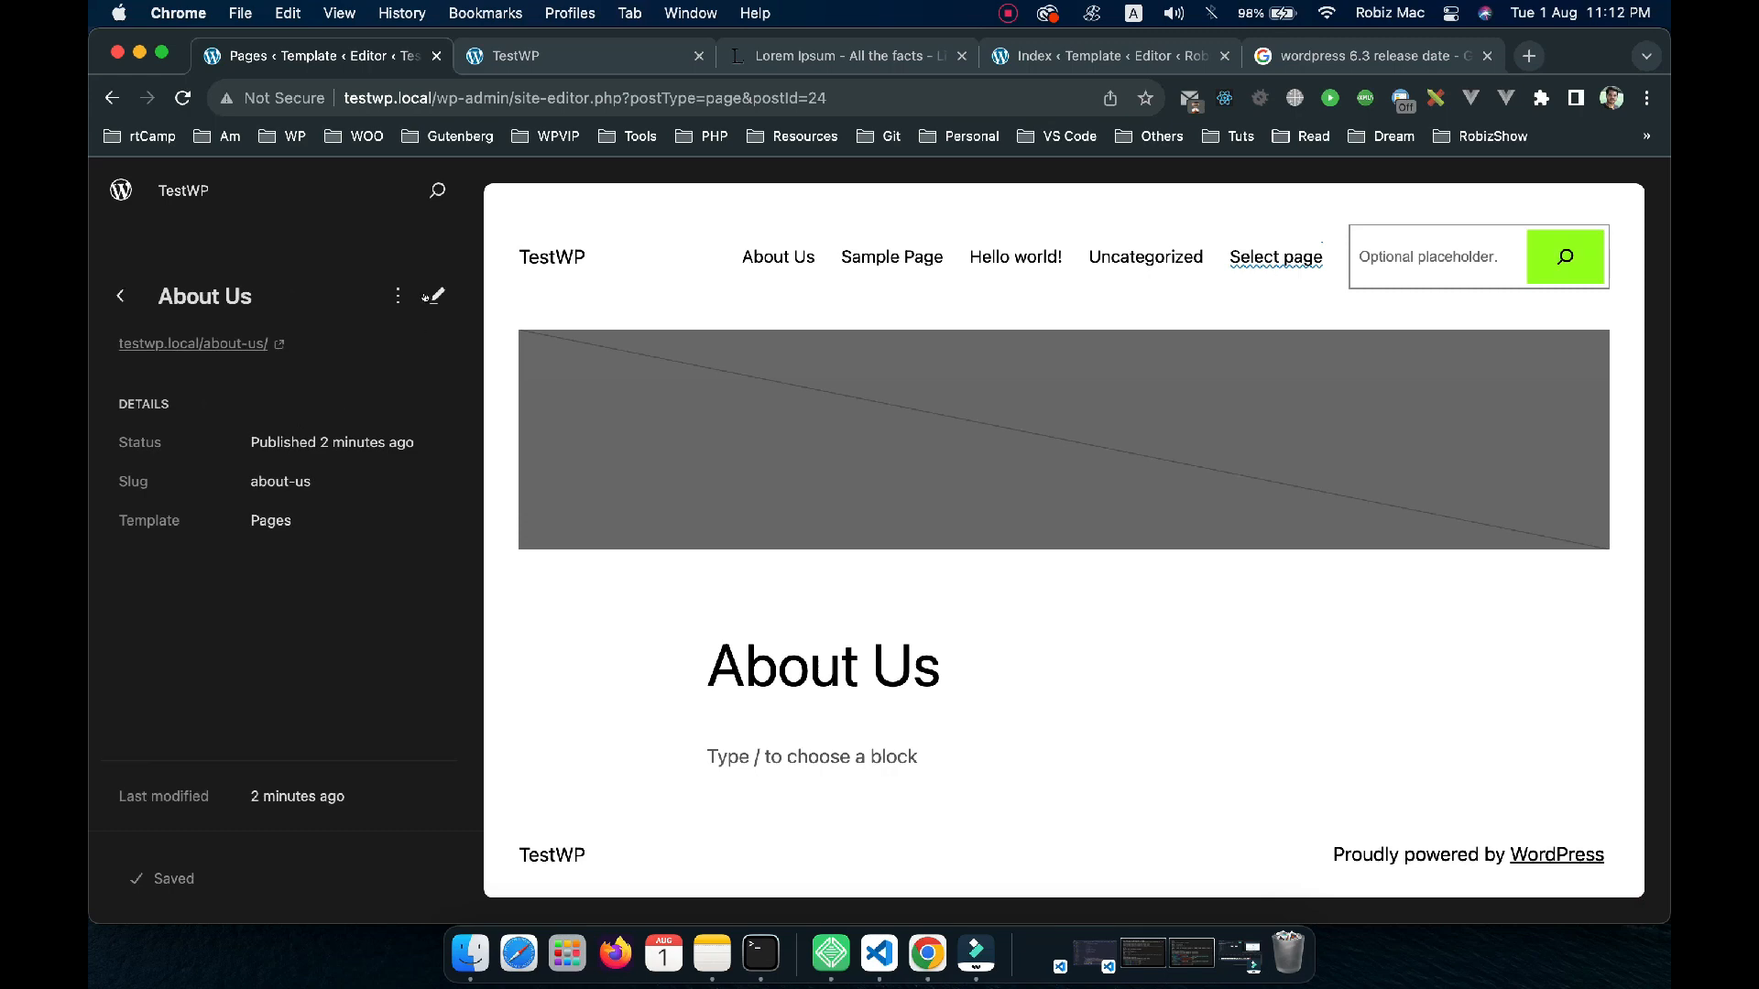
pyautogui.click(427, 295)
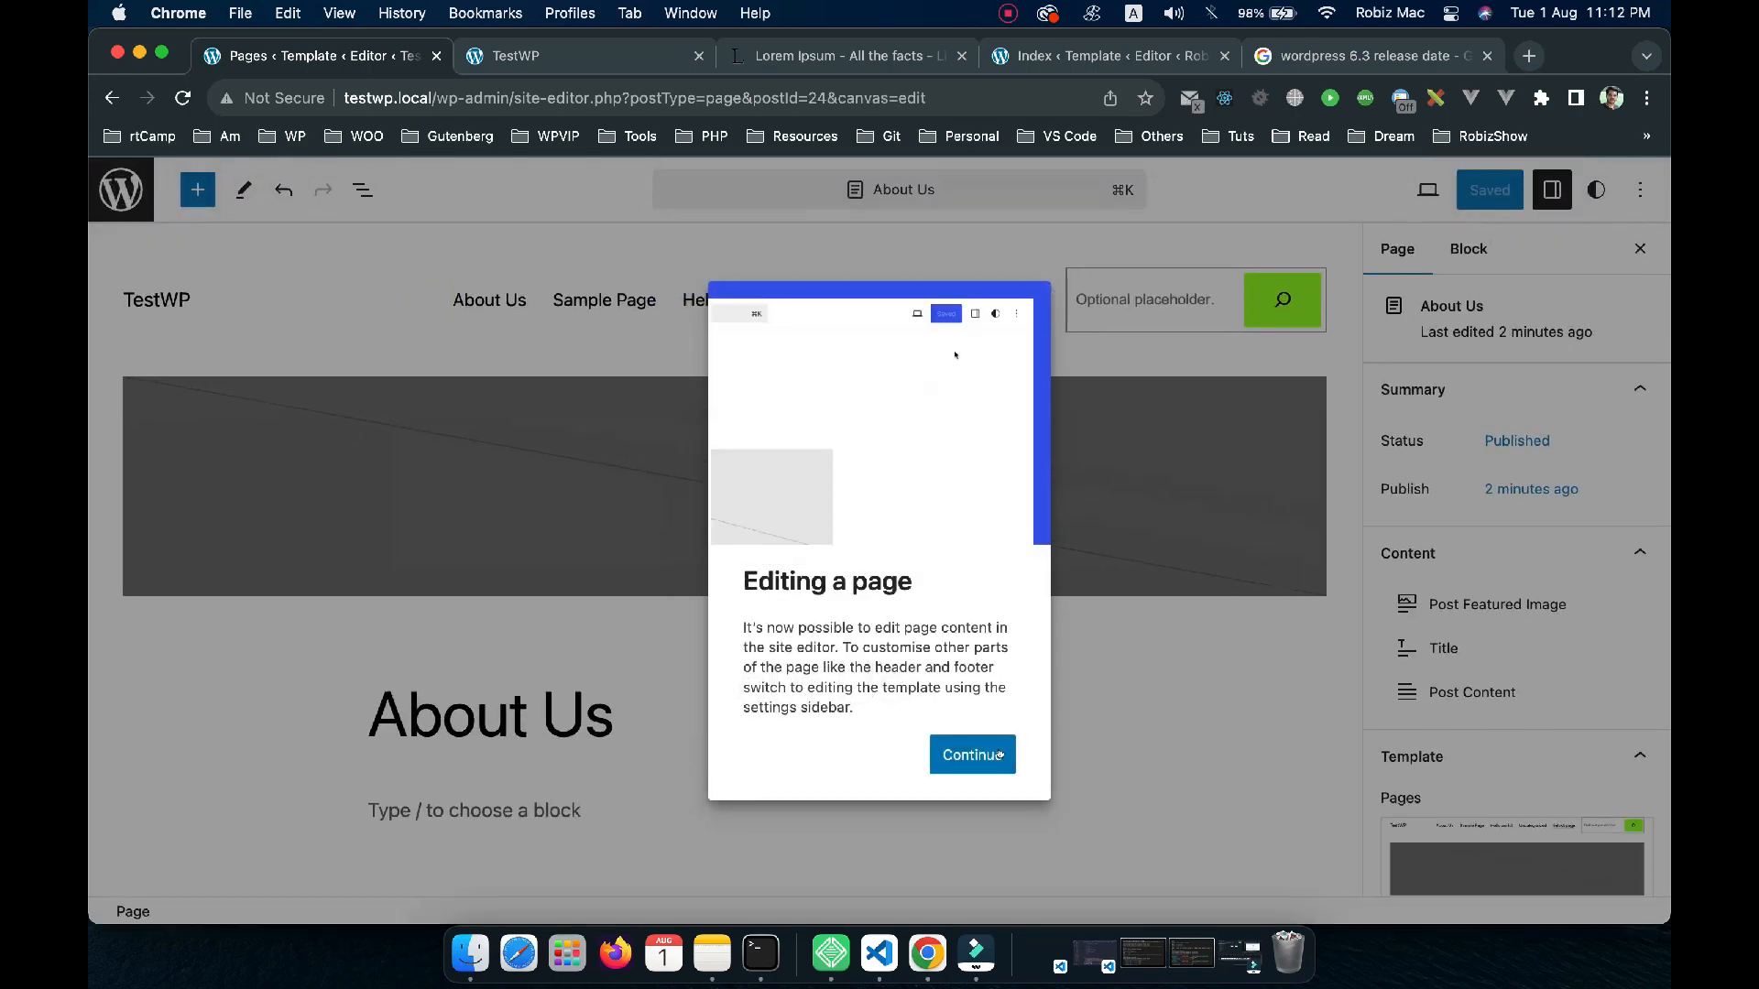
pyautogui.click(973, 755)
# Look through the About Us page from header to footer and select its featured image block
pyautogui.scroll(-10, 759, 685)
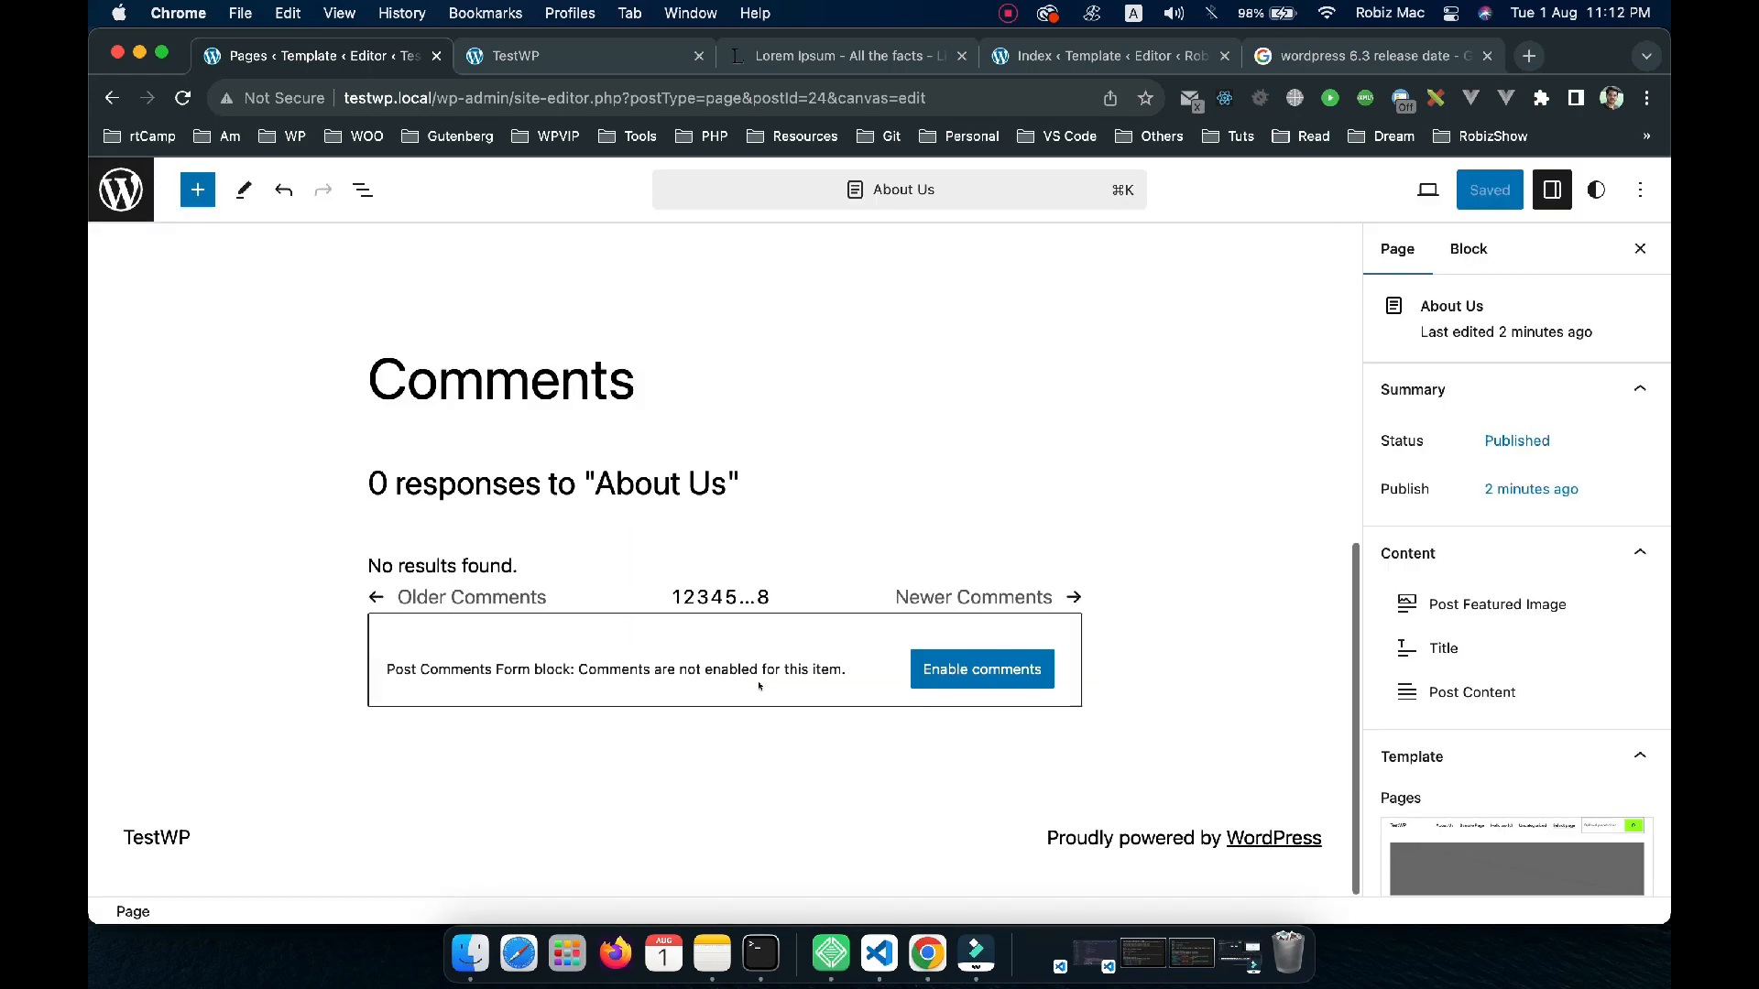
pyautogui.scroll(10, 758, 685)
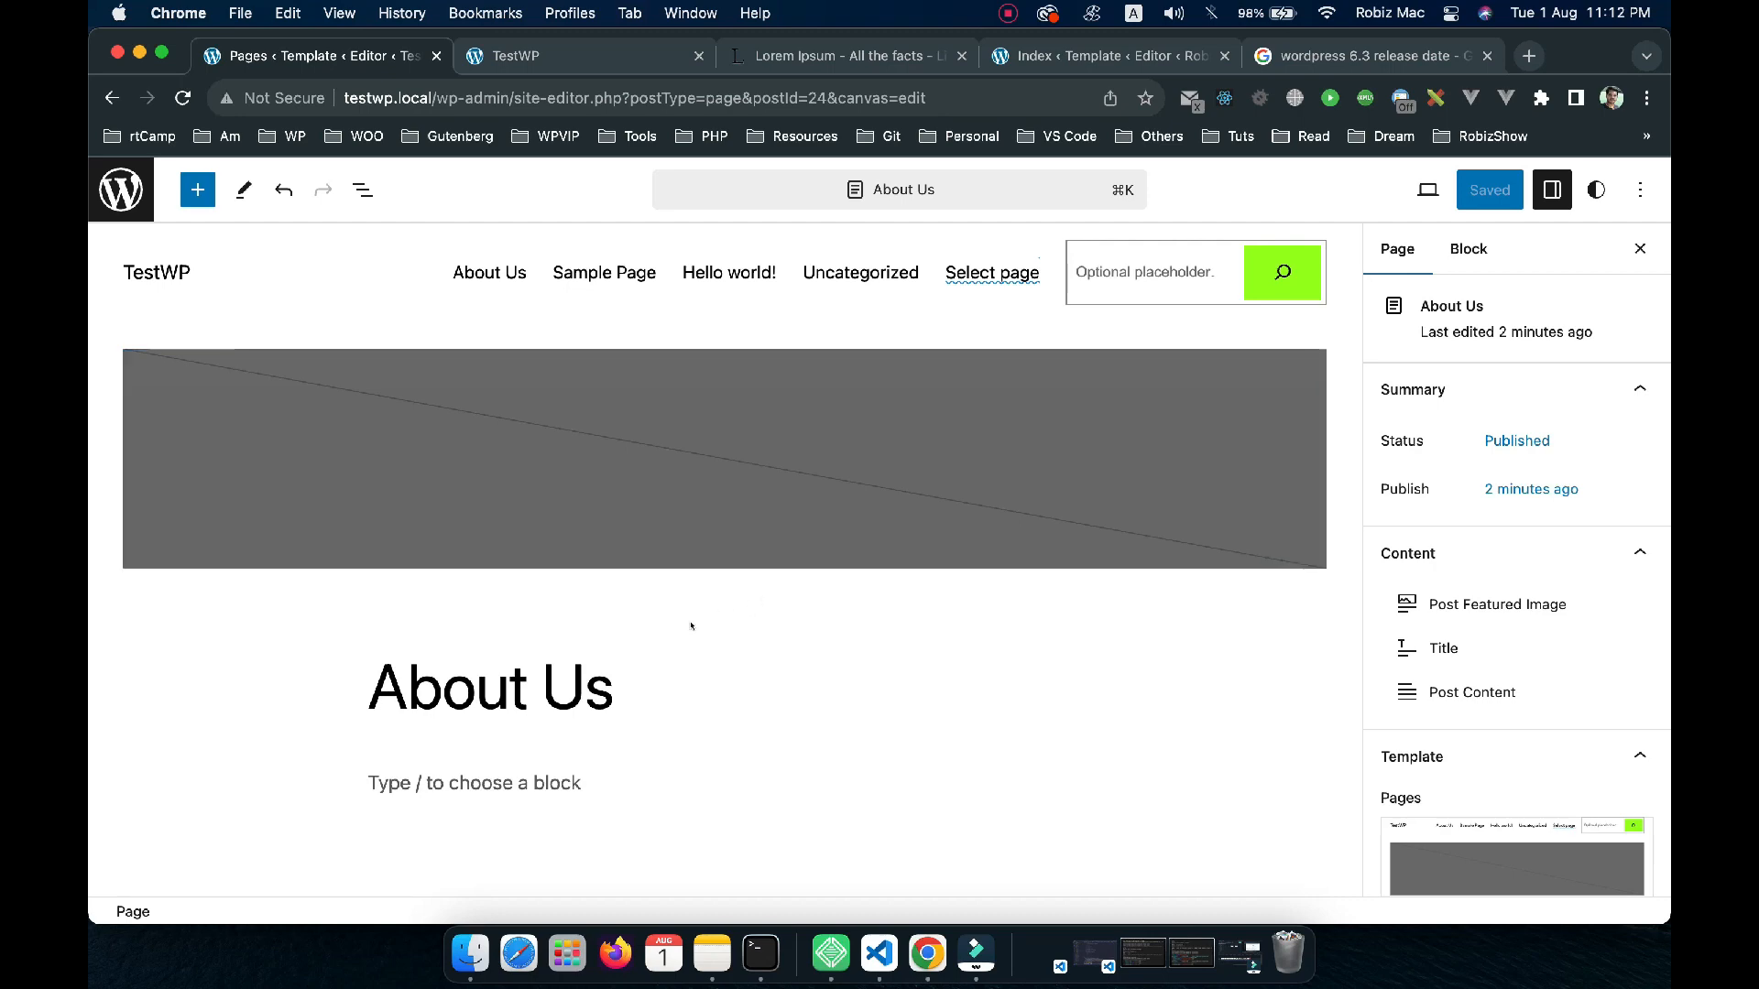
pyautogui.scroll(-10, 670, 633)
pyautogui.scroll(10, 670, 633)
pyautogui.click(721, 519)
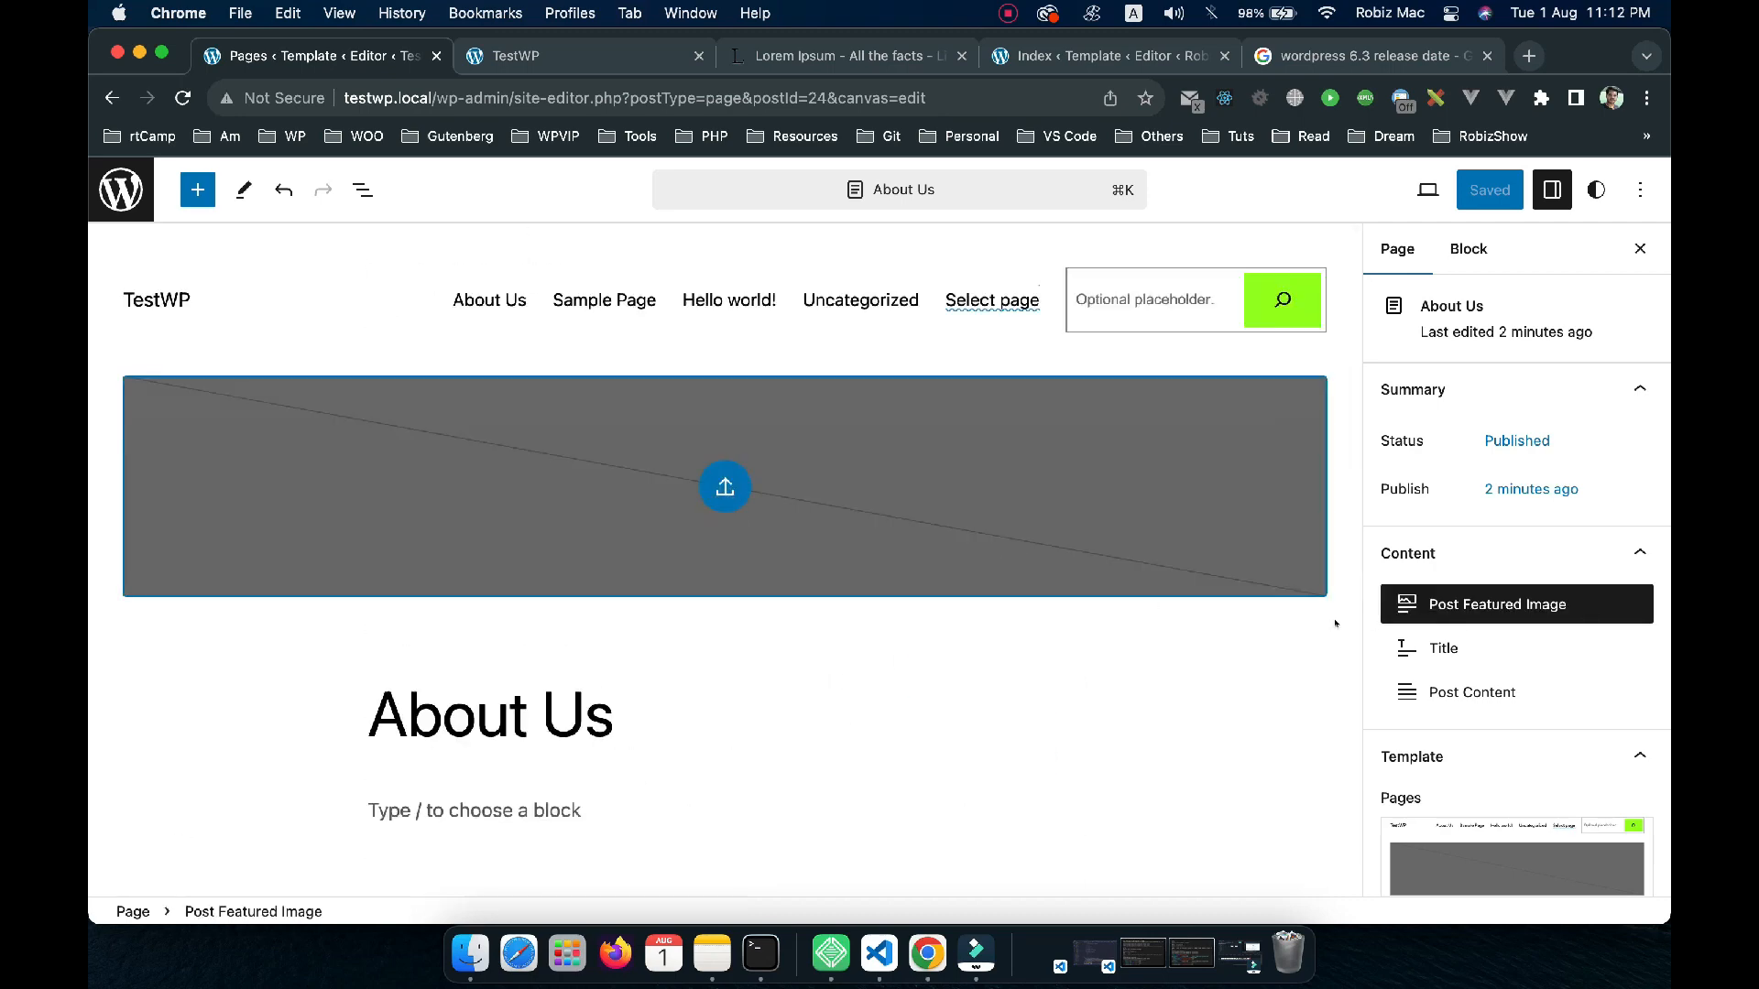
# Examine the page's title, content and comments areas, and try to select a template block in the comments section
pyautogui.scroll(-2, 731, 642)
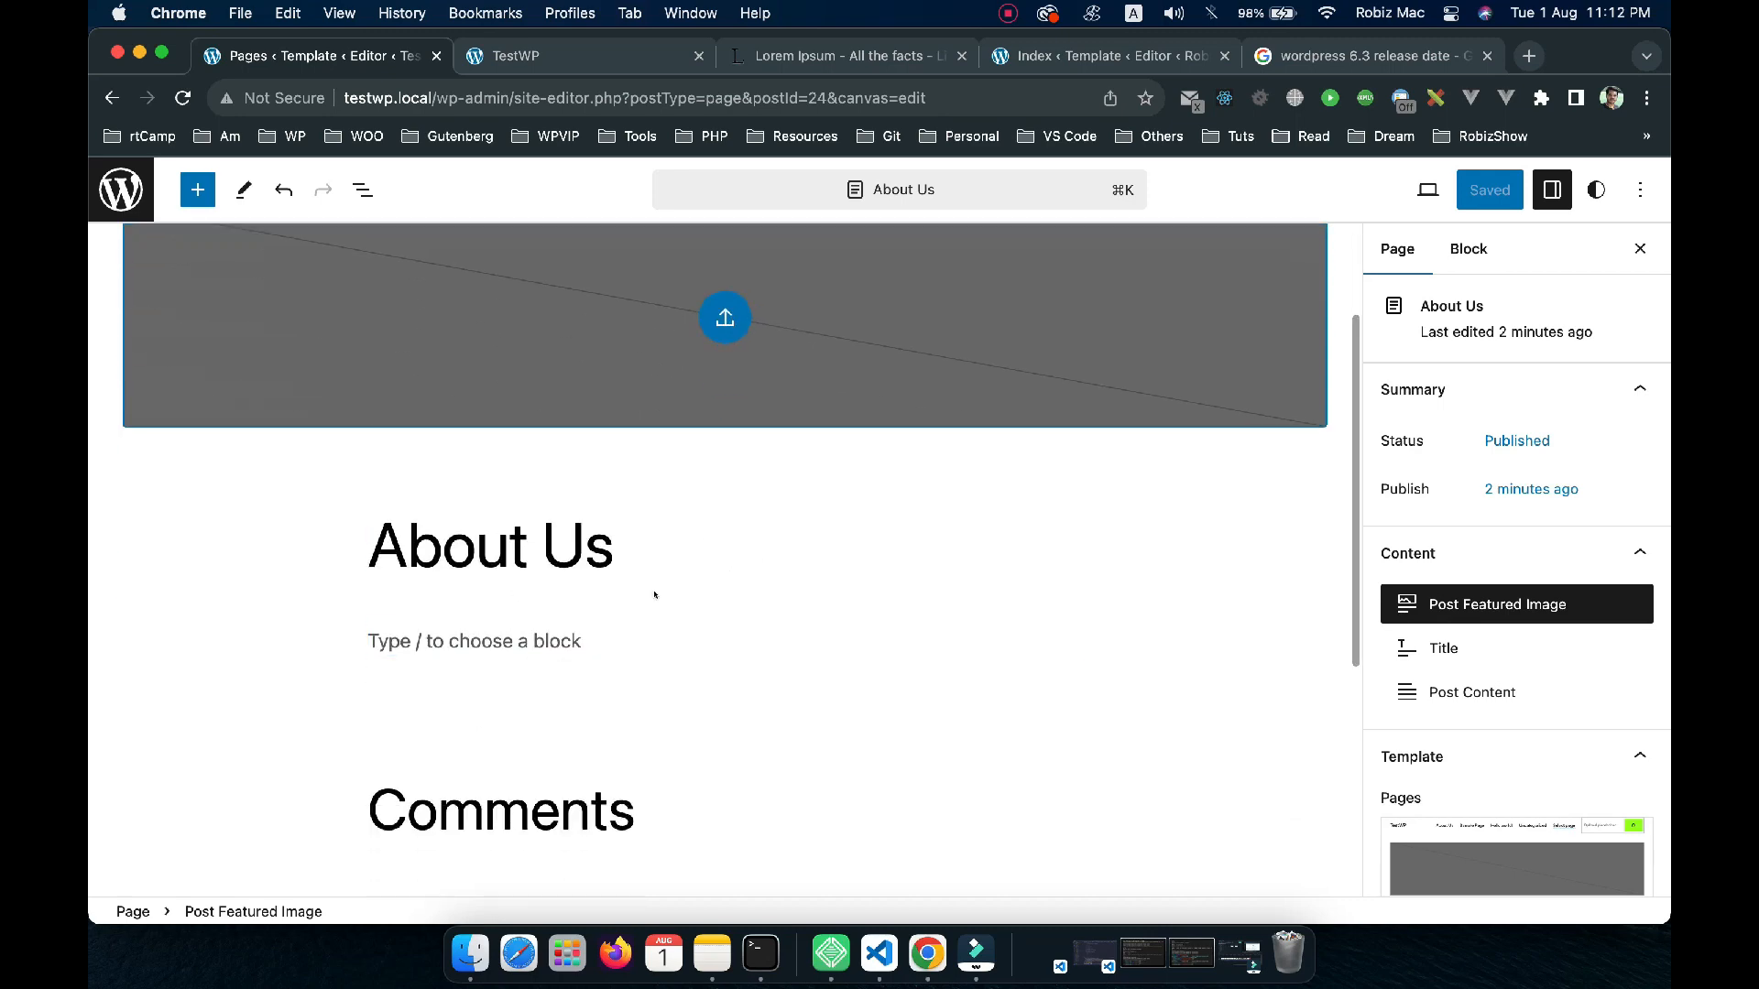
pyautogui.scroll(-5, 609, 620)
pyautogui.scroll(8, 609, 621)
pyautogui.scroll(-7, 608, 621)
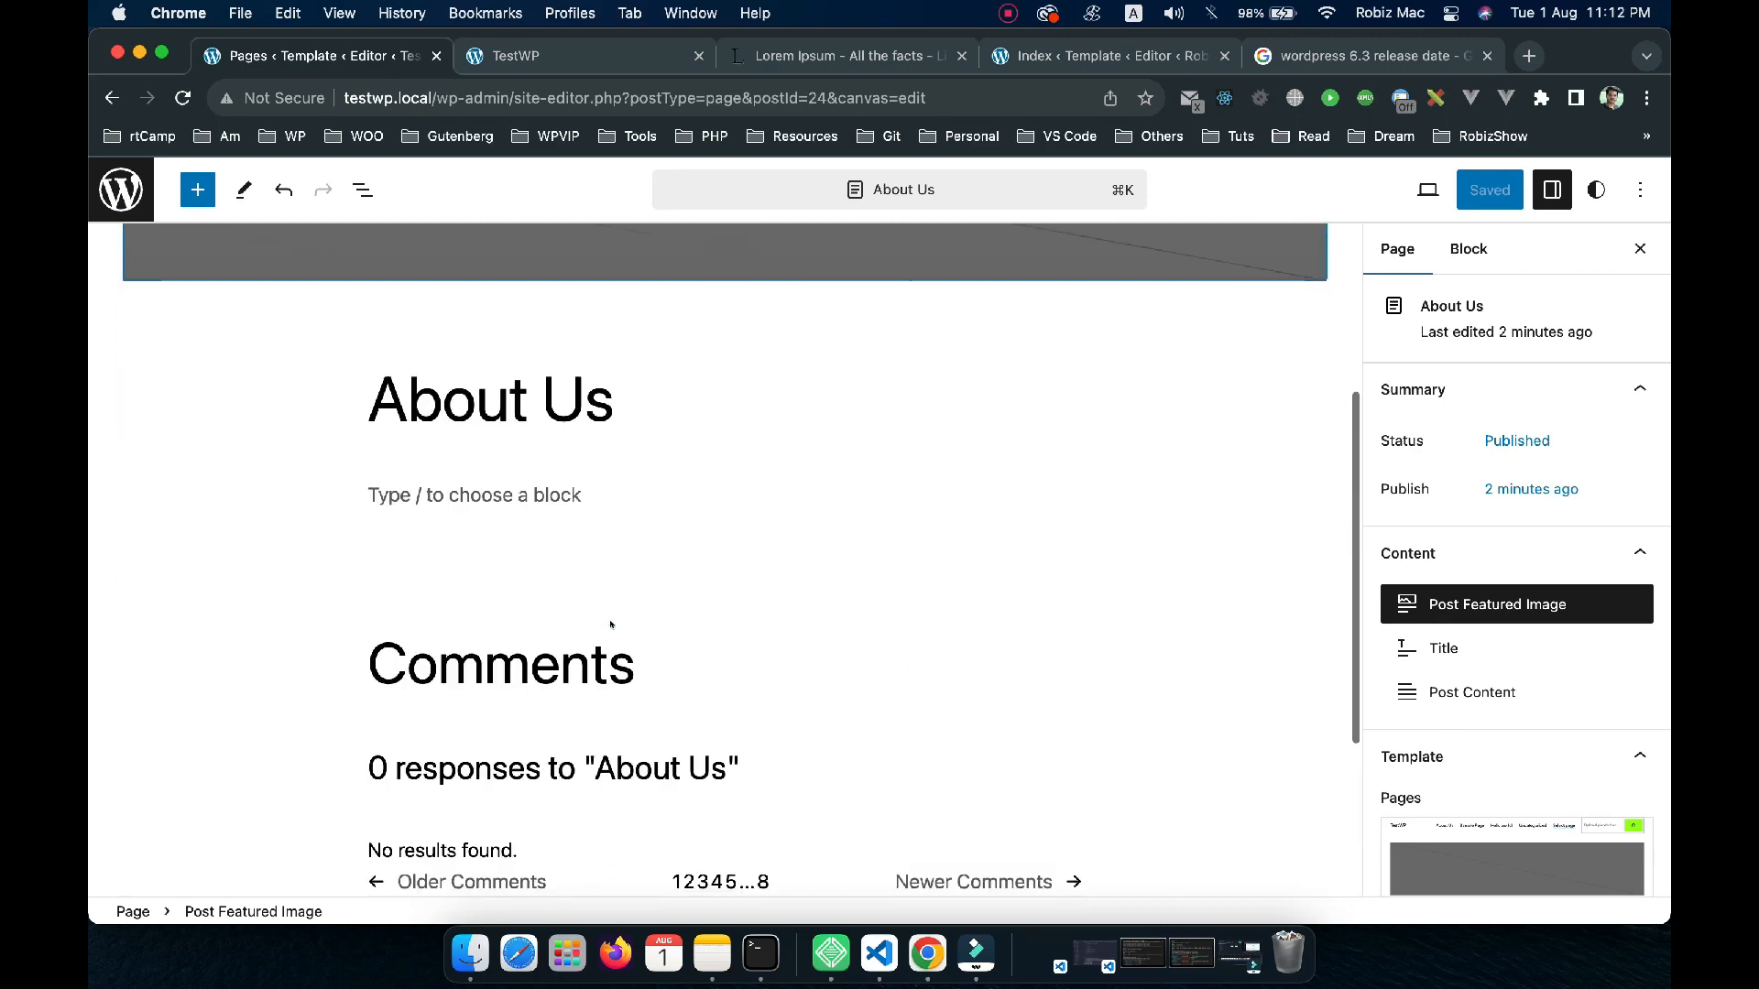
pyautogui.click(524, 405)
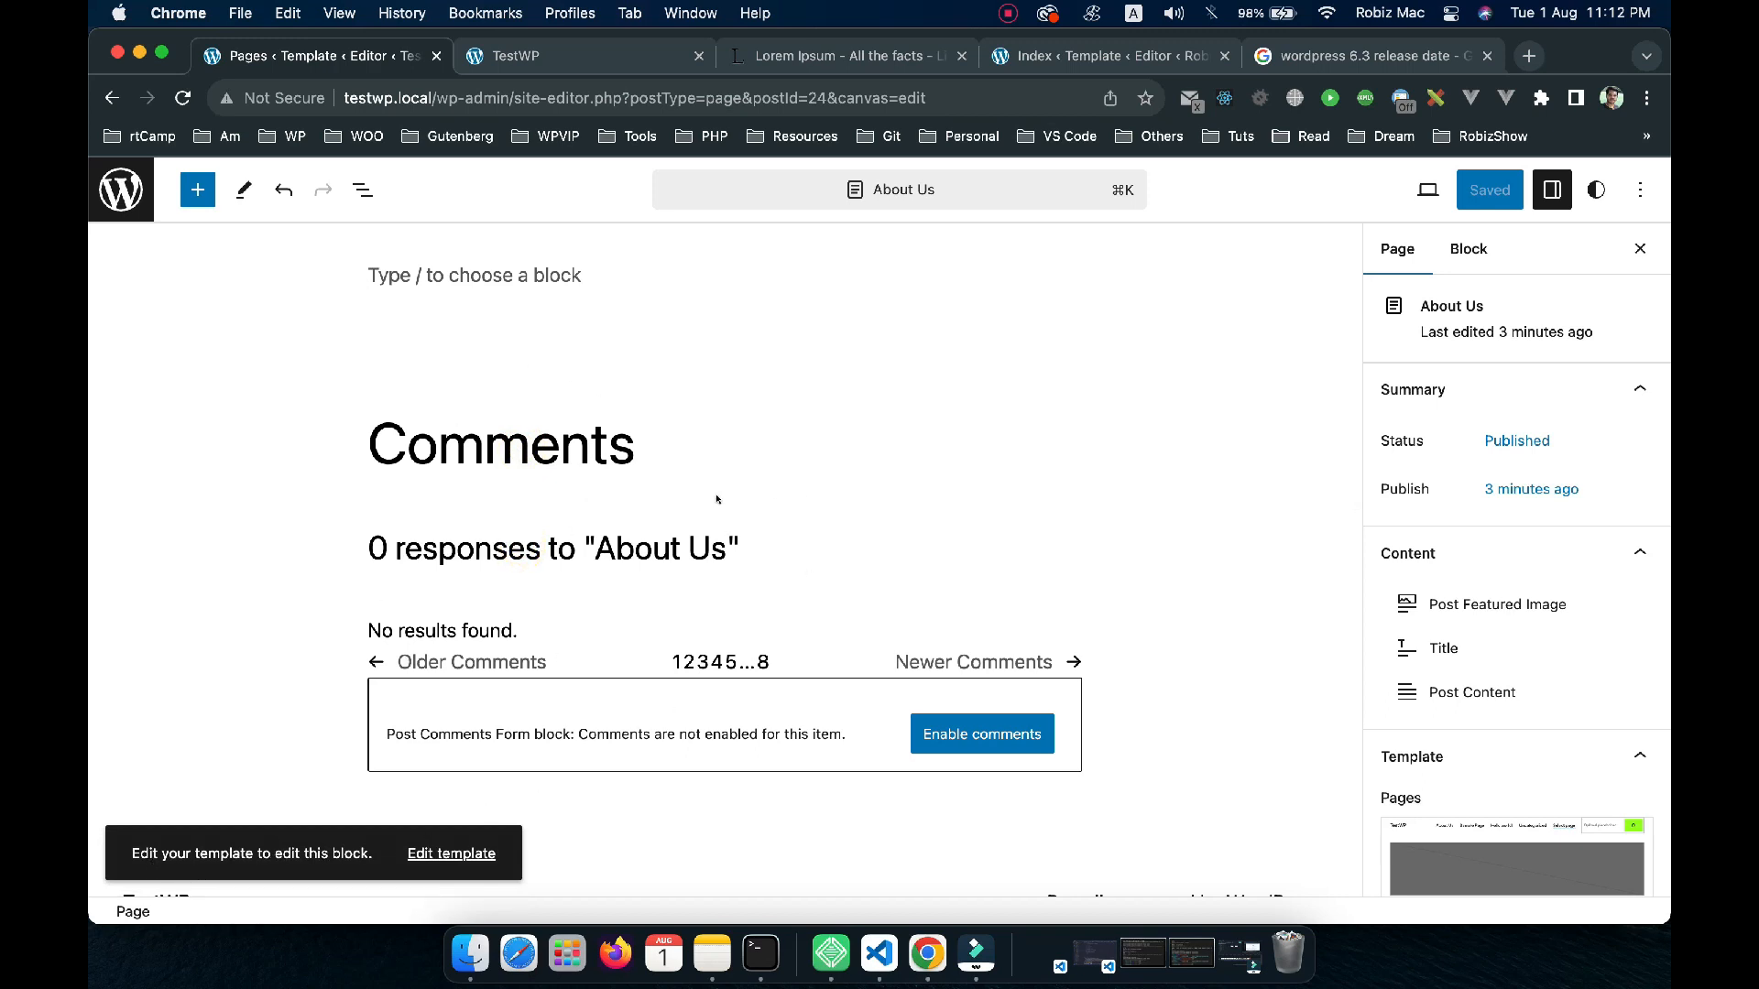
pyautogui.scroll(6, 717, 499)
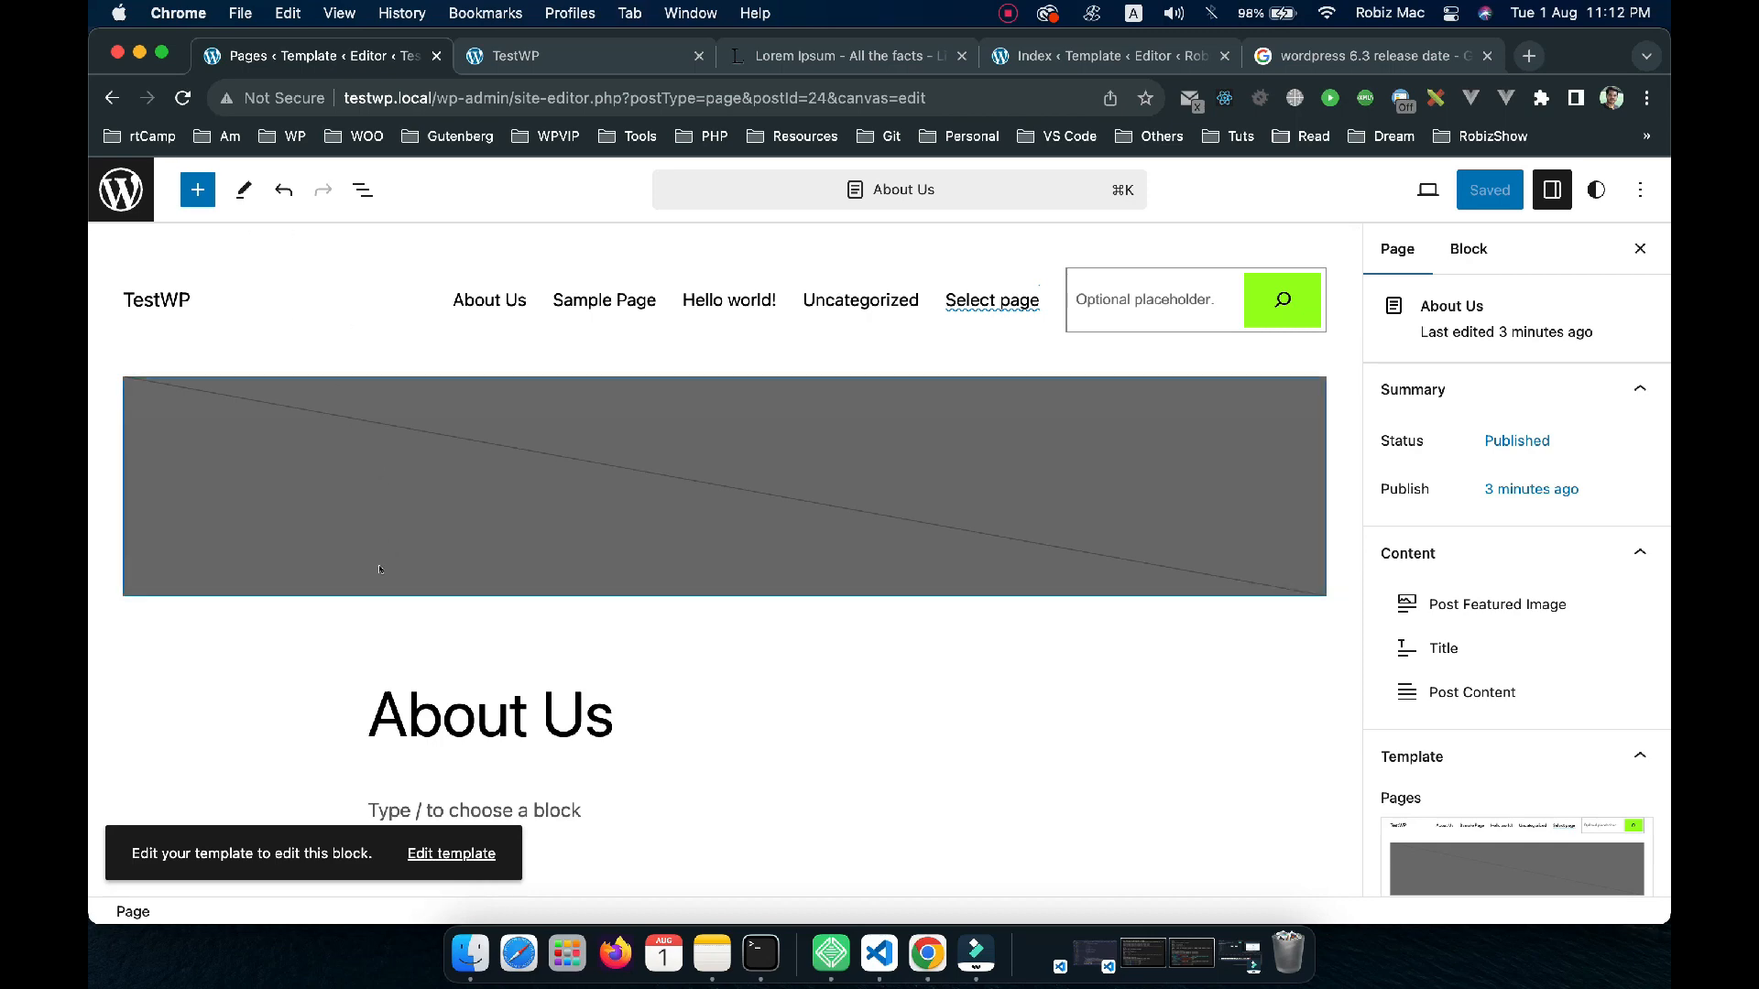
pyautogui.scroll(-5, 379, 569)
pyautogui.scroll(5, 385, 616)
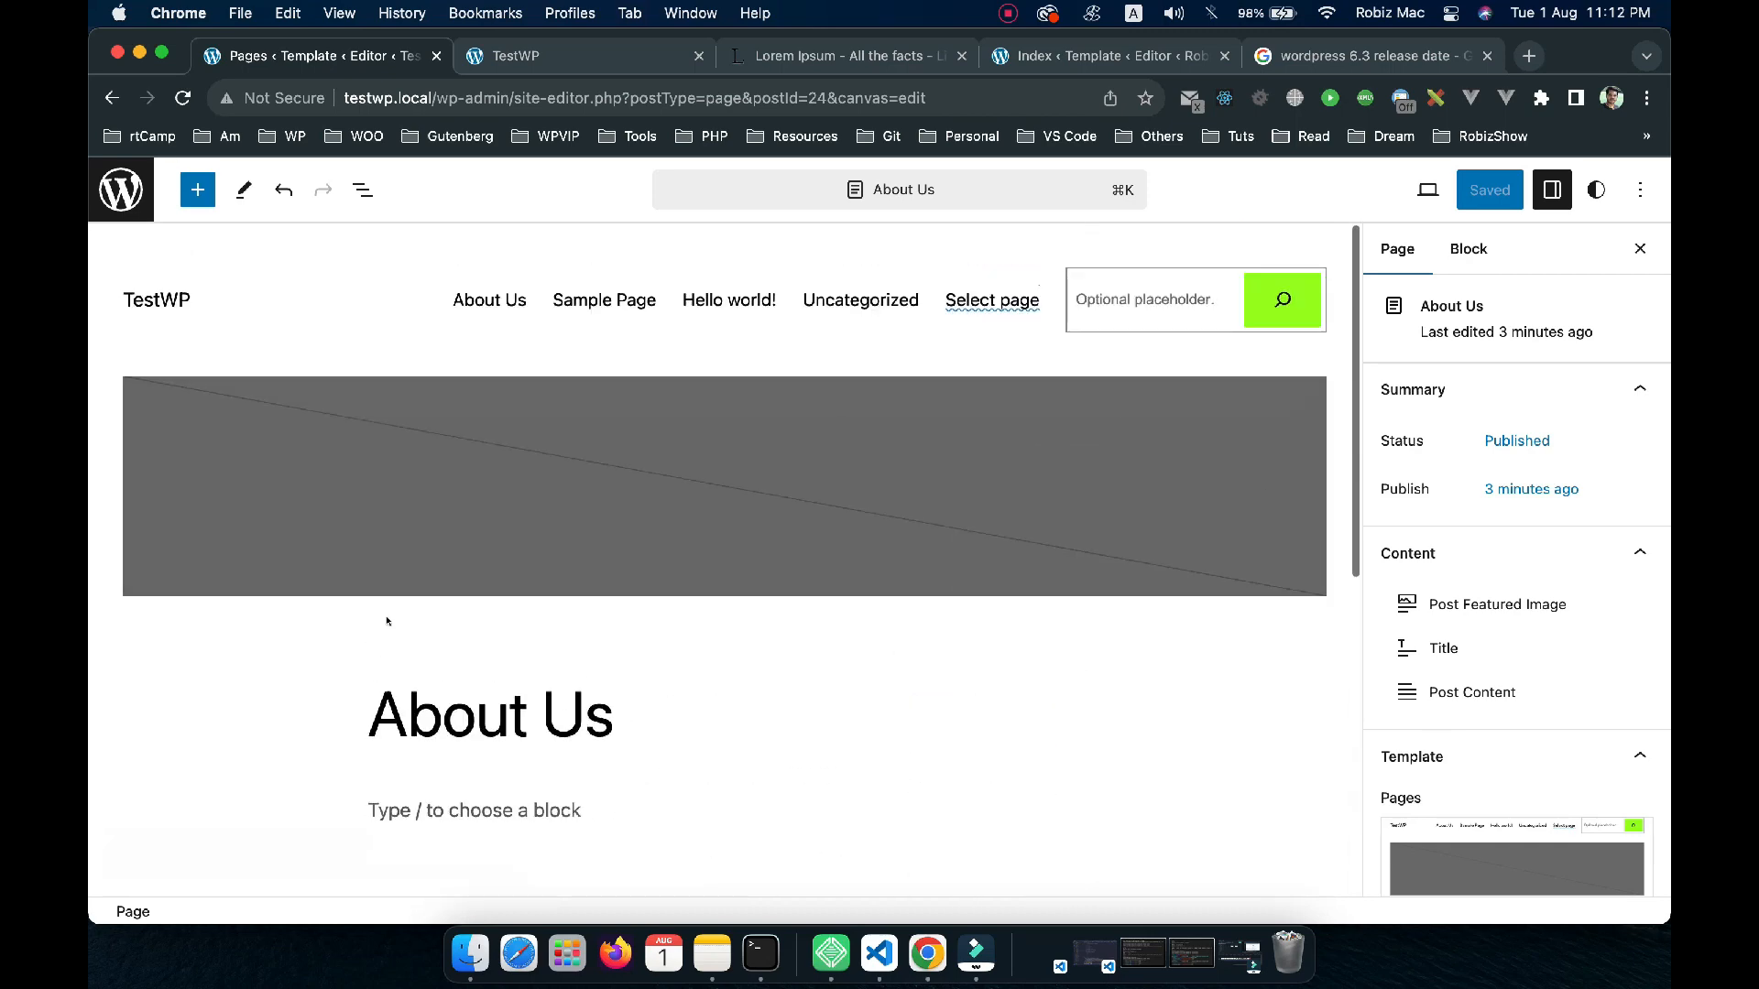
# Exit the About Us editing canvas to the WordPress dashboard and reopen the site editor
pyautogui.click(114, 194)
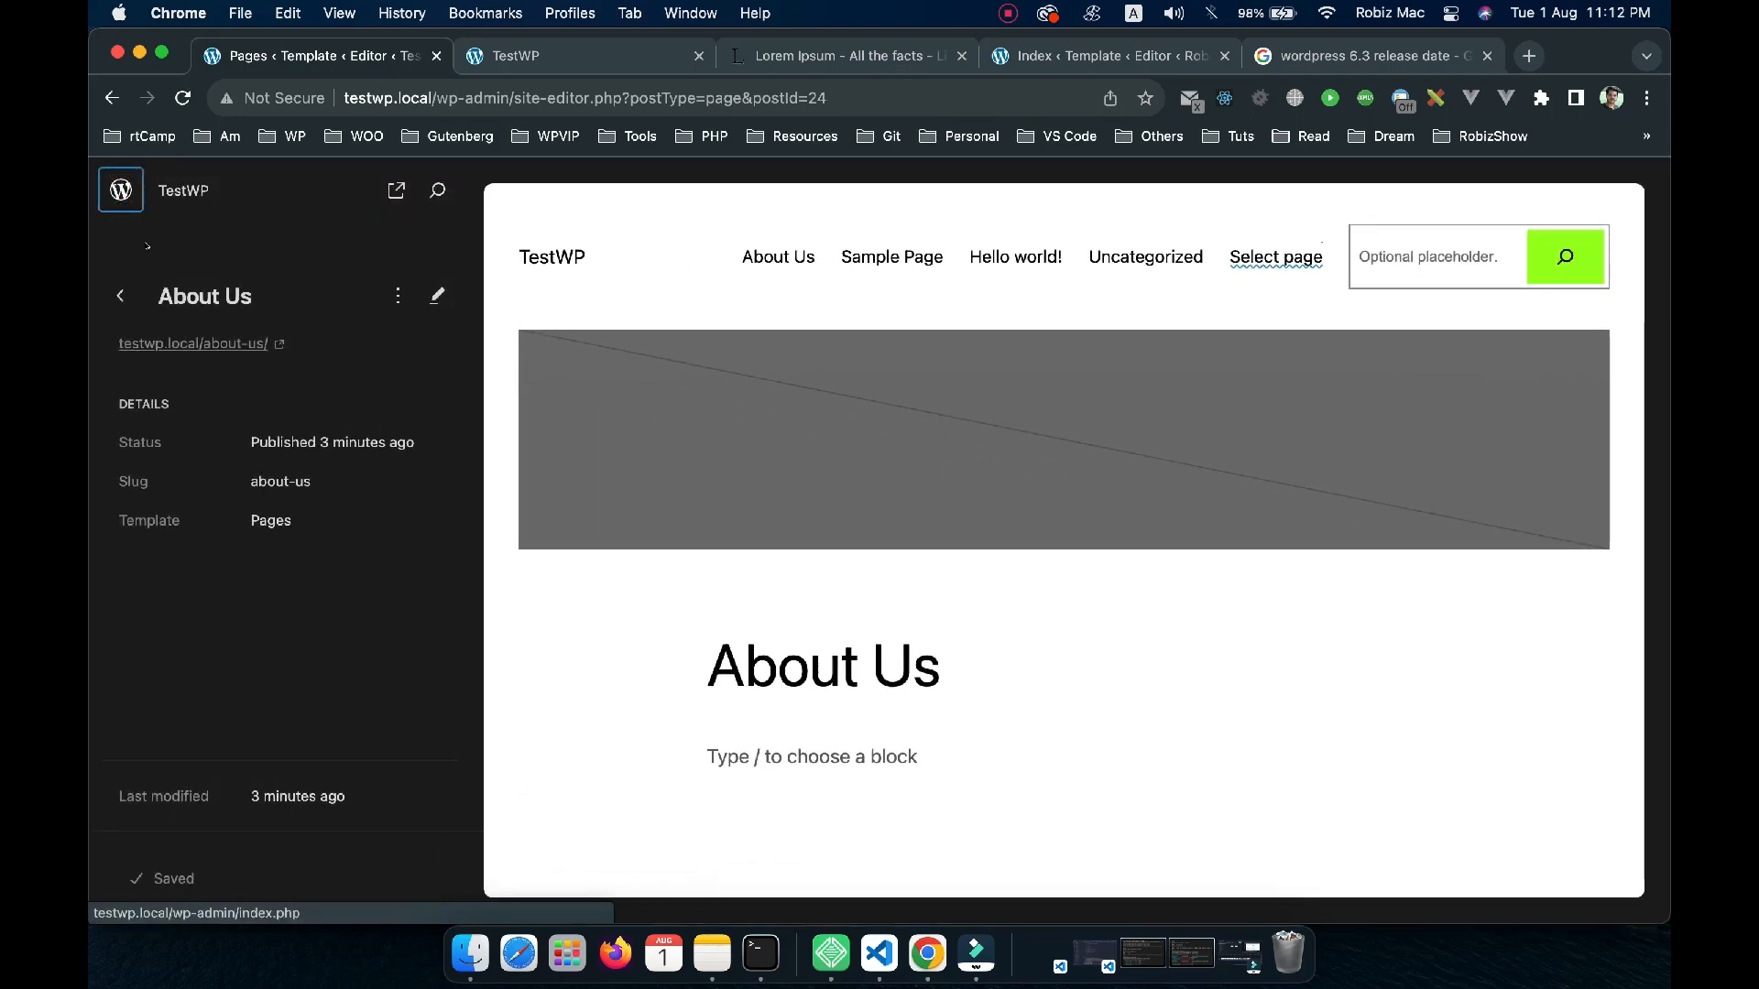
pyautogui.click(119, 192)
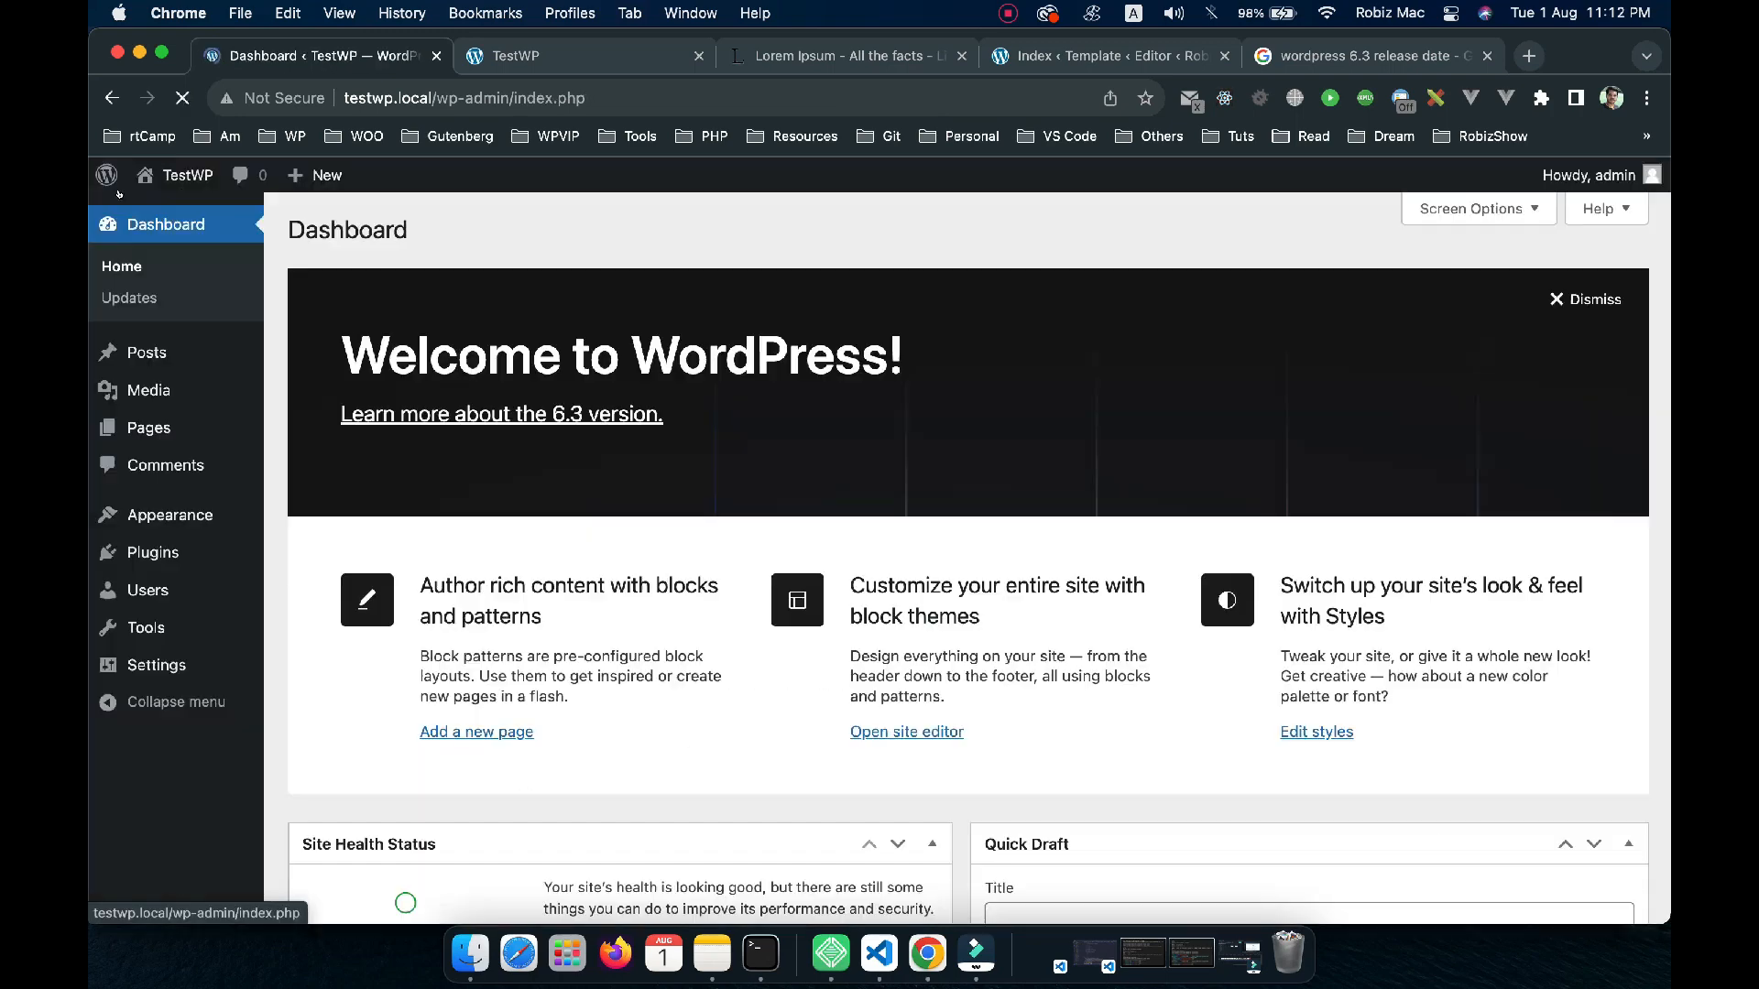
pyautogui.moveTo(166, 507)
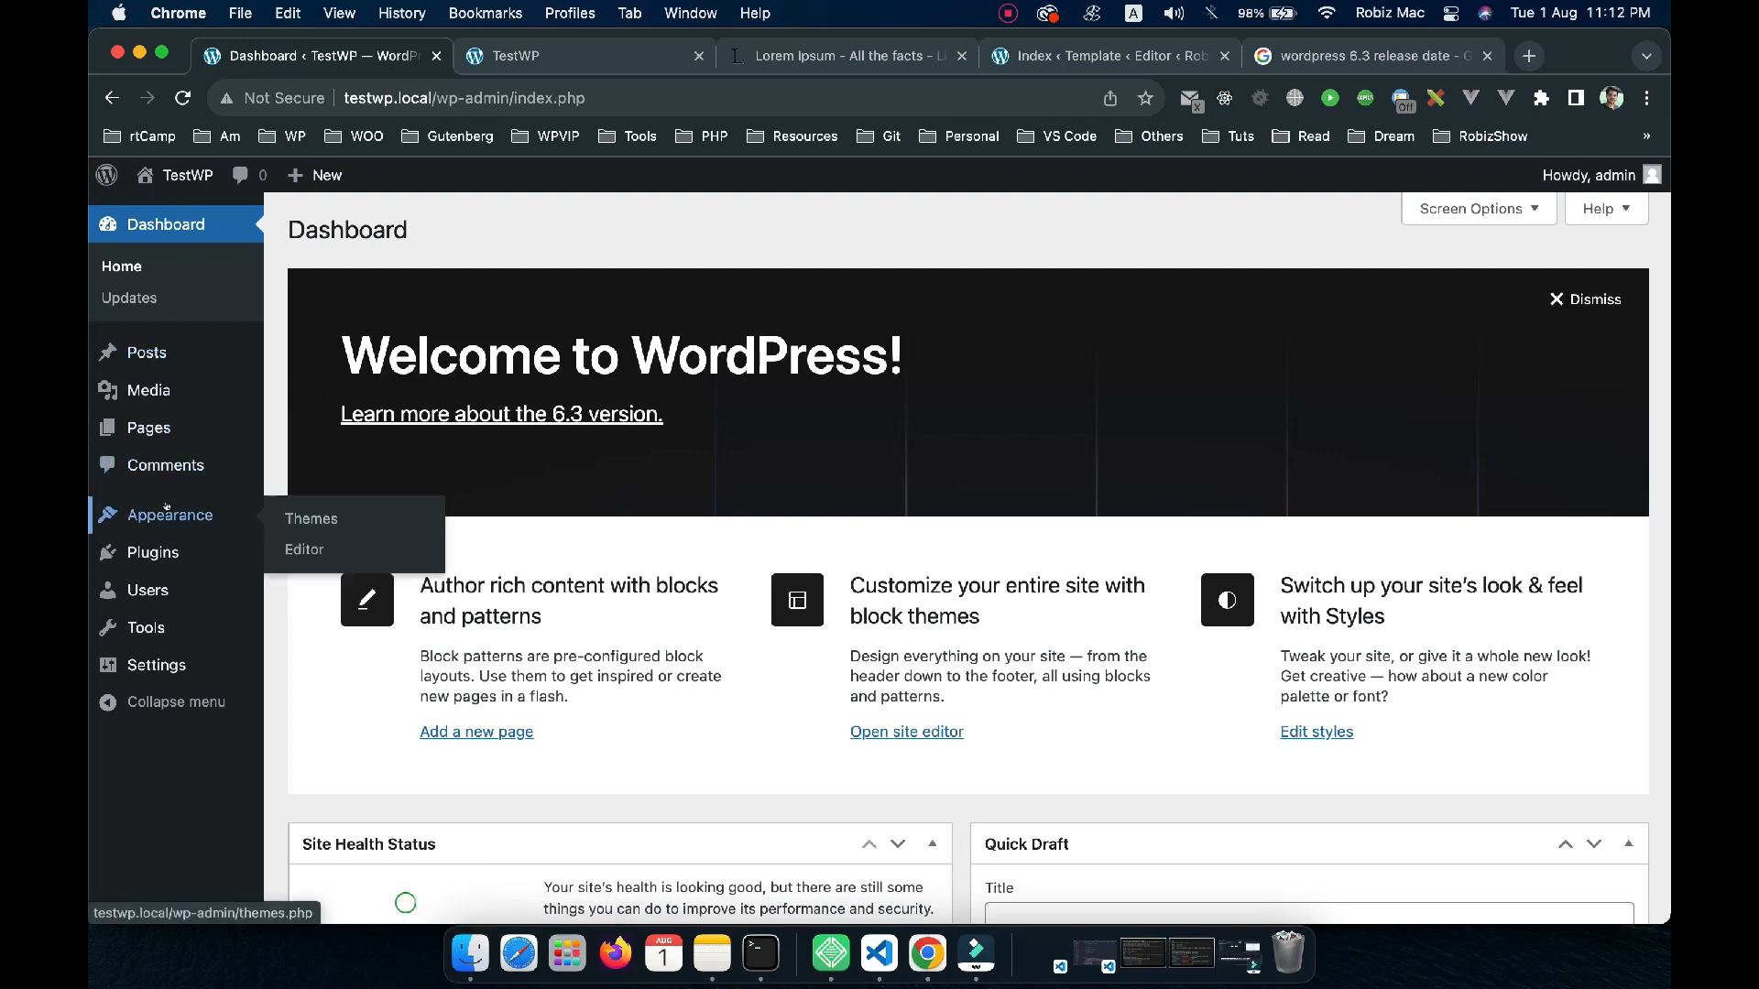
pyautogui.click(288, 548)
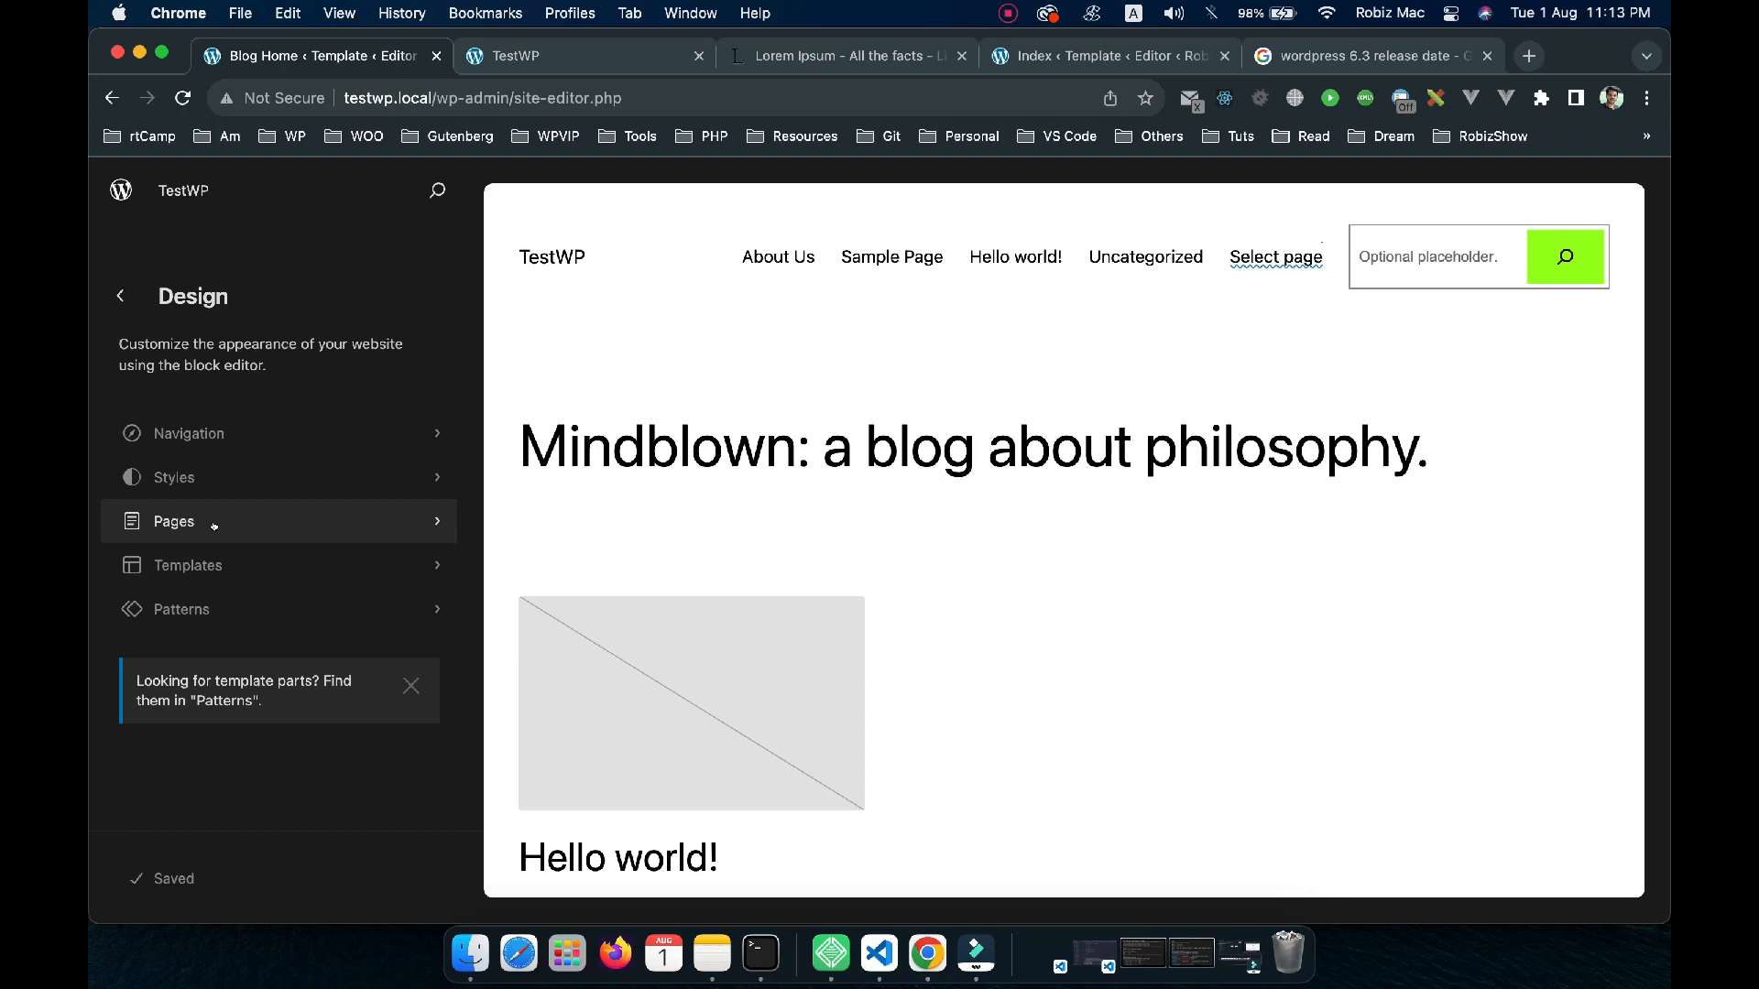
# Open the Templates section, view the Blog Home template's details, and return to the template list
pyautogui.click(231, 565)
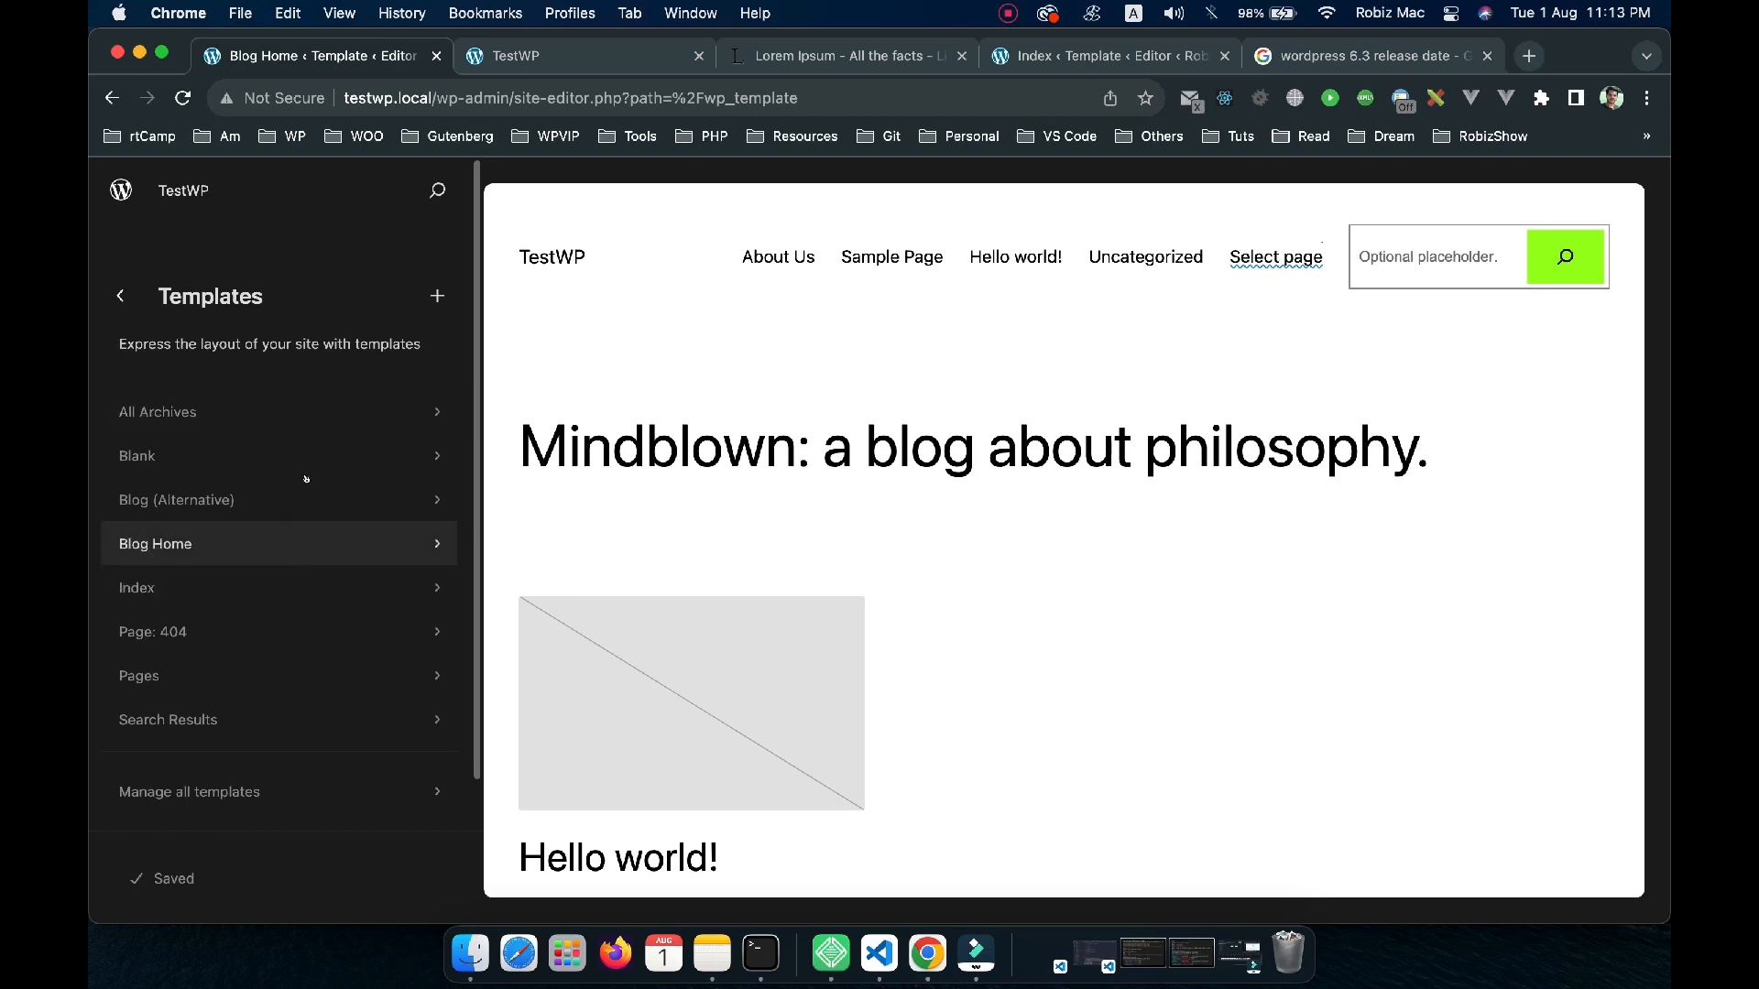
pyautogui.click(272, 544)
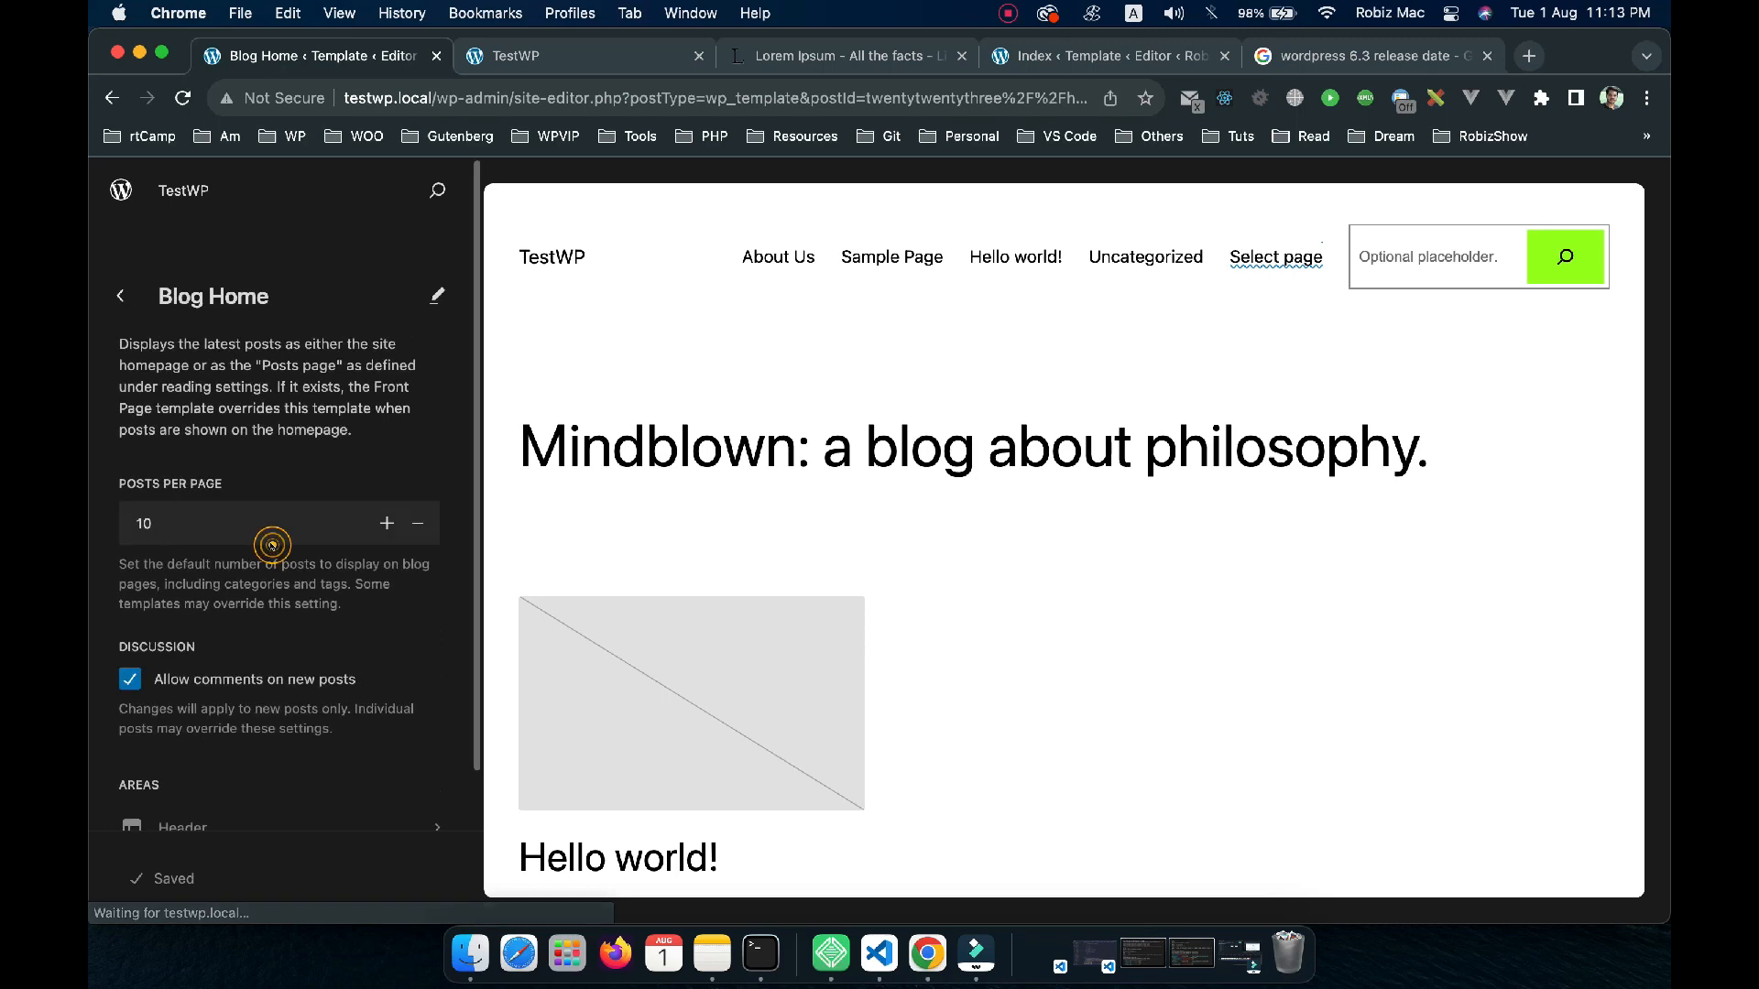
pyautogui.click(121, 295)
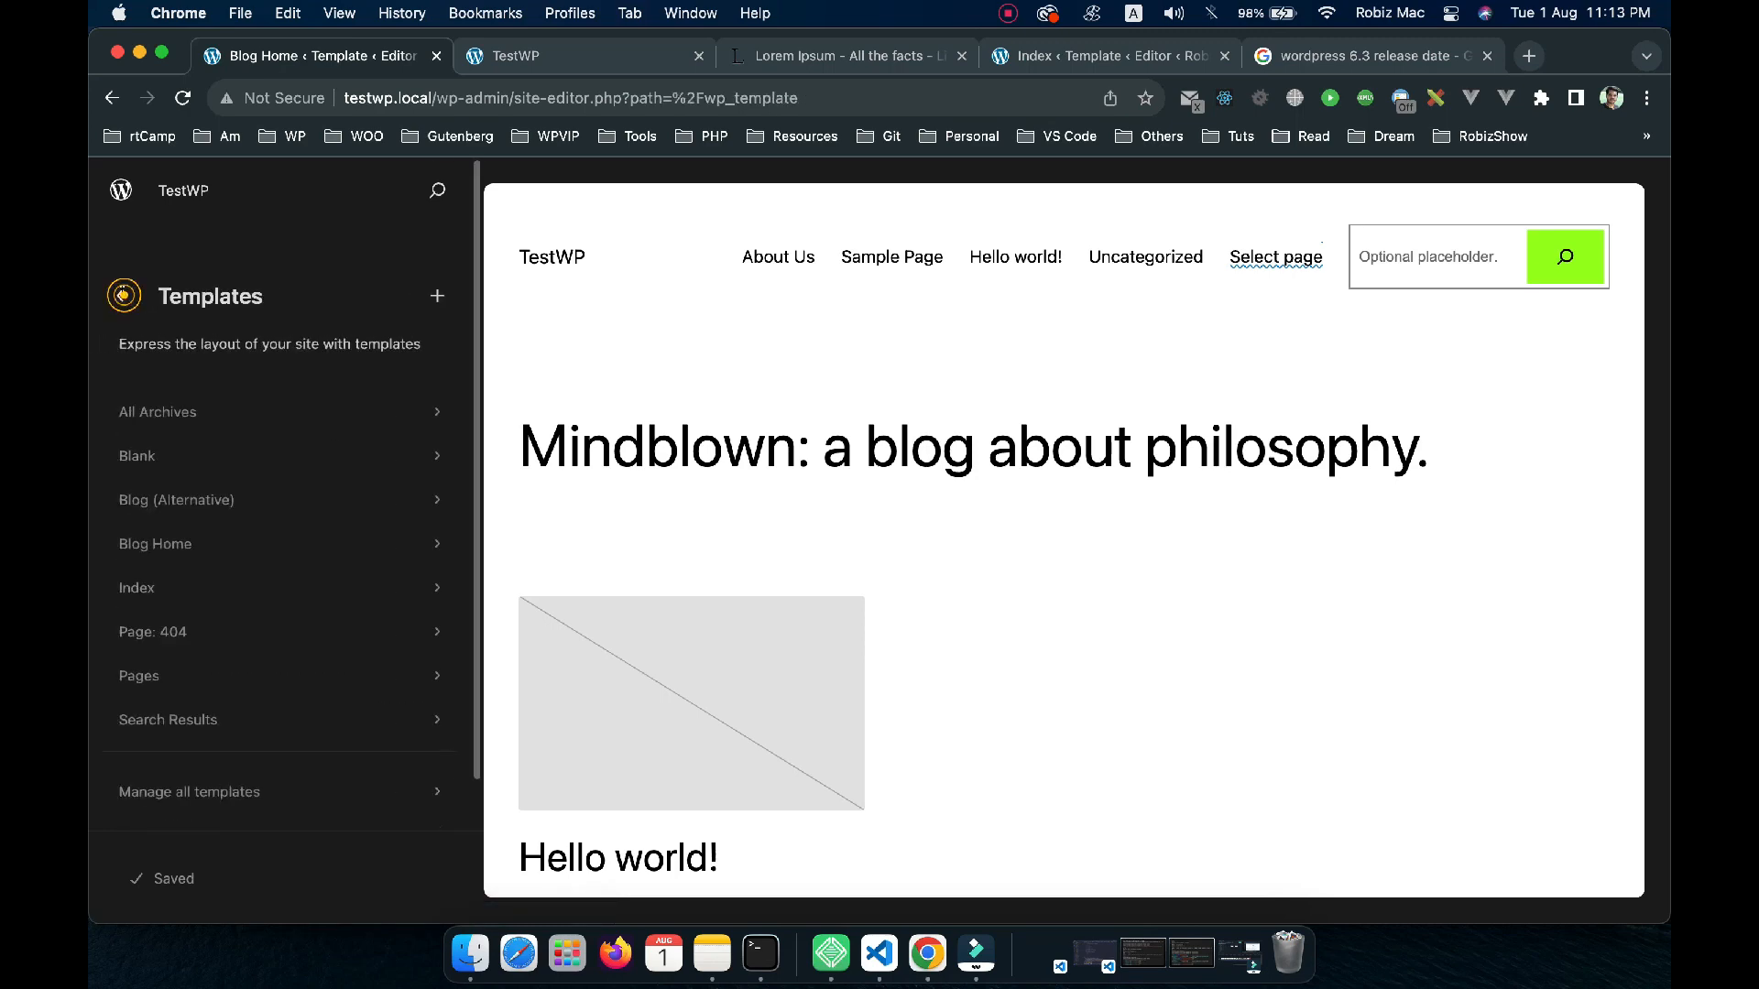
# Open the Pages template's details and look through its preview, including the content and comments areas
pyautogui.click(199, 676)
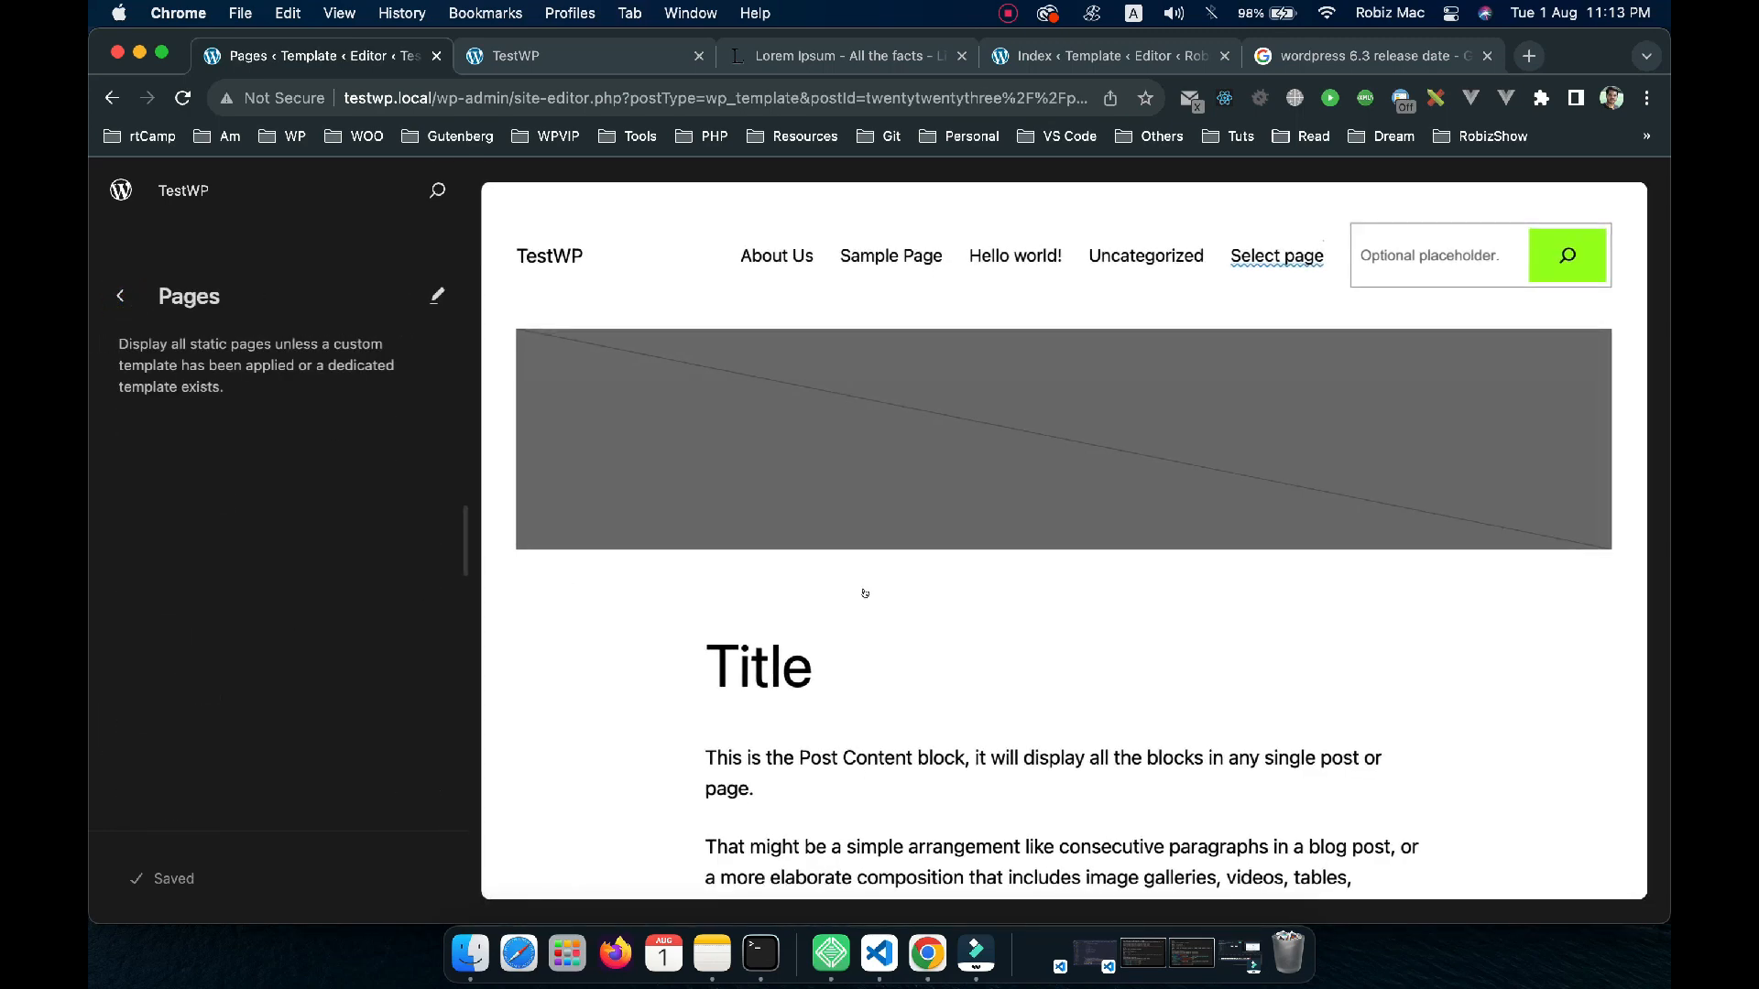
pyautogui.scroll(-10, 864, 589)
pyautogui.scroll(6, 863, 592)
pyautogui.scroll(-10, 864, 591)
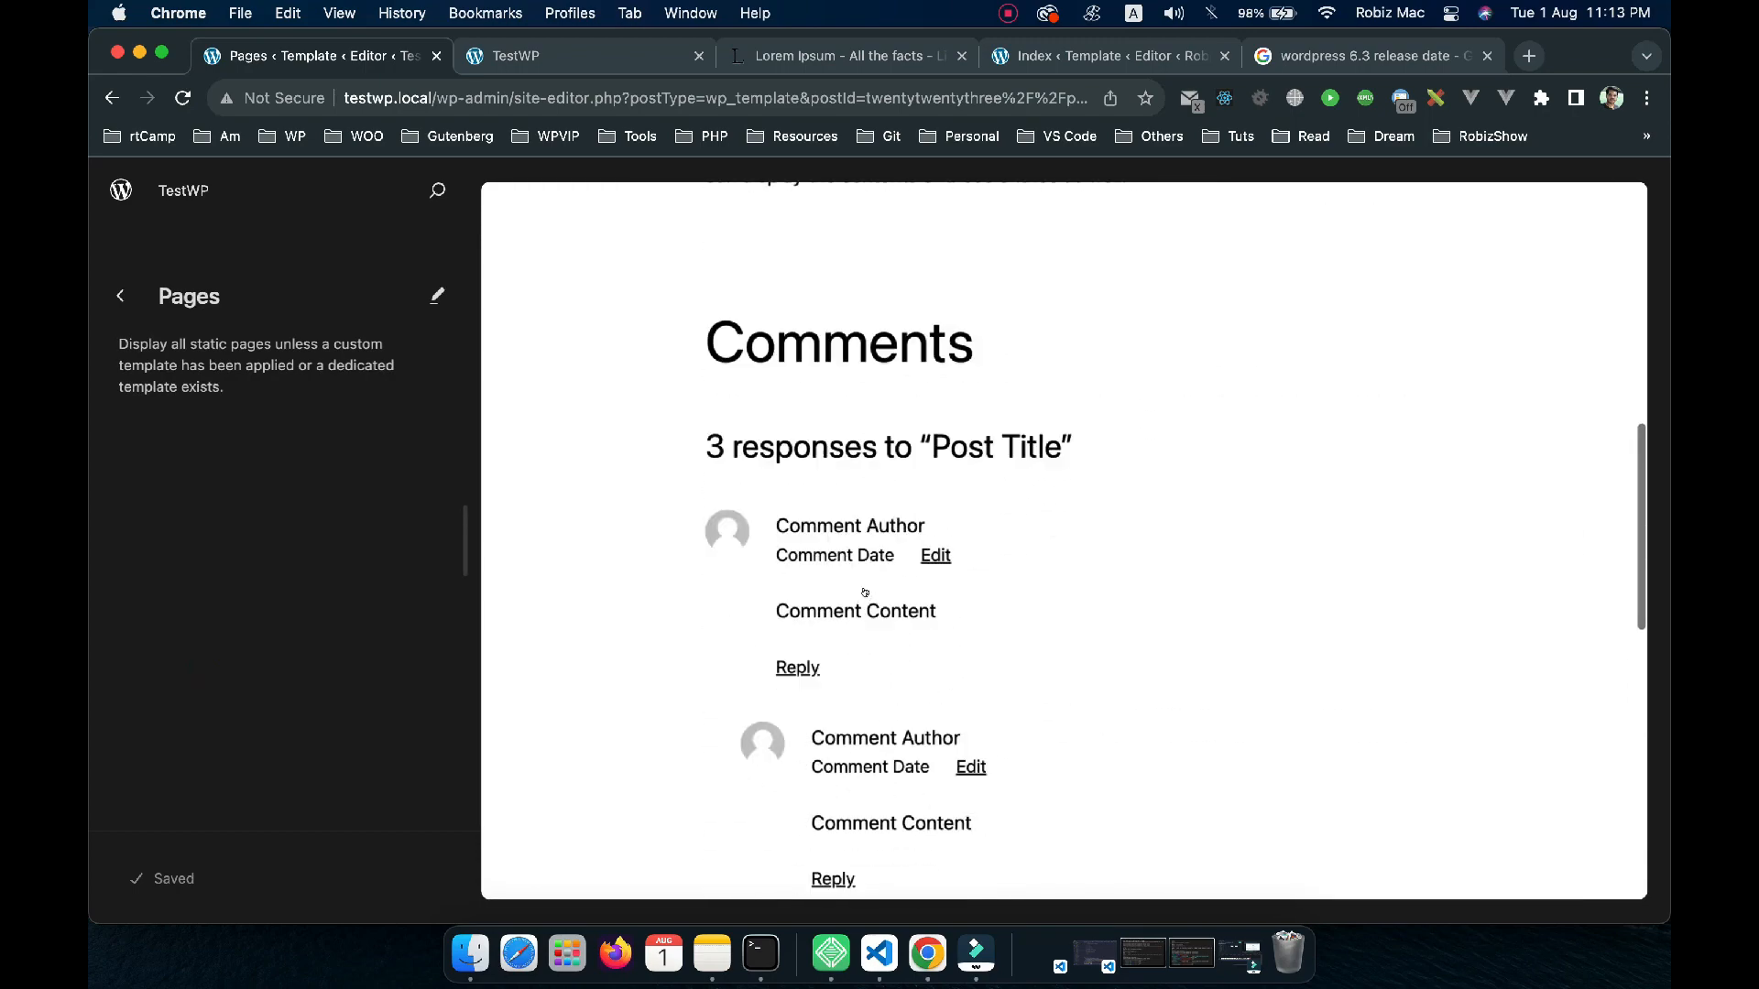
pyautogui.scroll(15, 864, 592)
# Open the Pages template for editing and examine its layout from the header down to the comment form
pyautogui.click(499, 342)
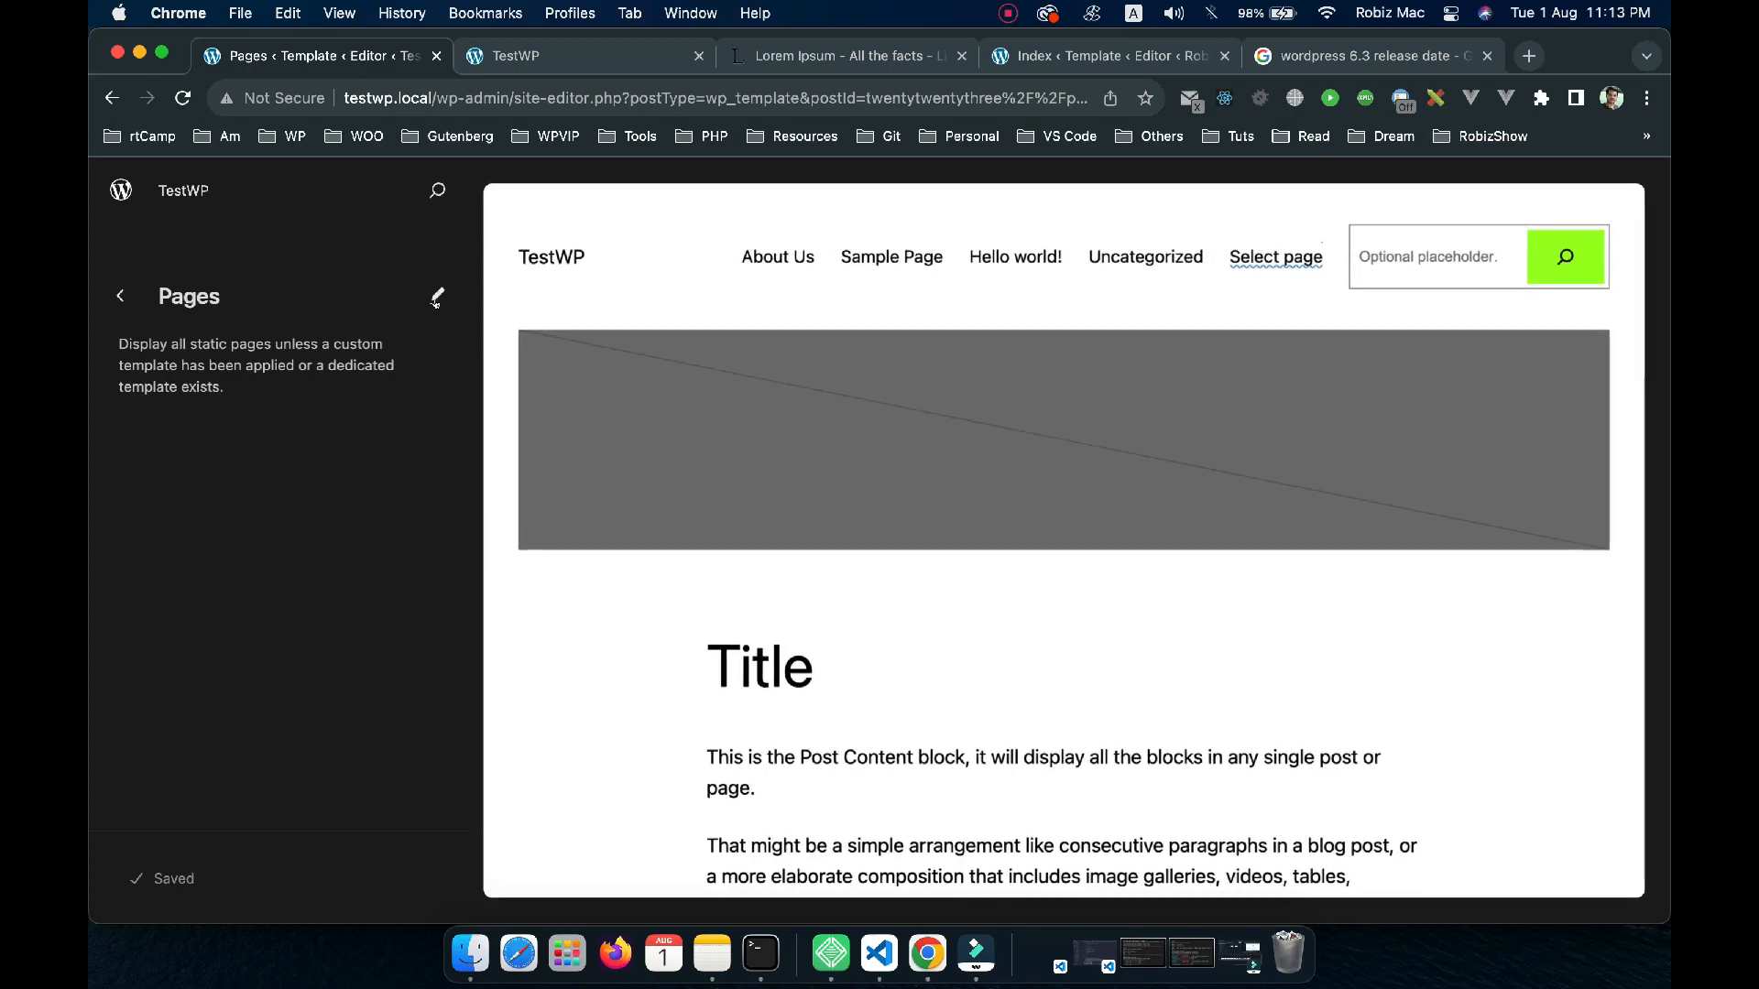
pyautogui.scroll(-10, 687, 577)
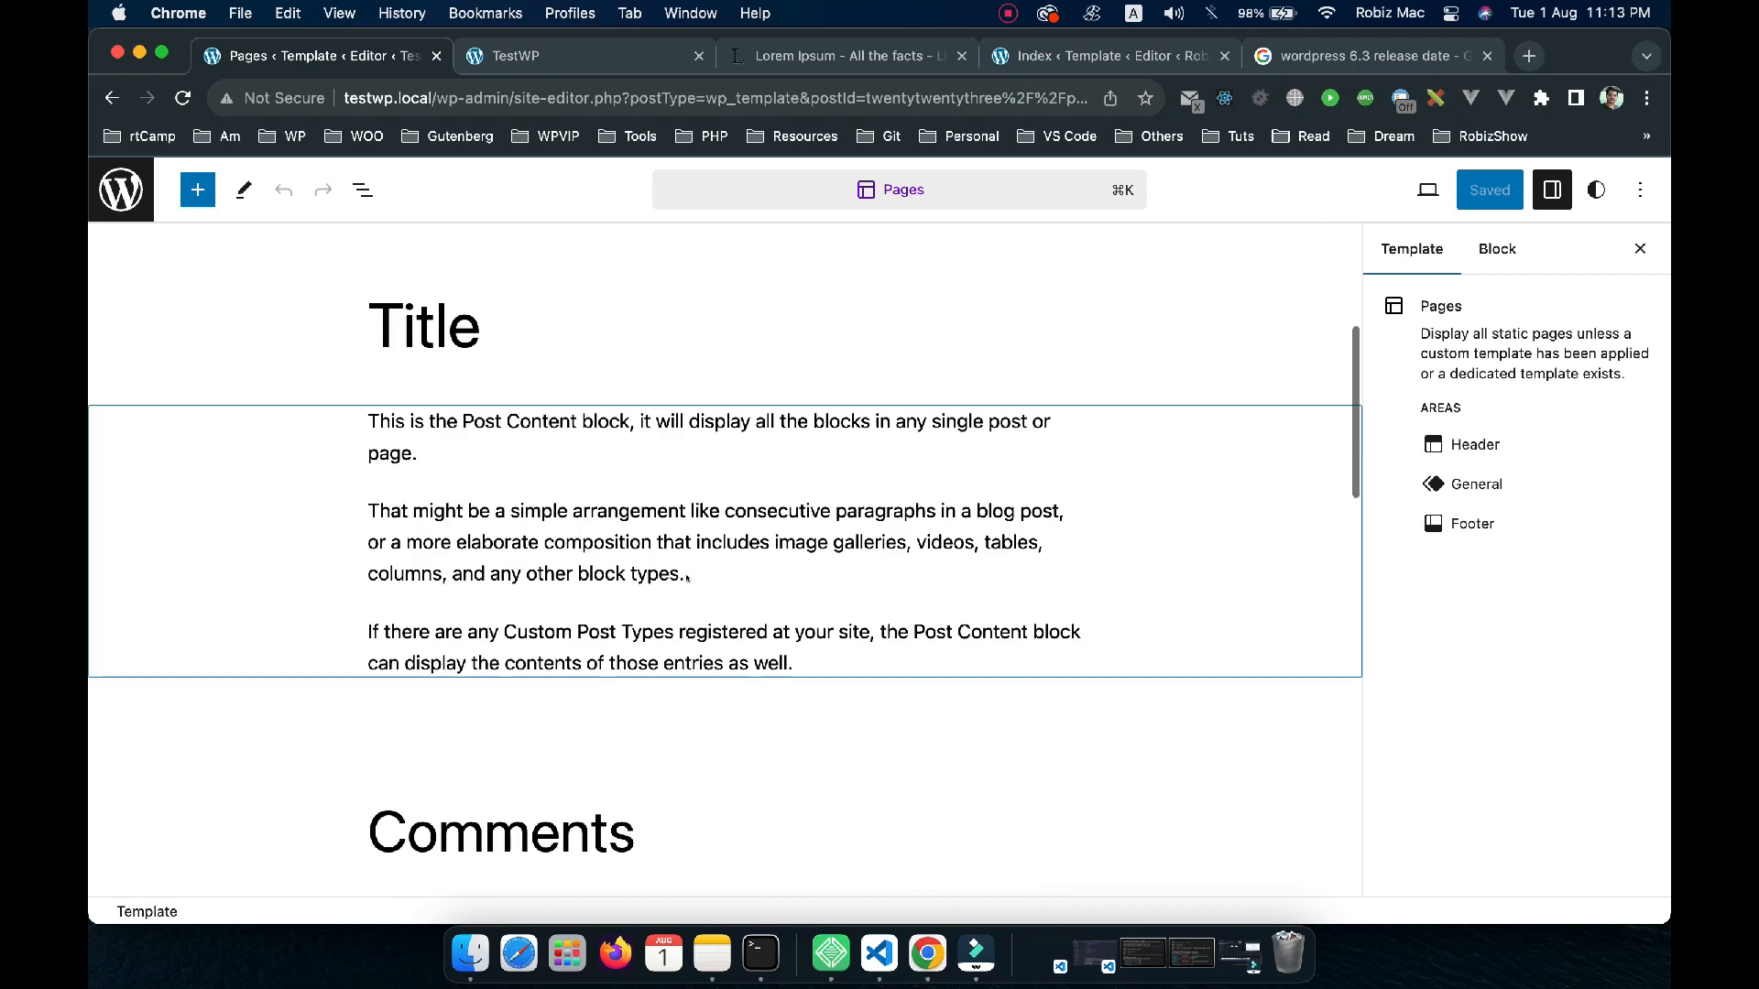
pyautogui.scroll(10, 687, 577)
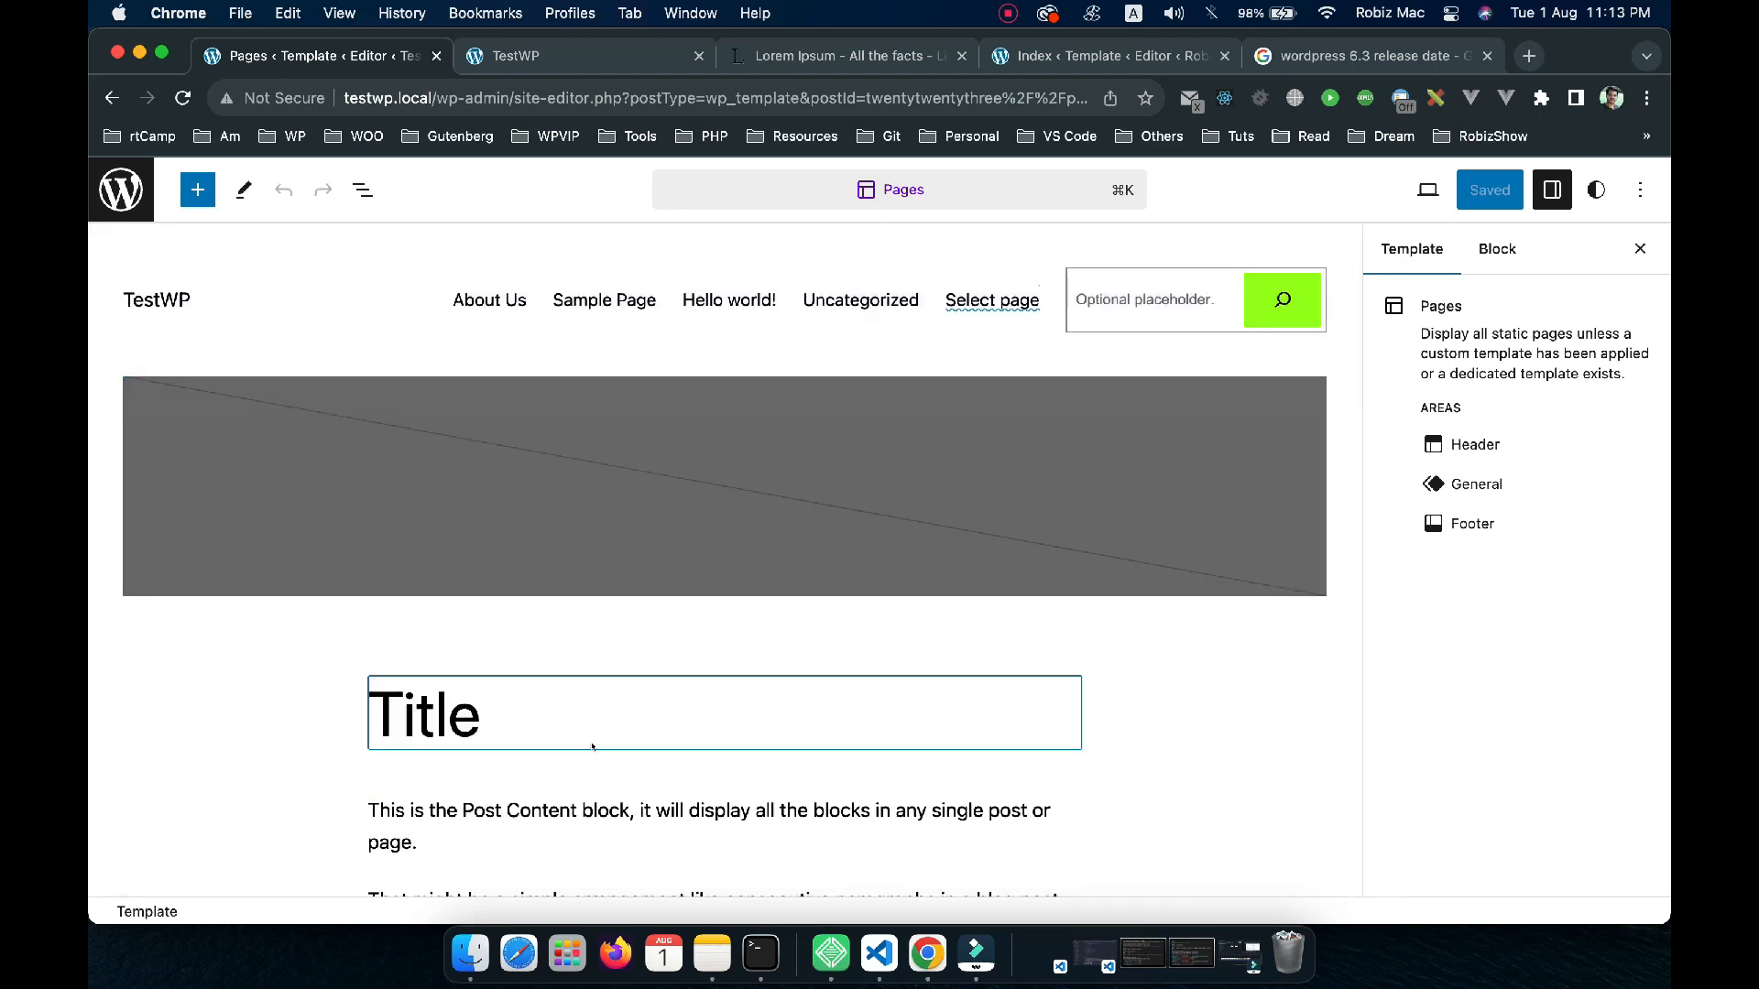
pyautogui.scroll(-15, 591, 747)
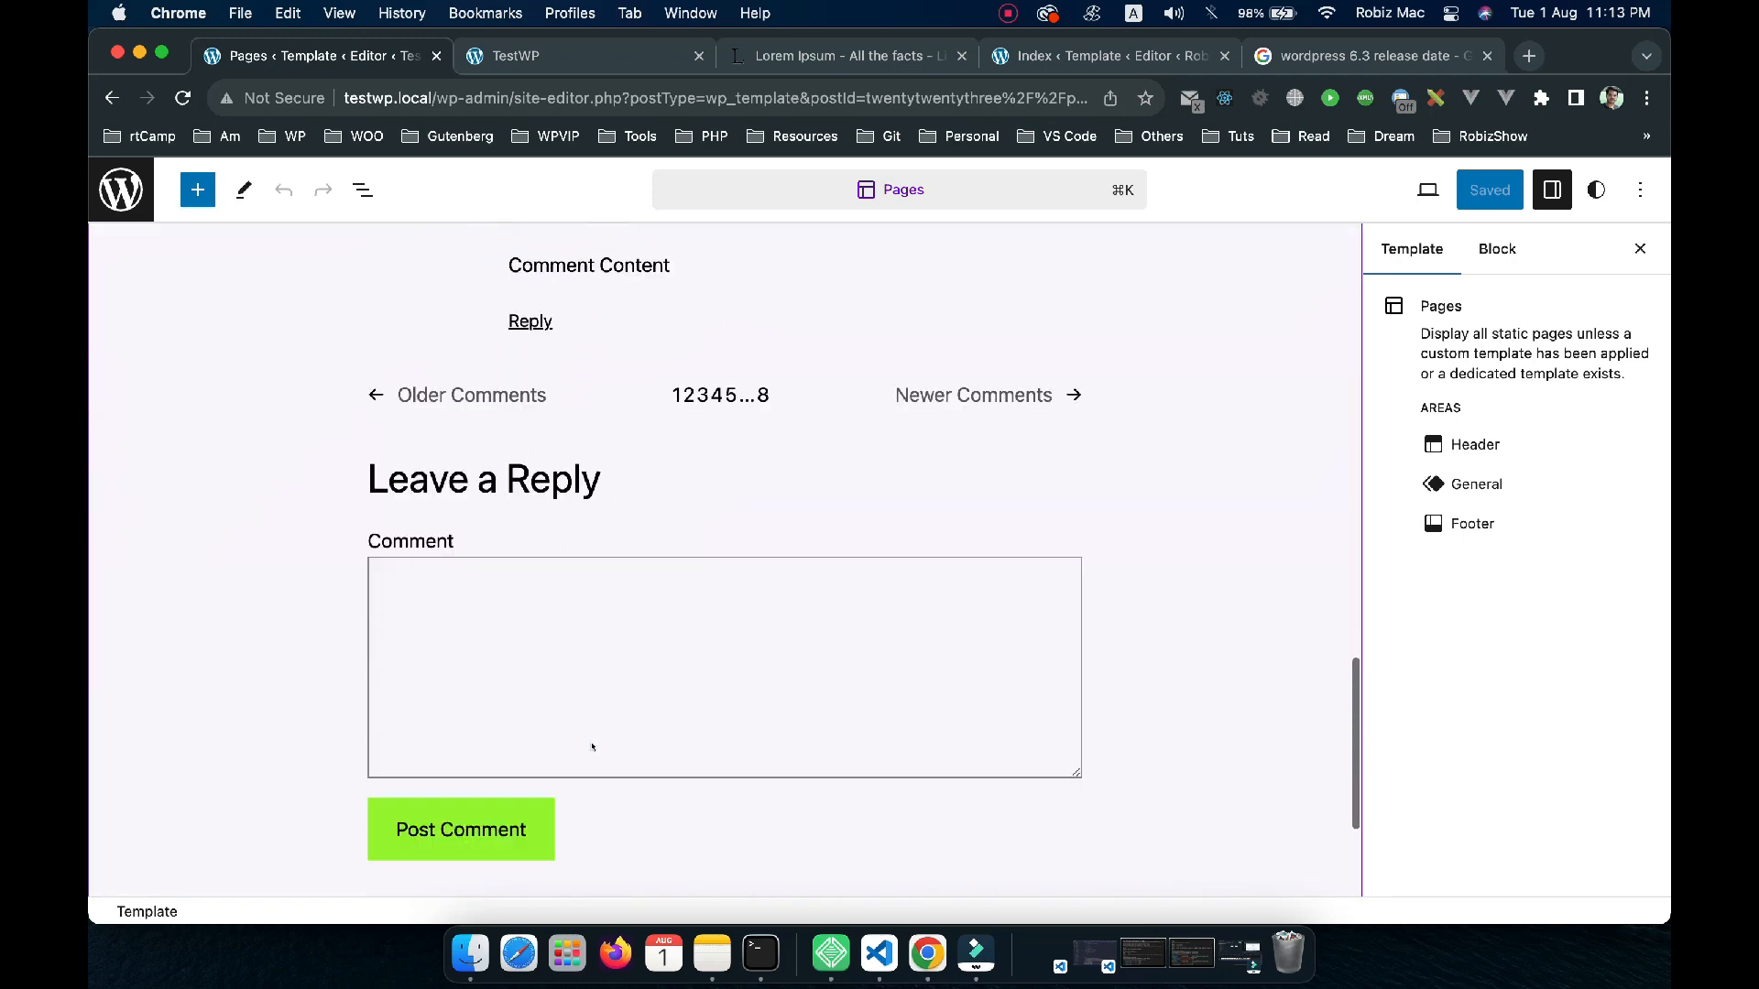
pyautogui.scroll(12, 592, 747)
pyautogui.scroll(2, 592, 746)
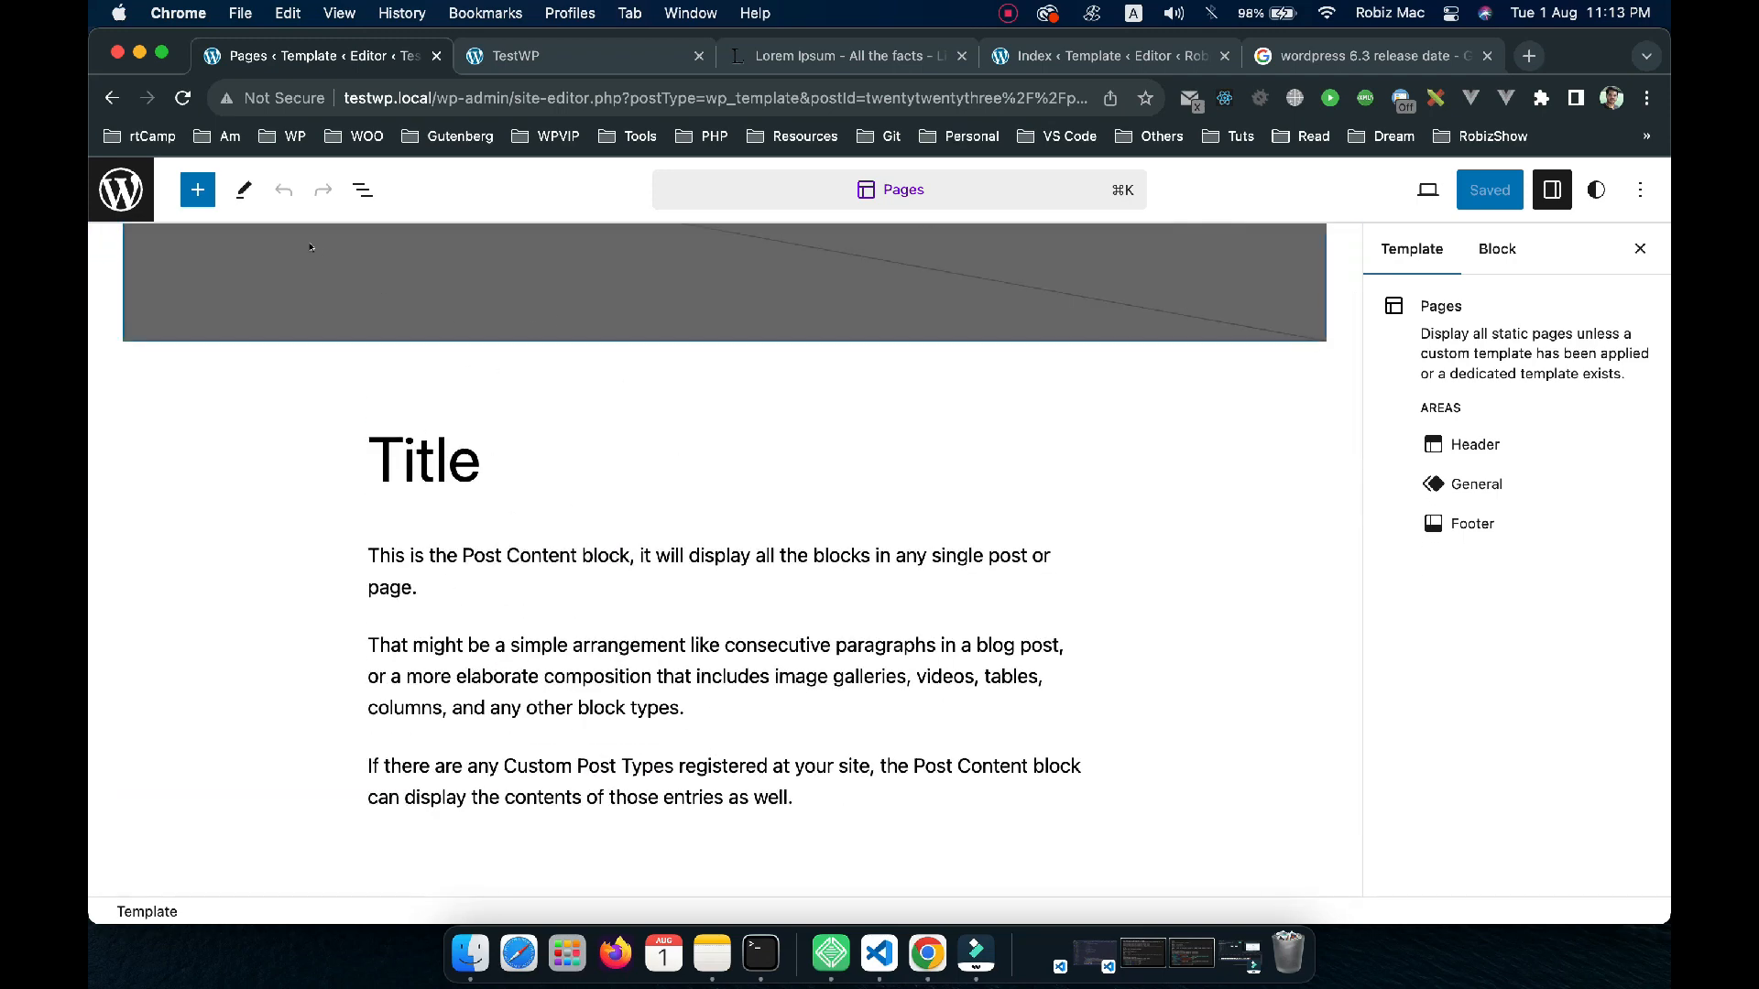
# Leave the Pages template's editing canvas and go back through the template list to the Design overview
pyautogui.click(124, 196)
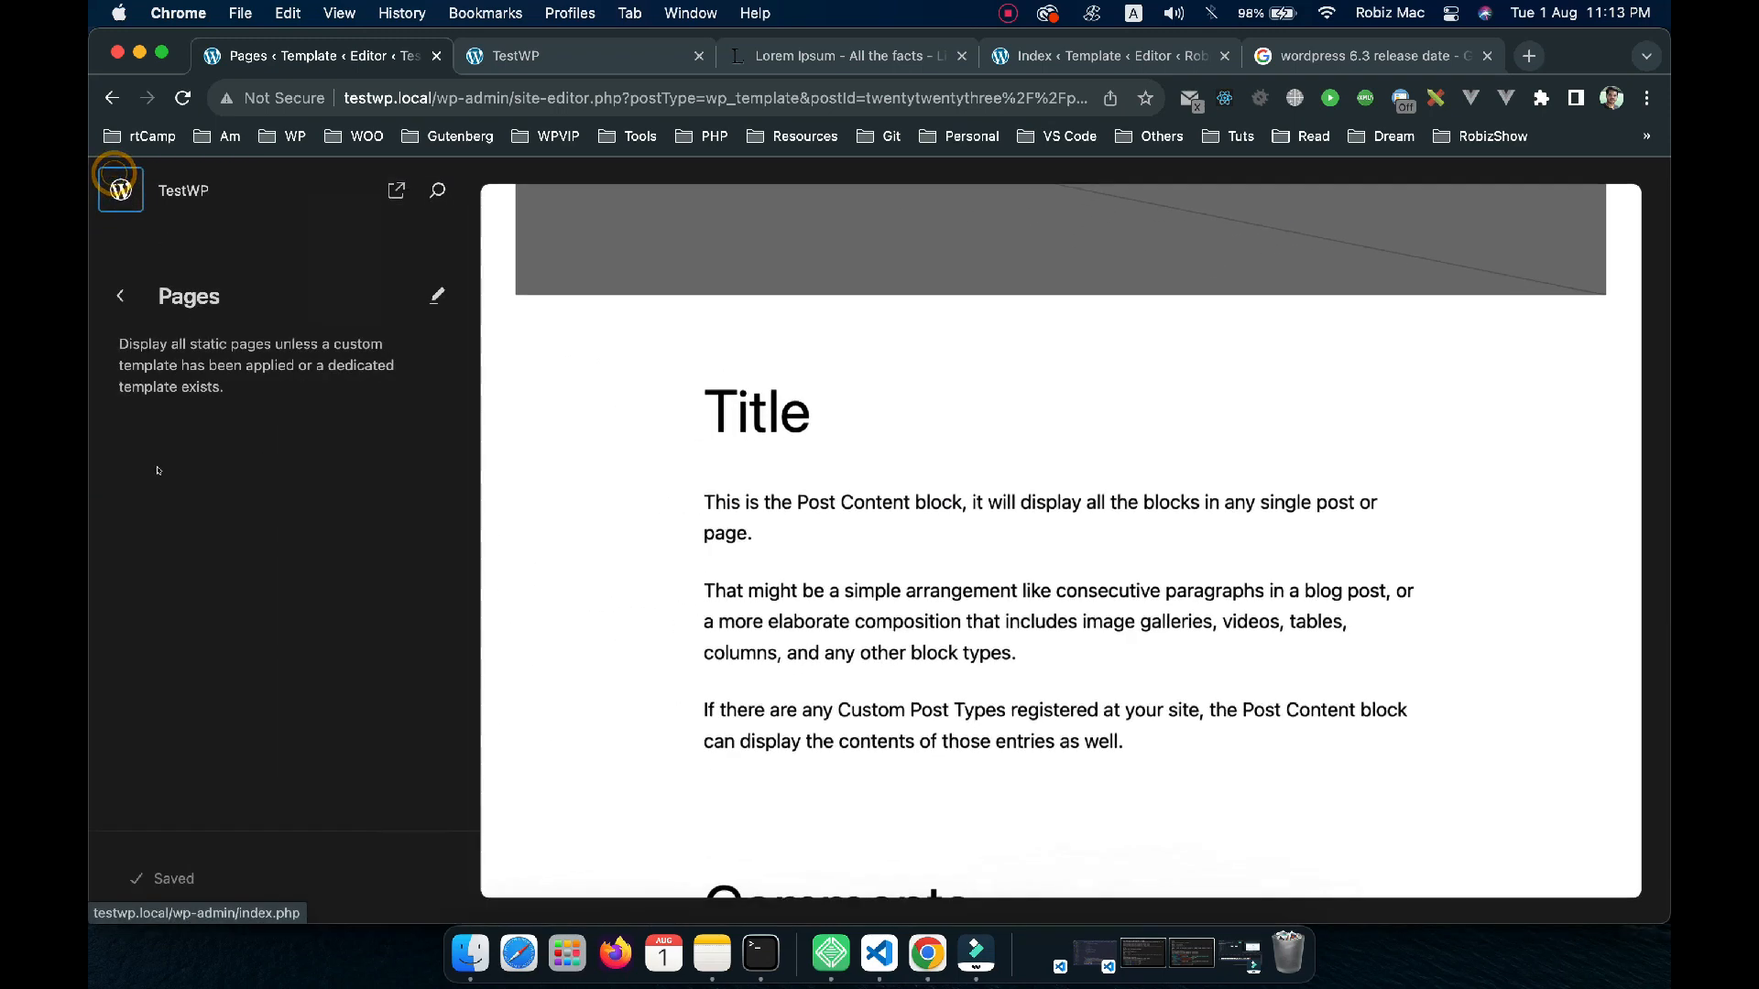
pyautogui.click(119, 287)
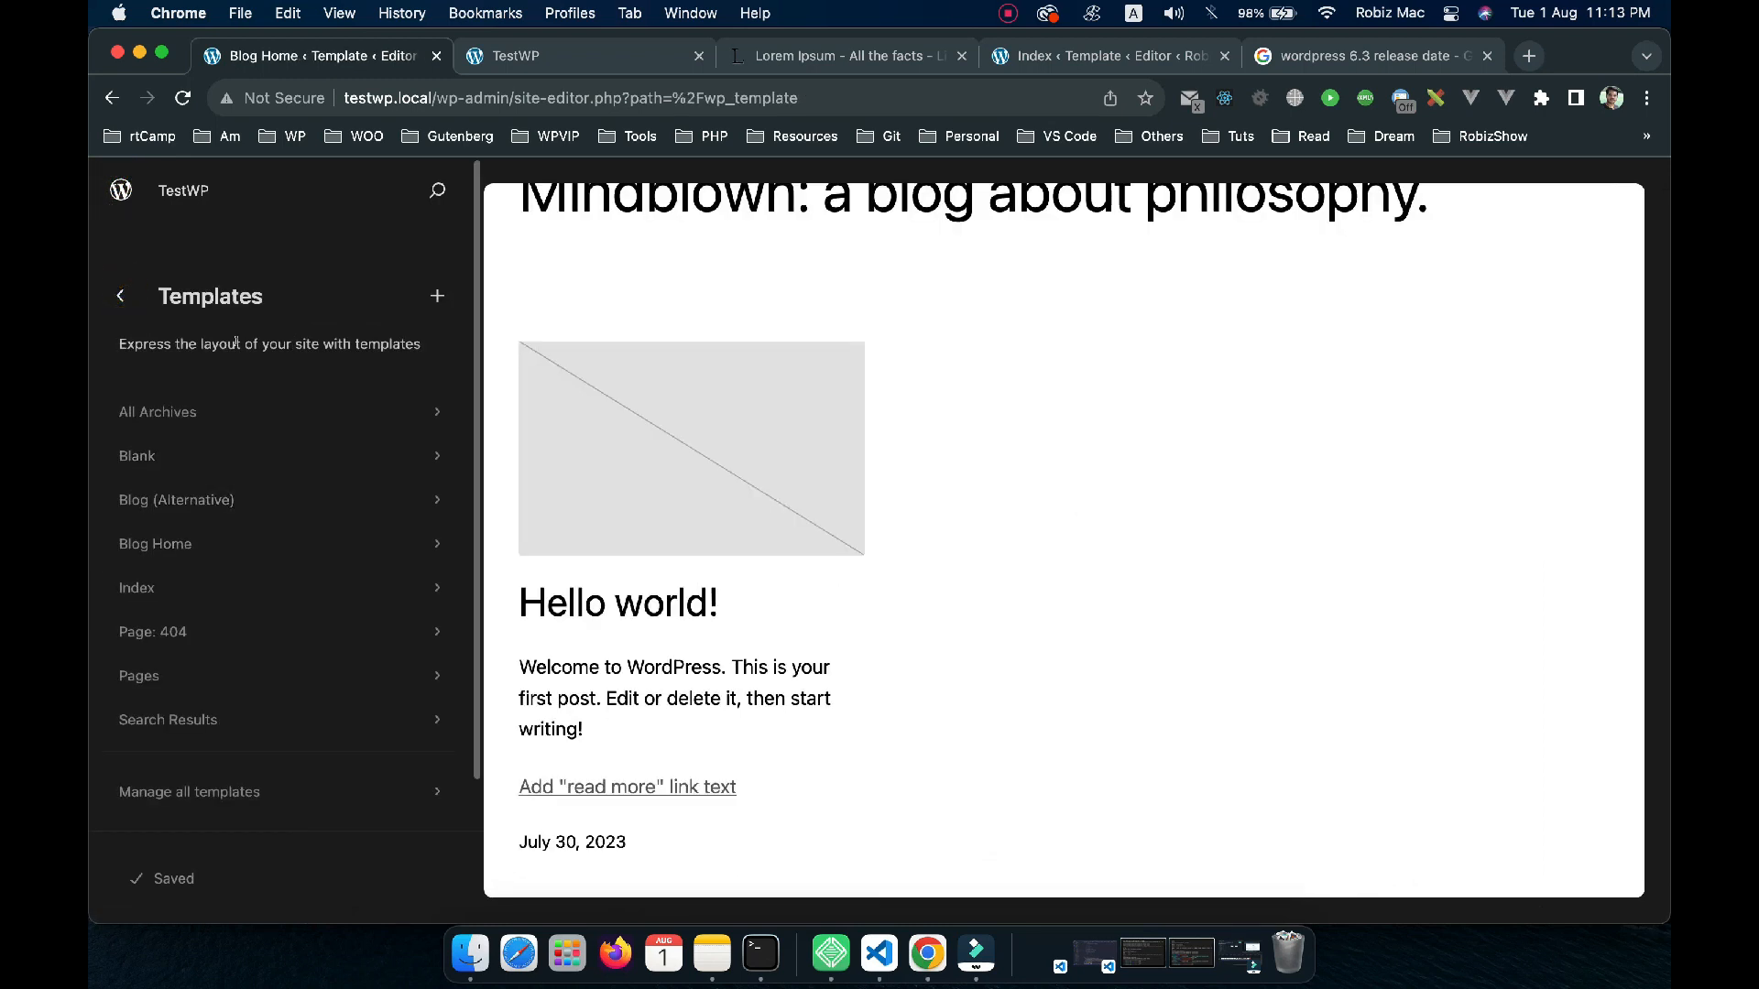
pyautogui.click(121, 295)
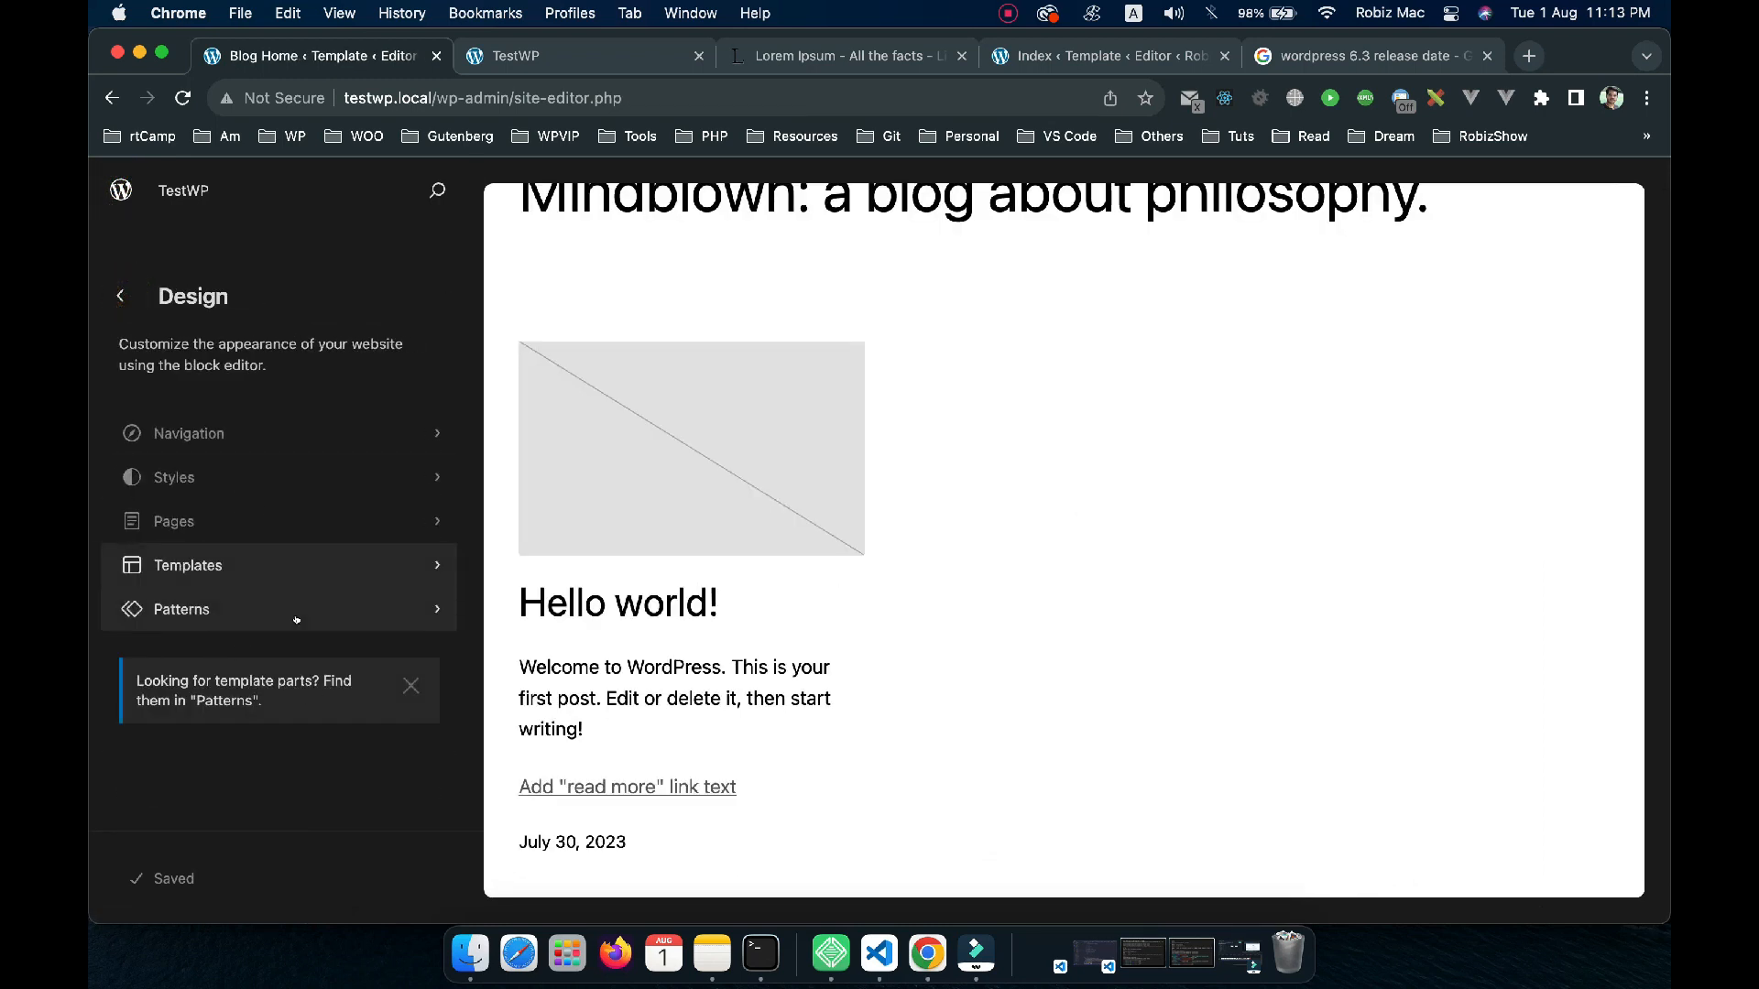
# Open the Patterns section, look through the Header, Footer and General template parts, and return to My patterns
pyautogui.click(322, 612)
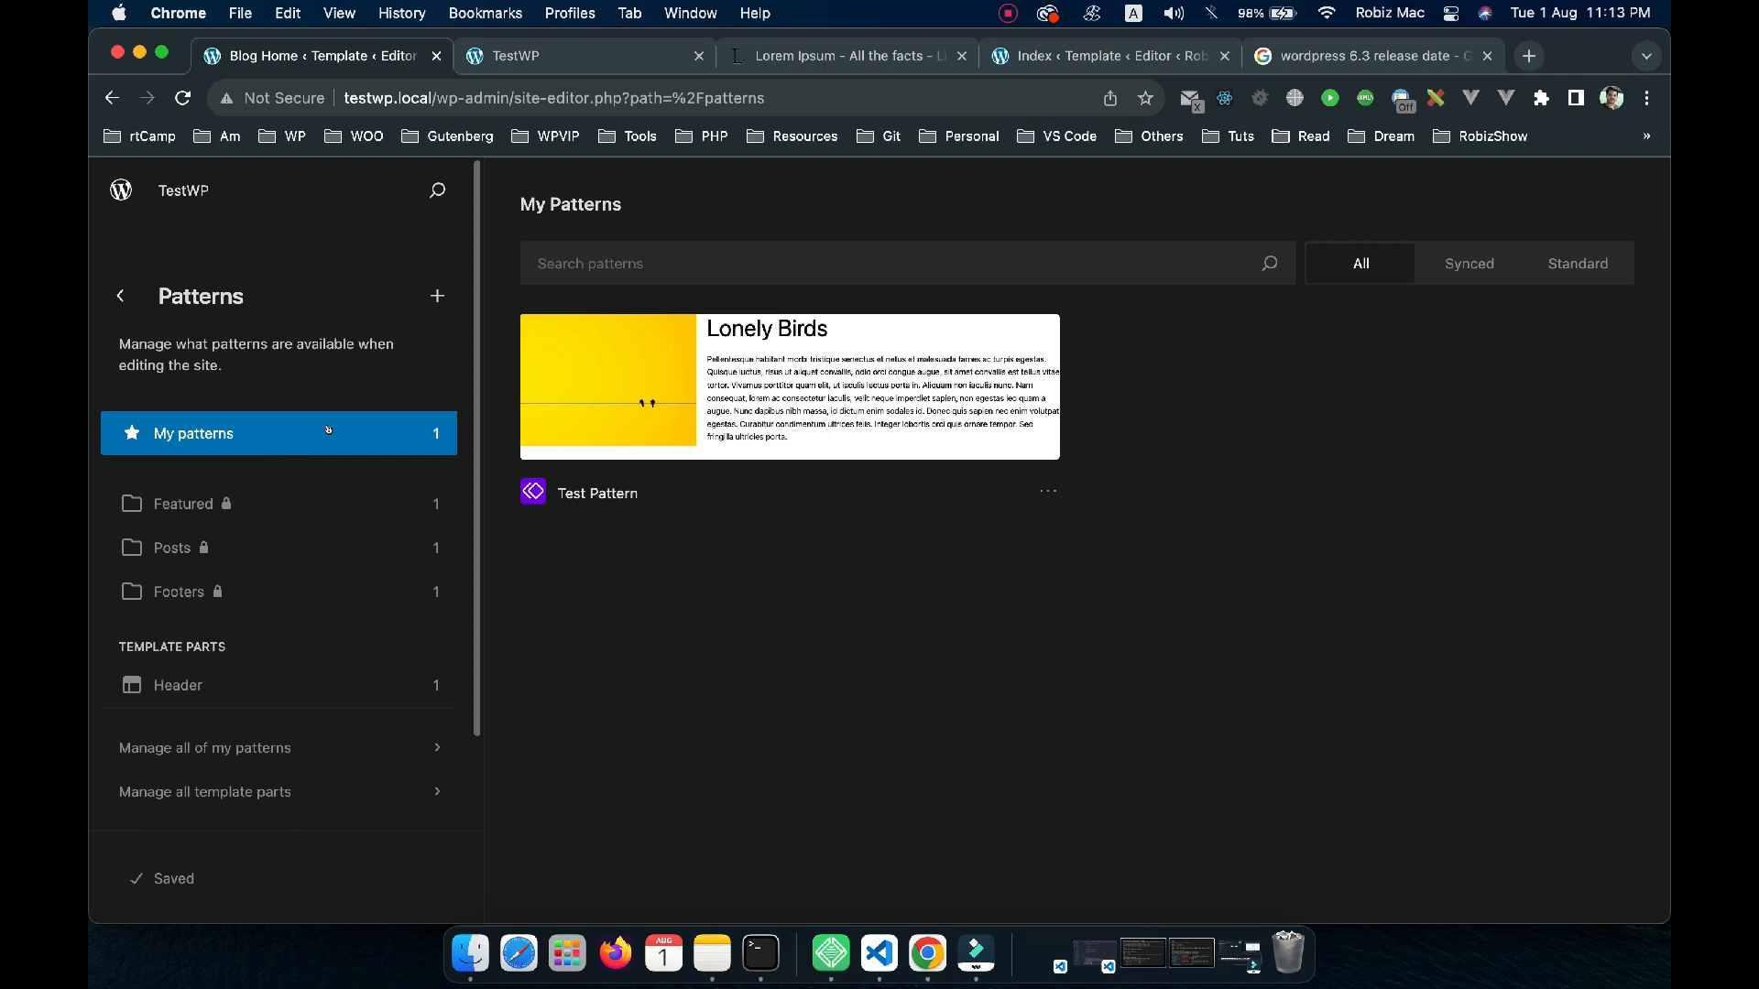
pyautogui.scroll(-2, 275, 513)
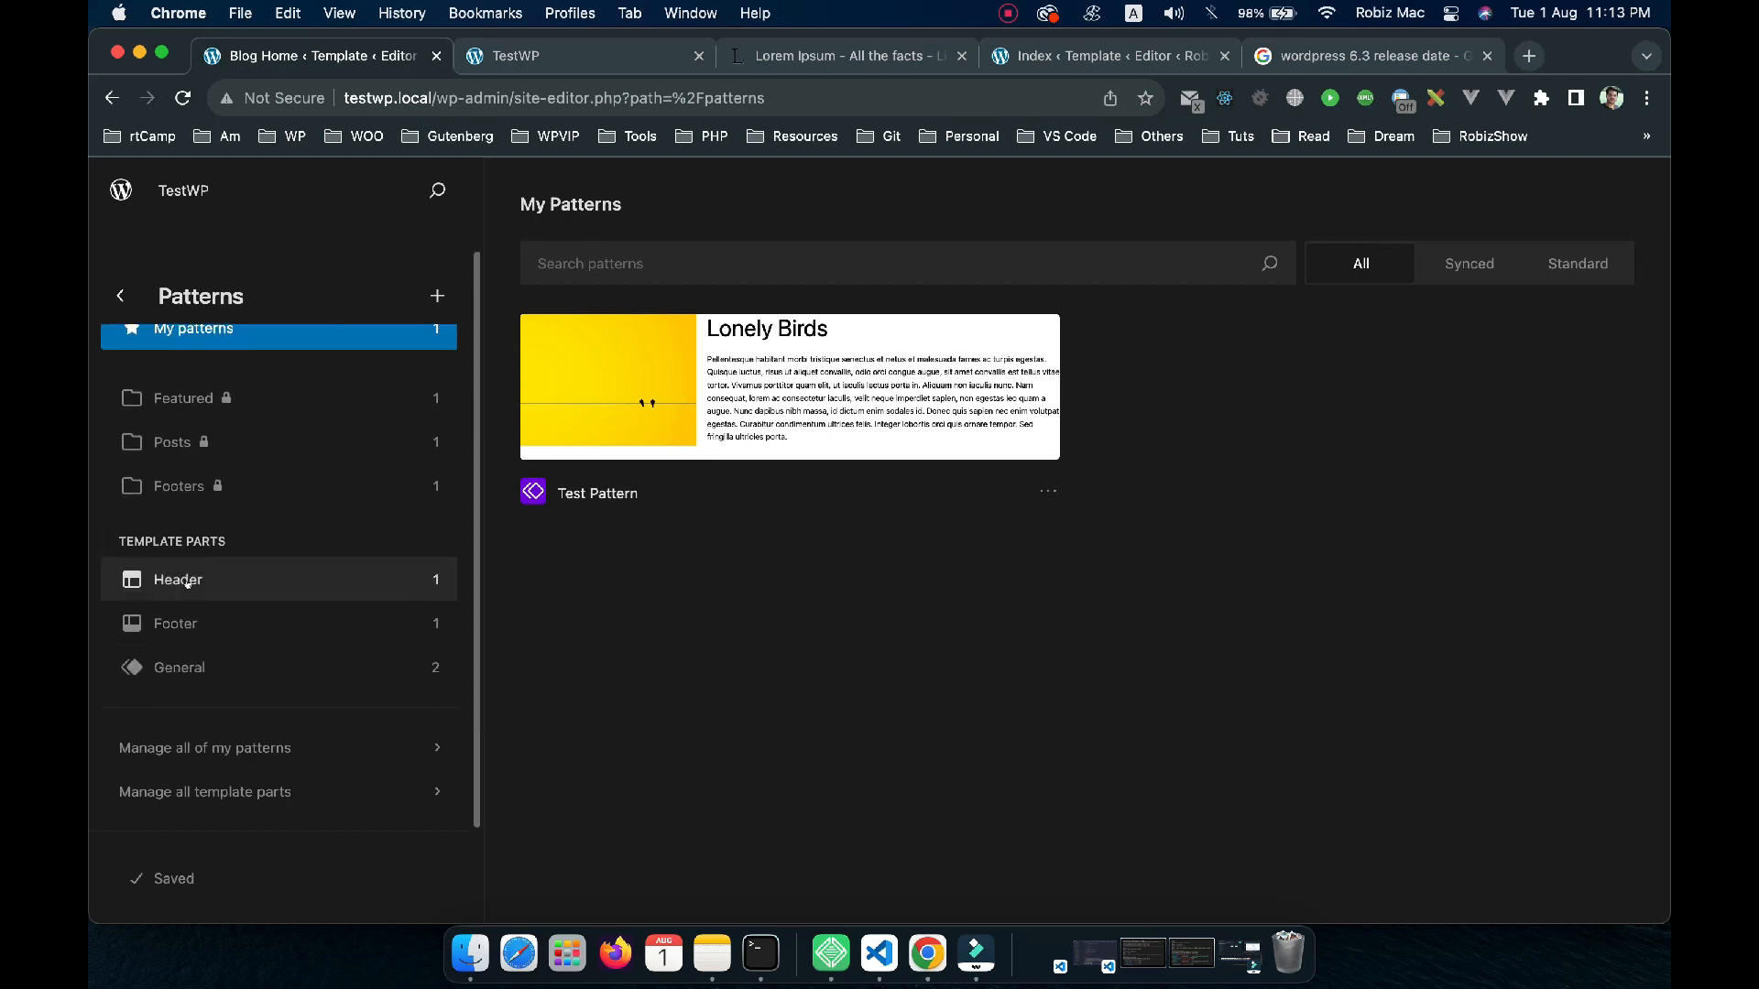
pyautogui.click(209, 579)
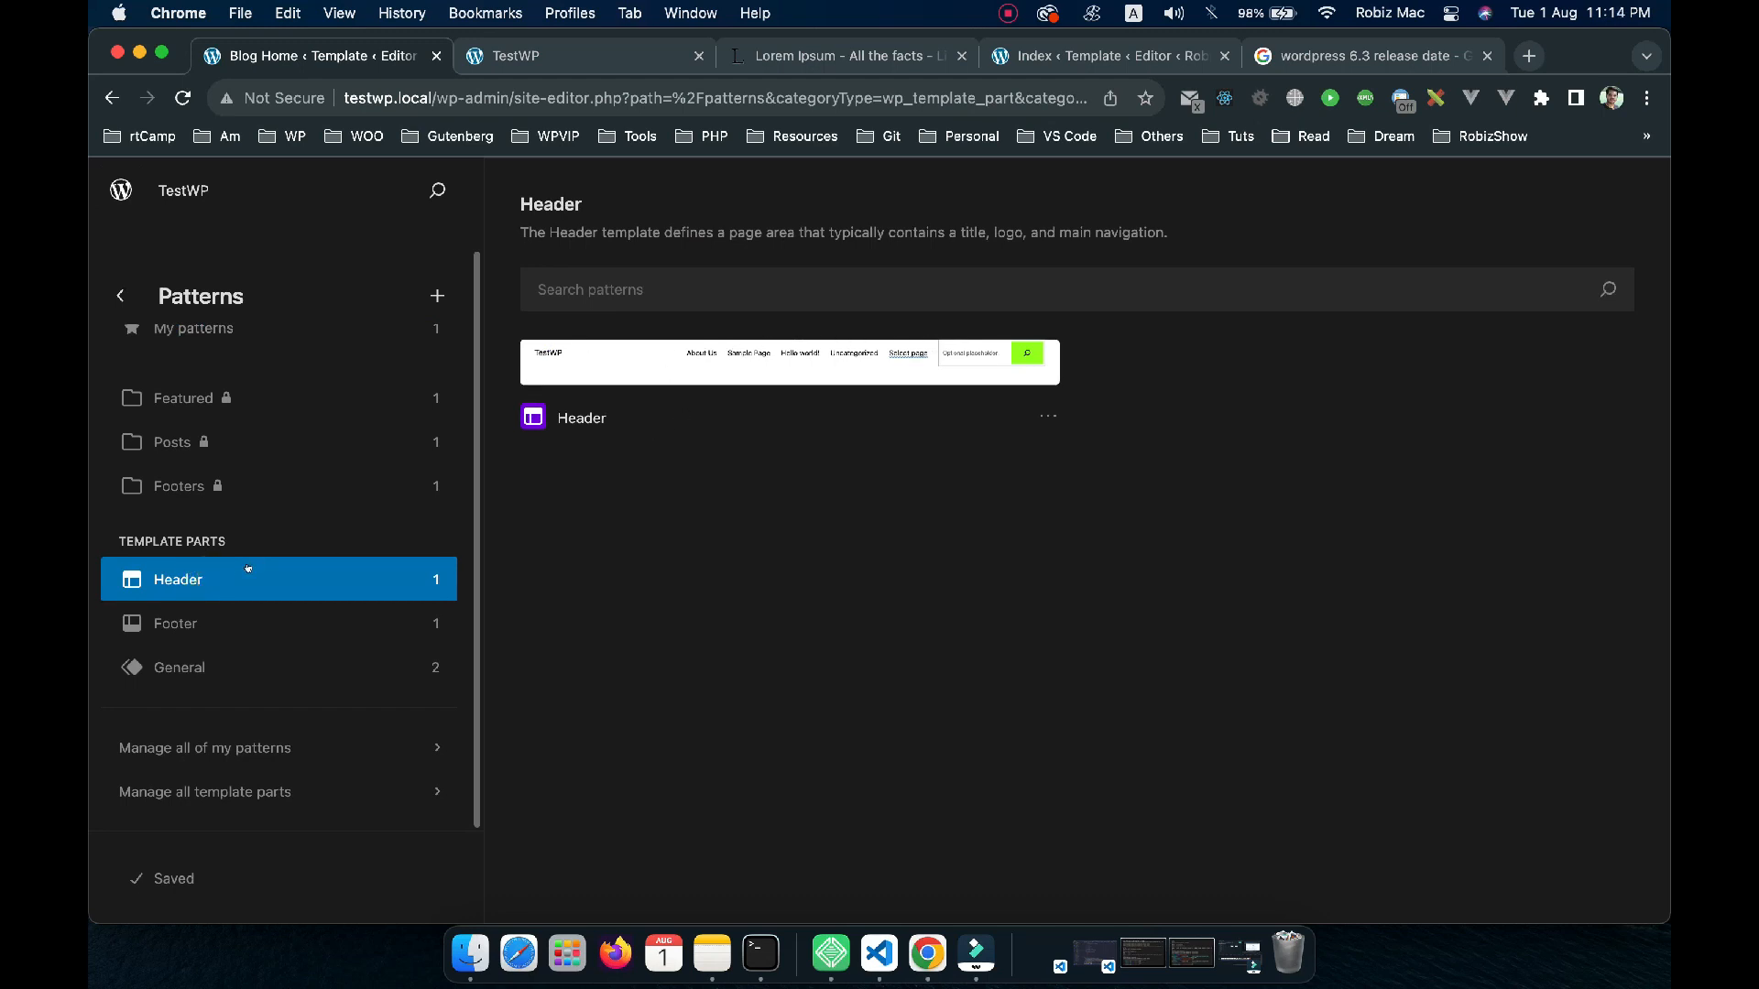
pyautogui.click(195, 622)
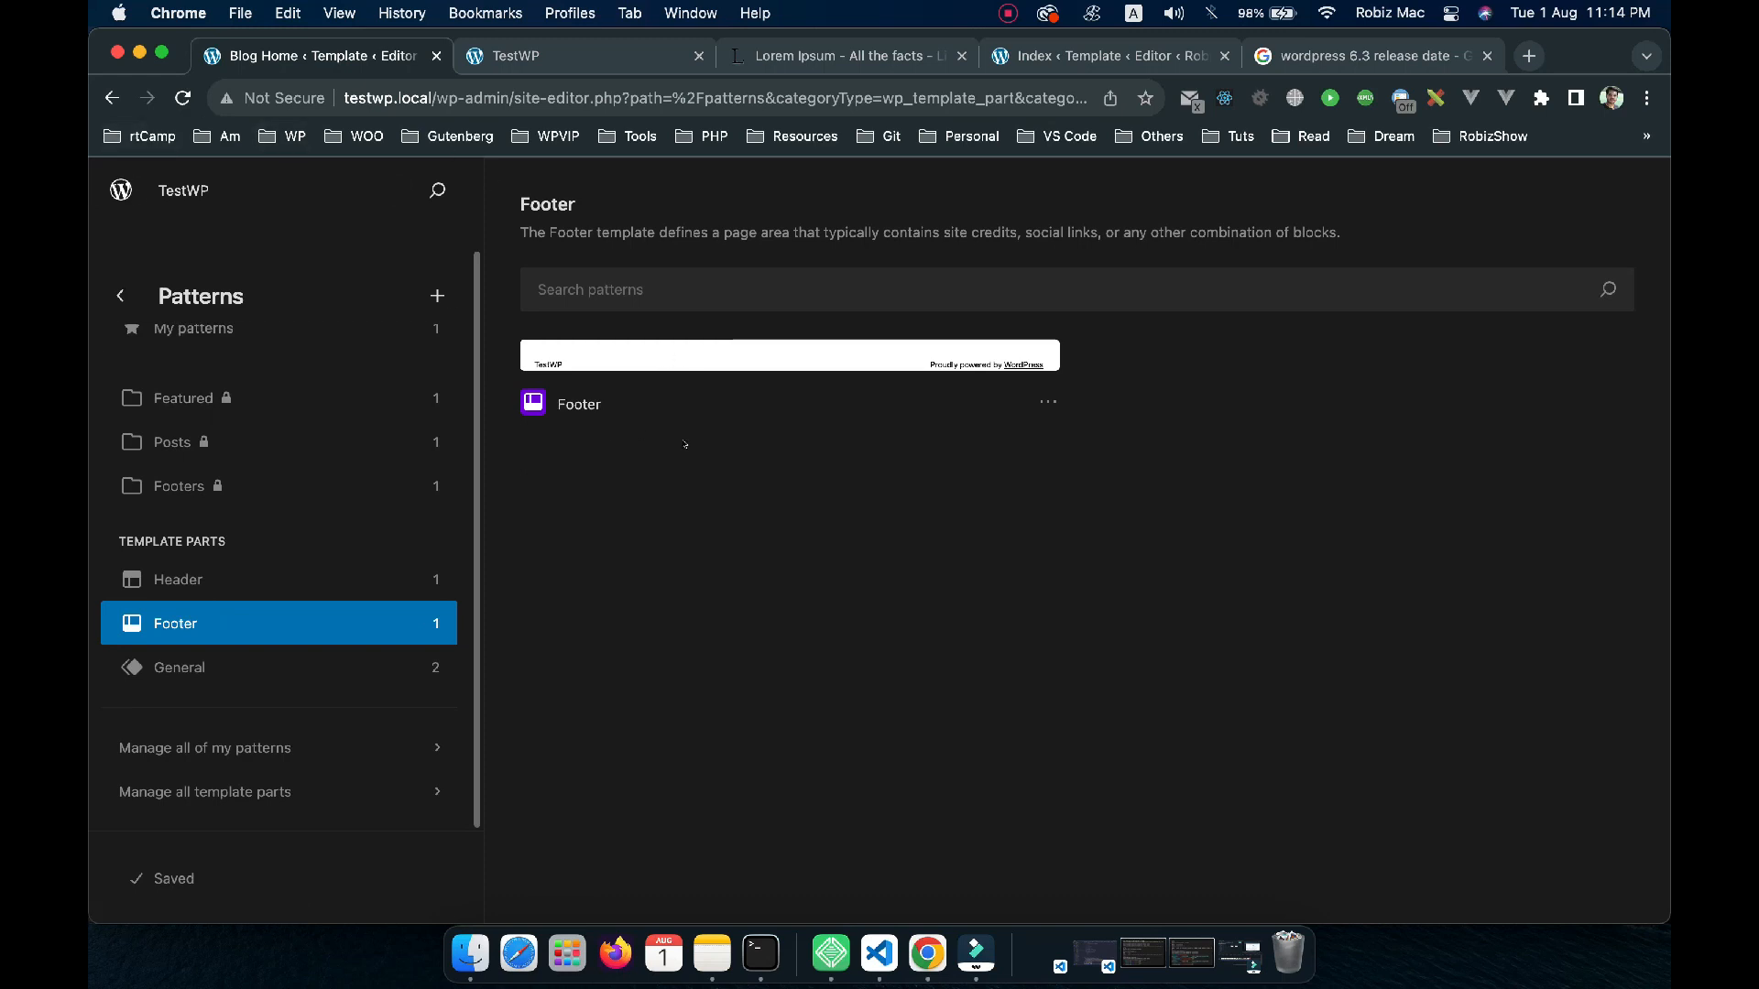
pyautogui.click(213, 667)
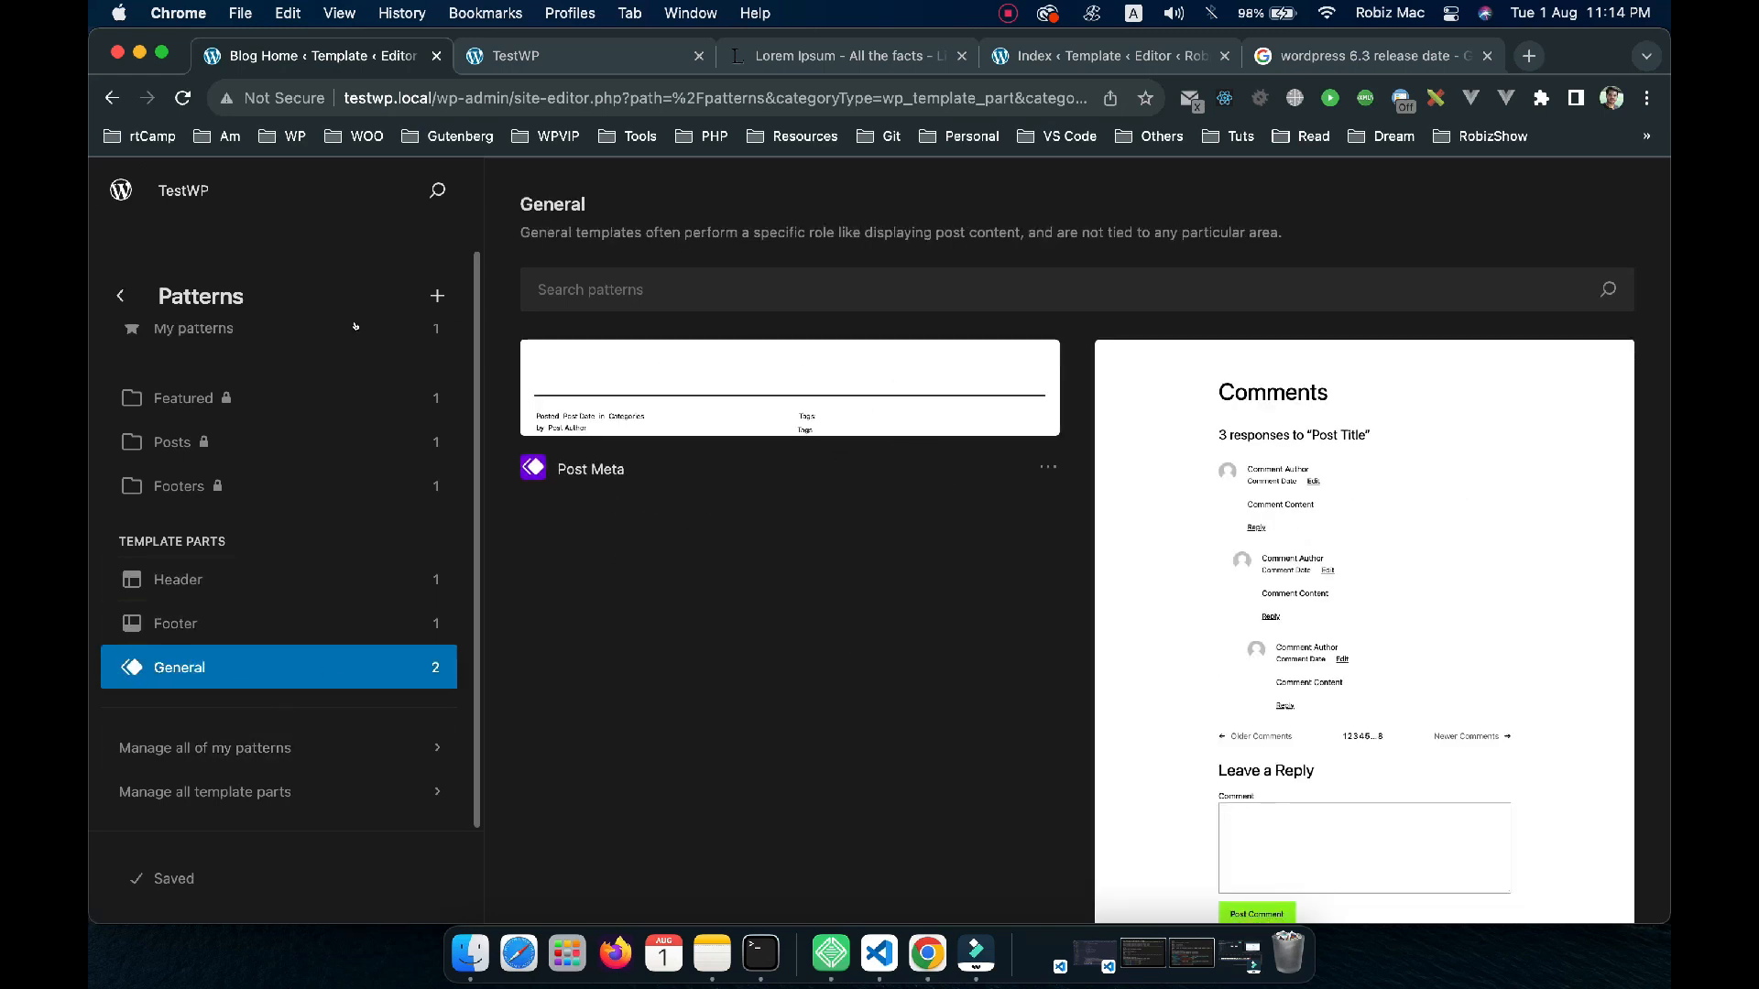
pyautogui.scroll(3, 247, 416)
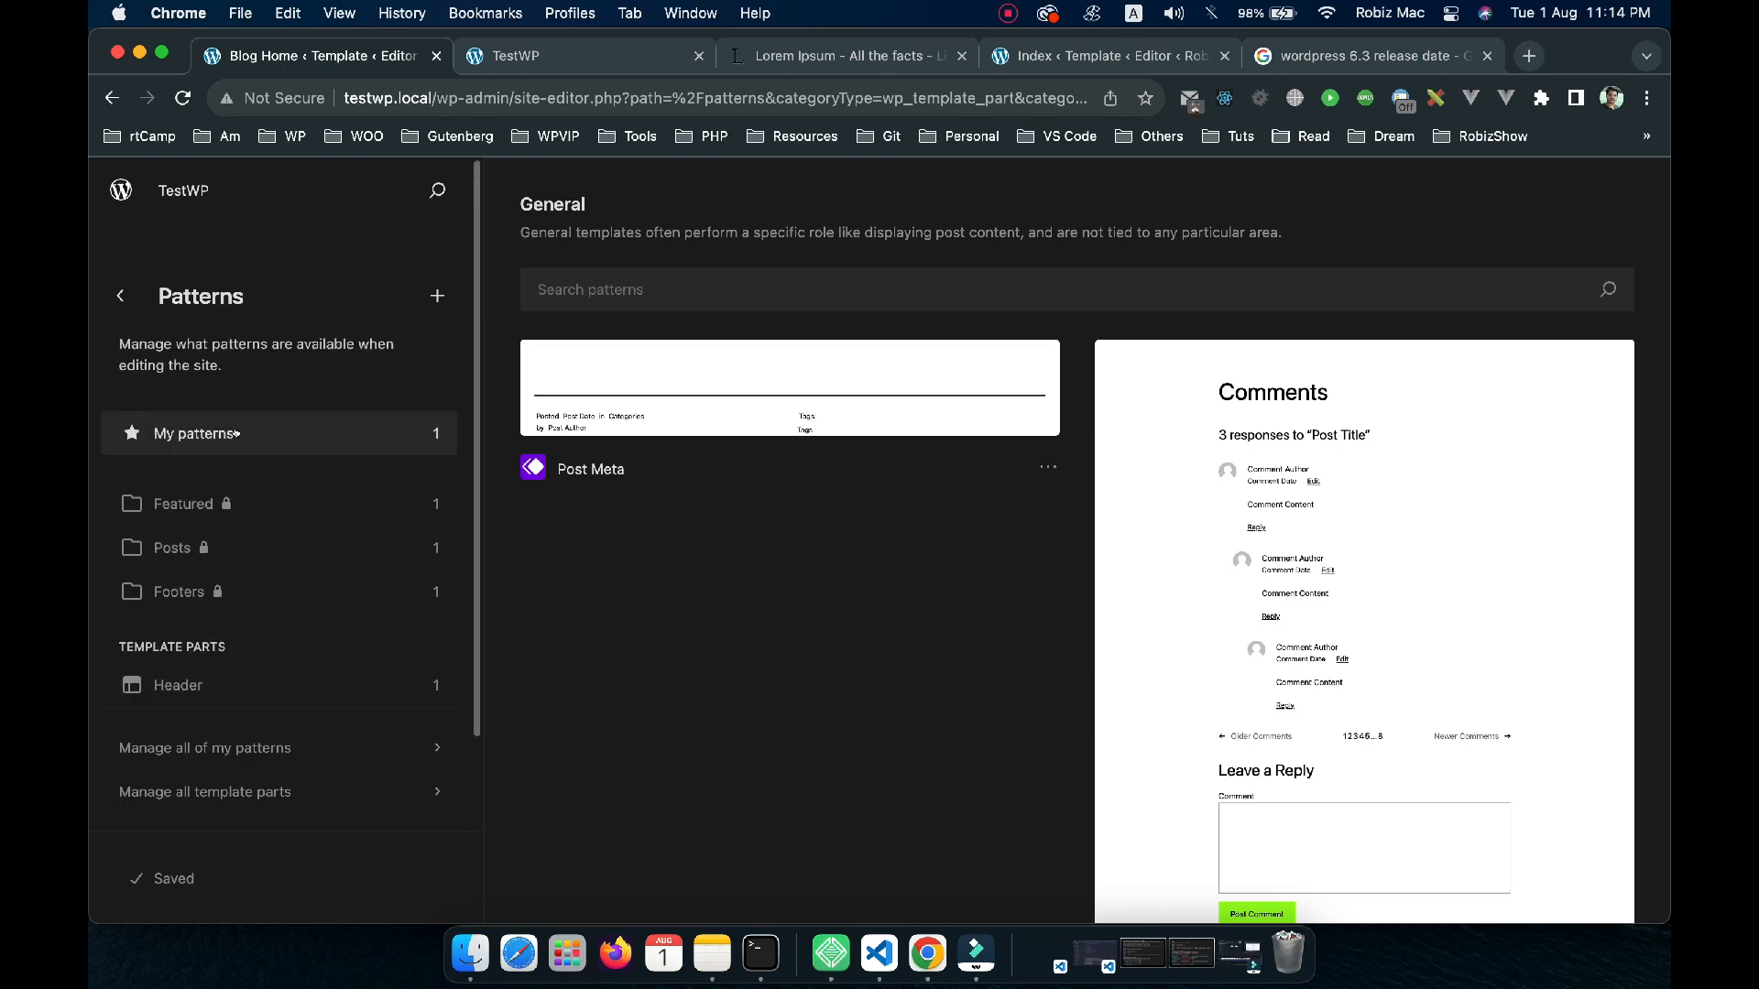
pyautogui.click(241, 434)
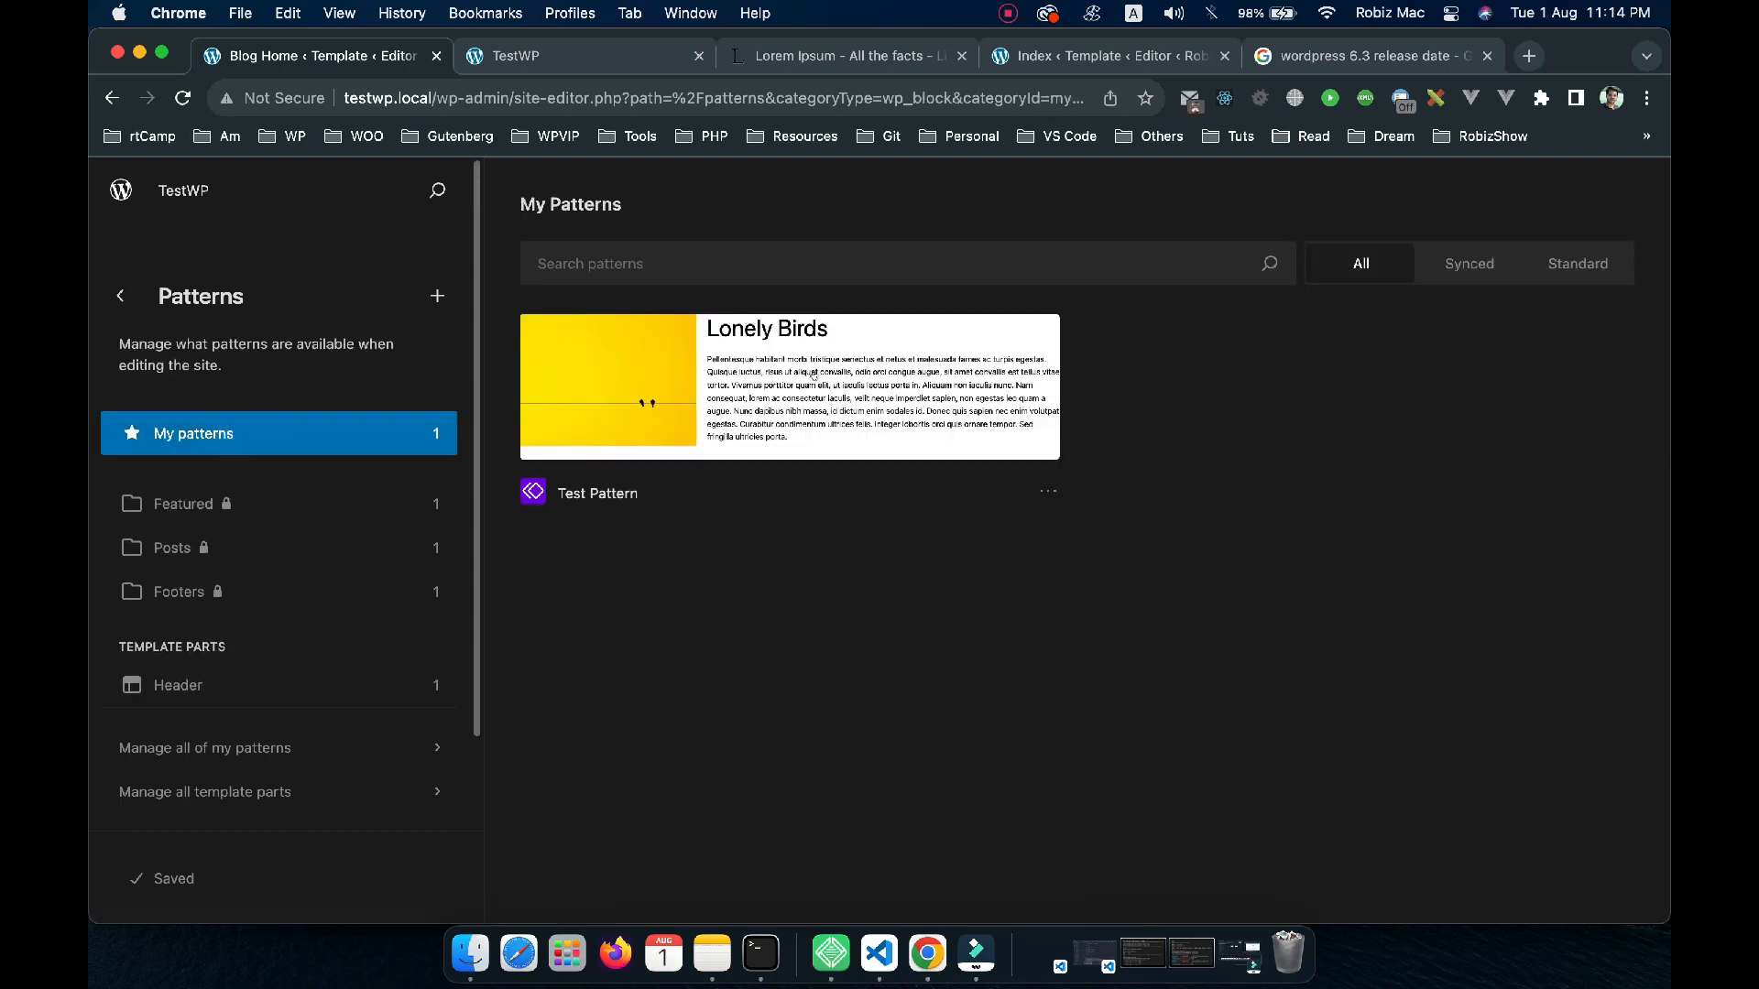
# Create a pattern named "Another Pattern" with all pattern instances kept in sync
pyautogui.click(437, 295)
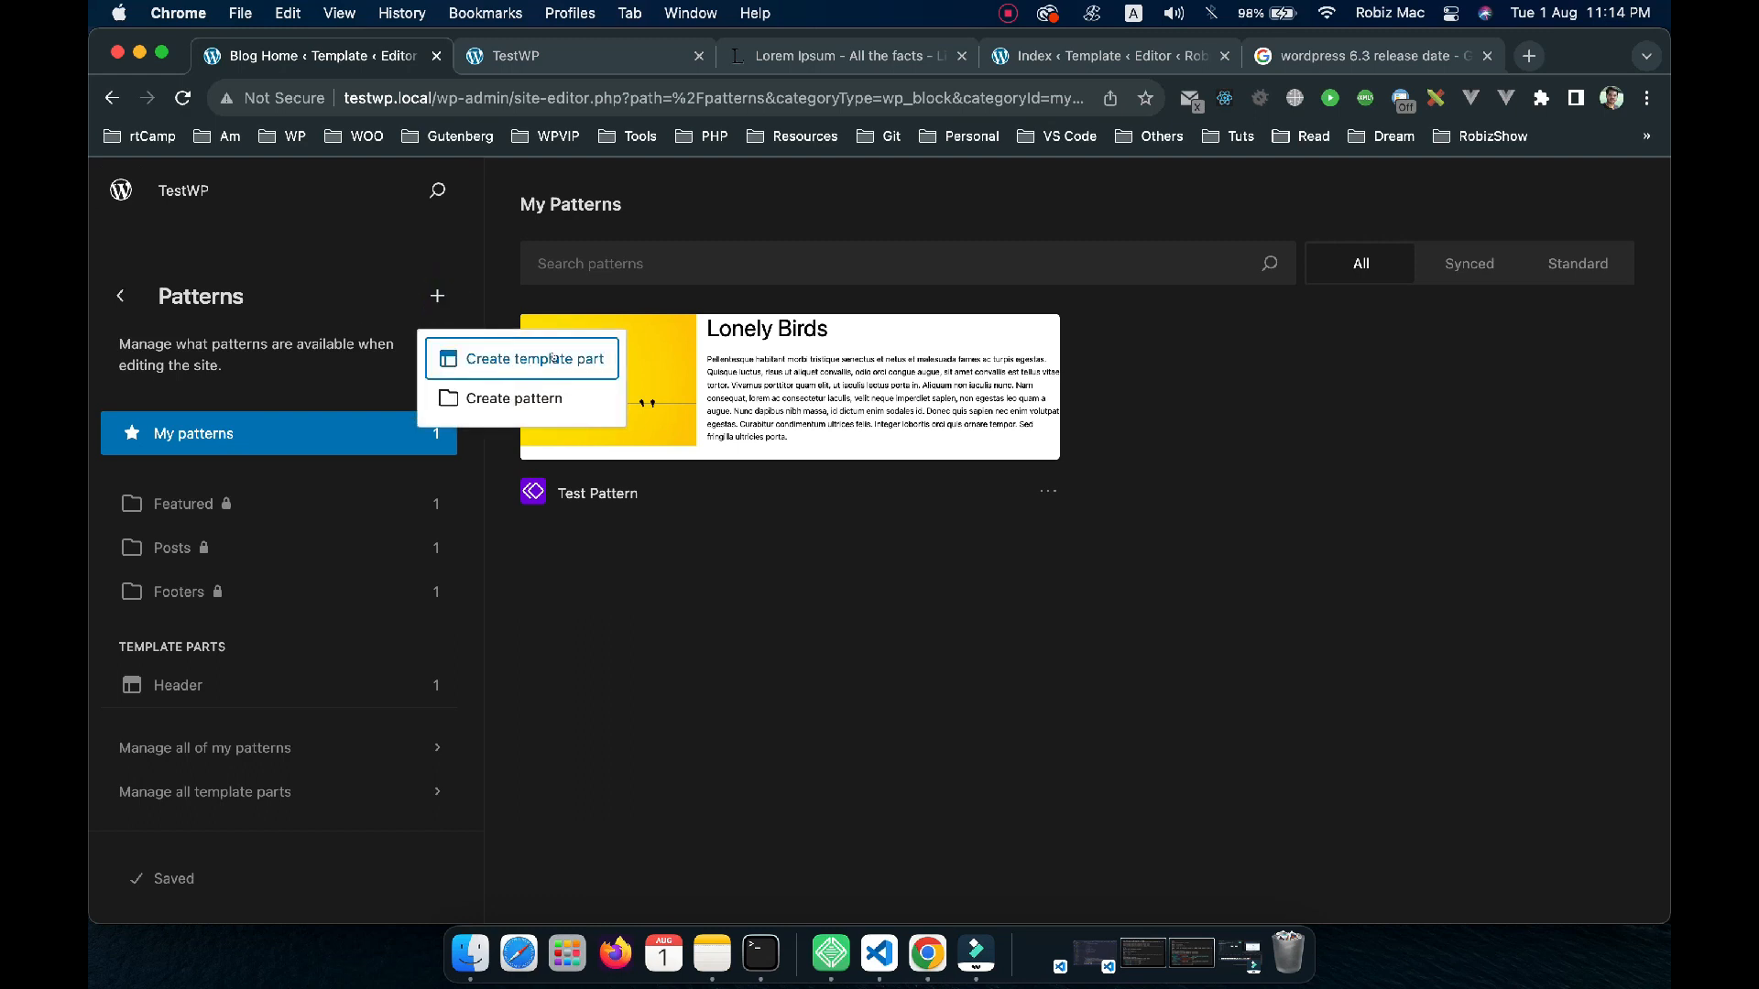
pyautogui.click(526, 401)
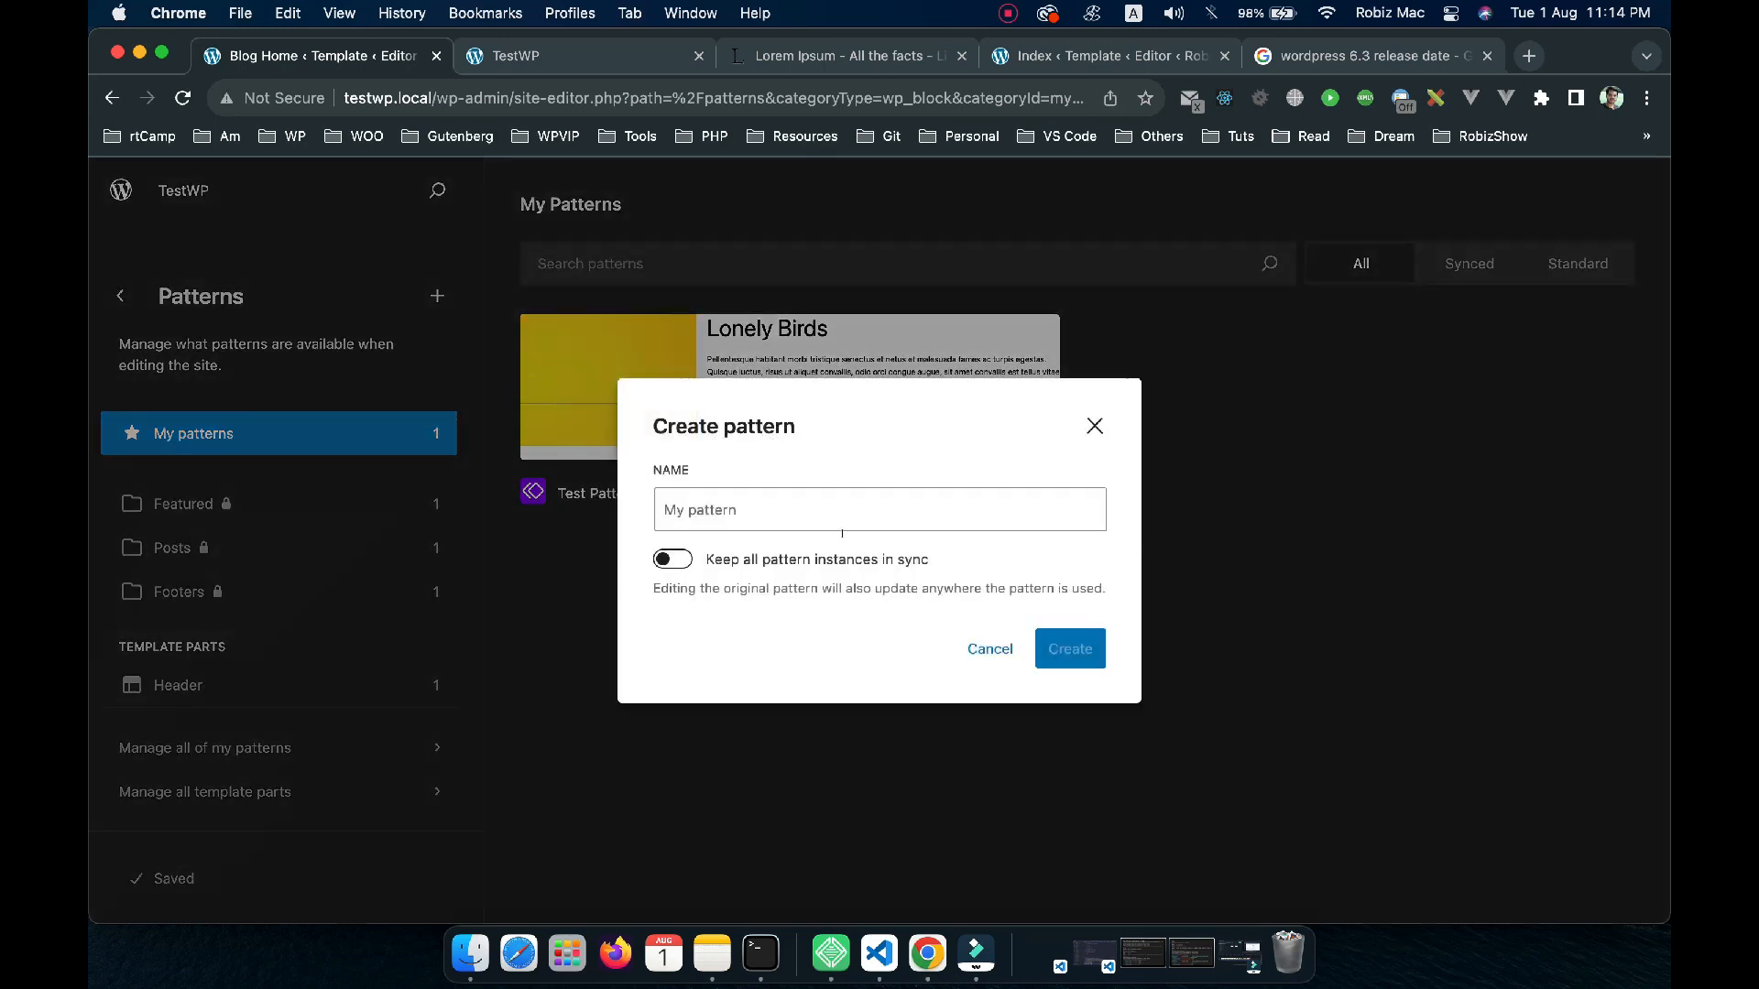
pyautogui.click(774, 509)
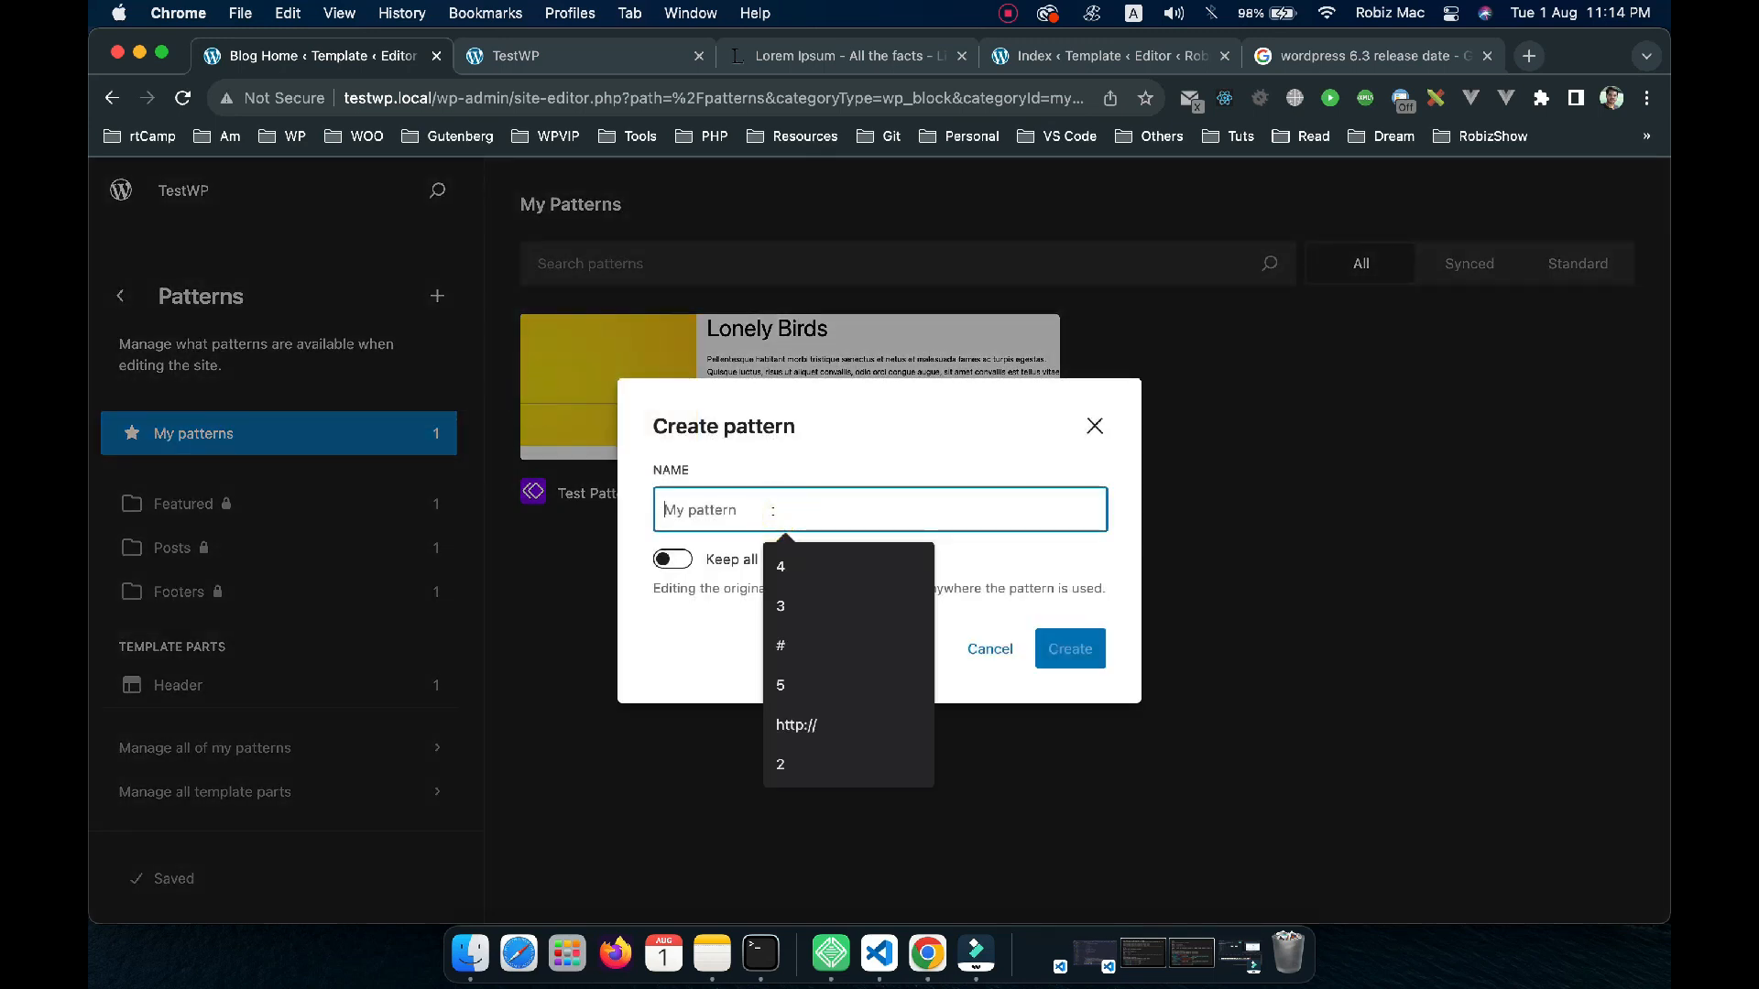
pyautogui.write('A')
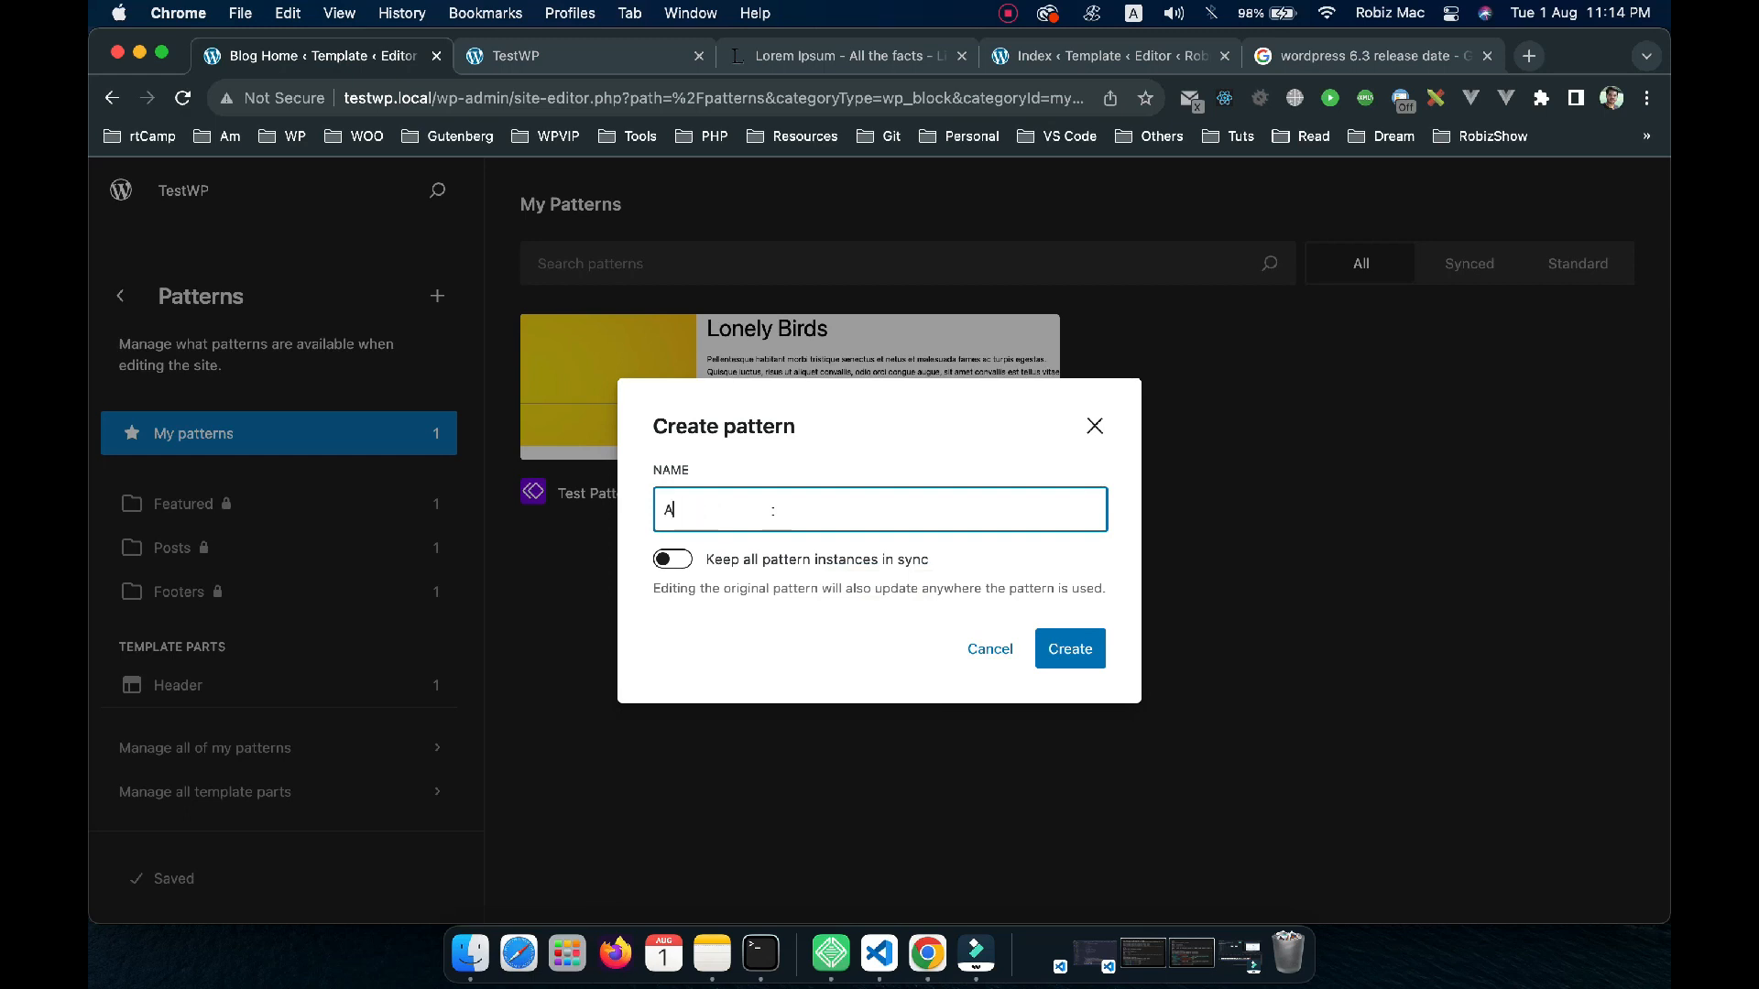
pyautogui.write('Notherher')
pyautogui.press('BackSpace')
pyautogui.click(674, 560)
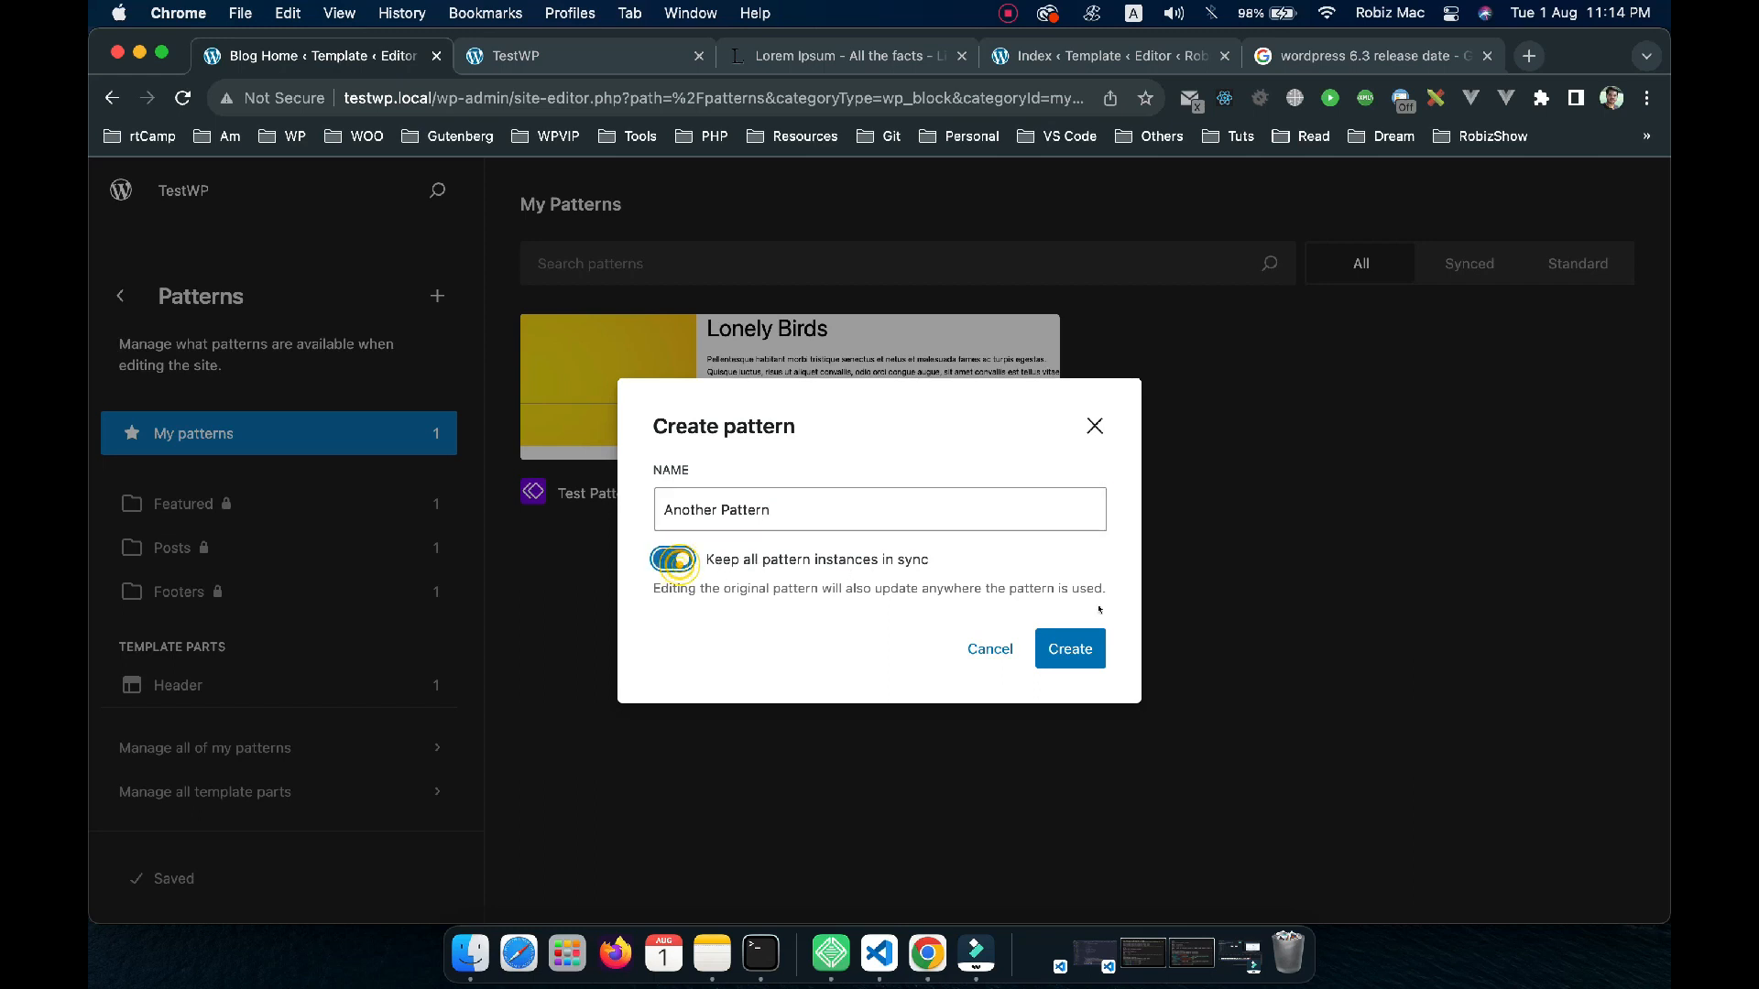
pyautogui.click(1067, 649)
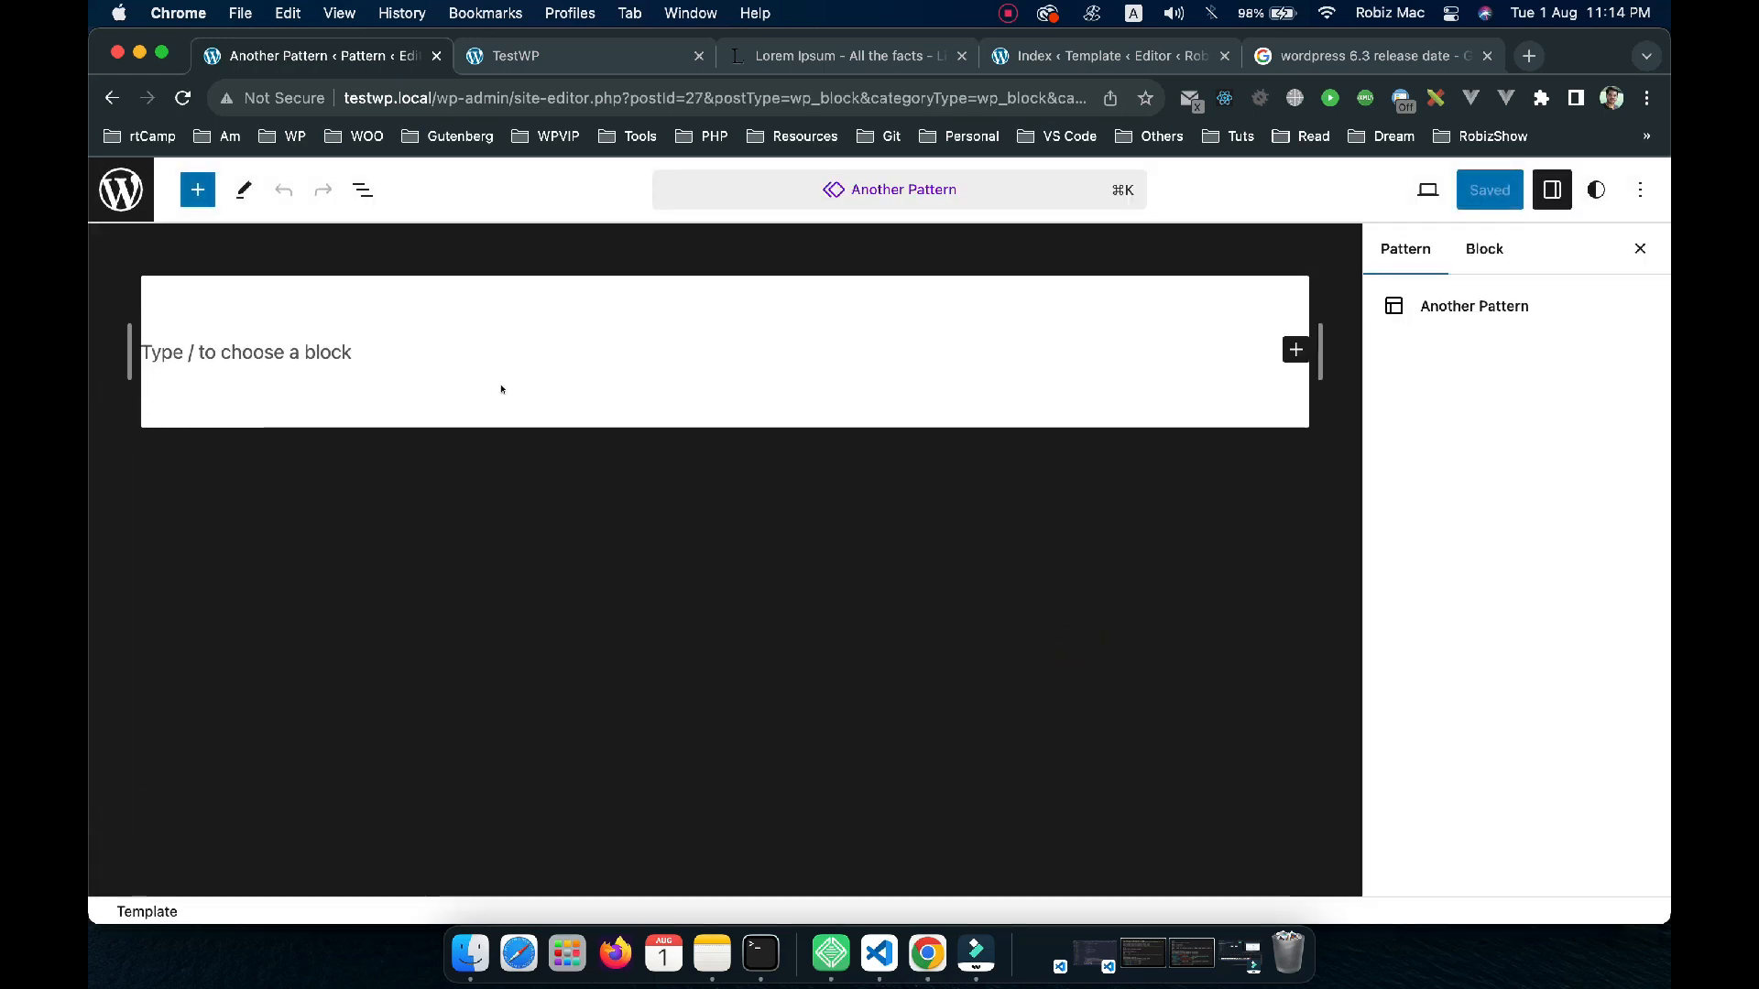
# Insert a Group block into the empty pattern and choose the Row layout for it
pyautogui.click(330, 360)
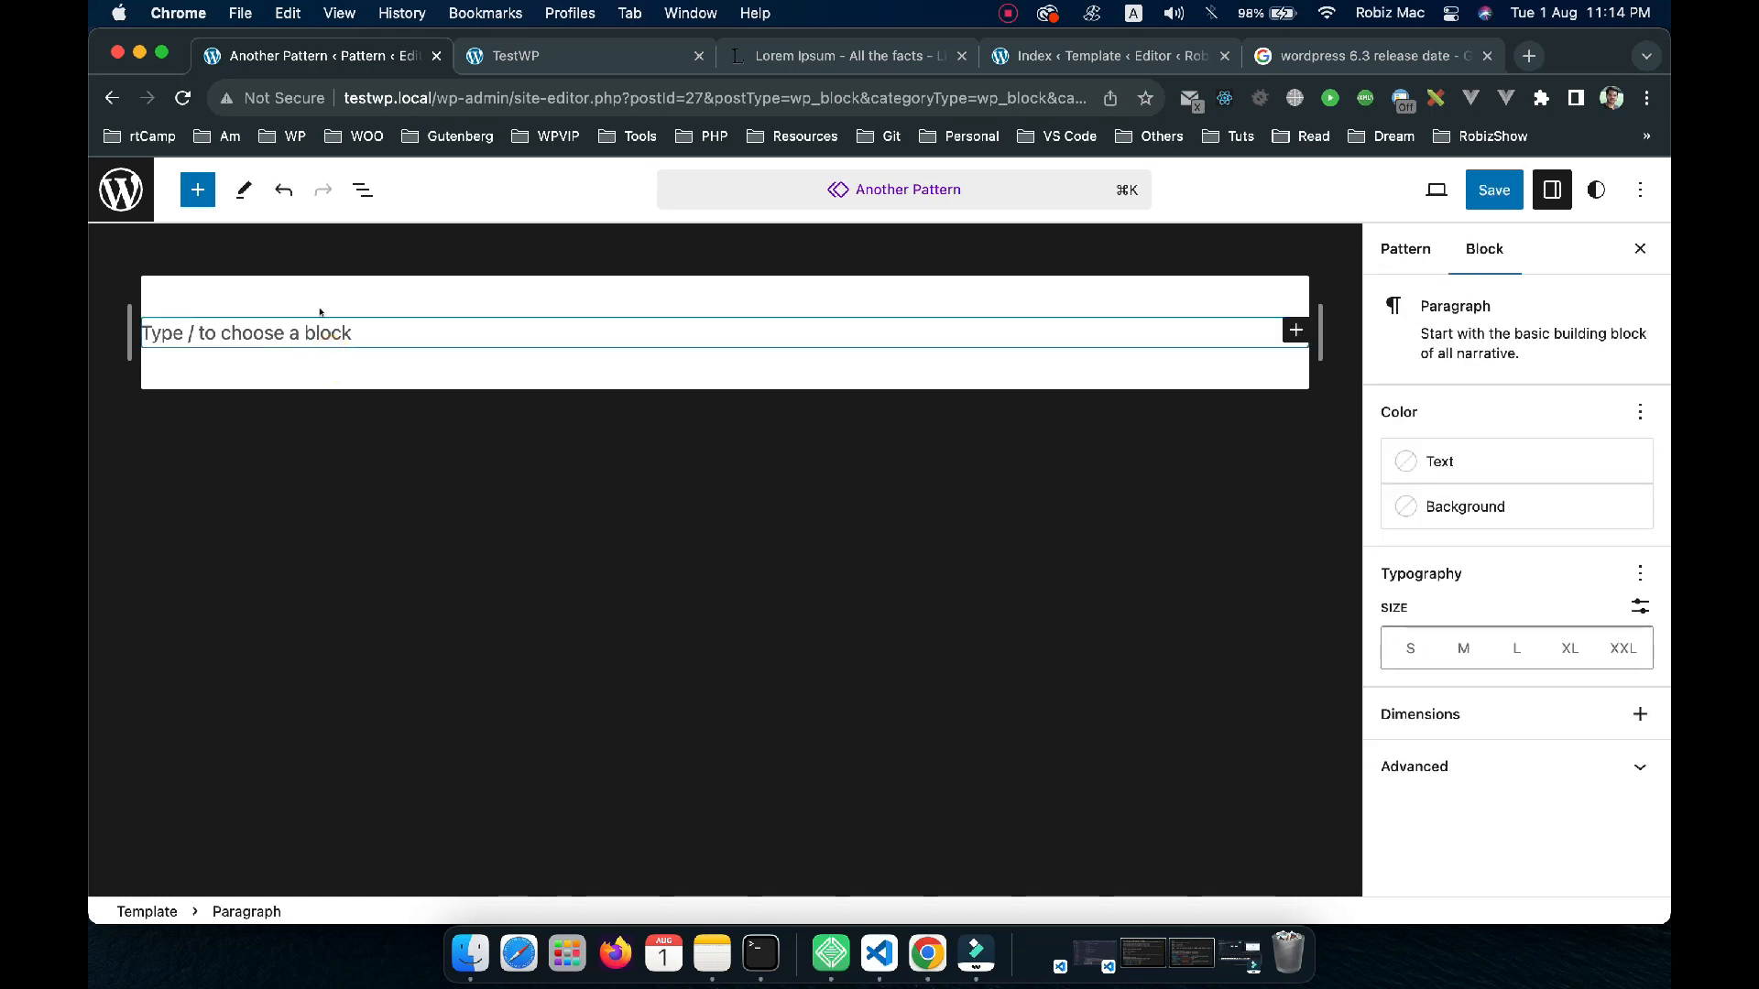
pyautogui.write('/group')
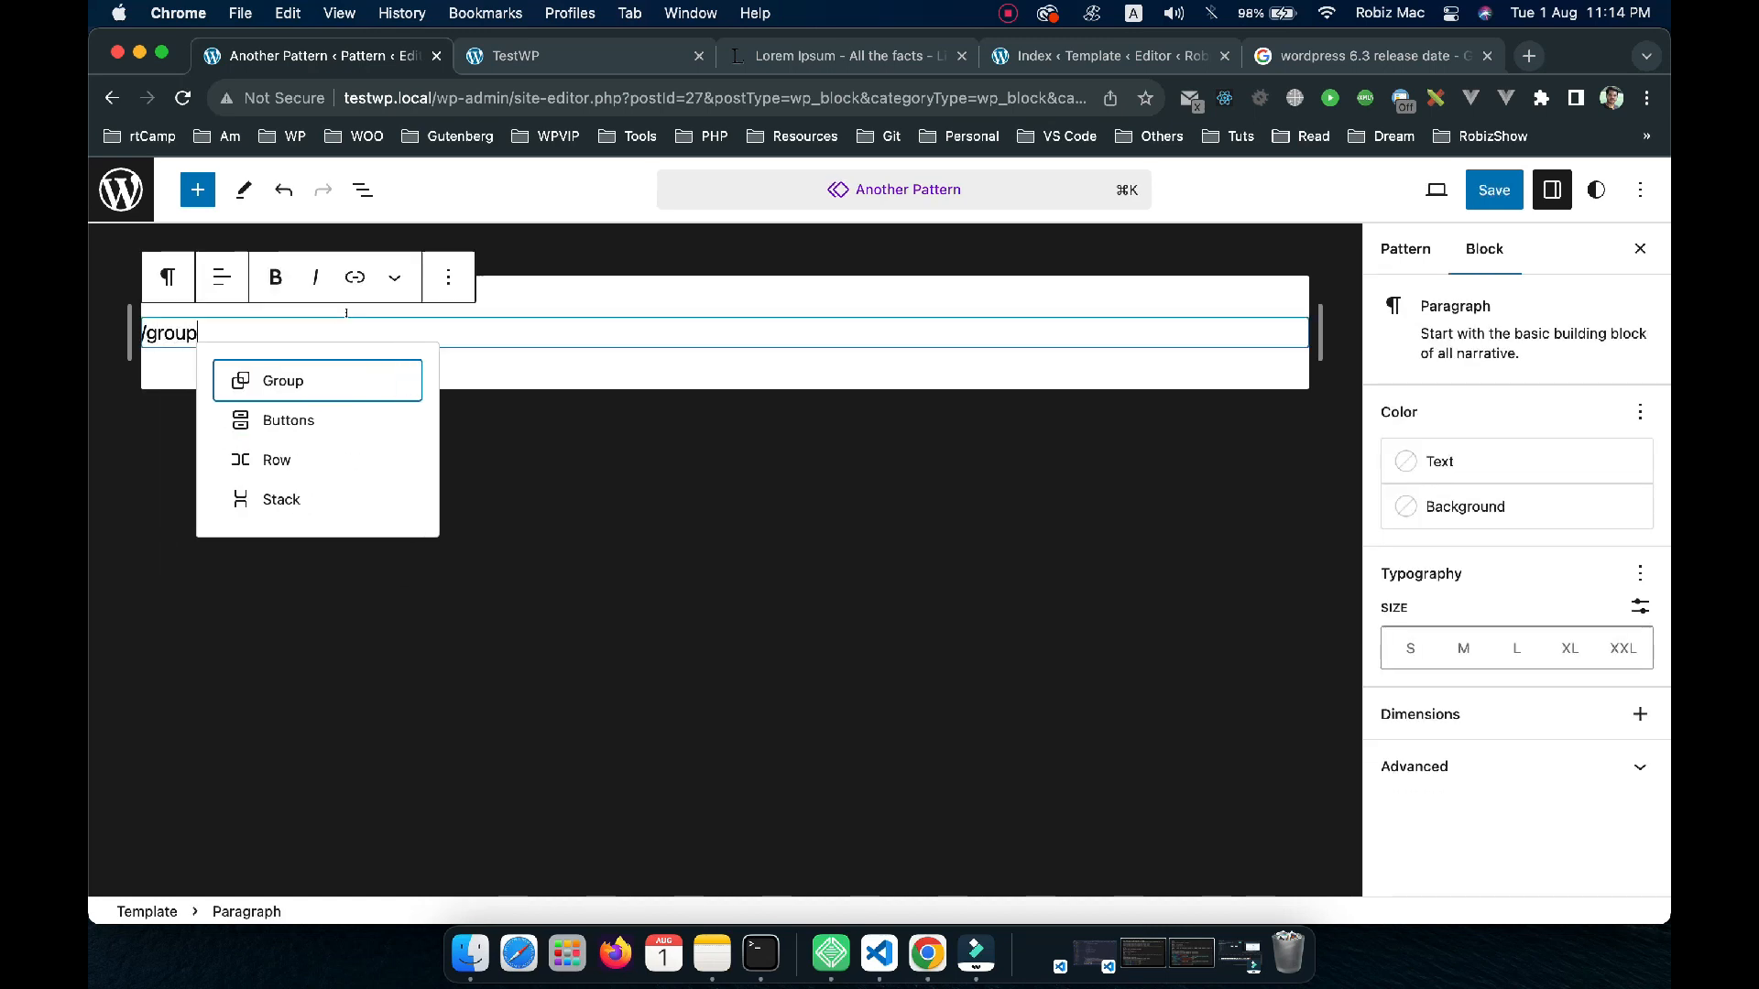
pyautogui.click(321, 383)
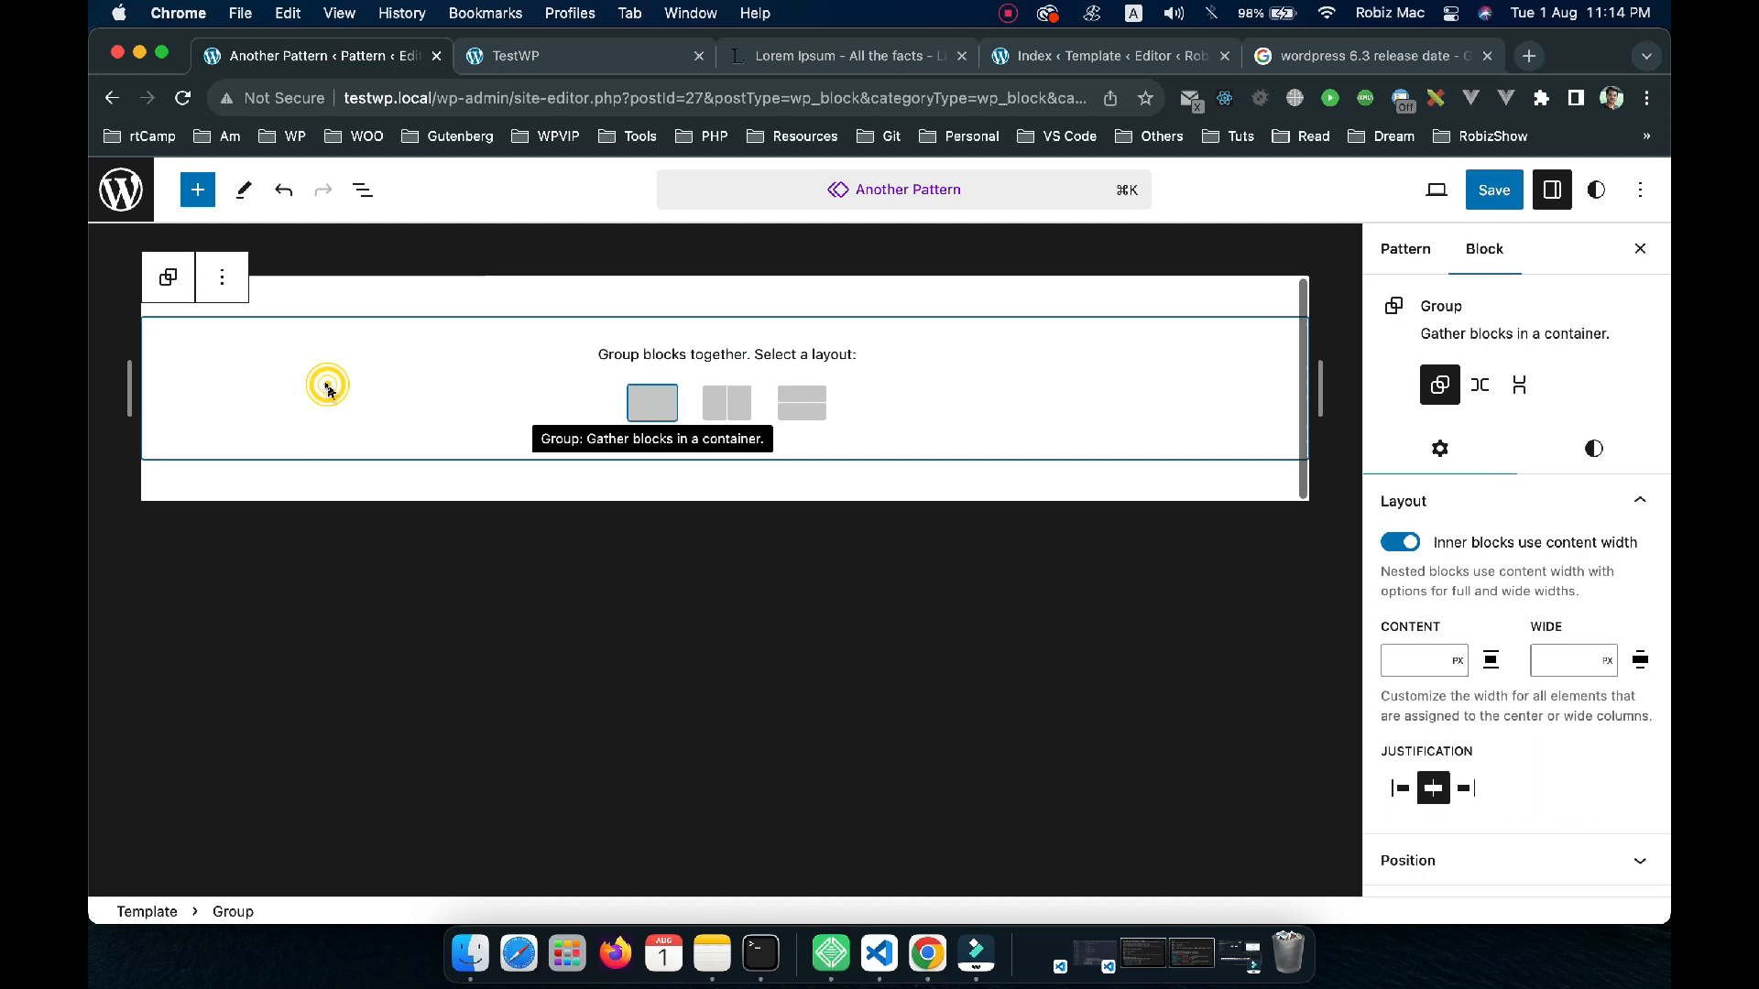
pyautogui.click(724, 400)
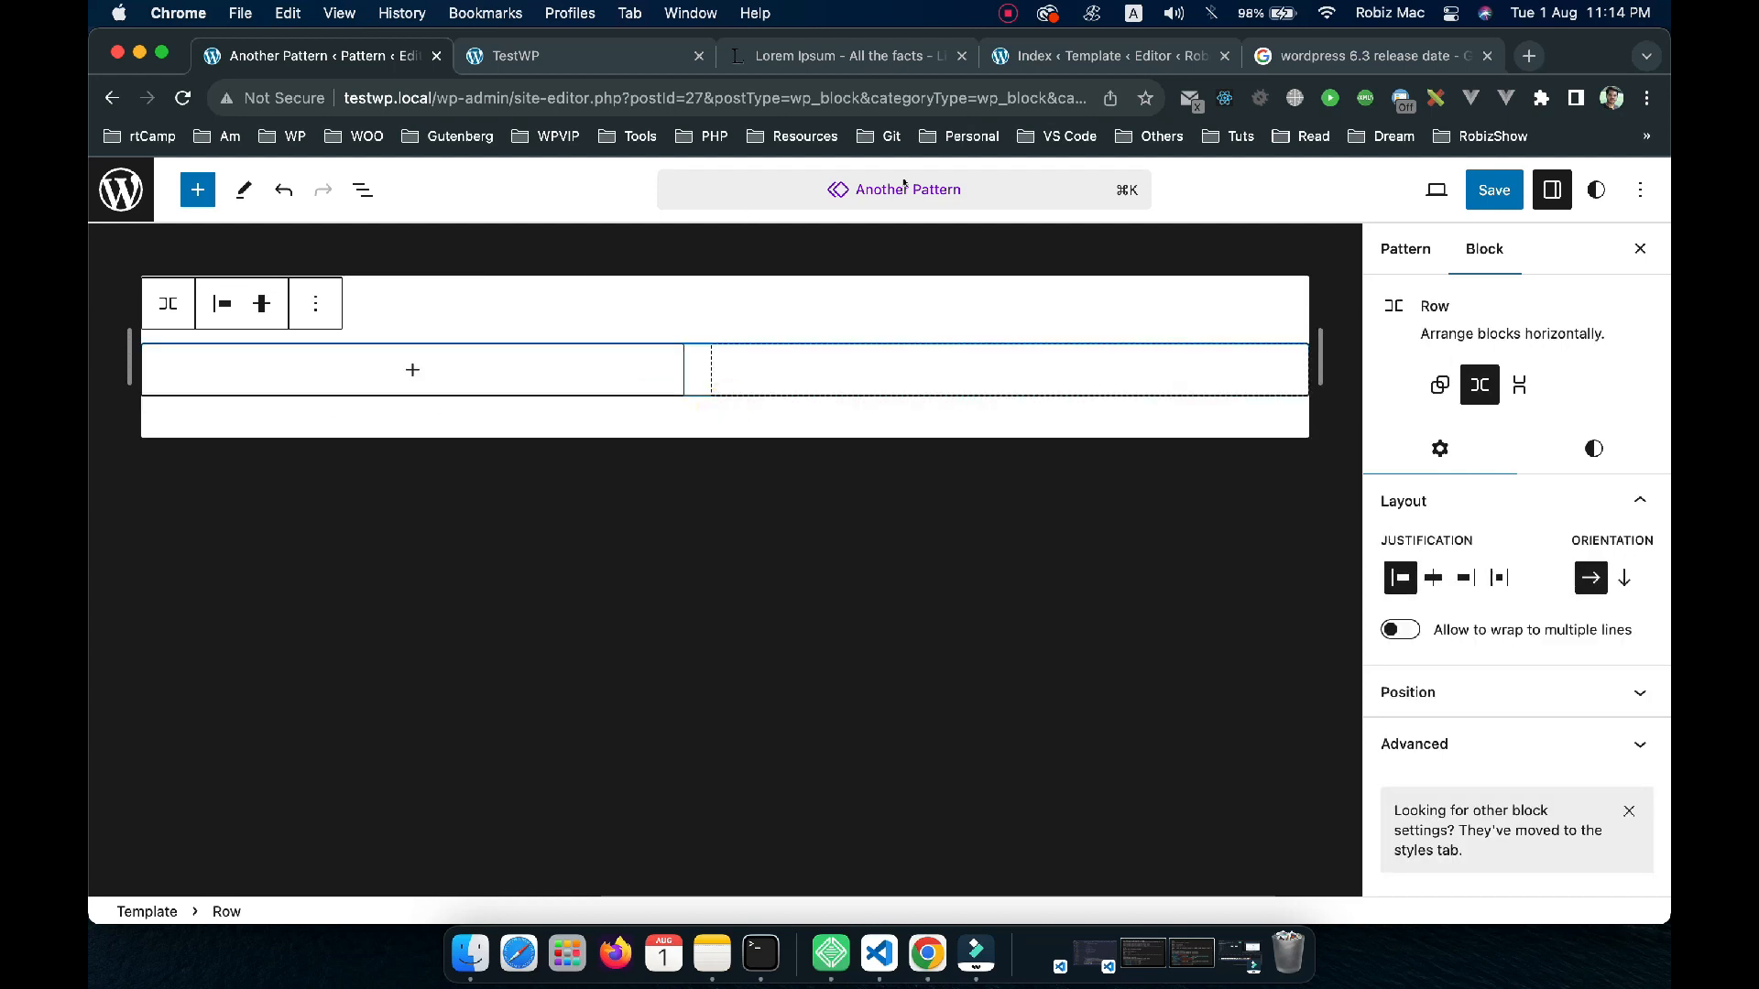
# Insert a Heading block in the row and enter "Demo Heading" as its text
pyautogui.click(409, 369)
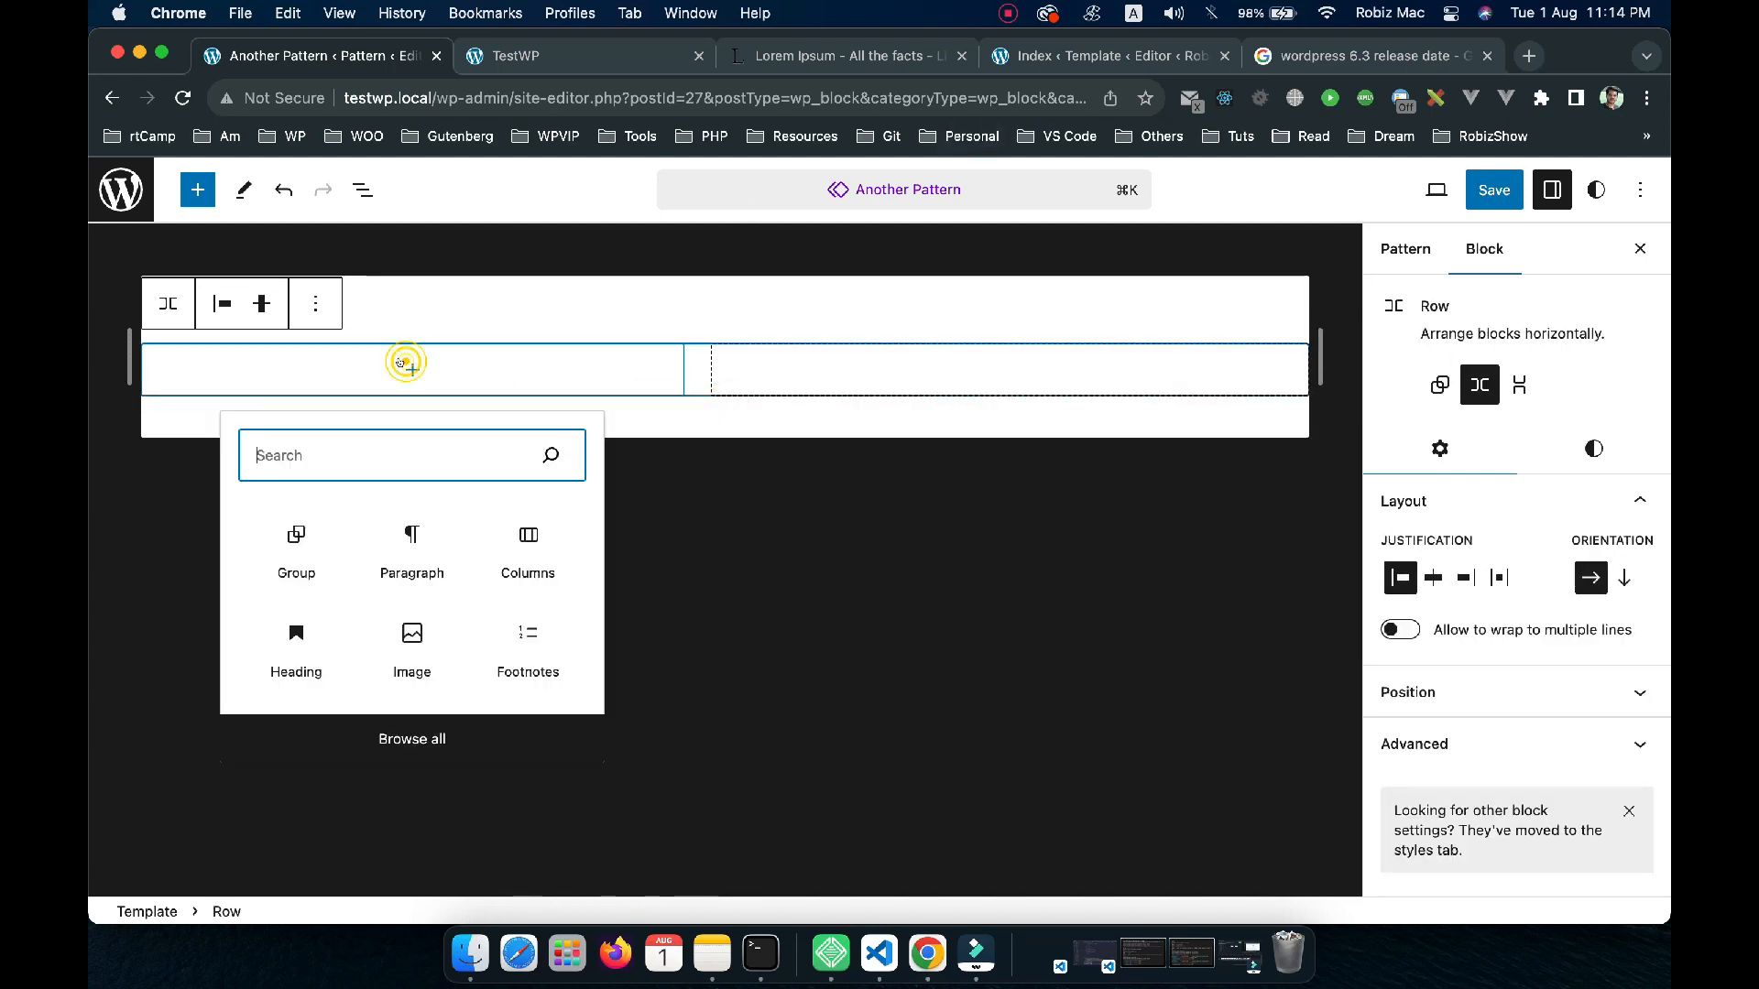
pyautogui.write('head')
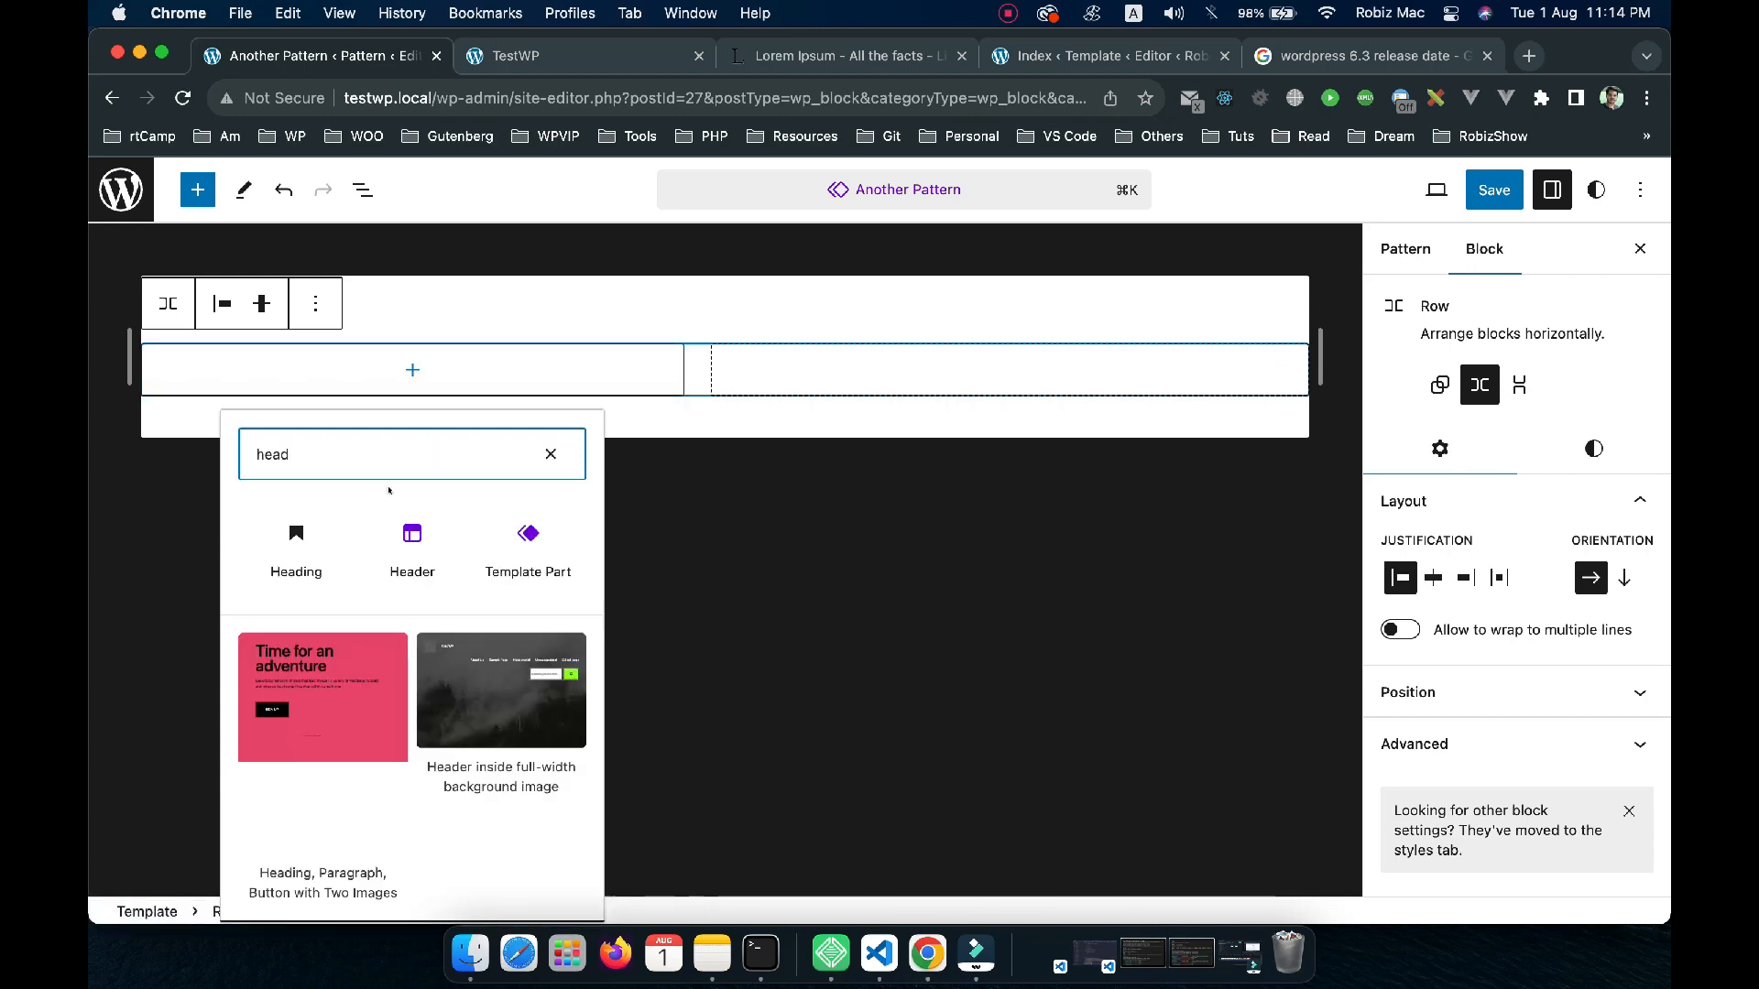
pyautogui.click(296, 548)
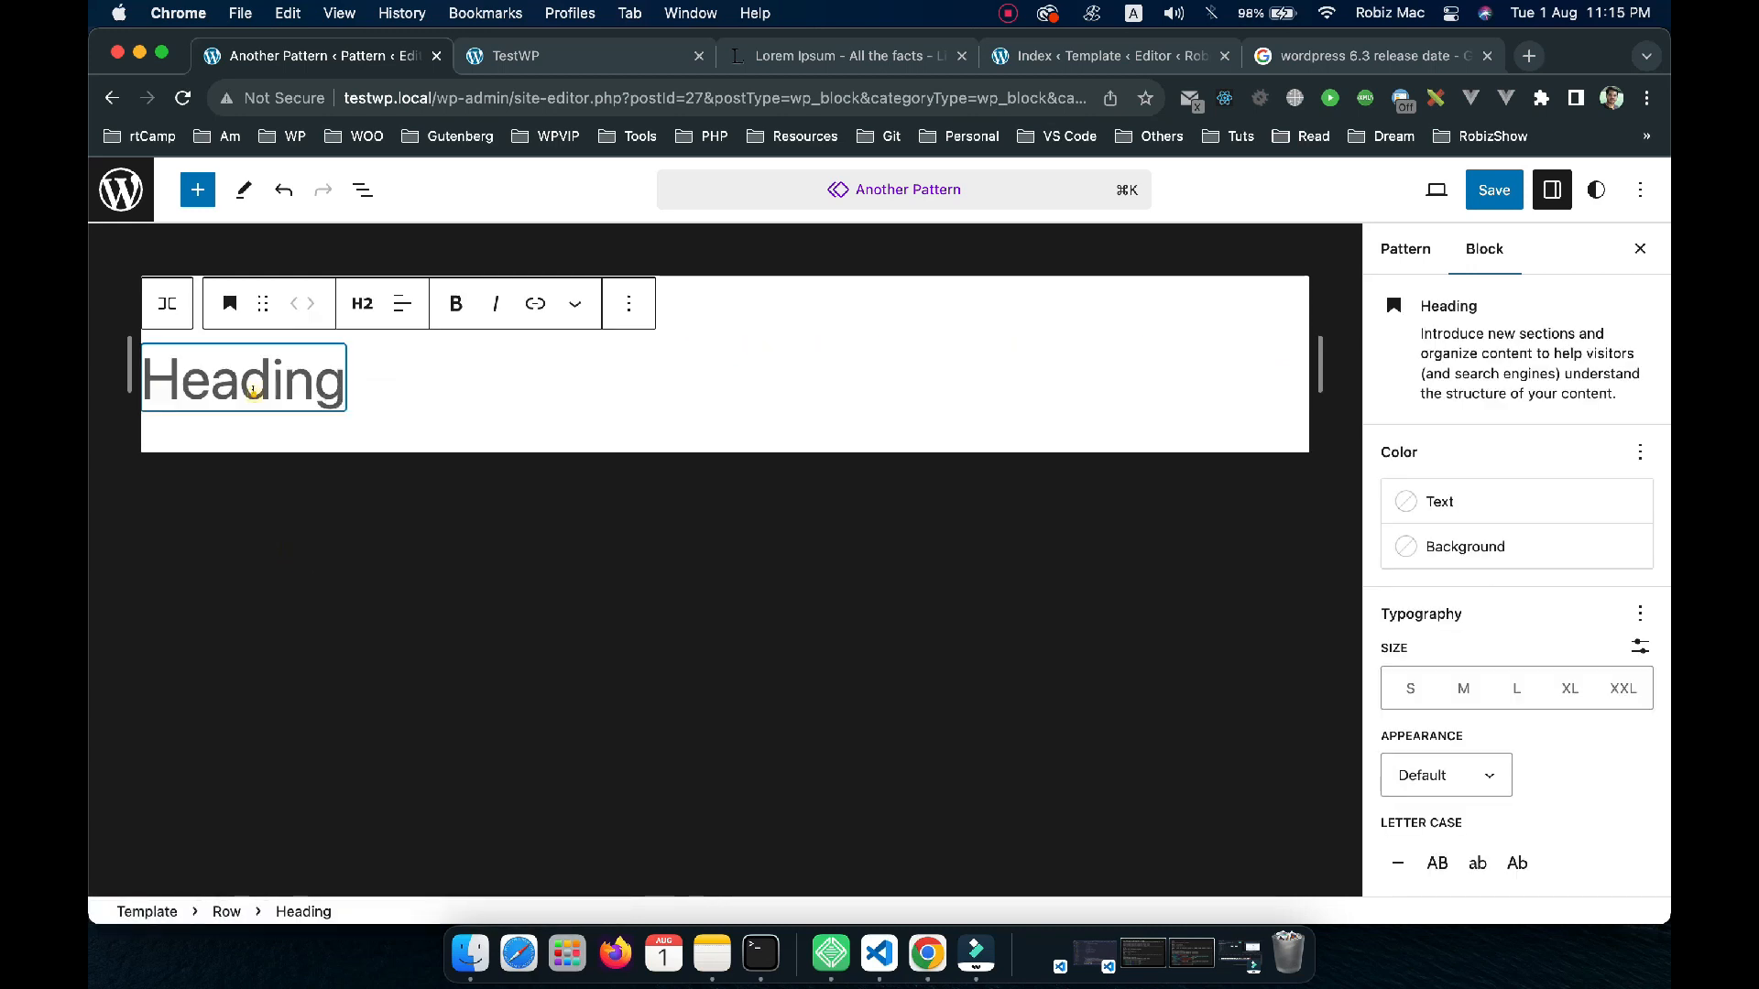
pyautogui.write('Demo ')
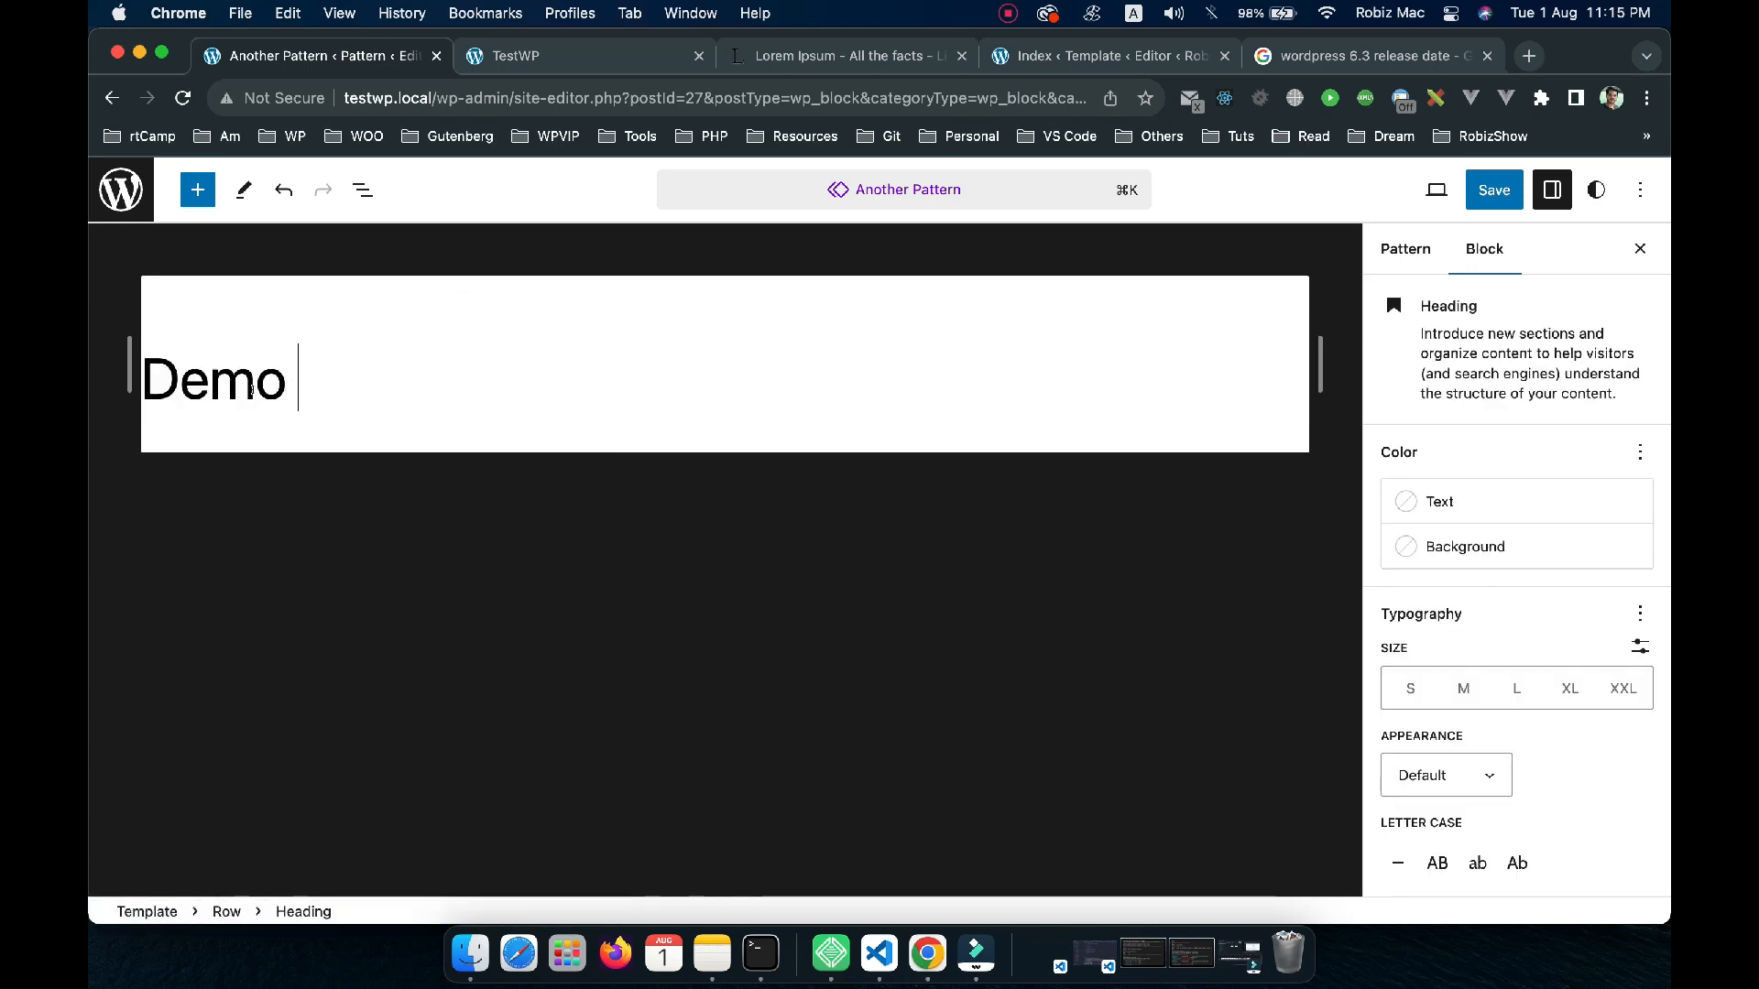
pyautogui.write('Heading')
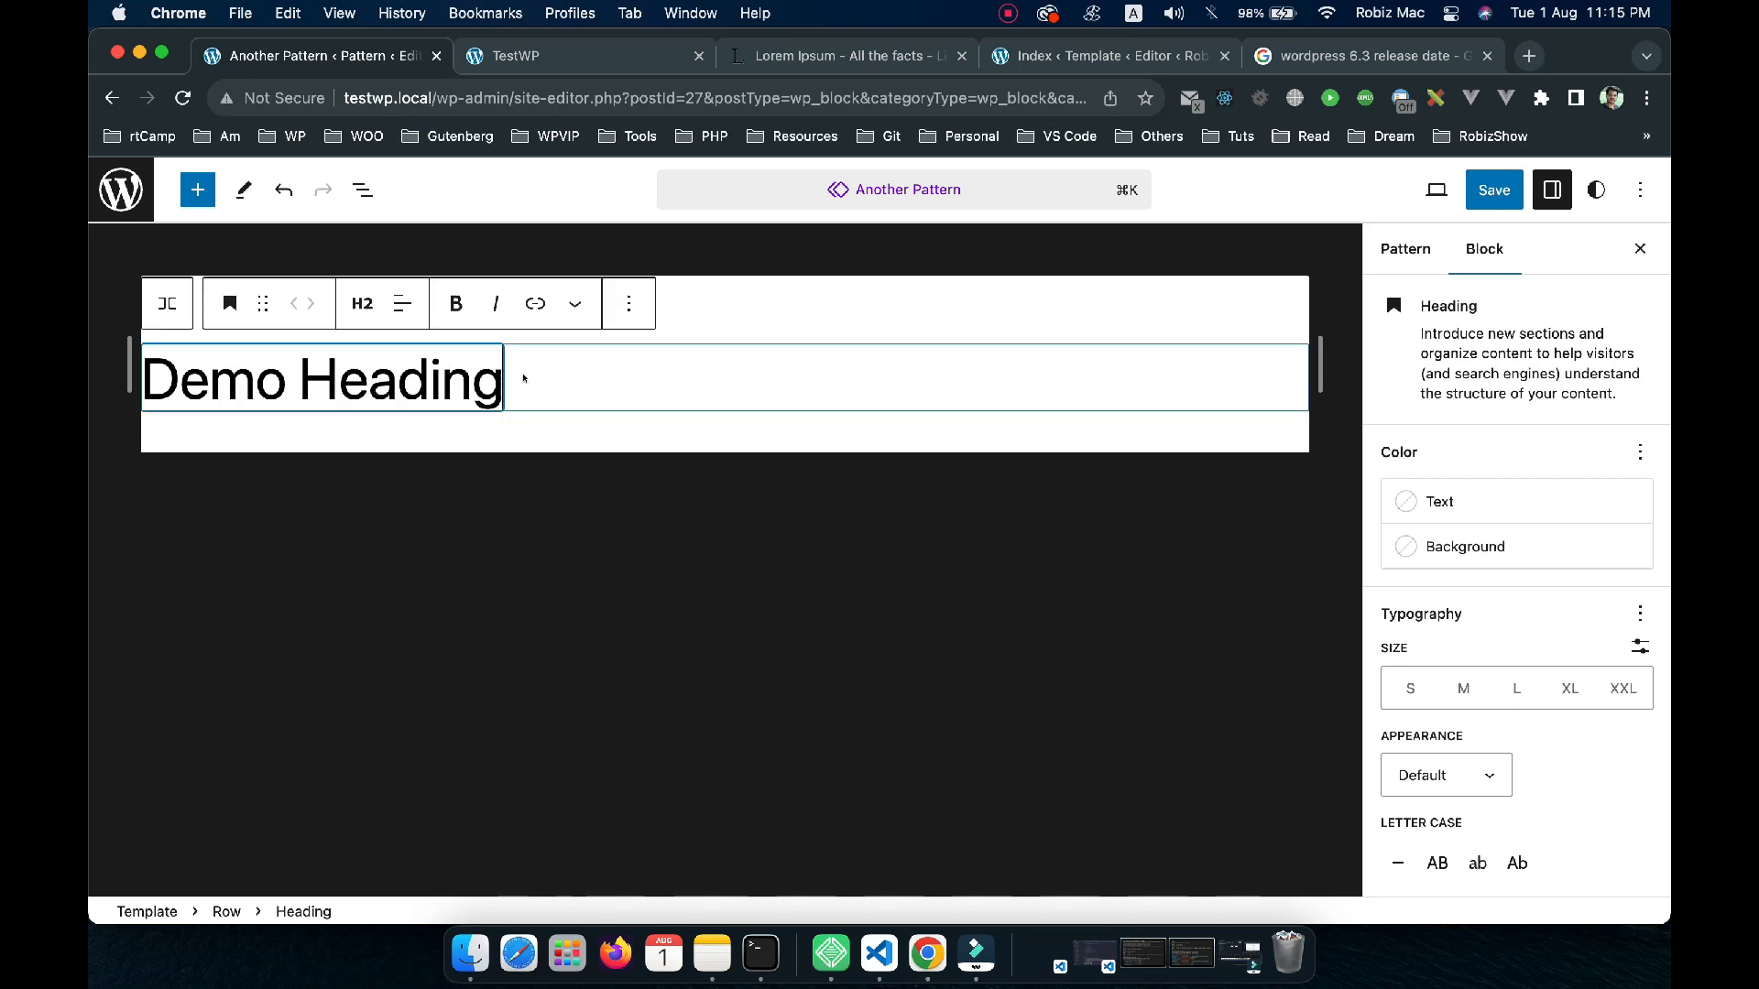
# Try to add another block beside the heading, and undo the changes back to the empty row
pyautogui.click(523, 378)
pyautogui.click(503, 380)
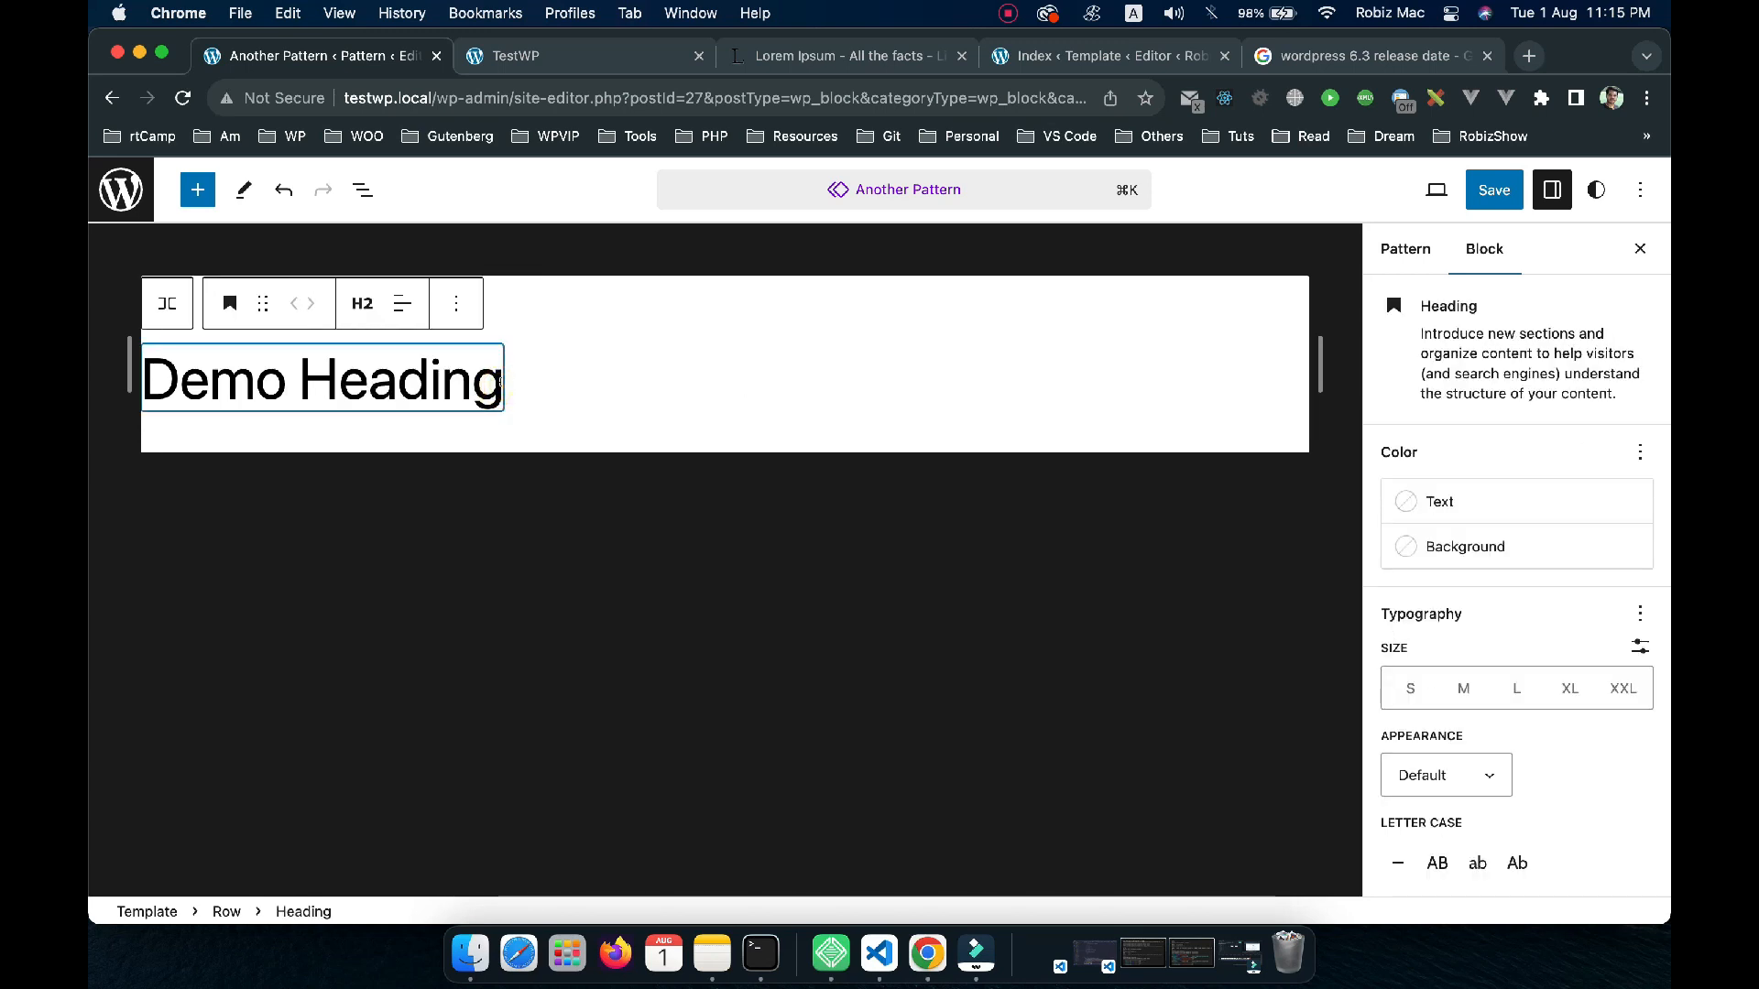
pyautogui.press('Return')
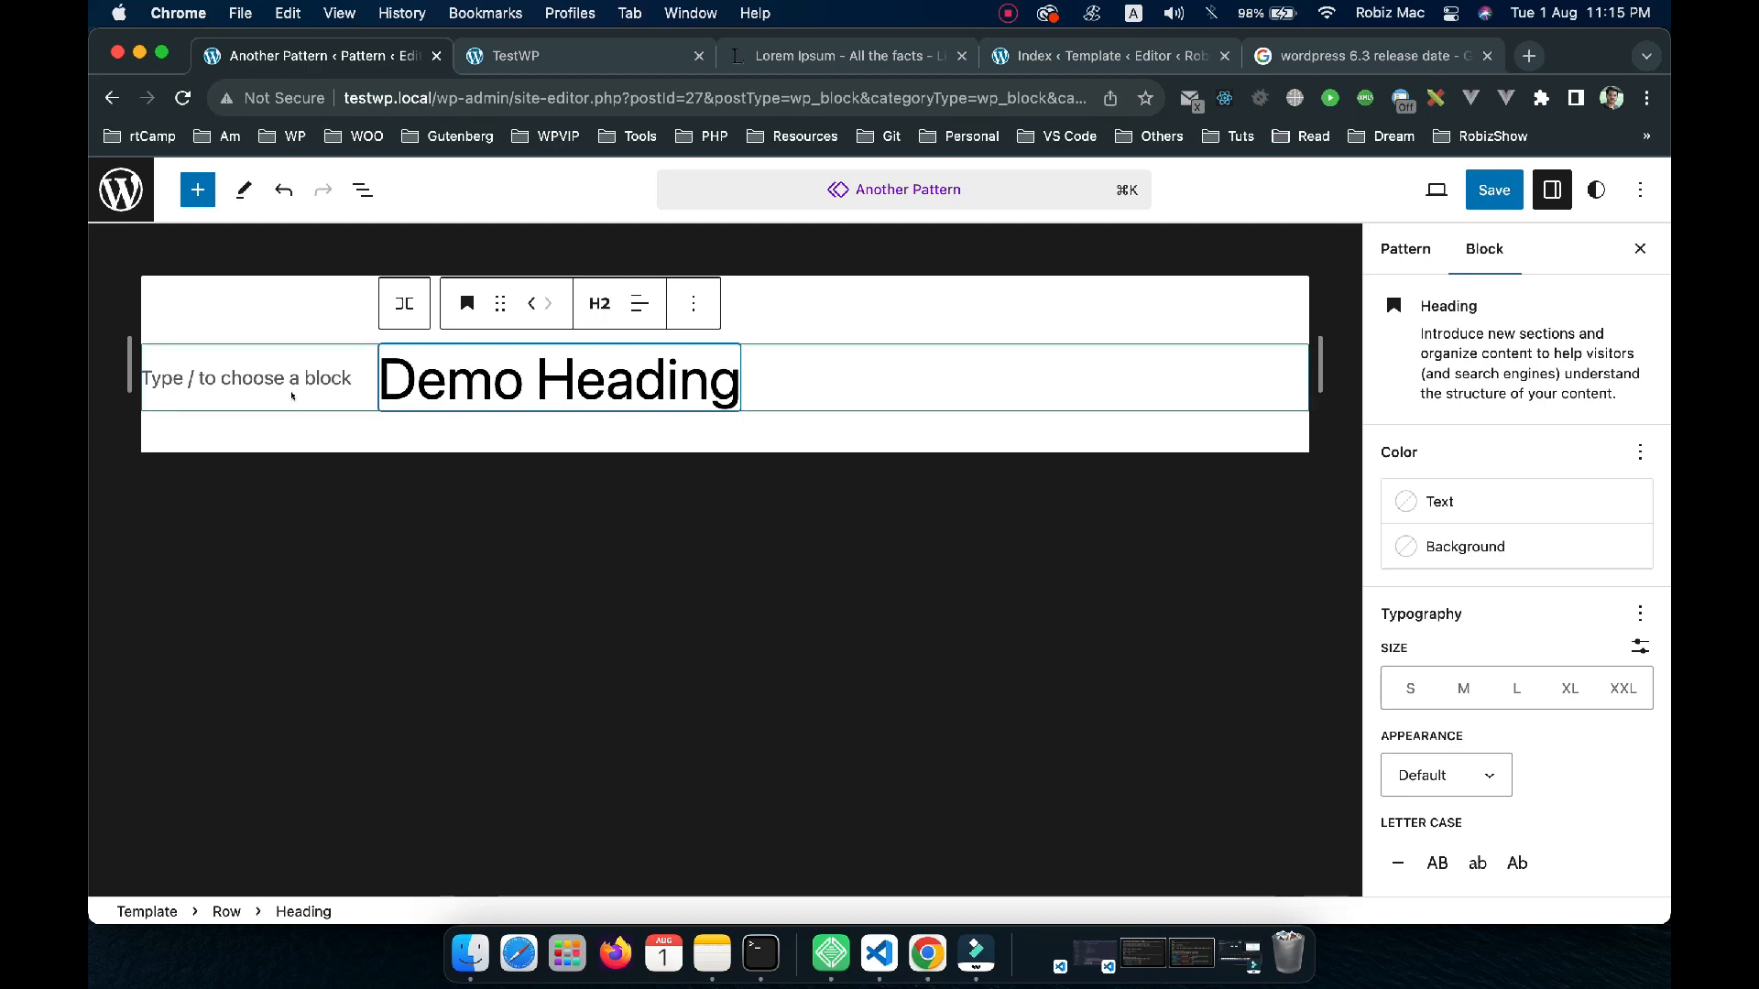
pyautogui.click(357, 372)
pyautogui.click(693, 370)
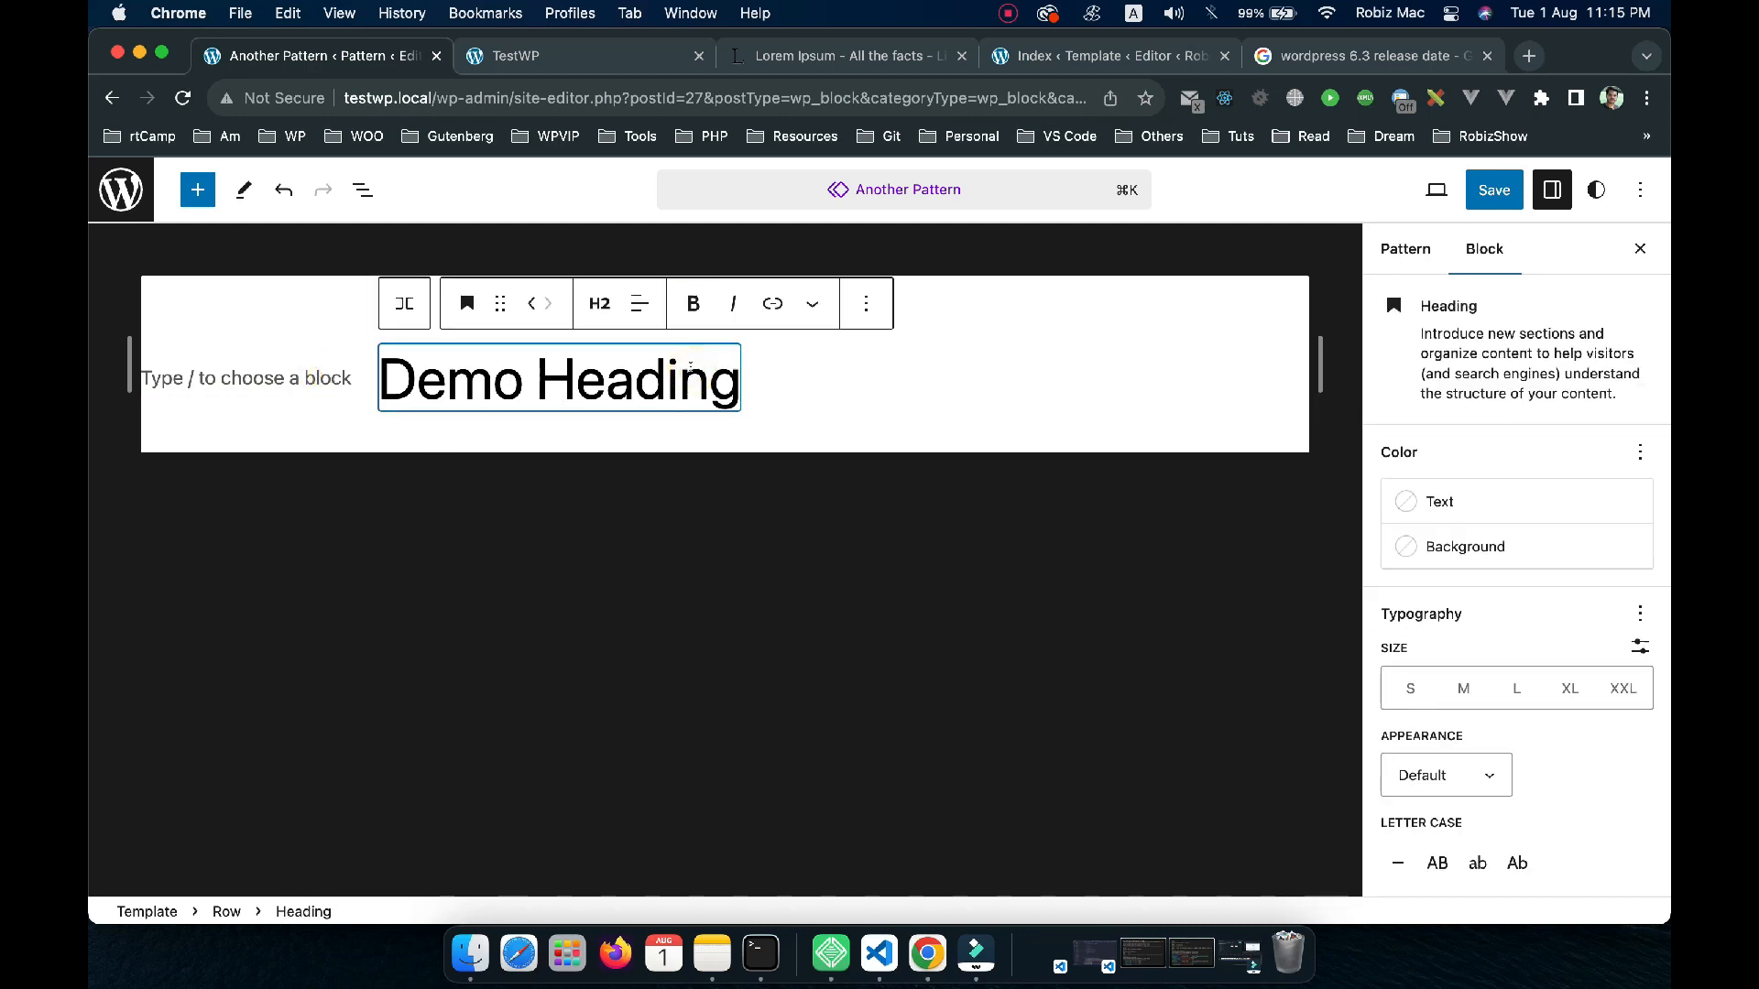
pyautogui.press('super+z')
pyautogui.press('super+z')
pyautogui.press('super+z')
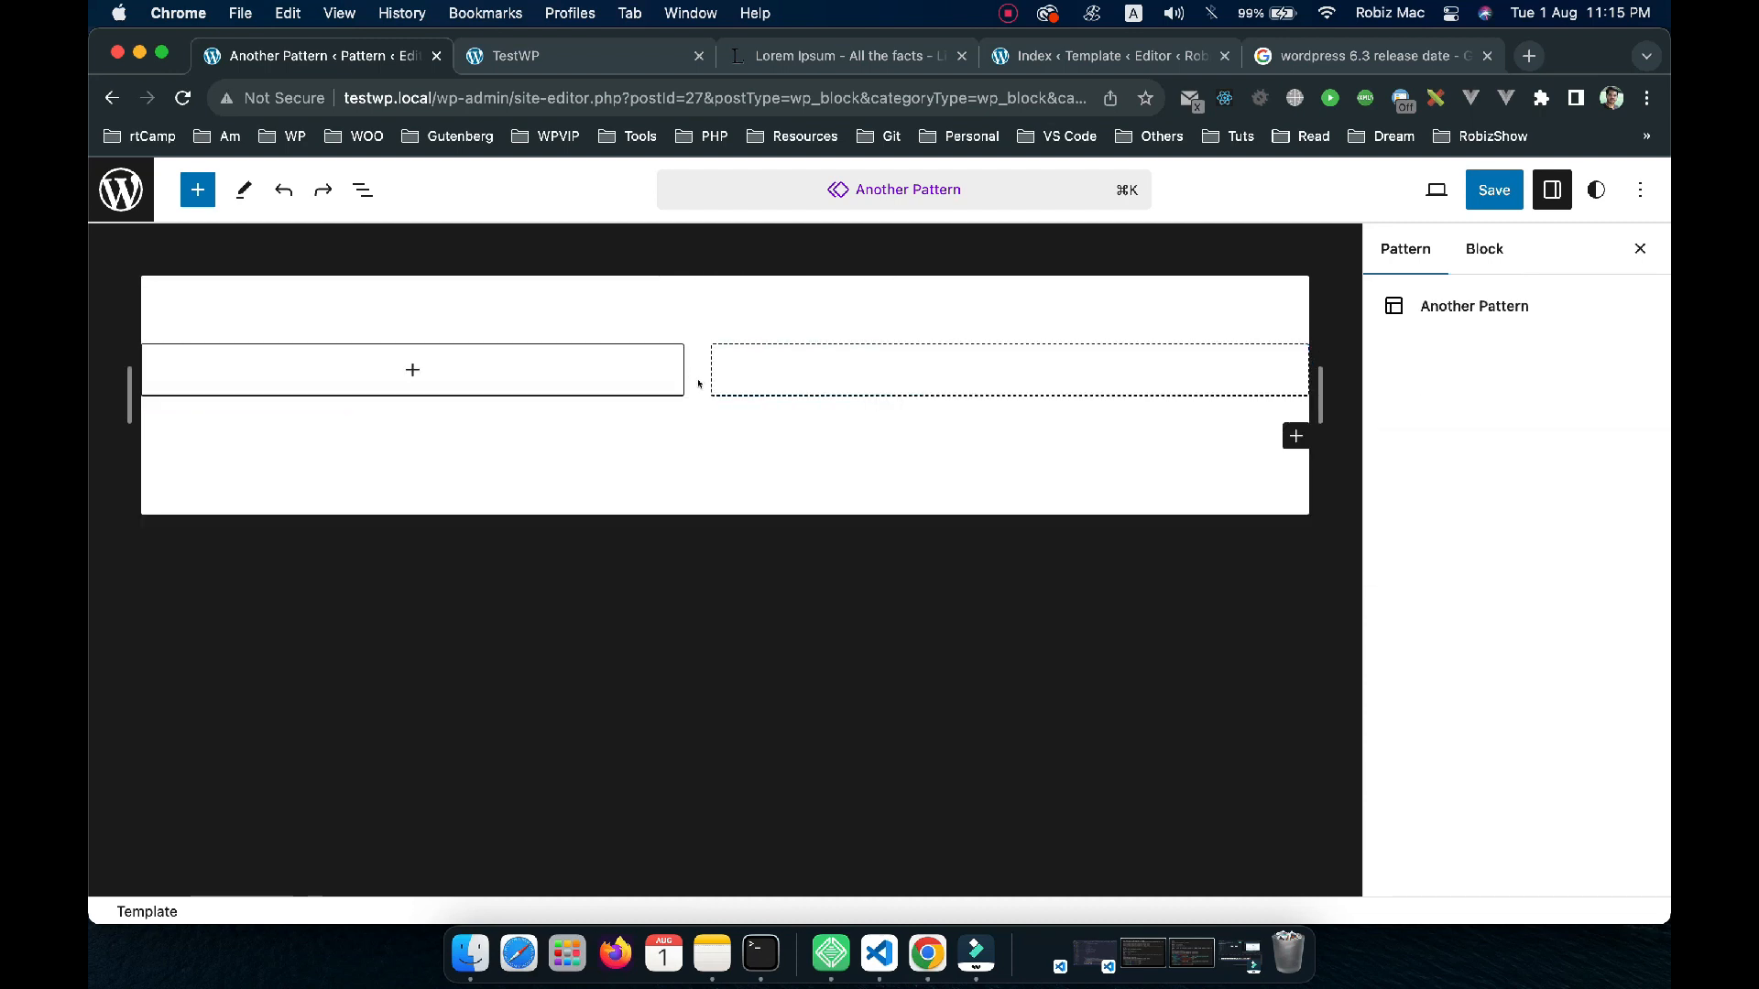
# Add a Heading block to the empty row again with the text "Demo Heading"
pyautogui.click(957, 369)
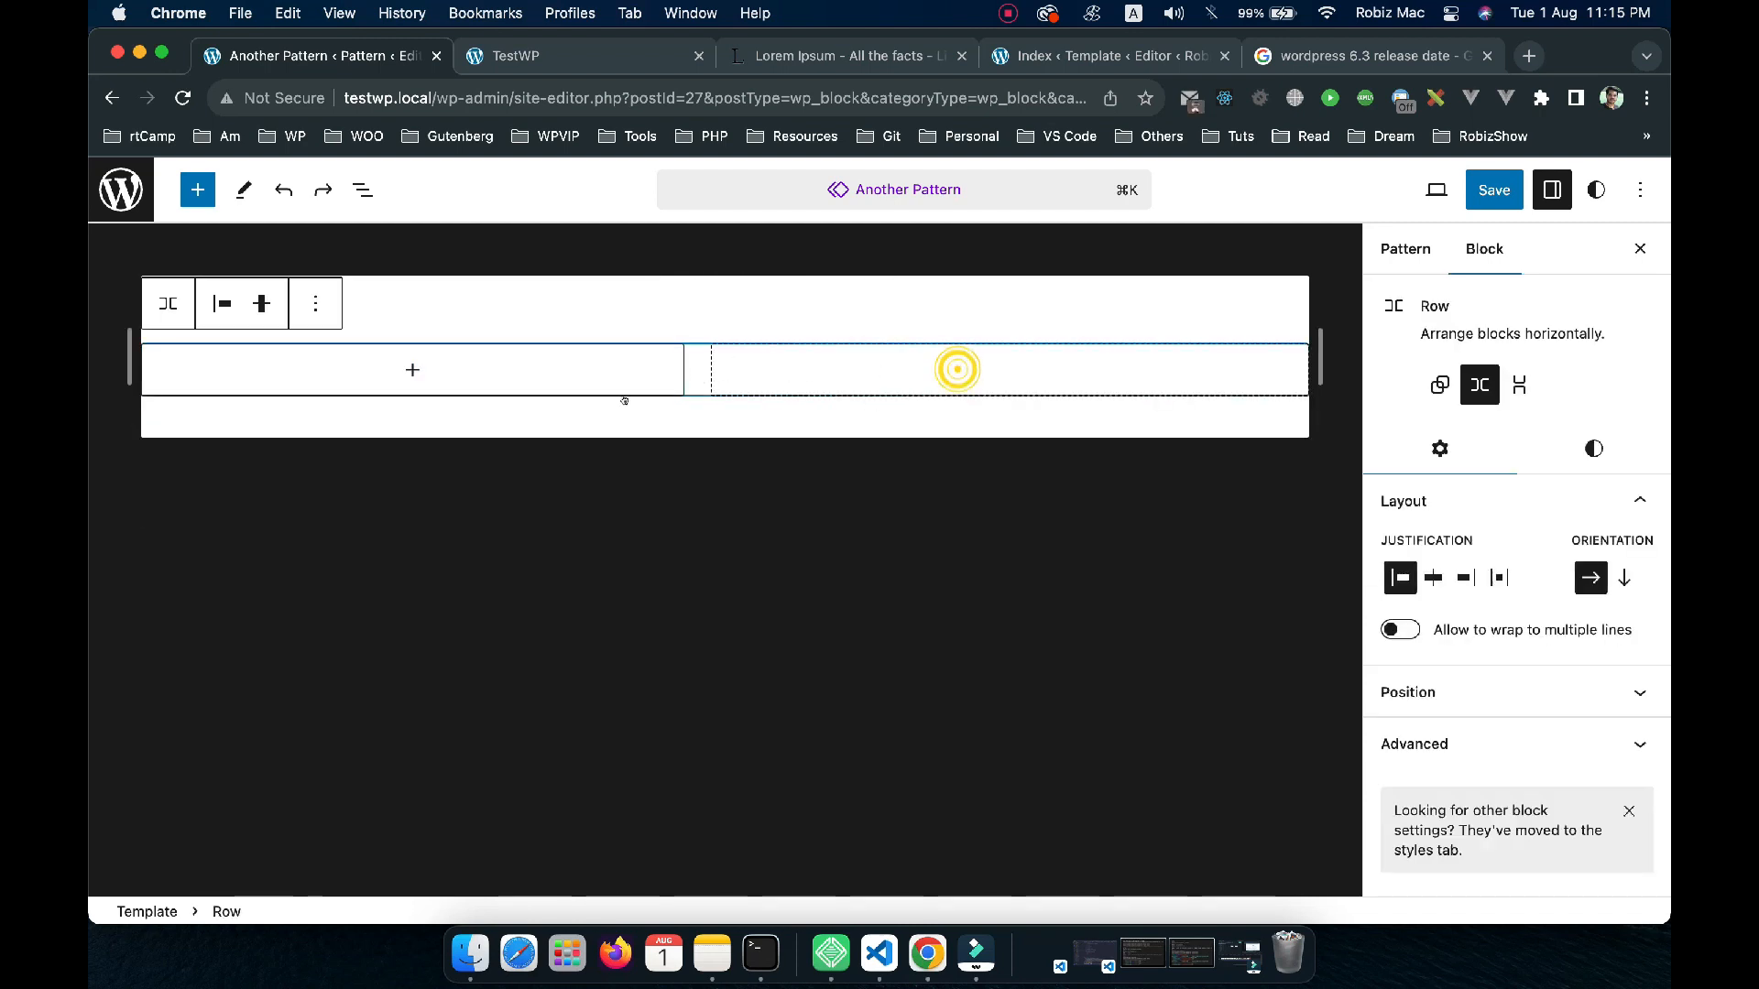
pyautogui.click(412, 369)
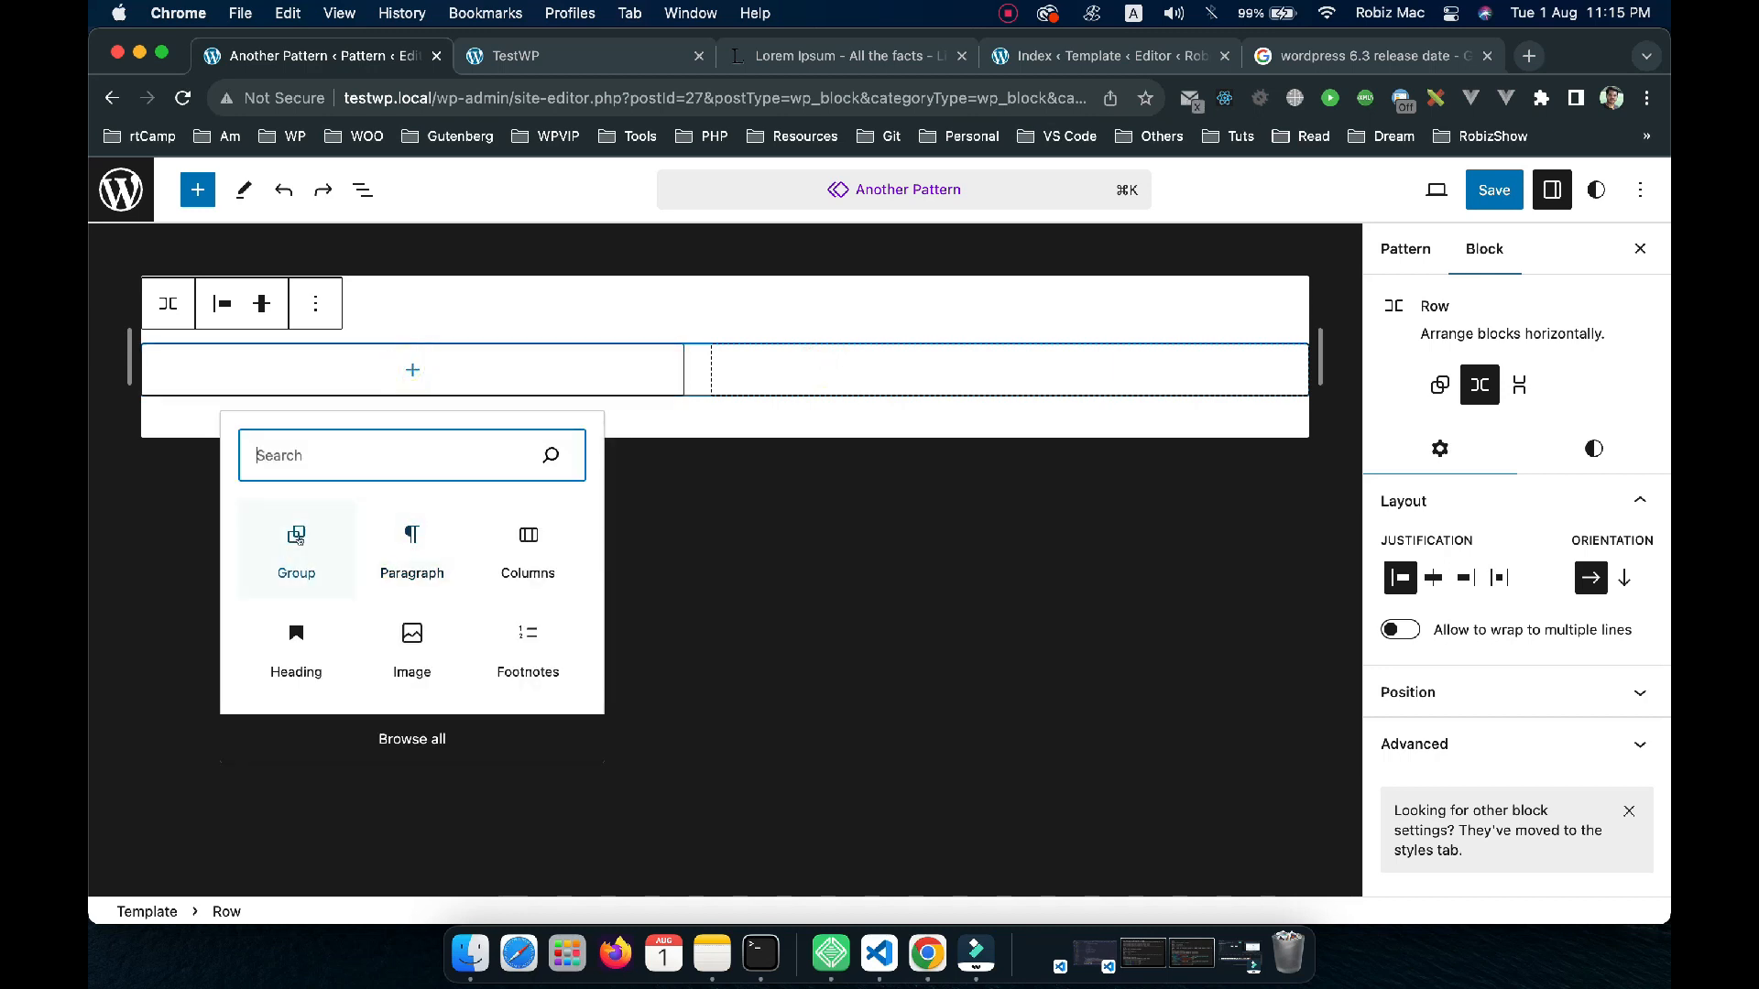
pyautogui.write('hea')
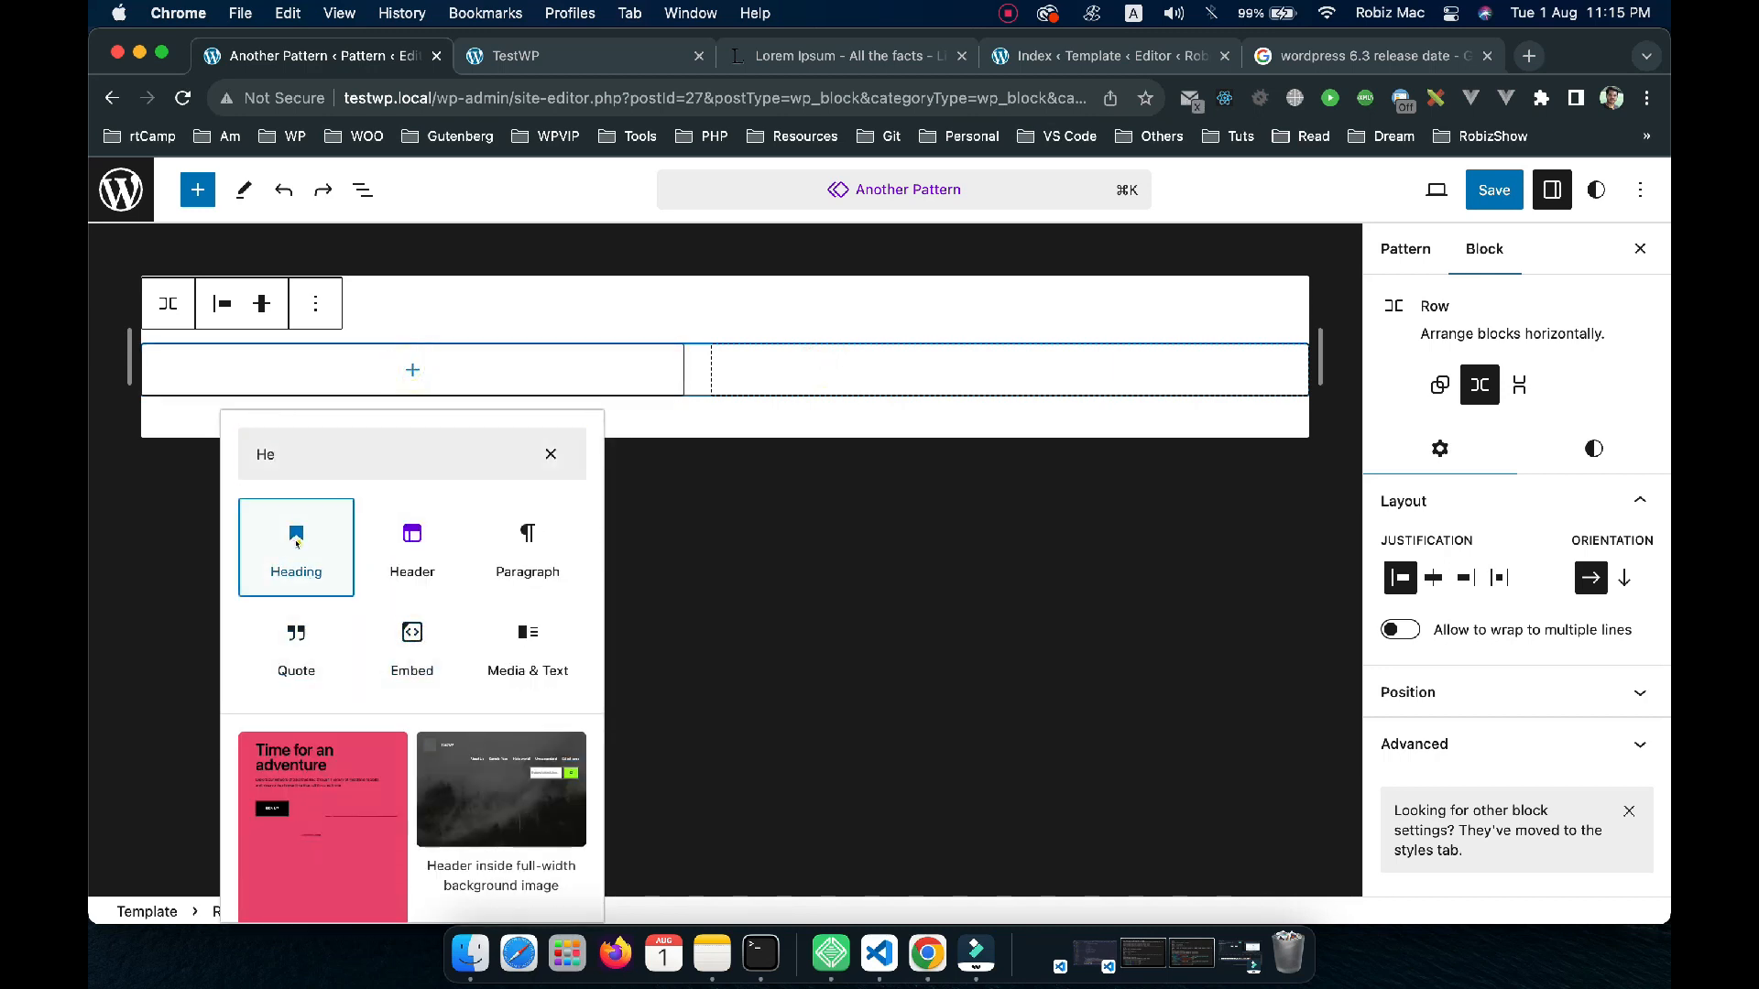
pyautogui.click(295, 548)
pyautogui.click(270, 370)
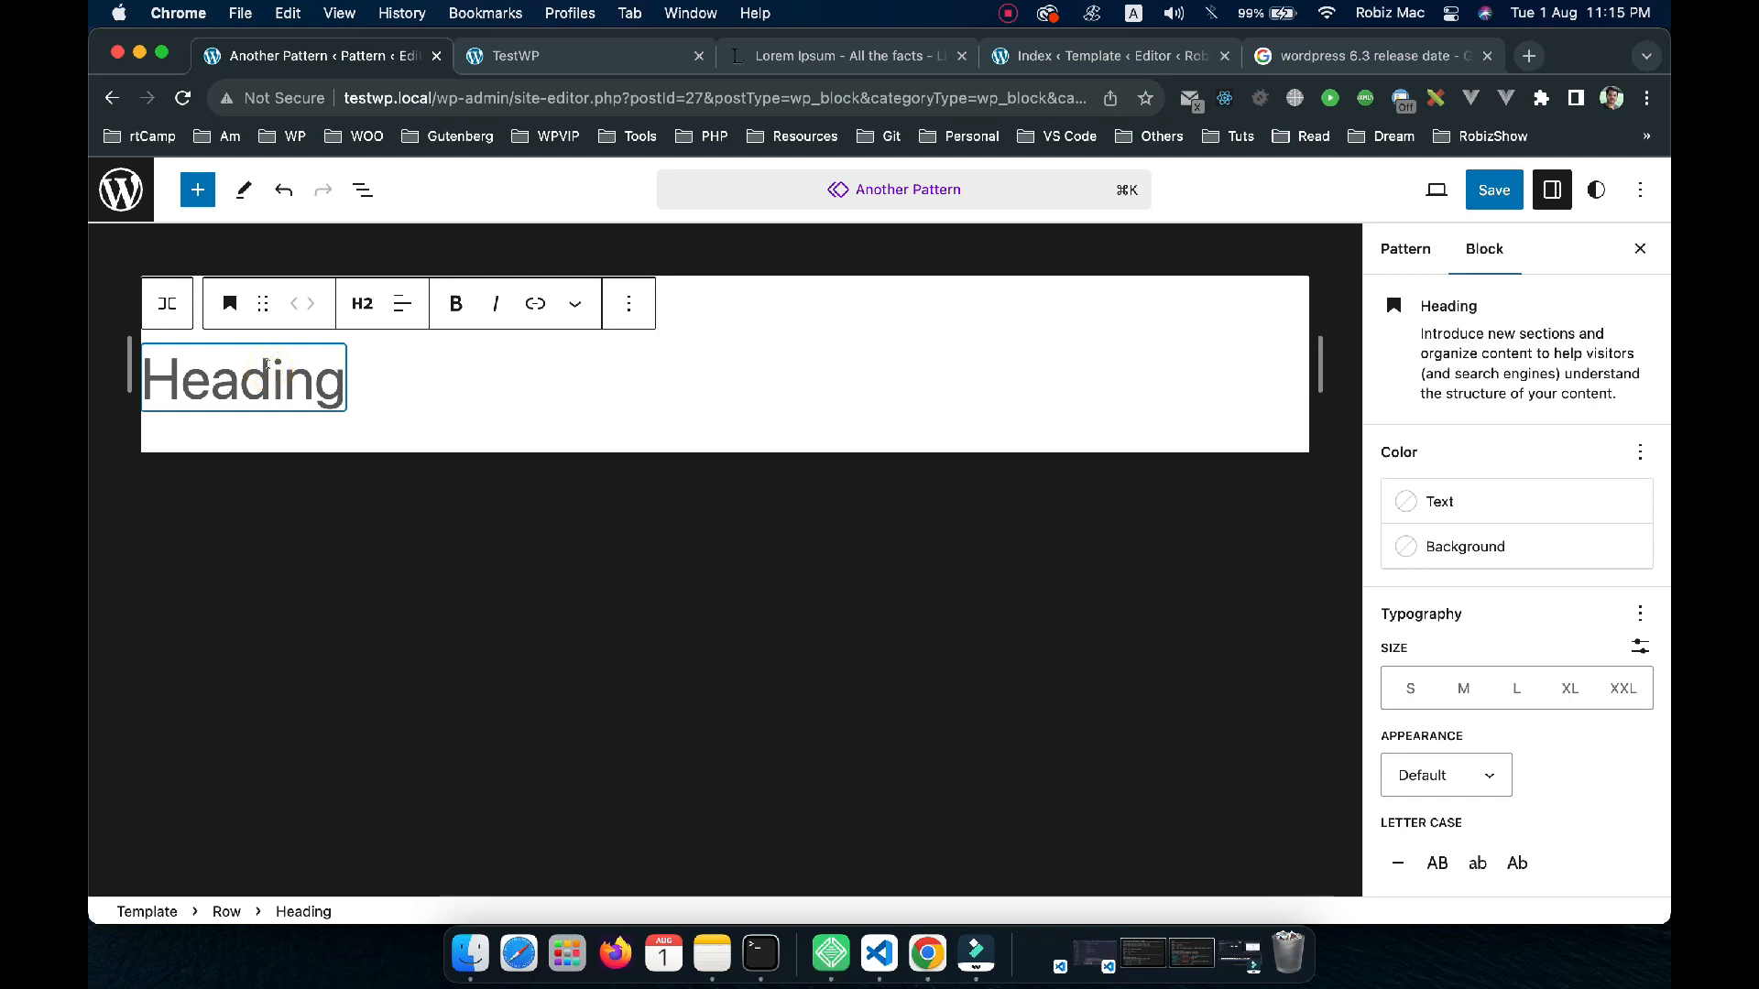
pyautogui.write('Demo Heading')
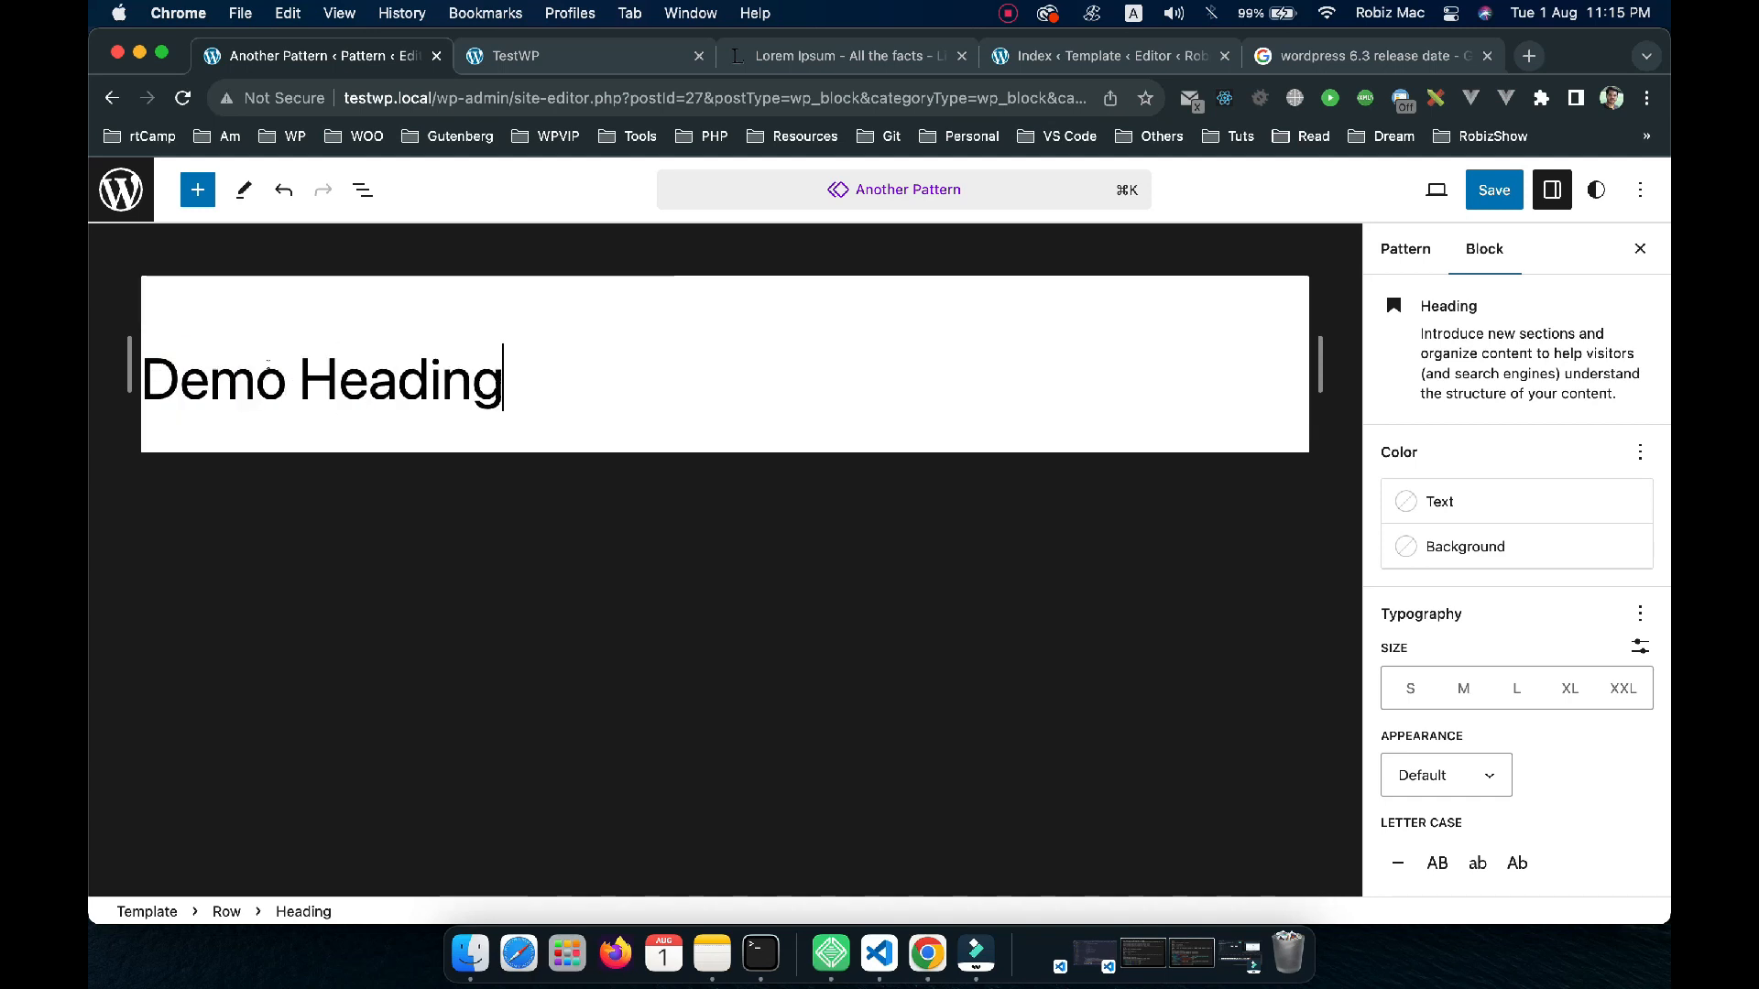
# Start an empty paragraph below the heading, and copy the "Where can I get some?" paragraph from the Lorem Ipsum site
pyautogui.click(254, 432)
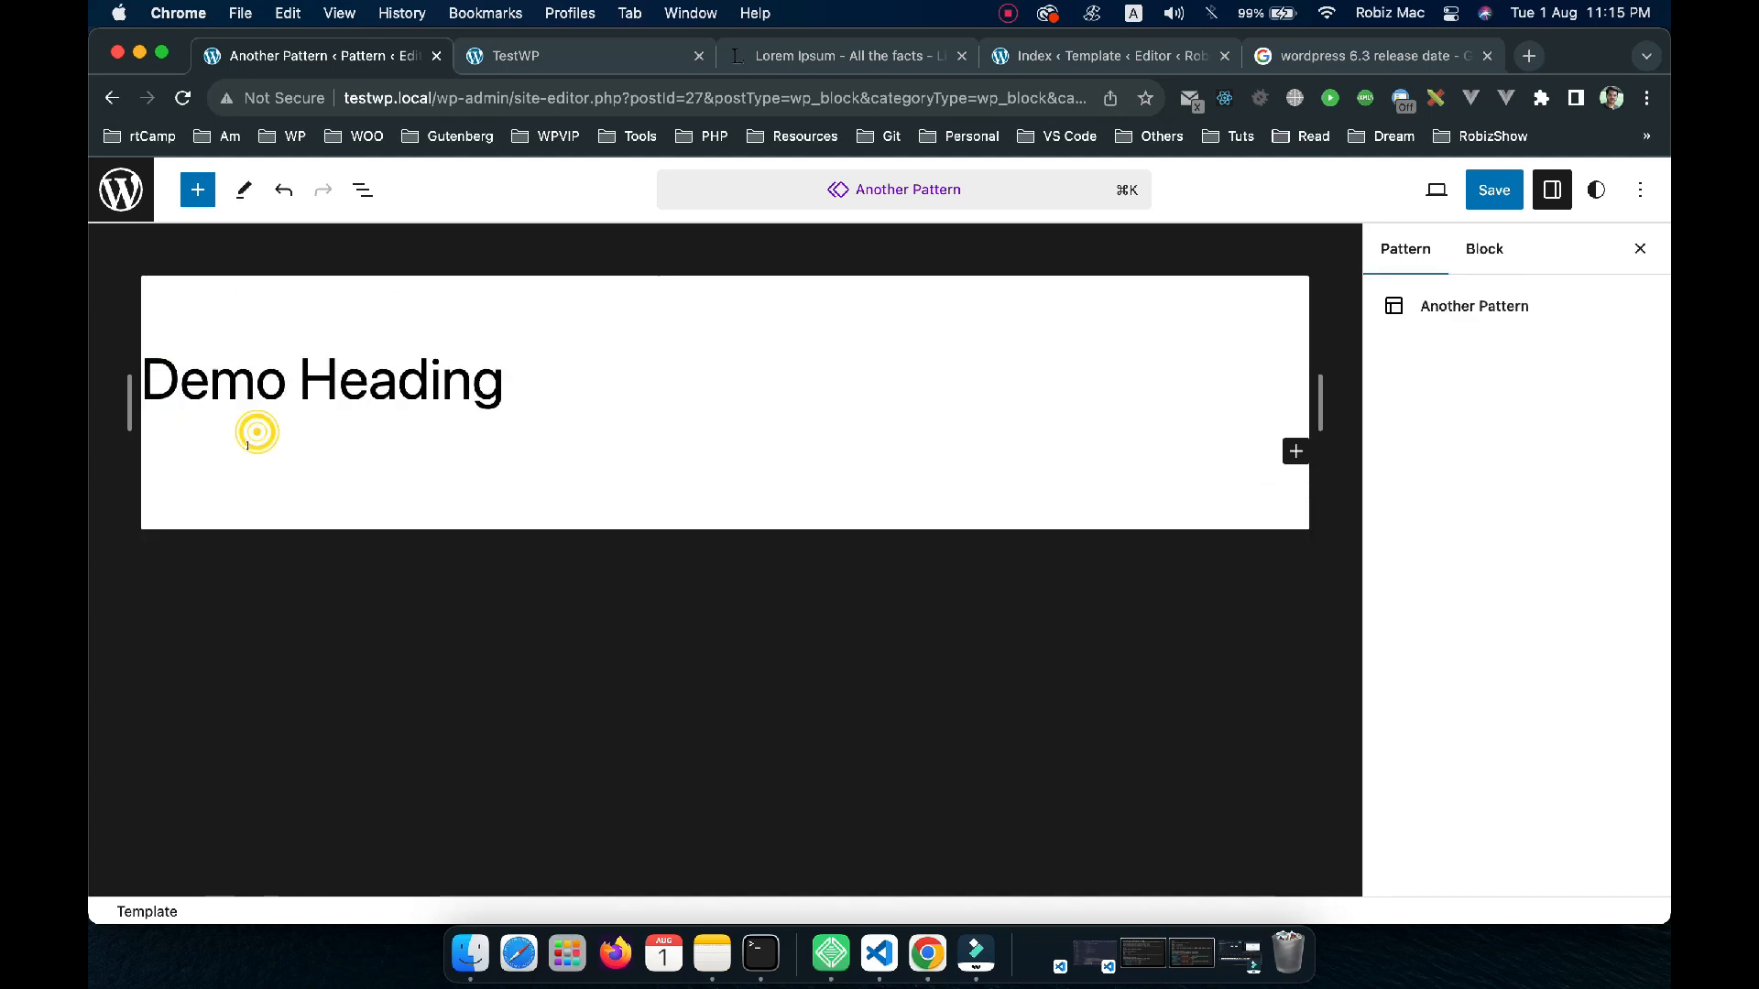
pyautogui.click(246, 448)
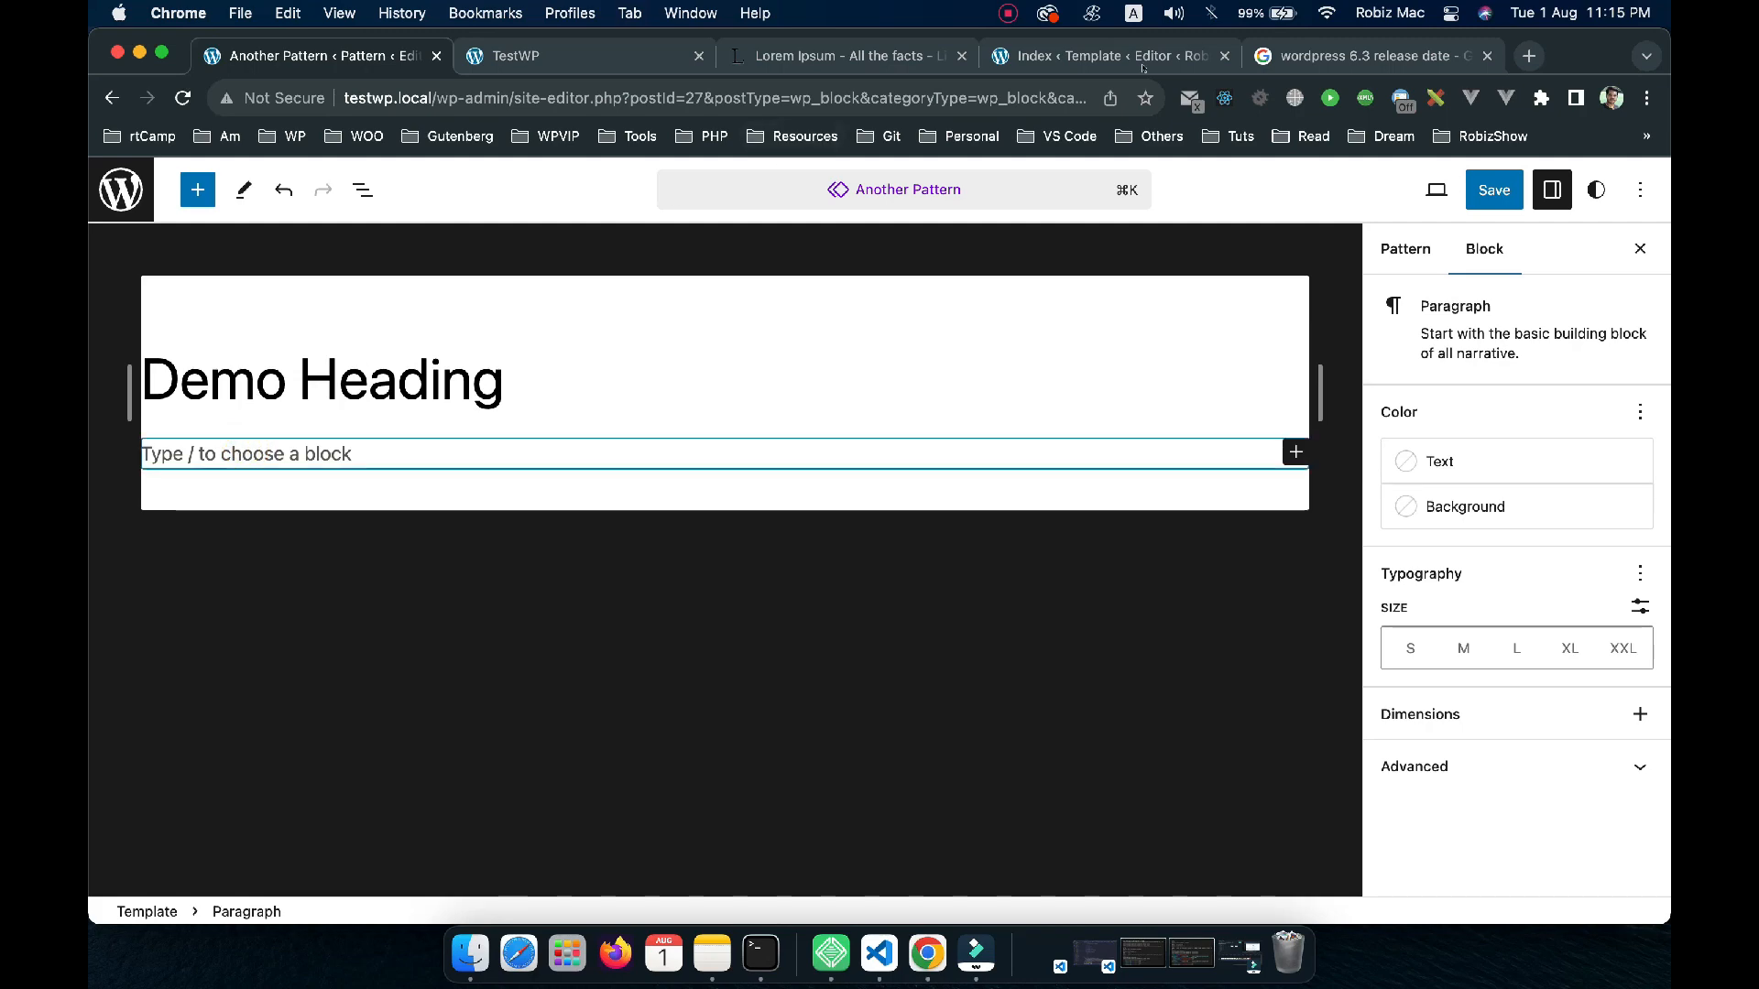
pyautogui.click(898, 55)
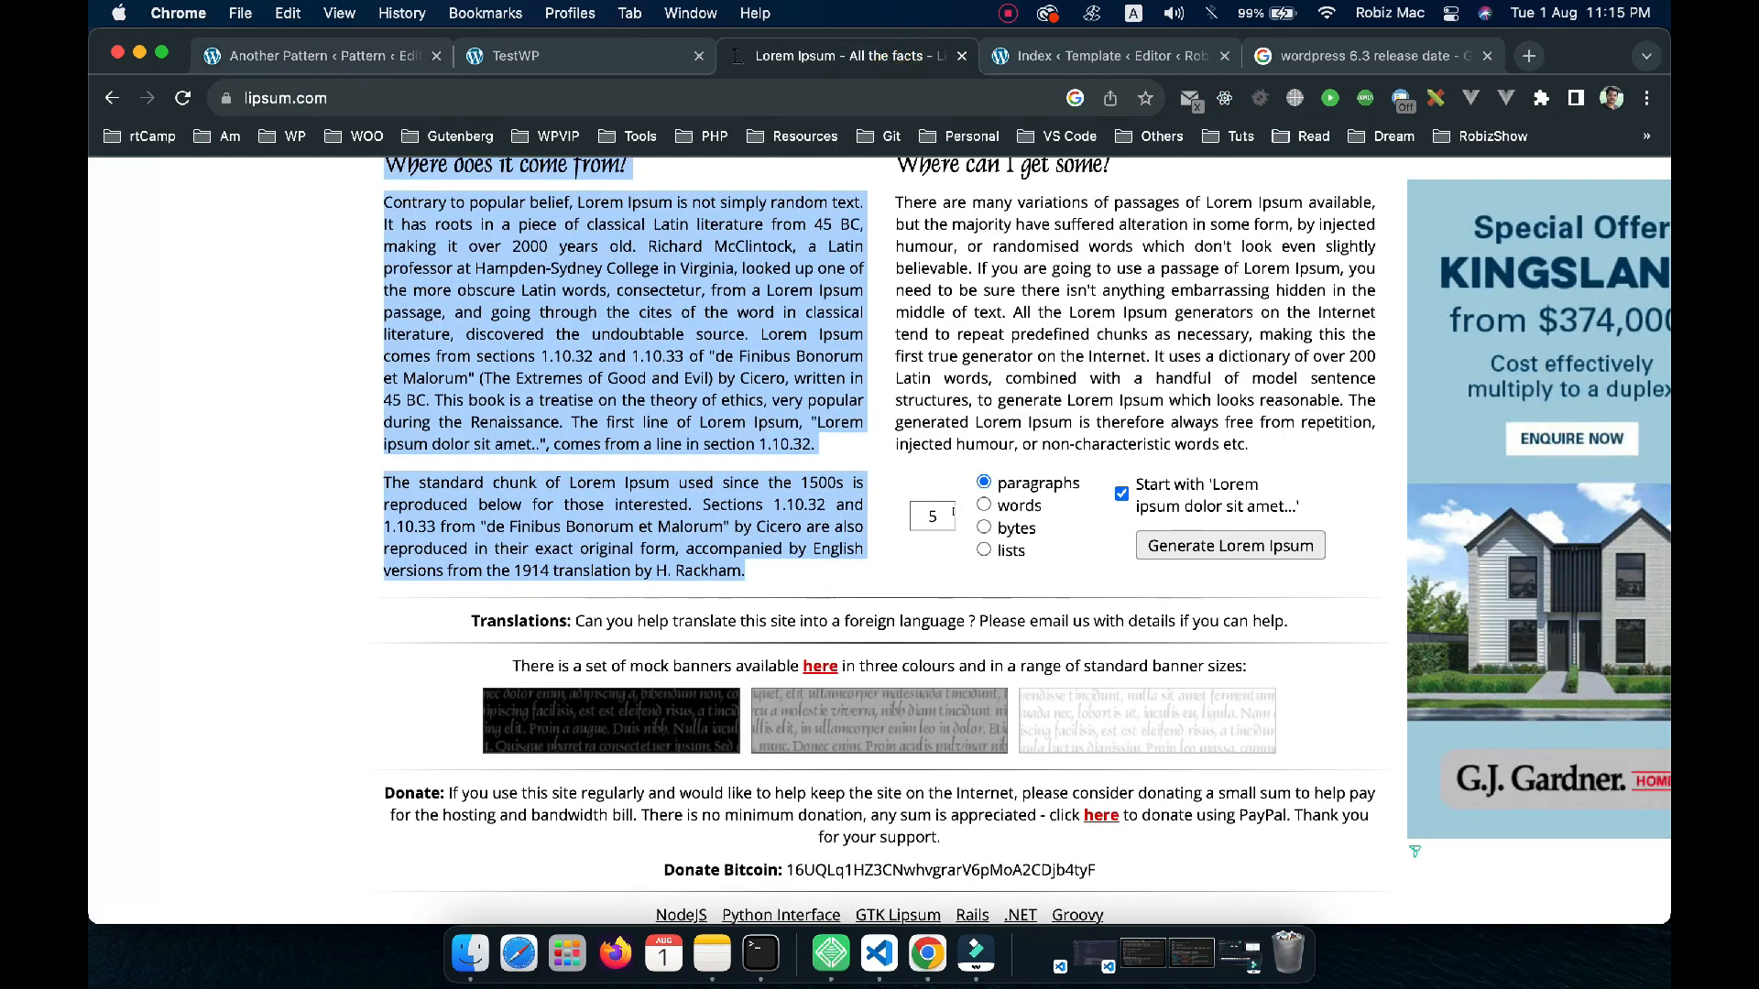
pyautogui.scroll(2, 1019, 499)
pyautogui.click(1020, 504)
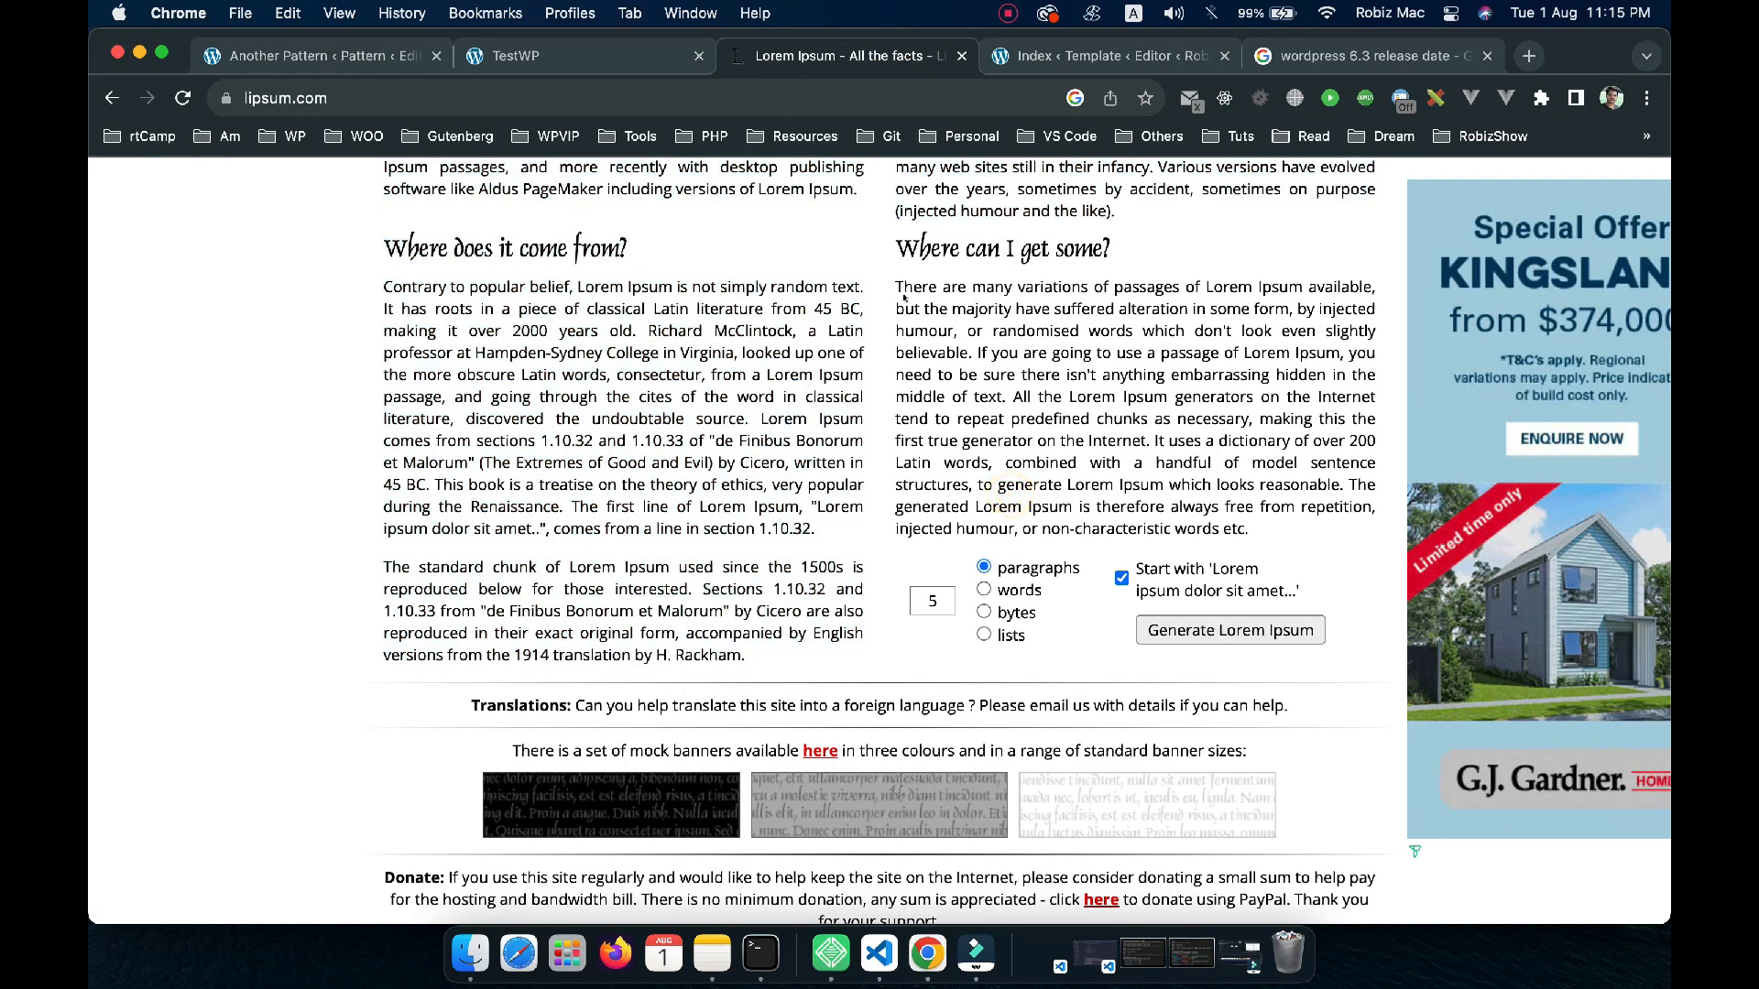
pyautogui.keyDown('shift'); pyautogui.click(1262, 532); pyautogui.keyUp('shift')
pyautogui.press('super+c')
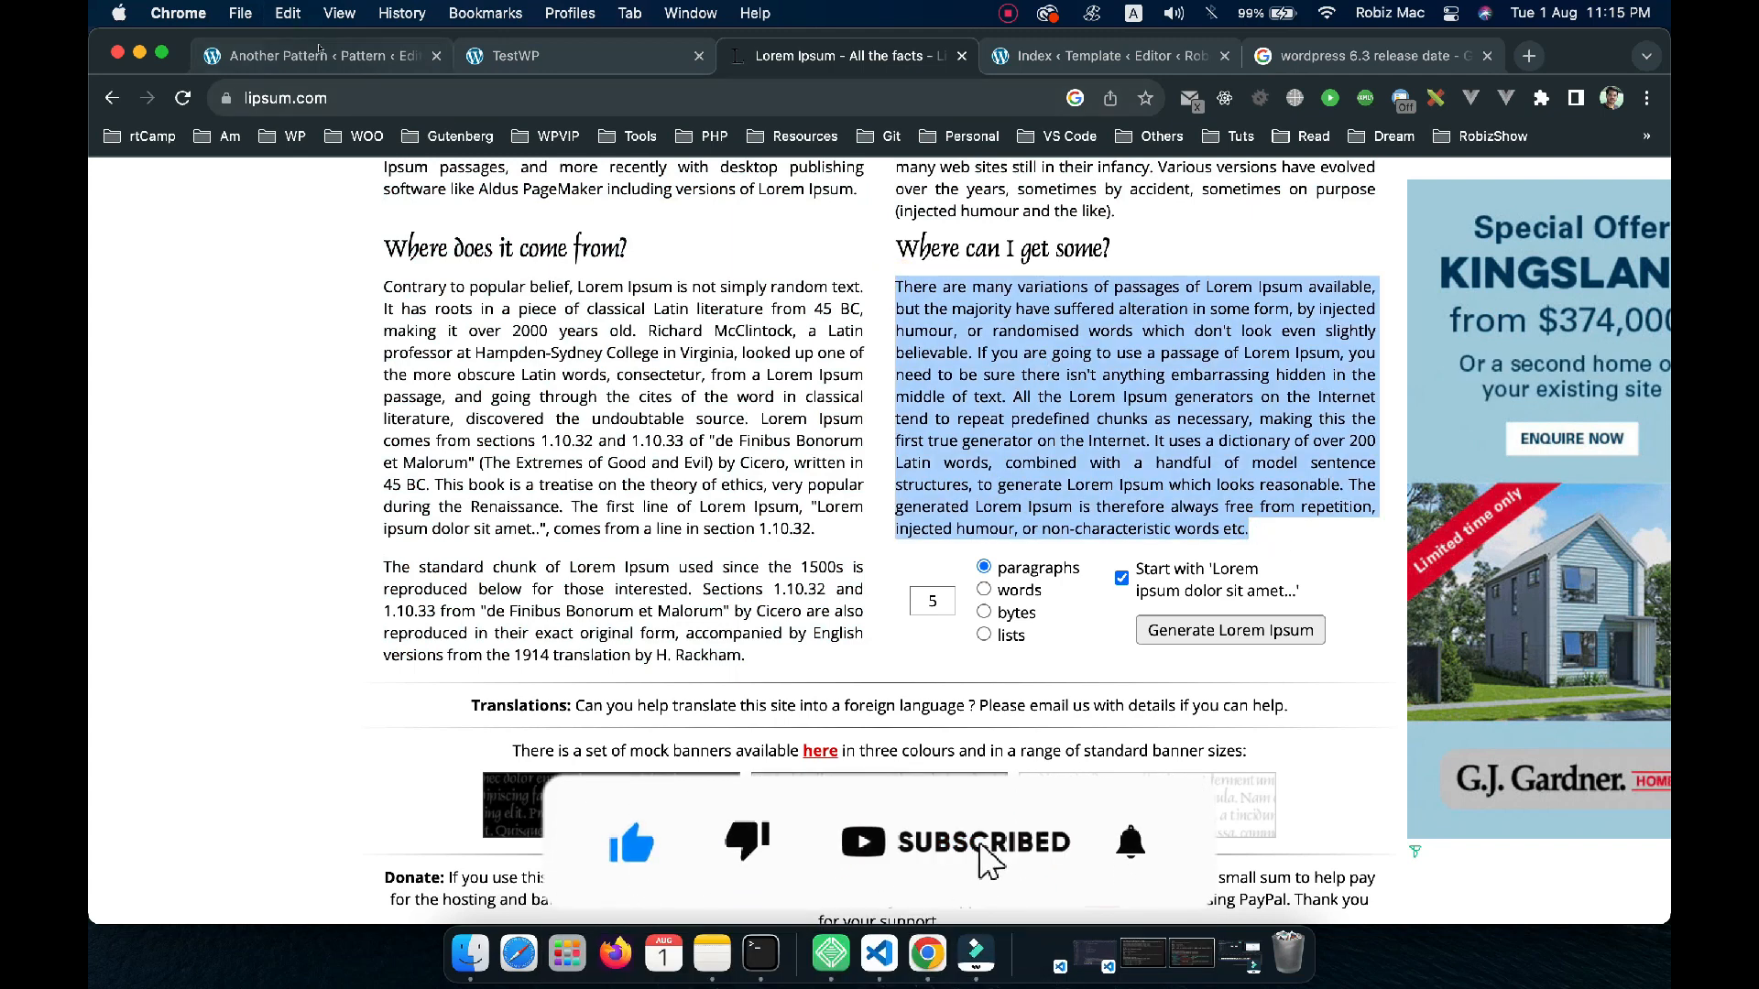
# Return to the pattern being edited and paste the copied text into the empty paragraph below "Demo Heading"
pyautogui.click(555, 57)
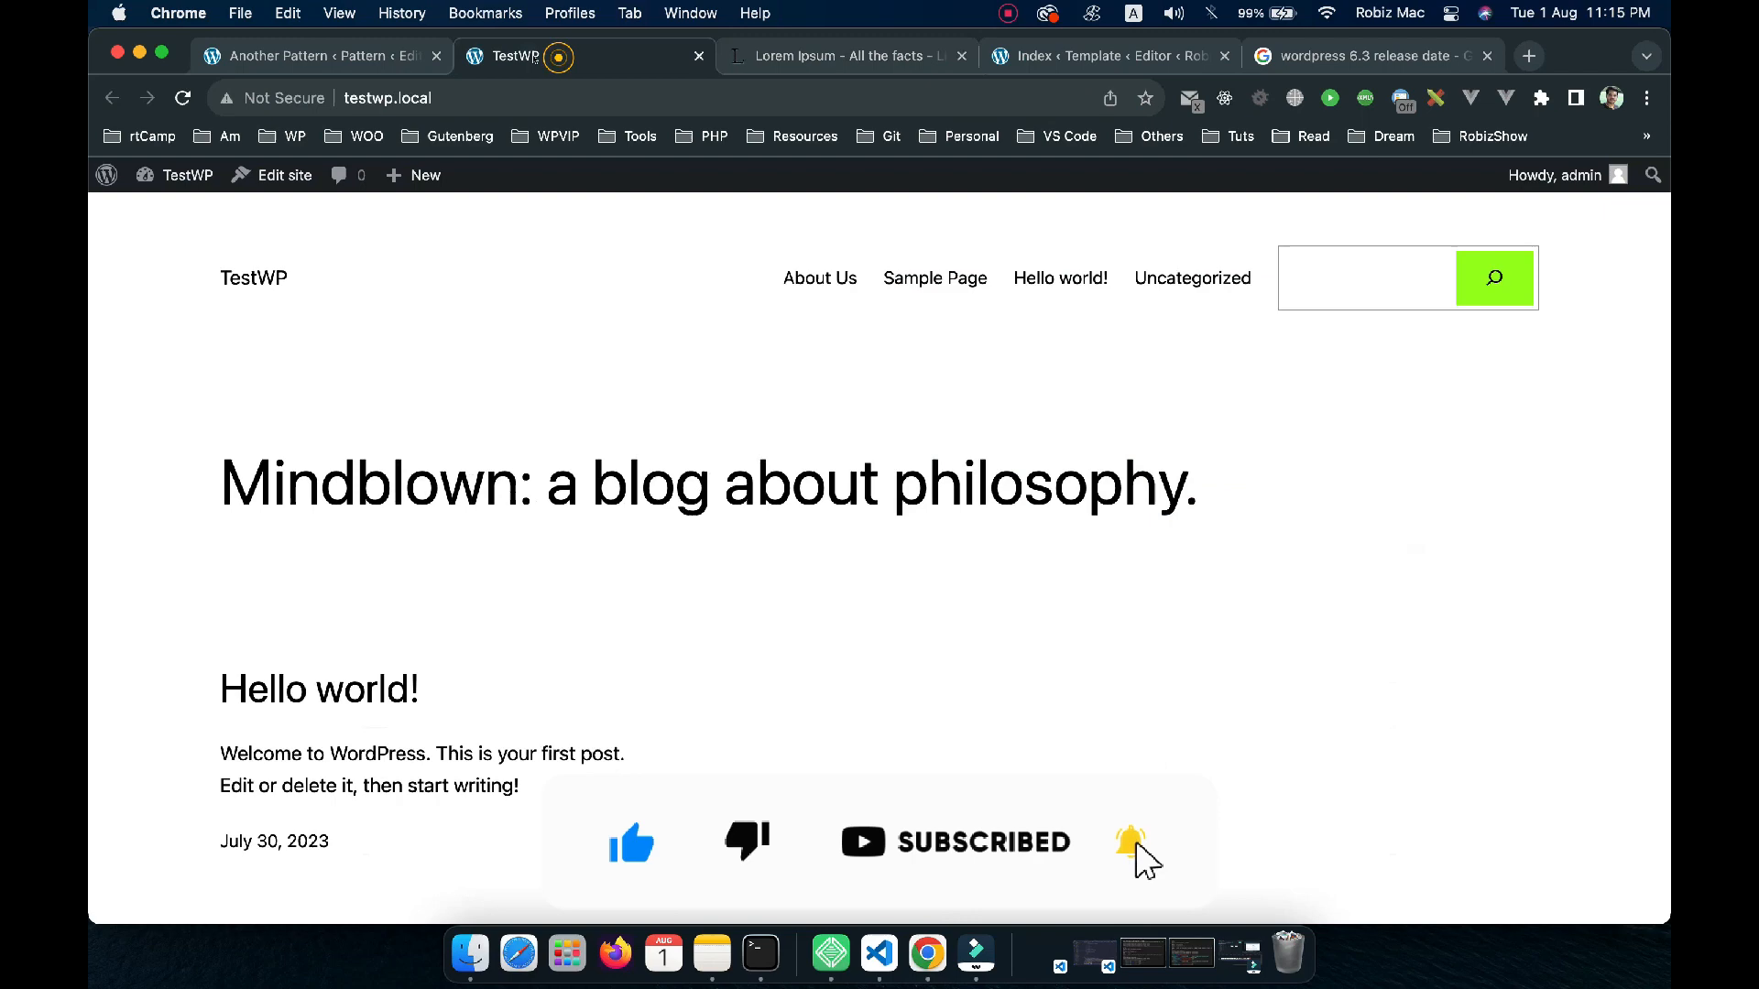
pyautogui.click(348, 55)
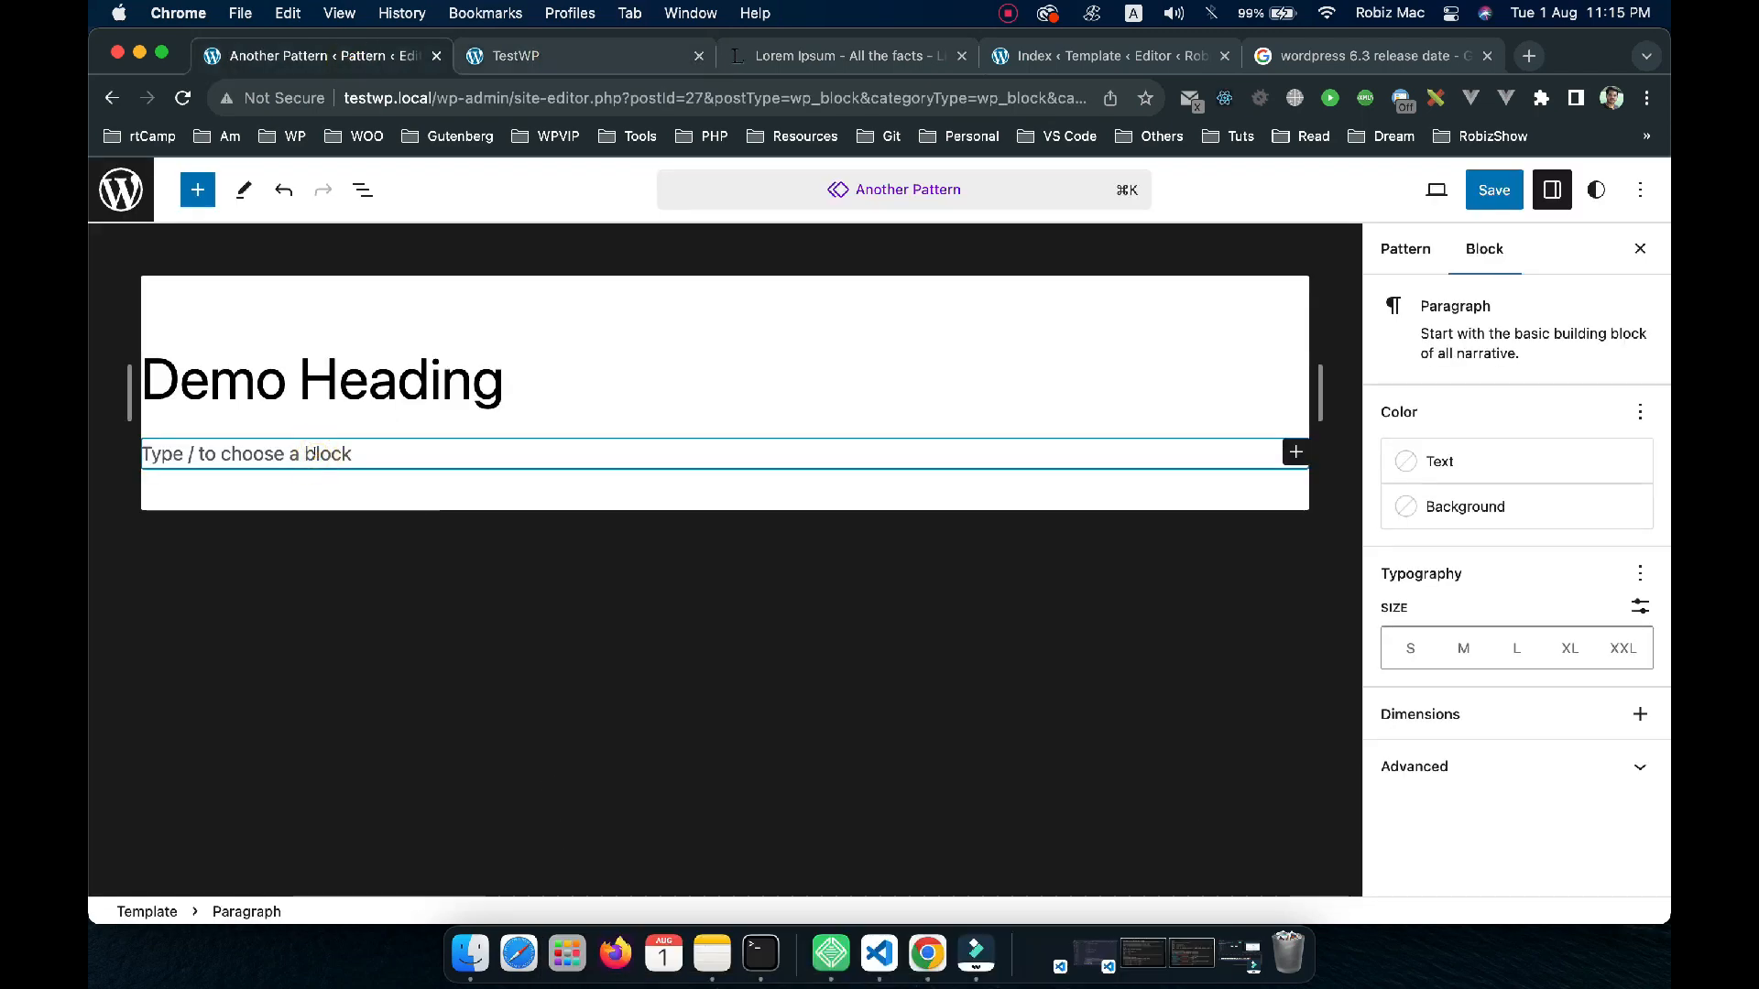
pyautogui.press('super+v')
# Add a Buttons block below the pasted paragraph and label its button "Read More"
pyautogui.click(875, 645)
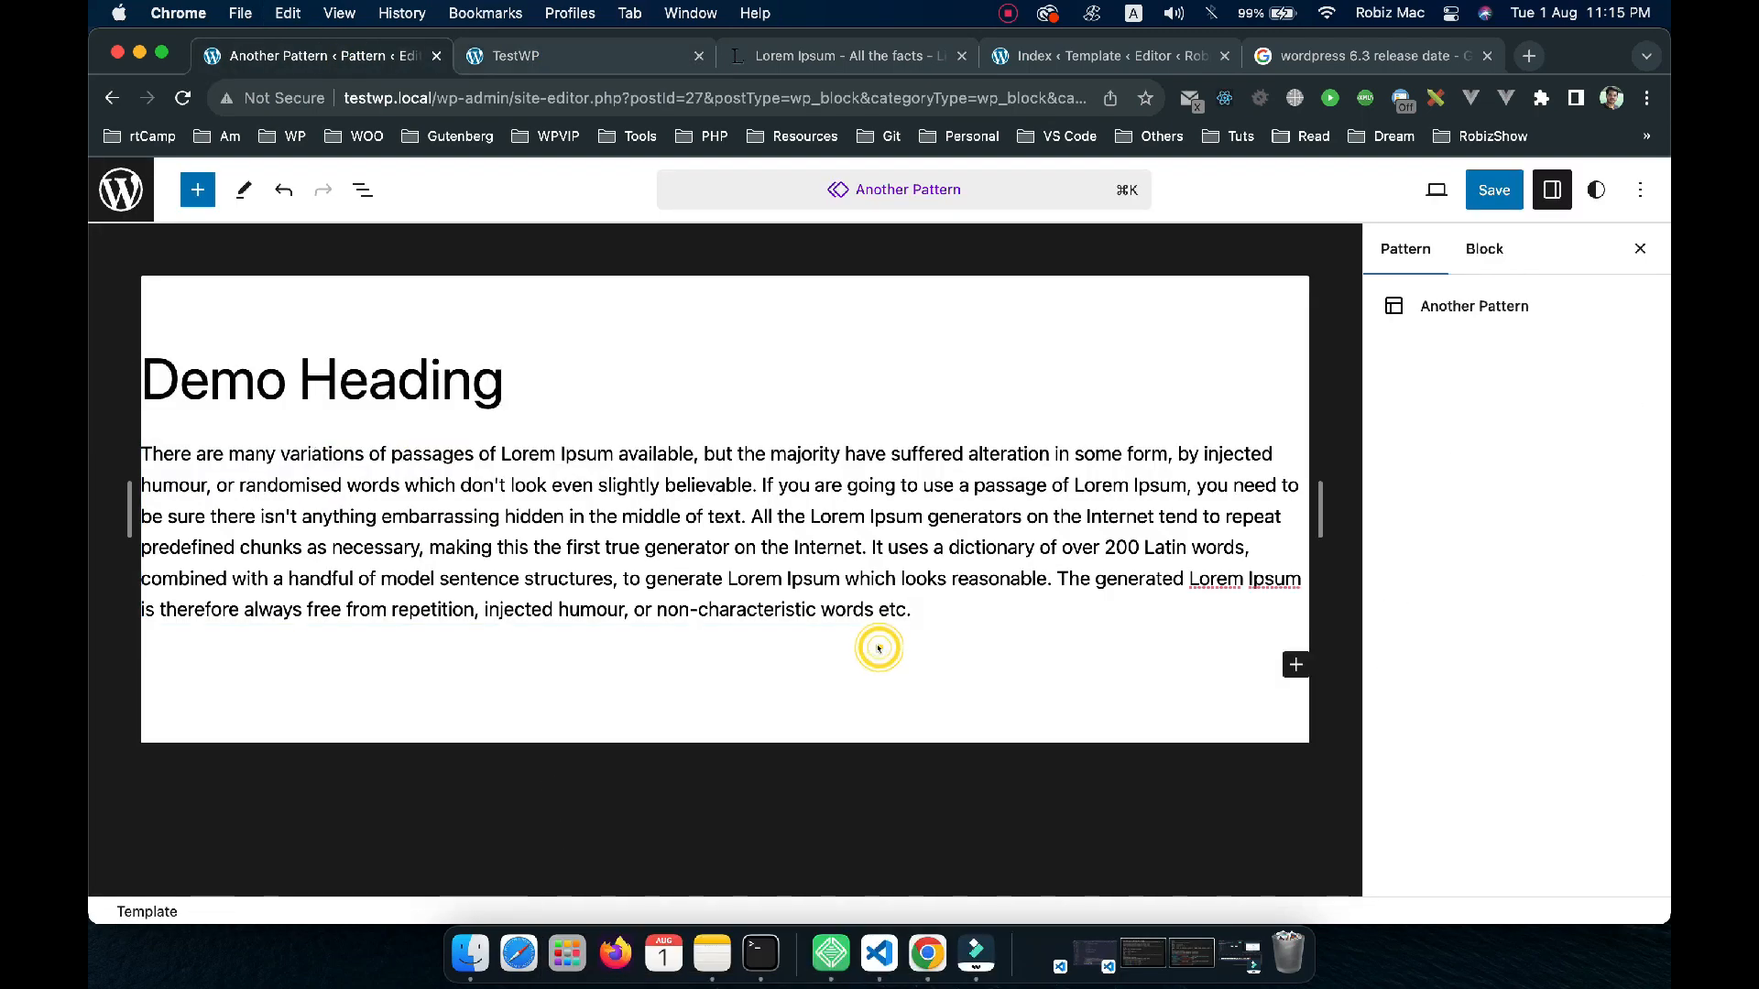
pyautogui.click(841, 652)
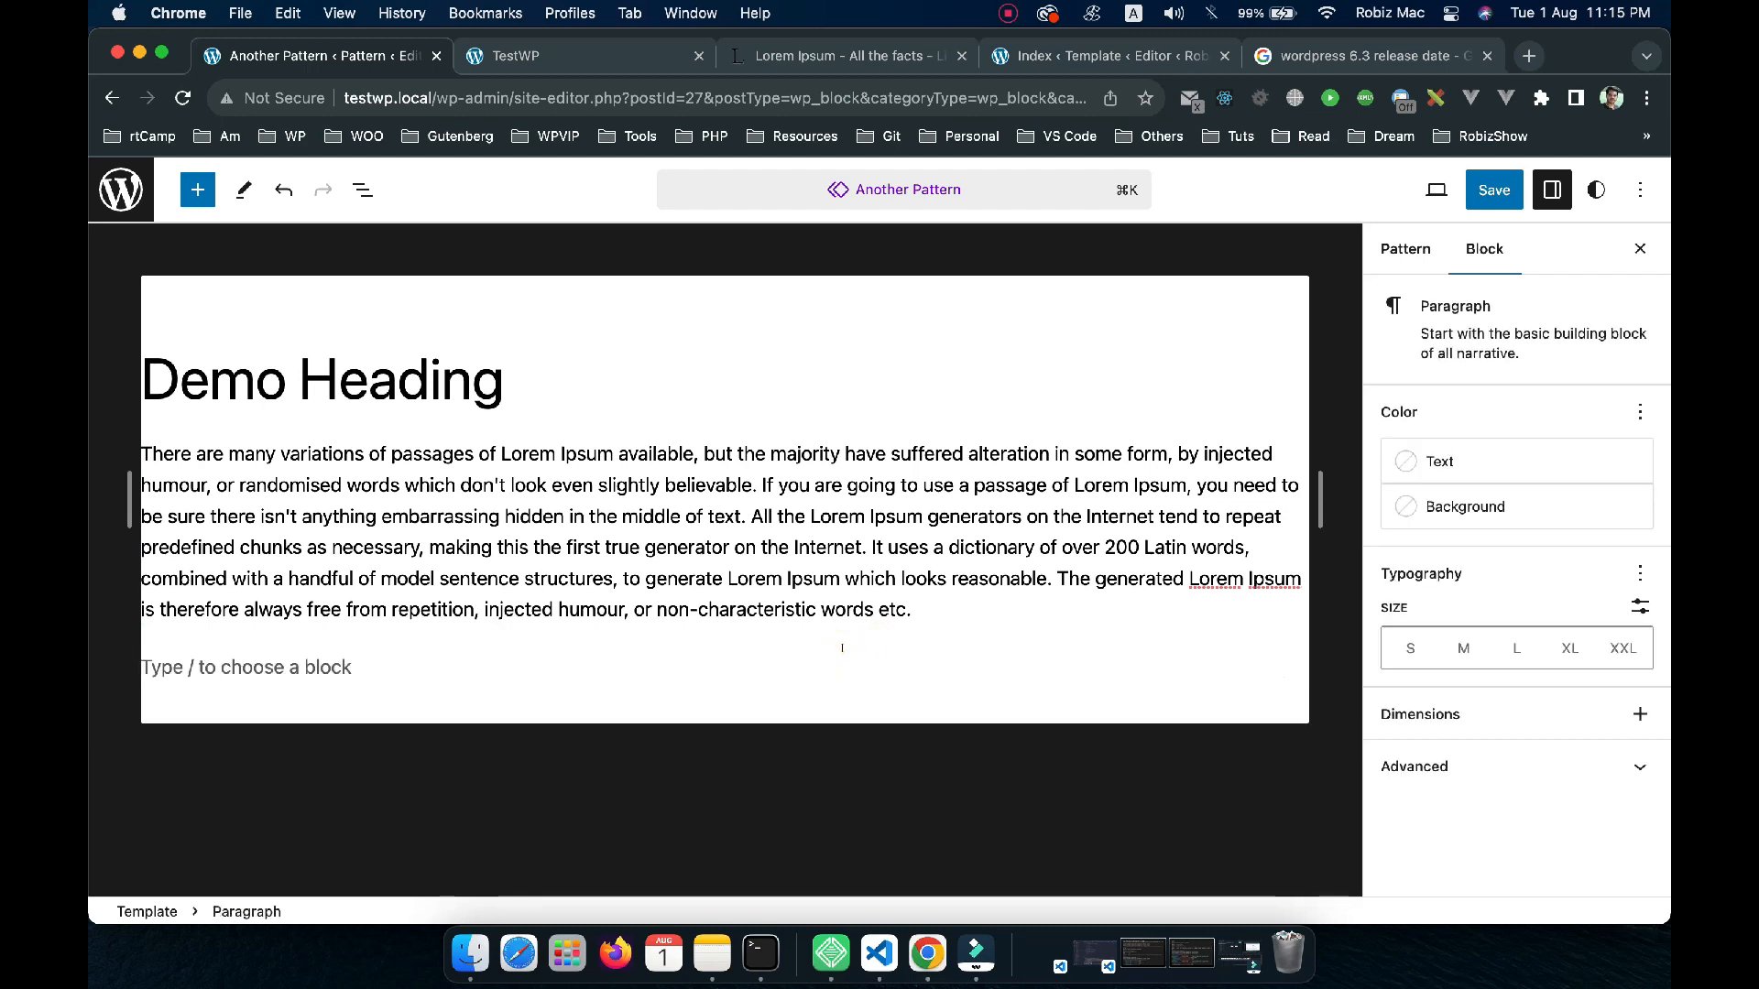
pyautogui.write('/bu')
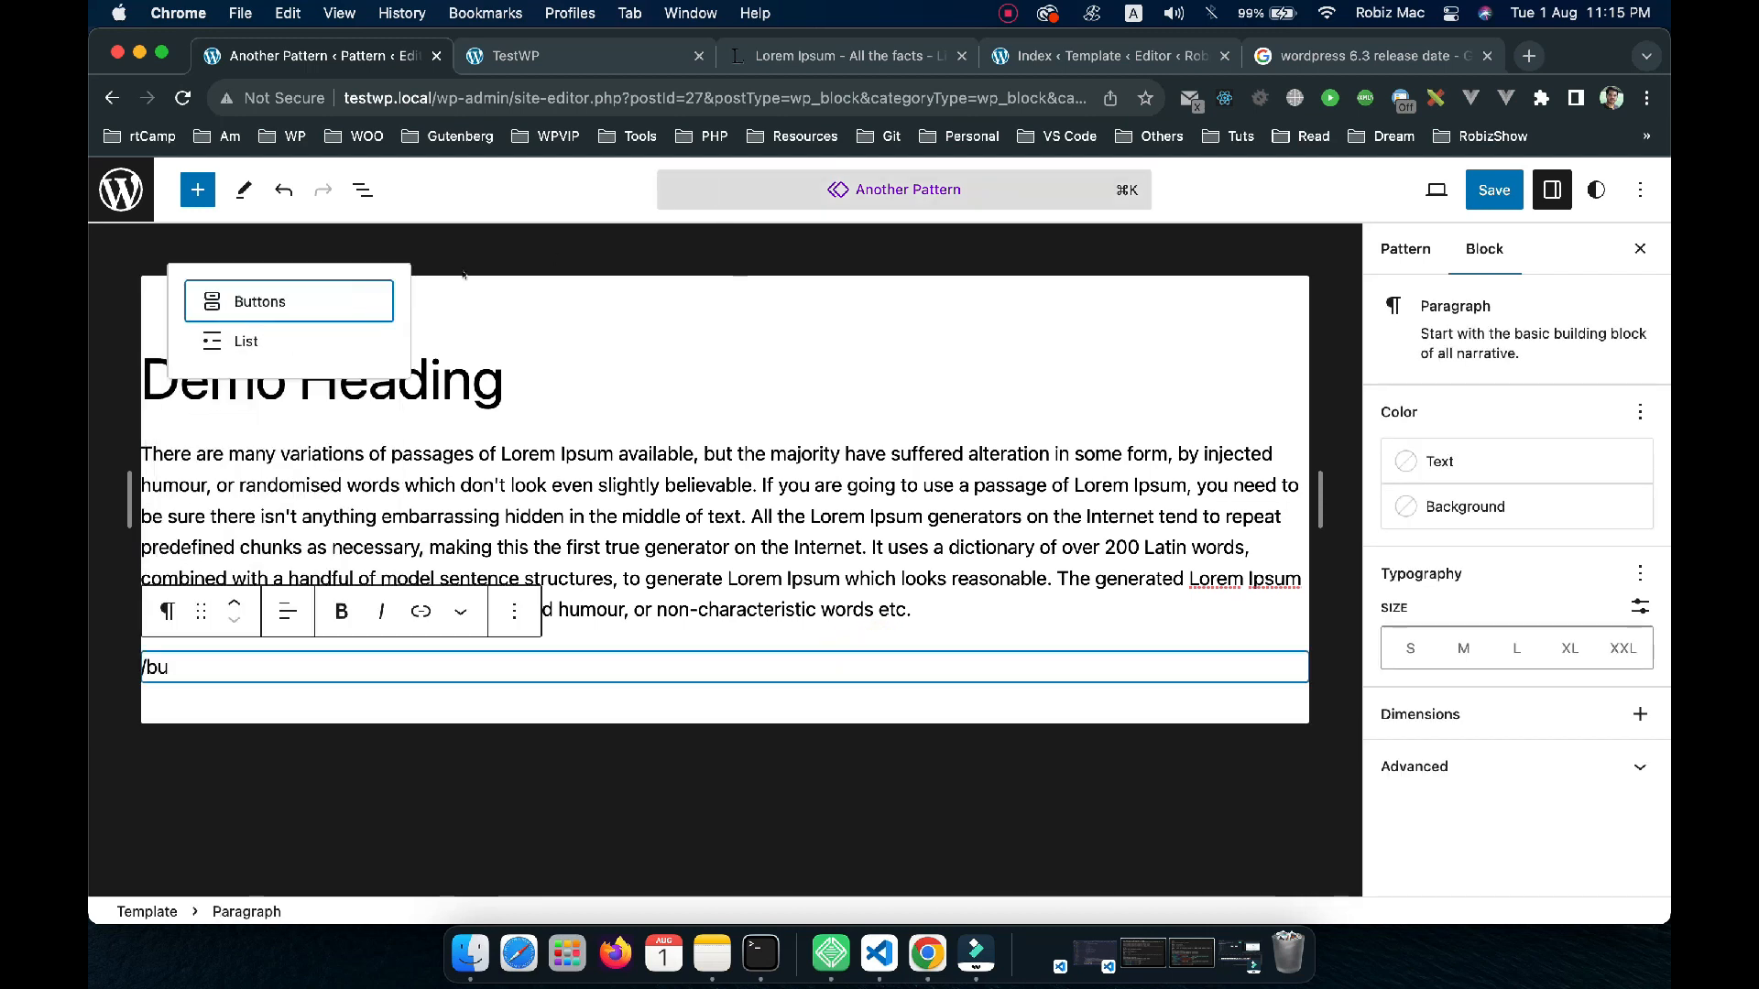
pyautogui.click(341, 298)
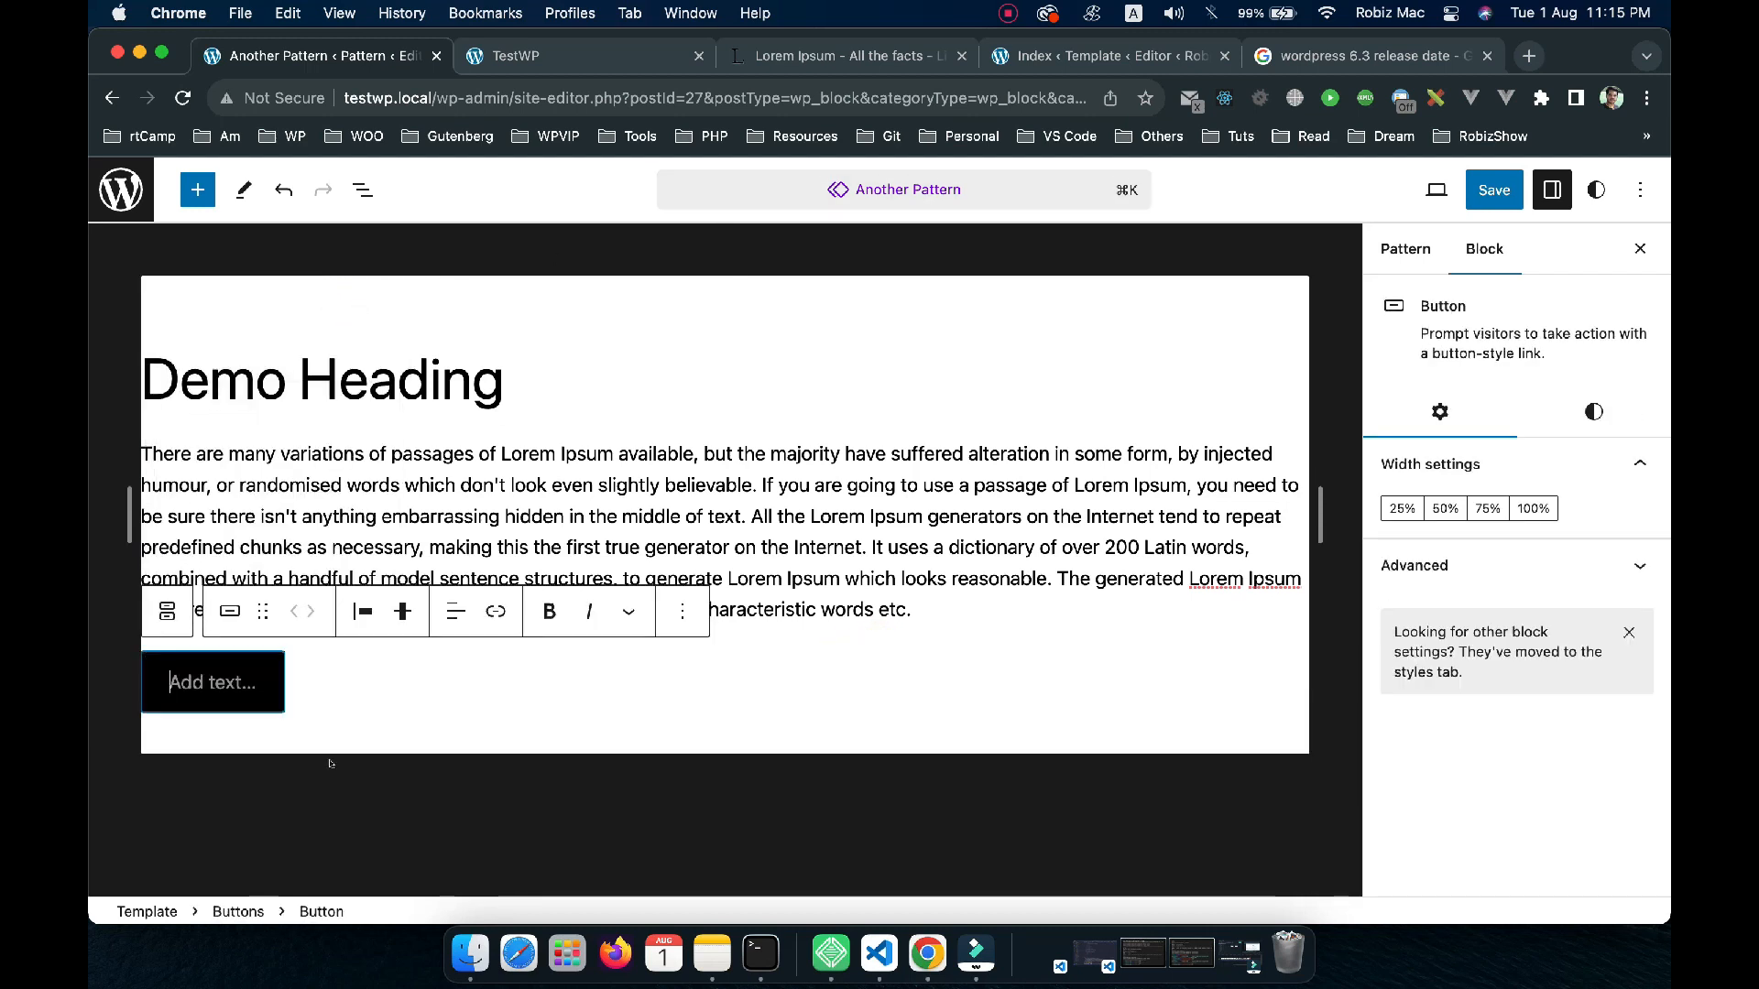
pyautogui.write('Read Mor')
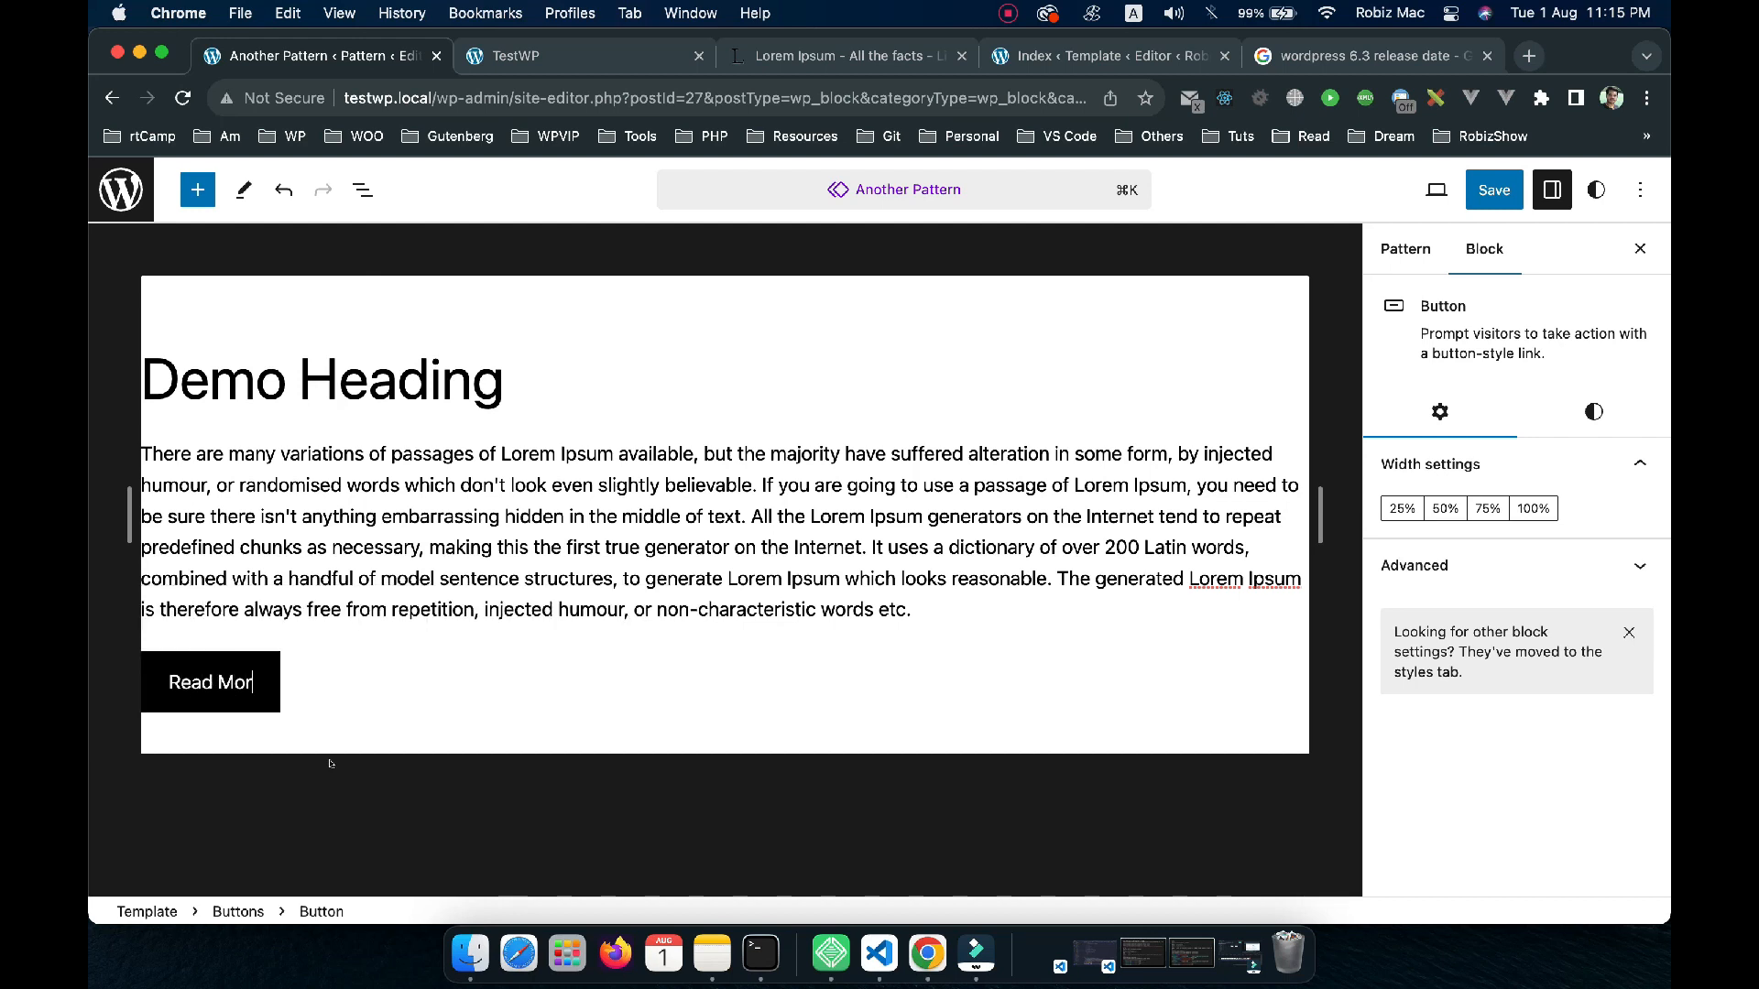
pyautogui.write('e')
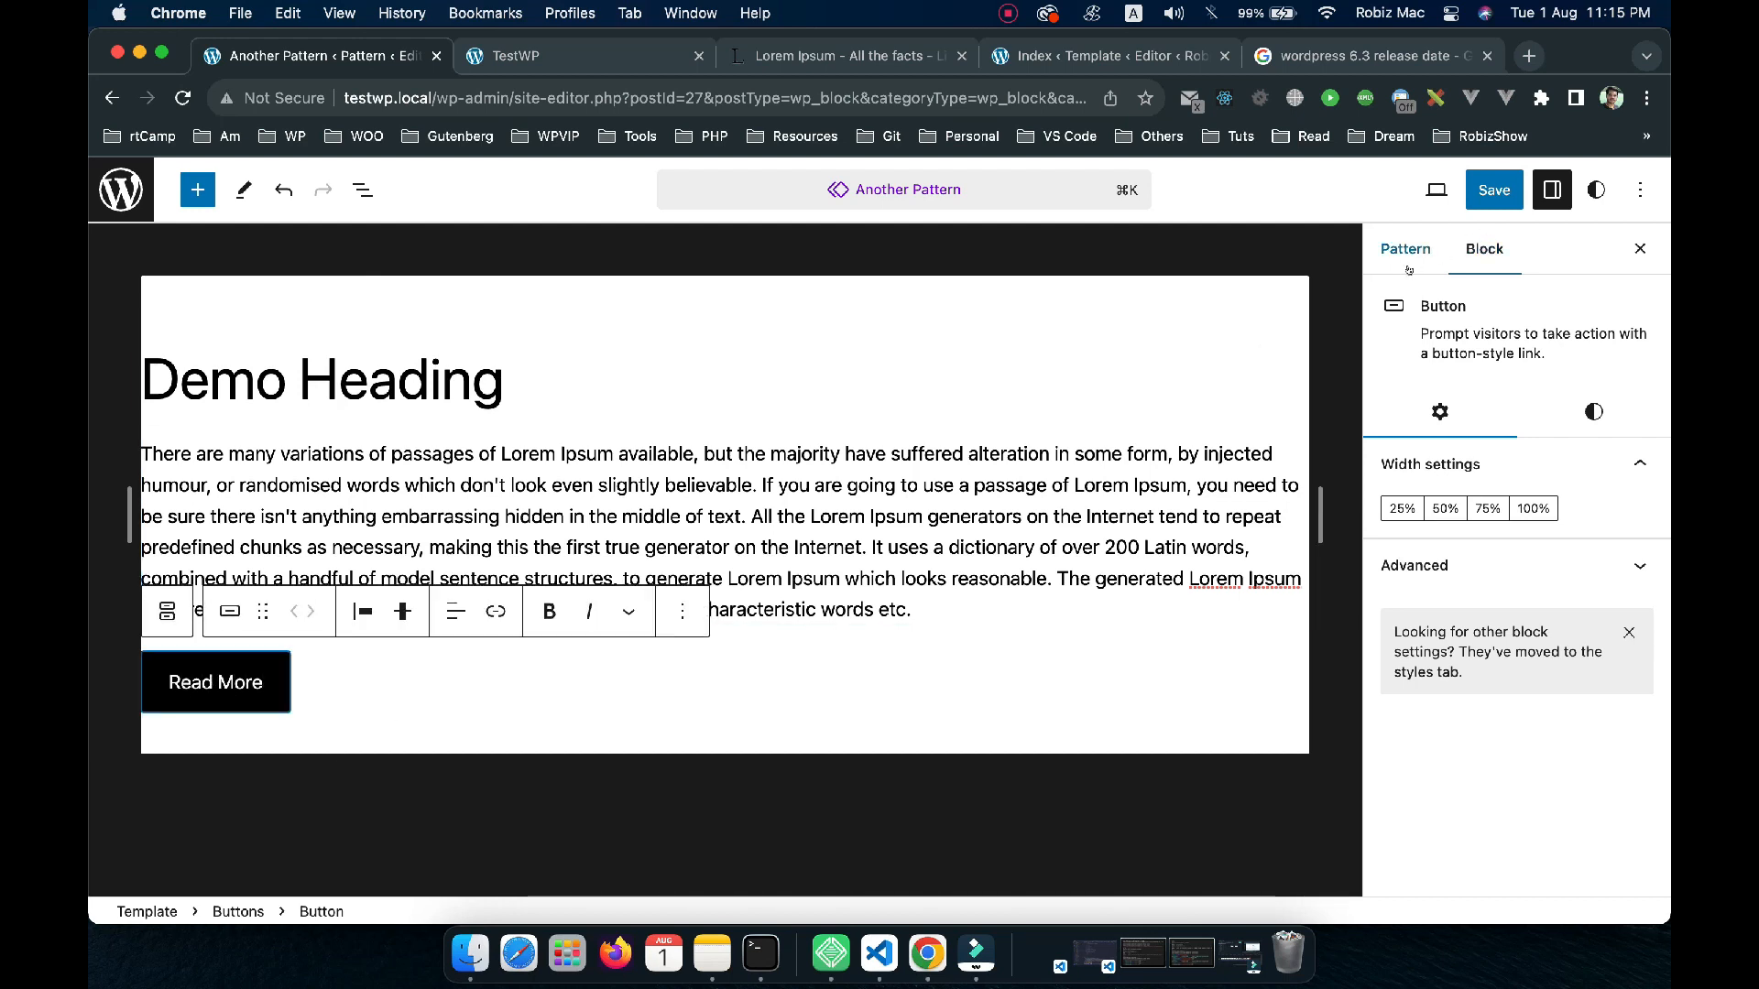
# Save the pattern and leave it, going back through the pattern list to the Design overview
pyautogui.click(1484, 181)
pyautogui.click(1464, 191)
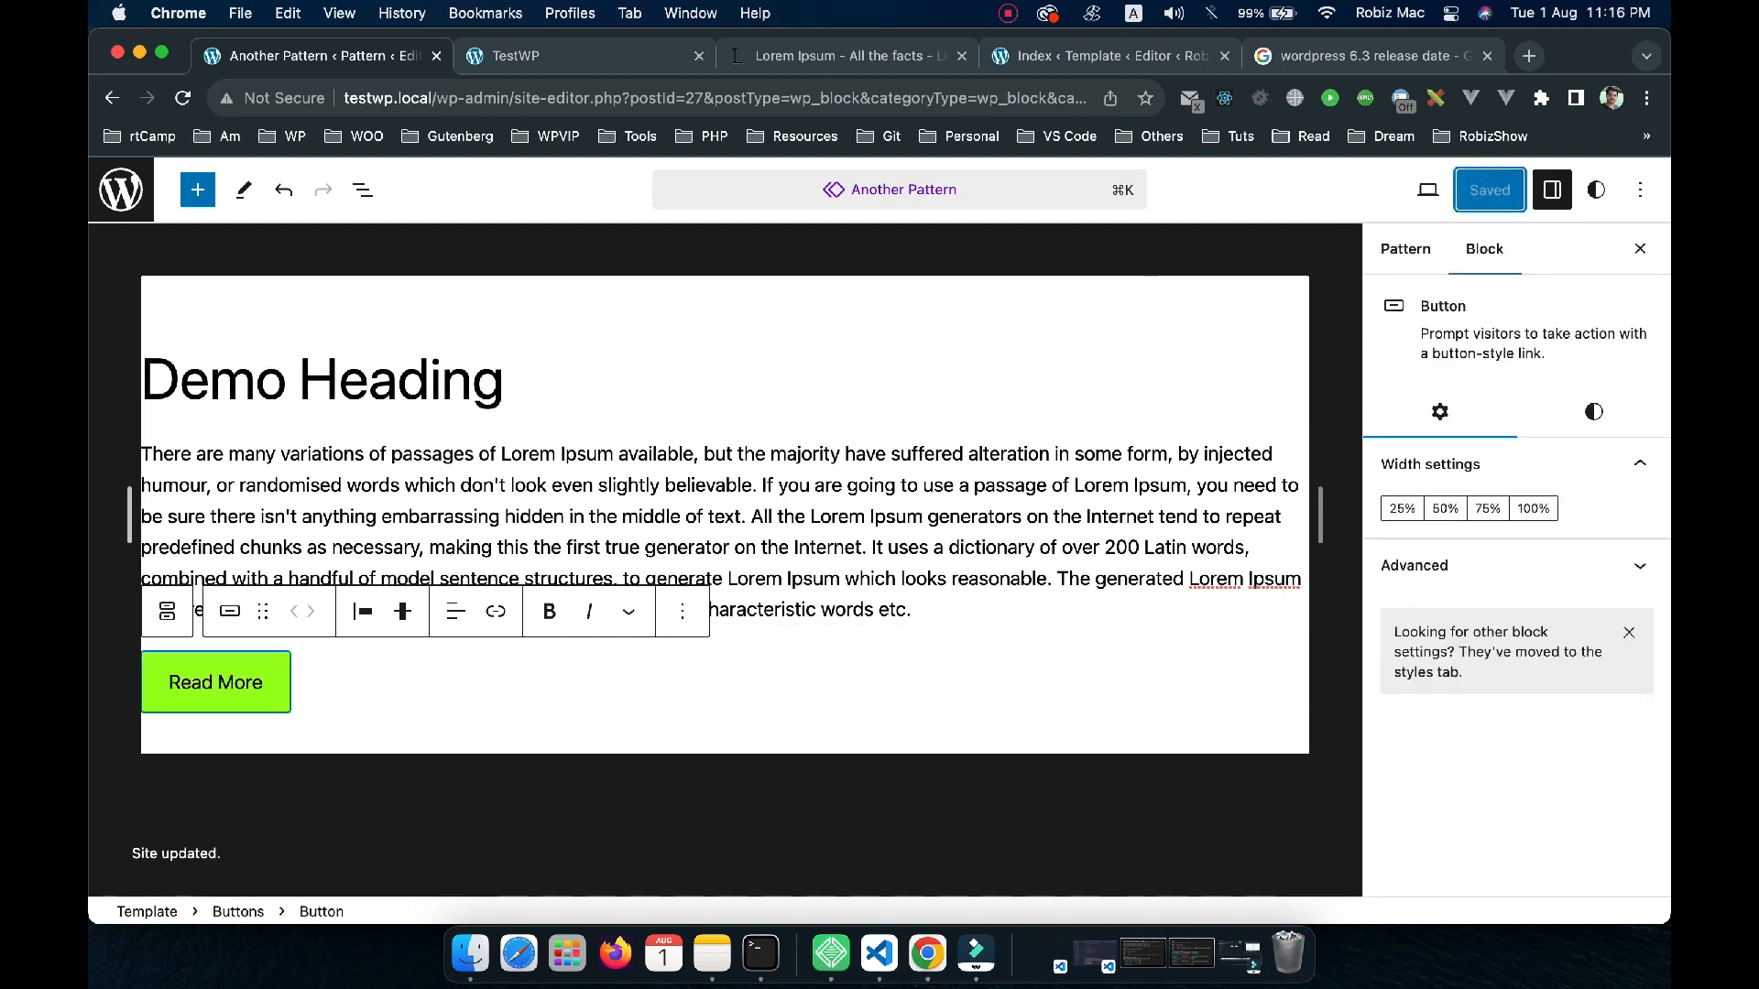
pyautogui.click(121, 189)
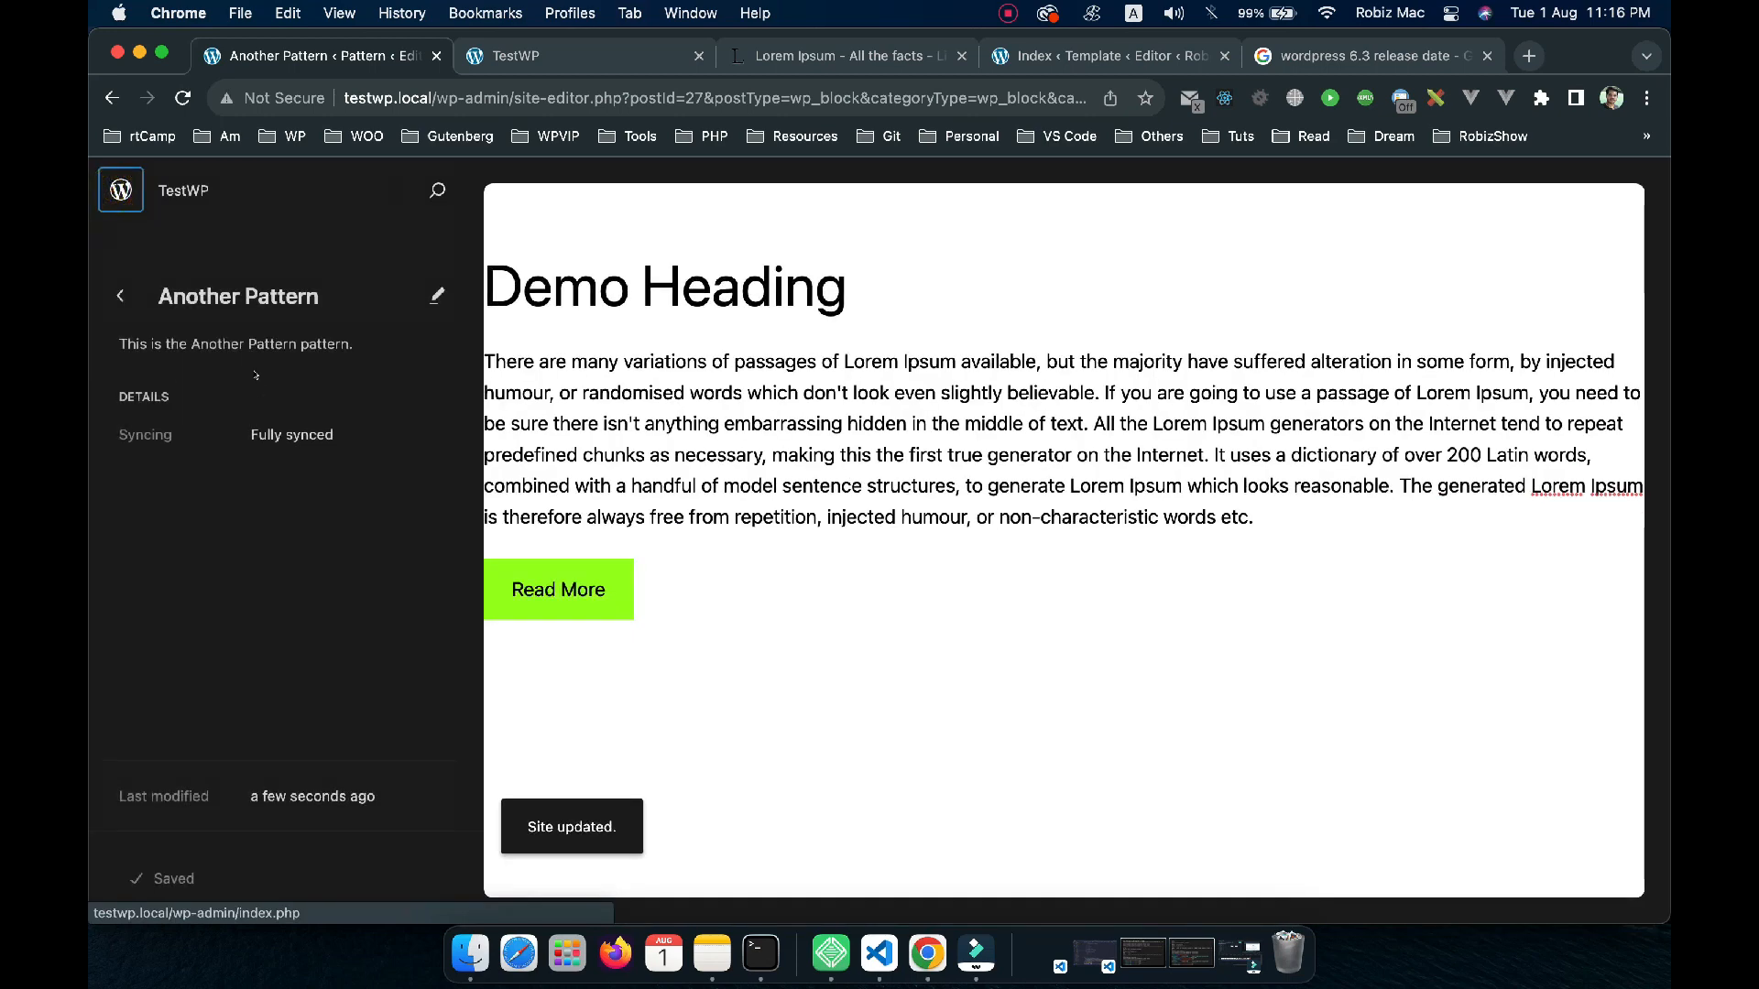
pyautogui.click(120, 295)
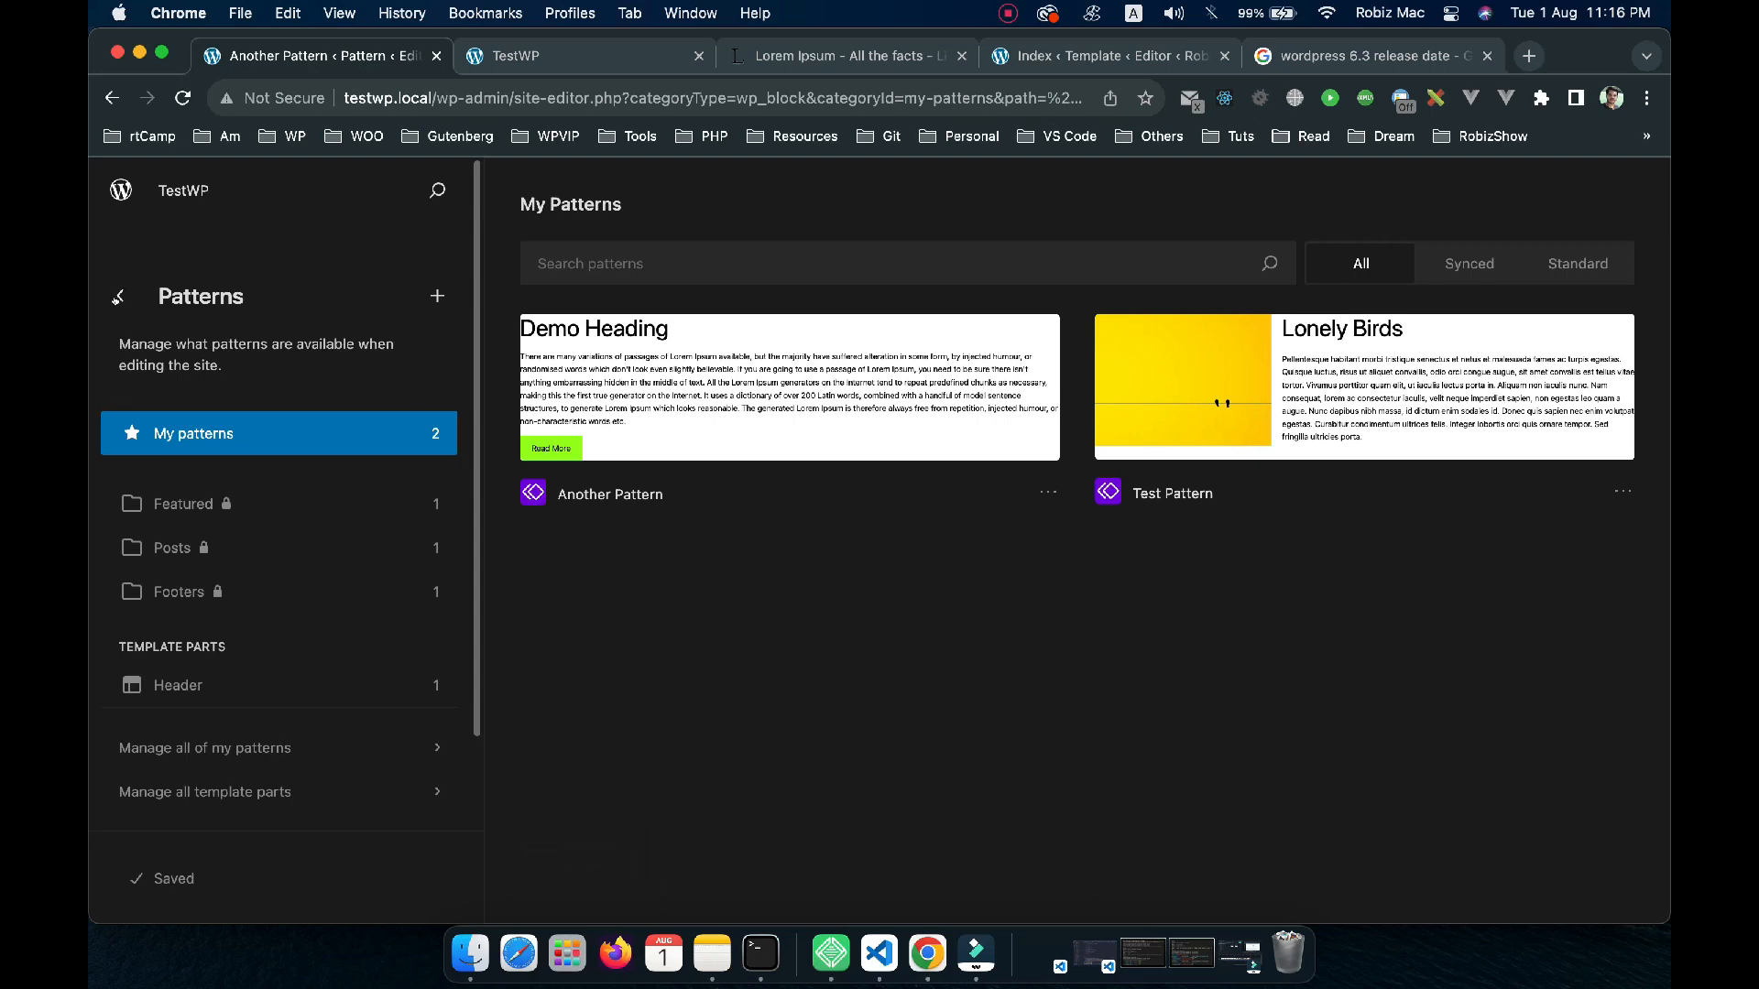
pyautogui.click(118, 296)
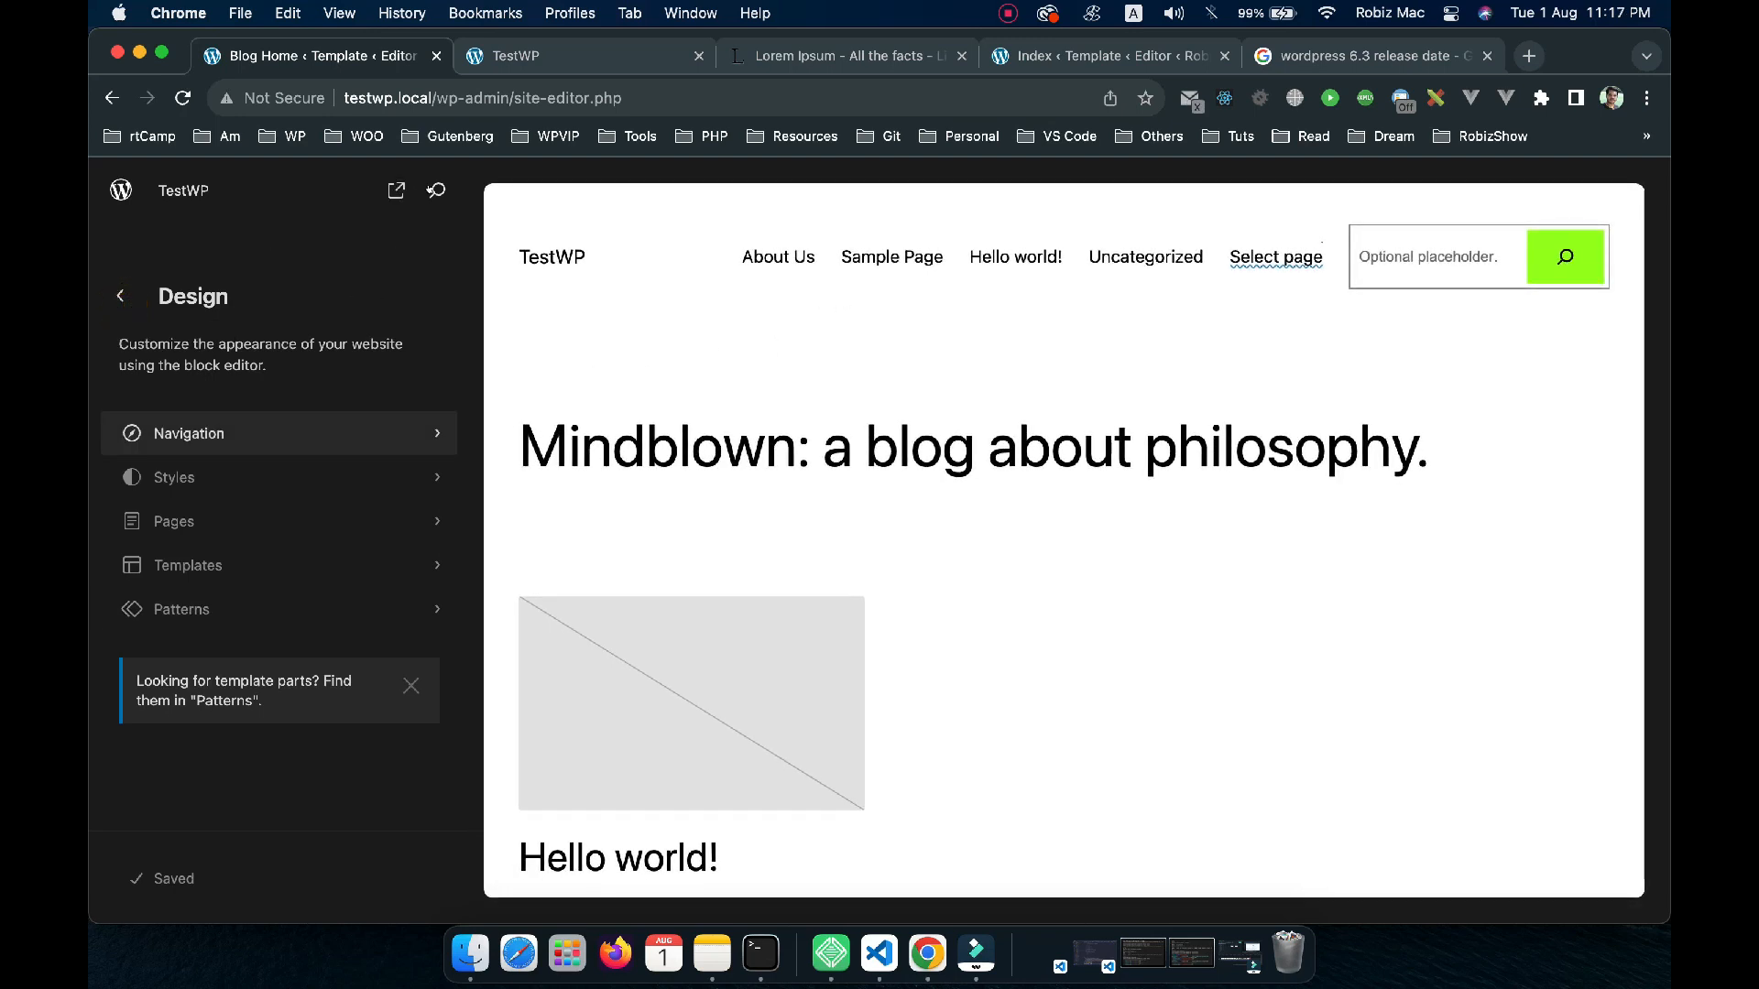
# Open the Blog Home template for editing, and use the command palette to find "about us" and open the About Us page
pyautogui.click(437, 190)
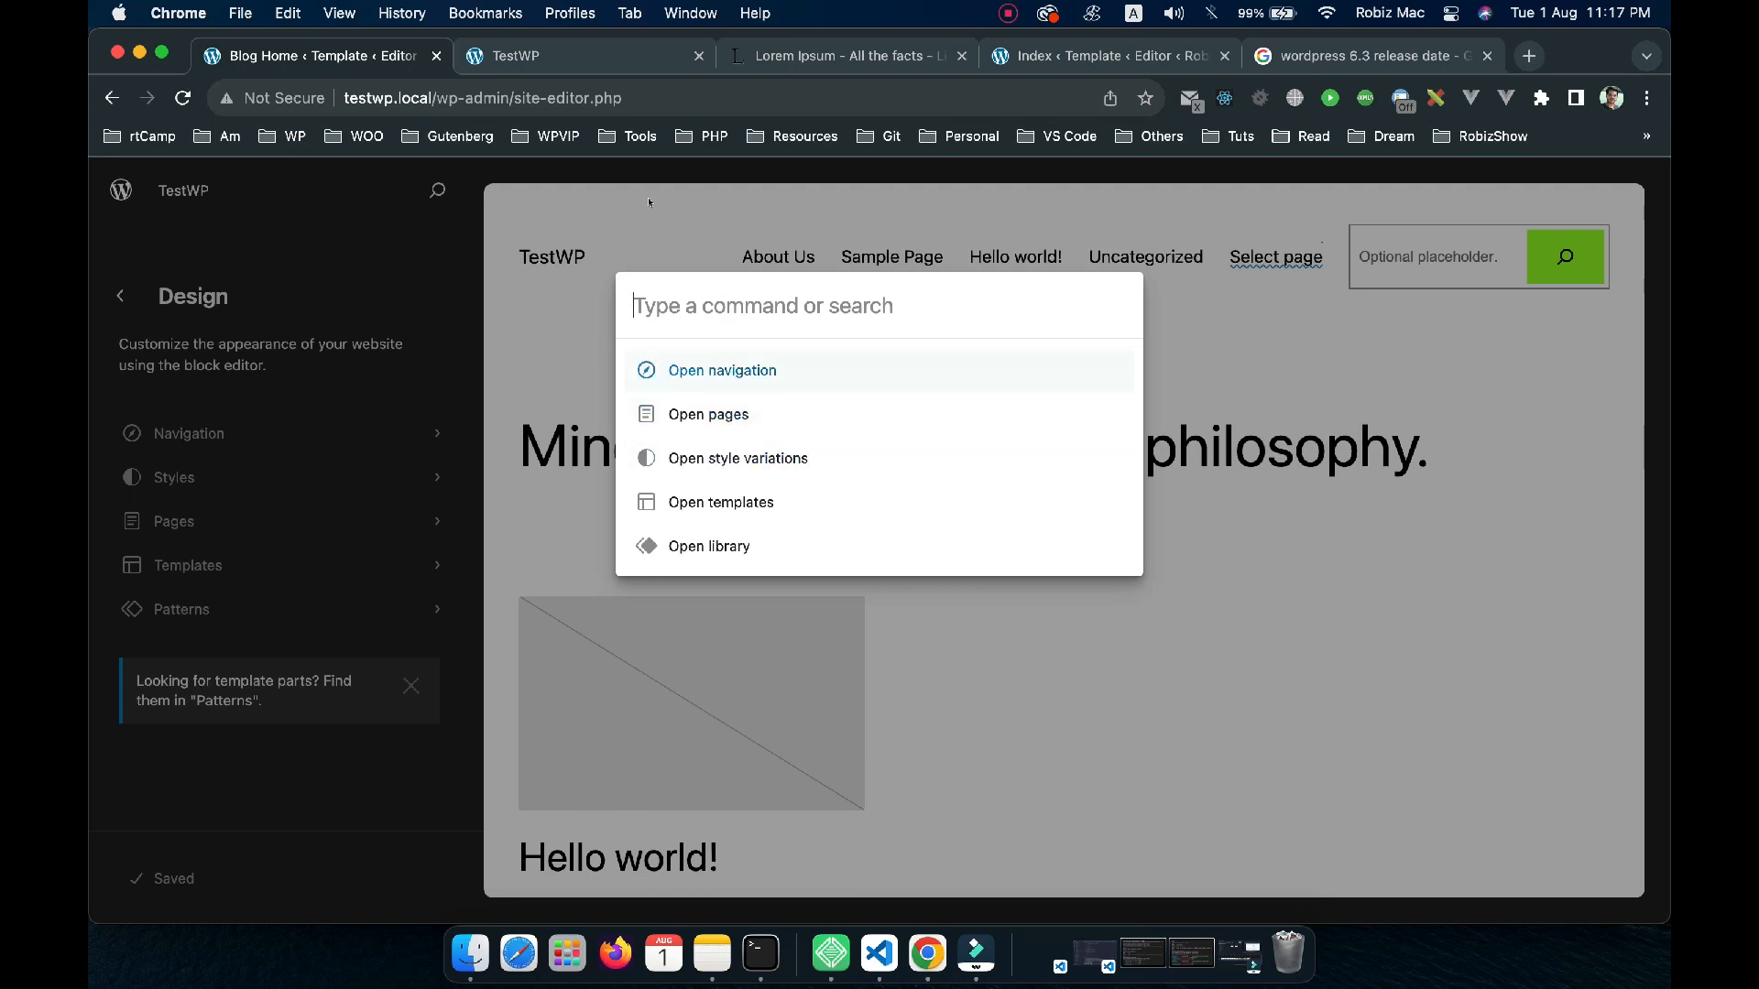
pyautogui.click(399, 247)
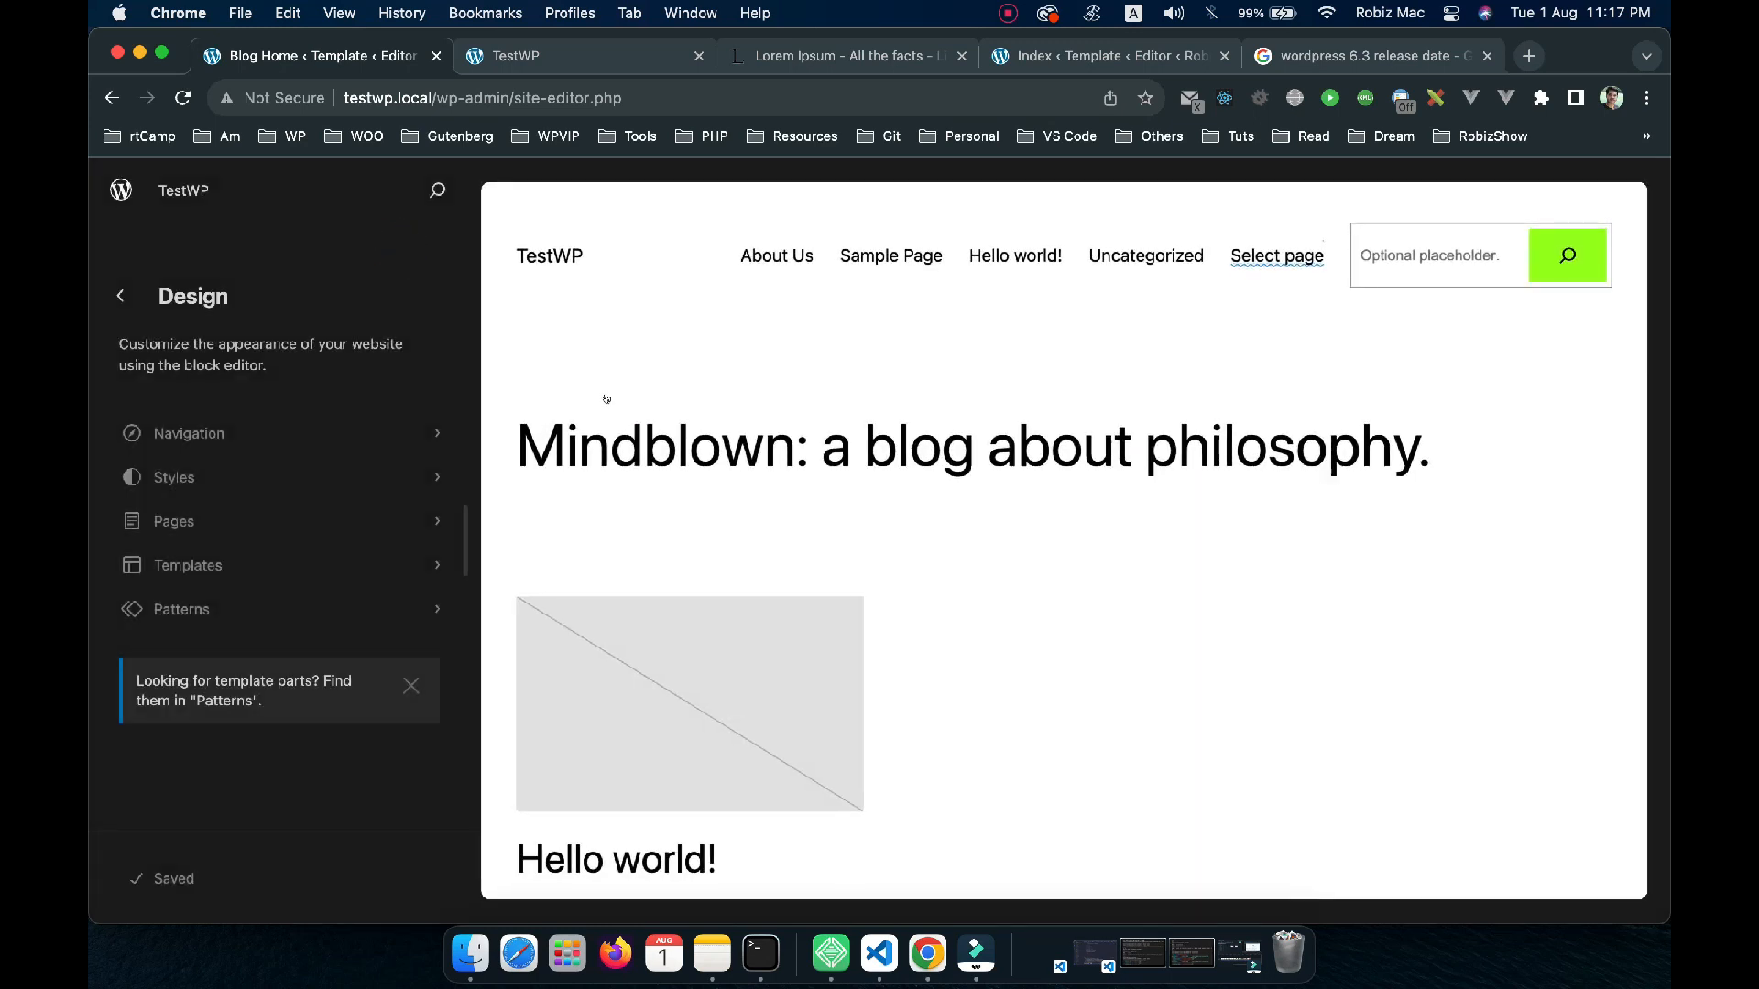
pyautogui.click(1118, 498)
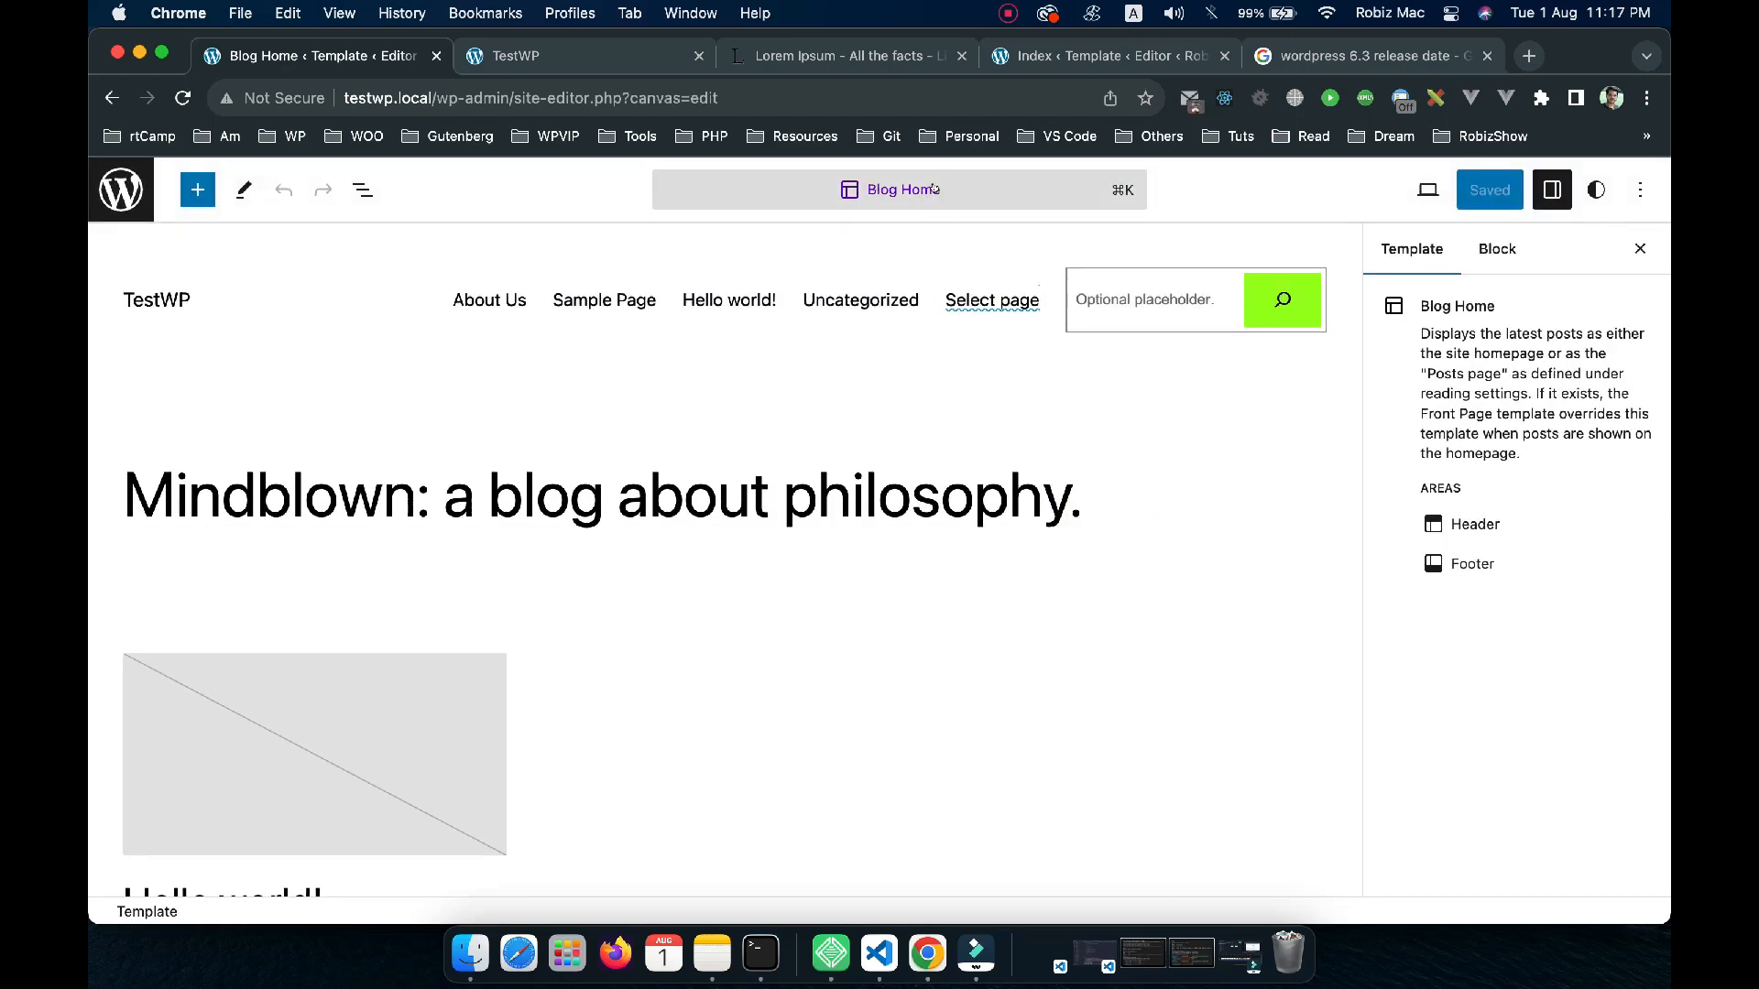
pyautogui.click(952, 189)
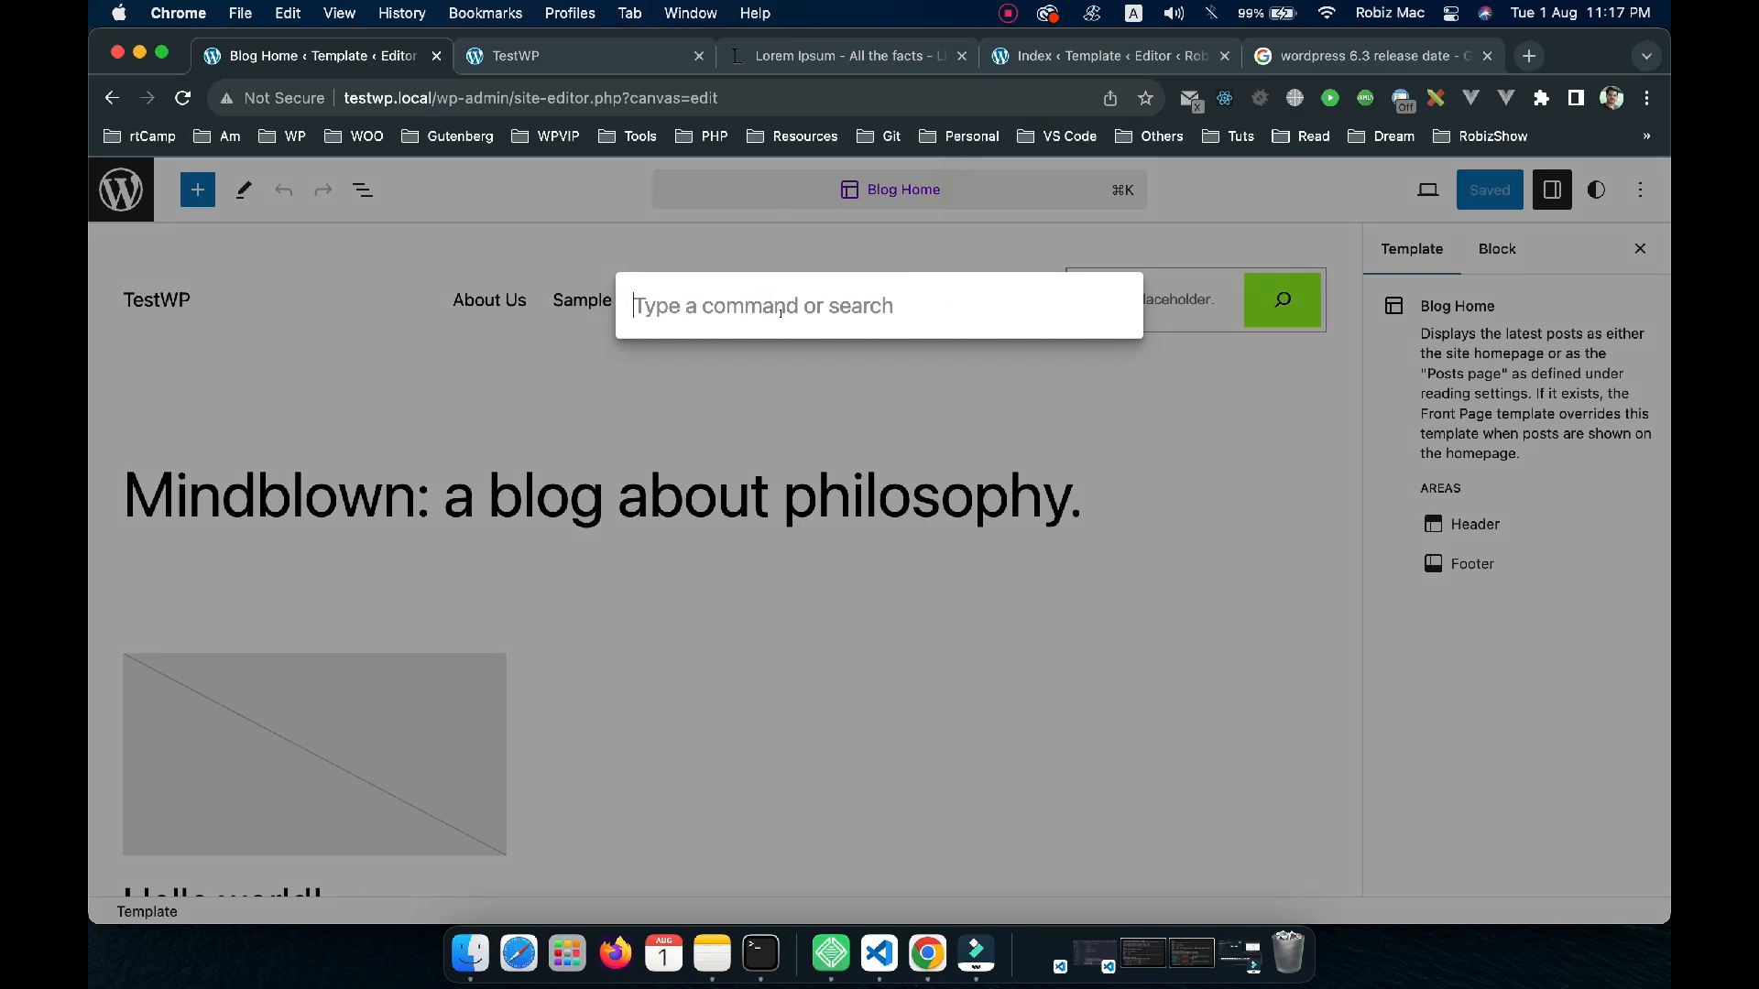
pyautogui.write('about ')
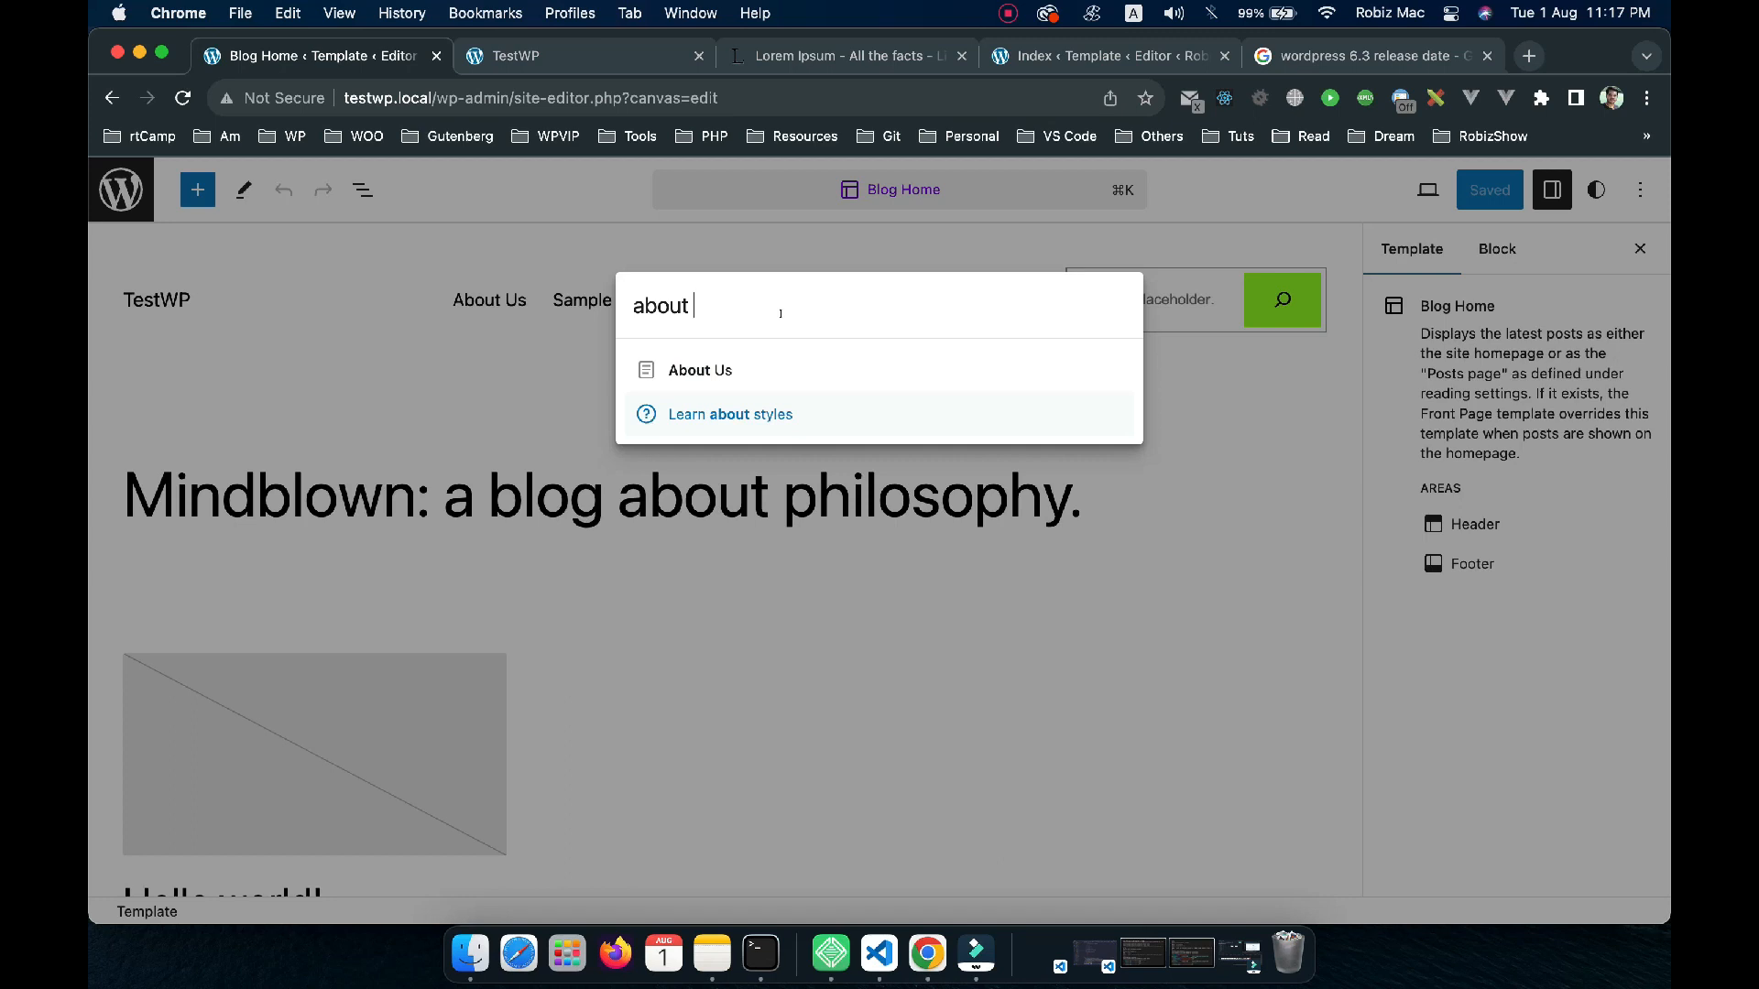
pyautogui.write('us')
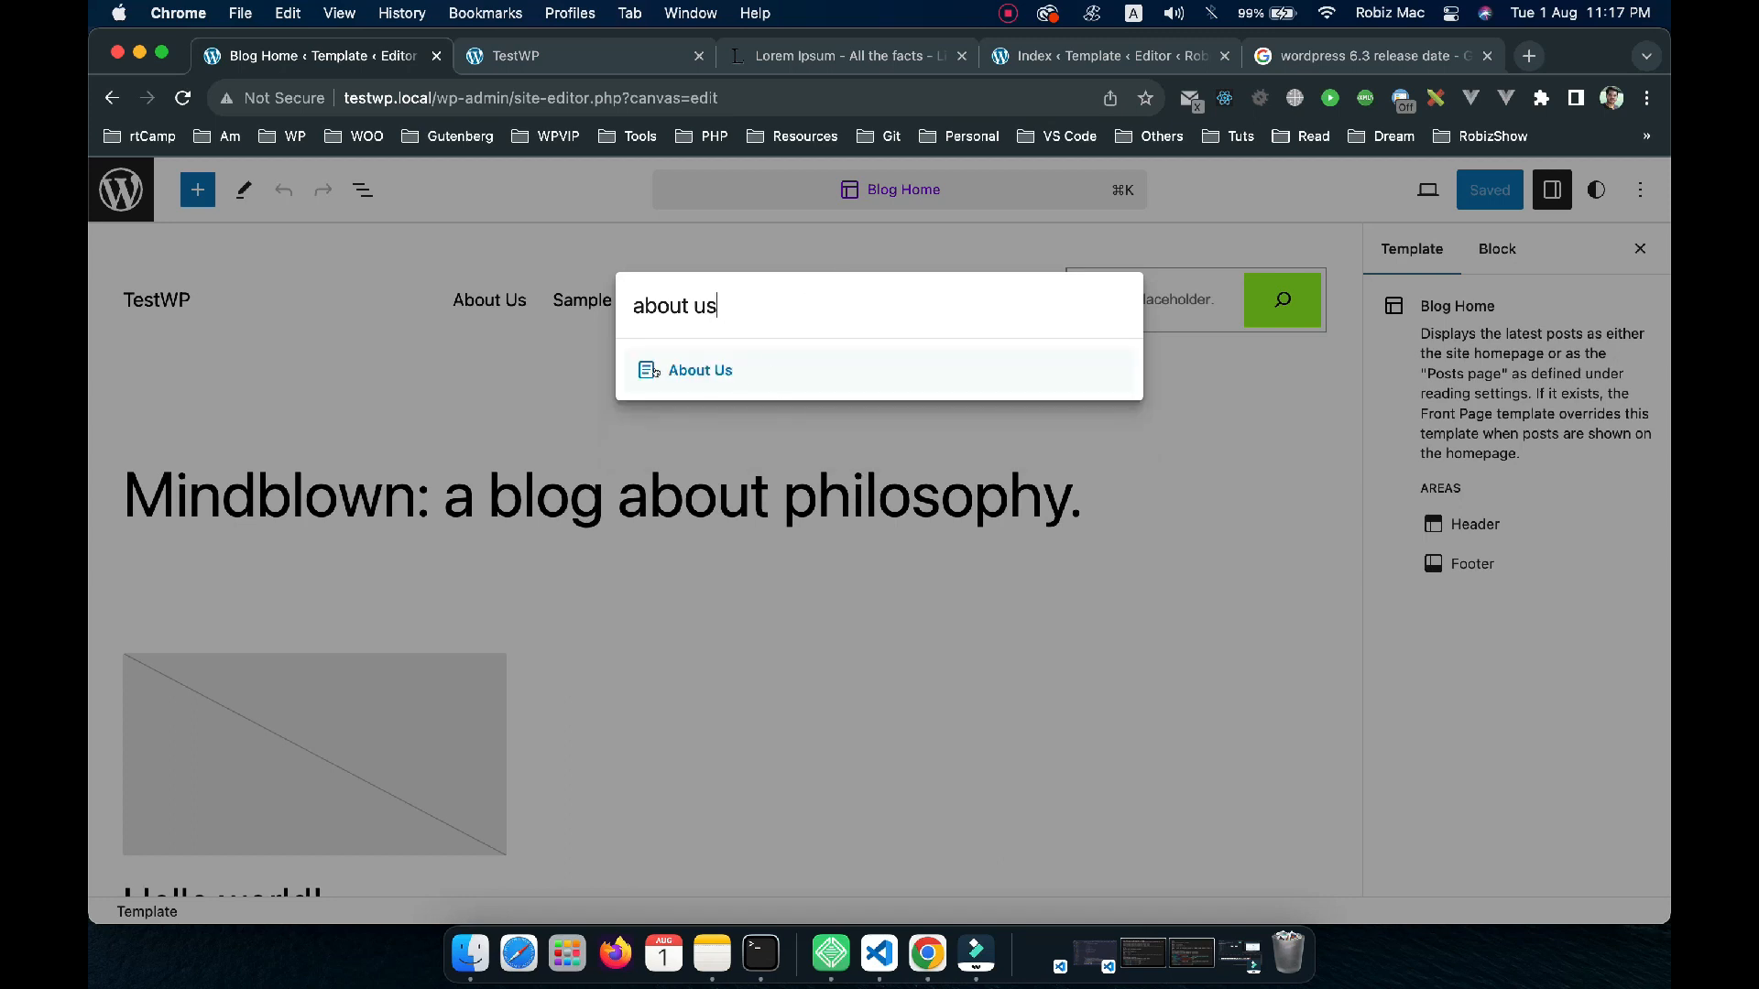
pyautogui.click(706, 377)
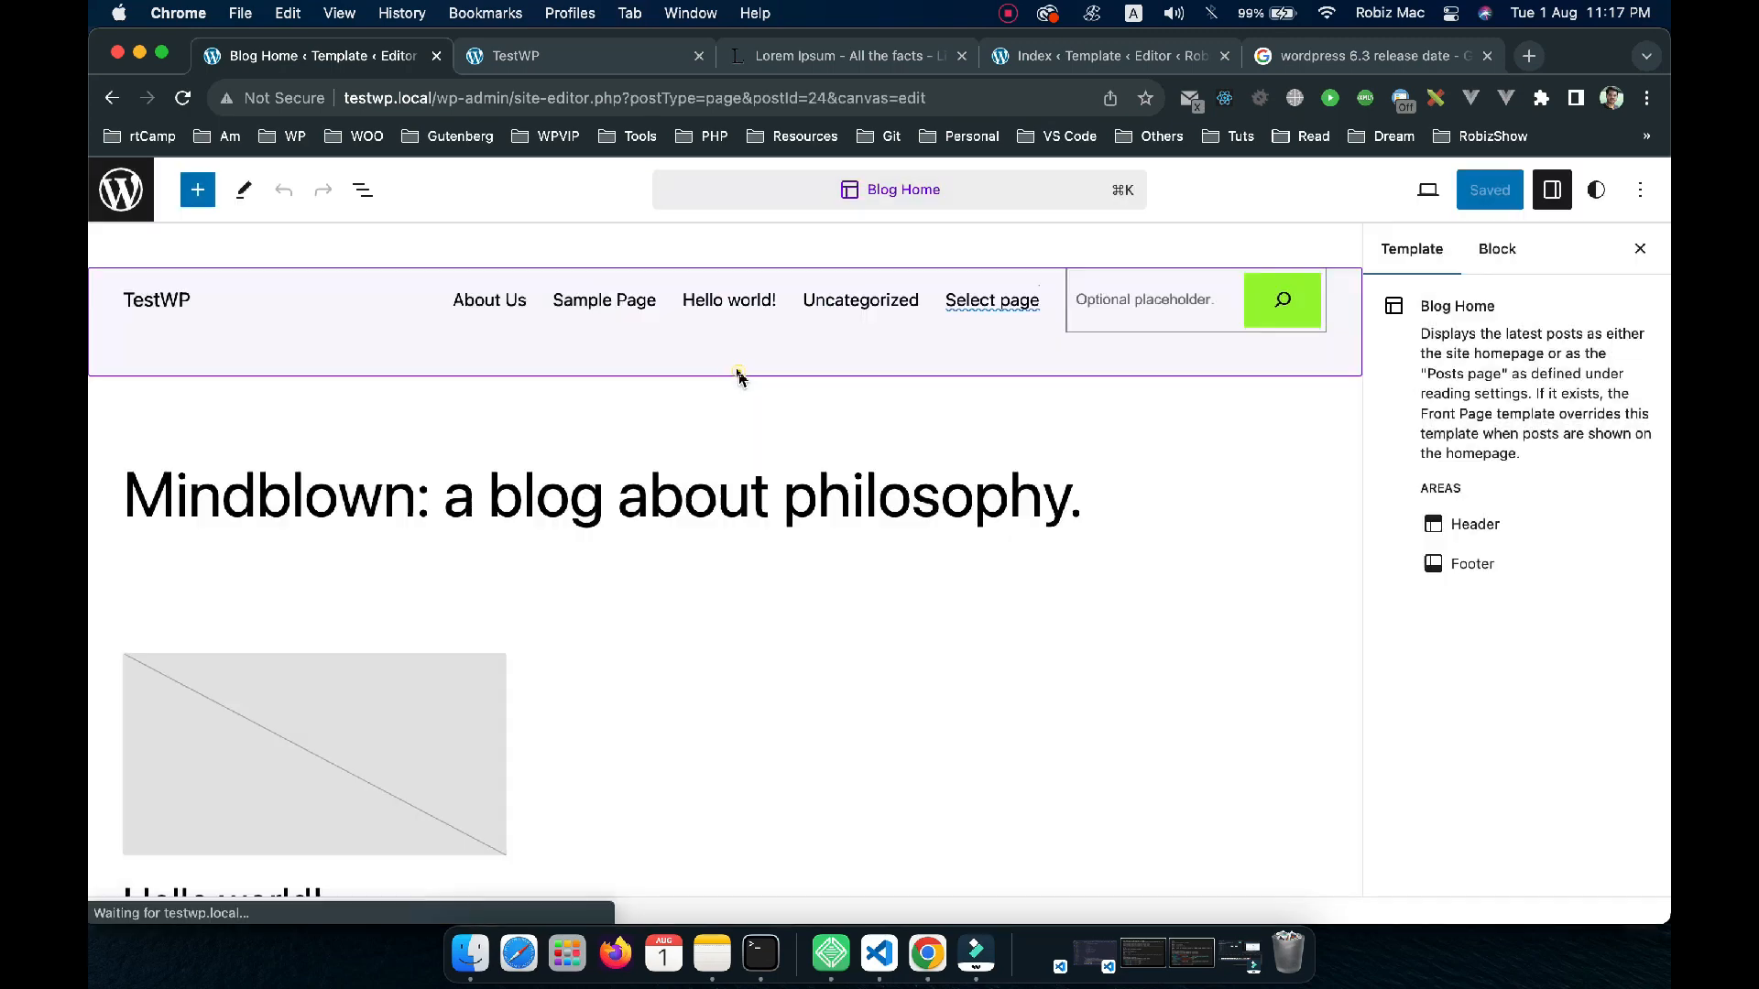
pyautogui.scroll(-5, 510, 428)
pyautogui.scroll(5, 510, 427)
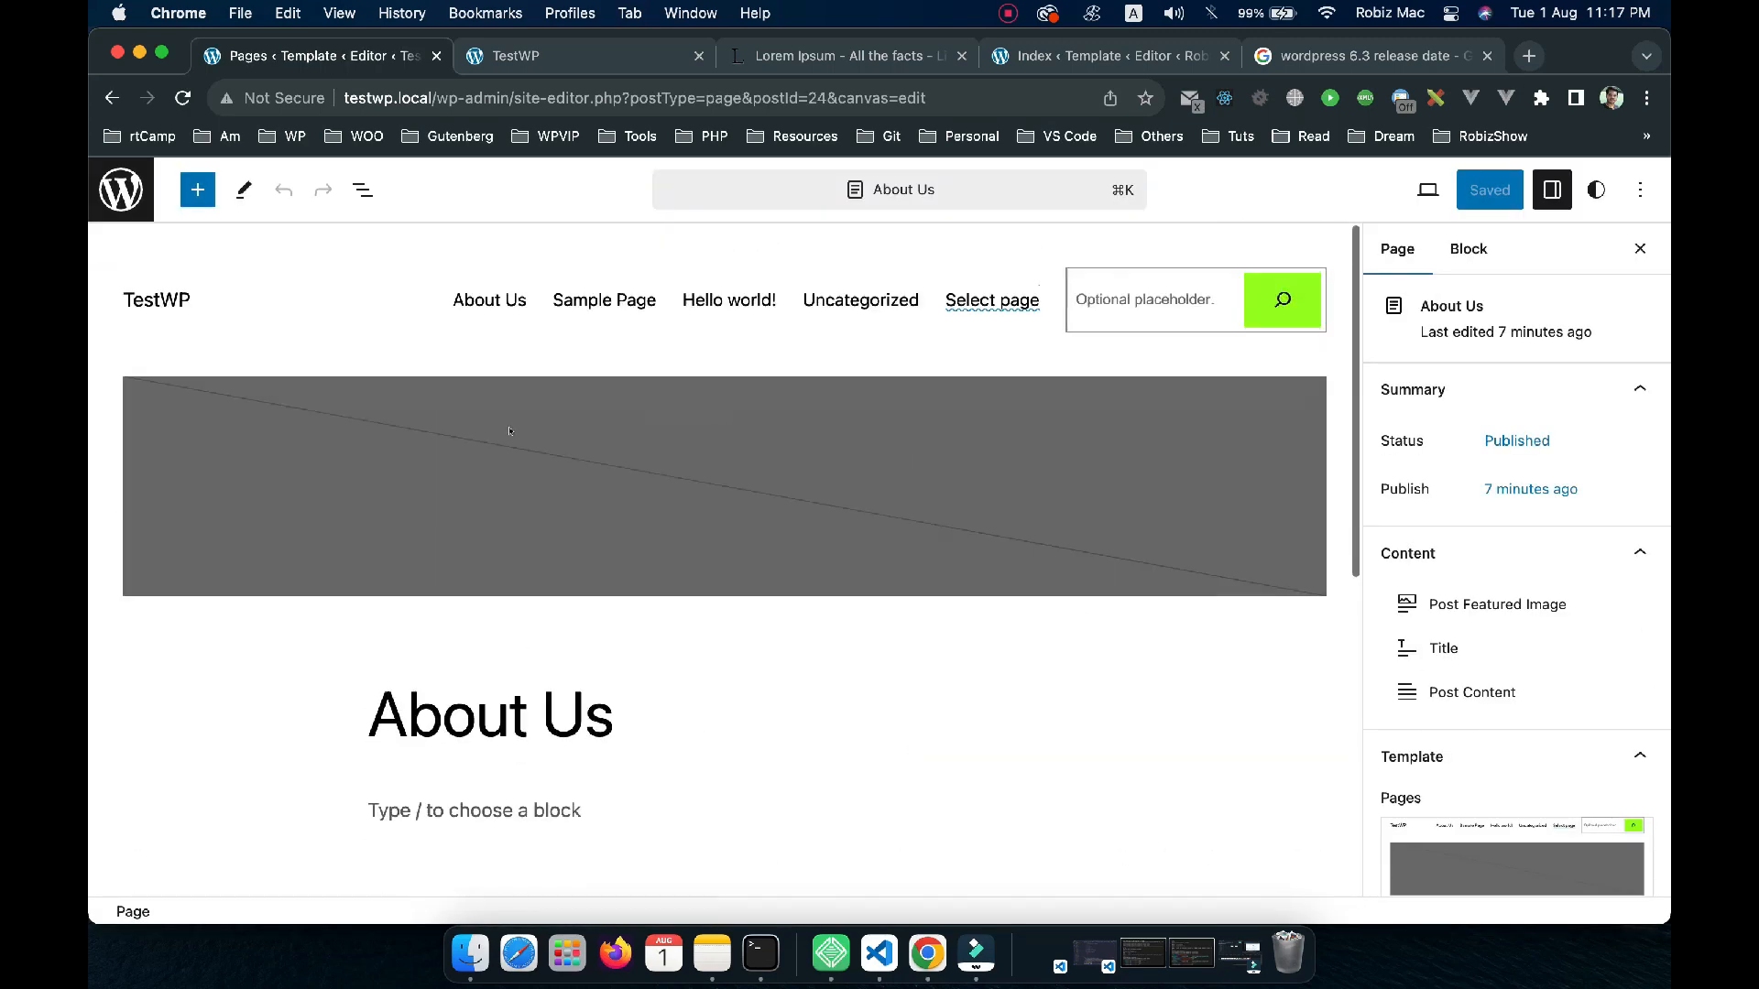
# Search the command palette for "test pattern", then clear the search and close the palette
pyautogui.click(840, 193)
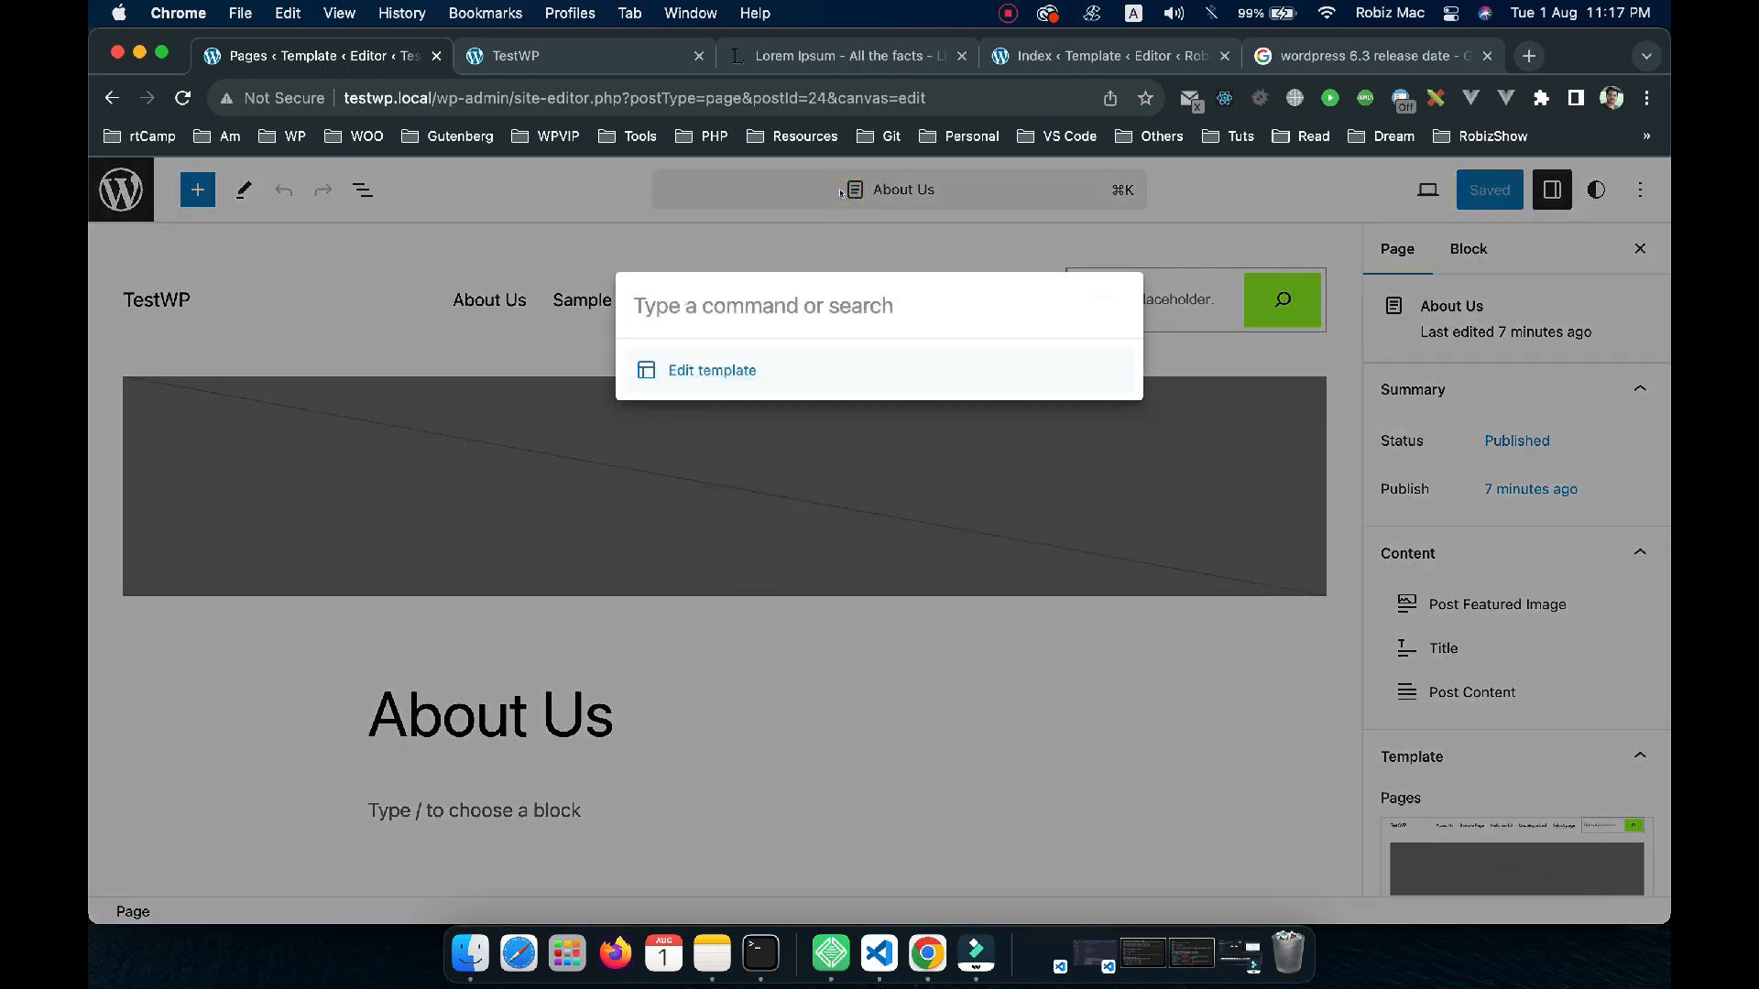
pyautogui.write('test')
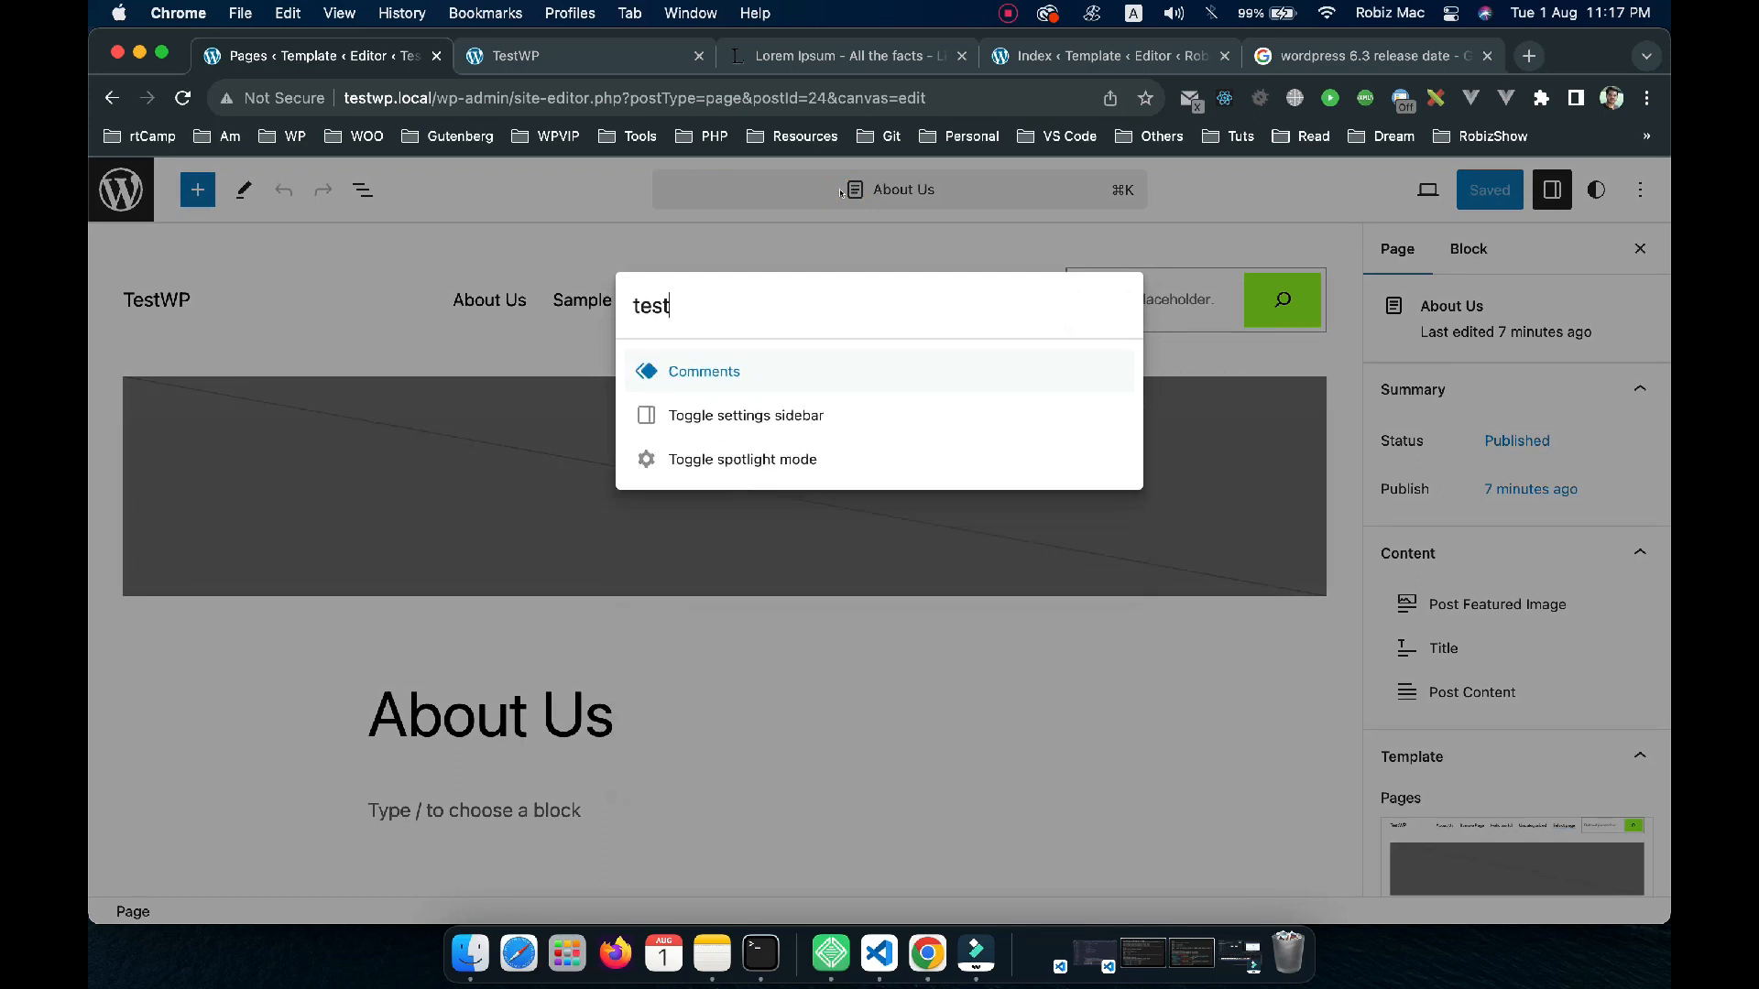
pyautogui.write(' pattern')
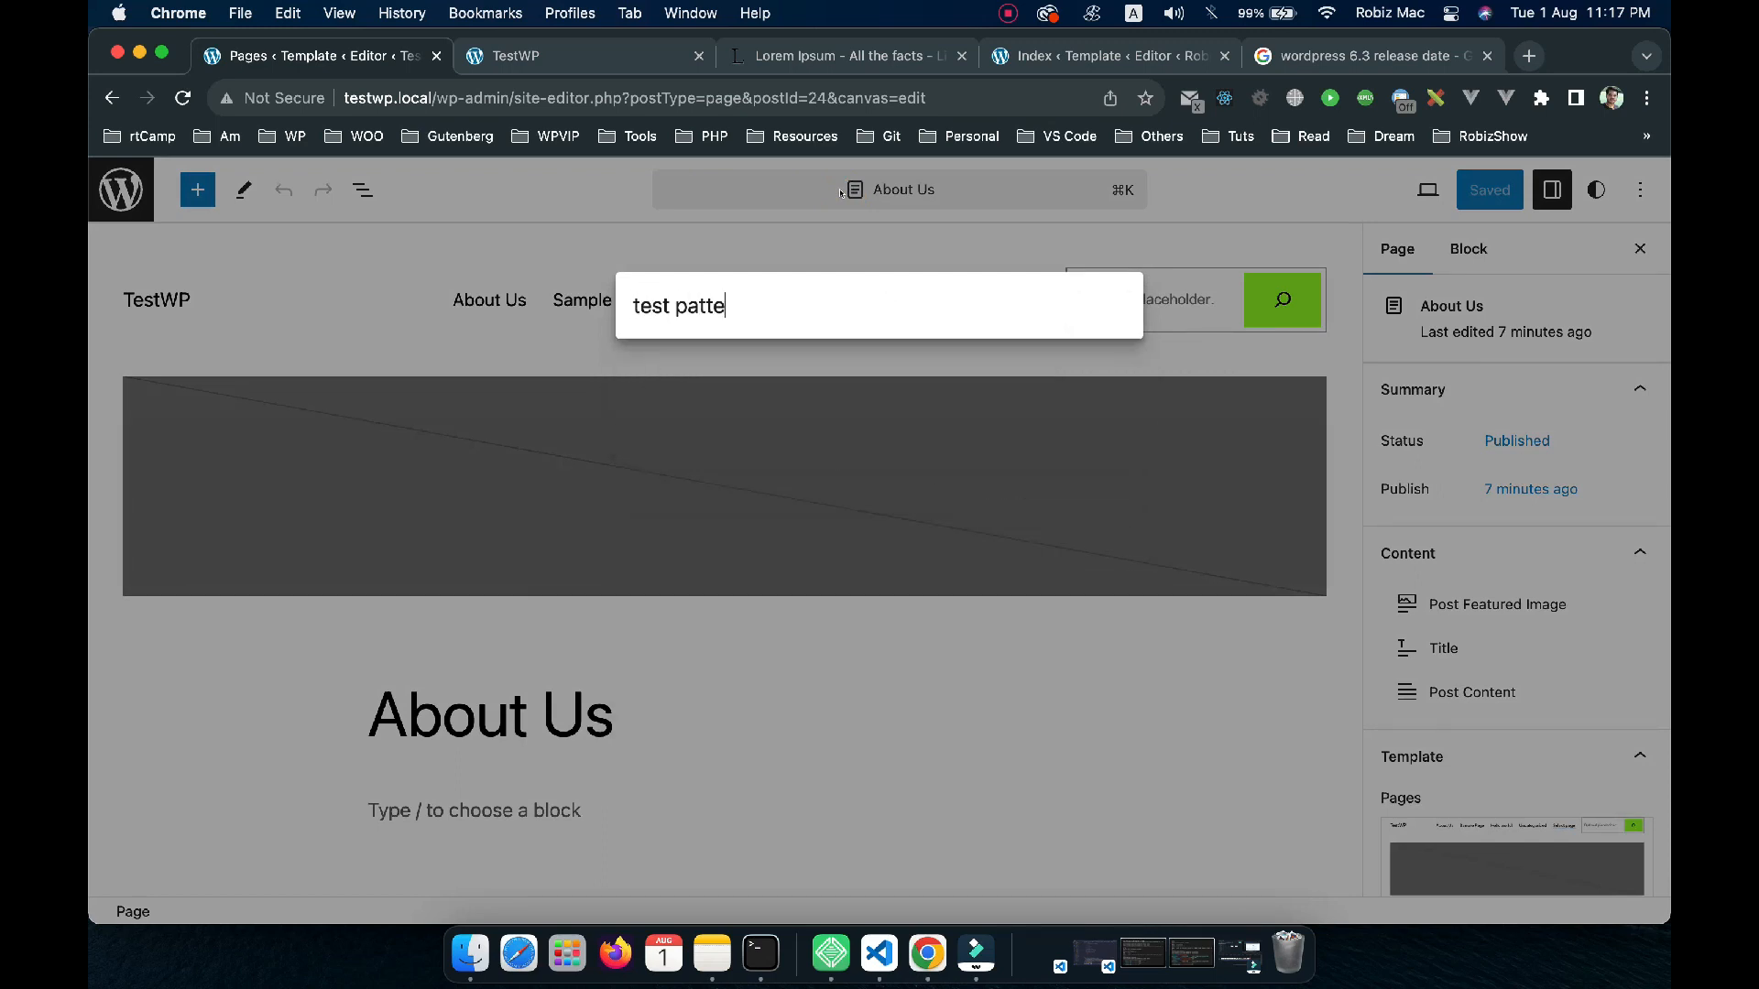
pyautogui.press('BackSpace')
pyautogui.press('BackSpace')
pyautogui.press('BackSpace')
pyautogui.press('BackSpace')
pyautogui.press('BackSpace')
pyautogui.press('BackSpace')
pyautogui.press('BackSpace')
pyautogui.press('BackSpace')
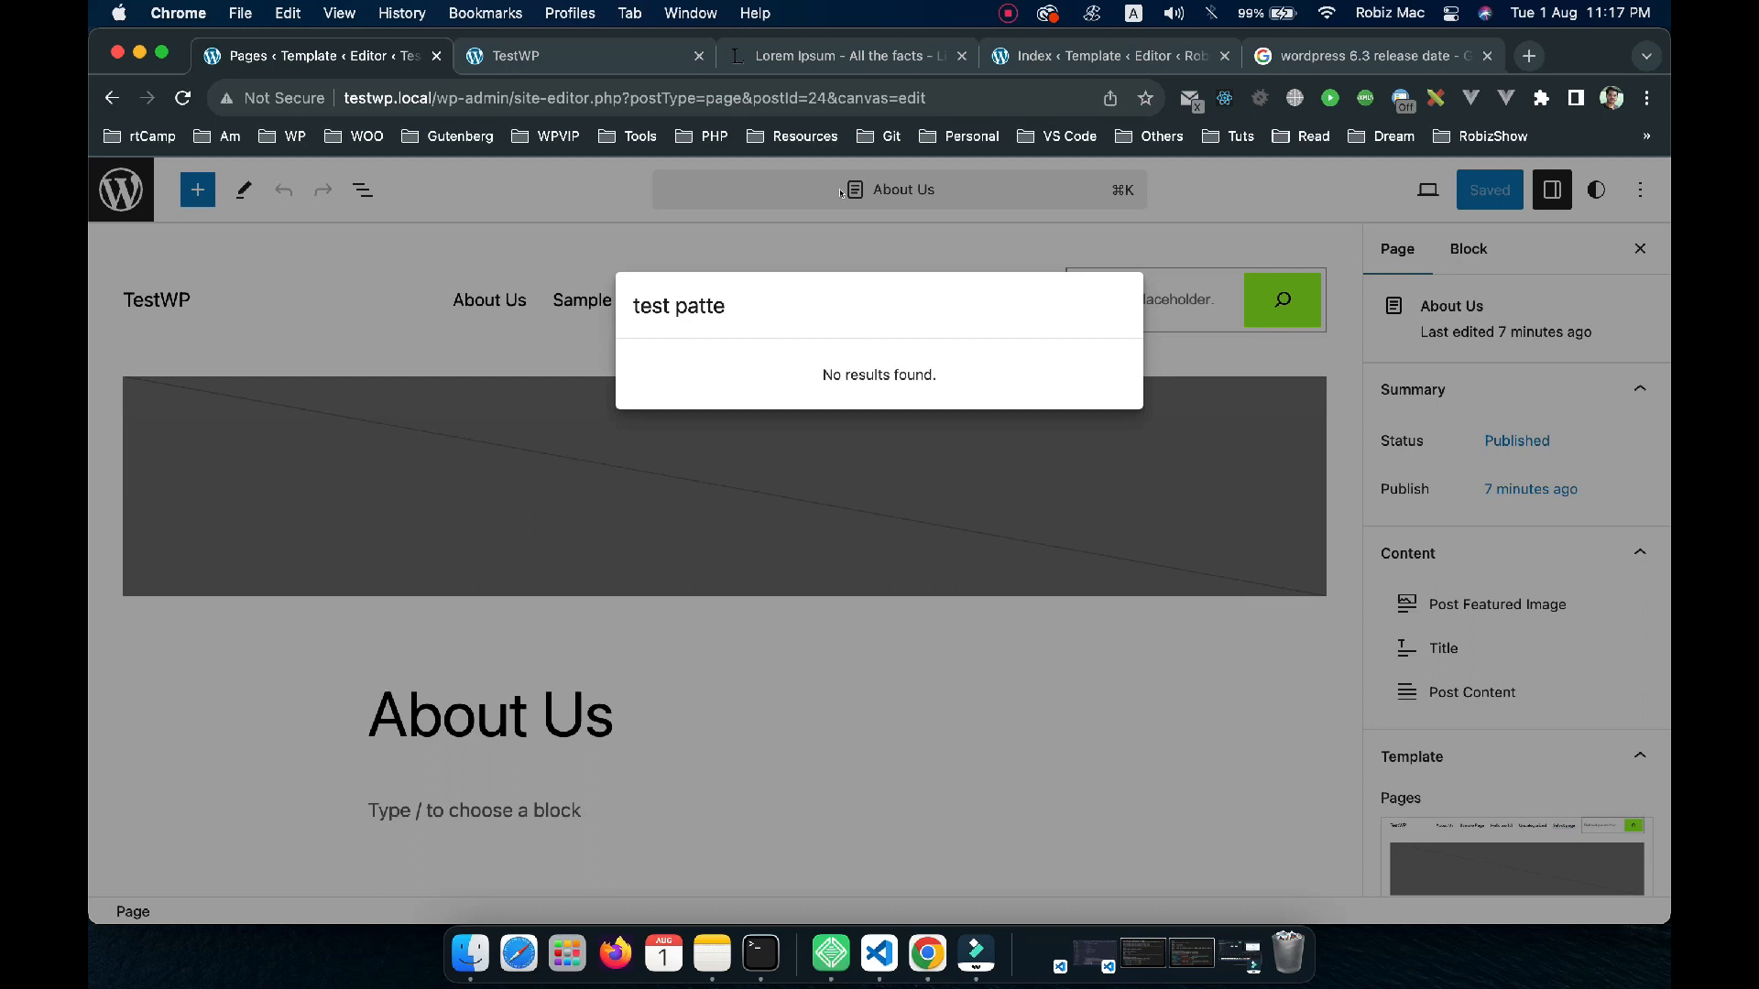
pyautogui.press('BackSpace')
pyautogui.press('BackSpace')
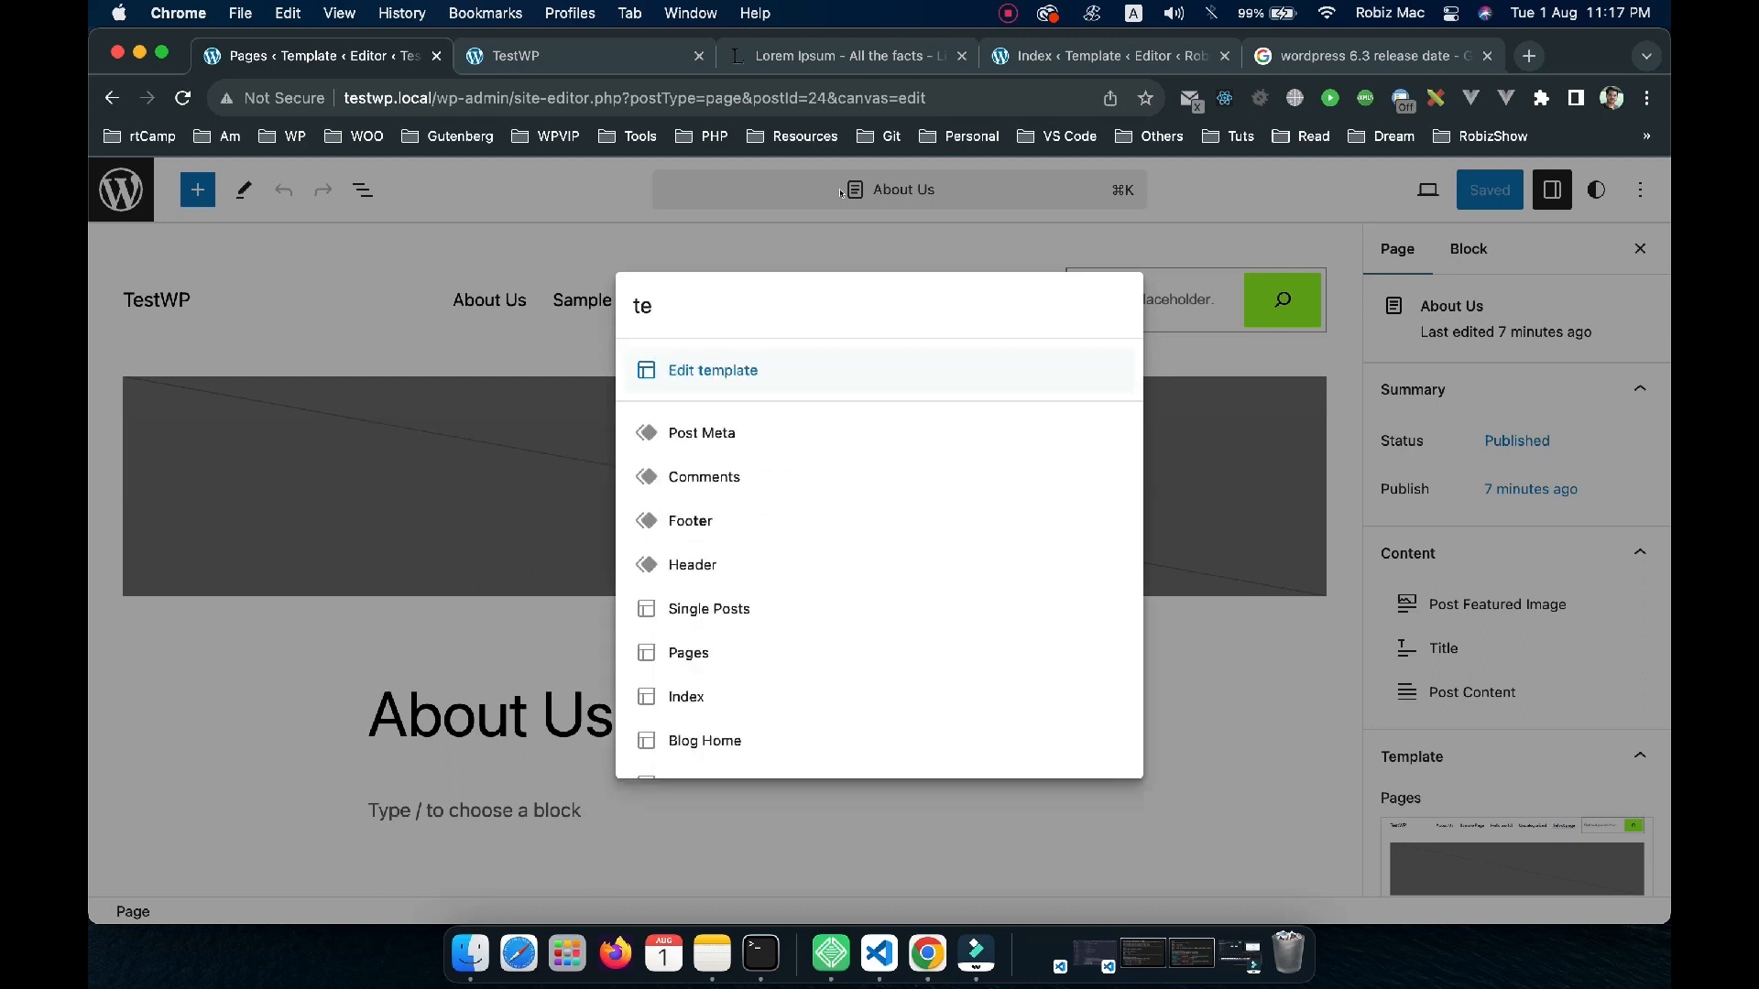
pyautogui.press('BackSpace')
pyautogui.press('BackSpace')
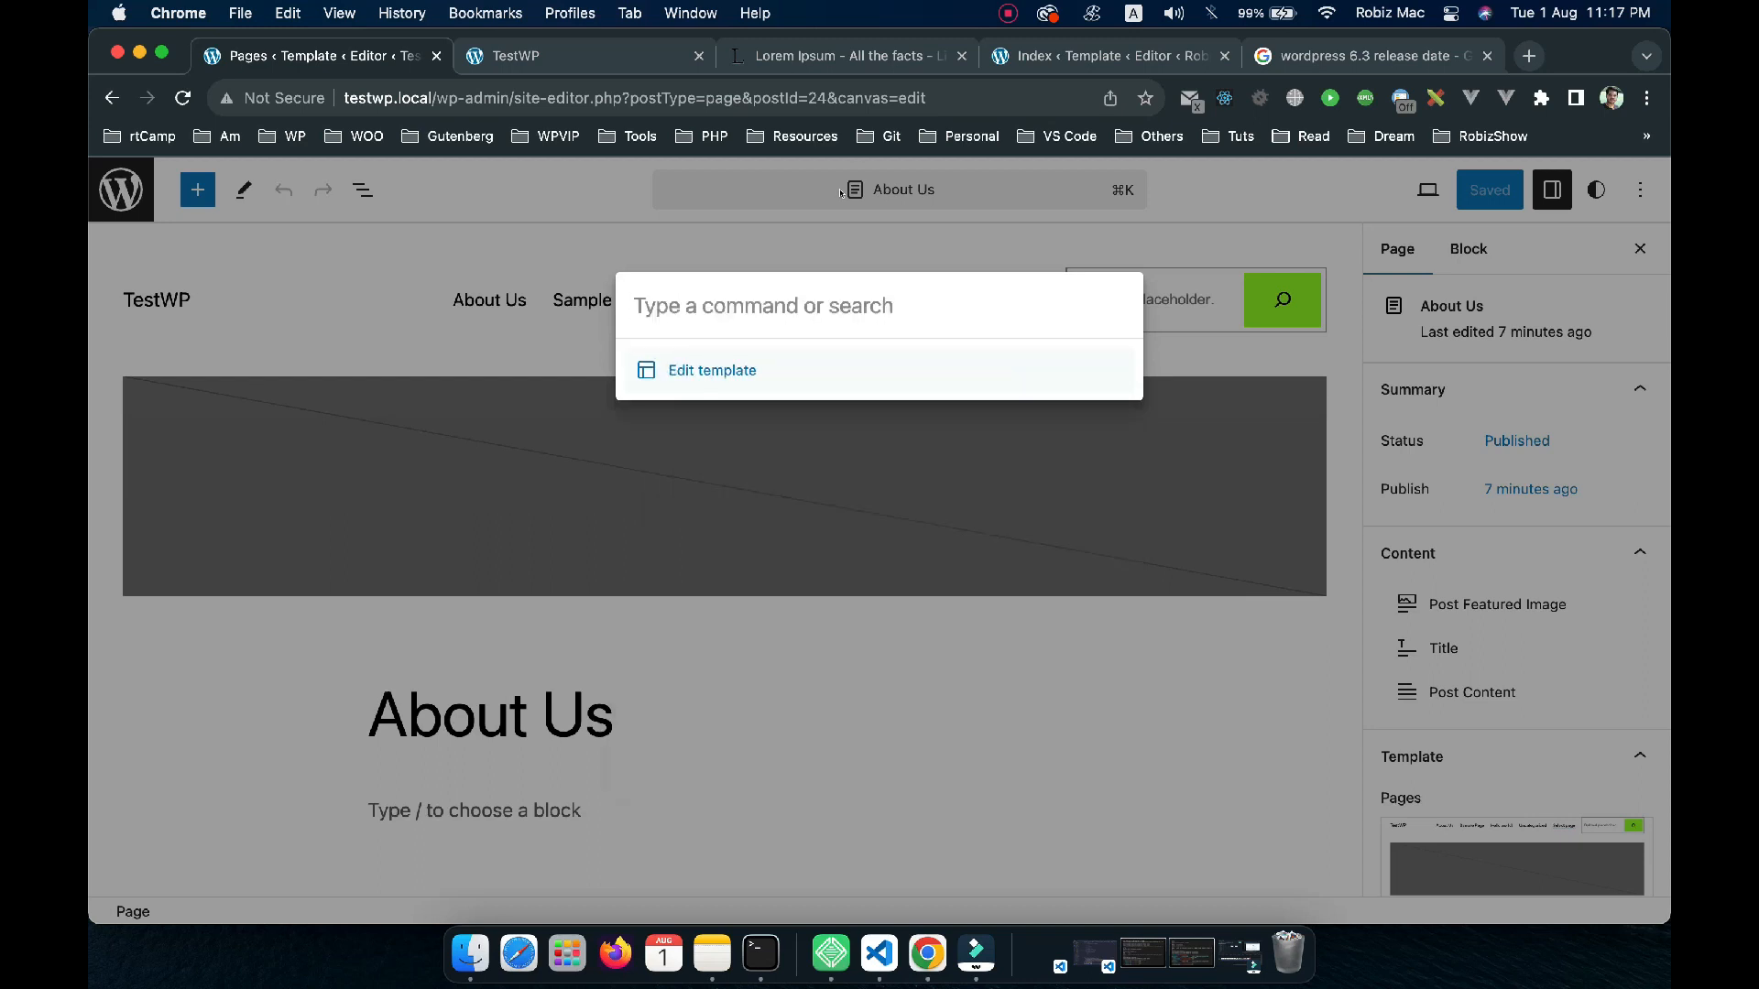
pyautogui.click(374, 257)
# Leave the About Us page editor and open the Patterns section from the Design overview
pyautogui.click(93, 188)
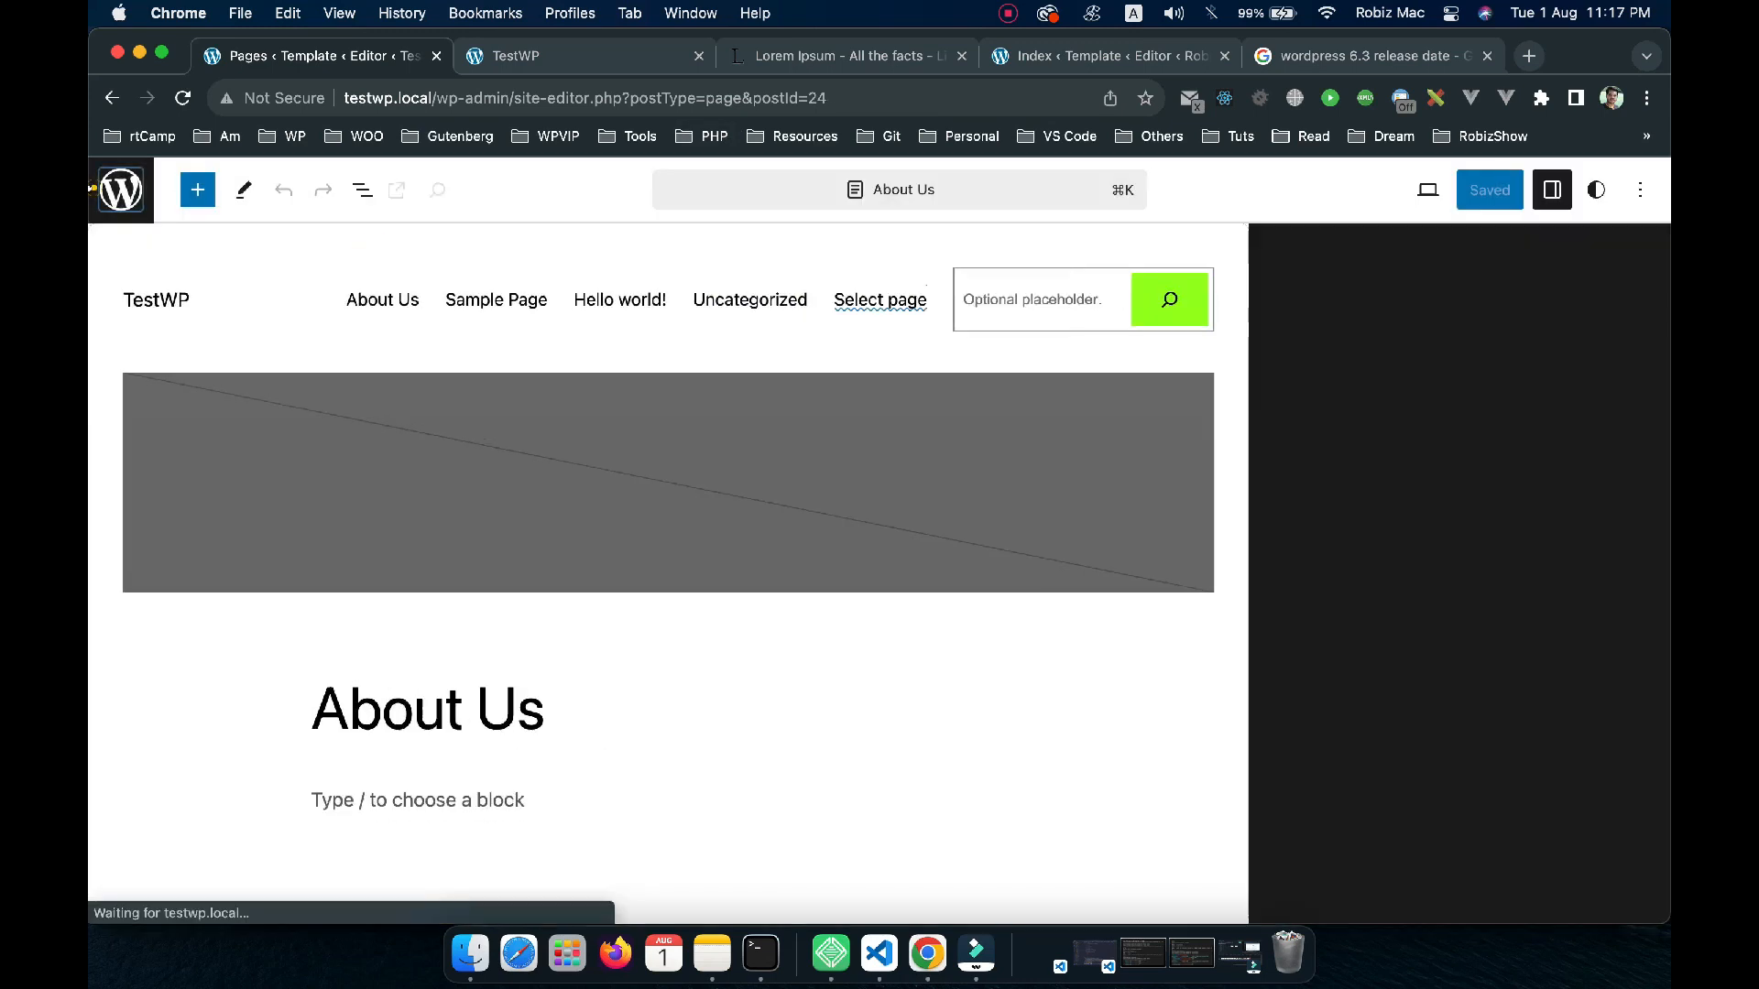
pyautogui.click(119, 296)
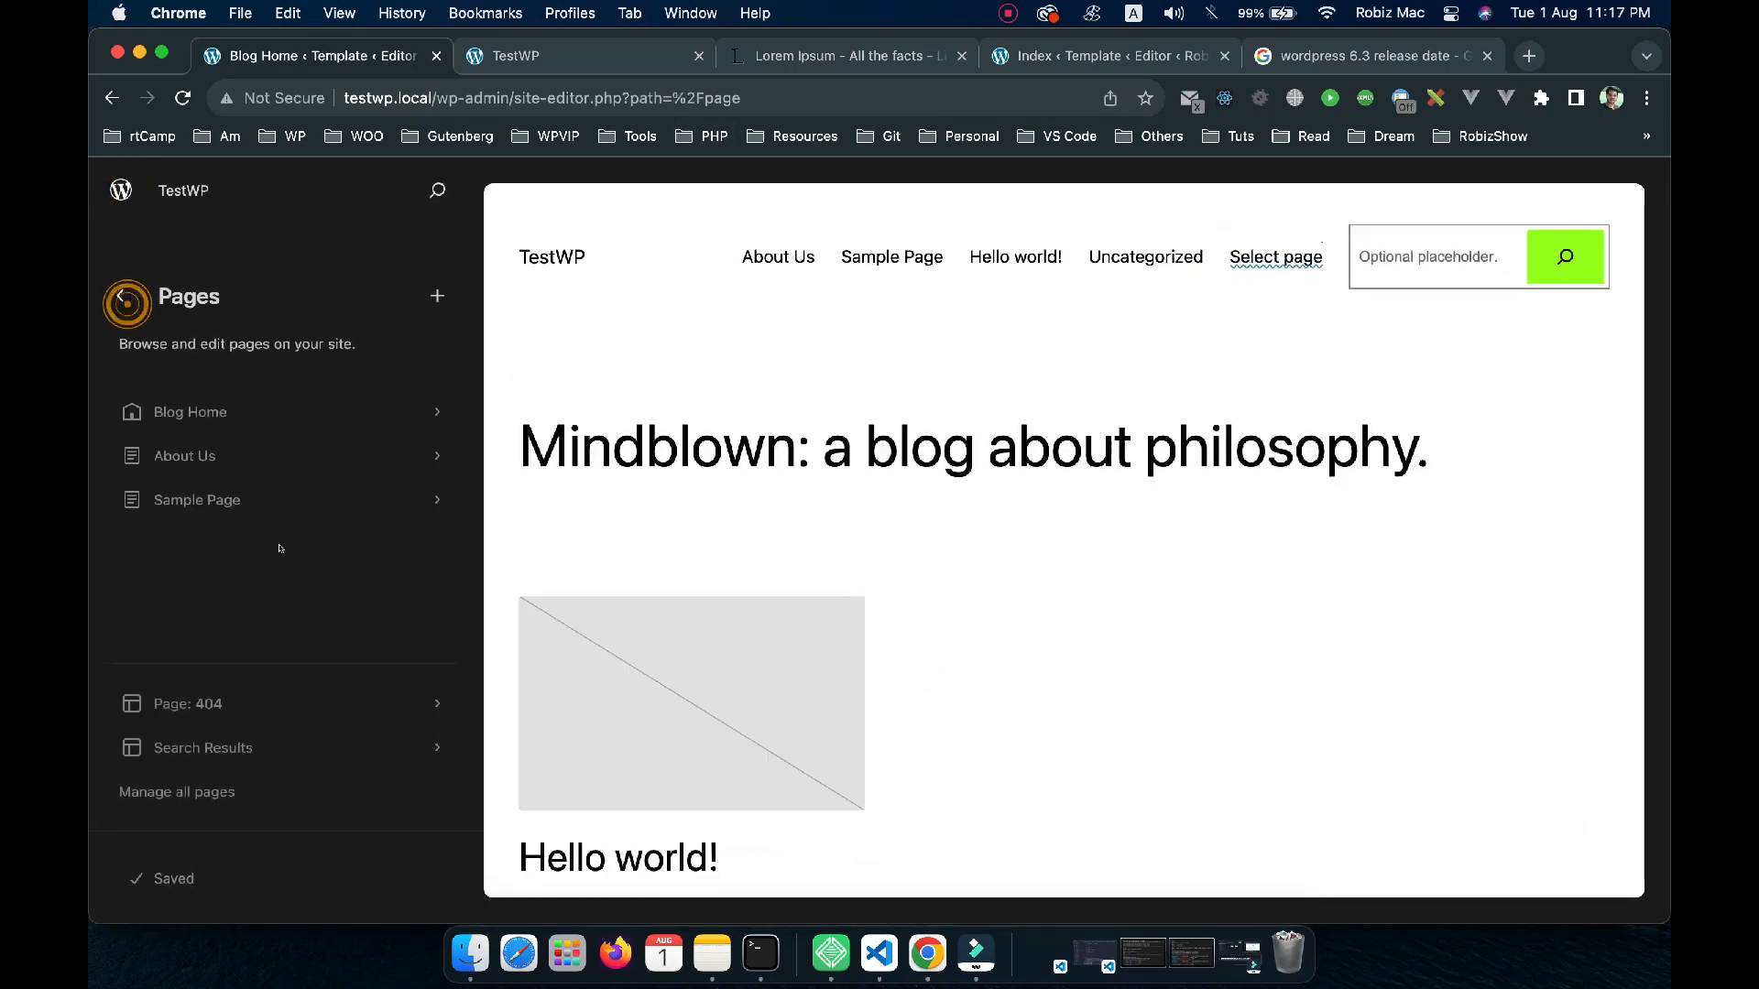
pyautogui.click(119, 296)
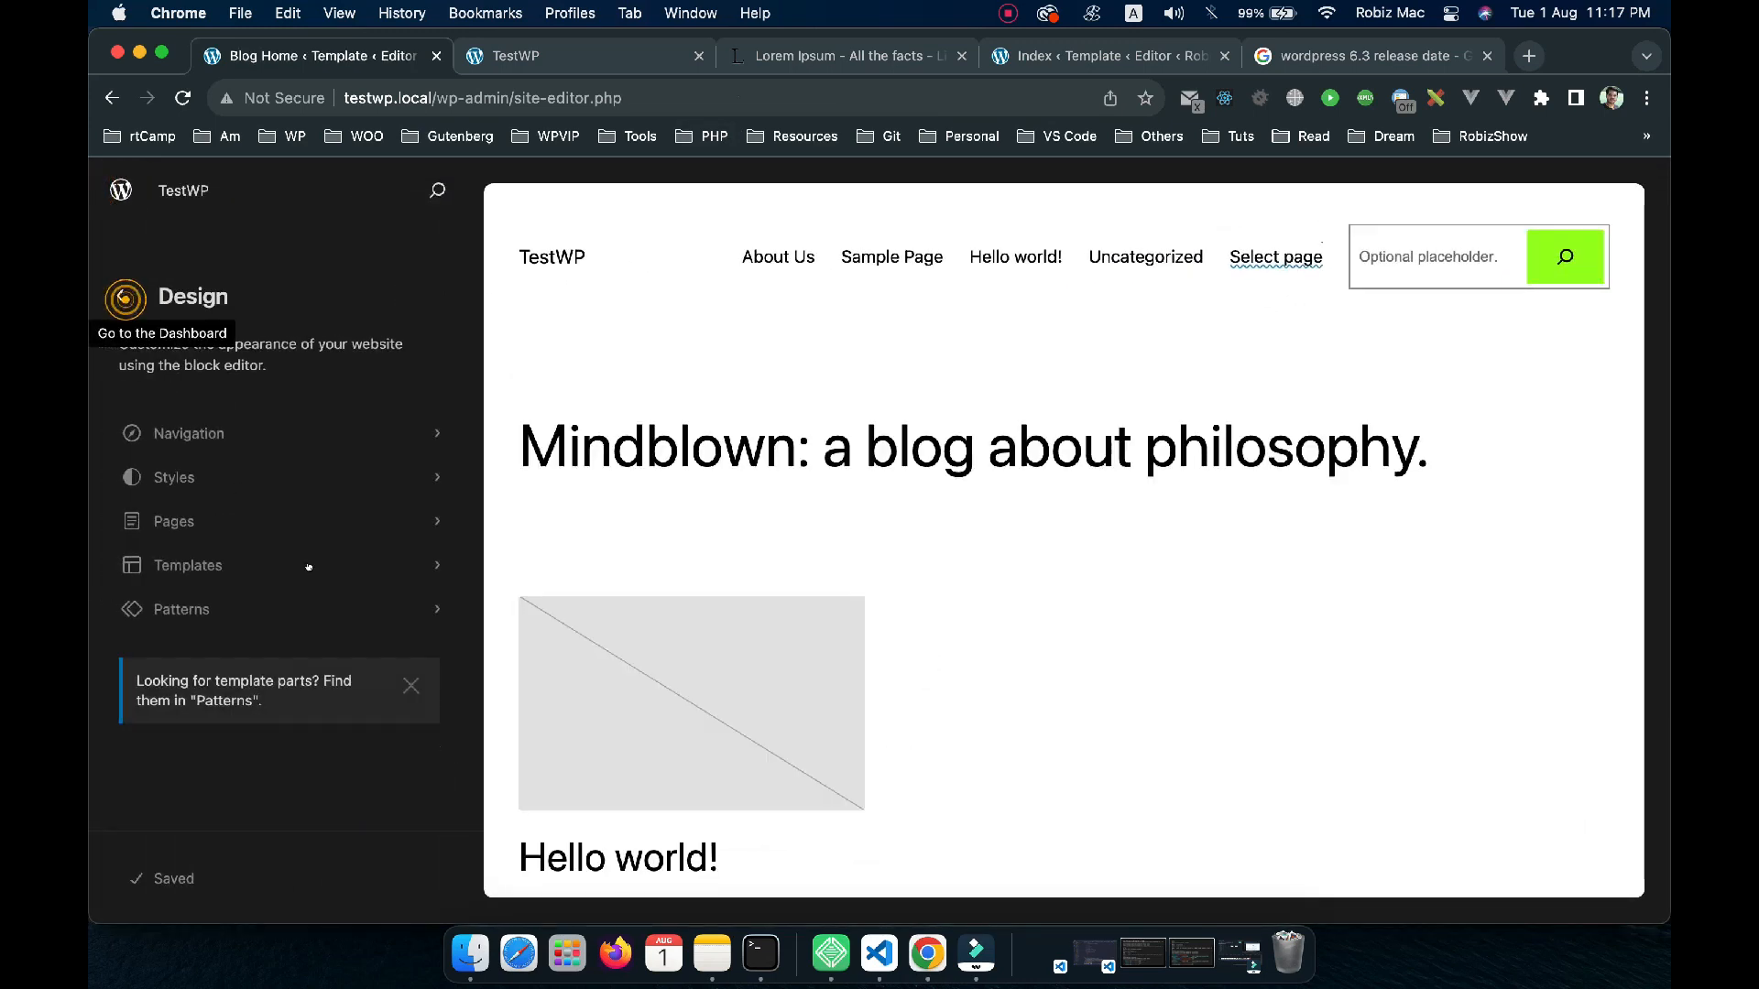
pyautogui.click(313, 611)
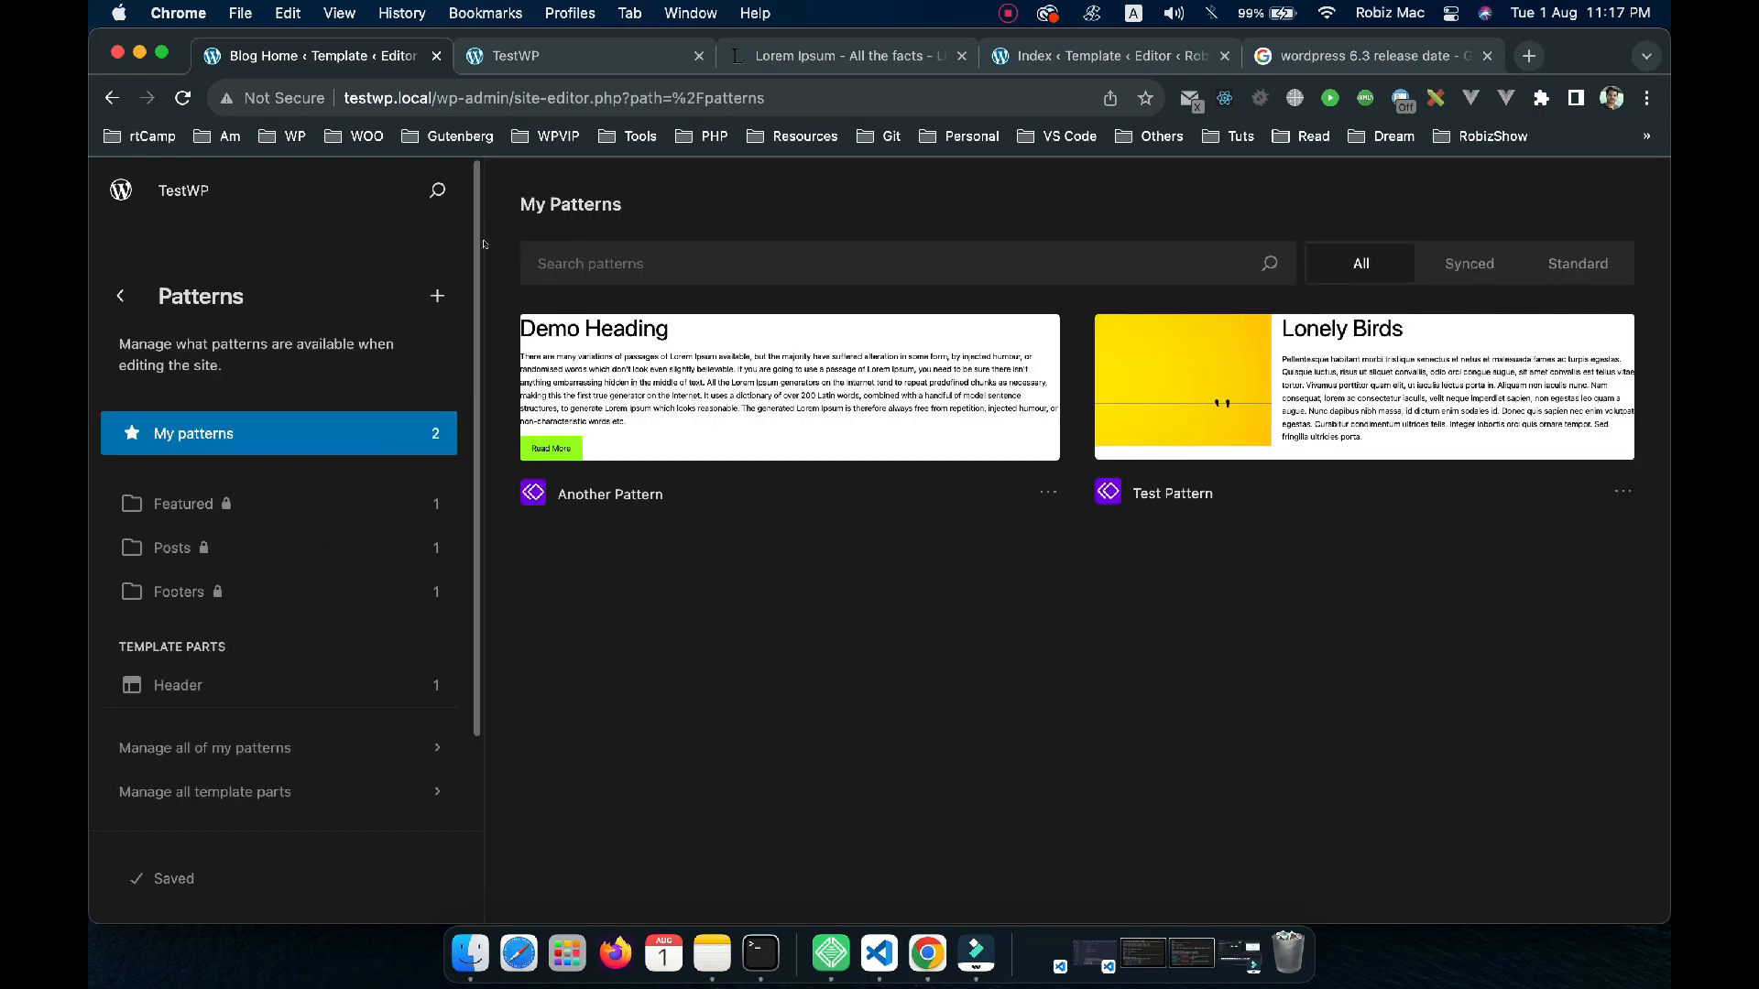
# Open the Blog Home template for editing from the Styles section and search the command palette for "another pattern"
pyautogui.click(661, 264)
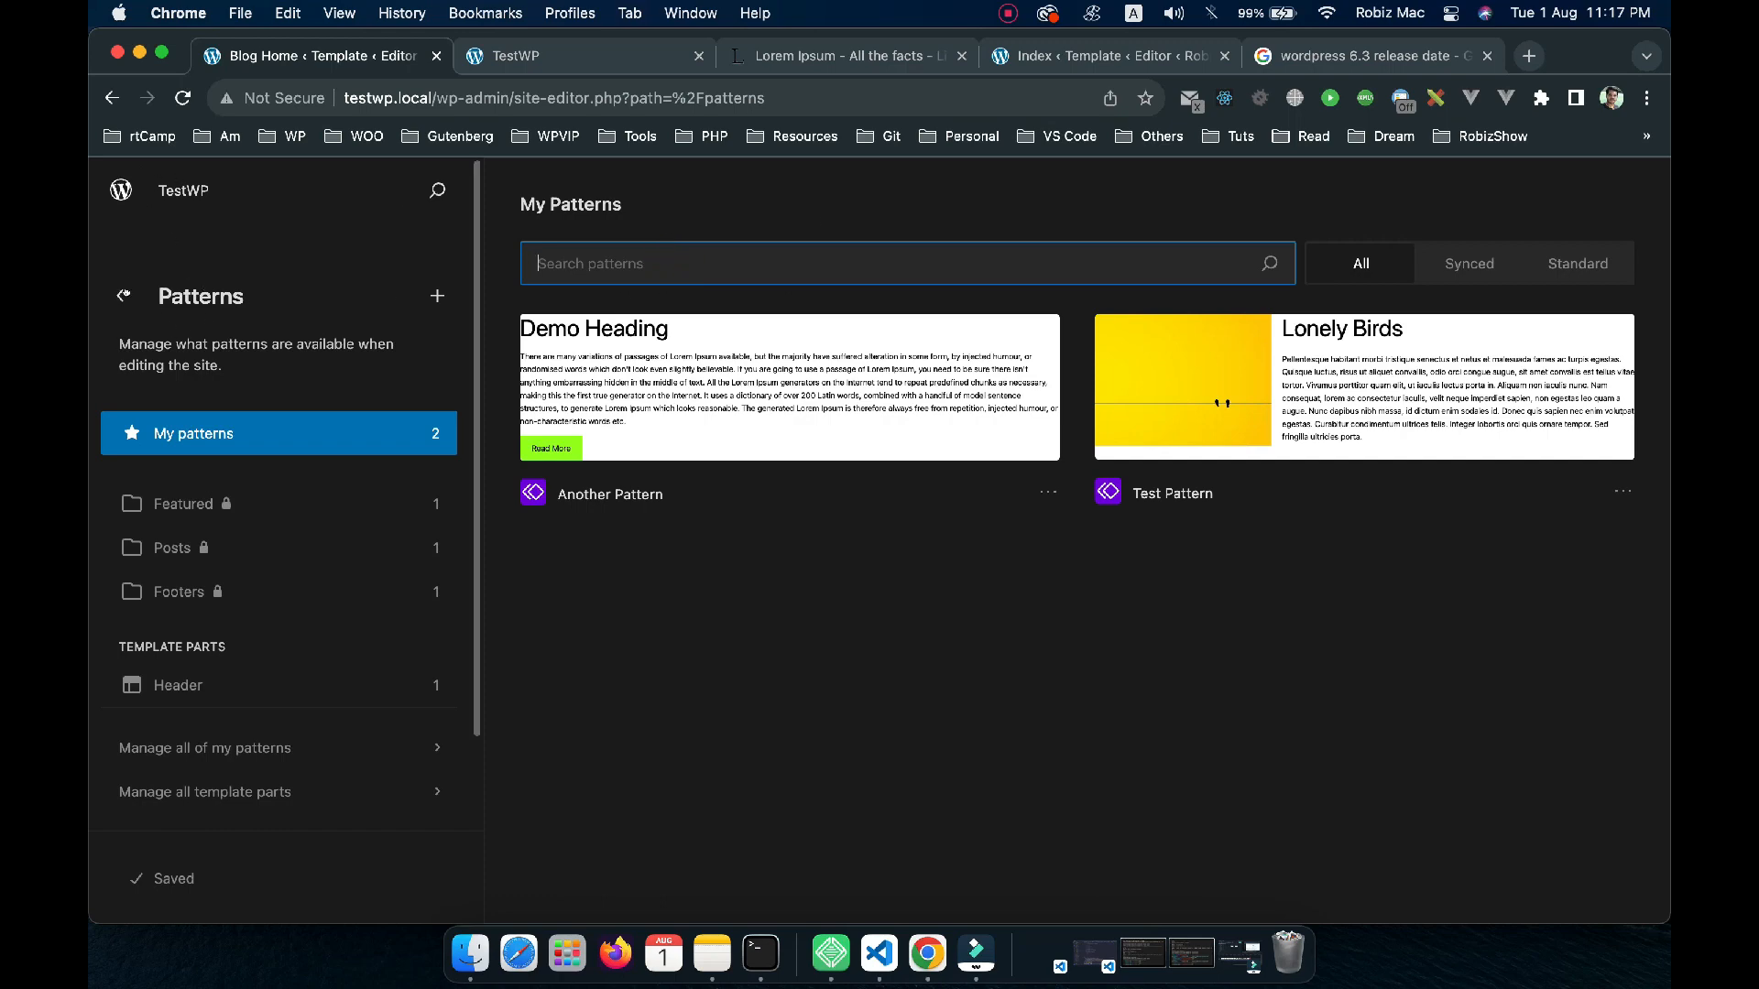
pyautogui.click(124, 295)
pyautogui.click(174, 477)
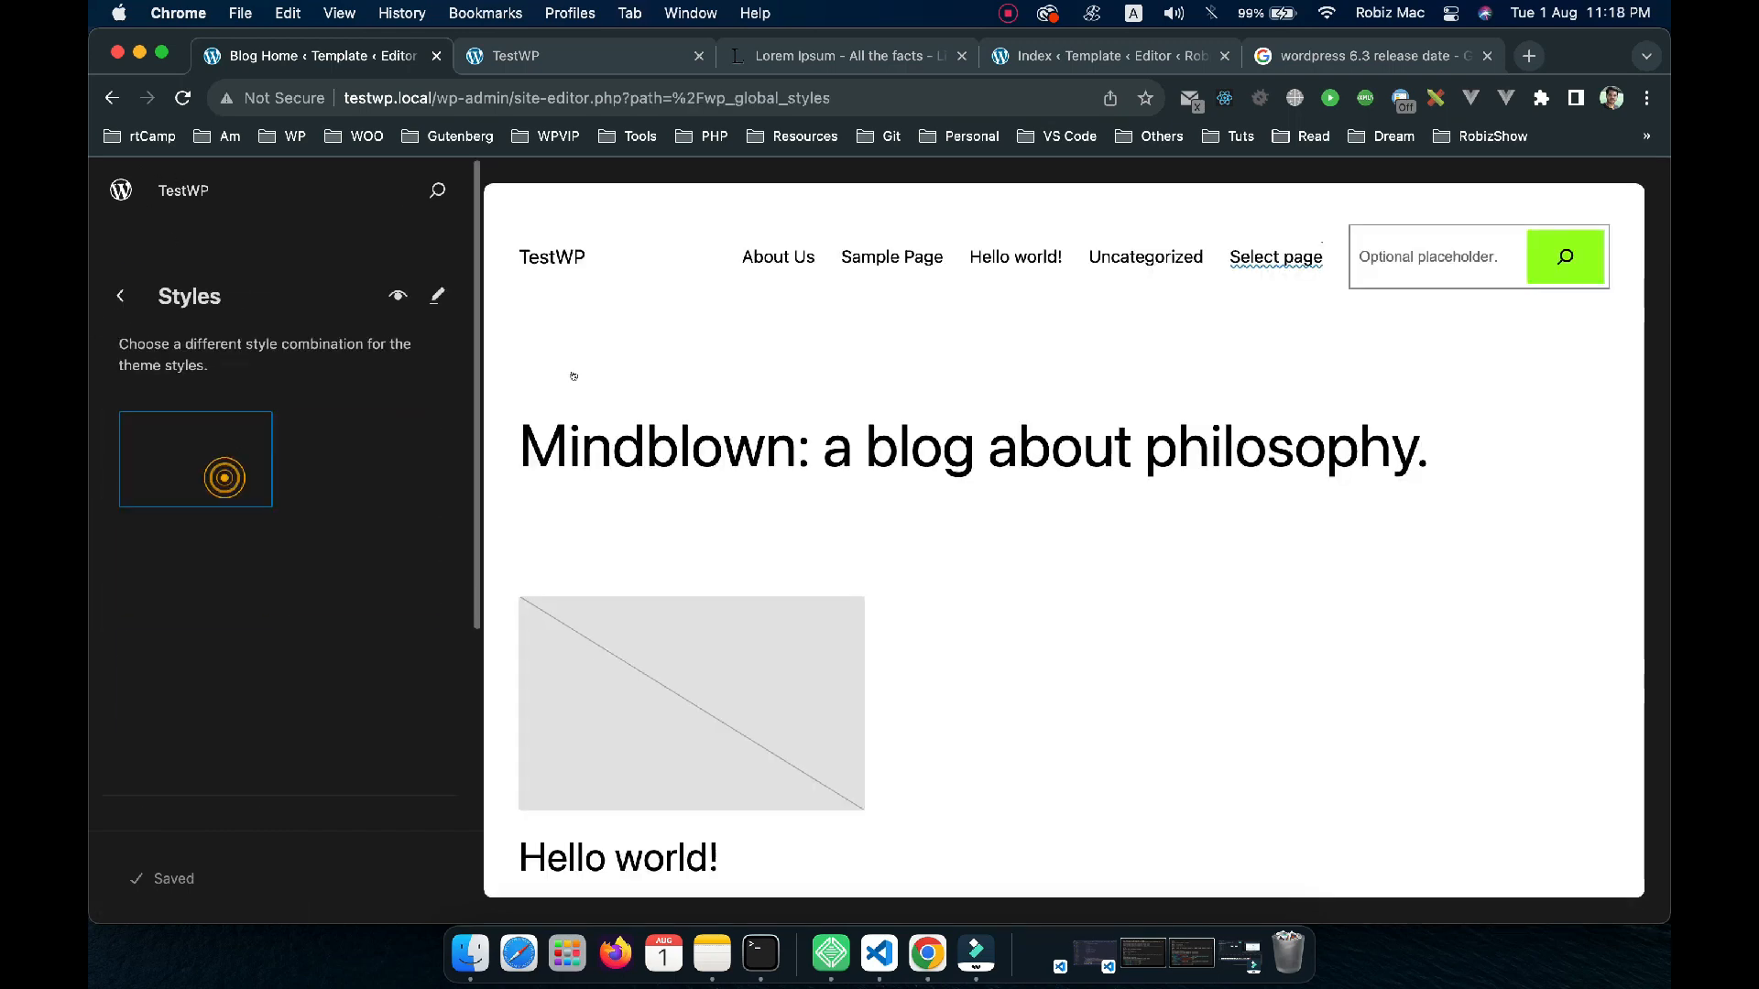
pyautogui.click(789, 340)
pyautogui.click(881, 192)
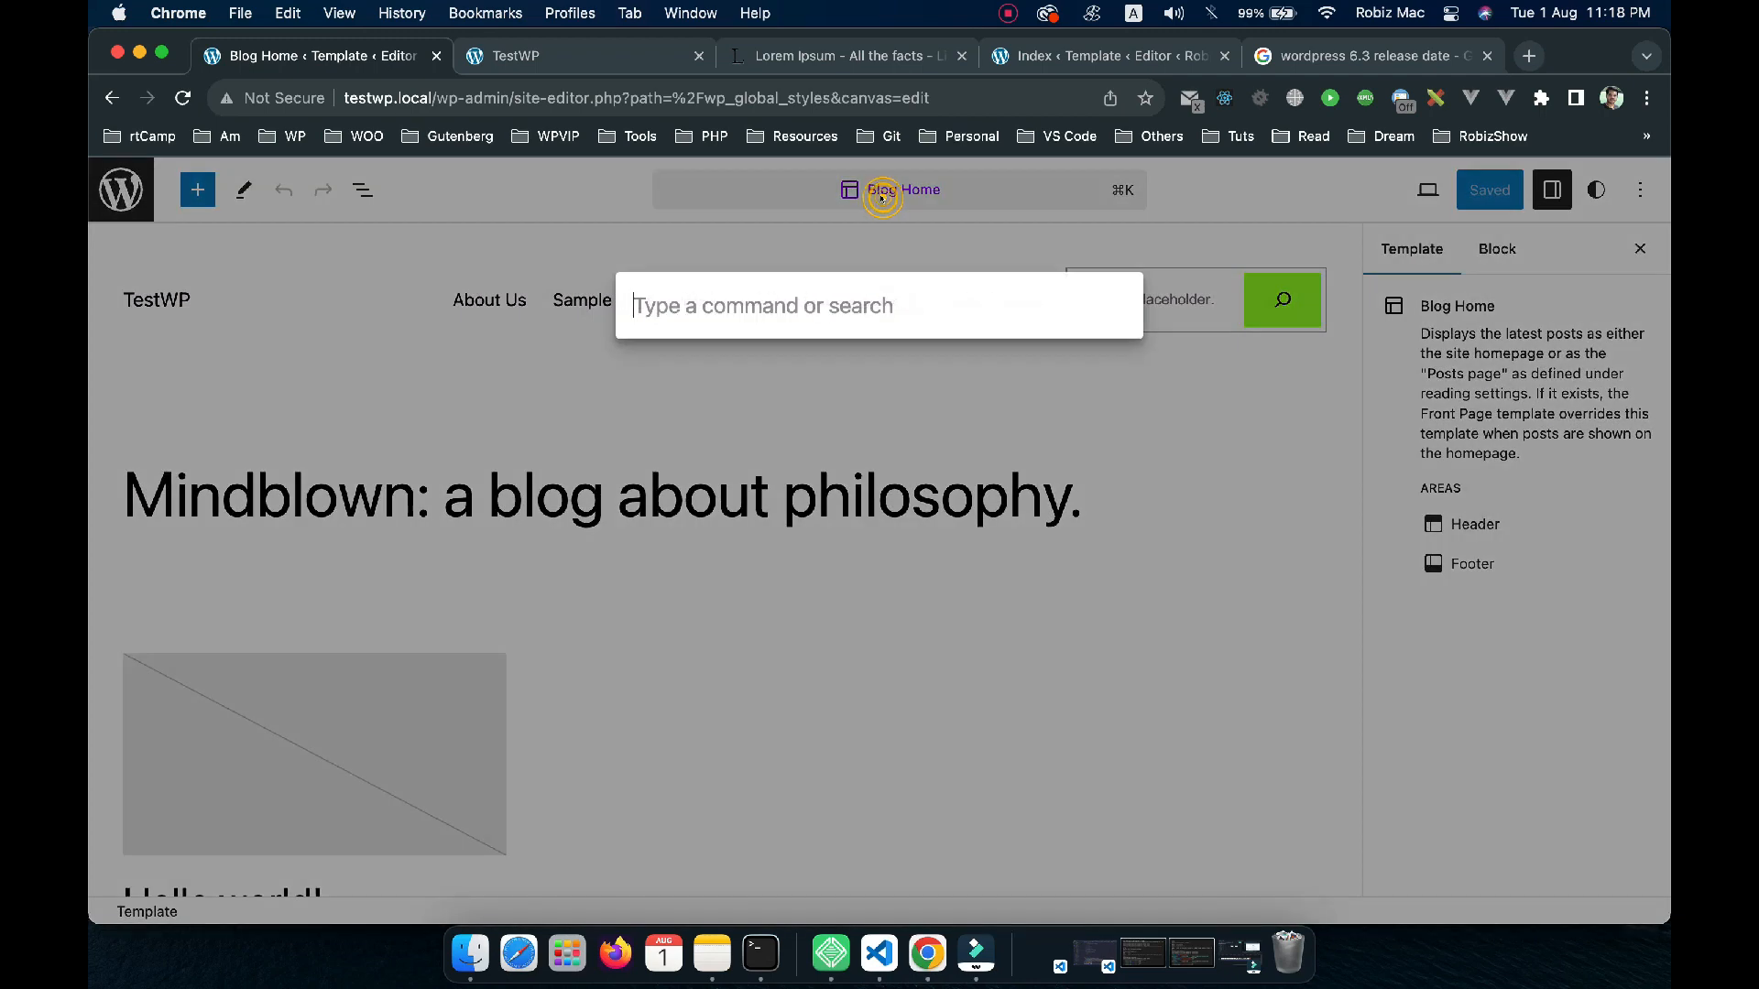
pyautogui.write('another')
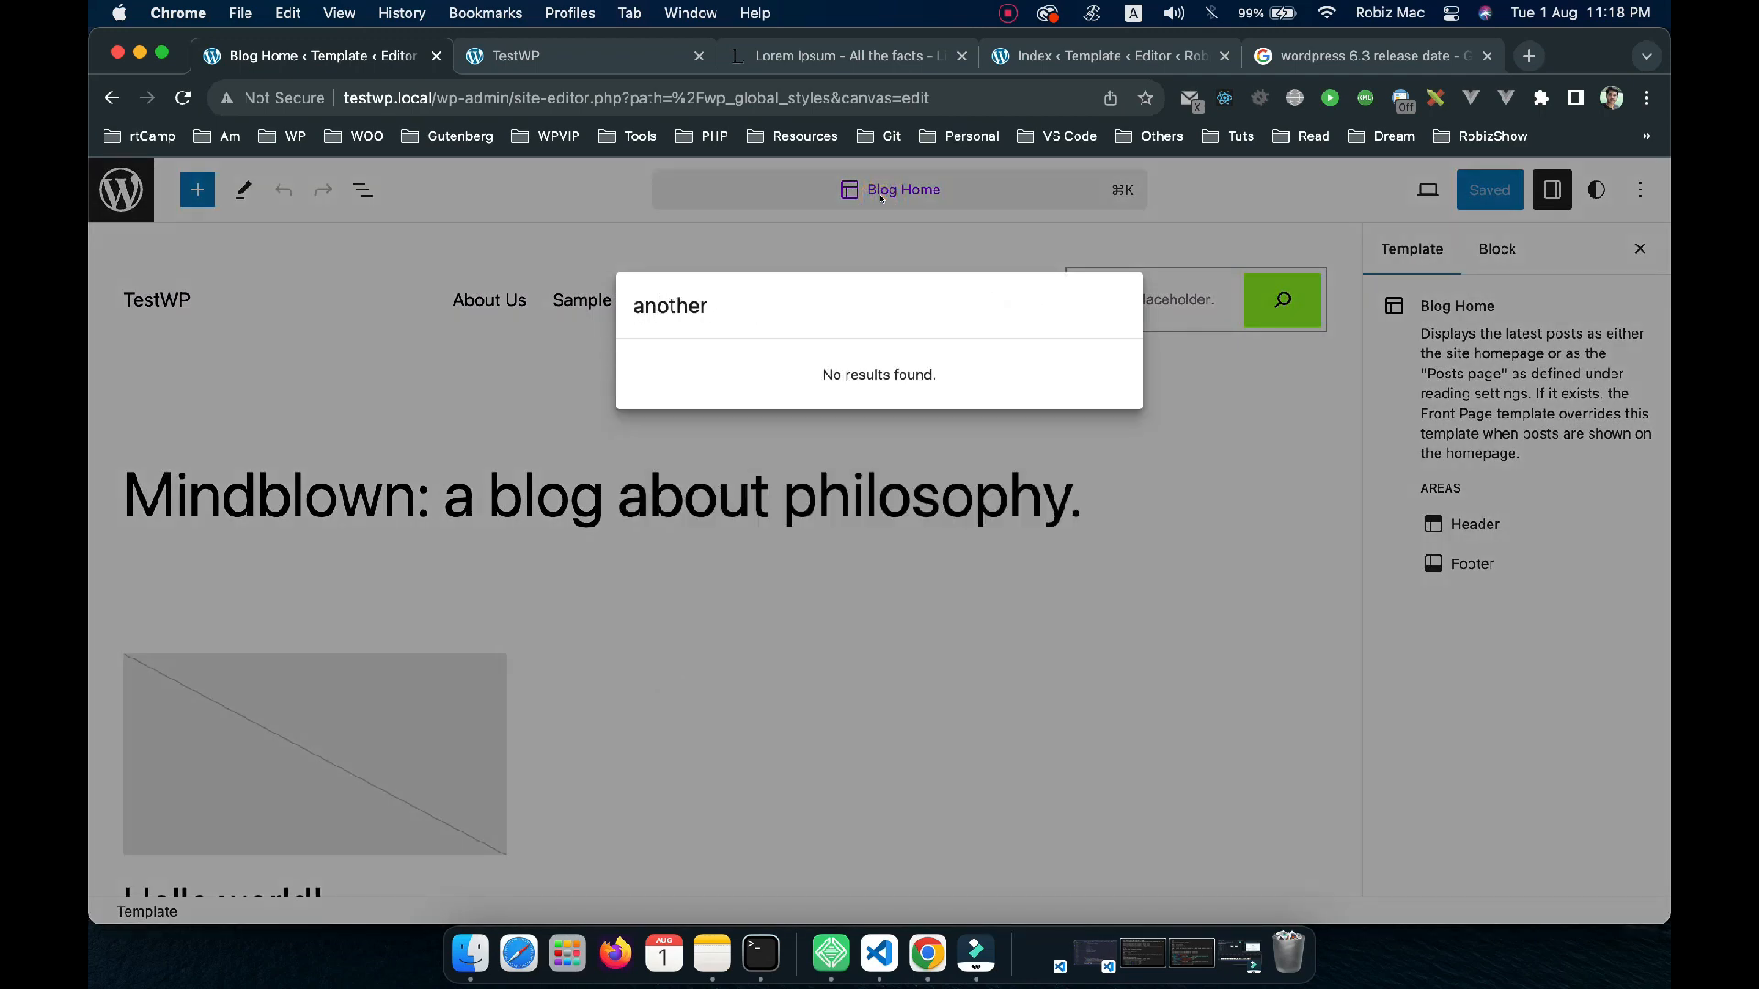
pyautogui.write(' pattern')
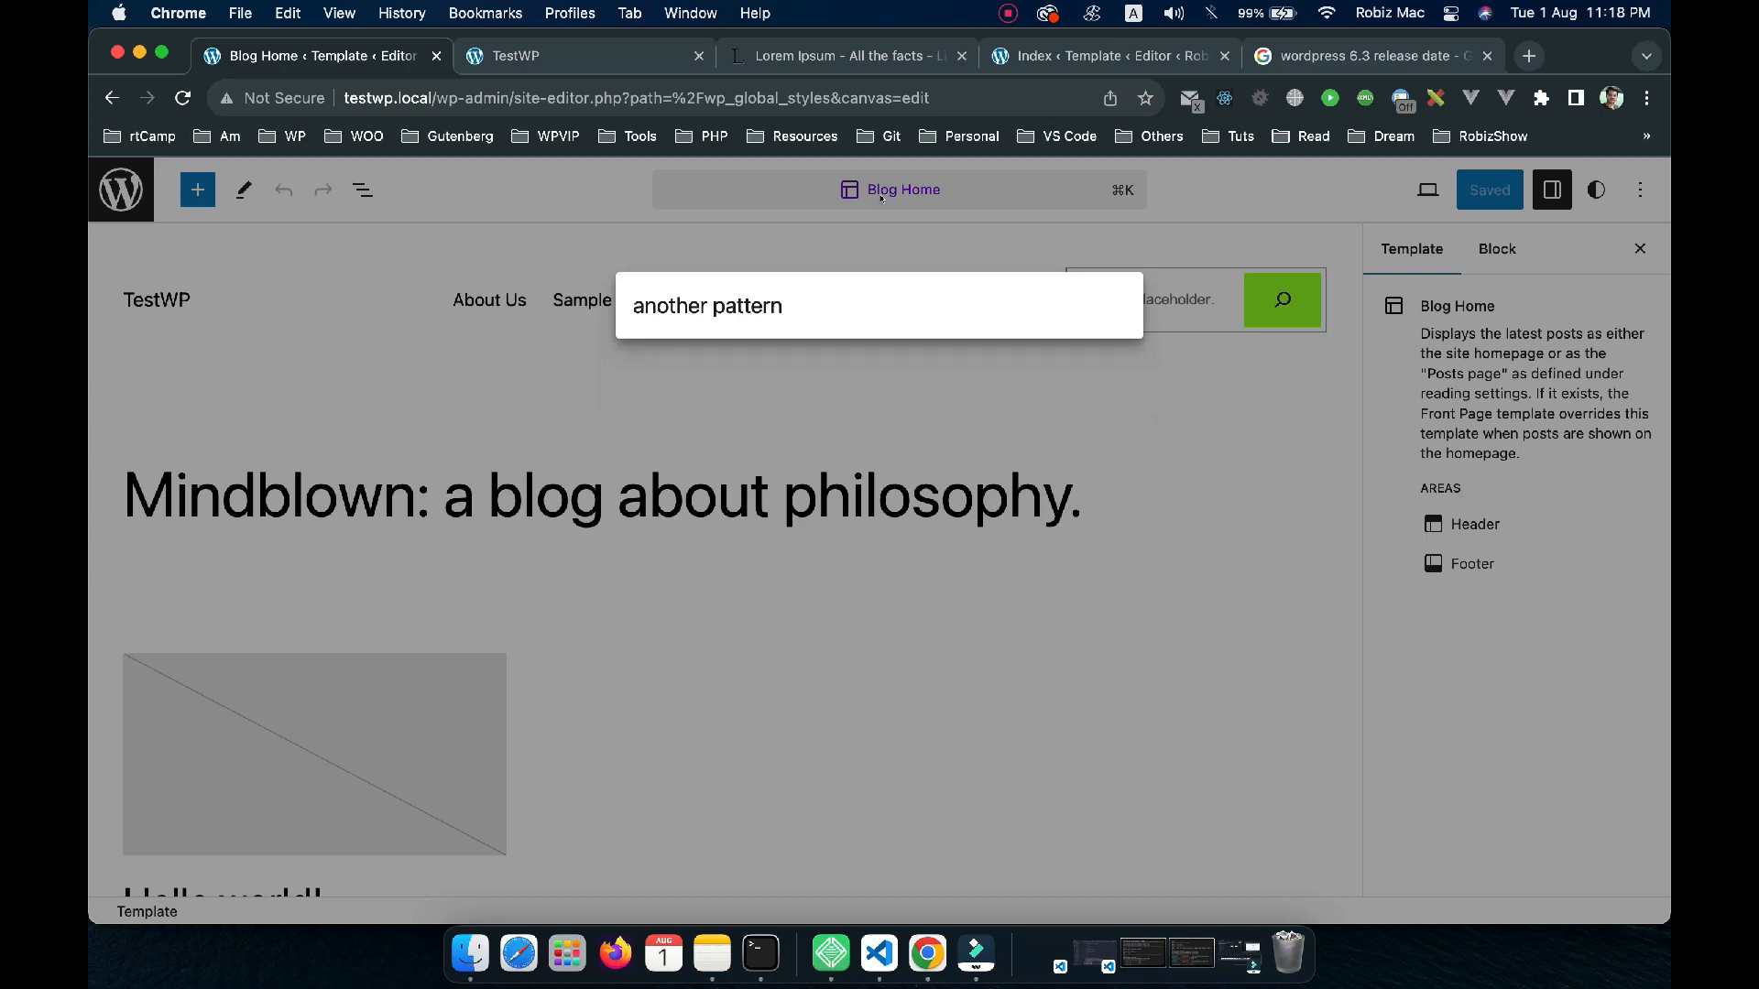
# Replace the command palette search with "header" and open the Header template part
pyautogui.press('BackSpace')
pyautogui.press('BackSpace')
pyautogui.press('BackSpace')
pyautogui.press('BackSpace')
pyautogui.press('BackSpace')
pyautogui.press('BackSpace')
pyautogui.press('BackSpace')
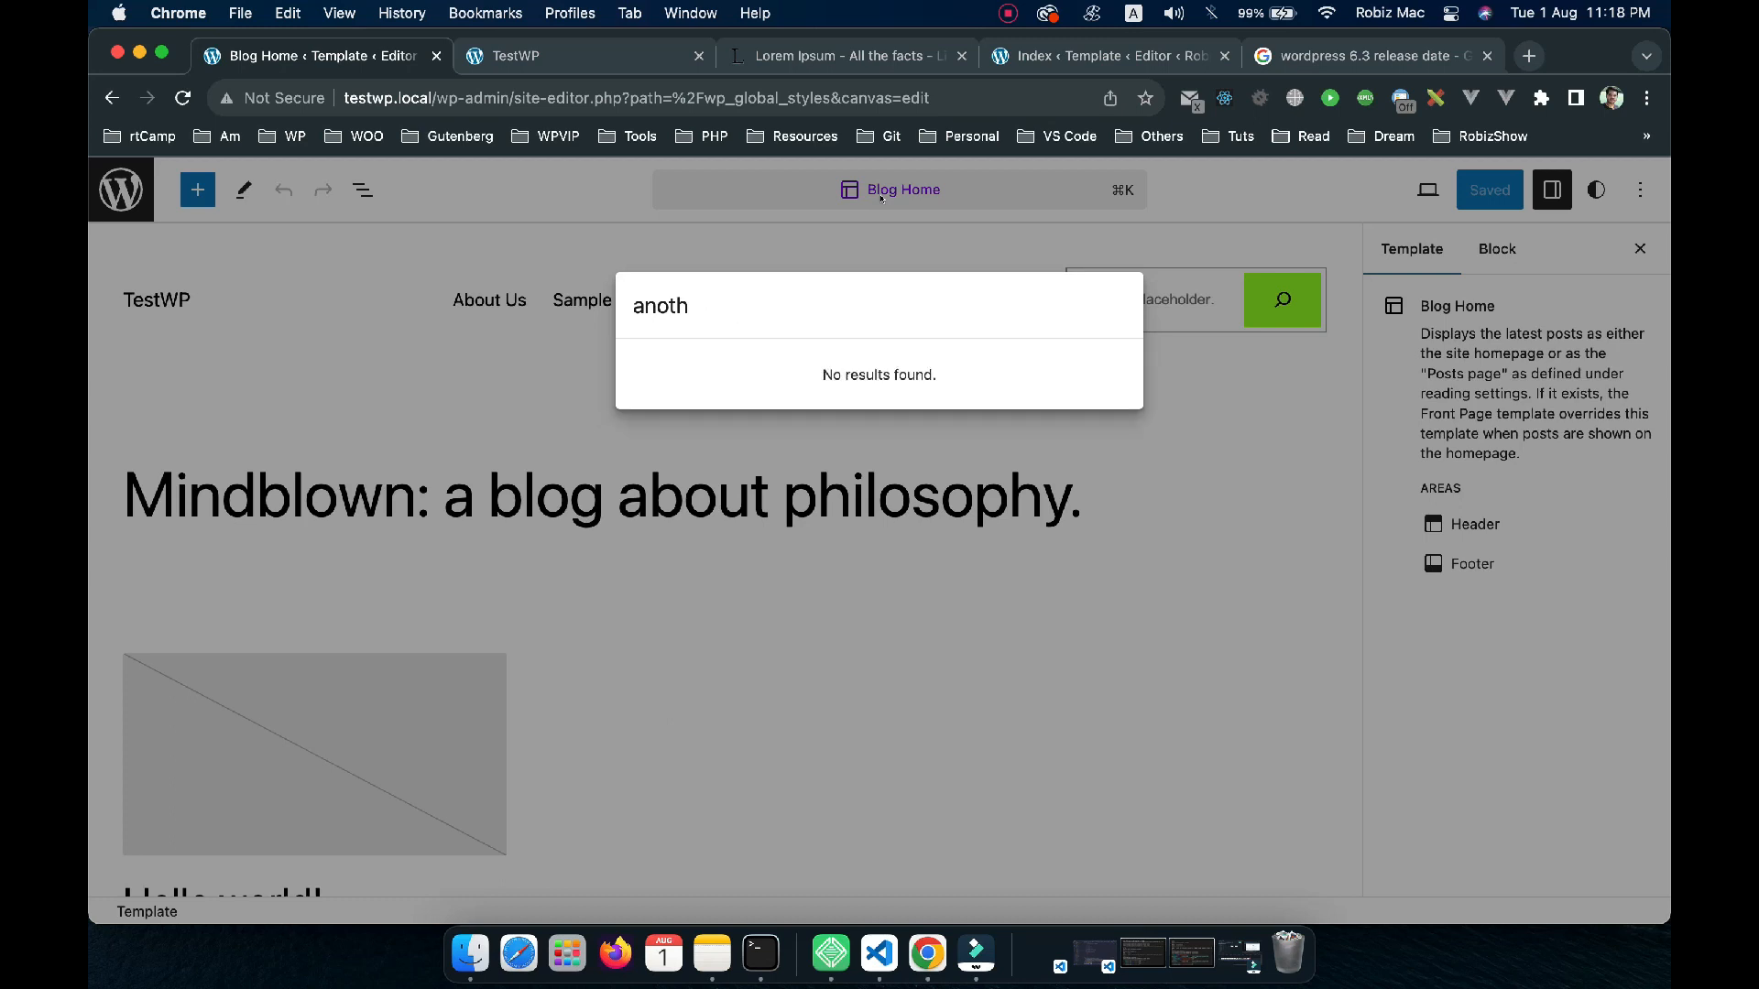
pyautogui.press('BackSpace')
pyautogui.press('BackSpace')
pyautogui.press('BackSpace')
pyautogui.press('BackSpace')
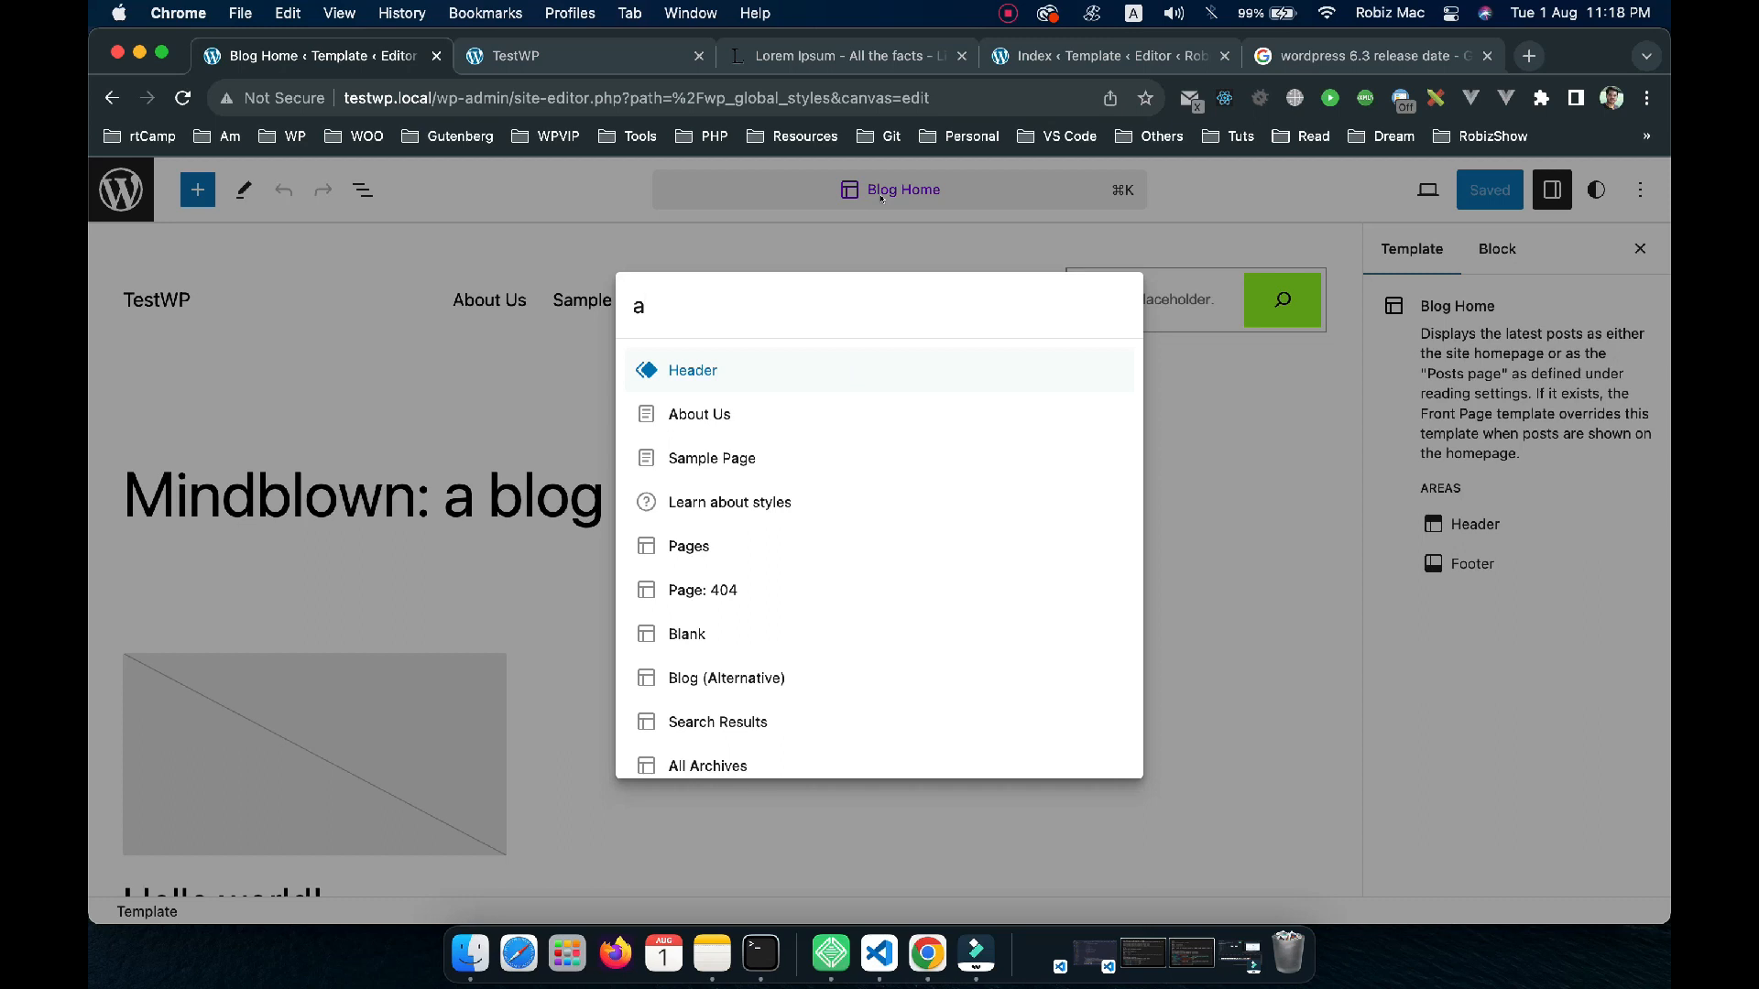
pyautogui.press('BackSpace')
pyautogui.write('header')
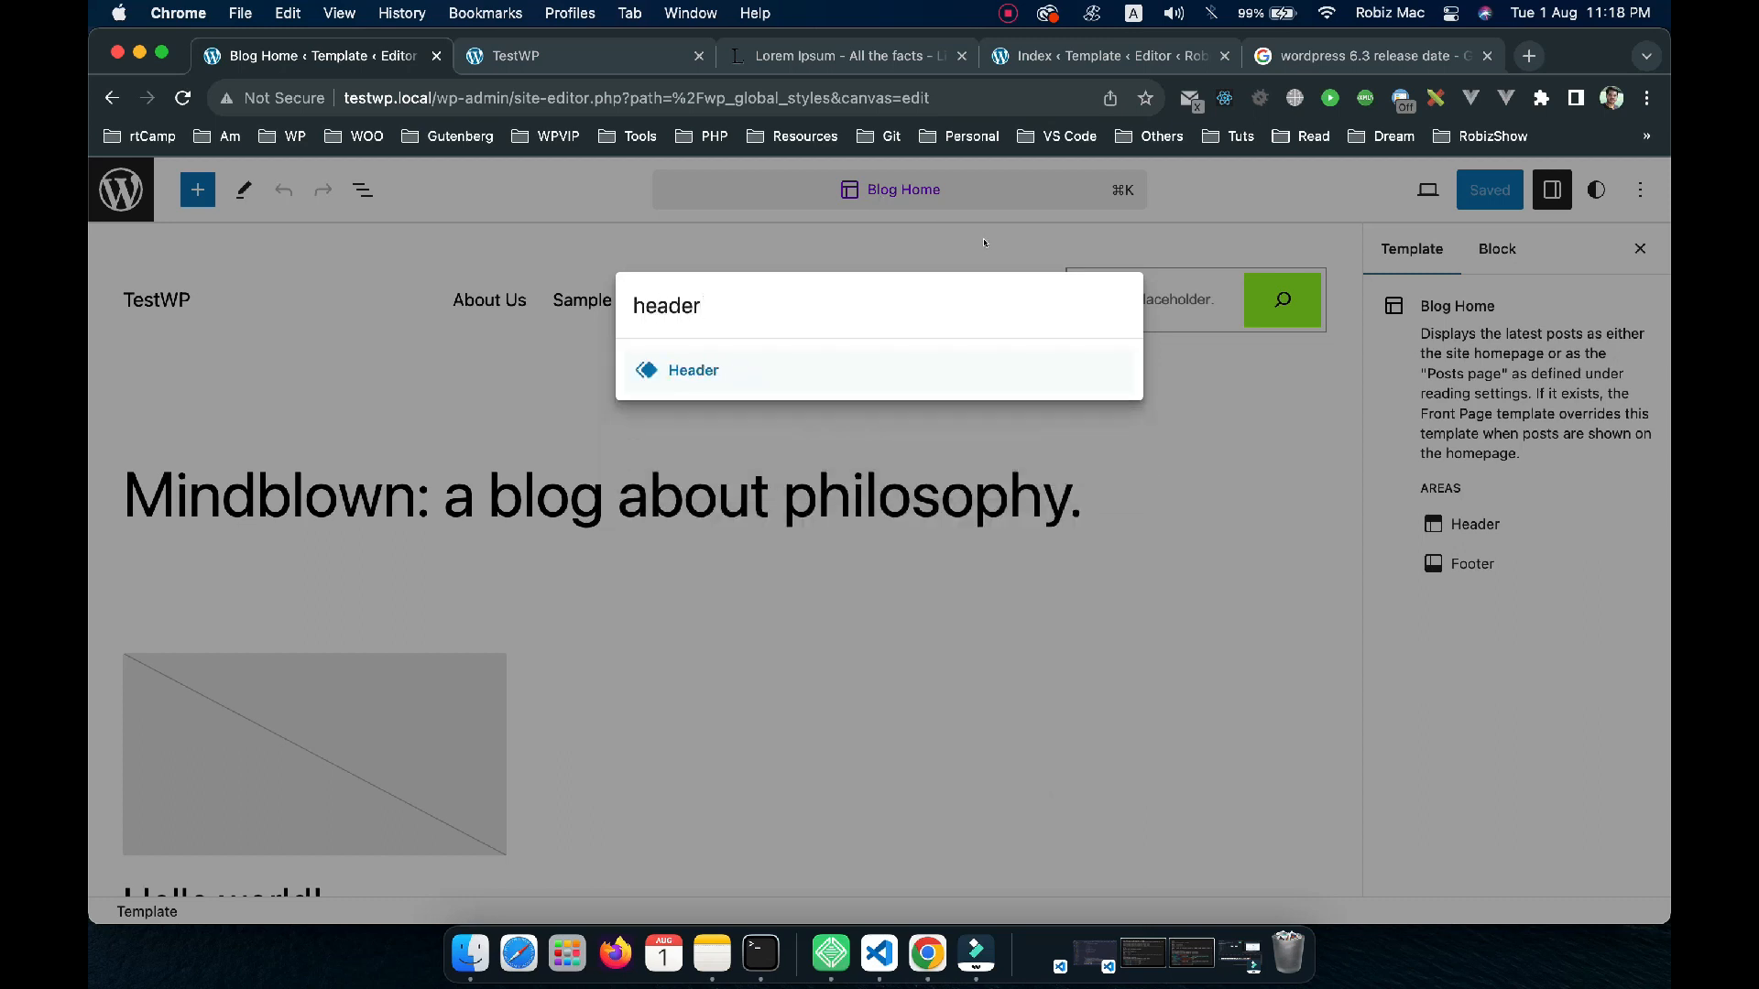
pyautogui.click(786, 376)
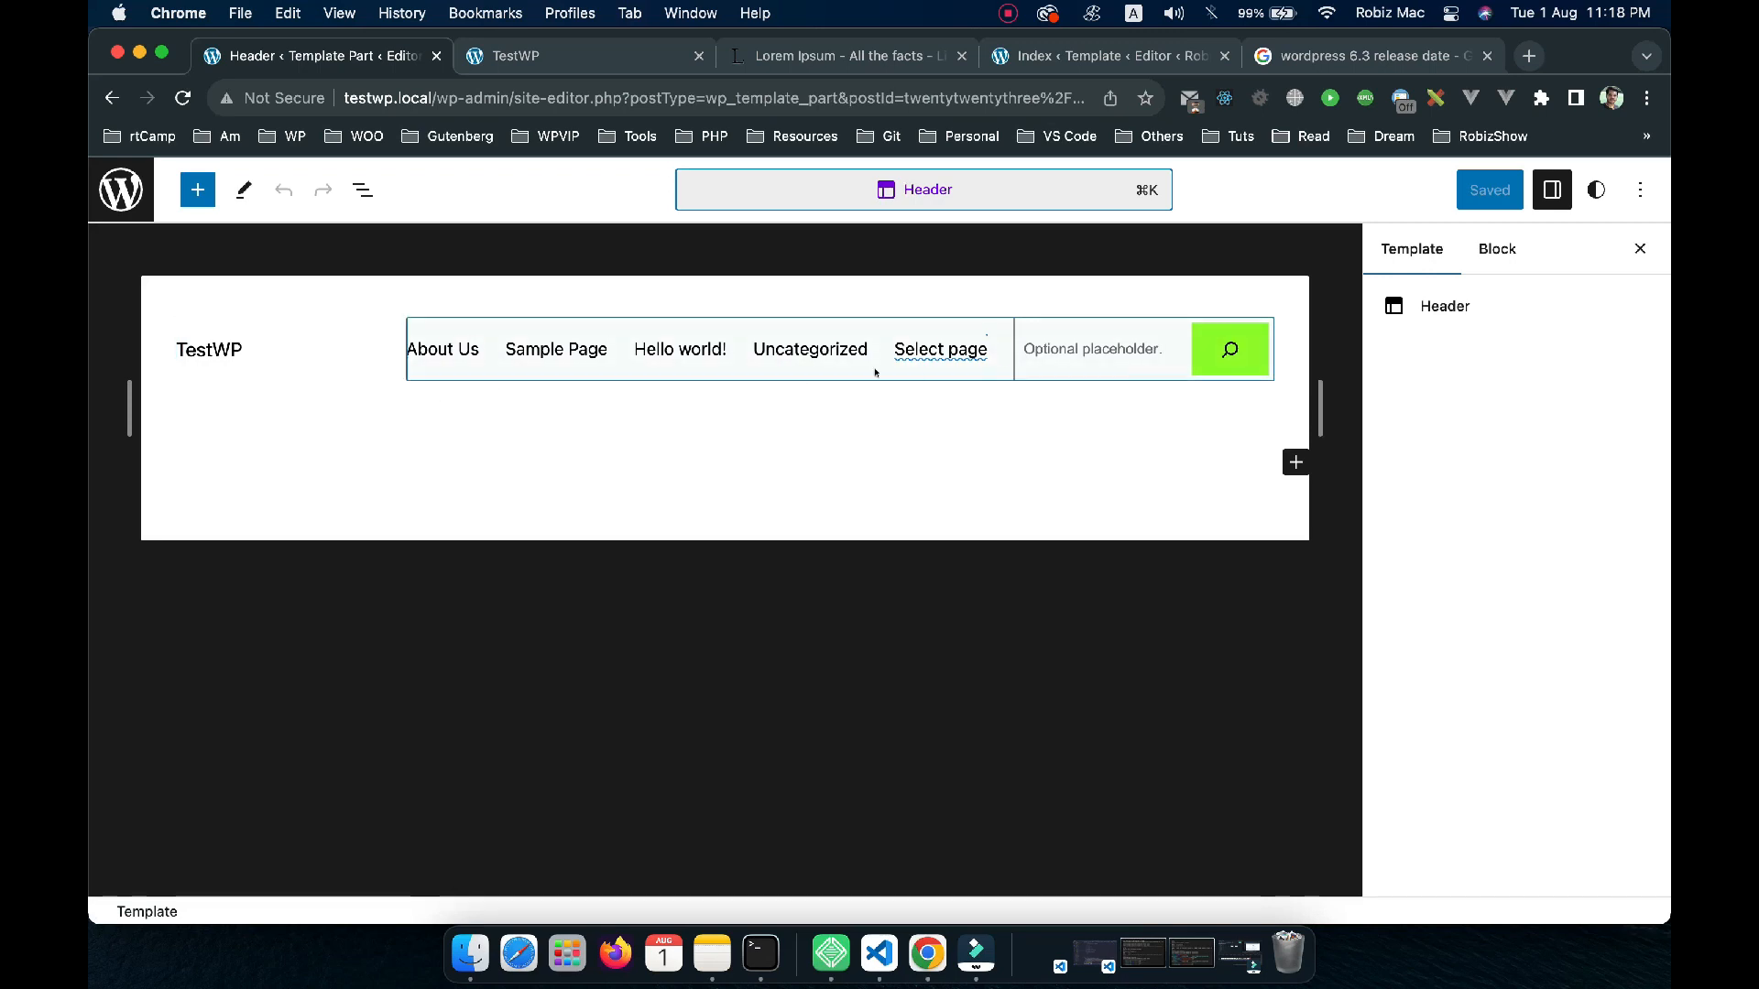
# Leave the Header editor and go back through the template parts, Patterns and Design levels to the WordPress dashboard
pyautogui.click(126, 204)
pyautogui.click(119, 295)
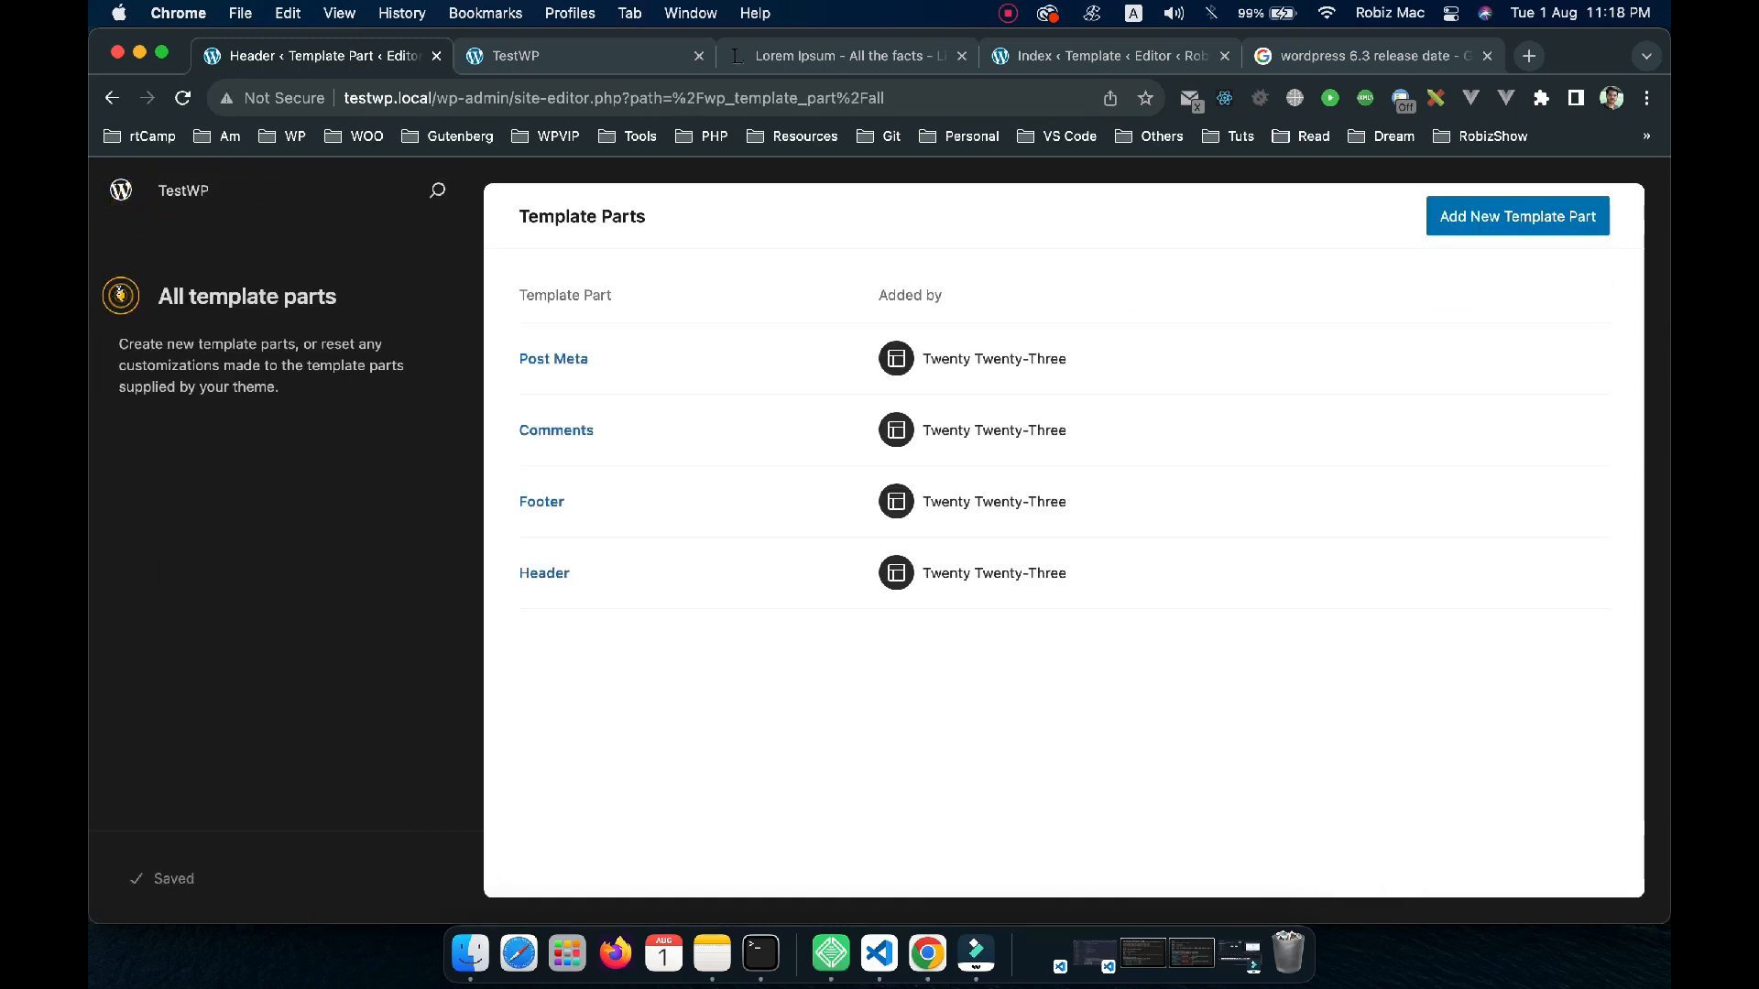
pyautogui.click(118, 295)
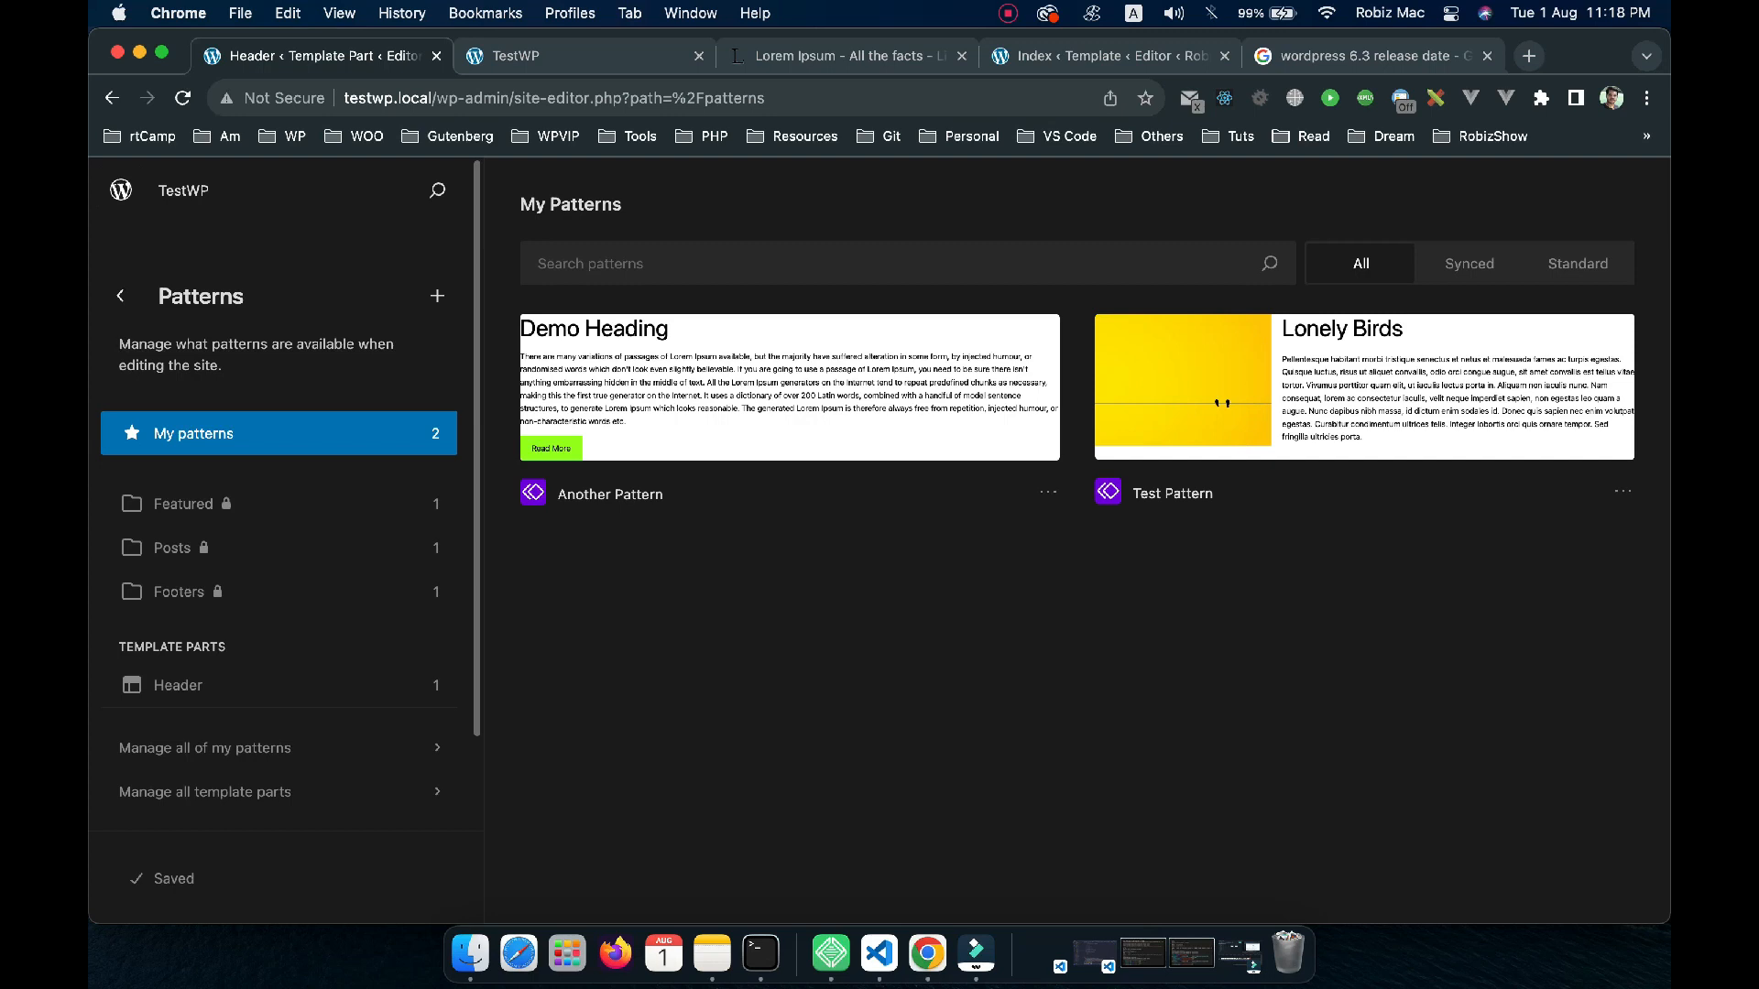
pyautogui.click(119, 295)
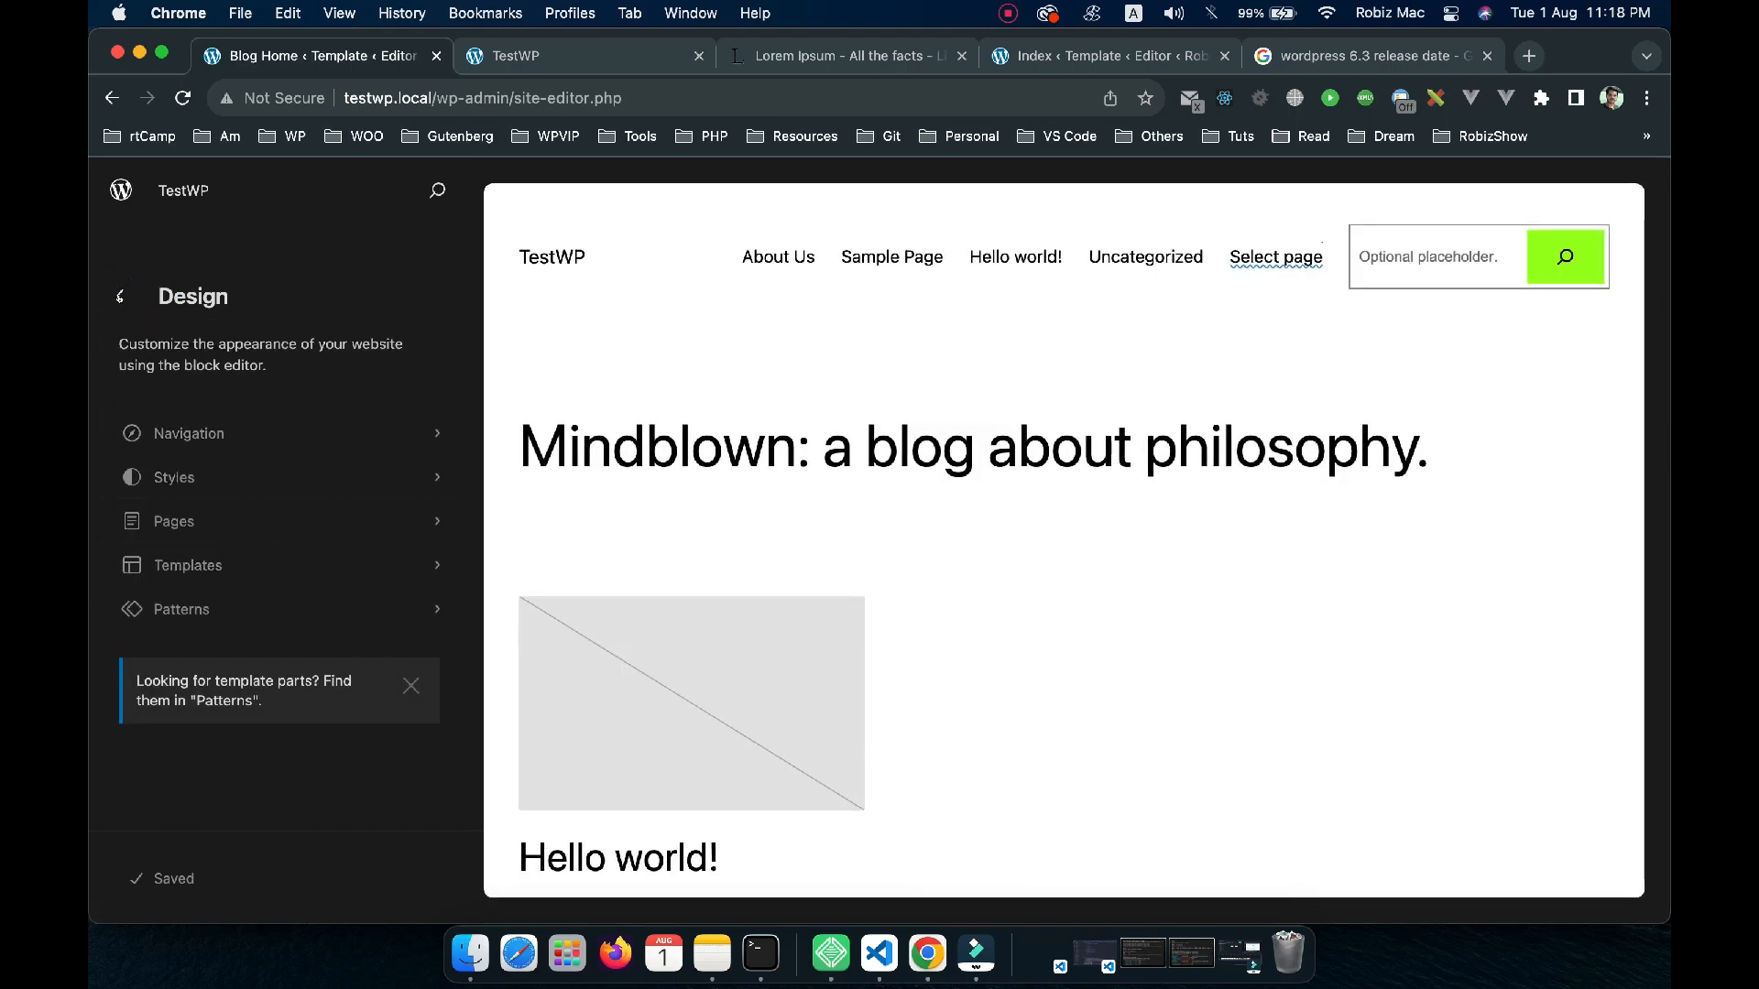
pyautogui.click(119, 295)
# Reopen the site editor from the dashboard and open the Index template for editing
pyautogui.moveTo(178, 515)
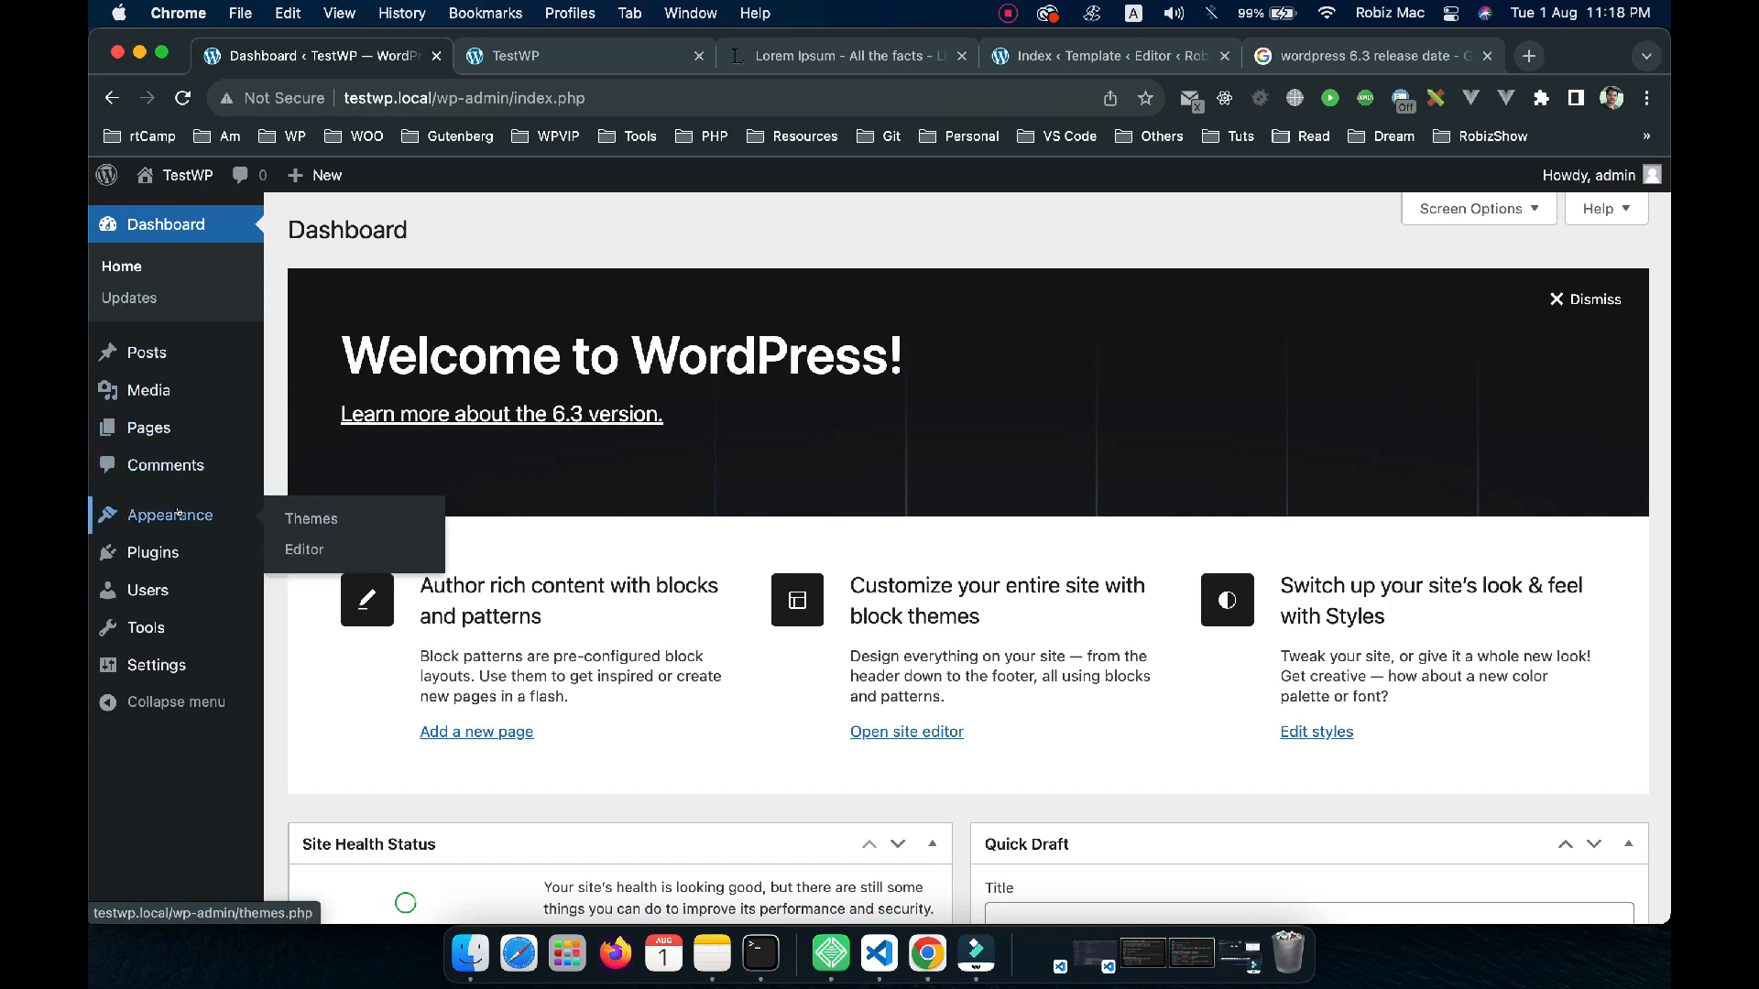
pyautogui.click(282, 549)
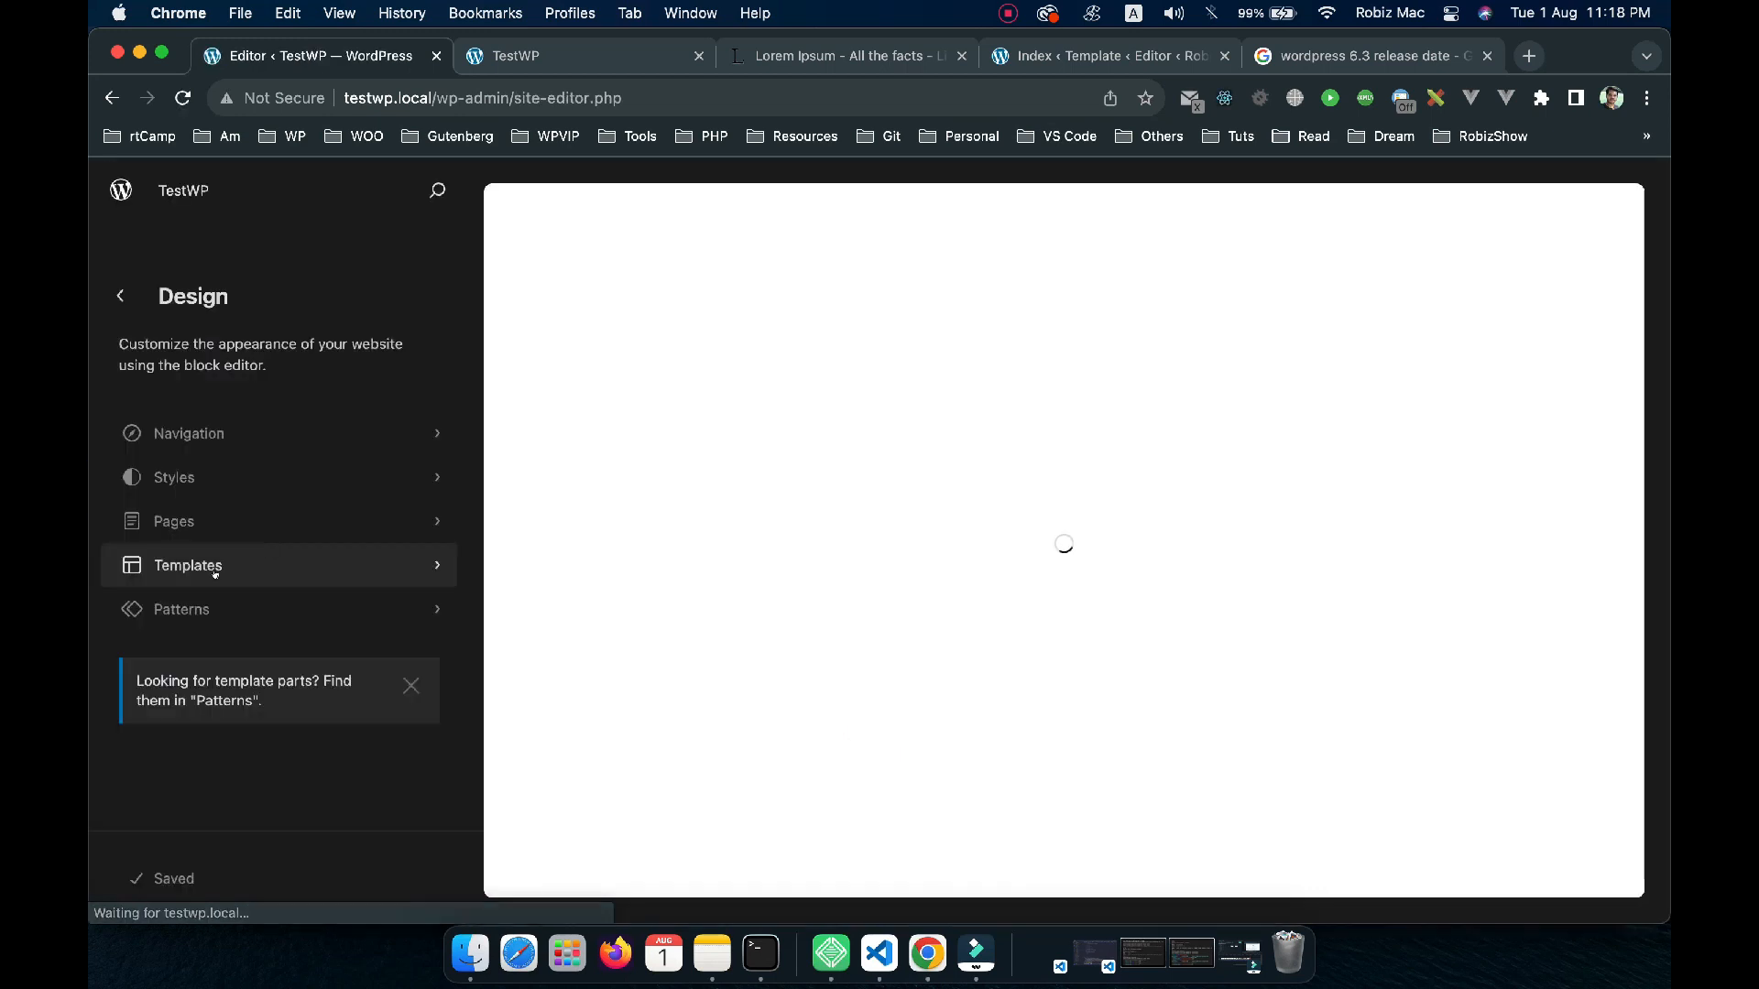
pyautogui.click(217, 569)
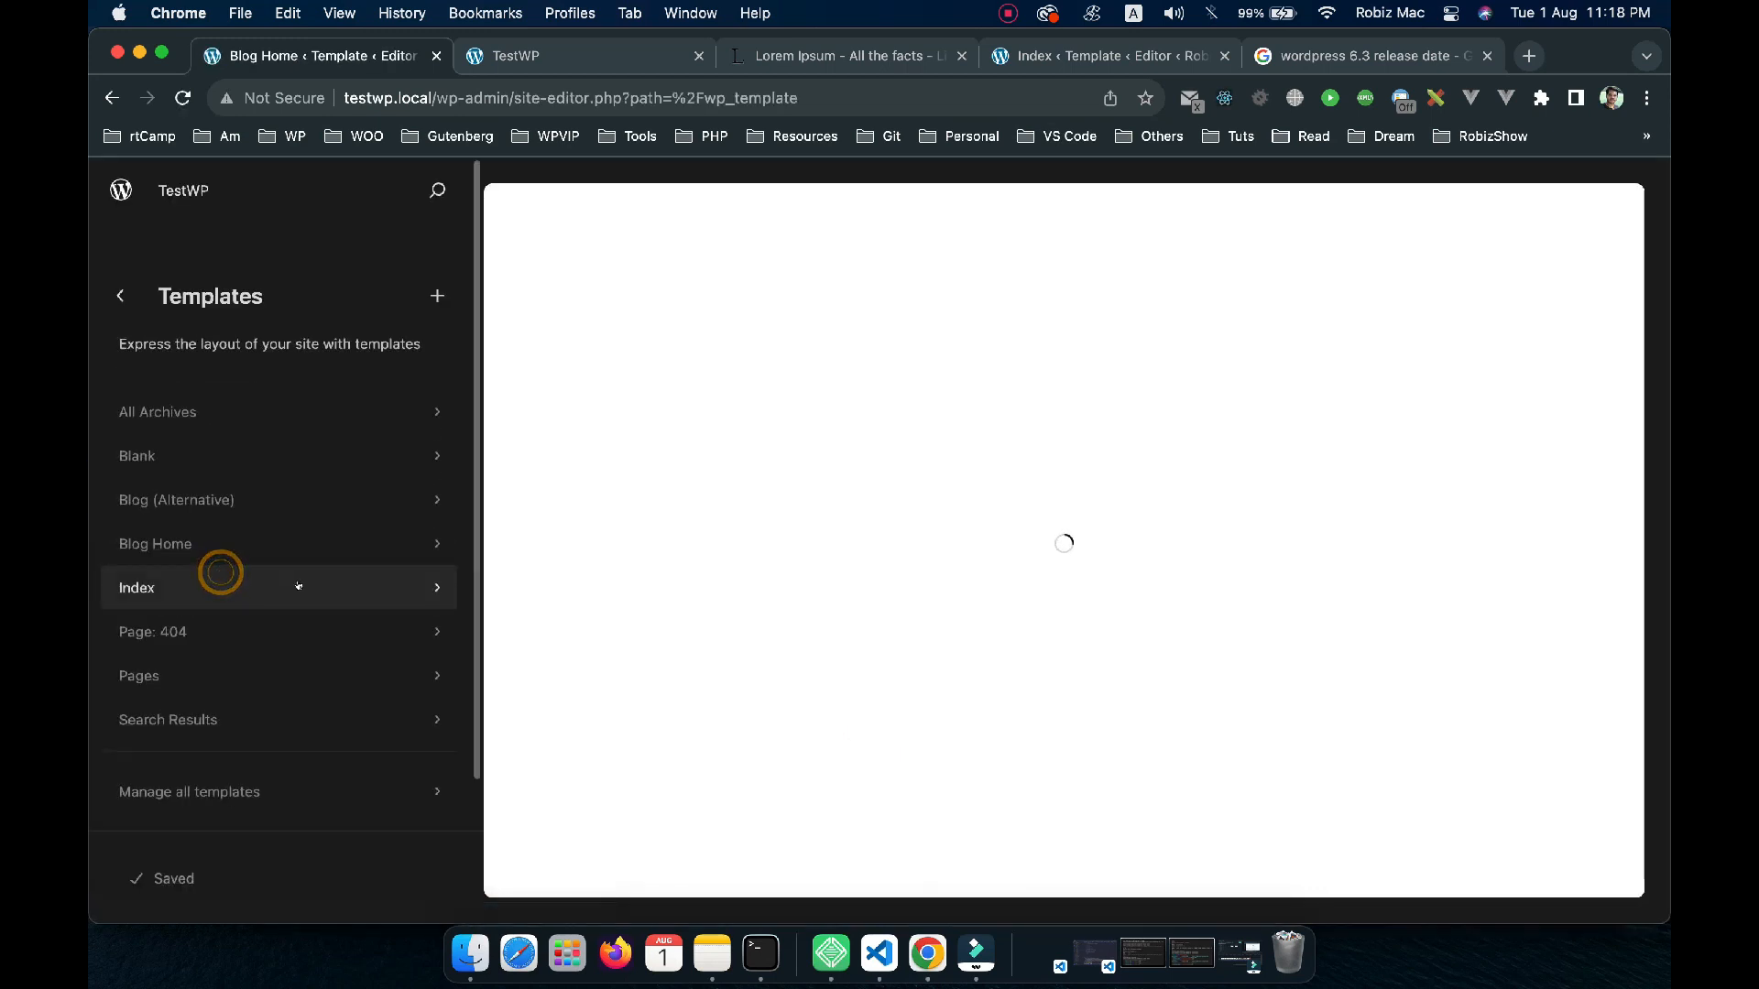
pyautogui.click(210, 589)
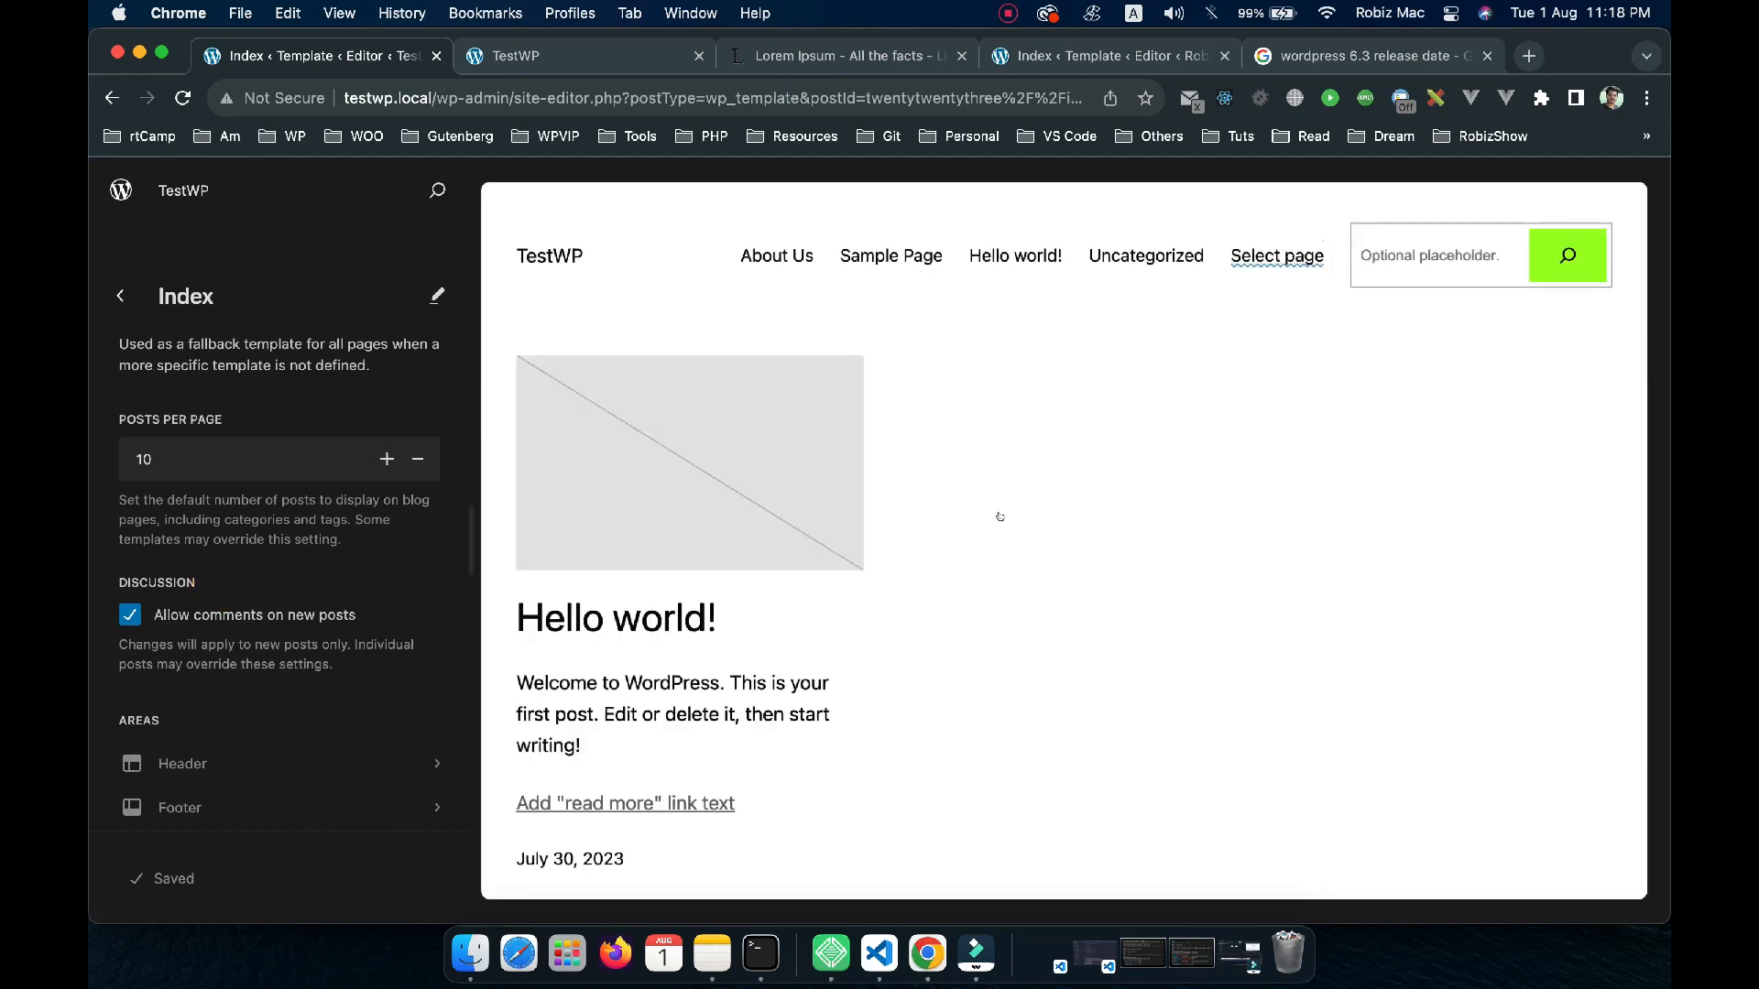
pyautogui.click(1071, 369)
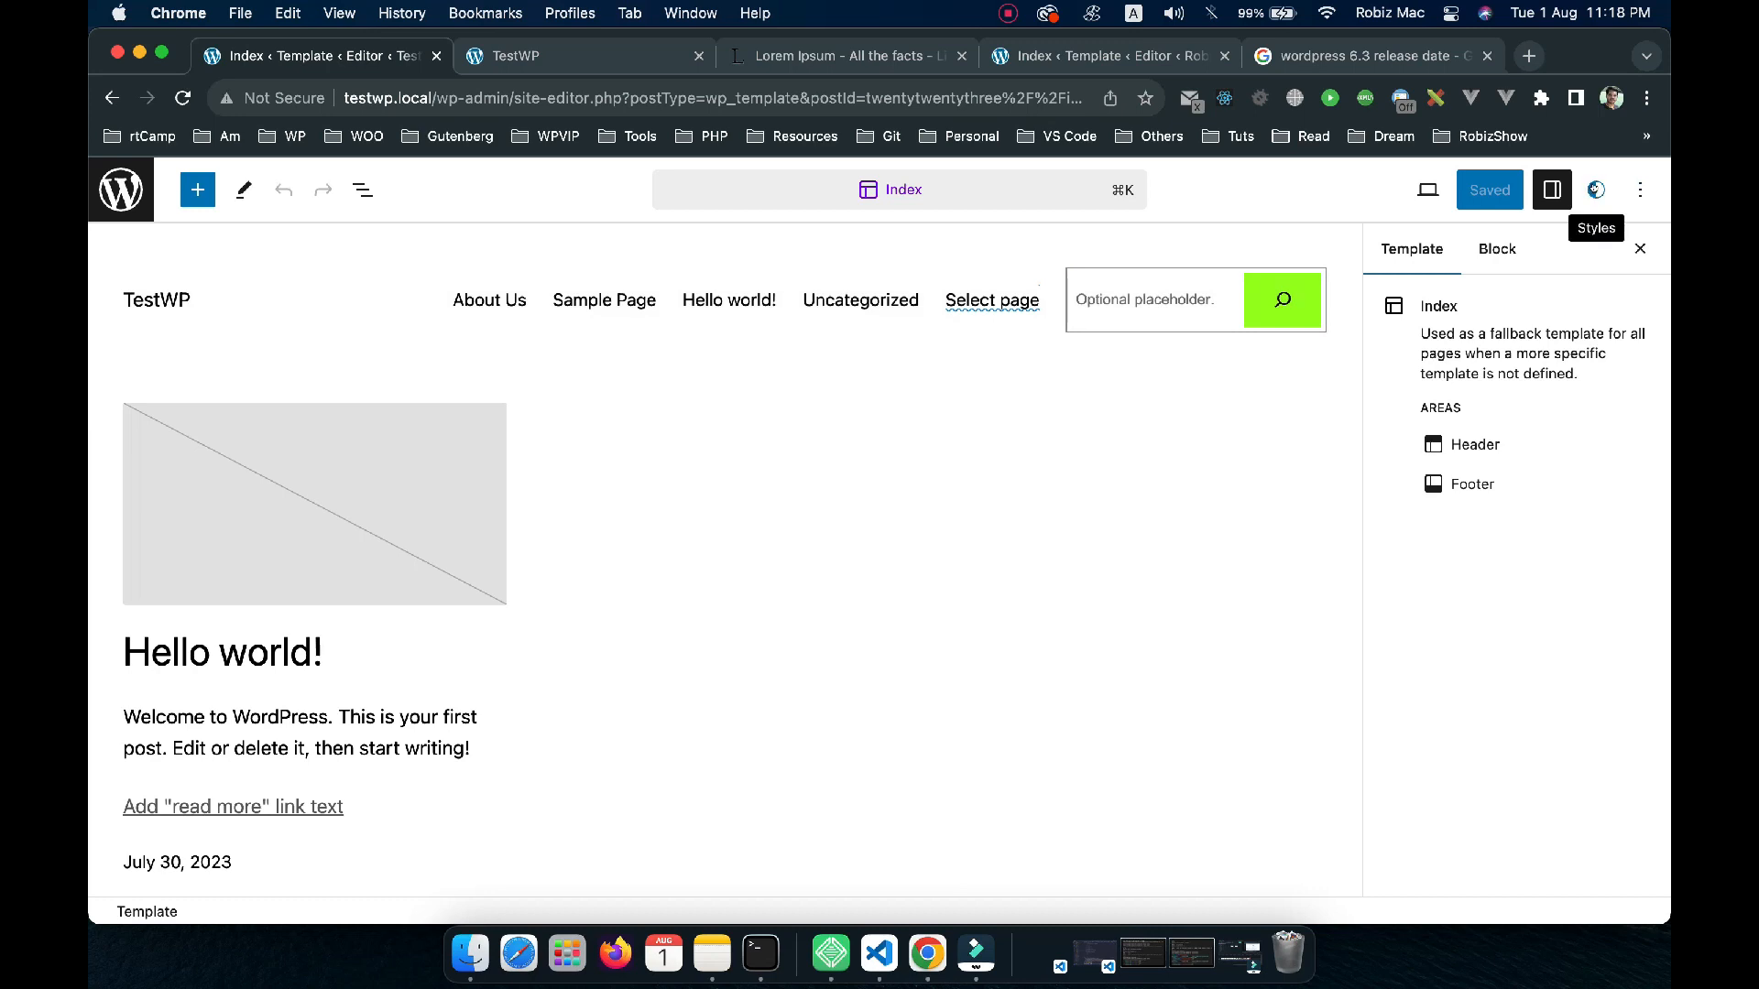
# Set the global background color to the default Pale pink and save the custom styles
pyautogui.click(1596, 190)
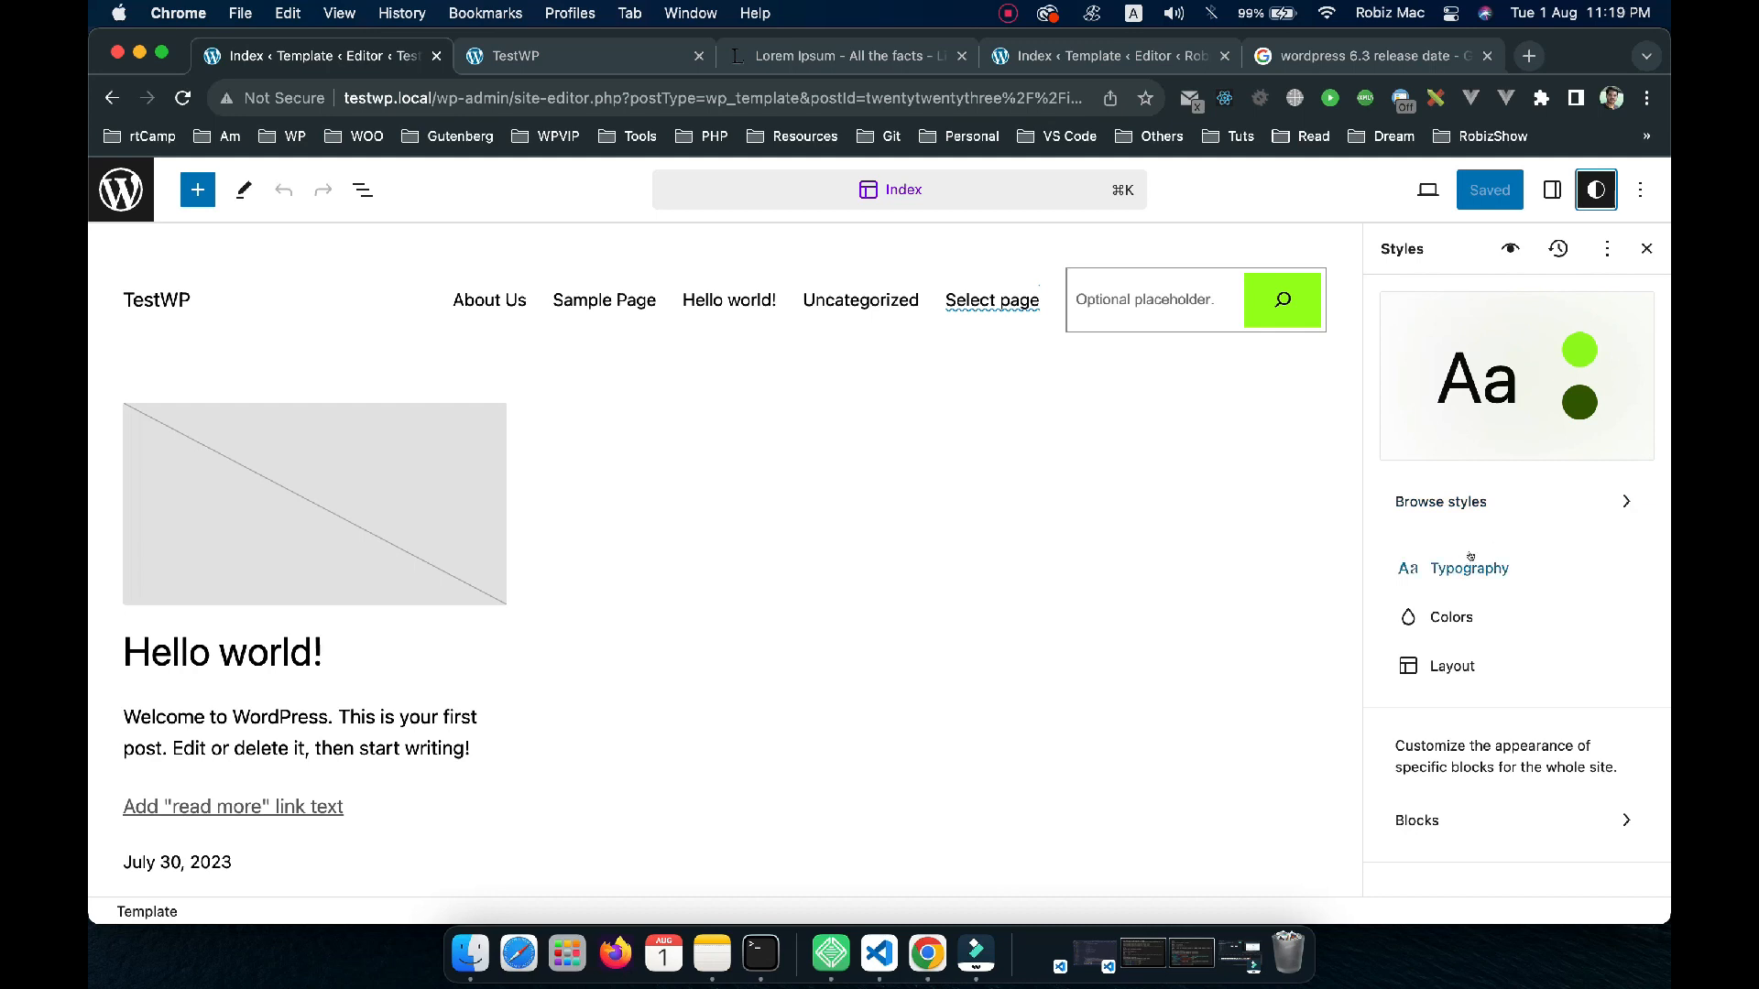
pyautogui.click(1460, 618)
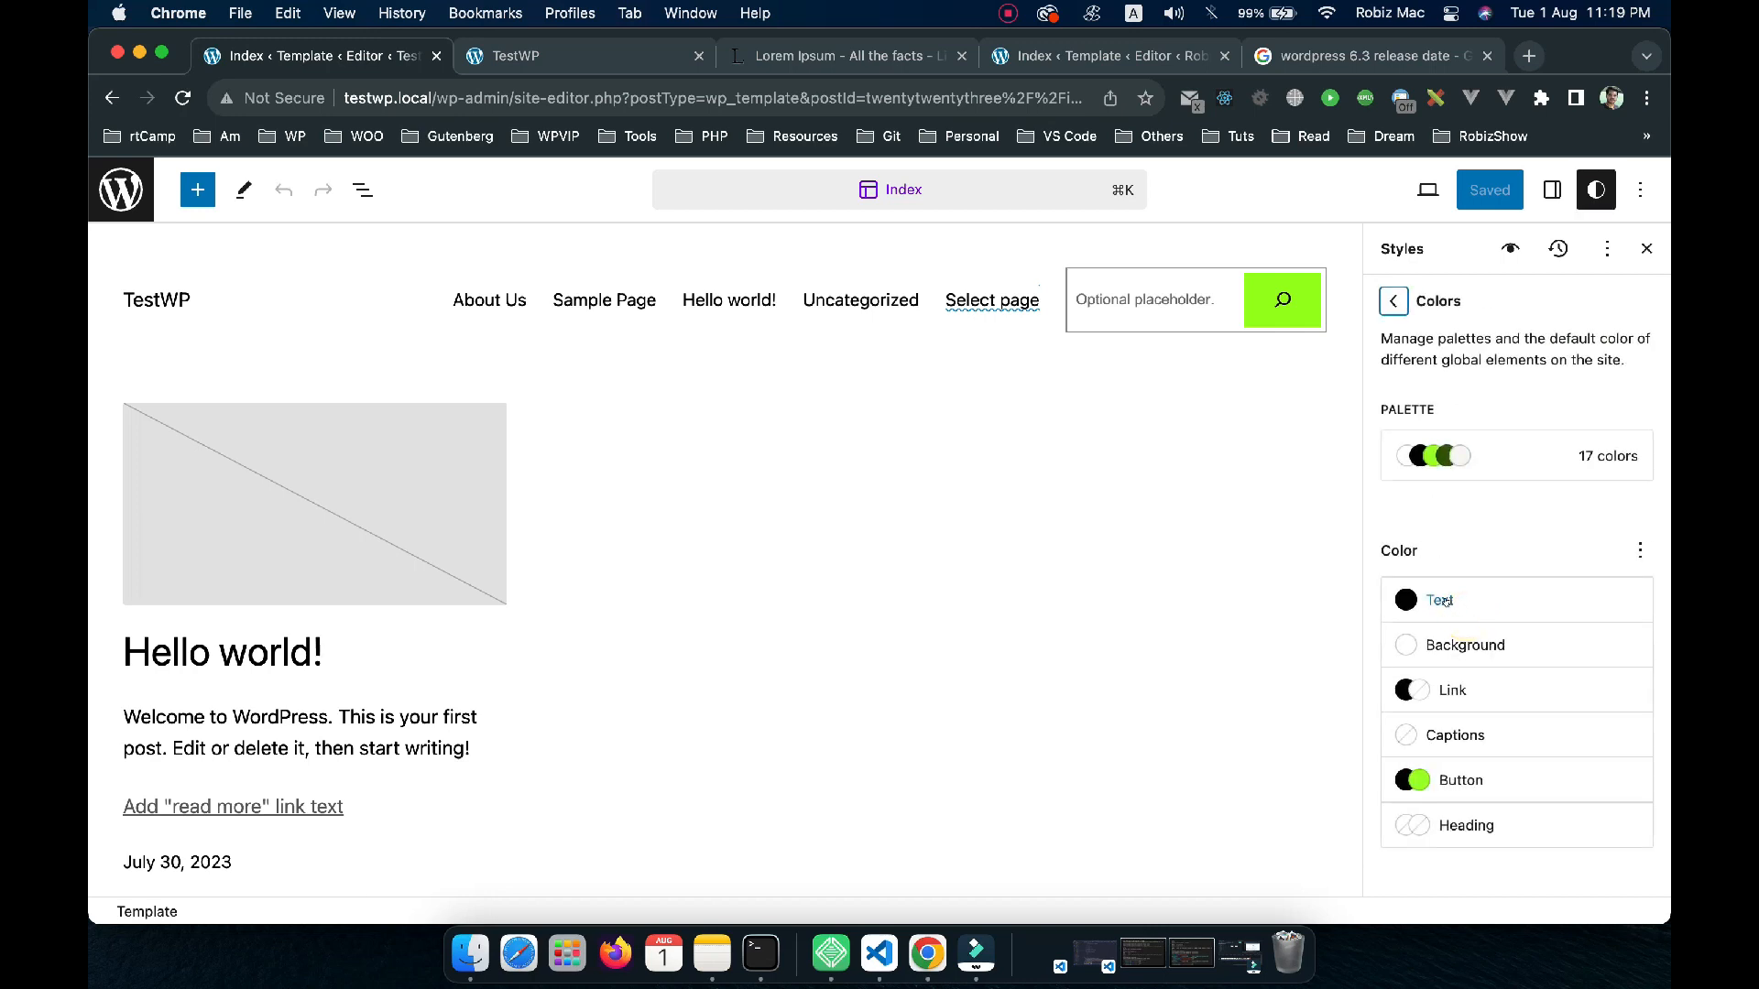
pyautogui.click(1464, 647)
pyautogui.click(1224, 592)
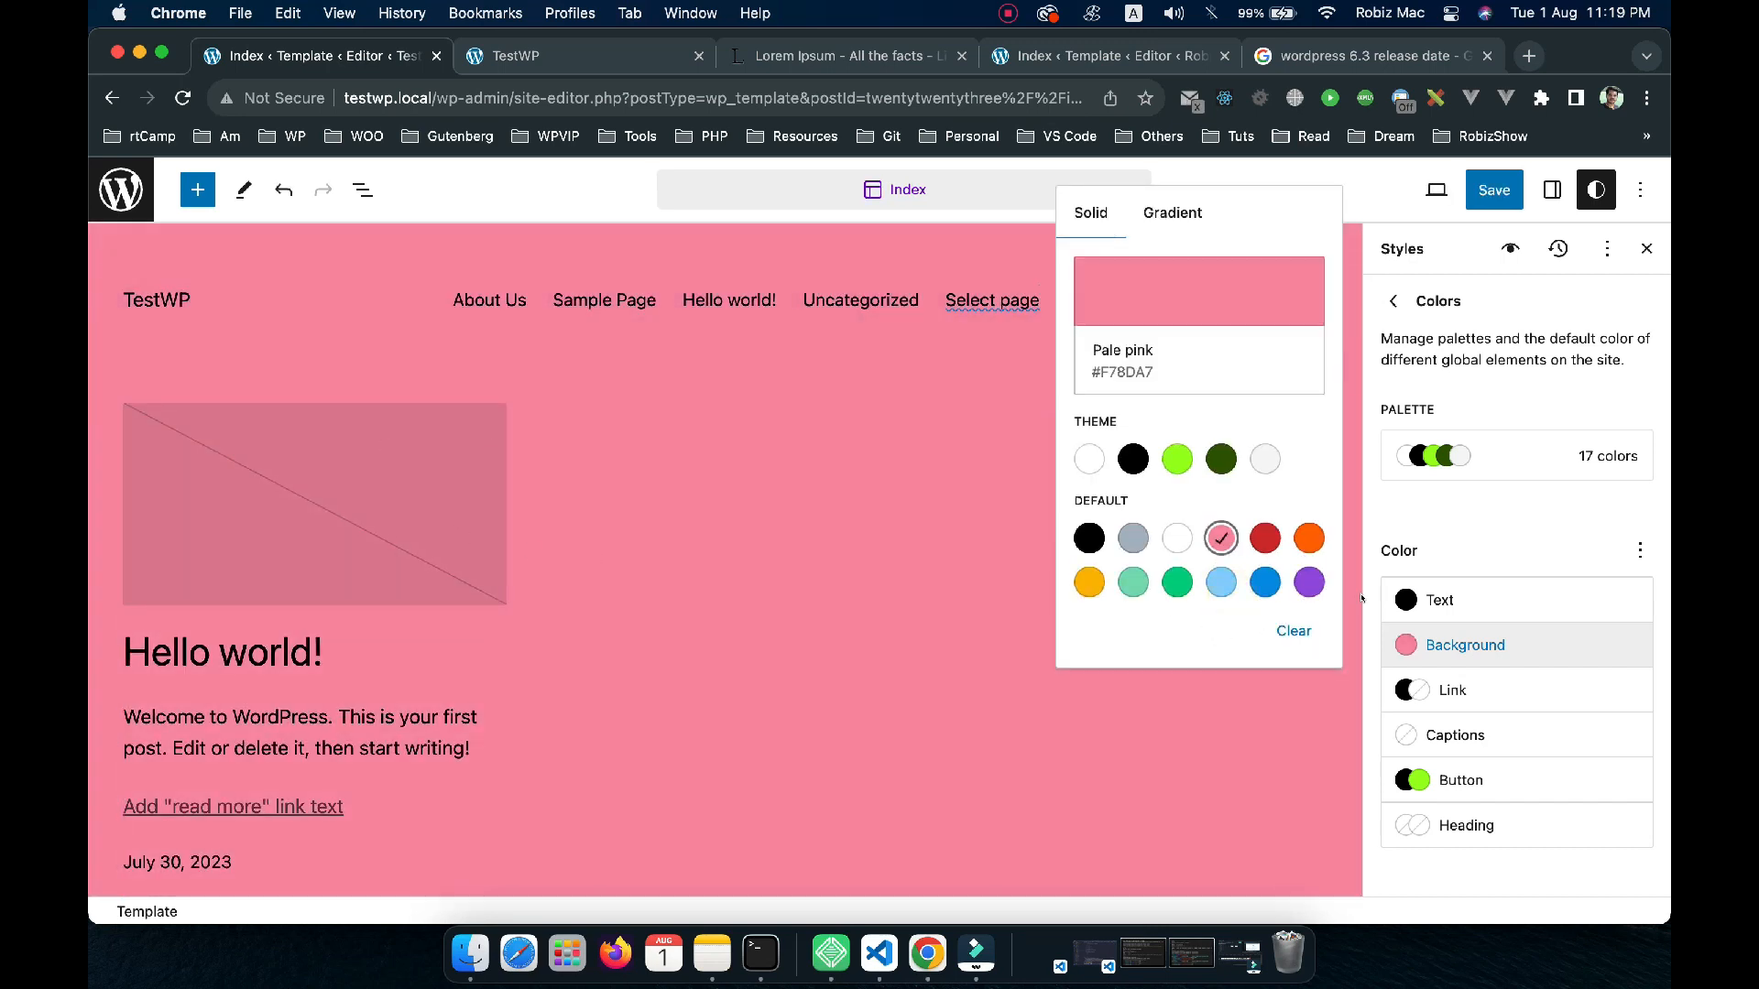
pyautogui.click(1497, 190)
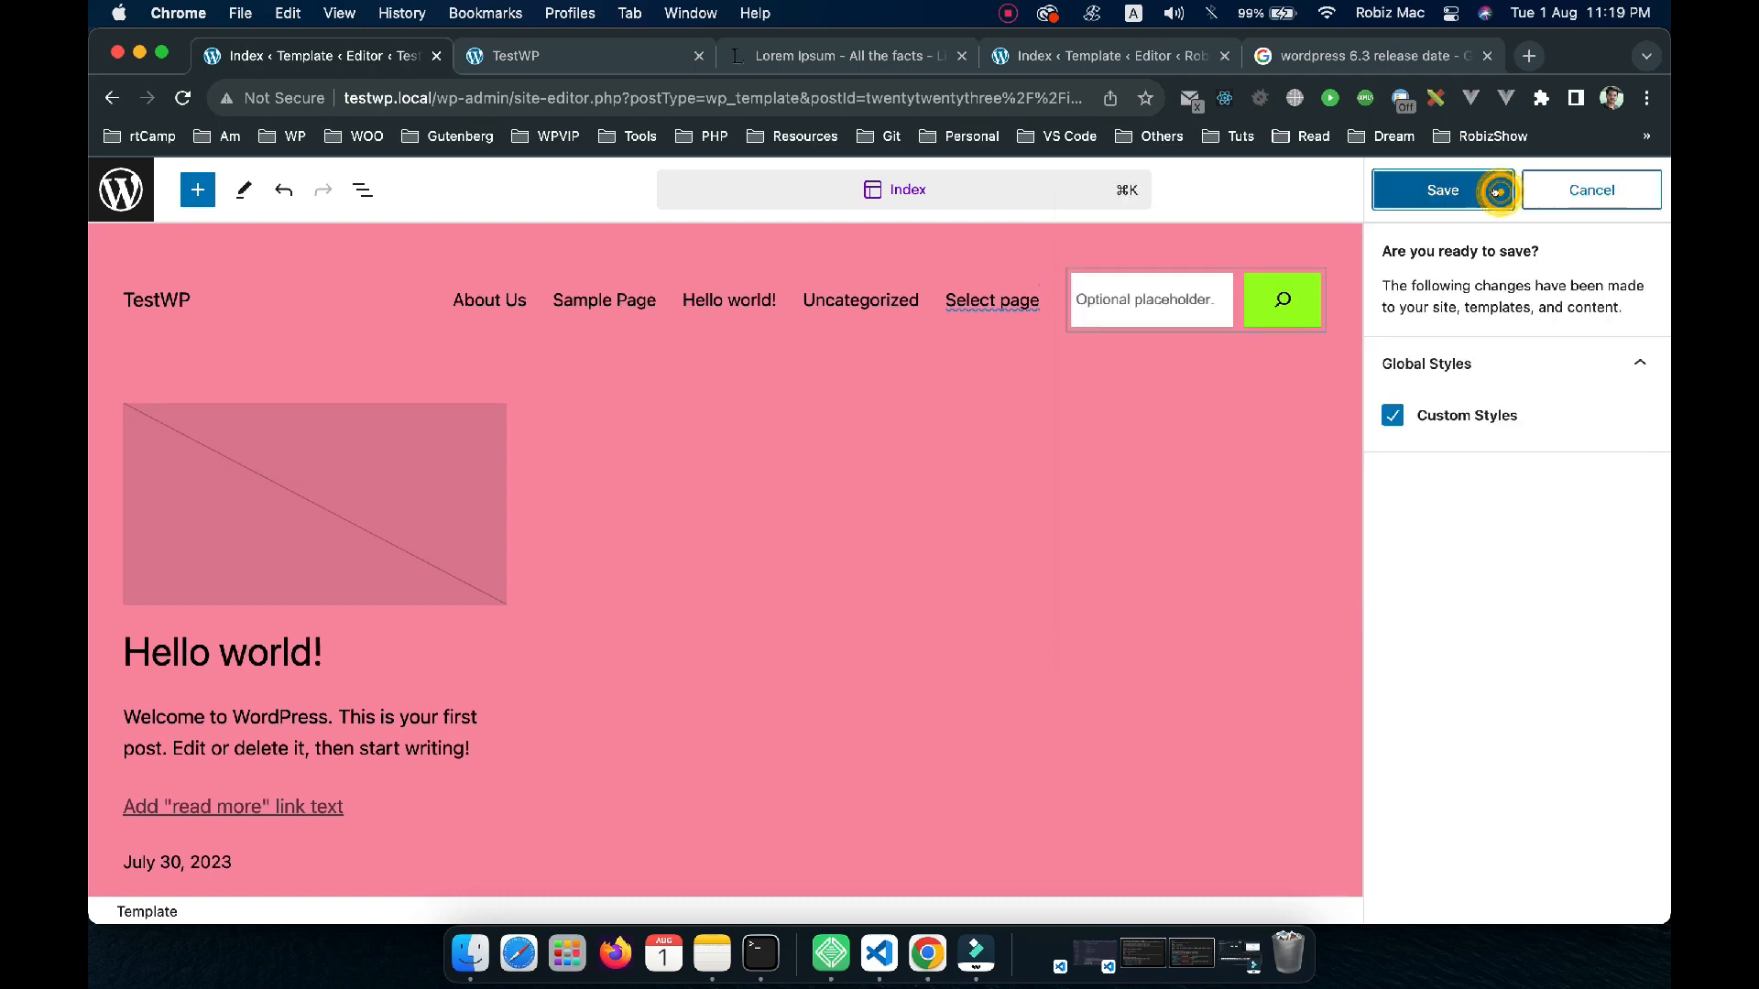
pyautogui.click(1497, 190)
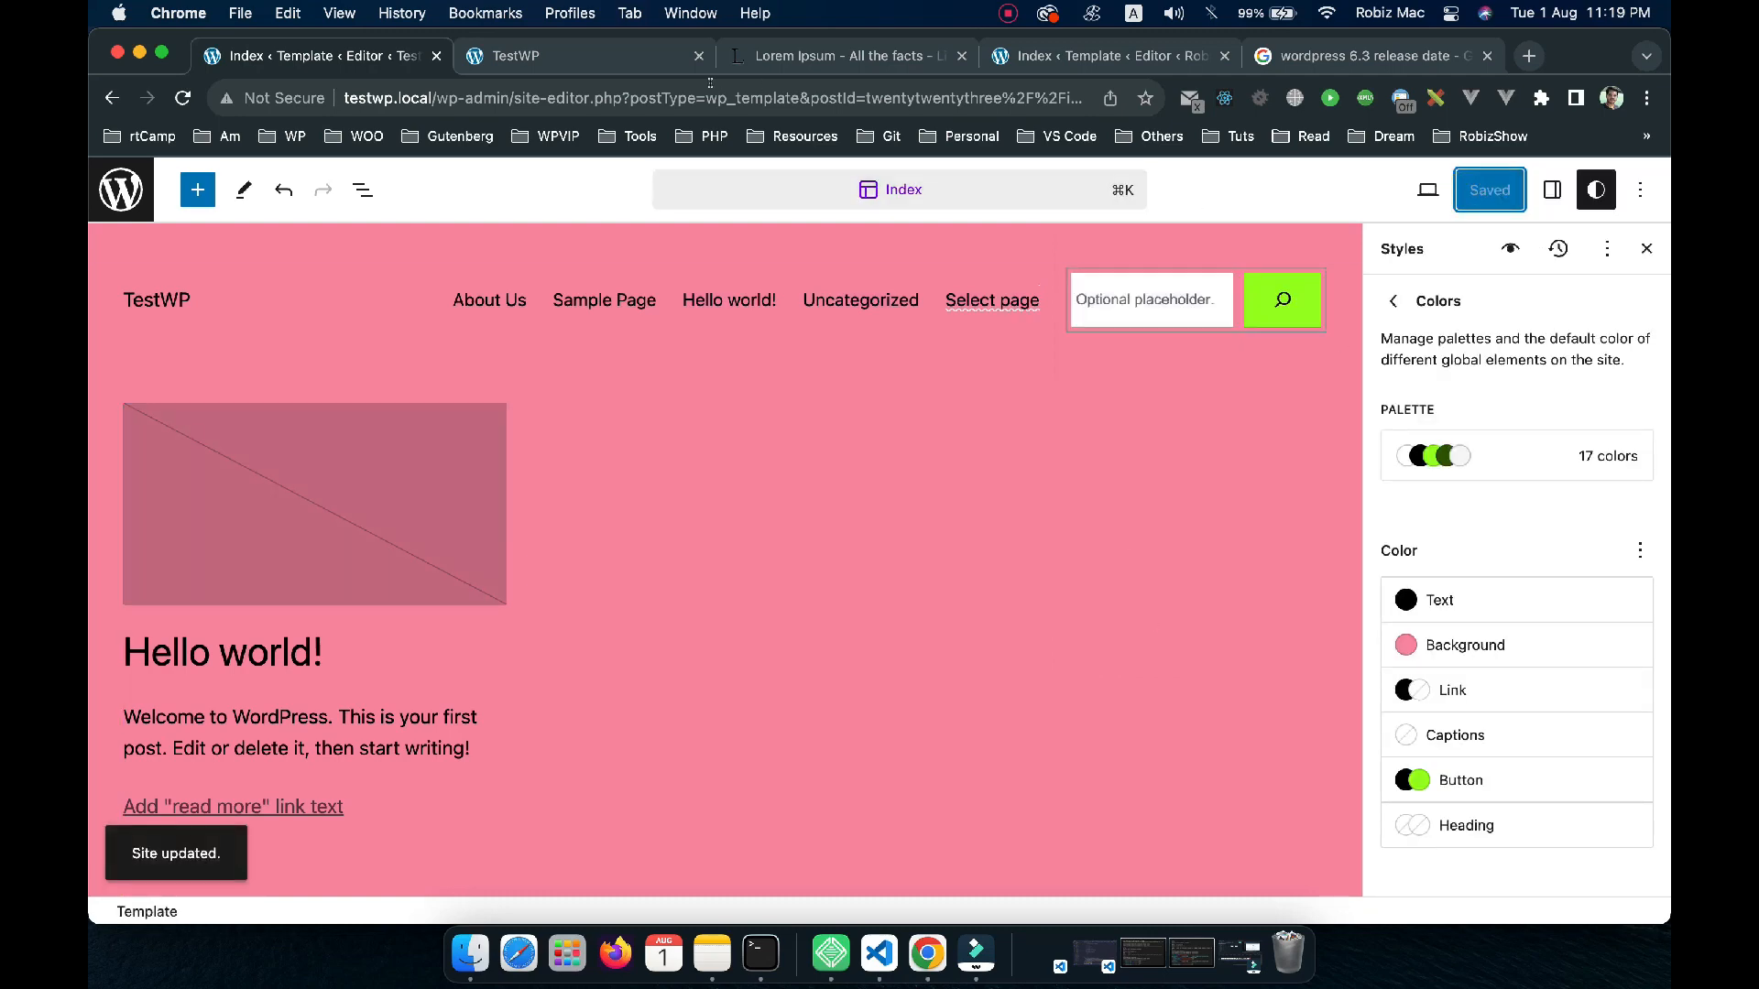
# Reload the TestWP front page to check its background color, and return to the Index template editor
pyautogui.click(553, 52)
pyautogui.click(183, 97)
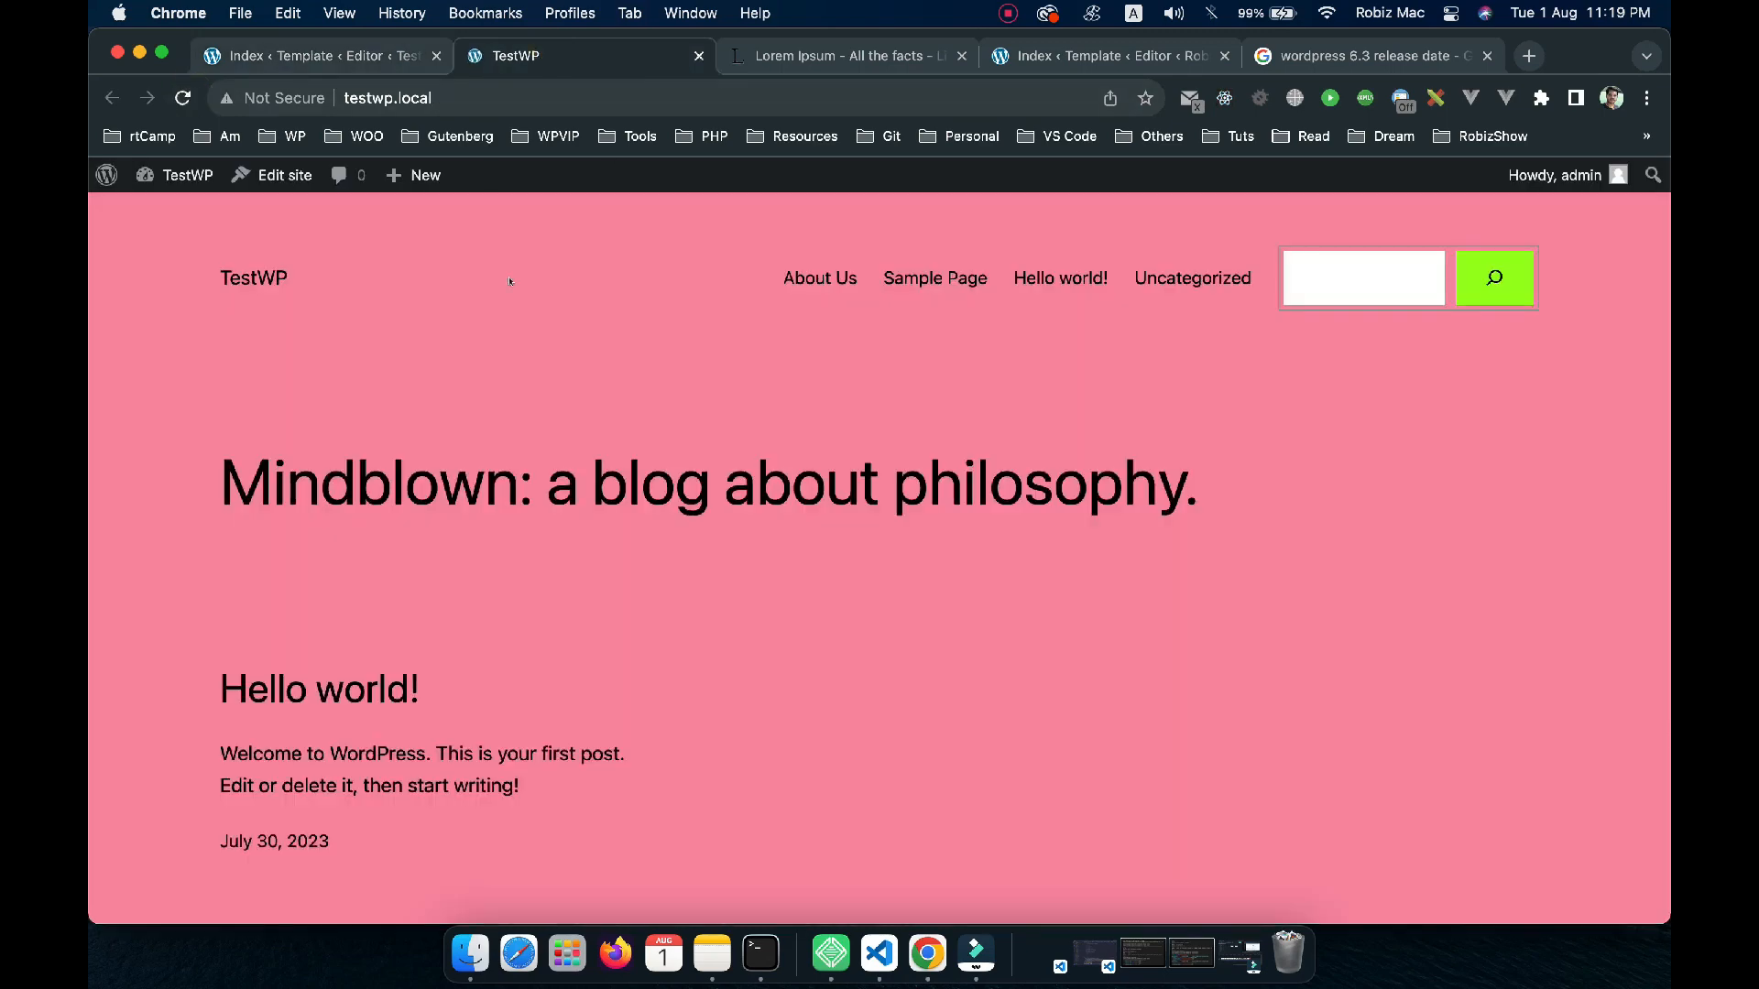
pyautogui.click(316, 56)
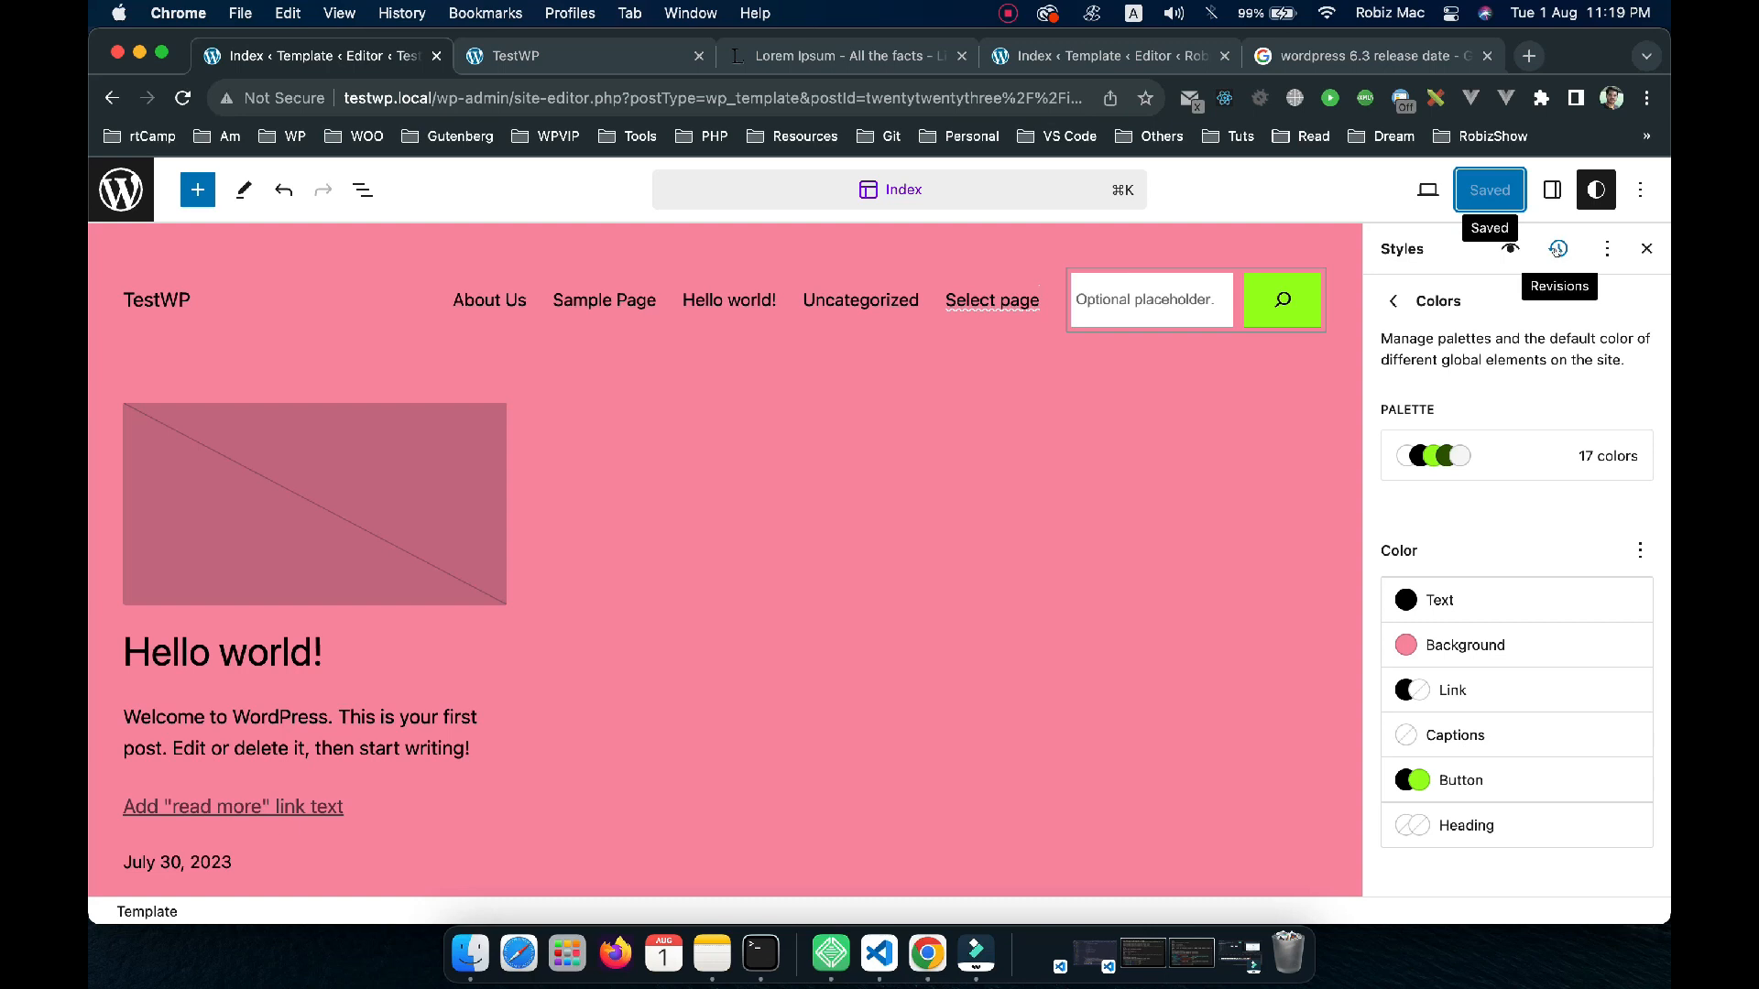
# Open the global styles revision history and preview each of the saved revisions, ending on the most recent one
pyautogui.click(1558, 250)
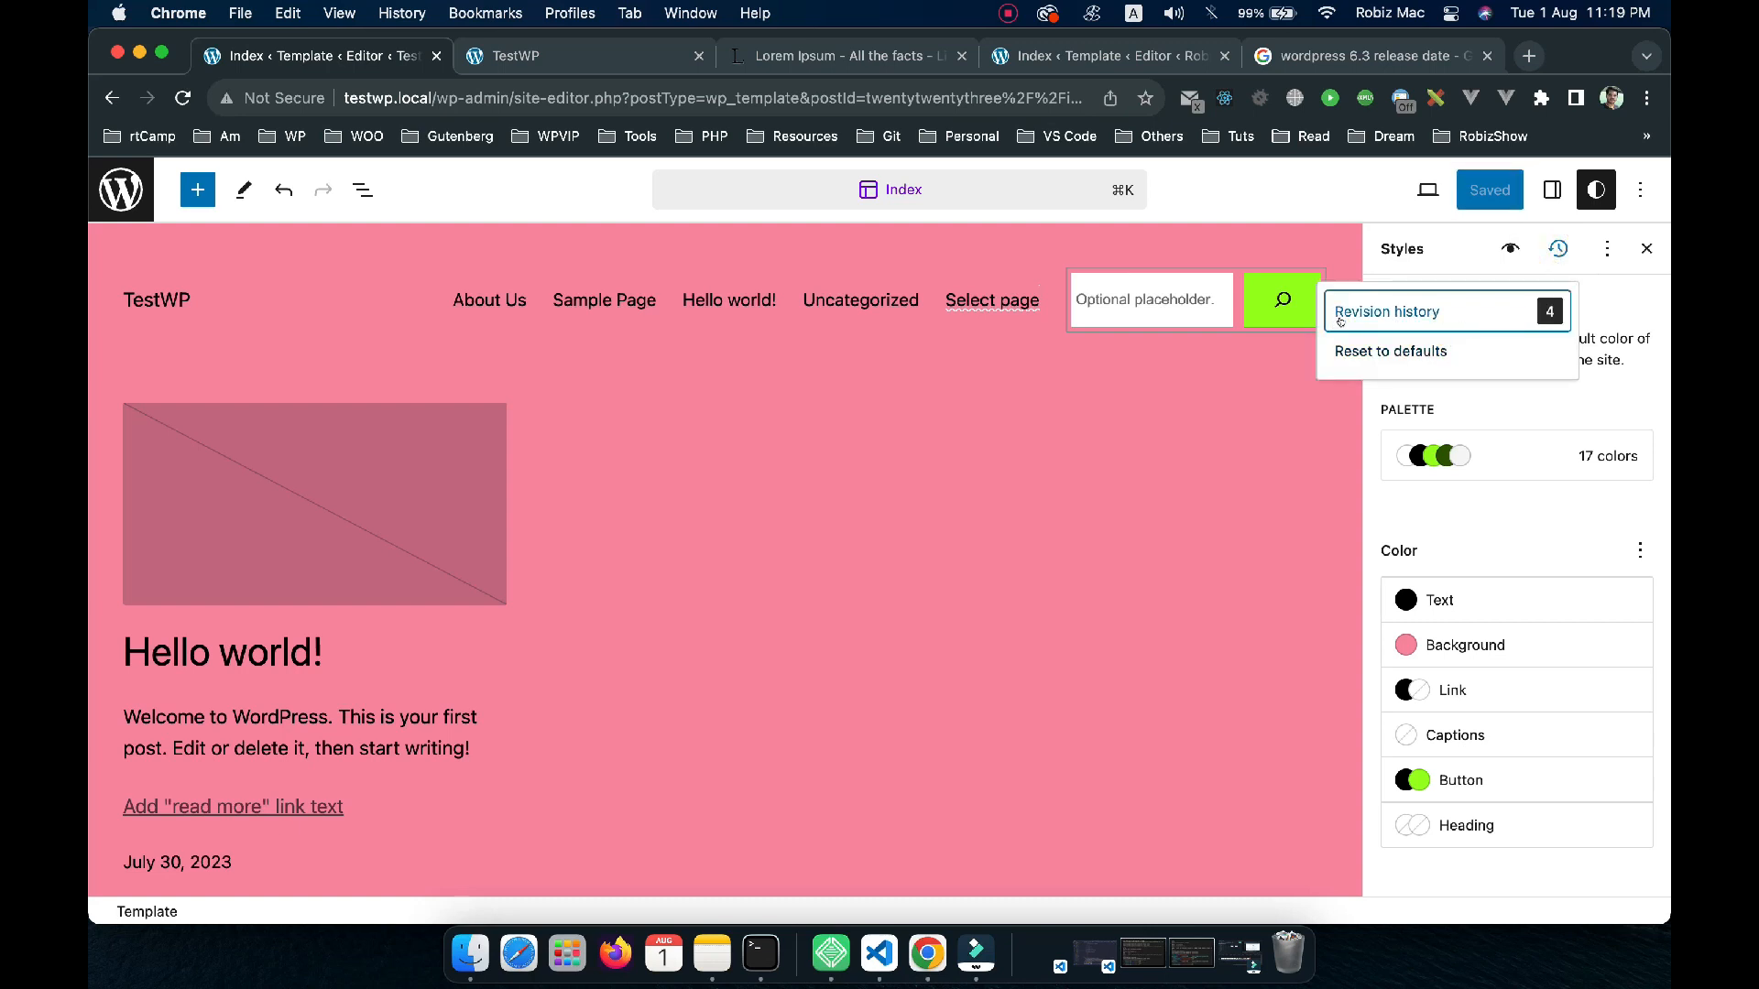
pyautogui.click(1450, 309)
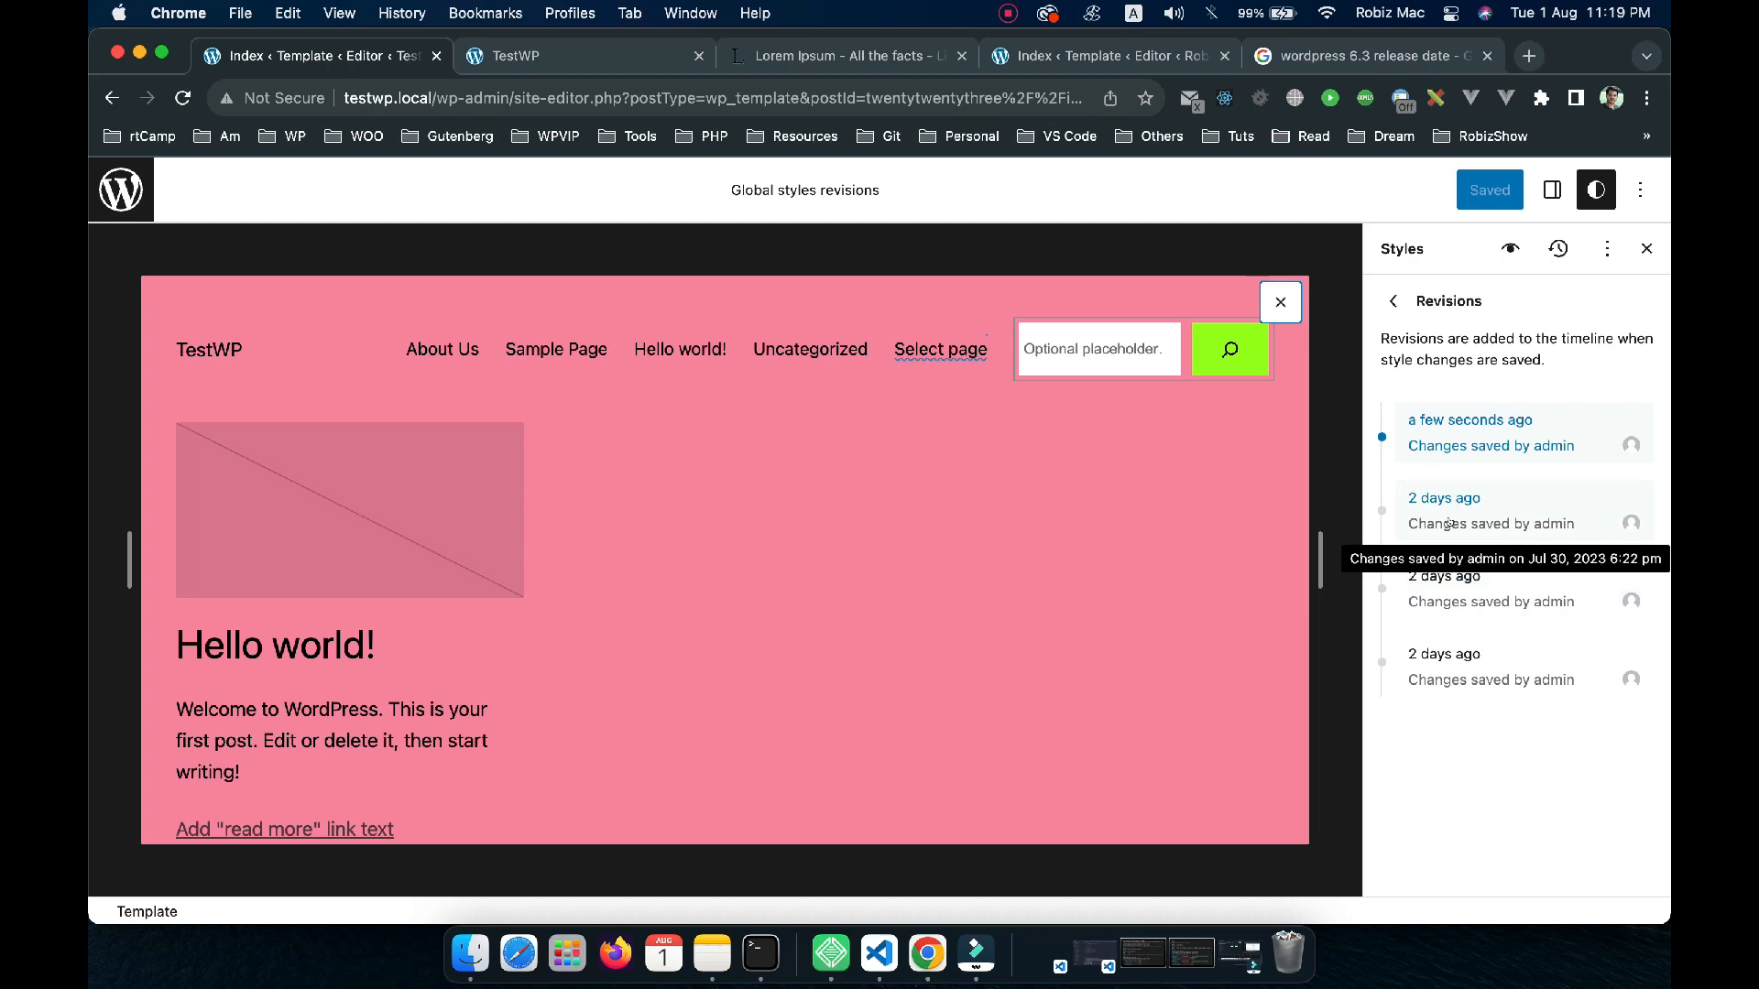
pyautogui.click(1466, 523)
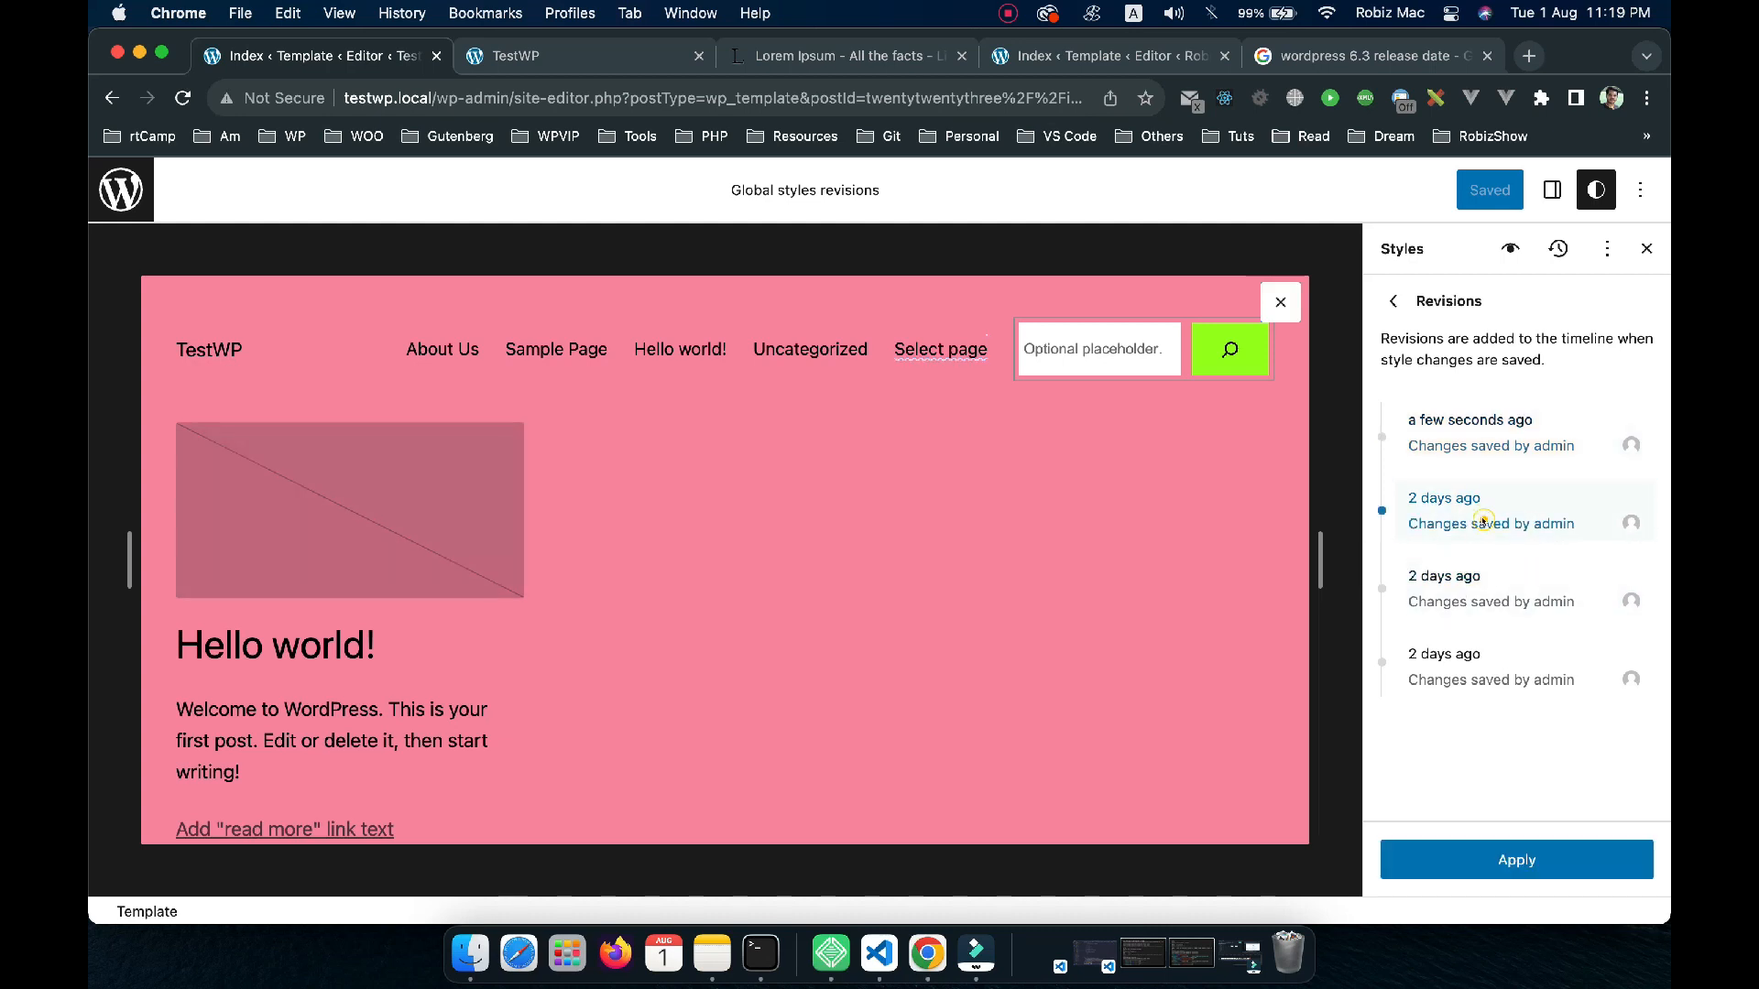
pyautogui.click(1463, 580)
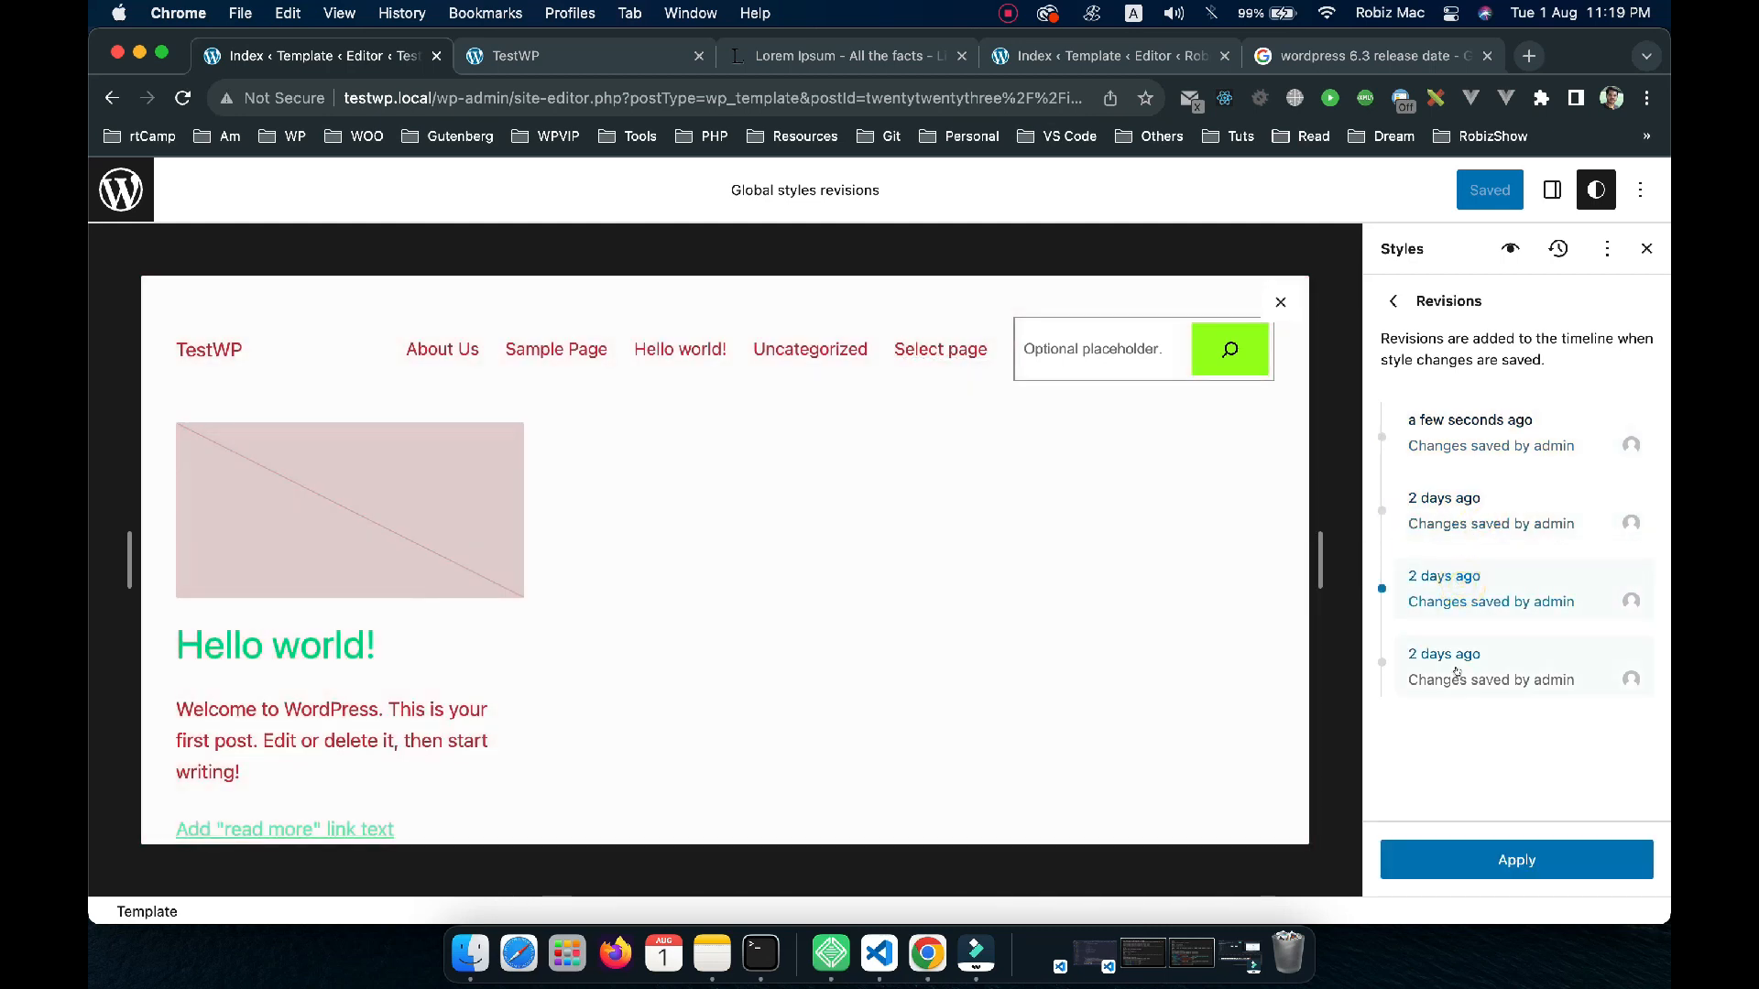
pyautogui.click(1463, 672)
pyautogui.click(1461, 591)
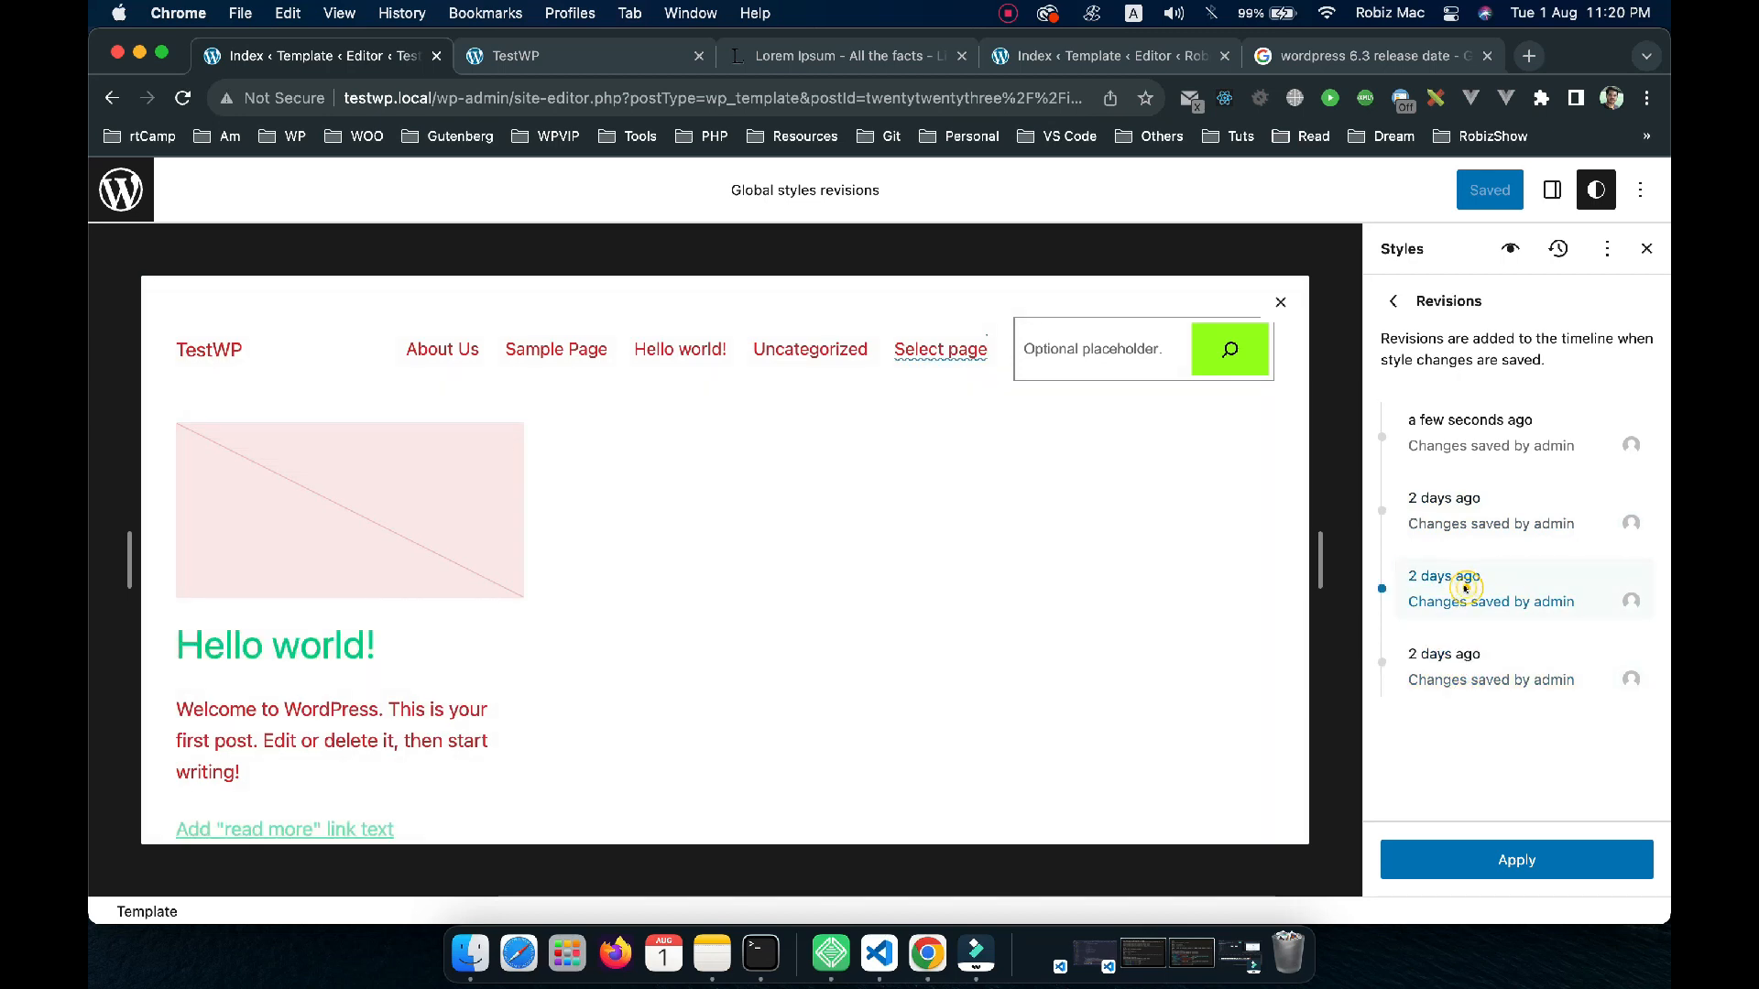
pyautogui.click(1477, 524)
pyautogui.click(1475, 454)
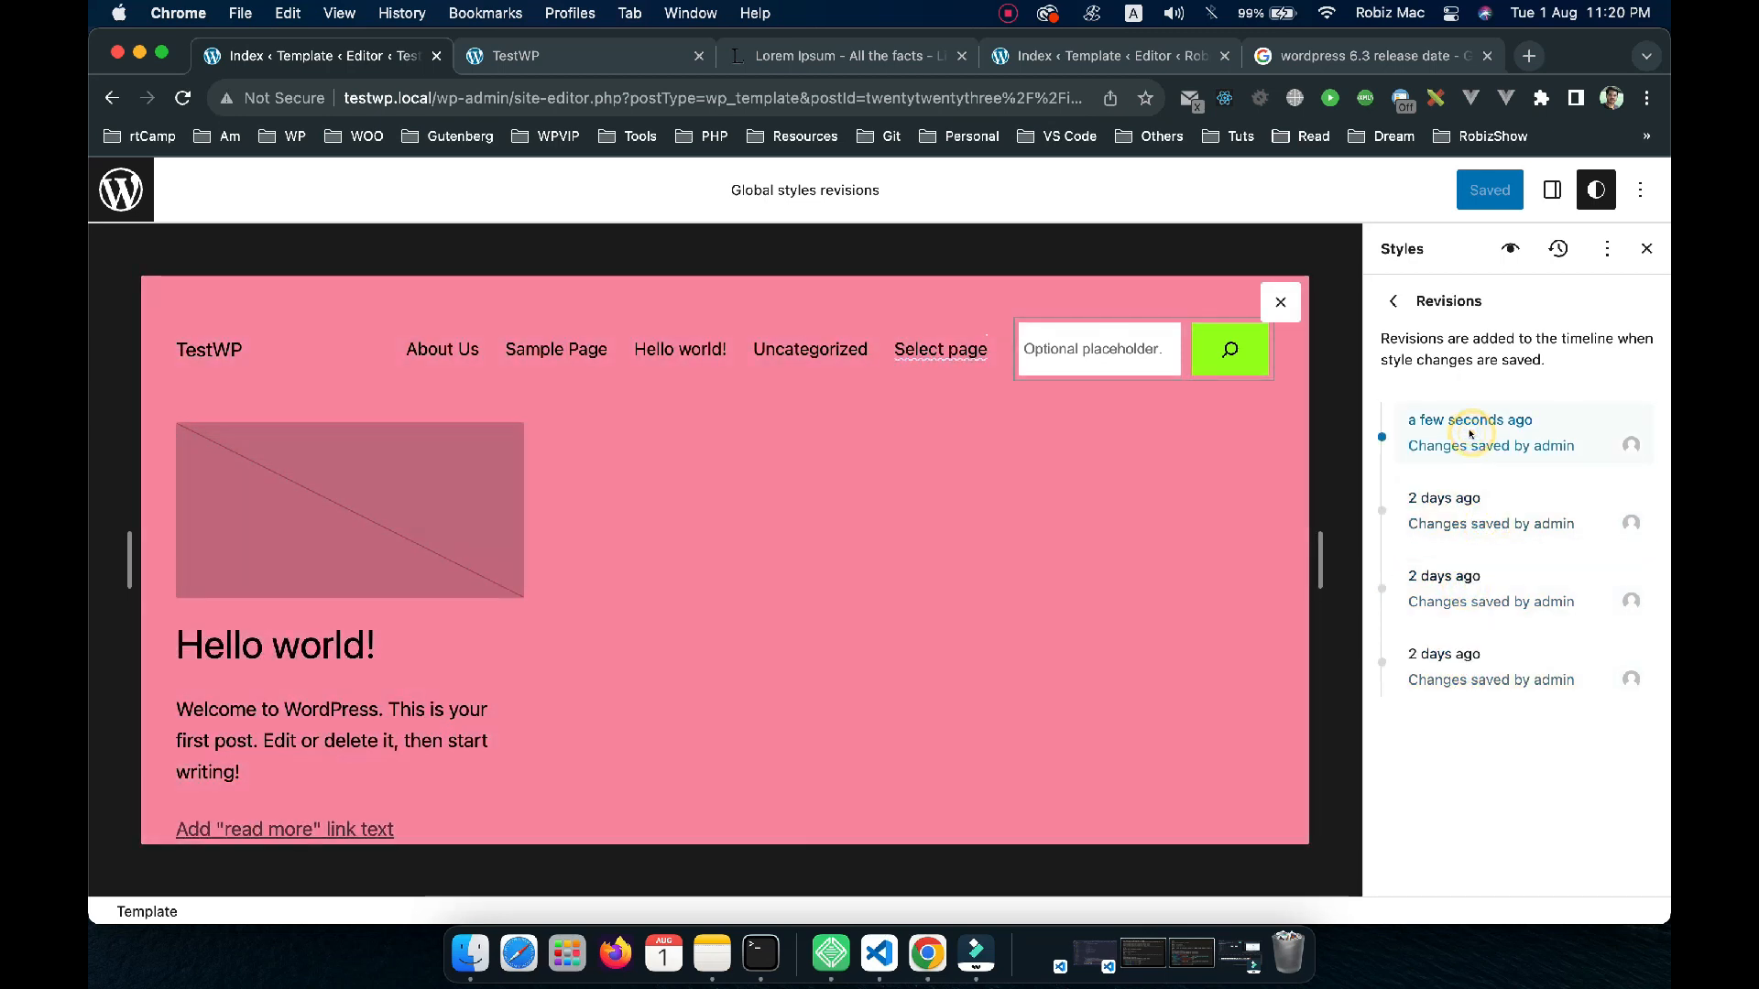
# Apply the third listed style revision, the one with red text and a green heading on a light background
pyautogui.click(1433, 511)
pyautogui.click(1450, 579)
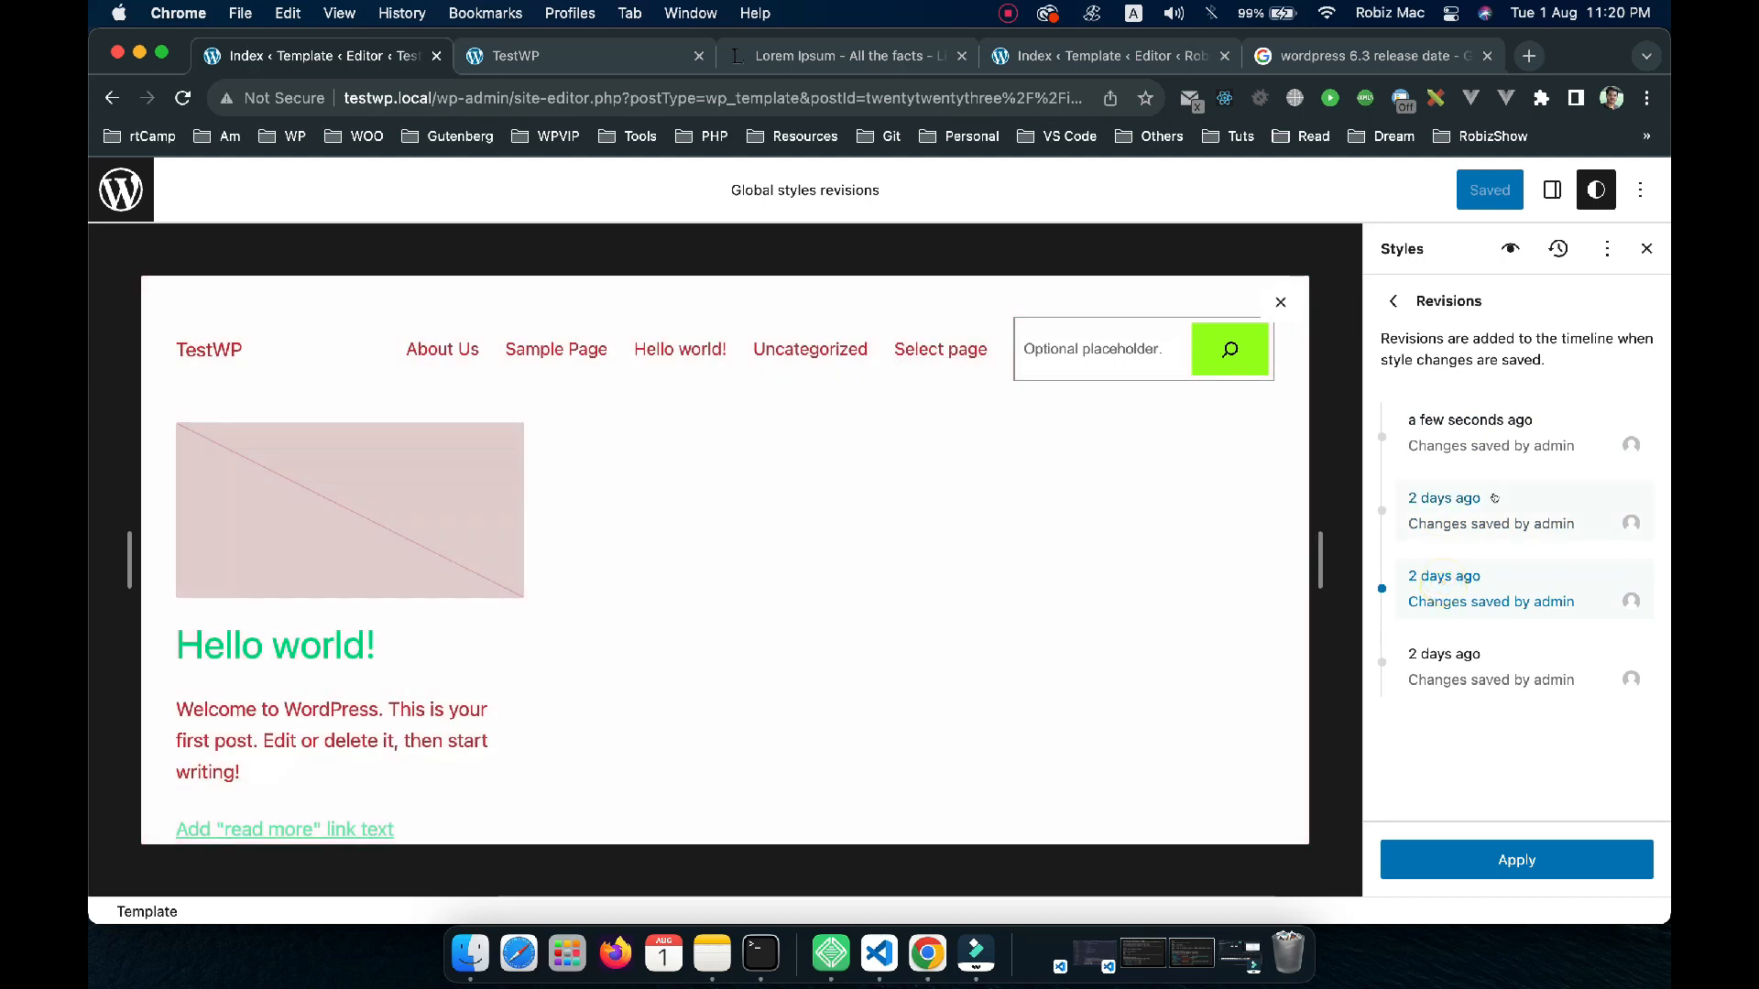
pyautogui.click(1504, 860)
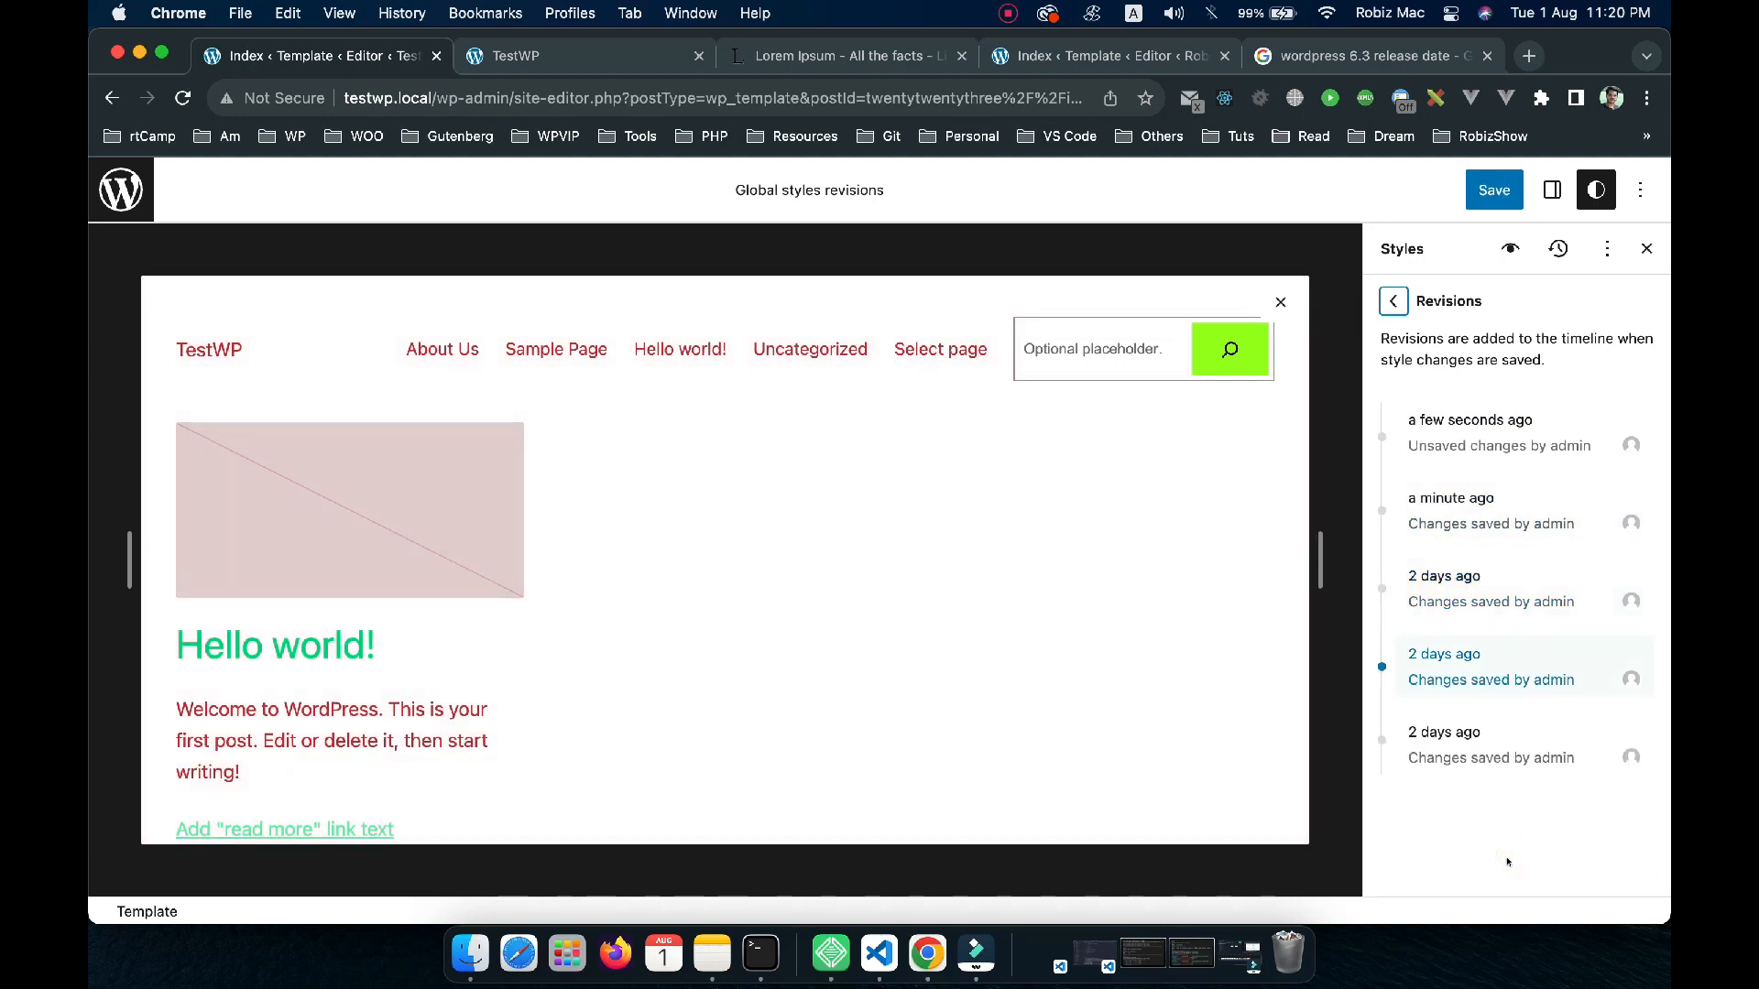
# Preview other entries in the style revision history, ending on the unsaved changes, and bring up the choices for revision history and resetting to defaults
pyautogui.click(1472, 578)
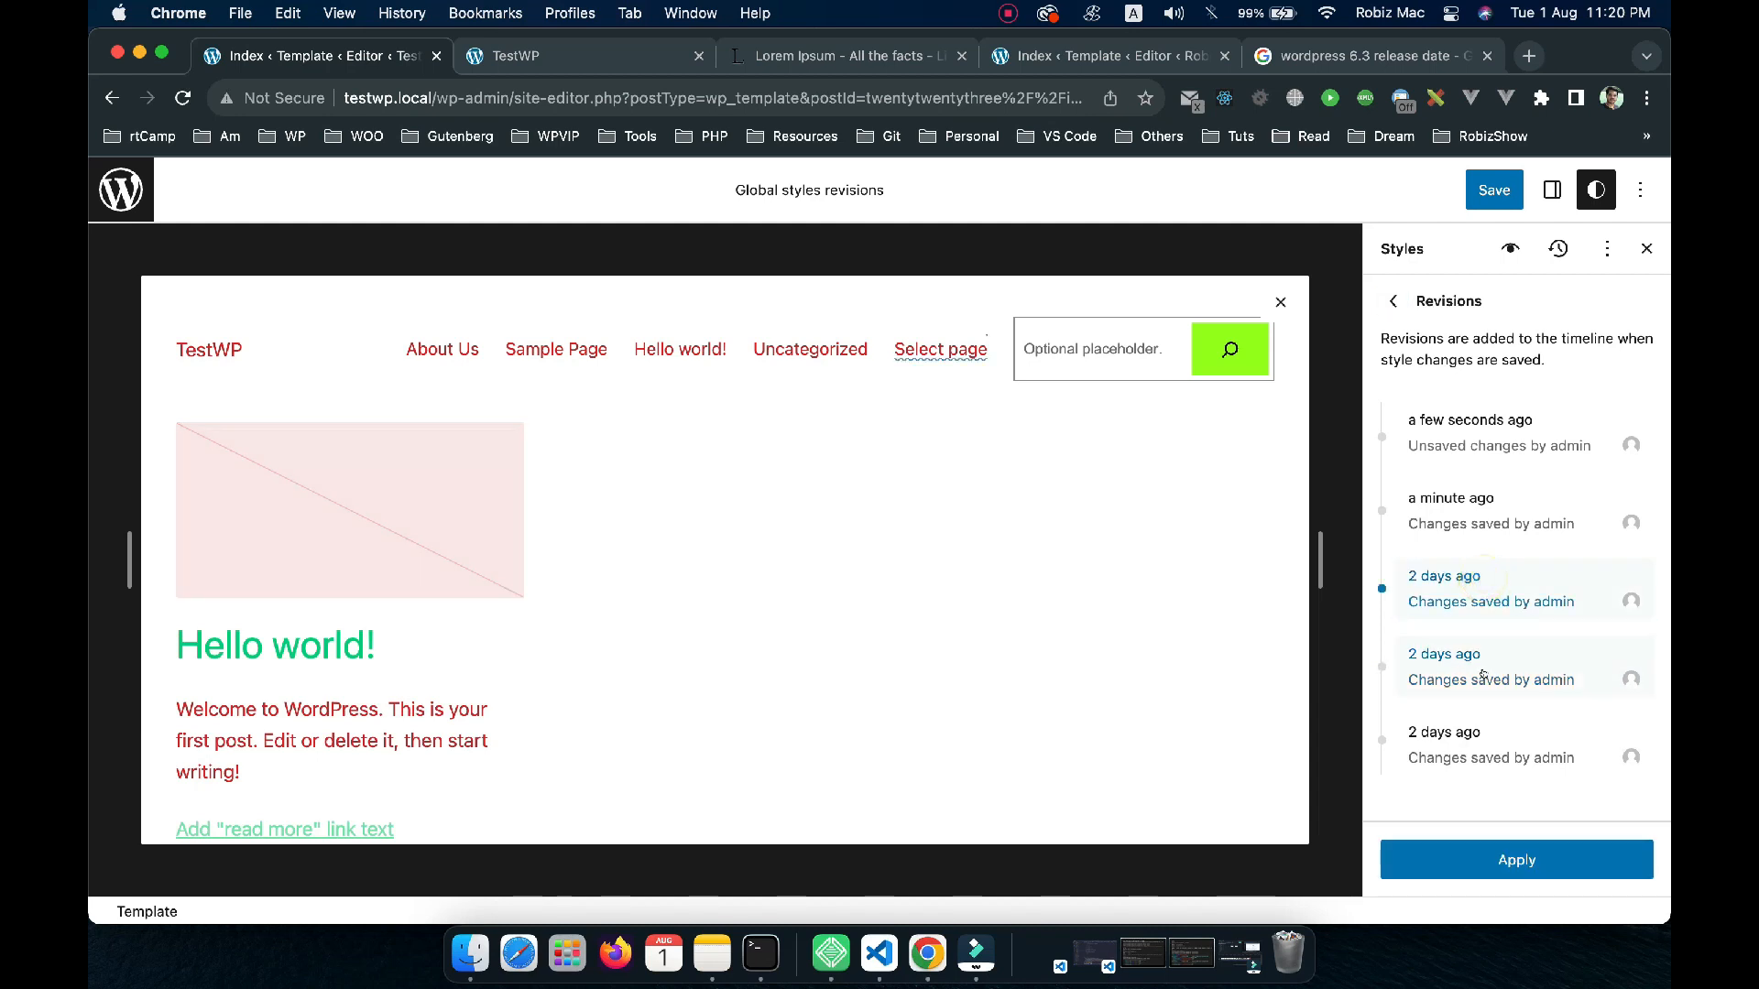
pyautogui.click(1495, 510)
pyautogui.click(1478, 446)
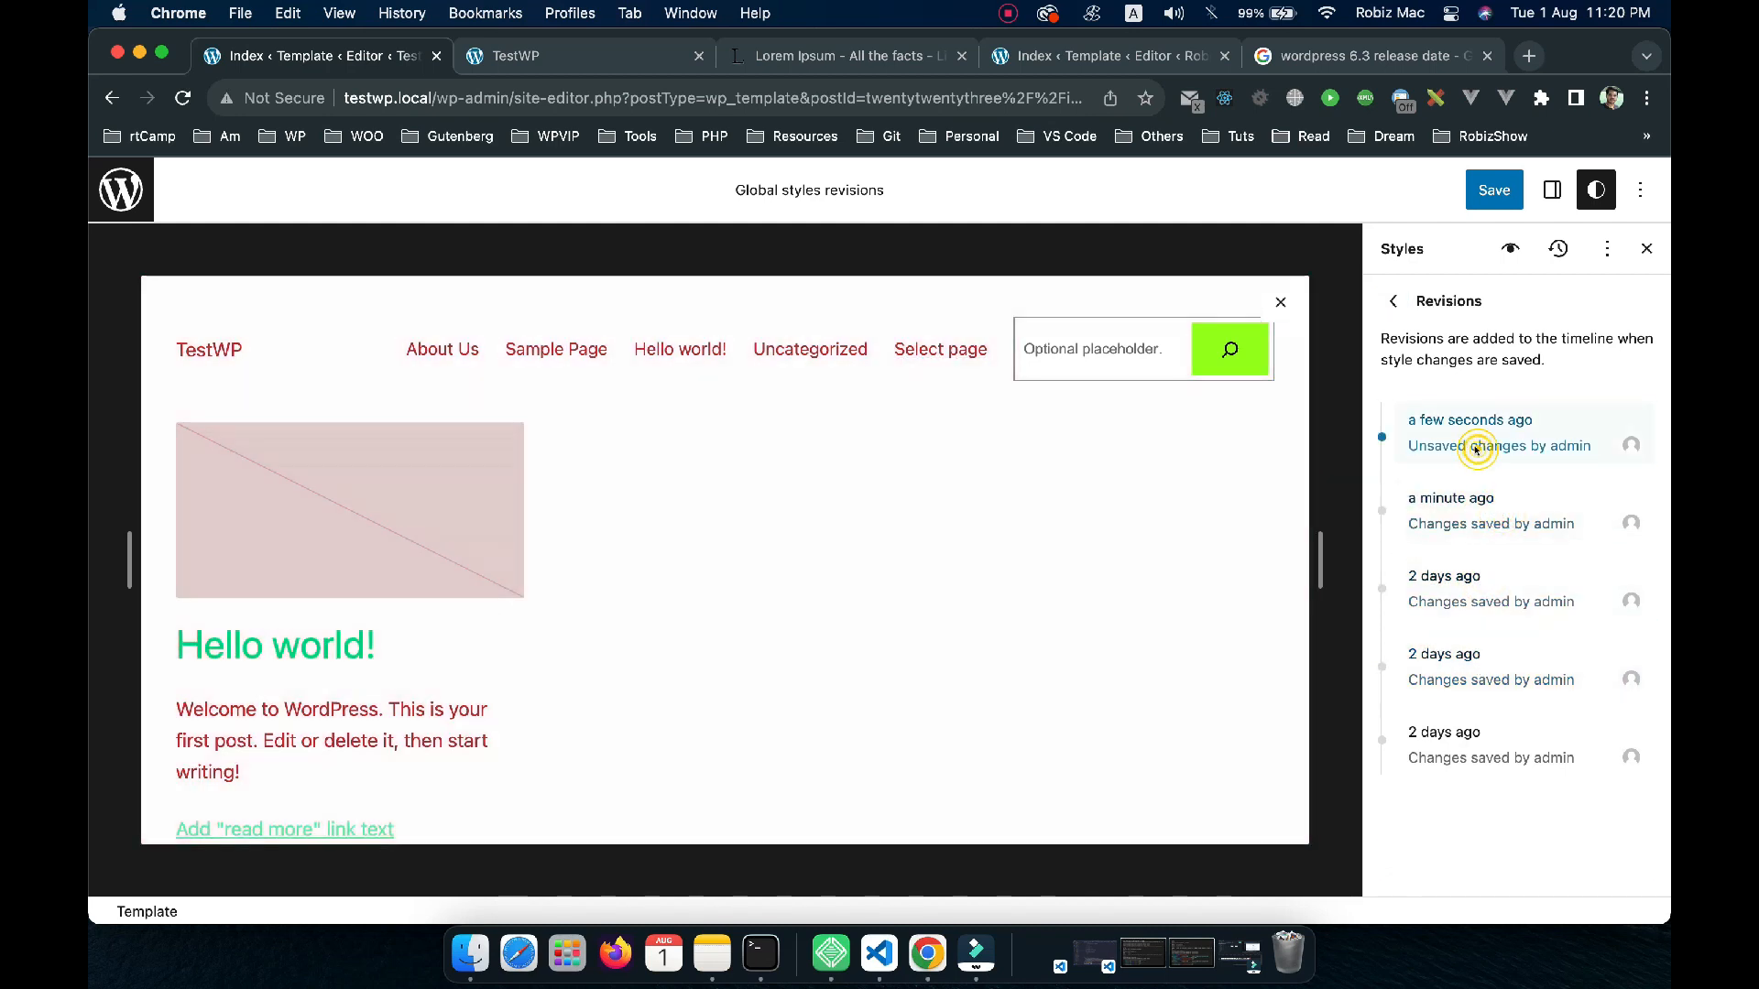
pyautogui.click(1559, 248)
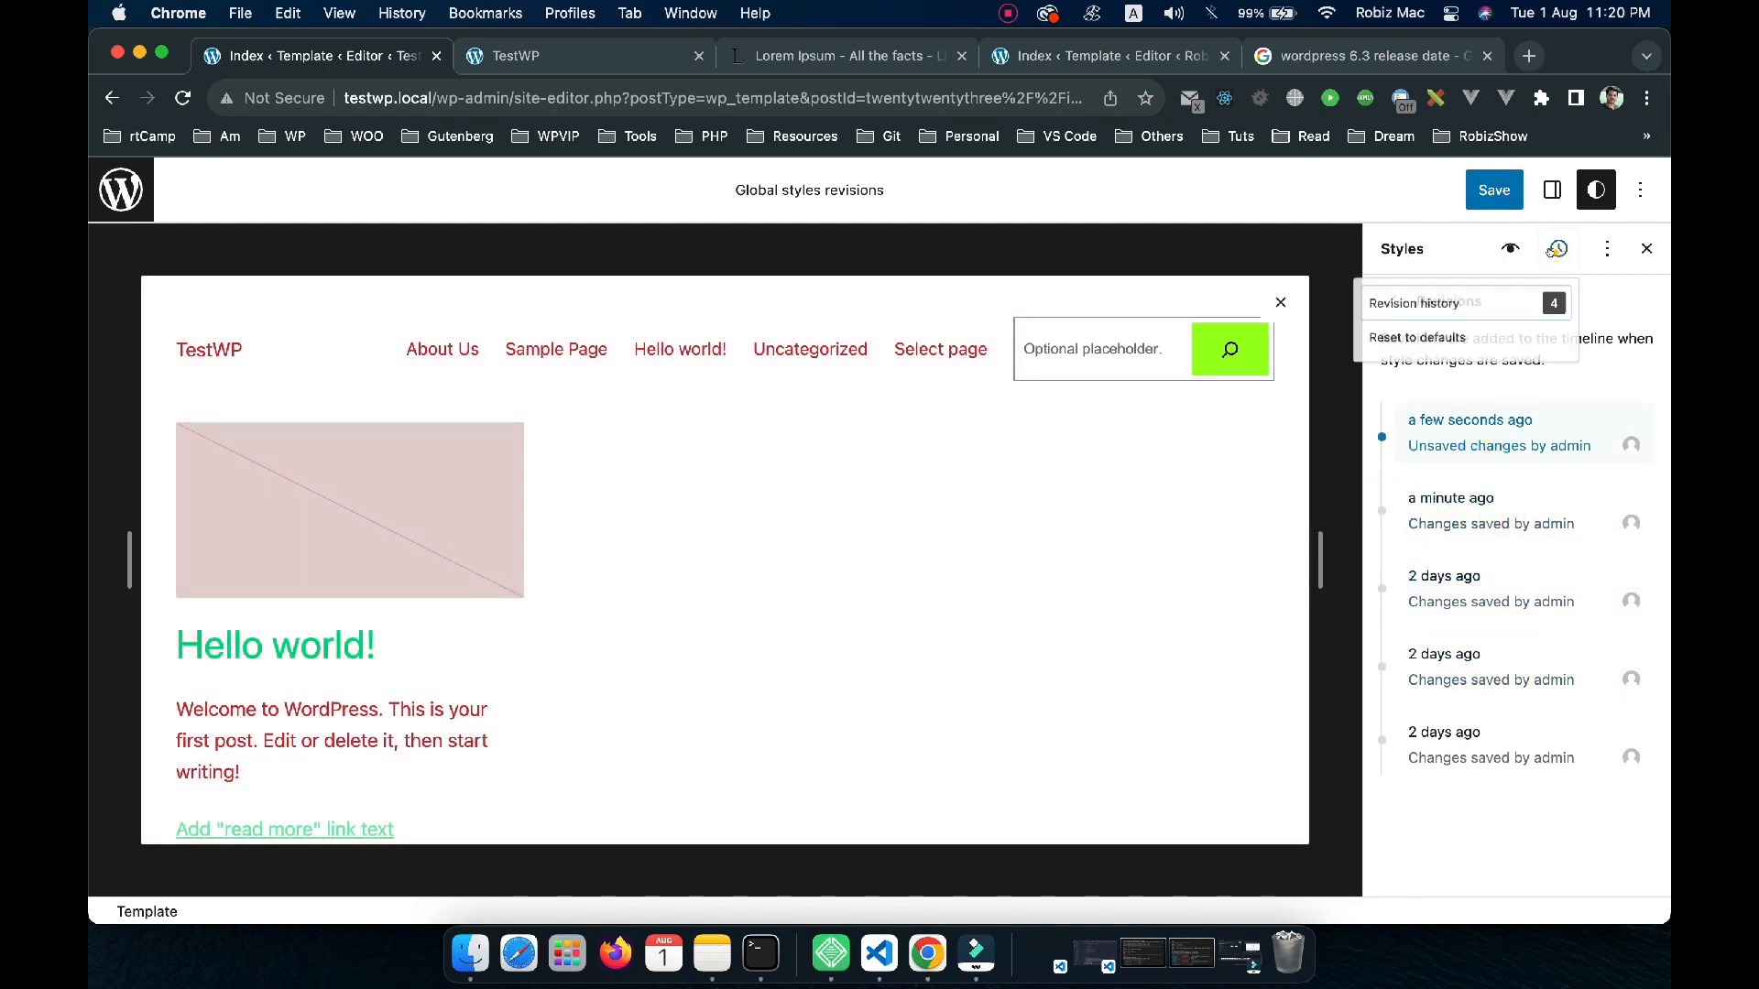
pyautogui.click(1415, 353)
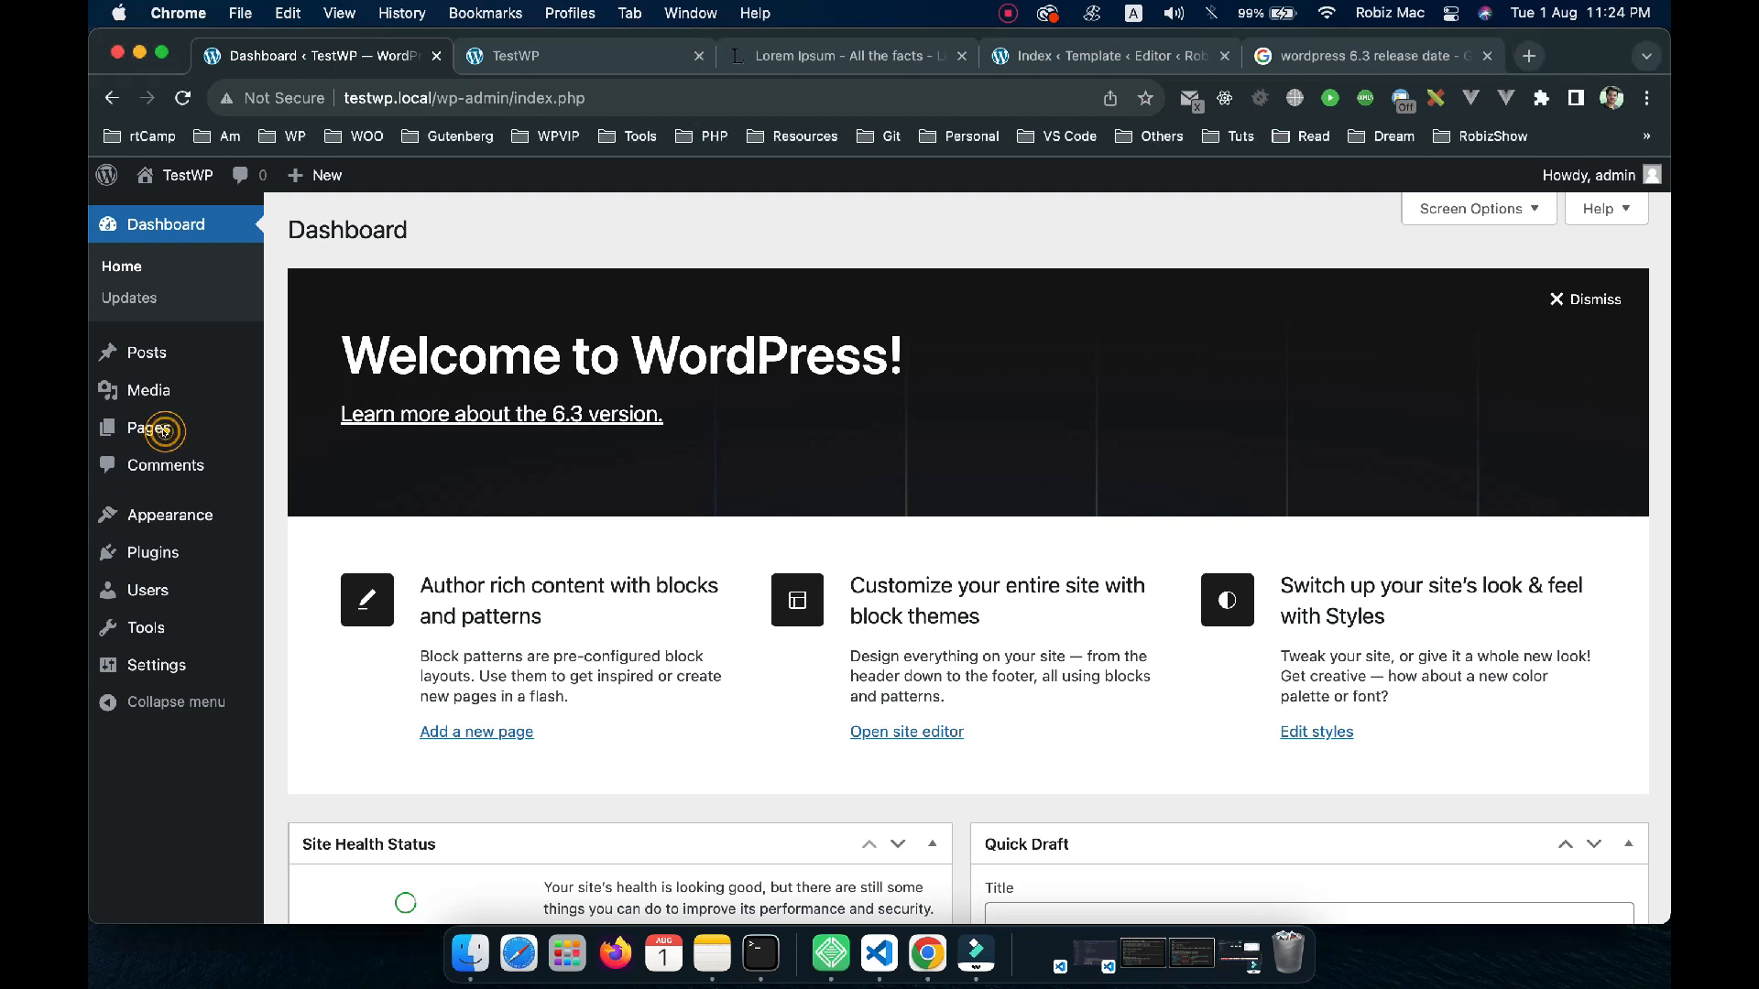
# Open the About Us page for editing in a new tab from the list of pages and select its empty paragraph block
pyautogui.moveTo(156, 429)
pyautogui.click(295, 423)
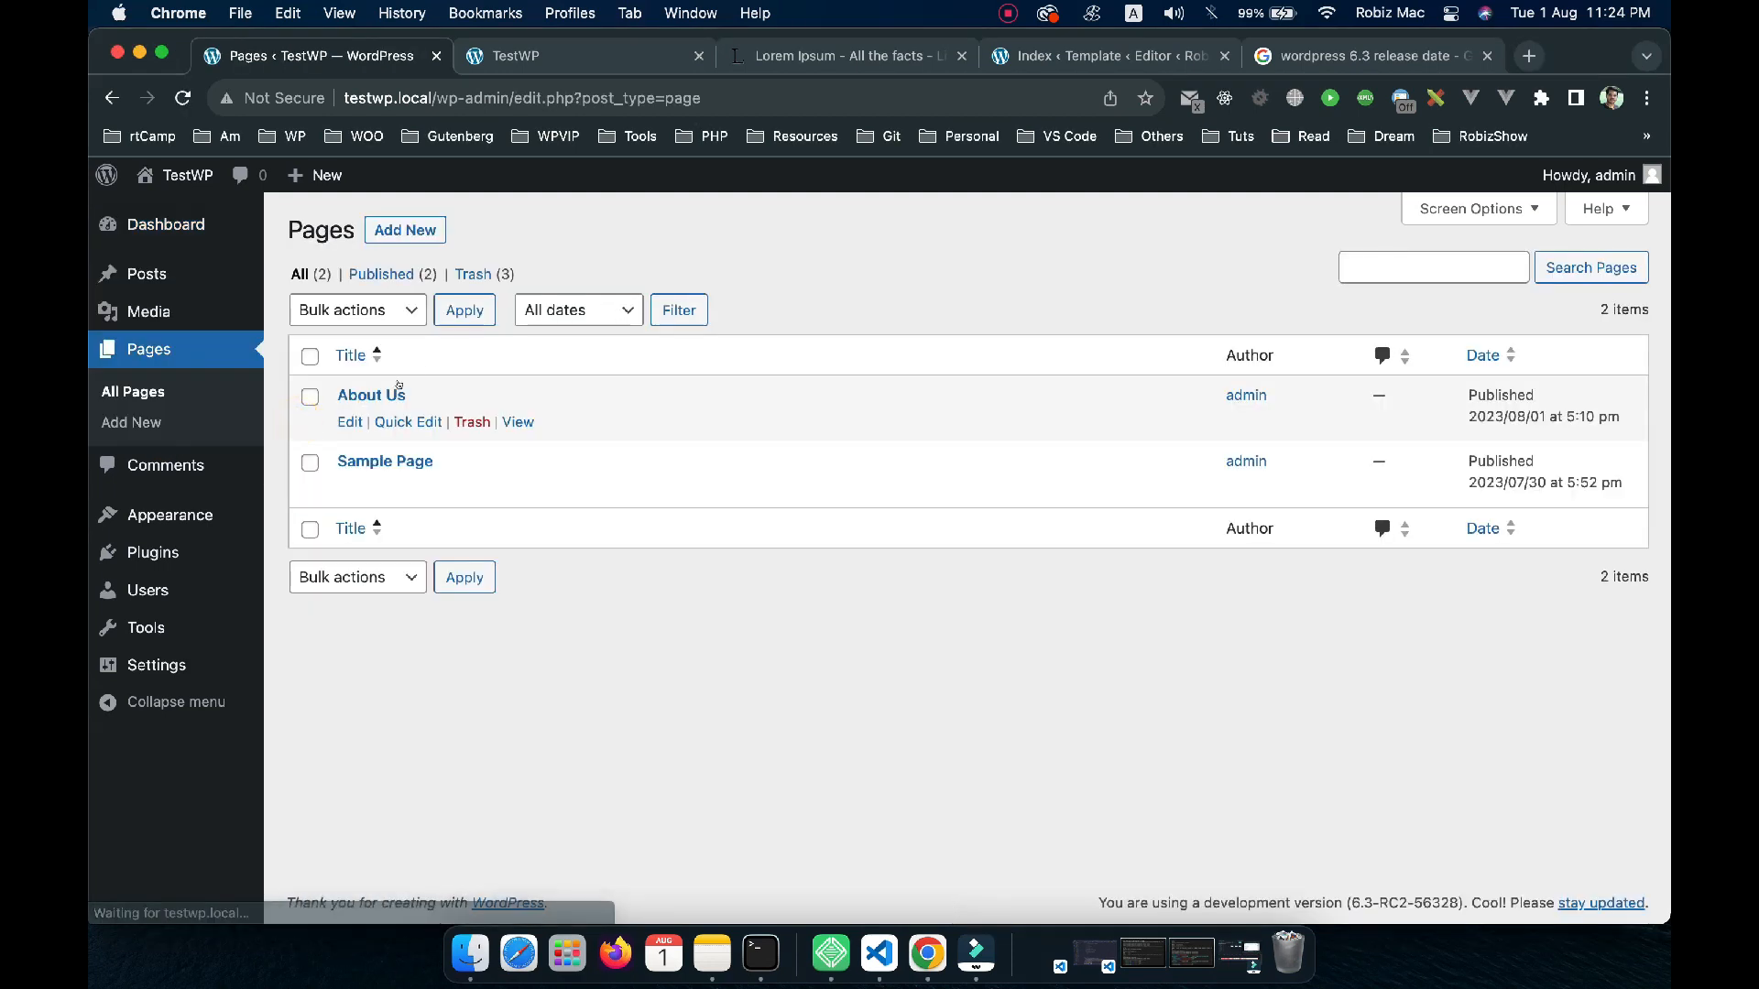
pyautogui.keyDown('super'); pyautogui.click(388, 395); pyautogui.keyUp('super')
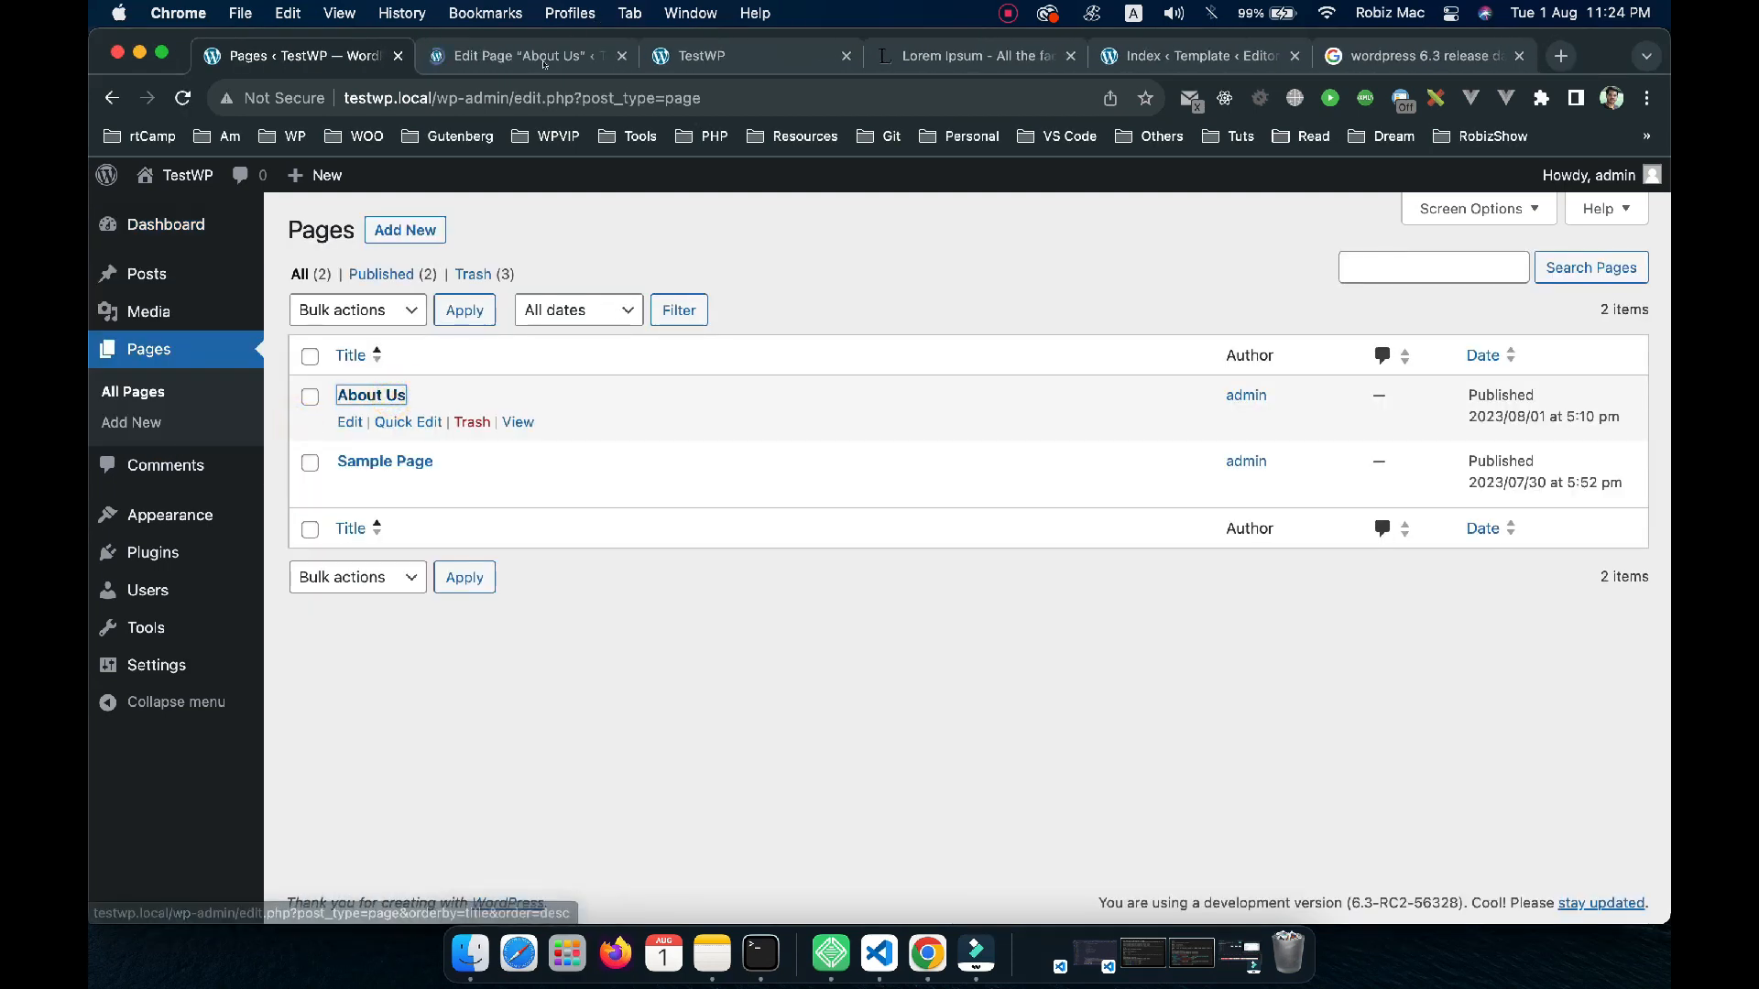
pyautogui.click(550, 57)
pyautogui.click(618, 495)
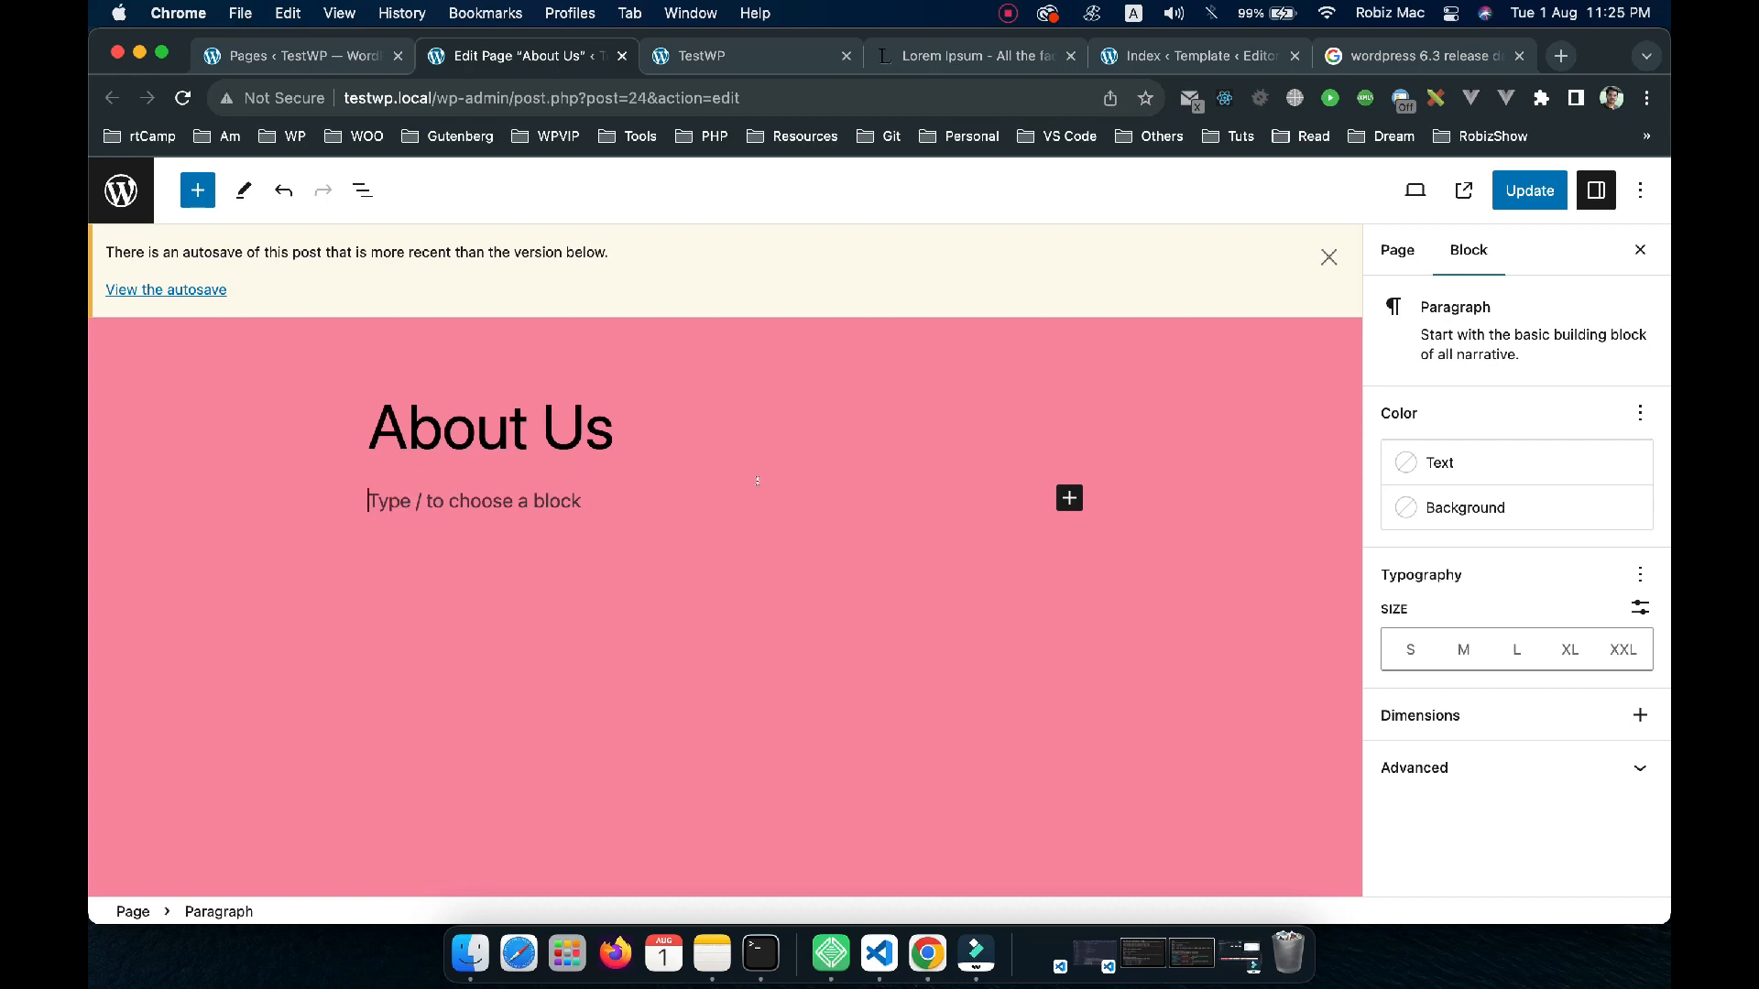
# Enable the padding controls for the empty paragraph, setting the vertical padding to 4 and the horizontal padding to the maximum preset
pyautogui.click(1638, 716)
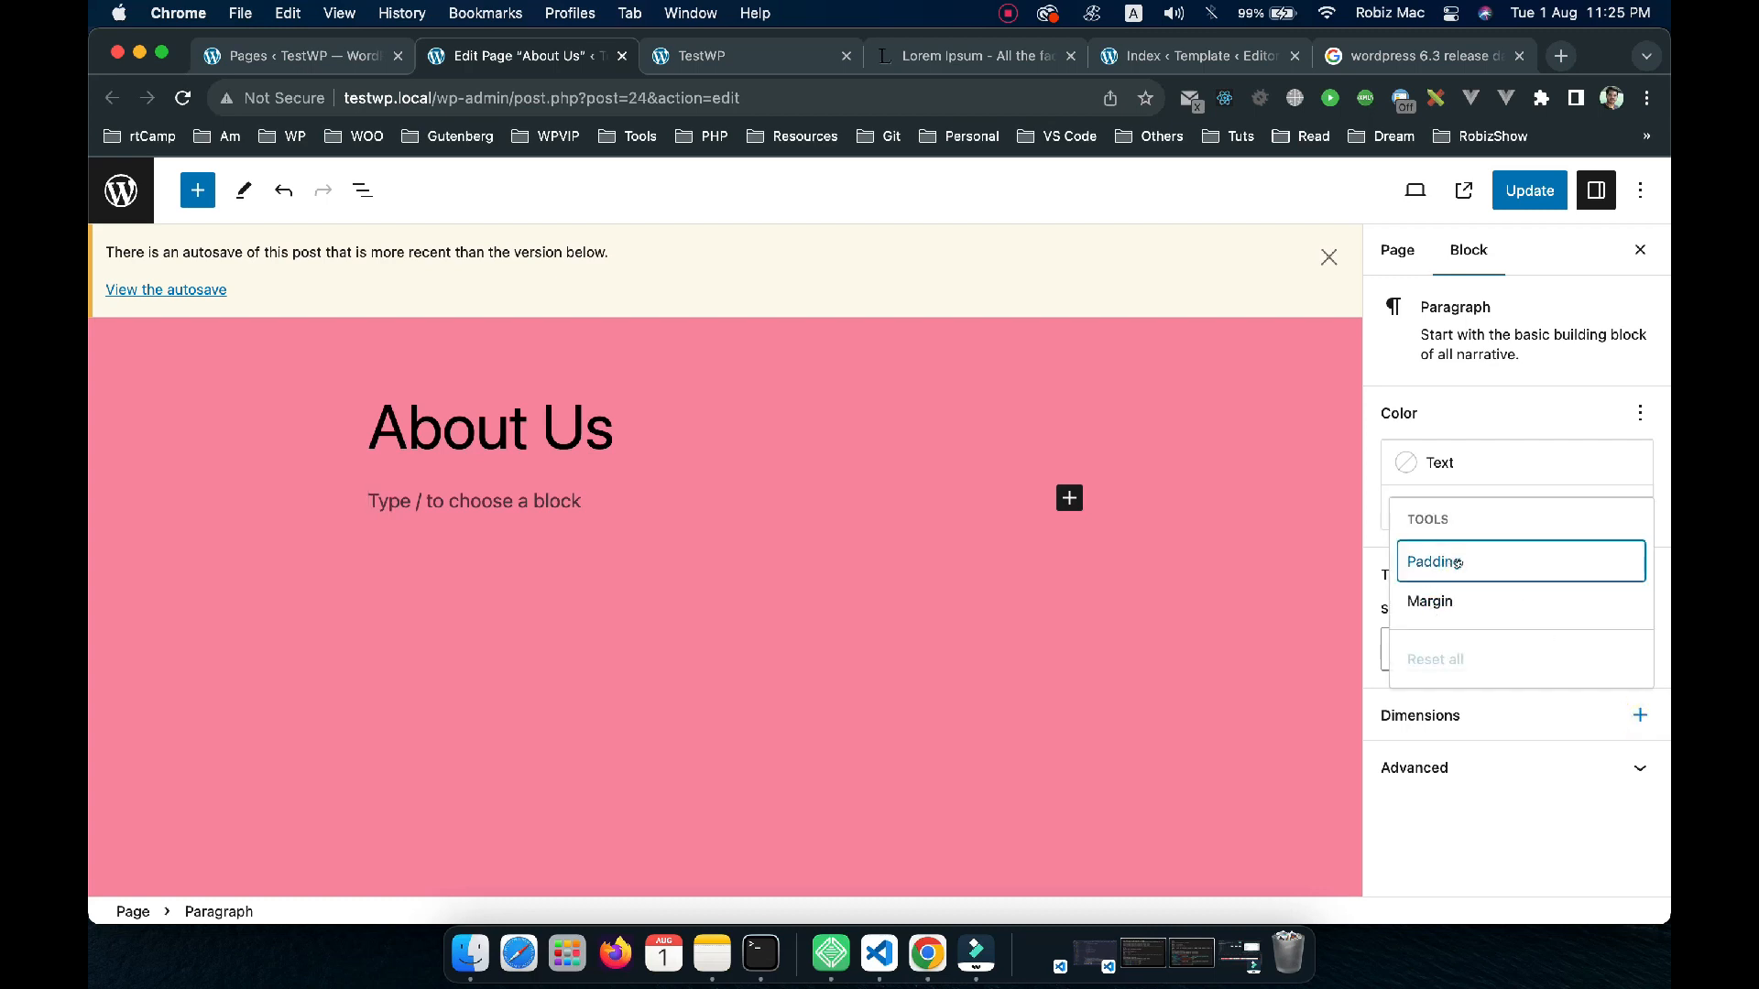
pyautogui.click(1458, 563)
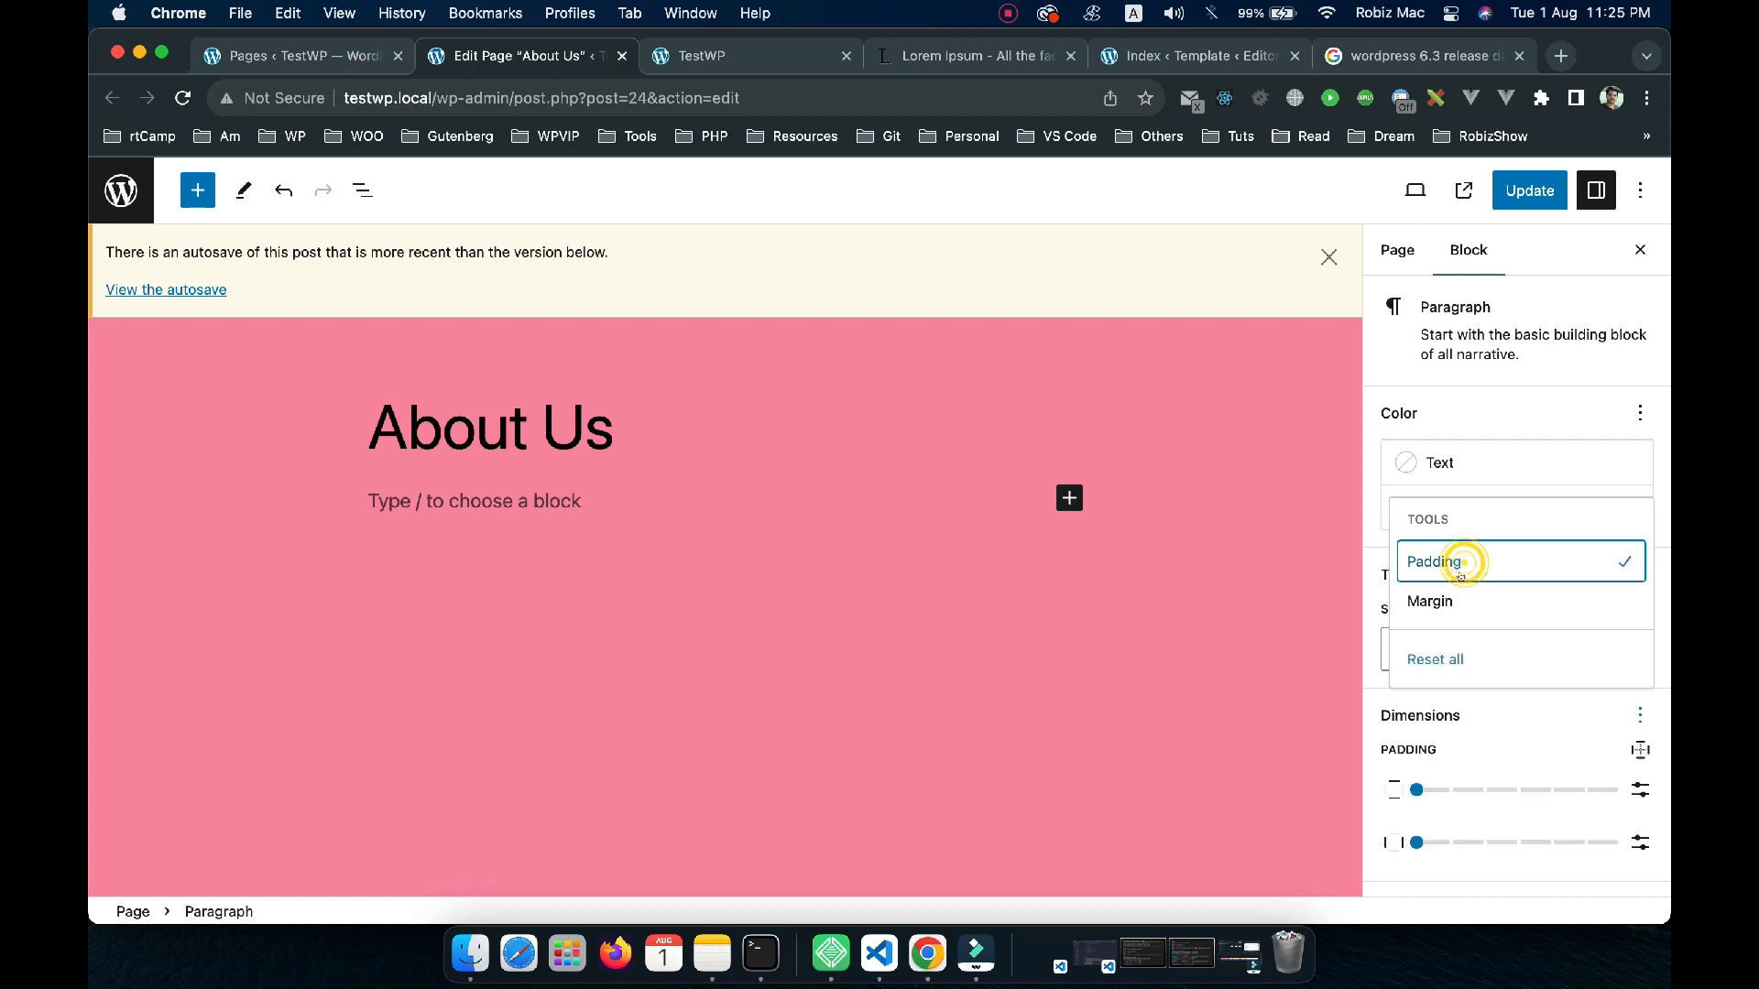
pyautogui.click(1498, 728)
pyautogui.scroll(-1, 1425, 795)
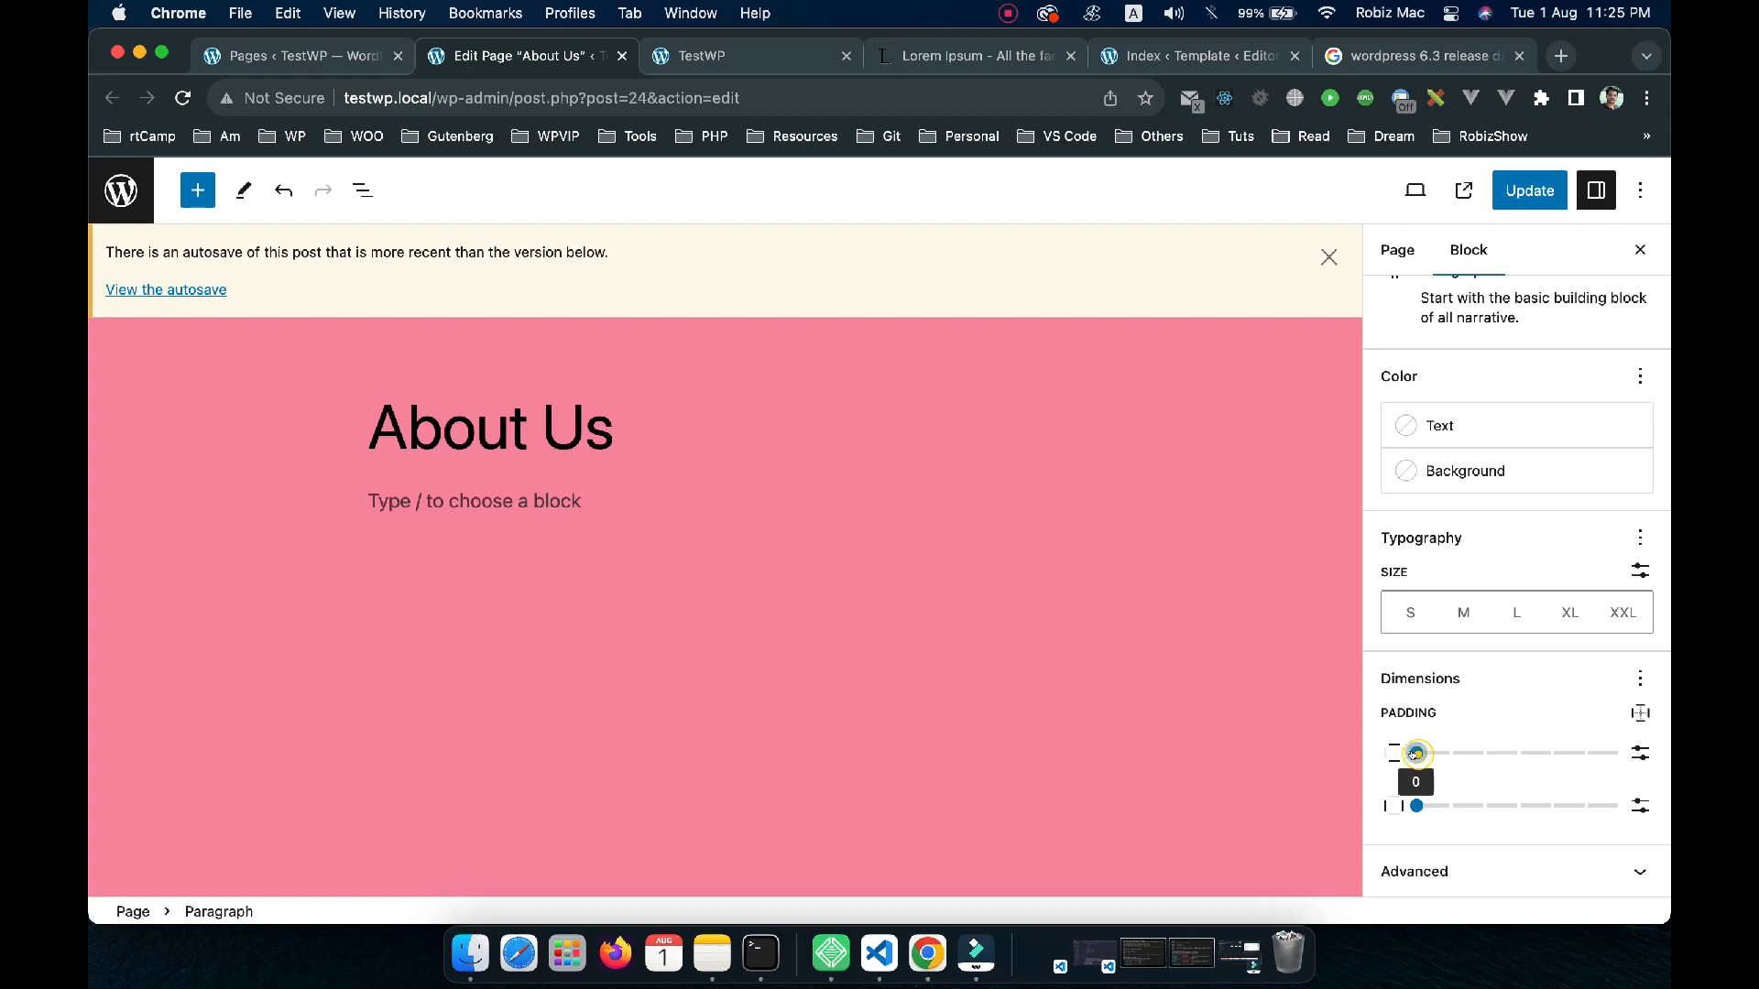
pyautogui.moveTo(1413, 753); pyautogui.dragTo(1548, 753)
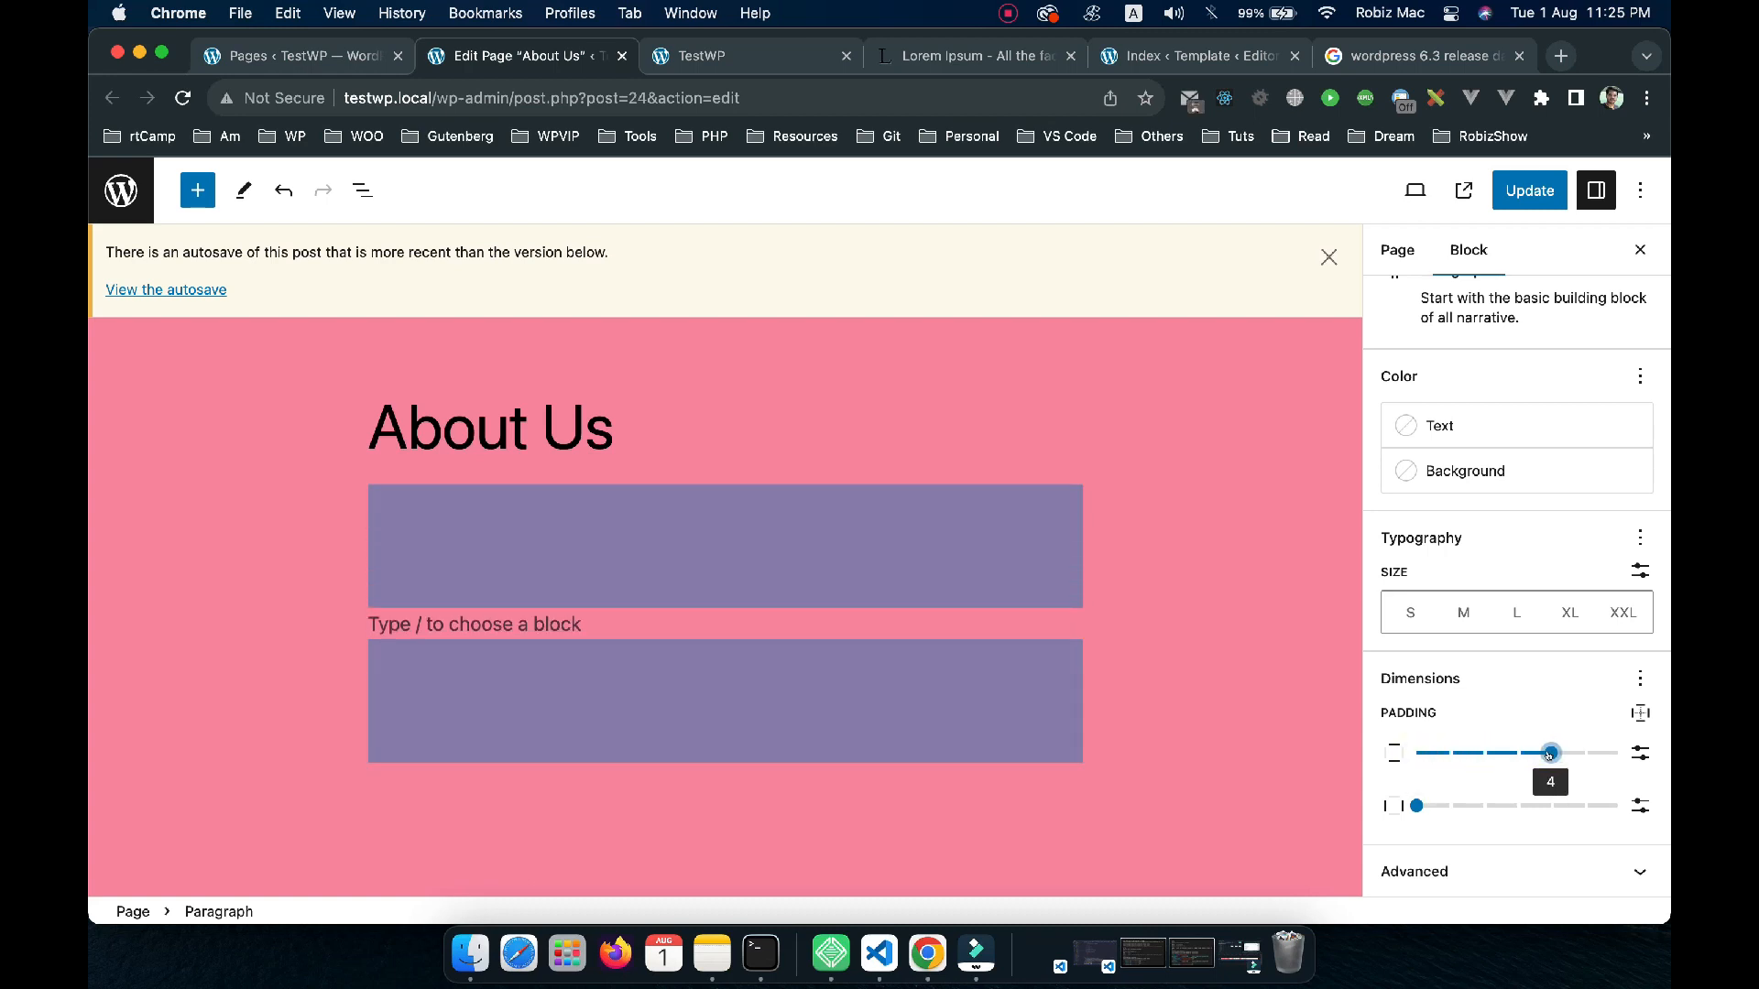
pyautogui.click(1417, 805)
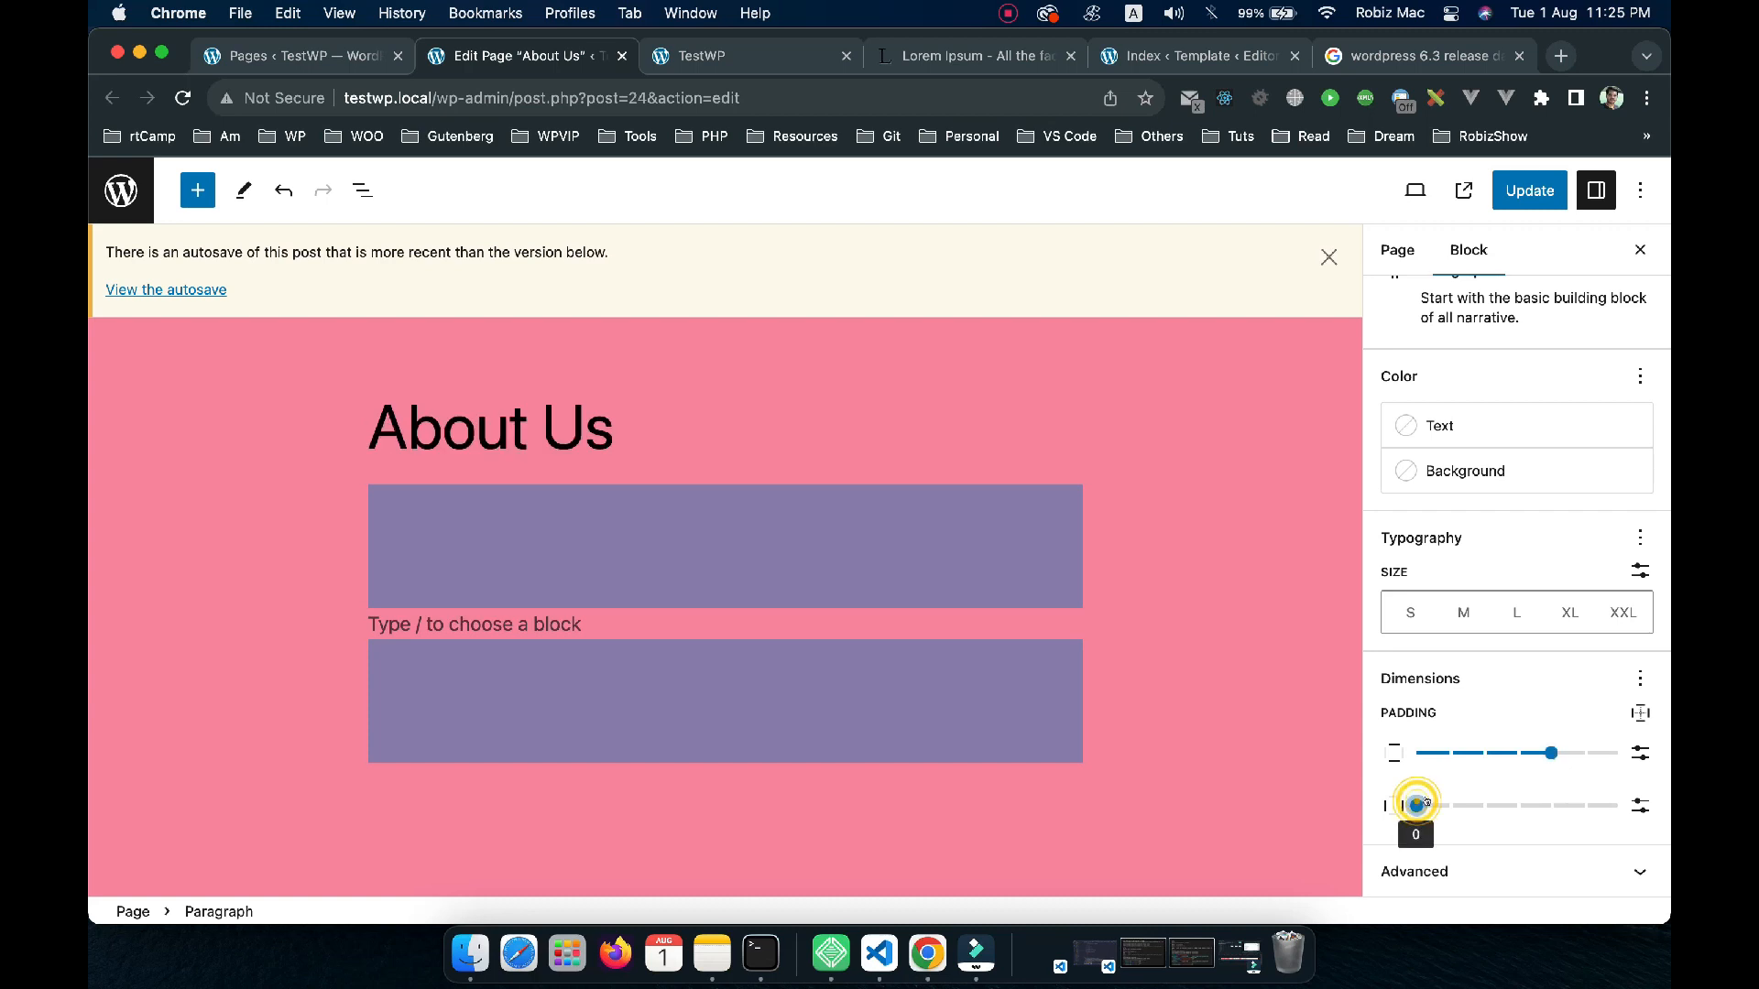
pyautogui.moveTo(1416, 804); pyautogui.dragTo(1618, 804)
# Switch the horizontal padding to custom size entry and examine the available units, keeping px
pyautogui.click(1640, 805)
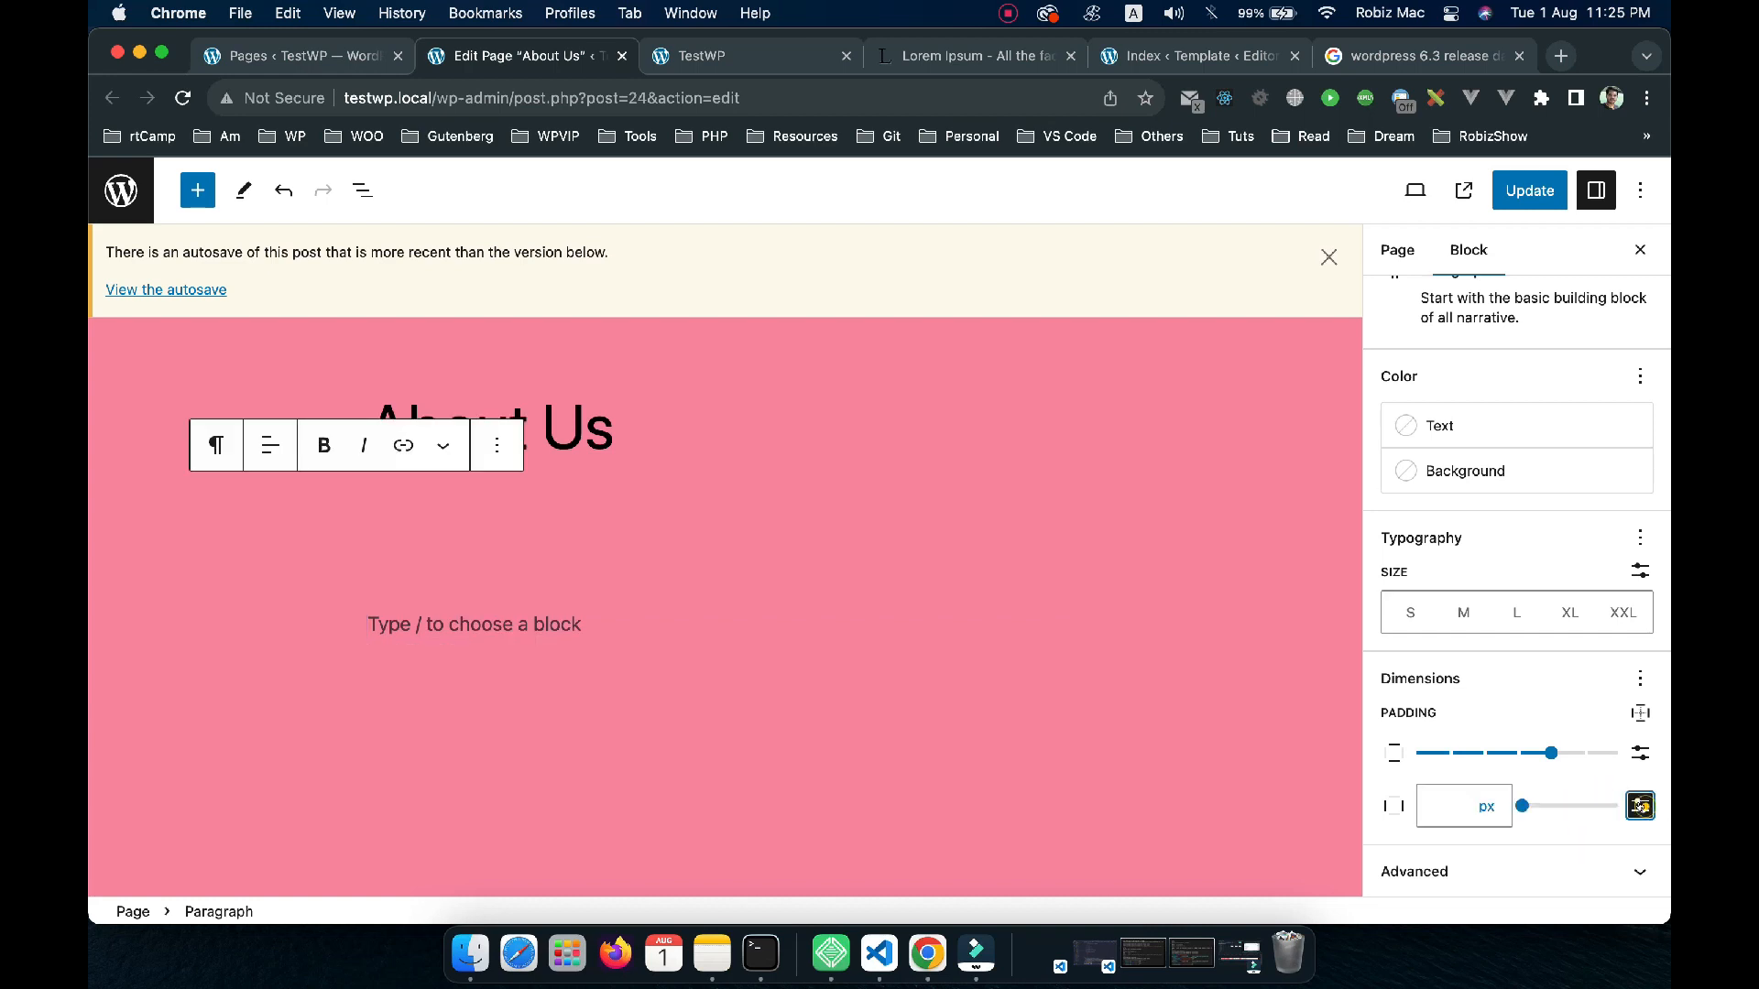
pyautogui.click(1485, 807)
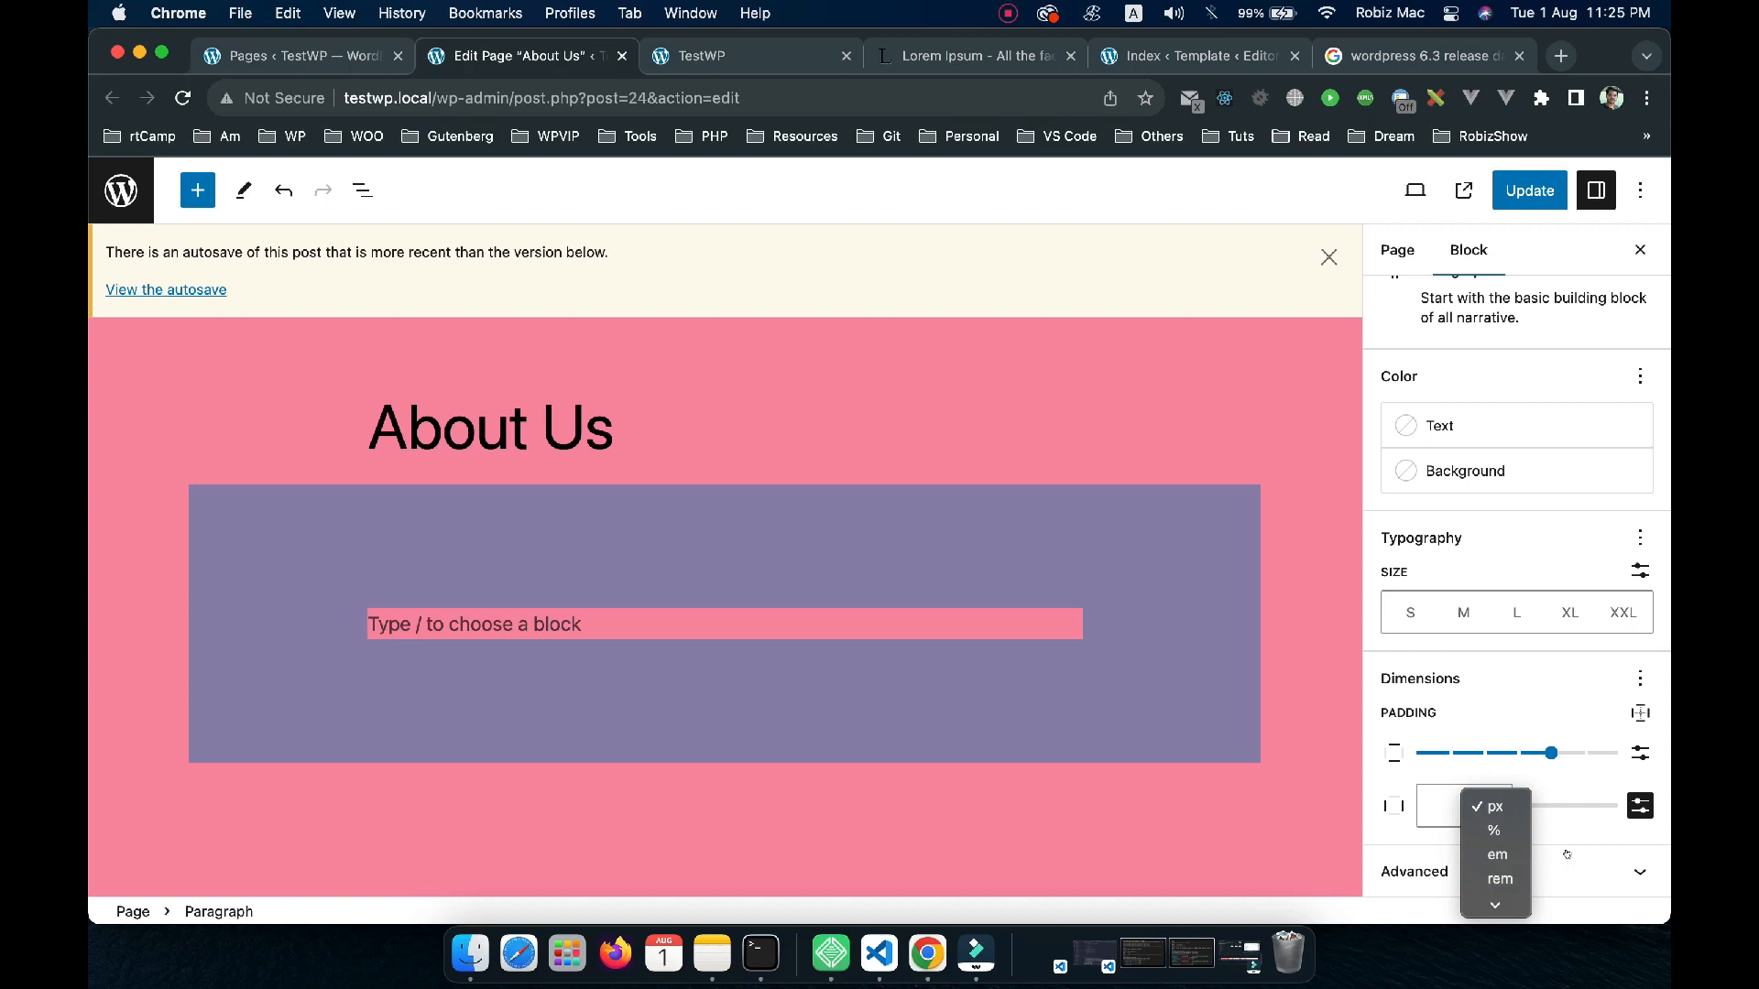
pyautogui.click(1479, 704)
# Enable the margin controls for the paragraph and set both the vertical and horizontal margins to 1
pyautogui.click(1639, 678)
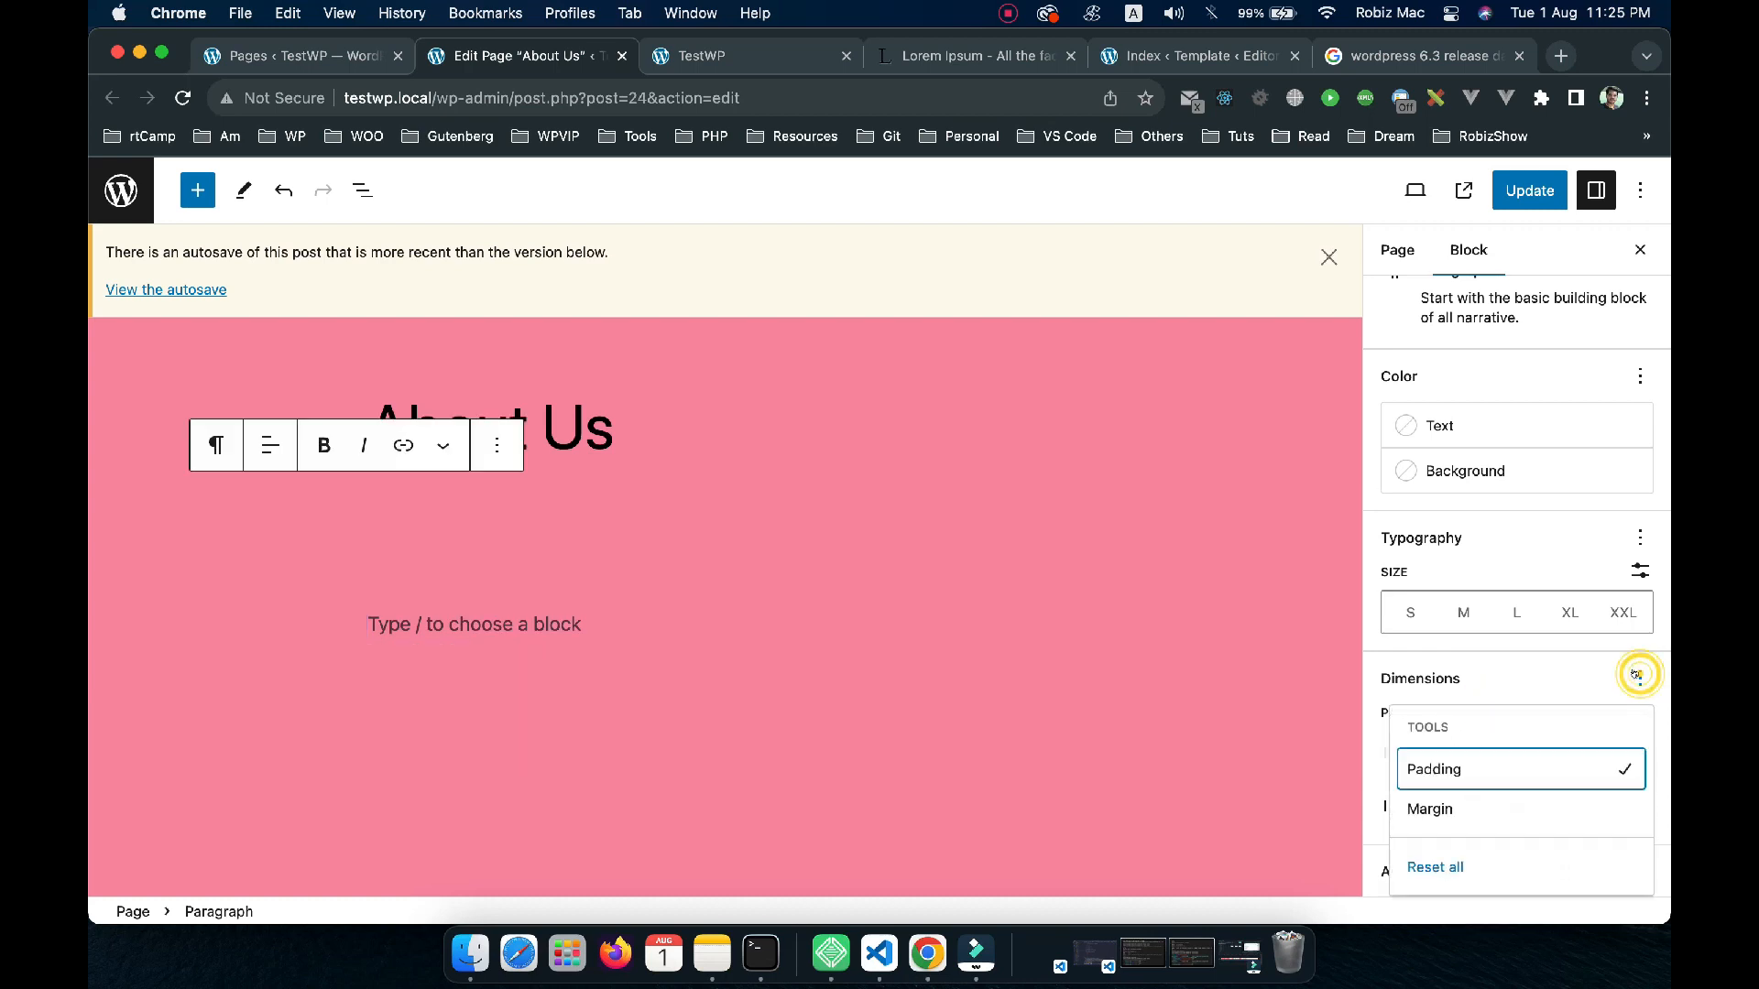
pyautogui.click(1425, 809)
pyautogui.click(1464, 703)
pyautogui.scroll(-3, 1502, 668)
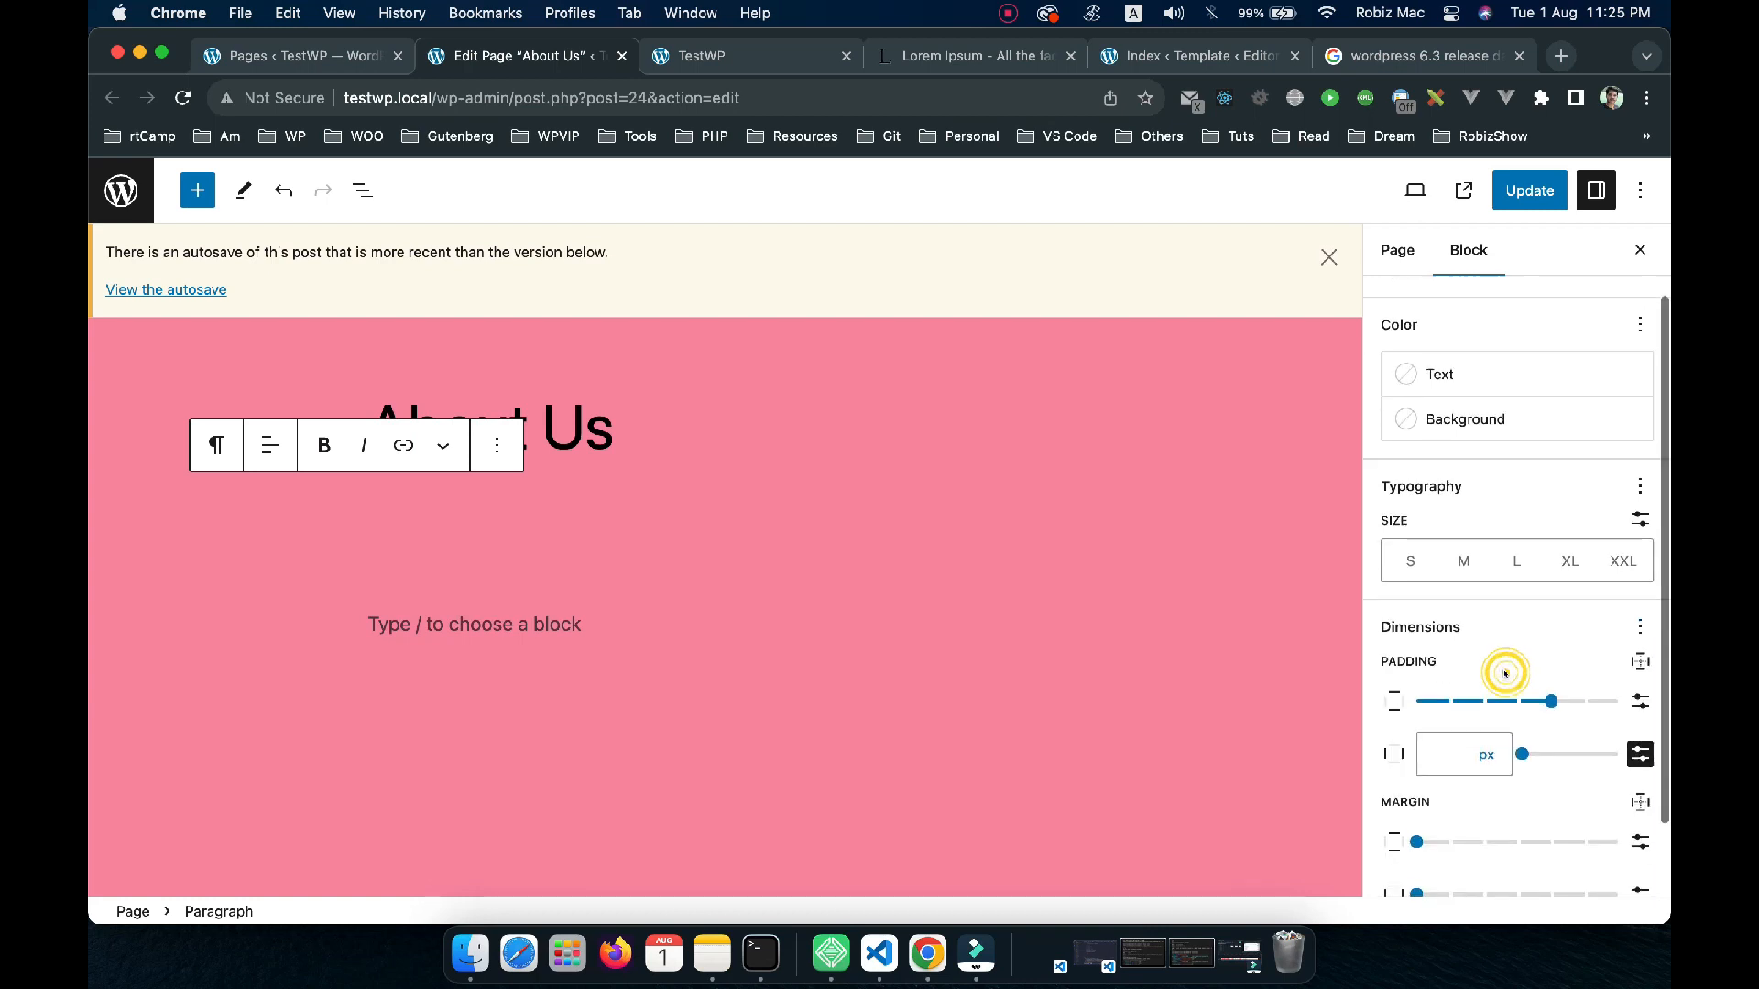
pyautogui.moveTo(1416, 752)
pyautogui.mouseDown()
pyautogui.moveTo(1578, 752)
pyautogui.moveTo(1432, 753)
pyautogui.mouseUp()
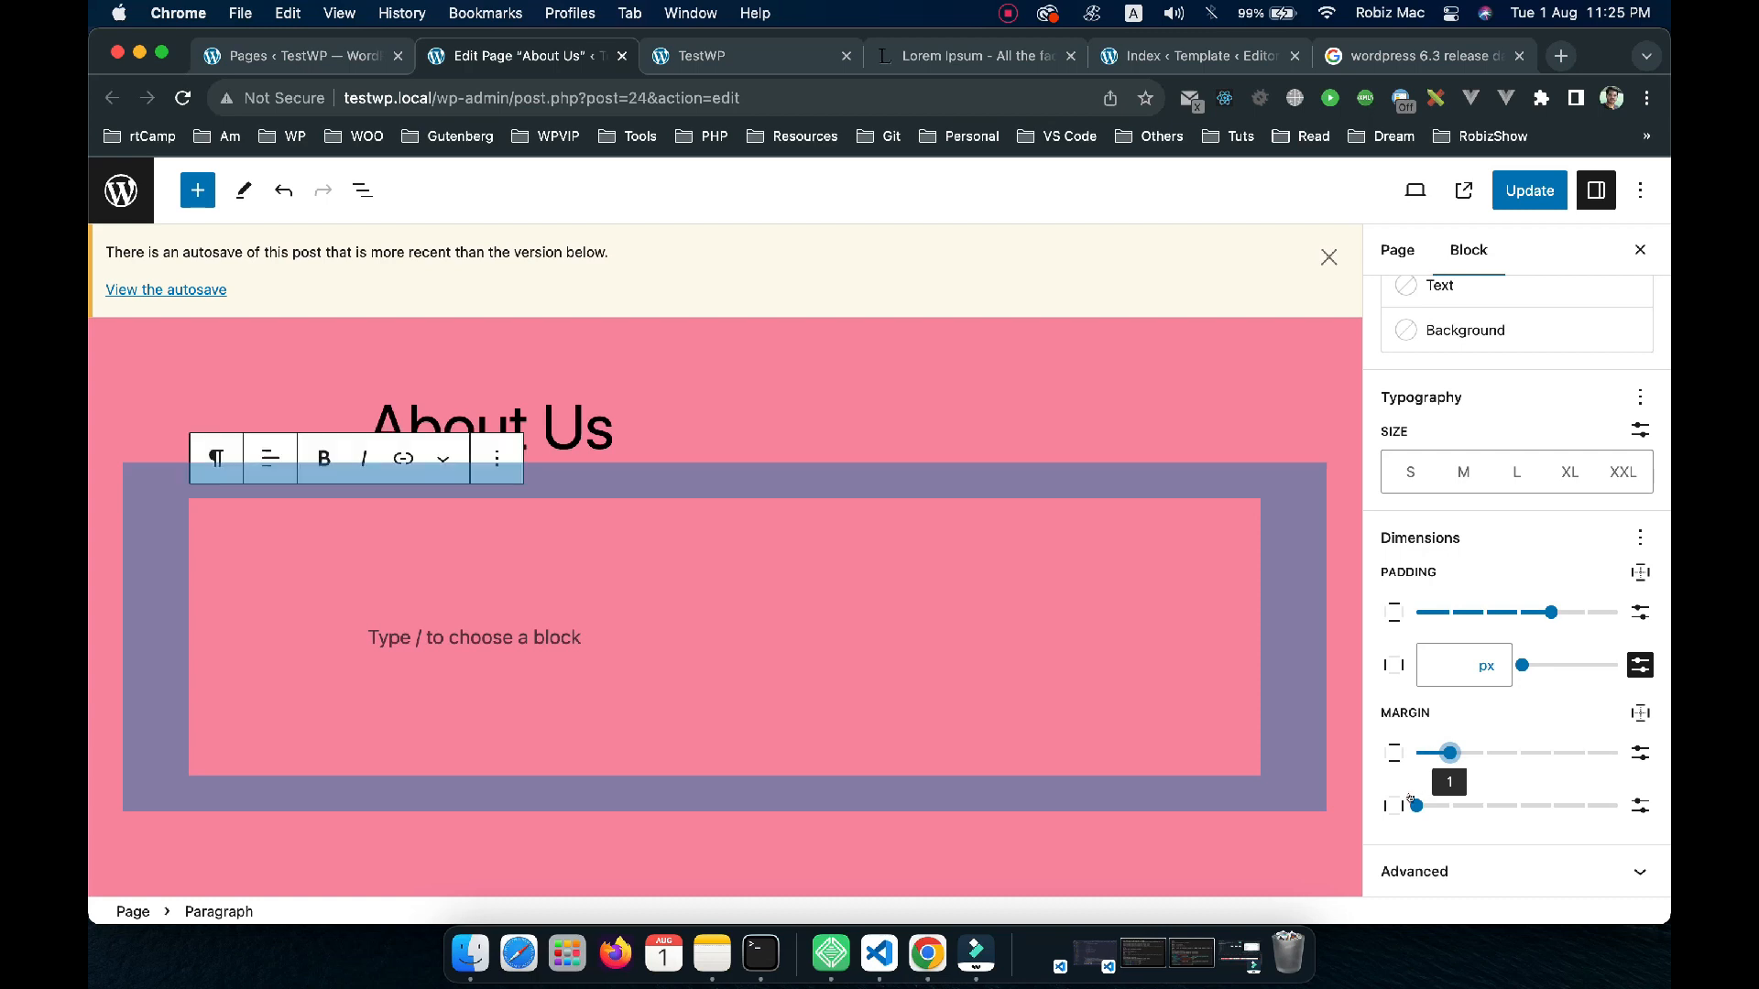
pyautogui.moveTo(1416, 805); pyautogui.dragTo(1460, 803)
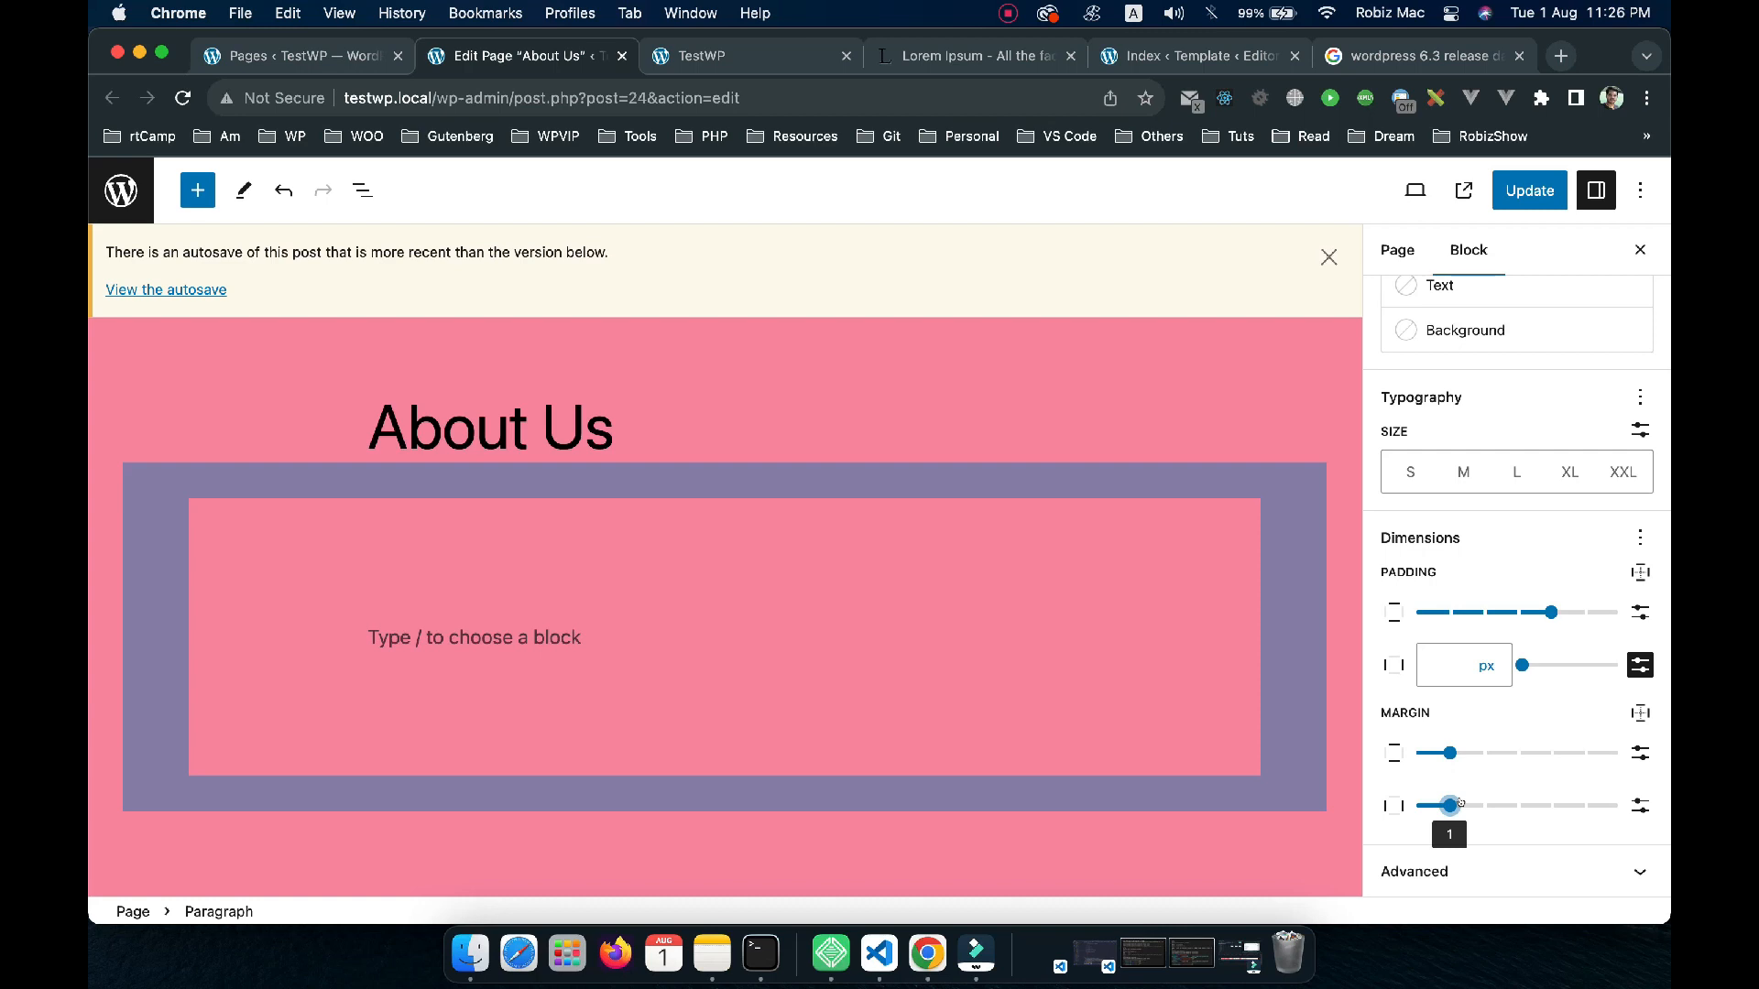
pyautogui.click(1565, 570)
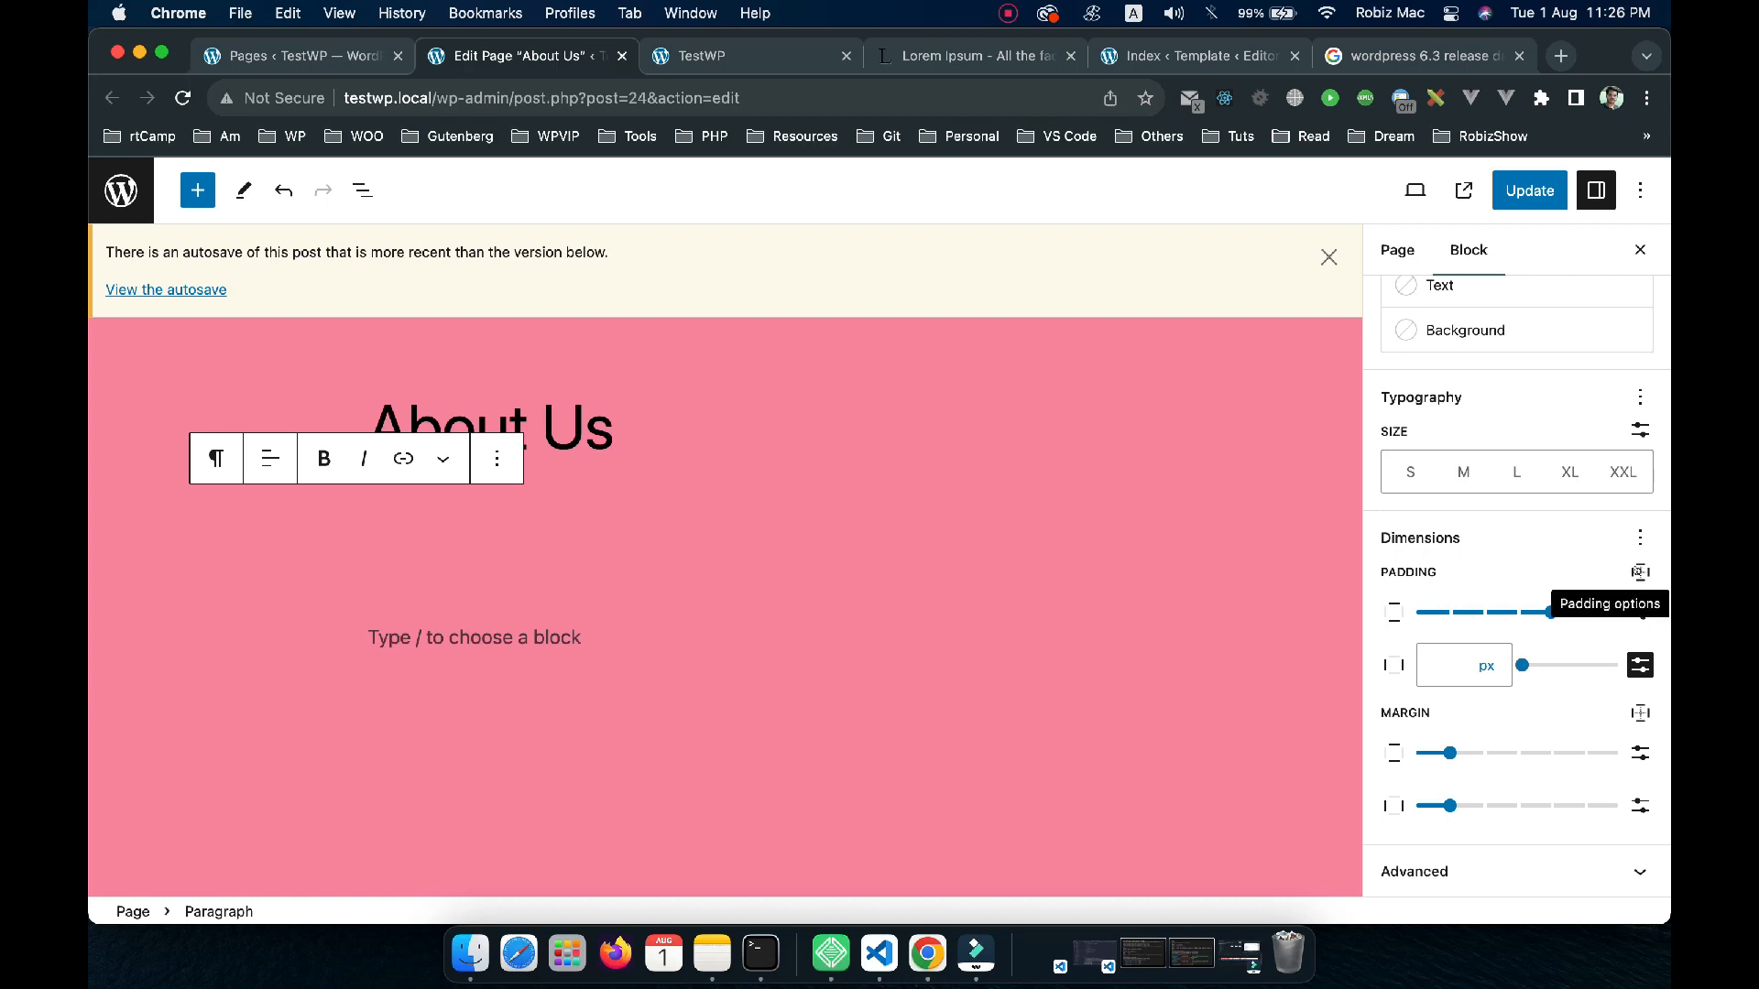
# Switch the paragraph's padding to Custom so each side has its own control, and examine the side options for the margin
pyautogui.click(1640, 573)
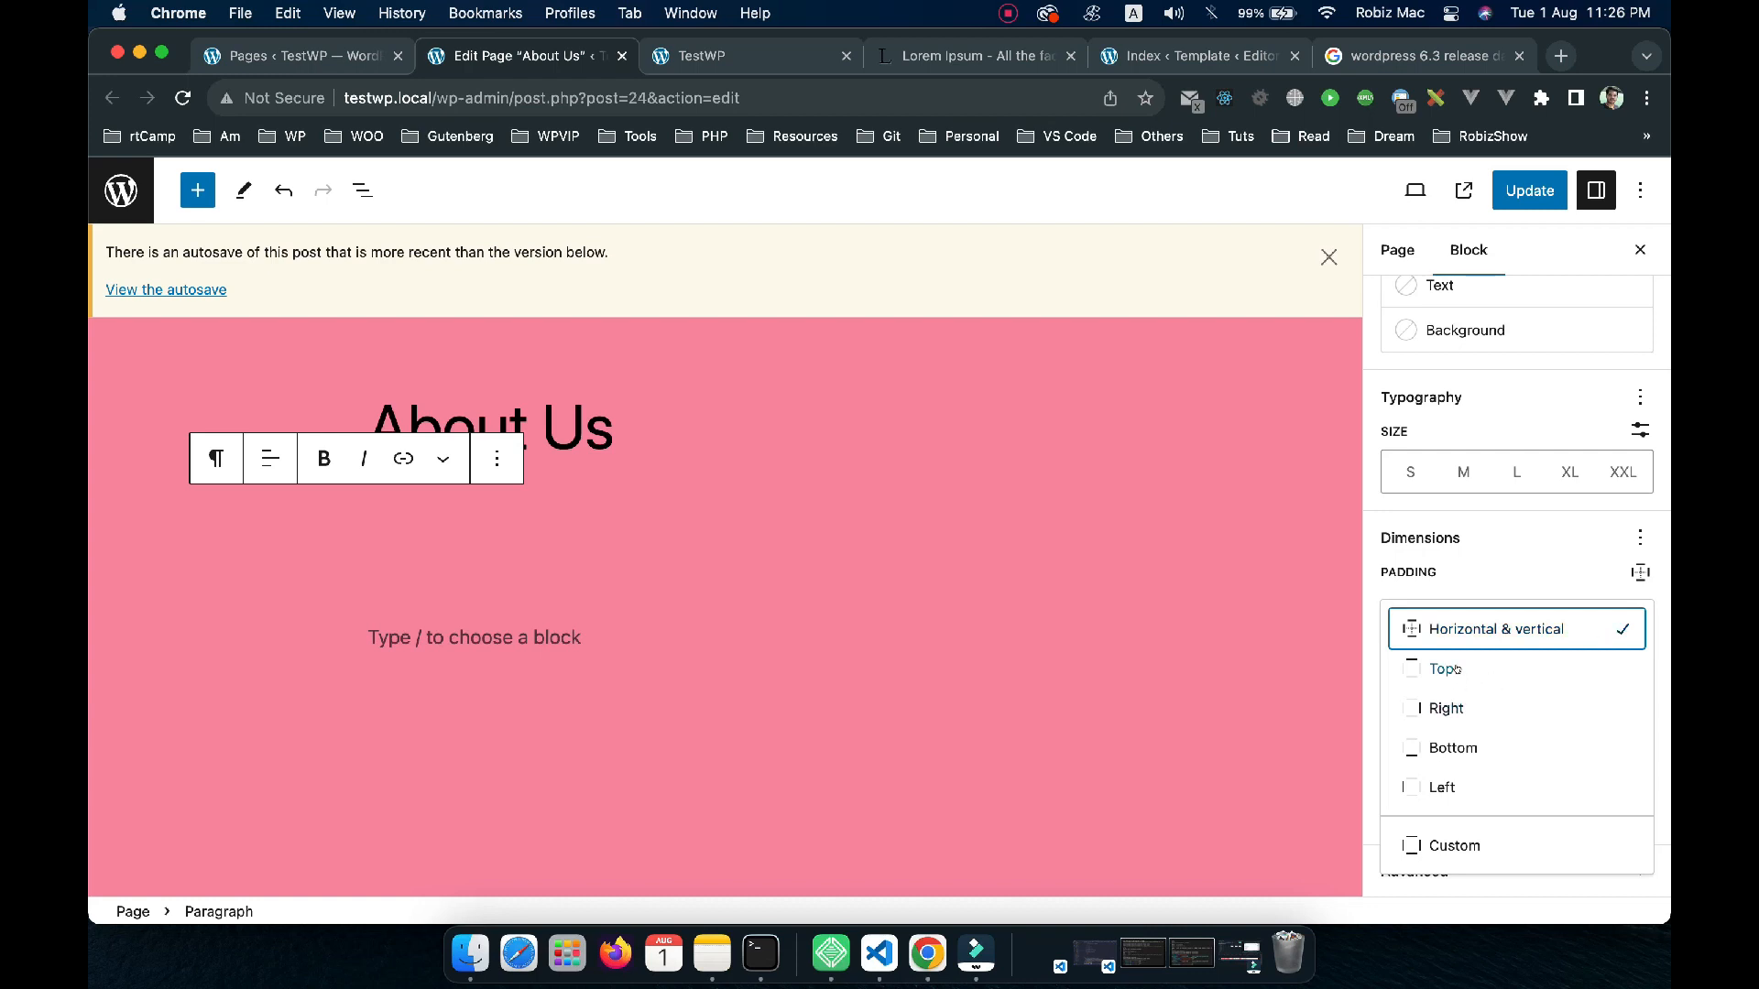
pyautogui.click(1450, 845)
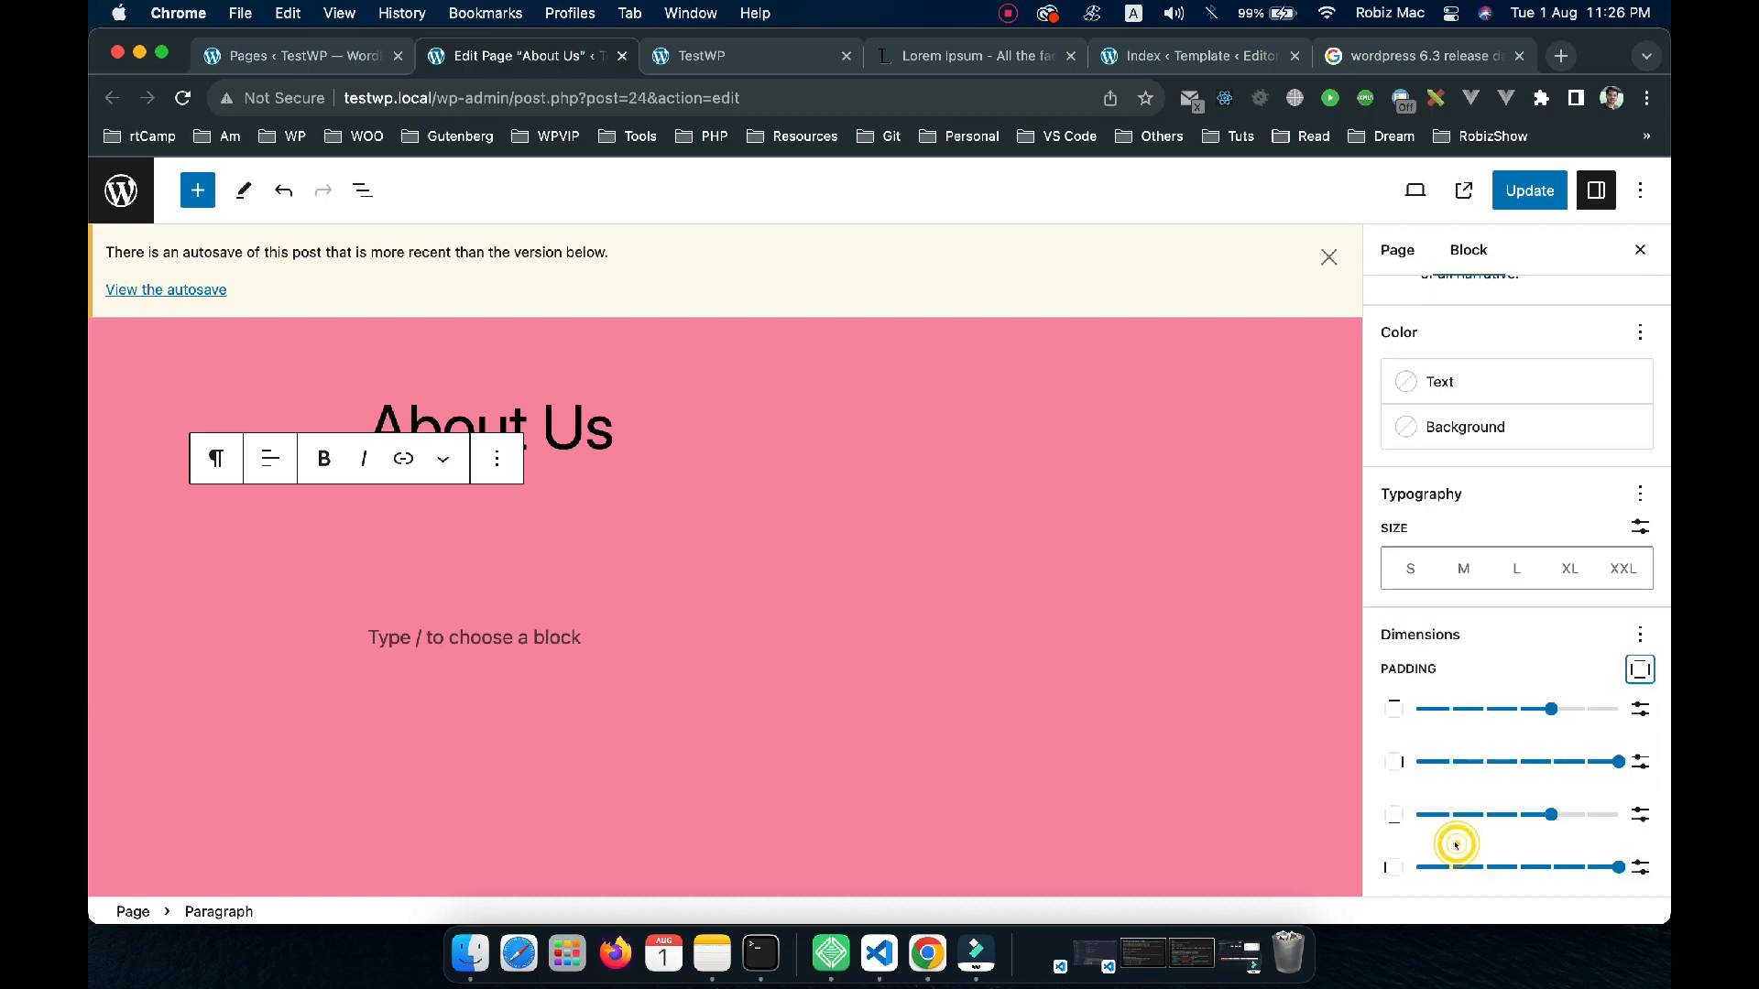
pyautogui.scroll(-1, 1547, 724)
pyautogui.scroll(-2, 1547, 724)
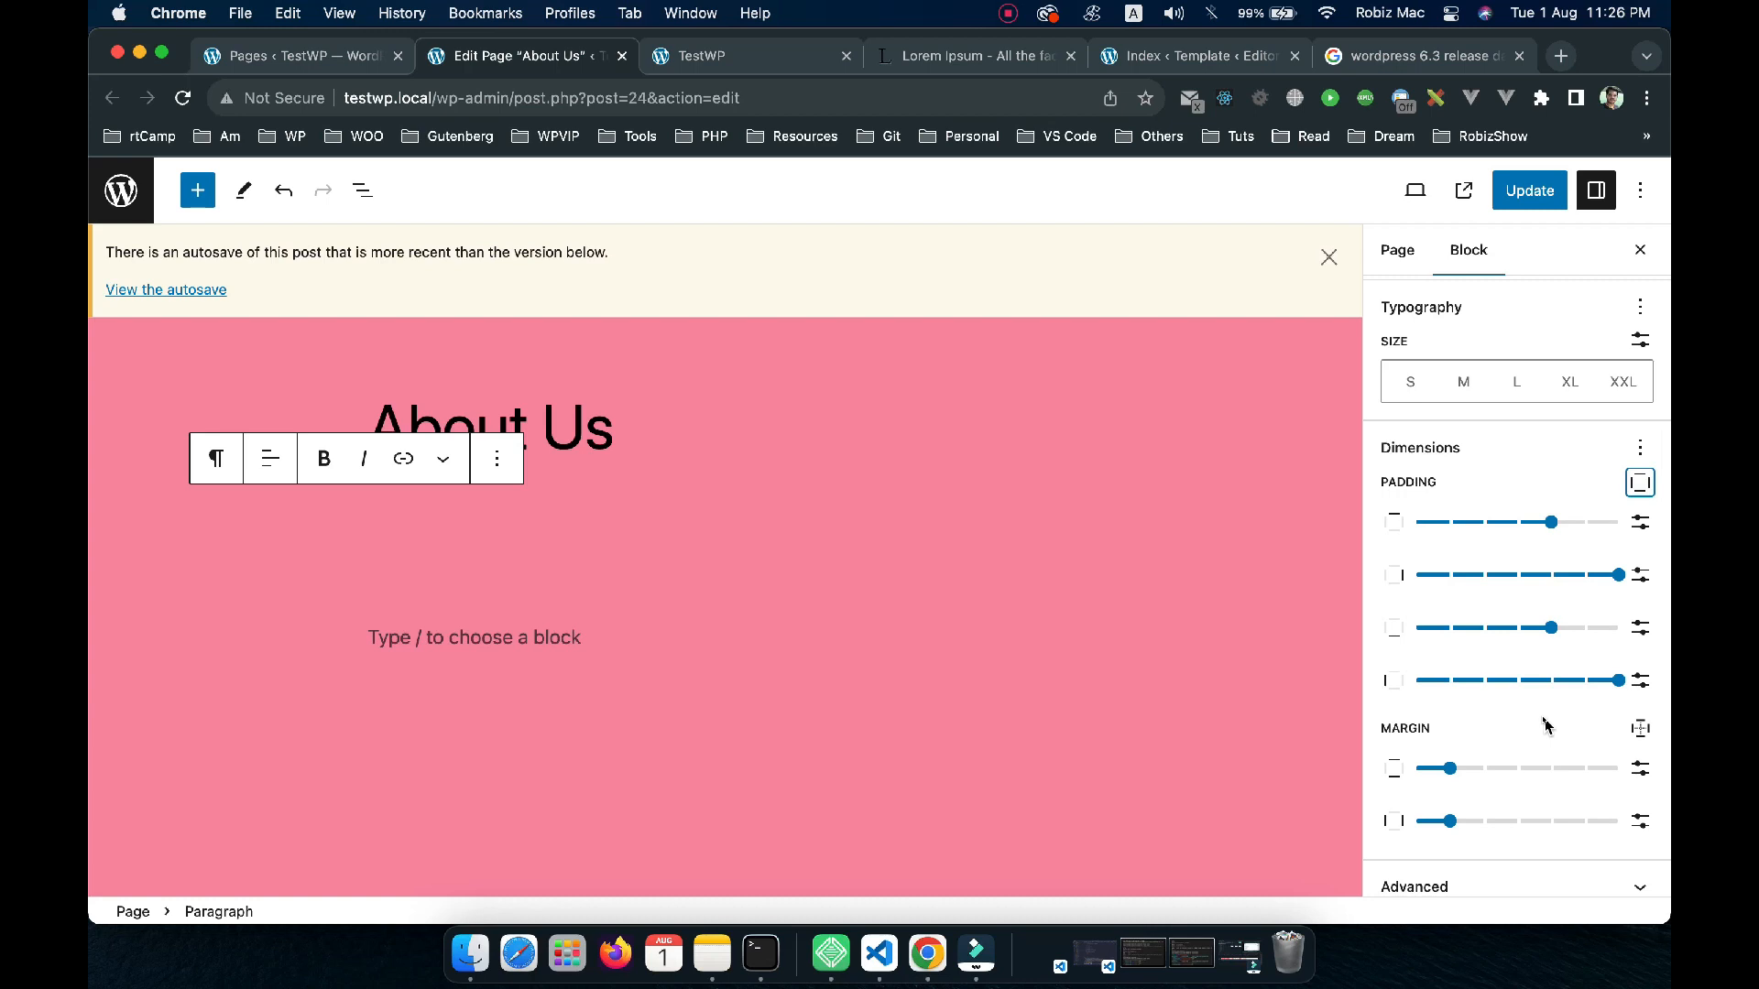
pyautogui.scroll(-1, 1546, 724)
pyautogui.click(1640, 713)
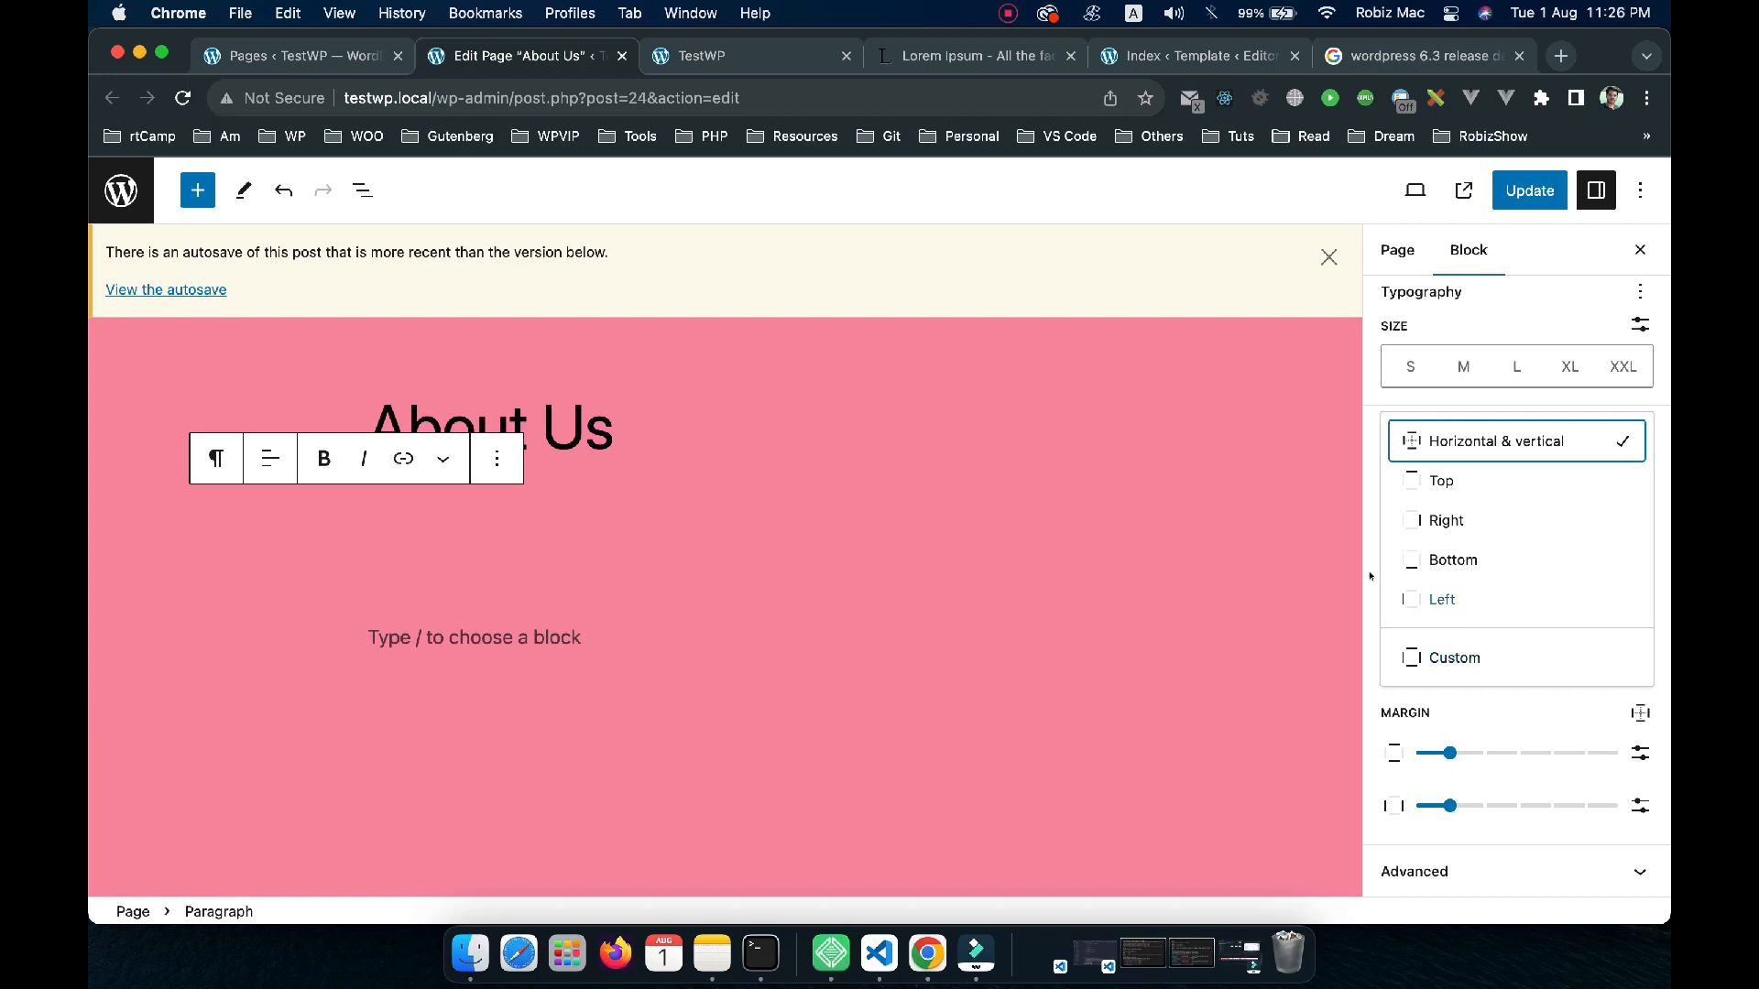
pyautogui.click(1108, 600)
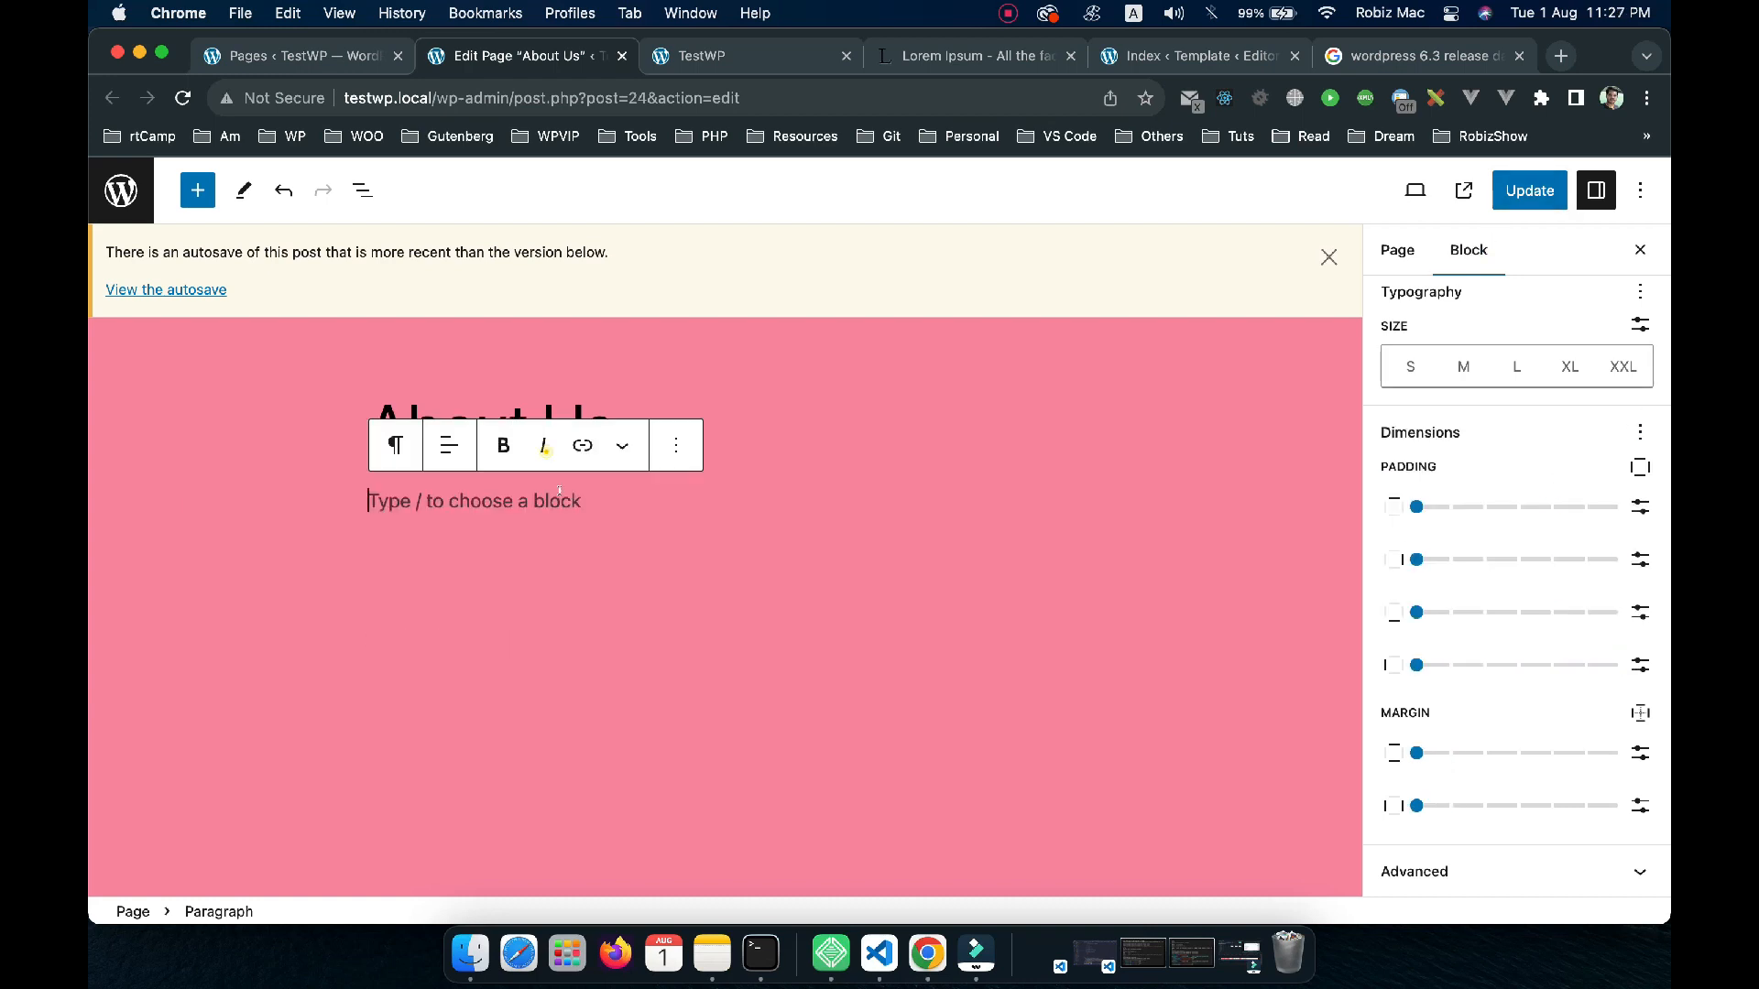
# Replace the empty paragraph with an Image block using /img and insert the yellow two-birds picture from the media library
pyautogui.click(545, 450)
pyautogui.write('/img')
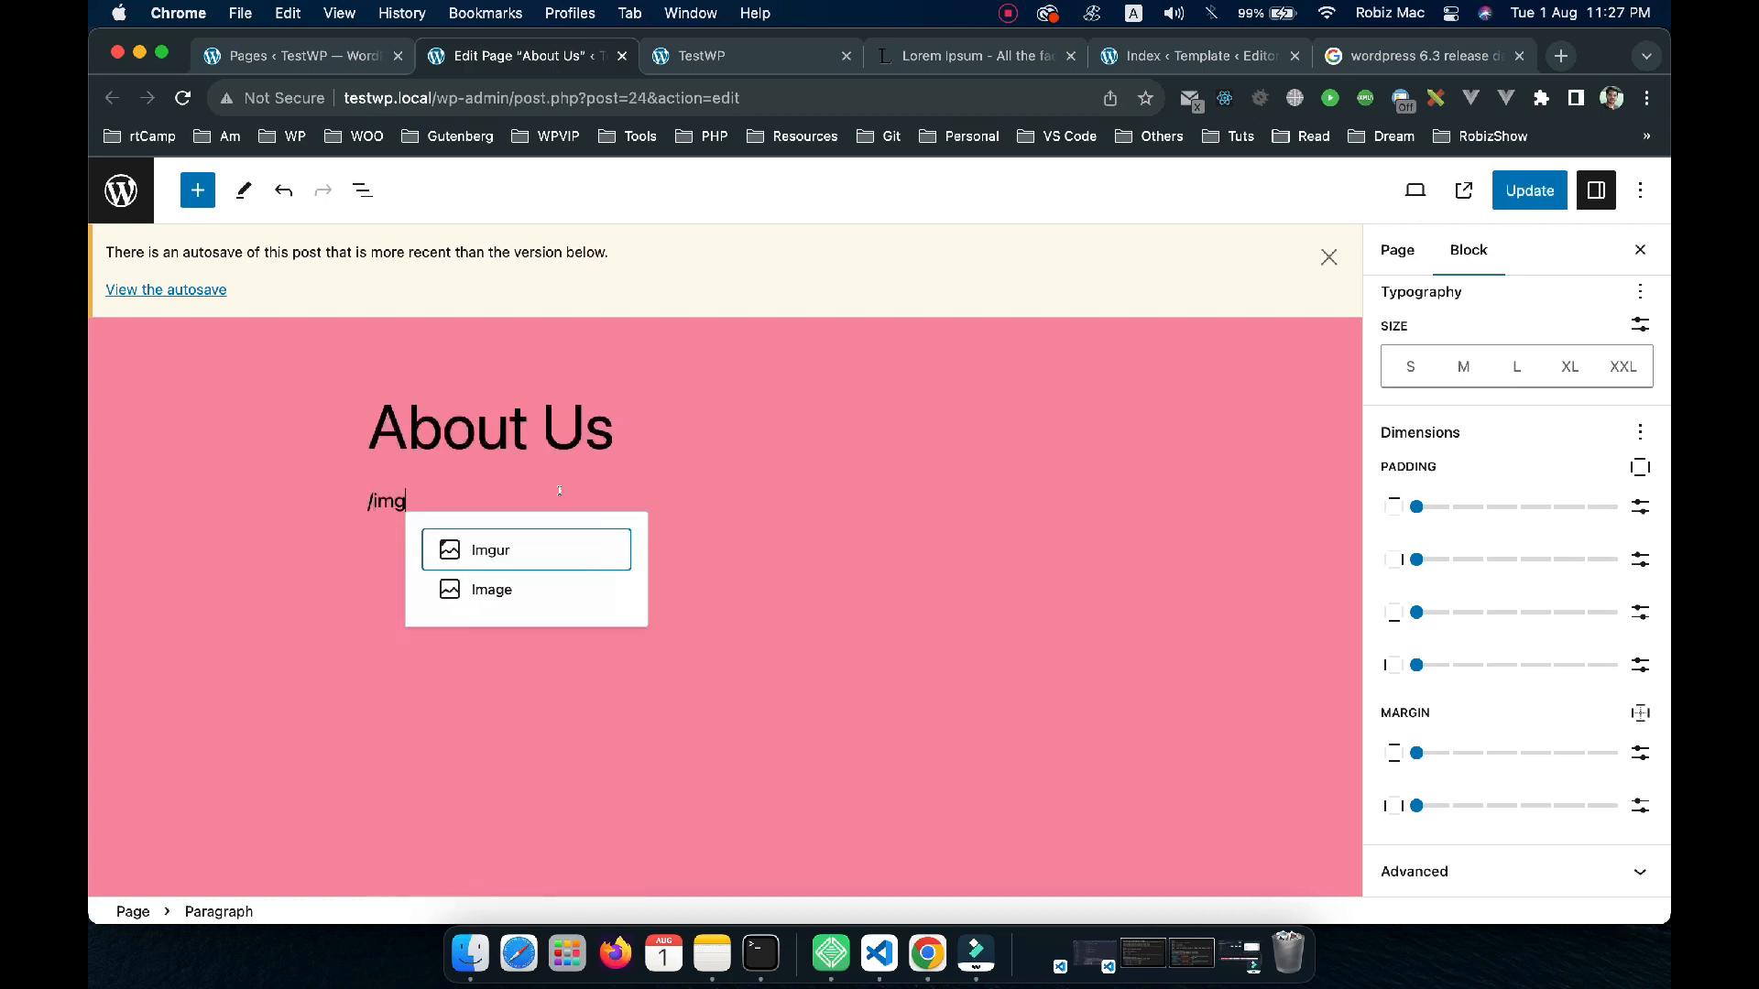
pyautogui.click(495, 590)
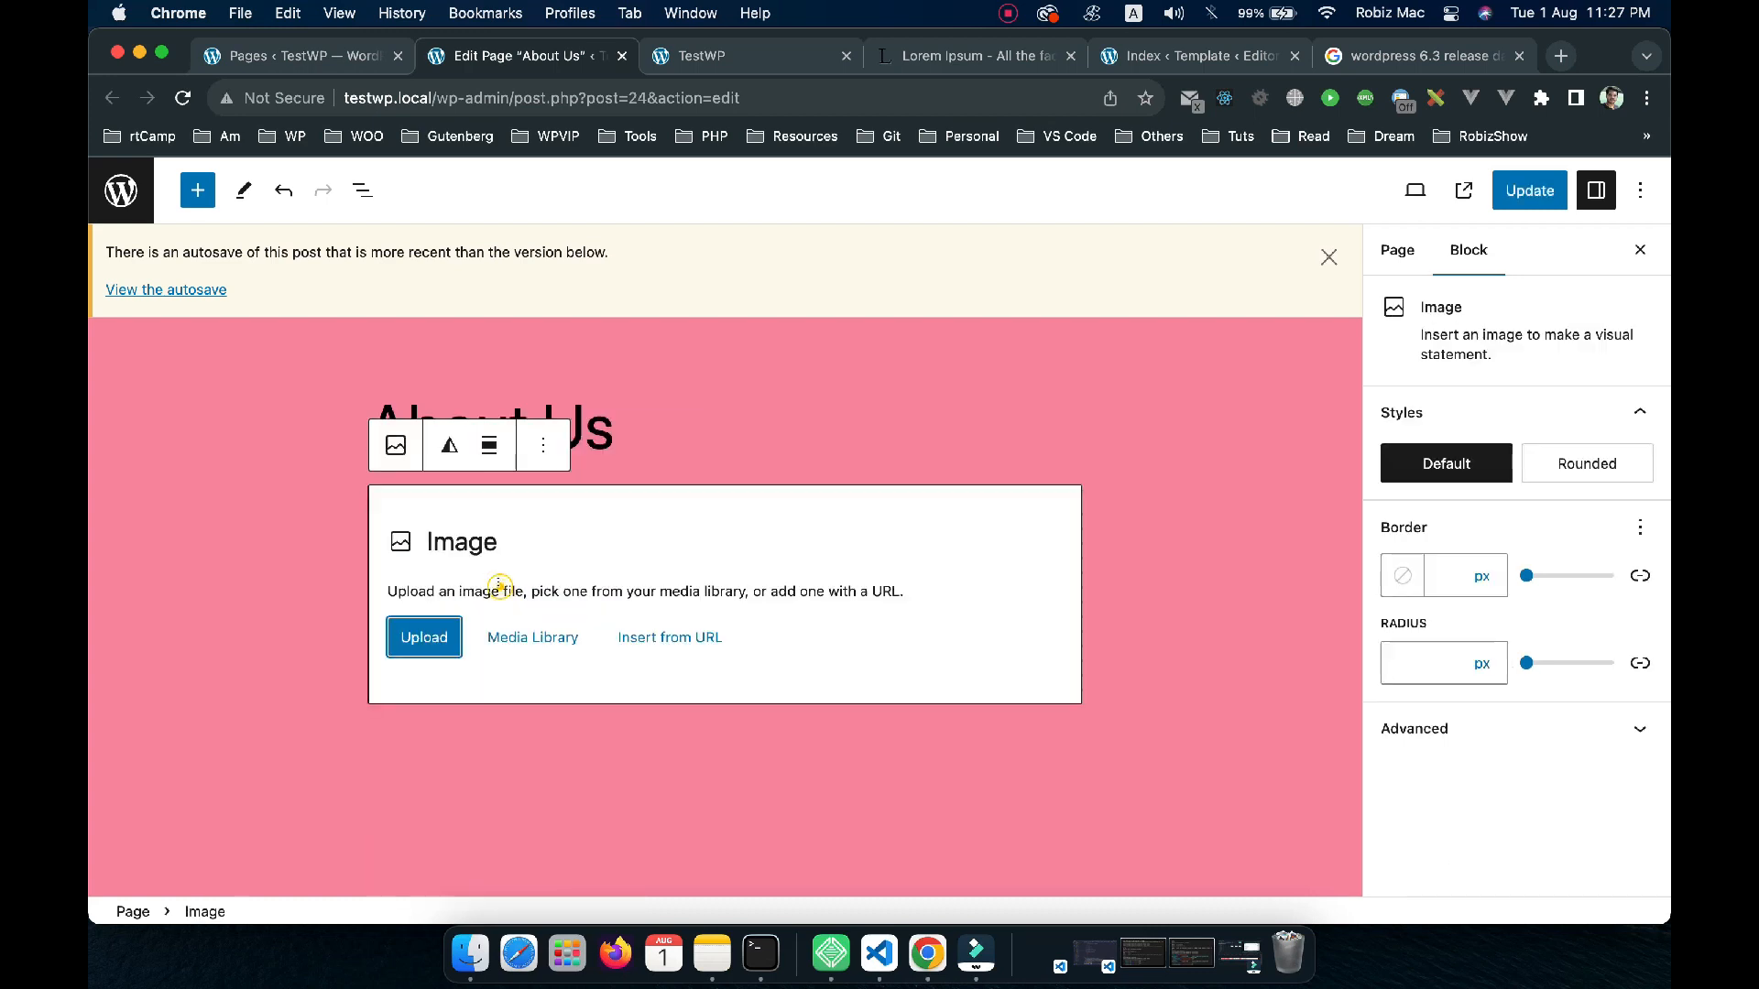
pyautogui.click(511, 638)
pyautogui.click(234, 428)
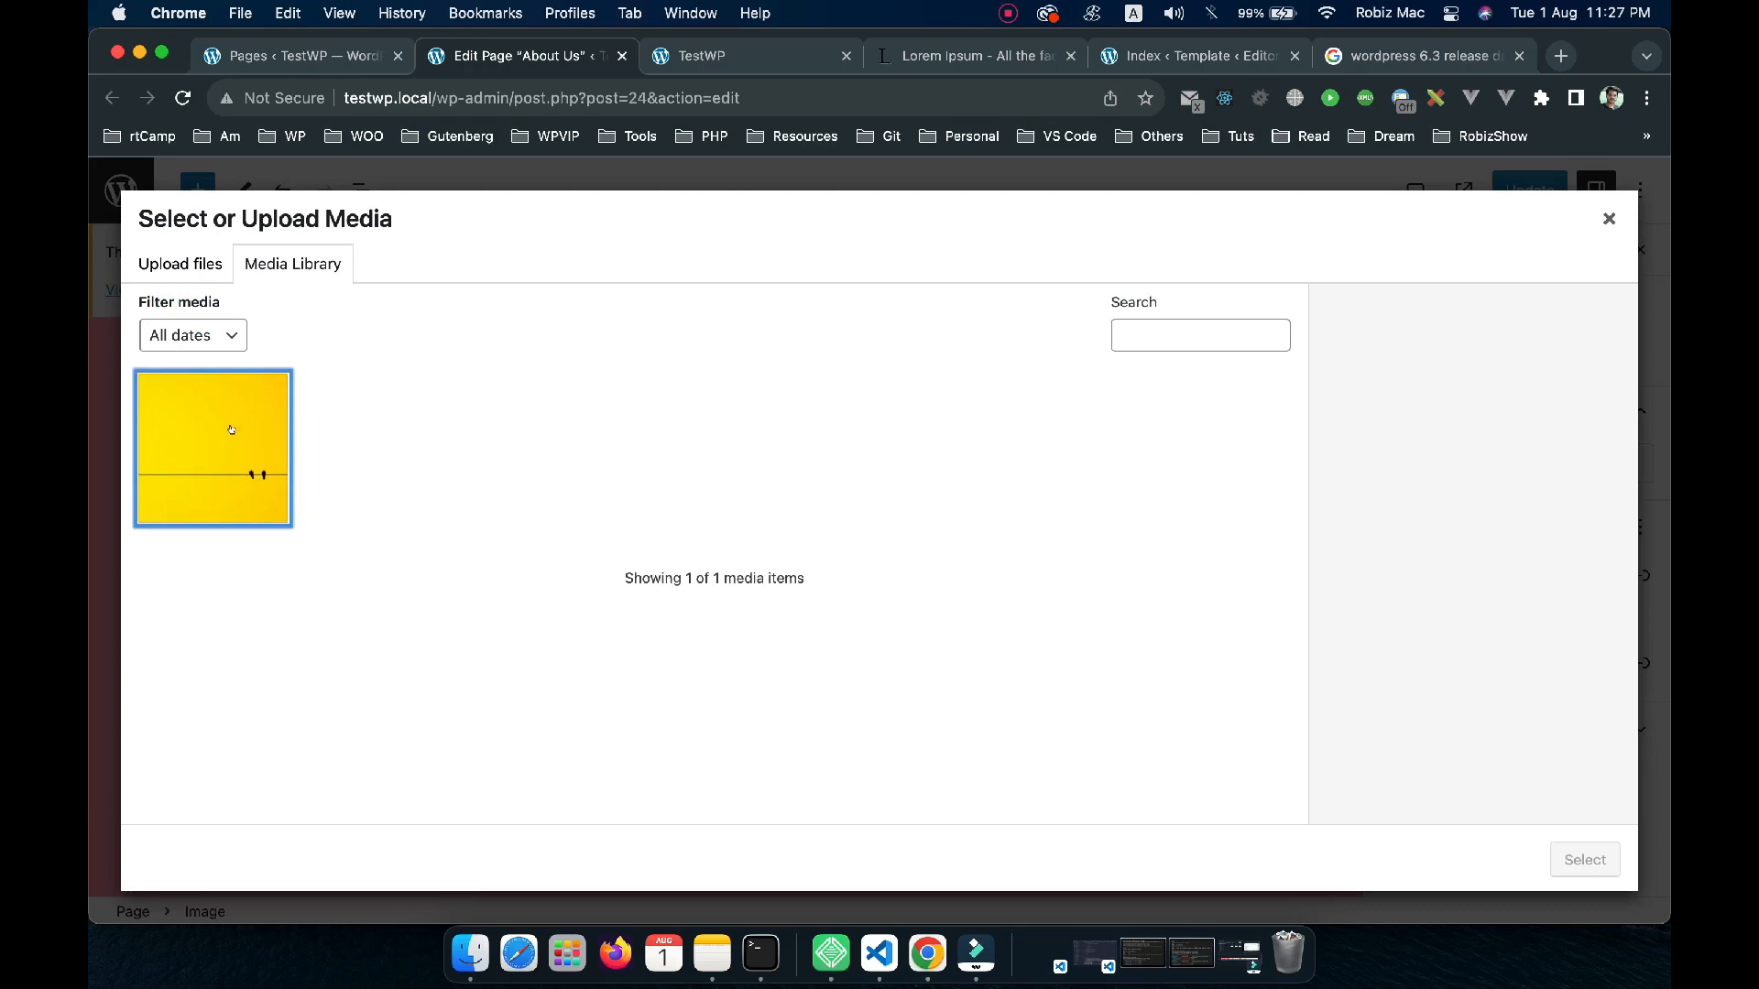
pyautogui.click(1566, 858)
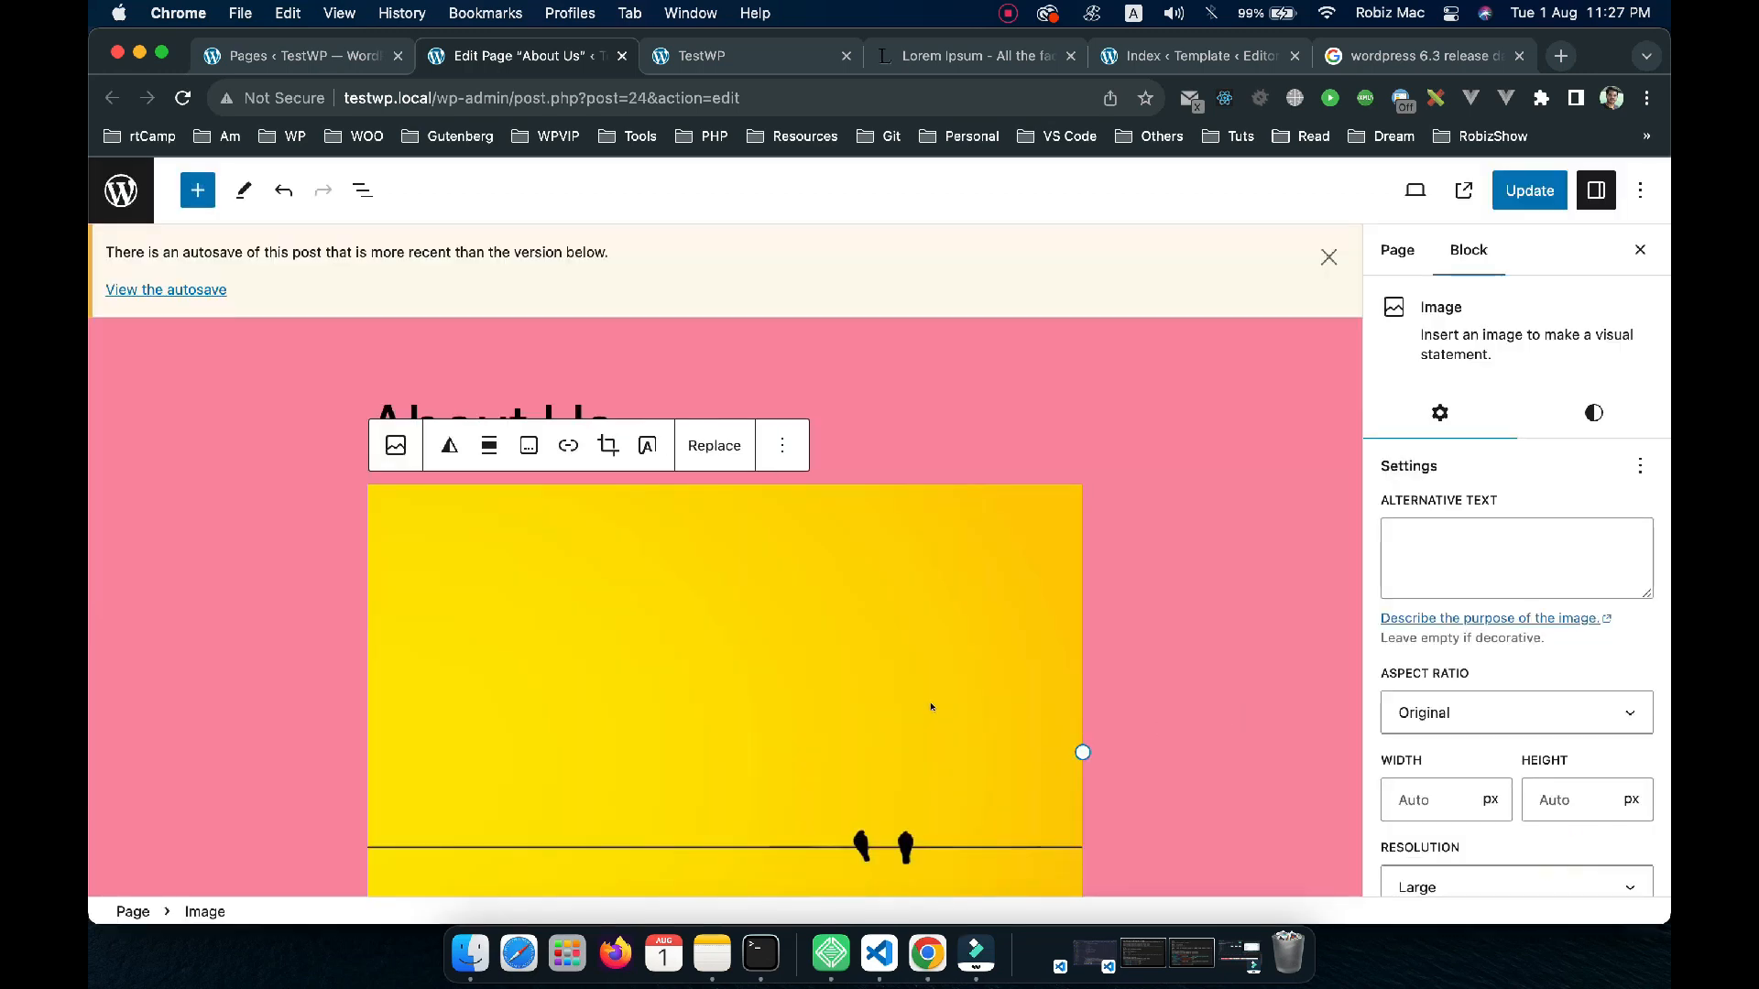
# Set the aspect ratio of the inserted image to Square - 1:1 and look over the cropped image
pyautogui.click(841, 513)
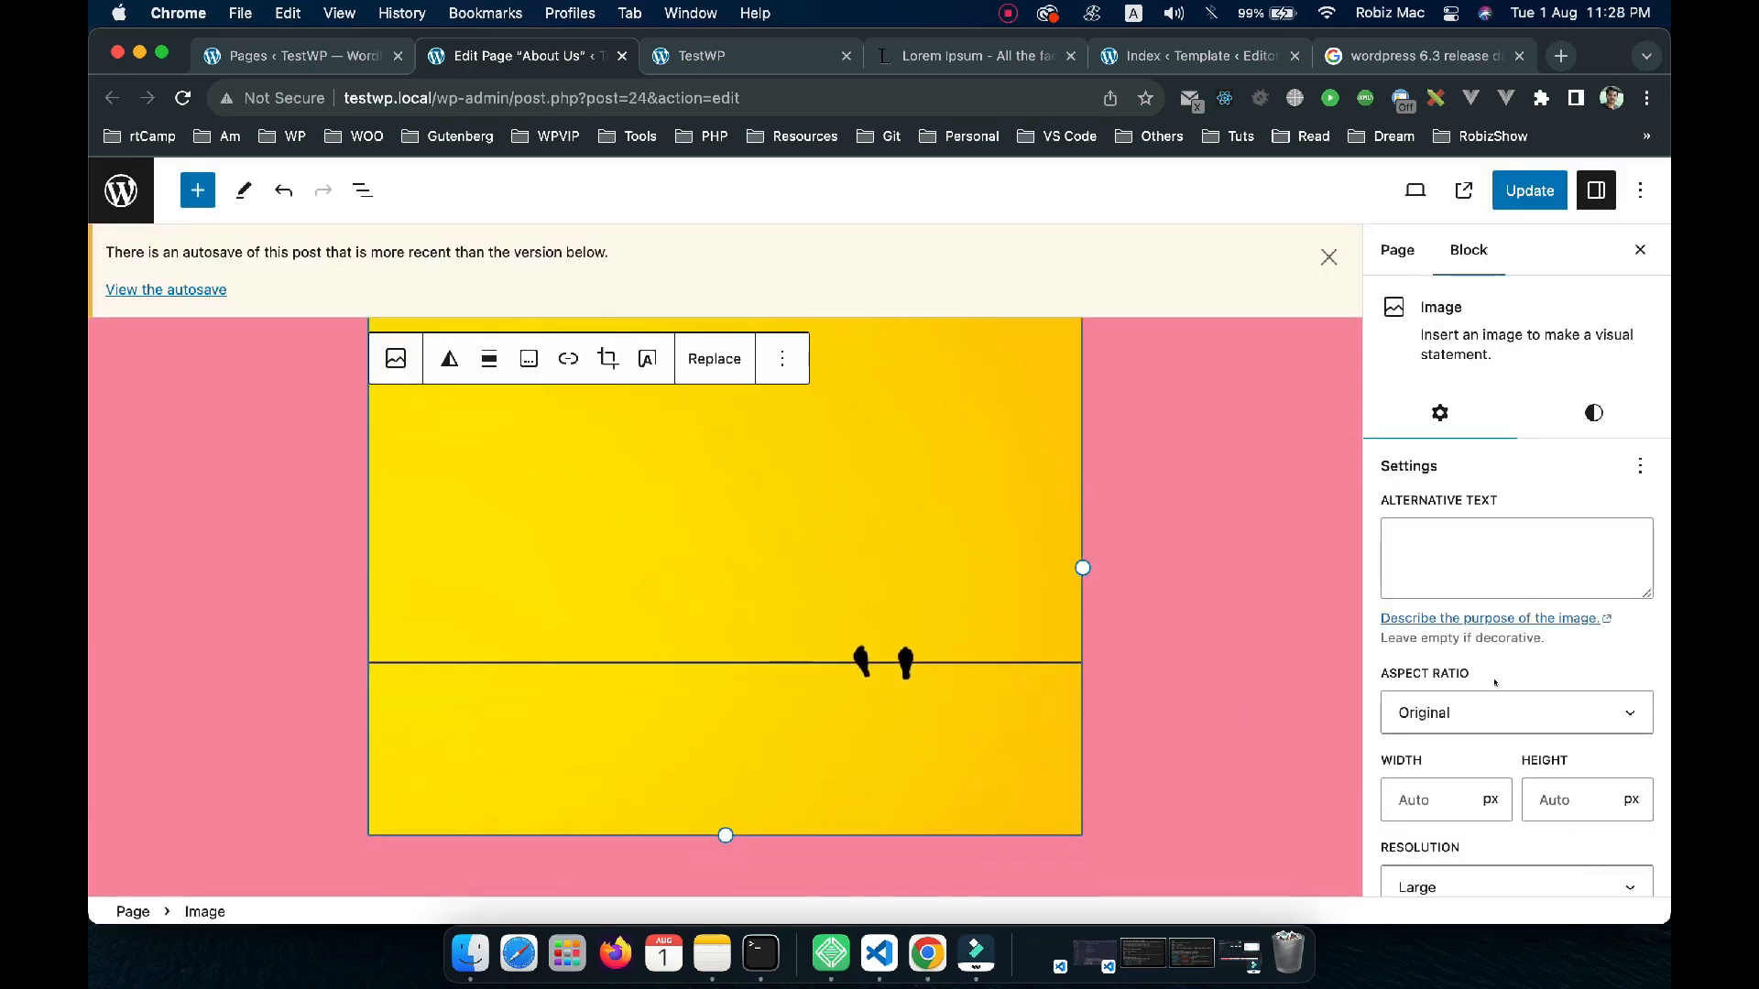
pyautogui.scroll(-3, 1495, 683)
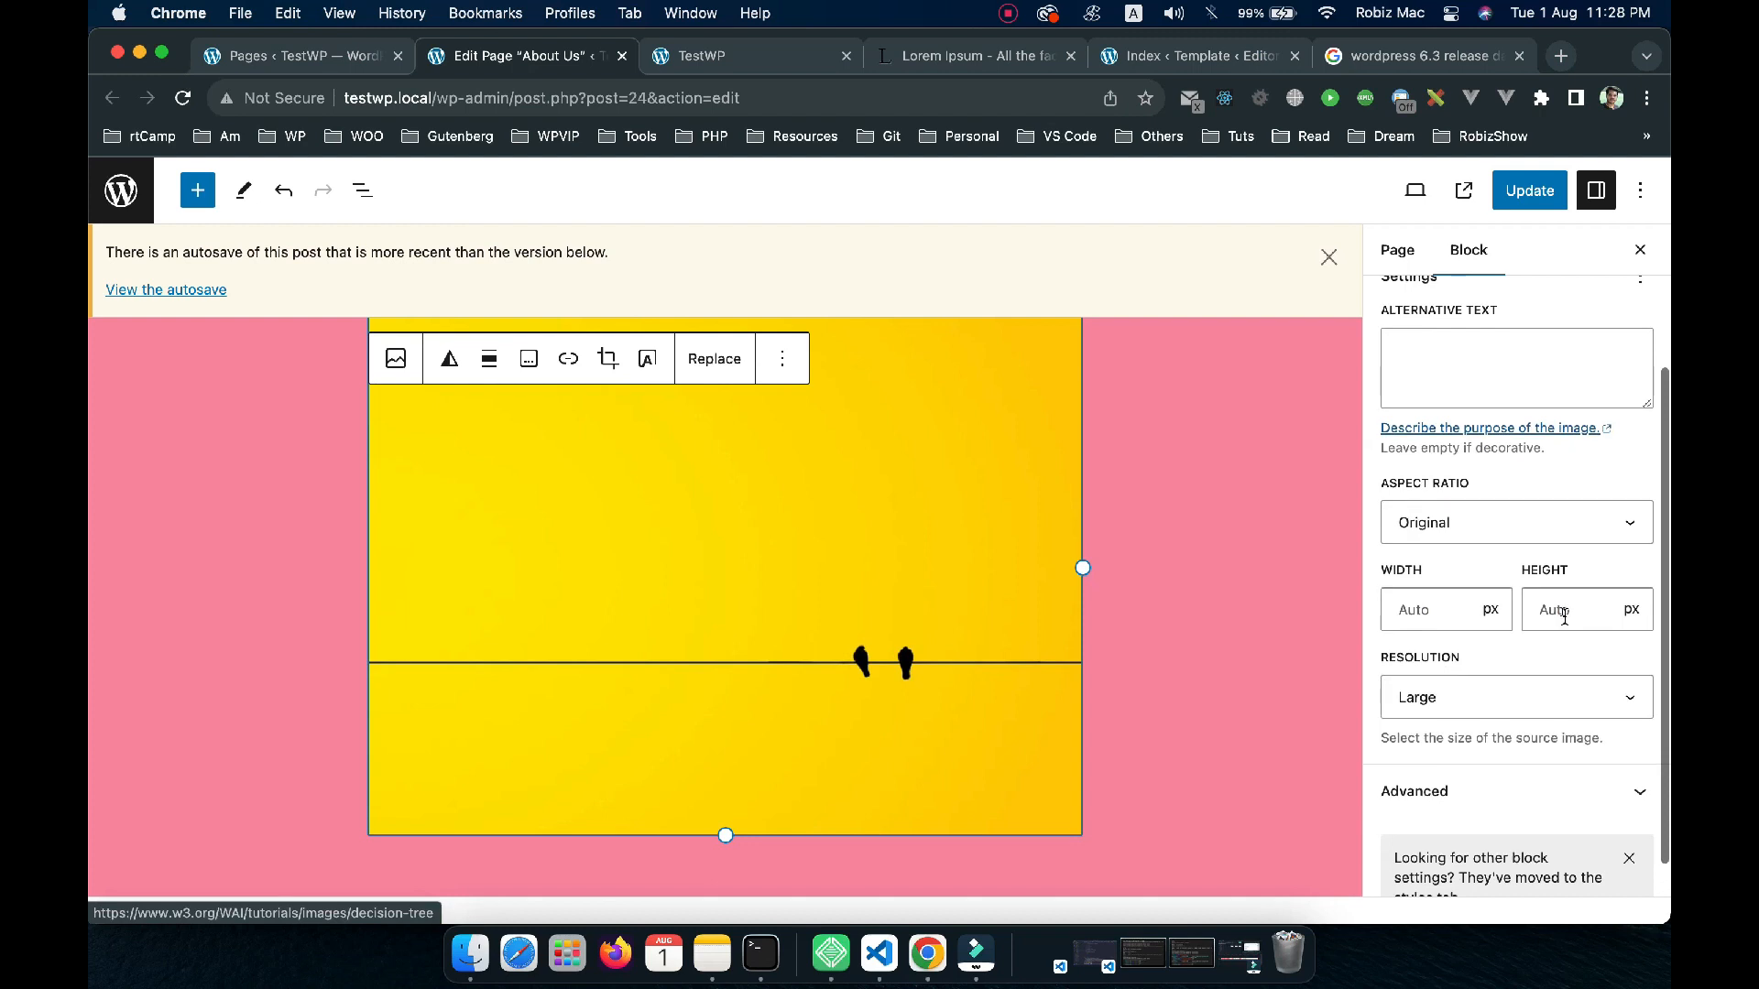
pyautogui.click(1527, 520)
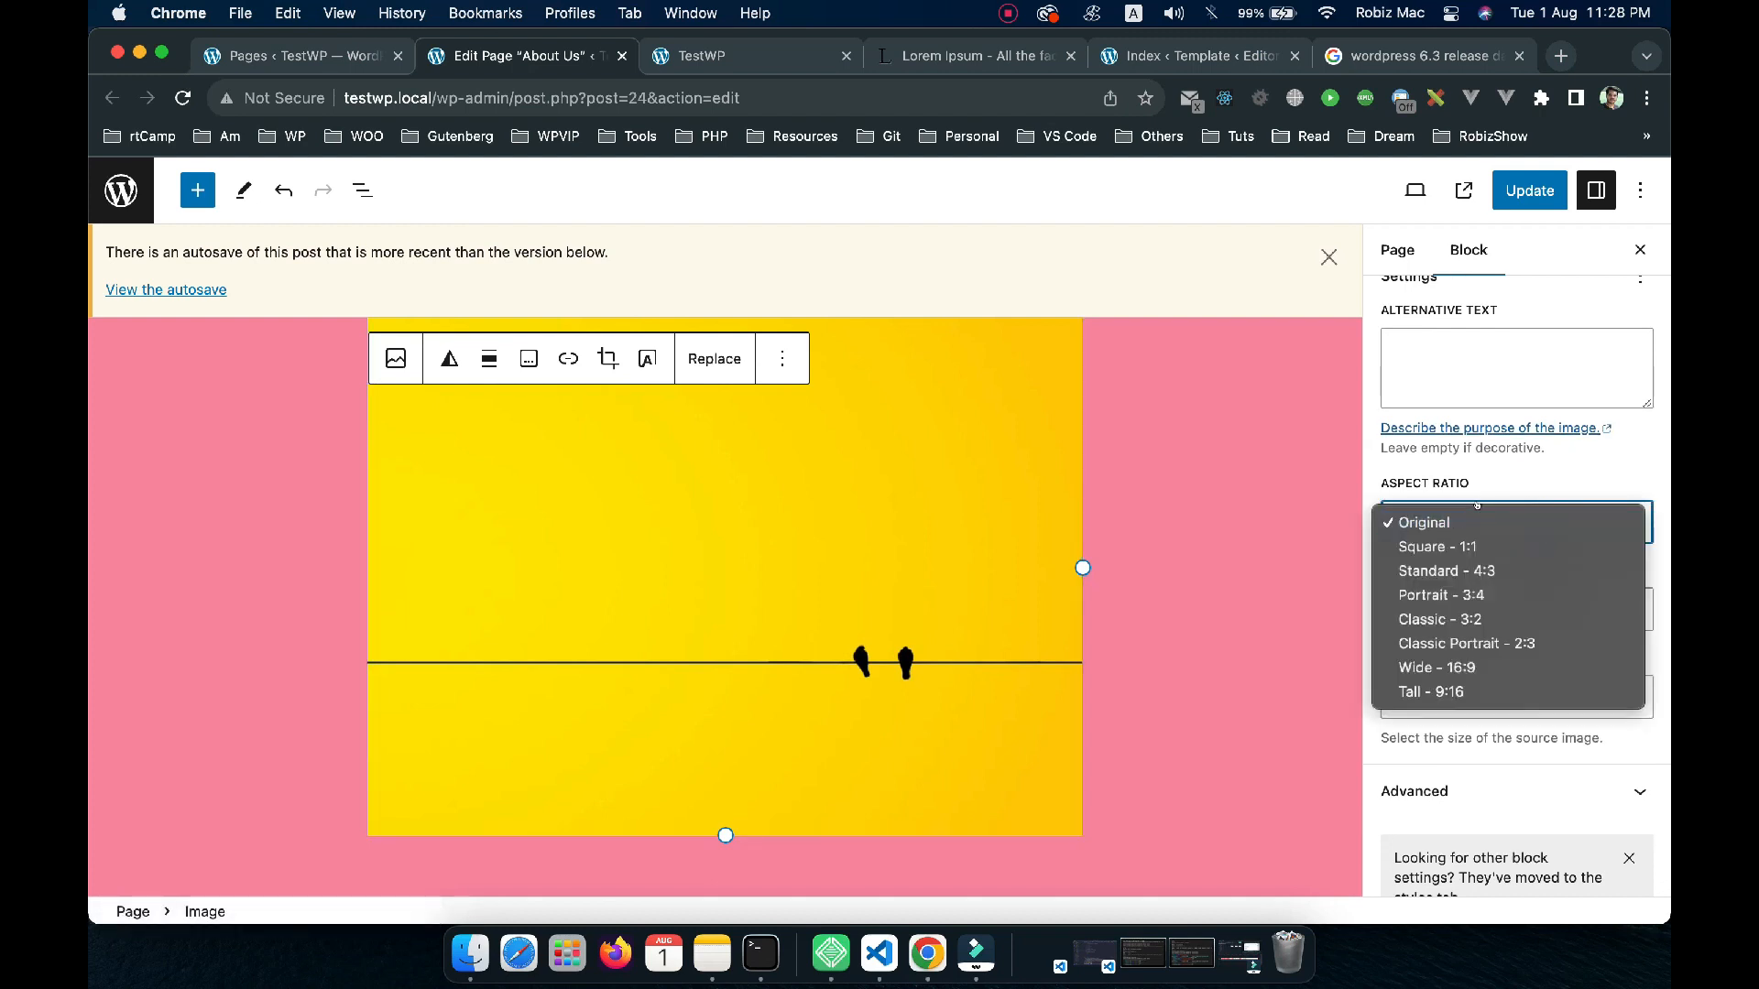
pyautogui.click(1436, 548)
pyautogui.scroll(-3, 885, 556)
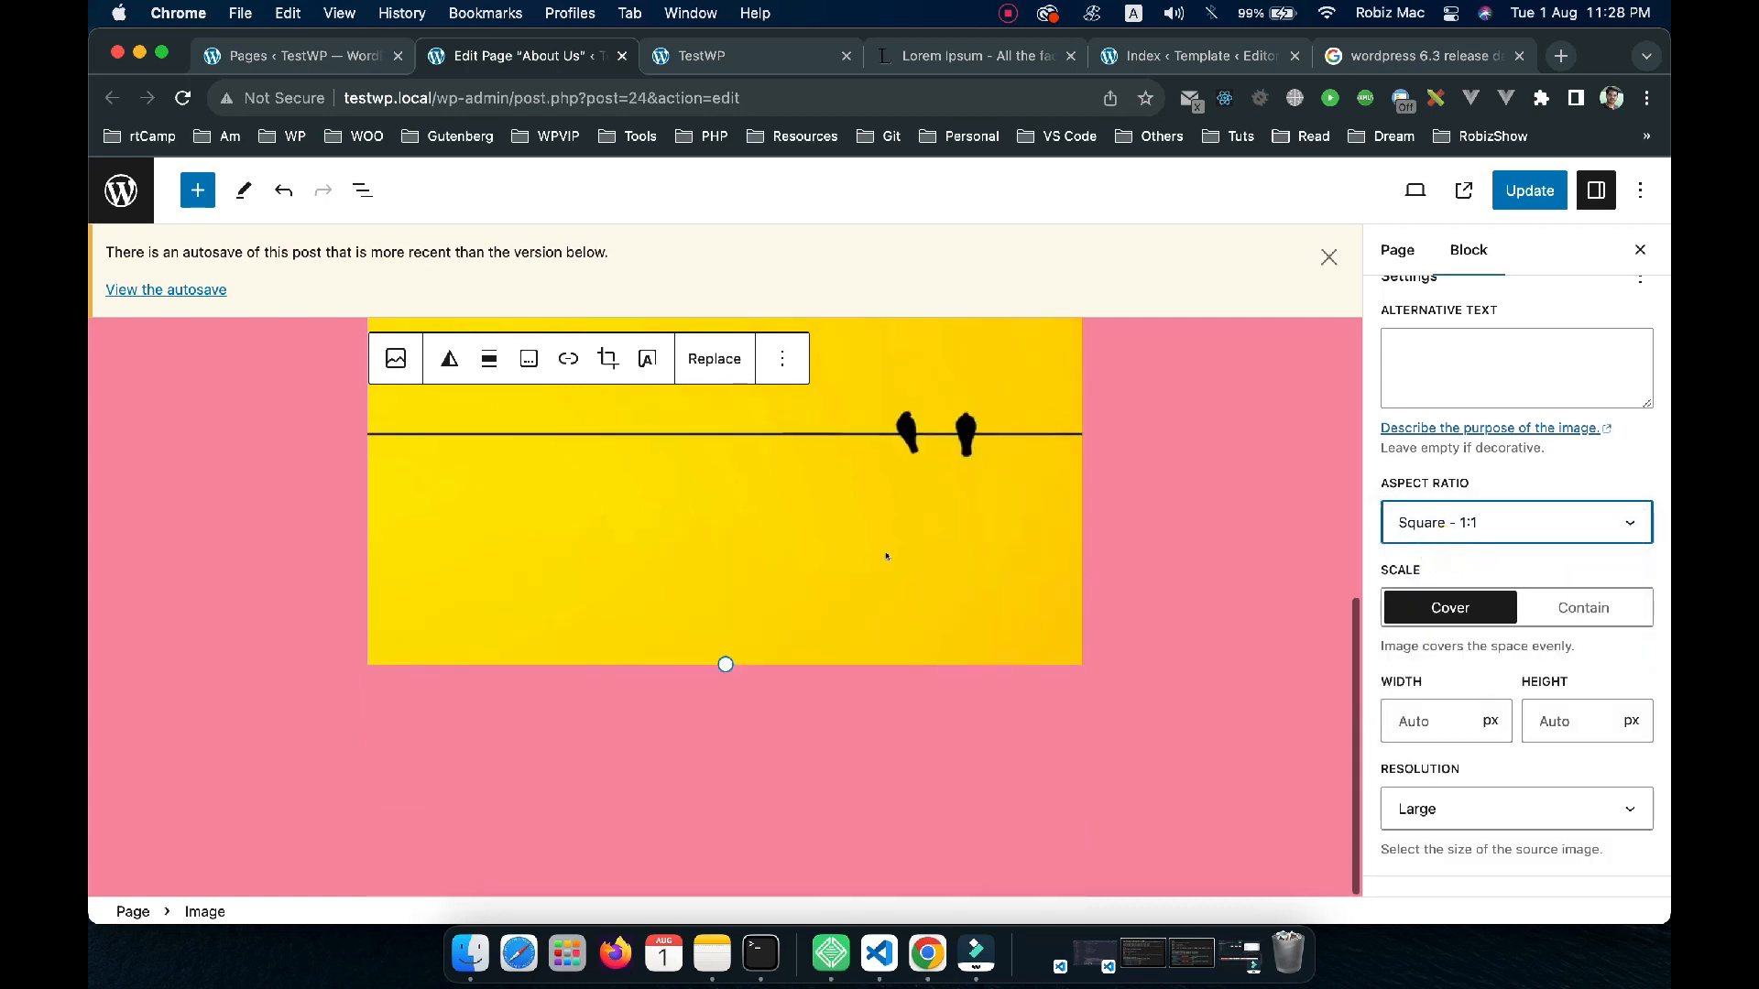
# Try the Standard - 4:3 aspect ratio on the image and change it to Portrait - 3:4
pyautogui.click(1509, 524)
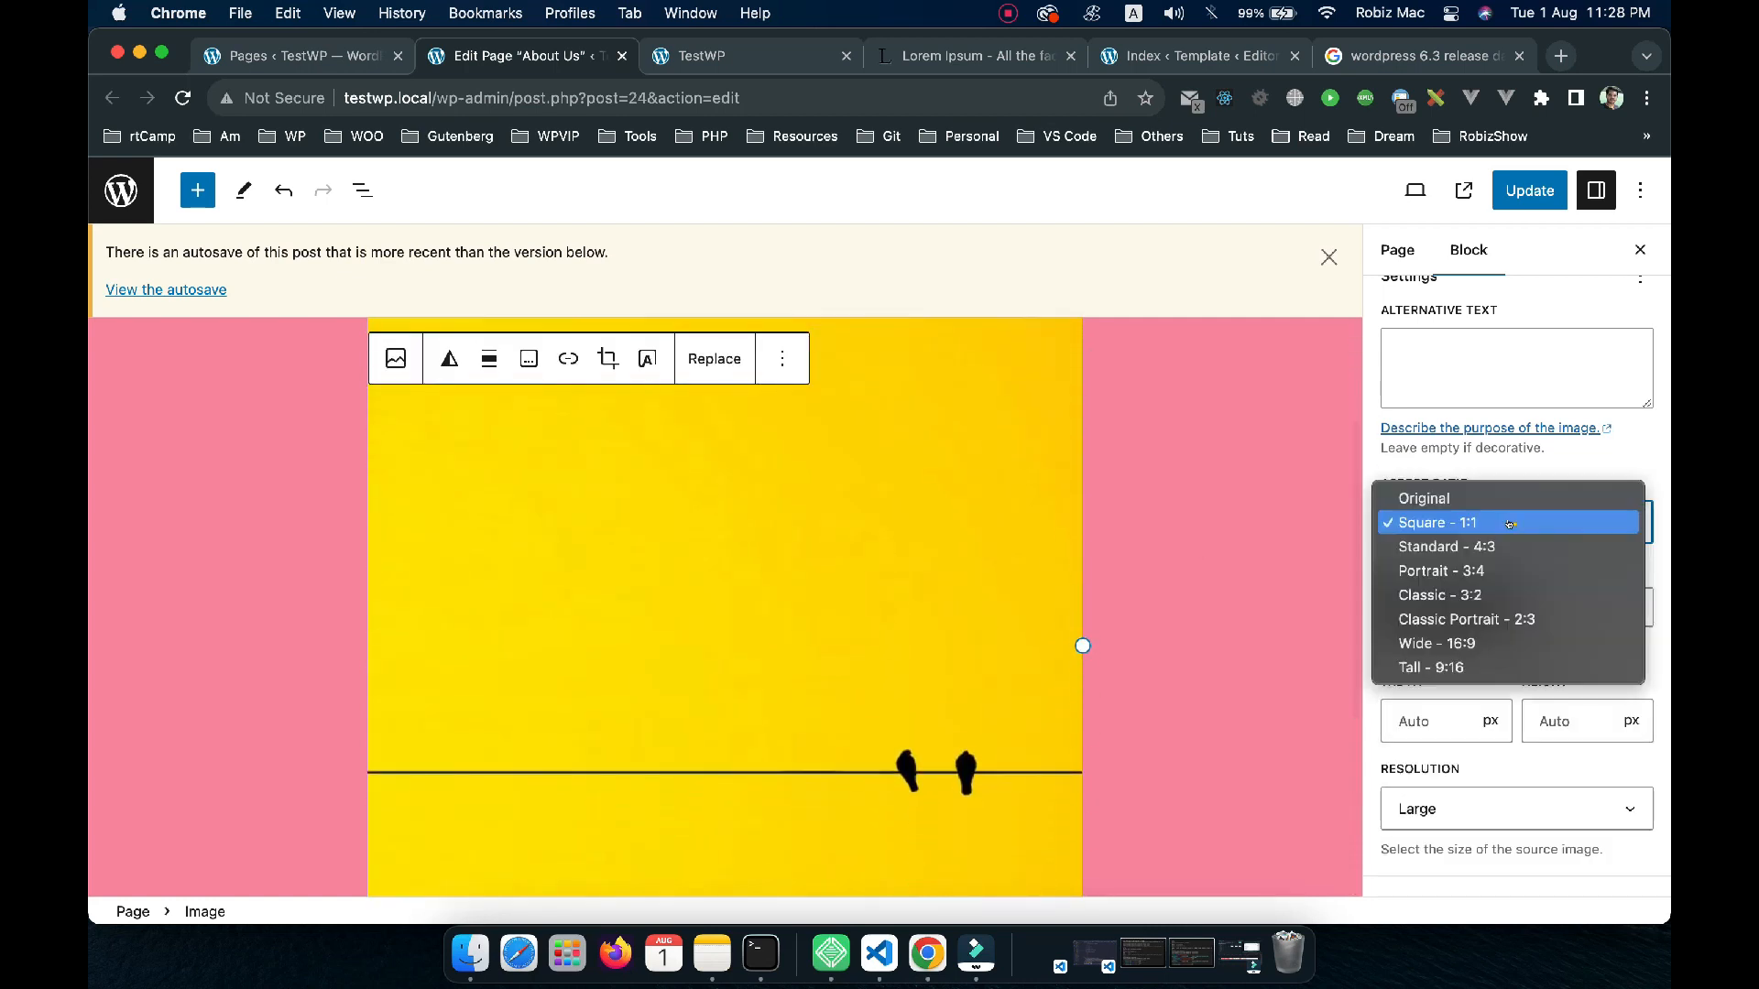
pyautogui.click(1474, 547)
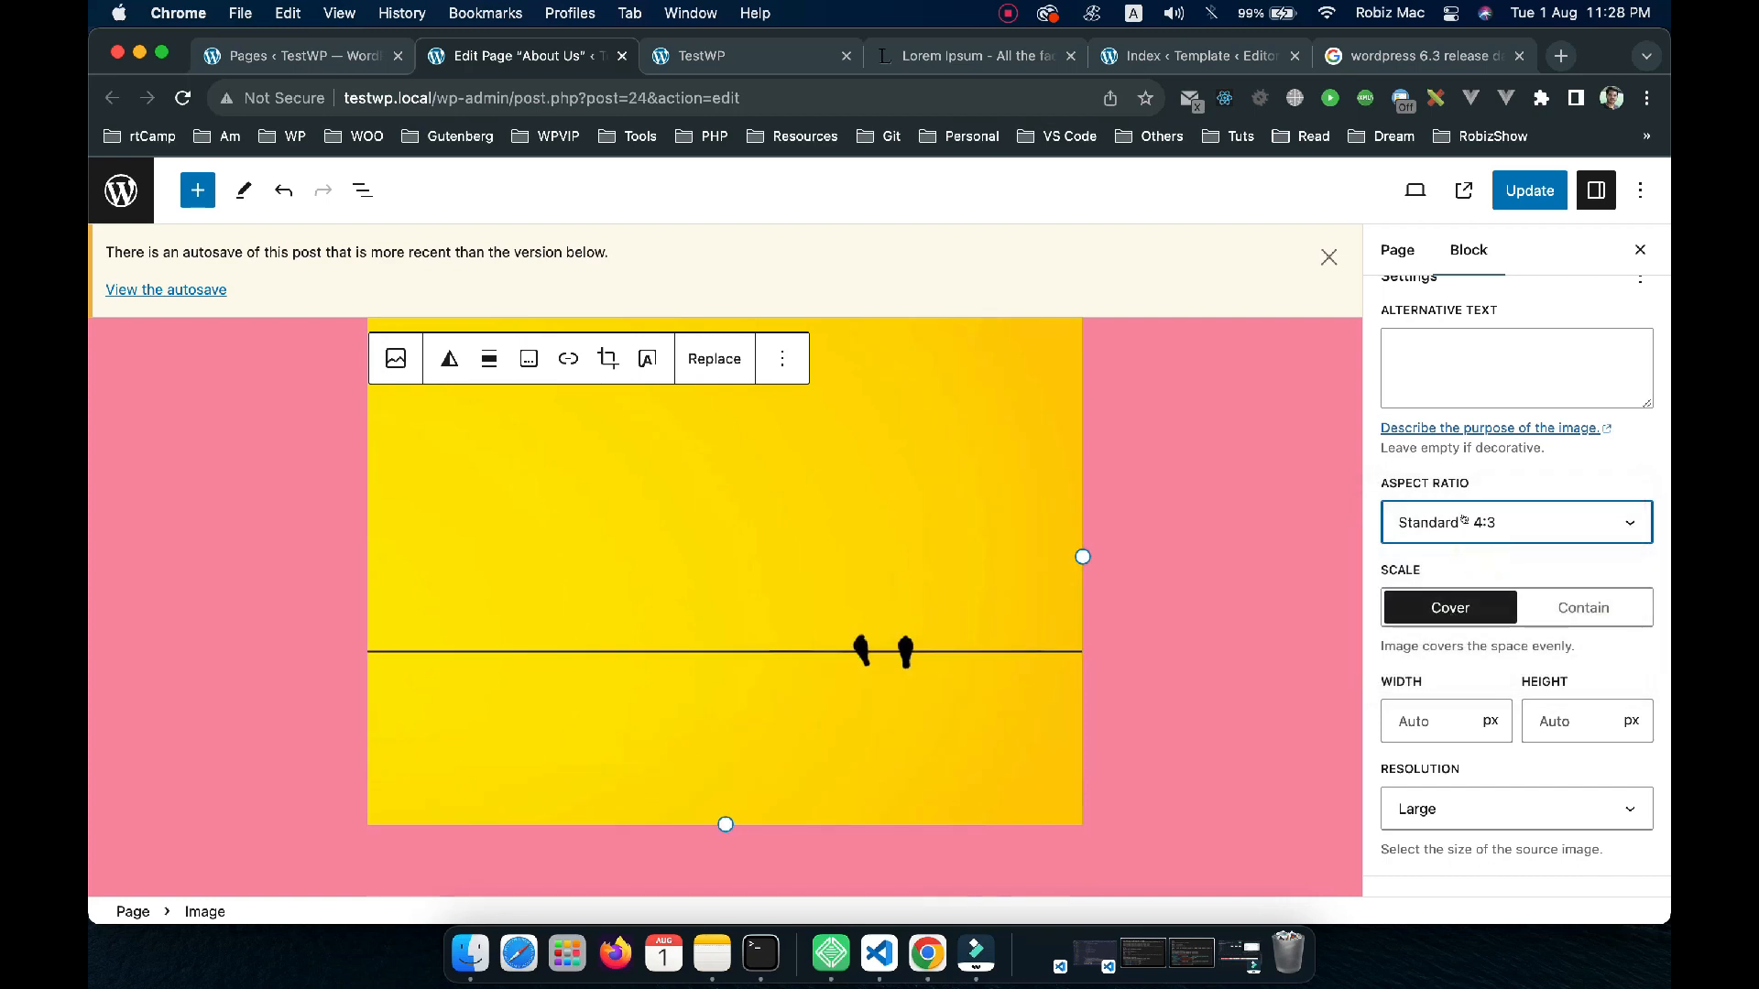
pyautogui.click(1466, 523)
pyautogui.click(1464, 542)
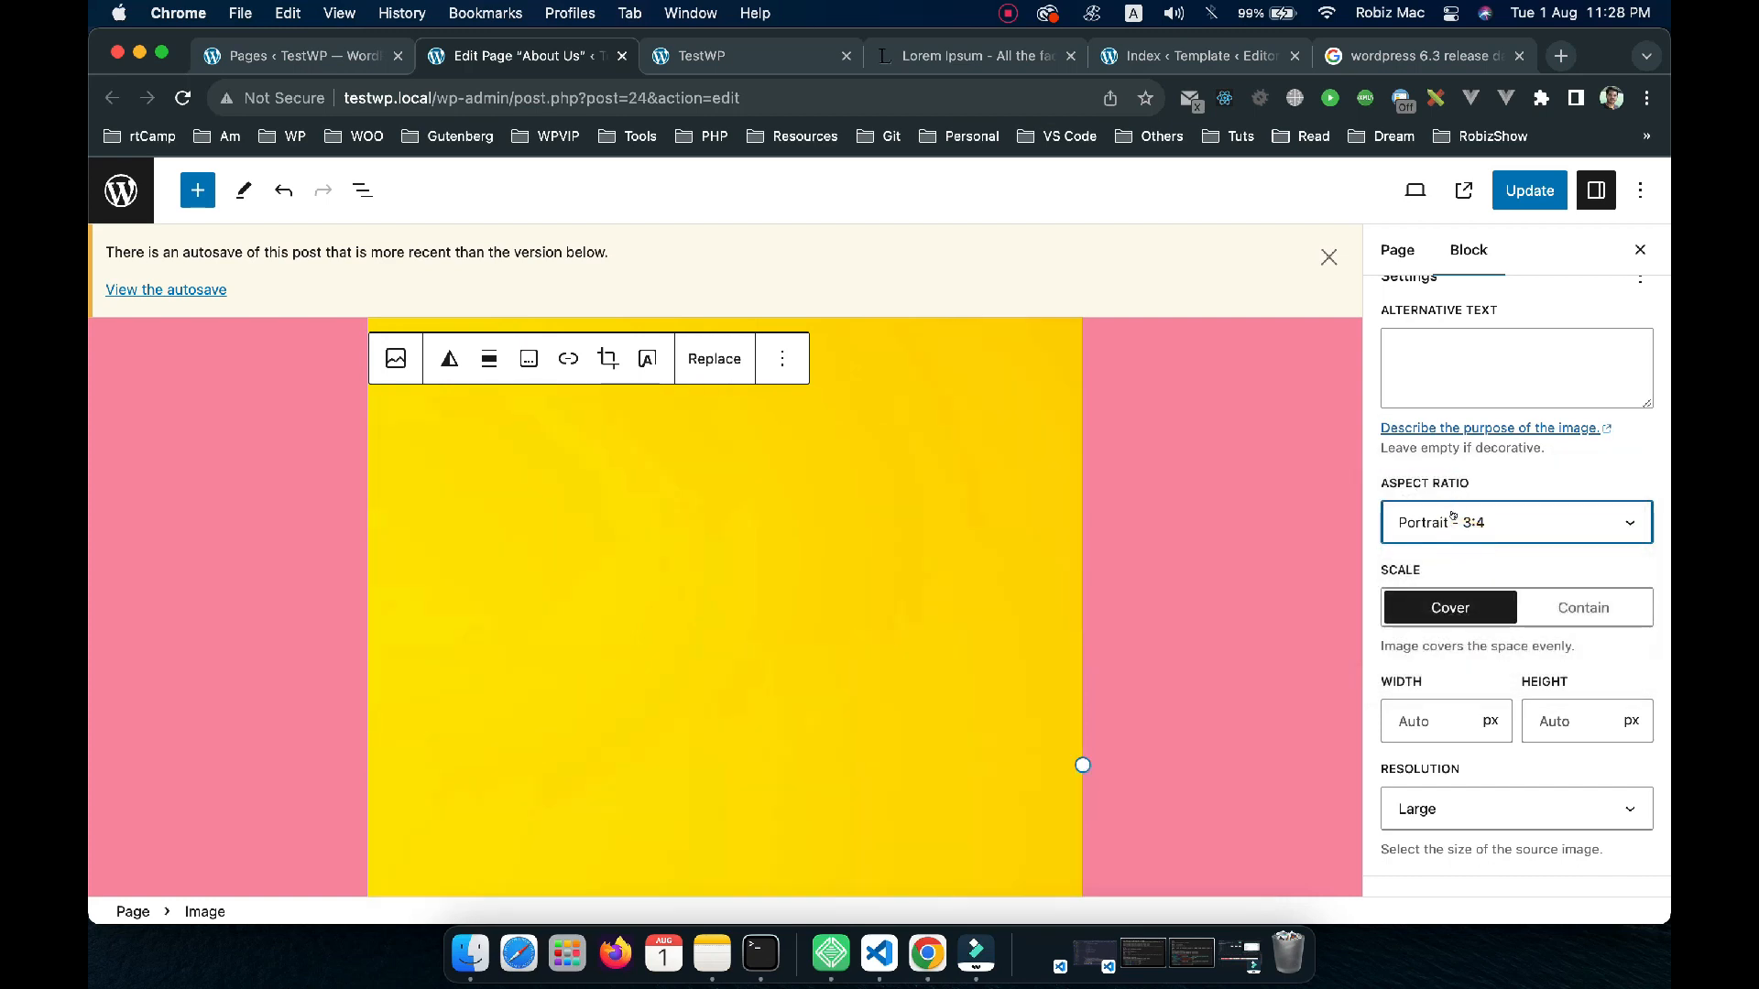
# Set the image's aspect ratio to Wide - 16:9 and look over the cropped picture
pyautogui.click(1458, 517)
pyautogui.click(1469, 595)
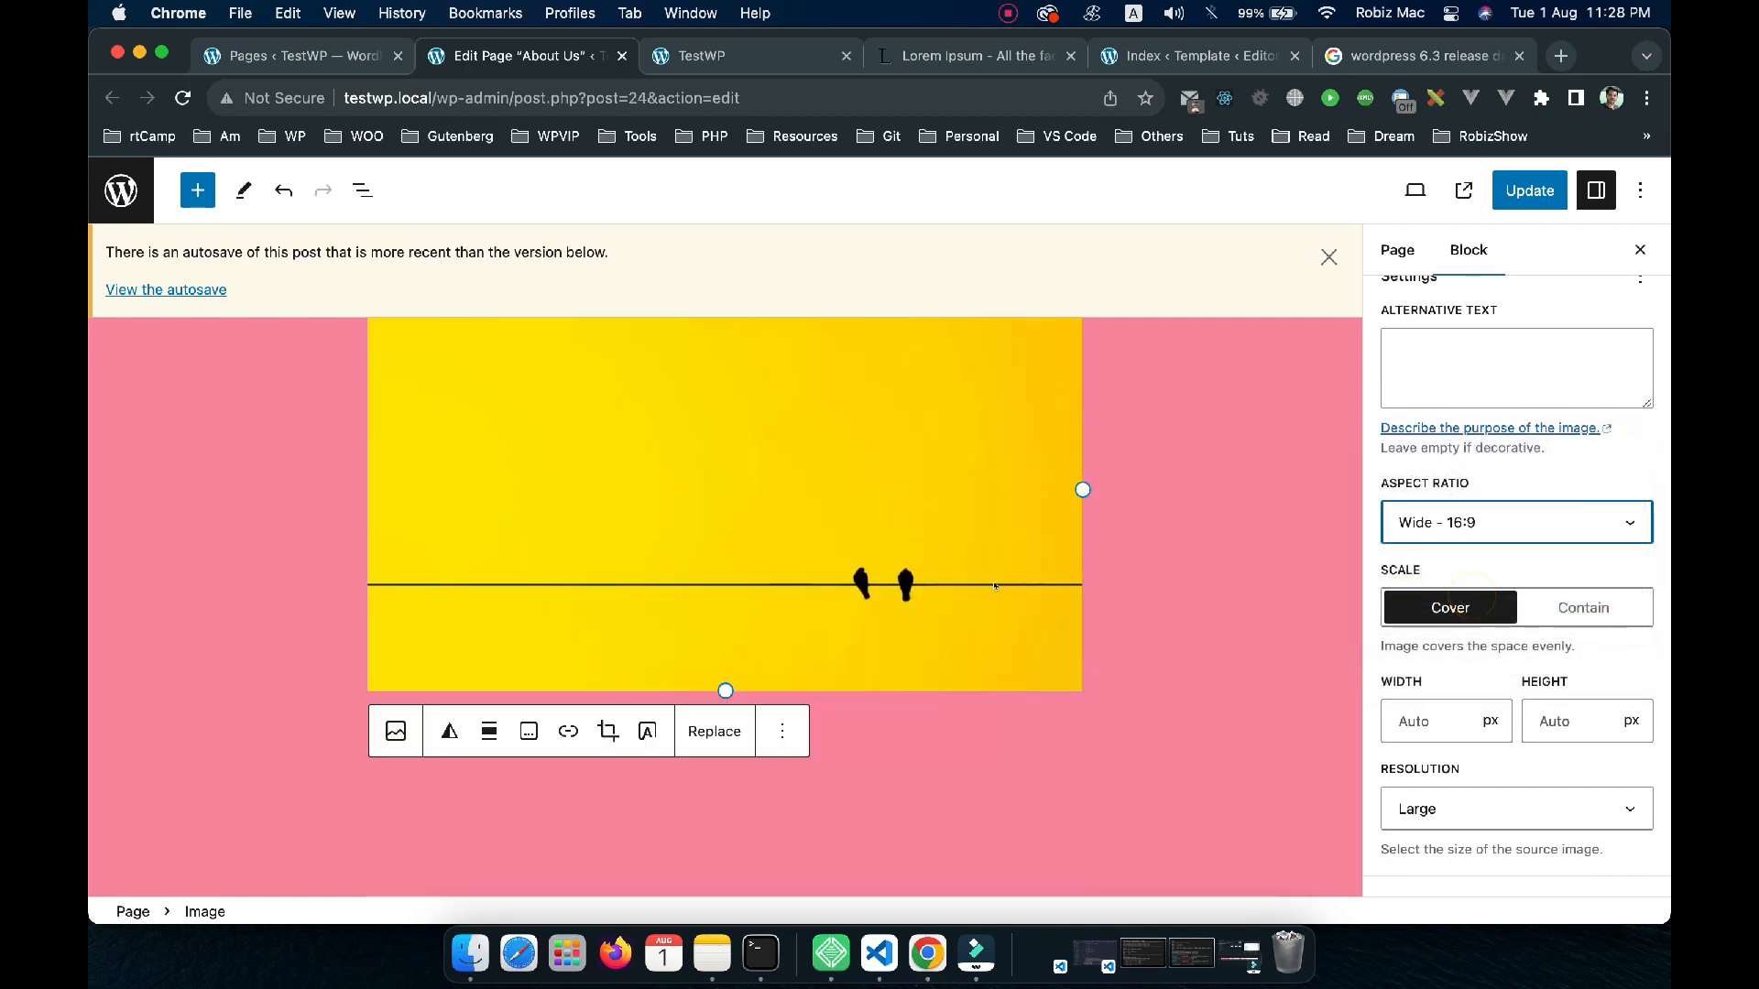
pyautogui.scroll(2, 868, 578)
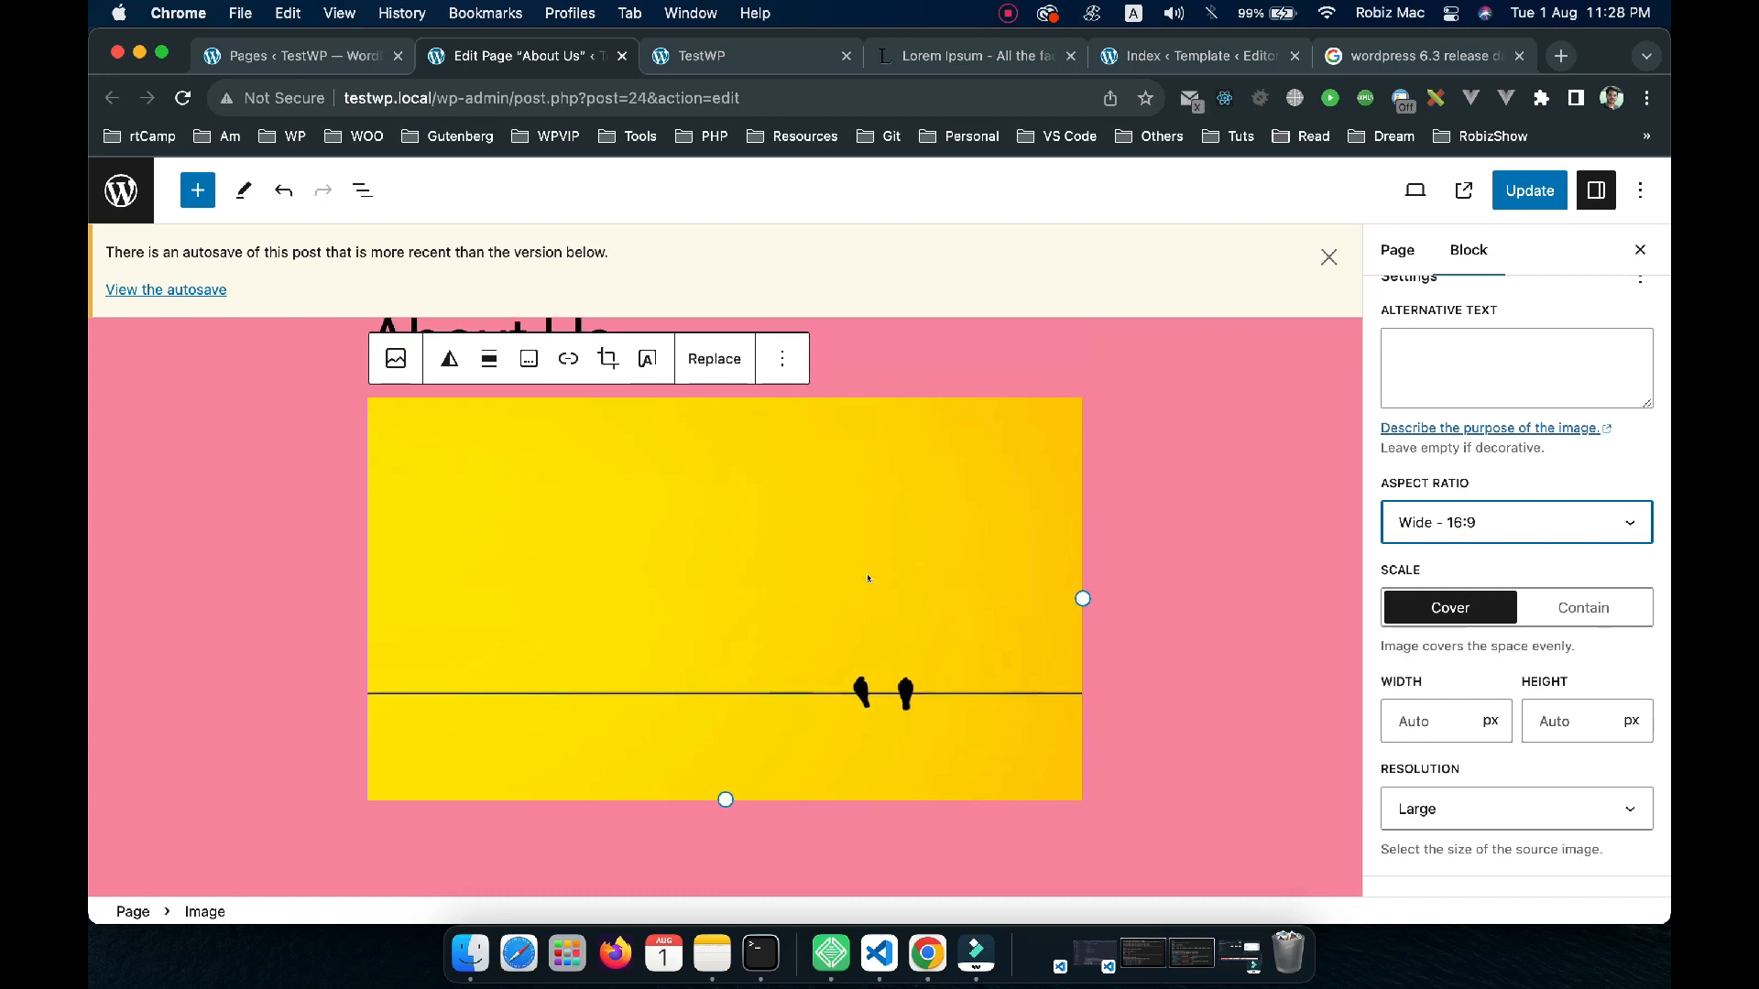
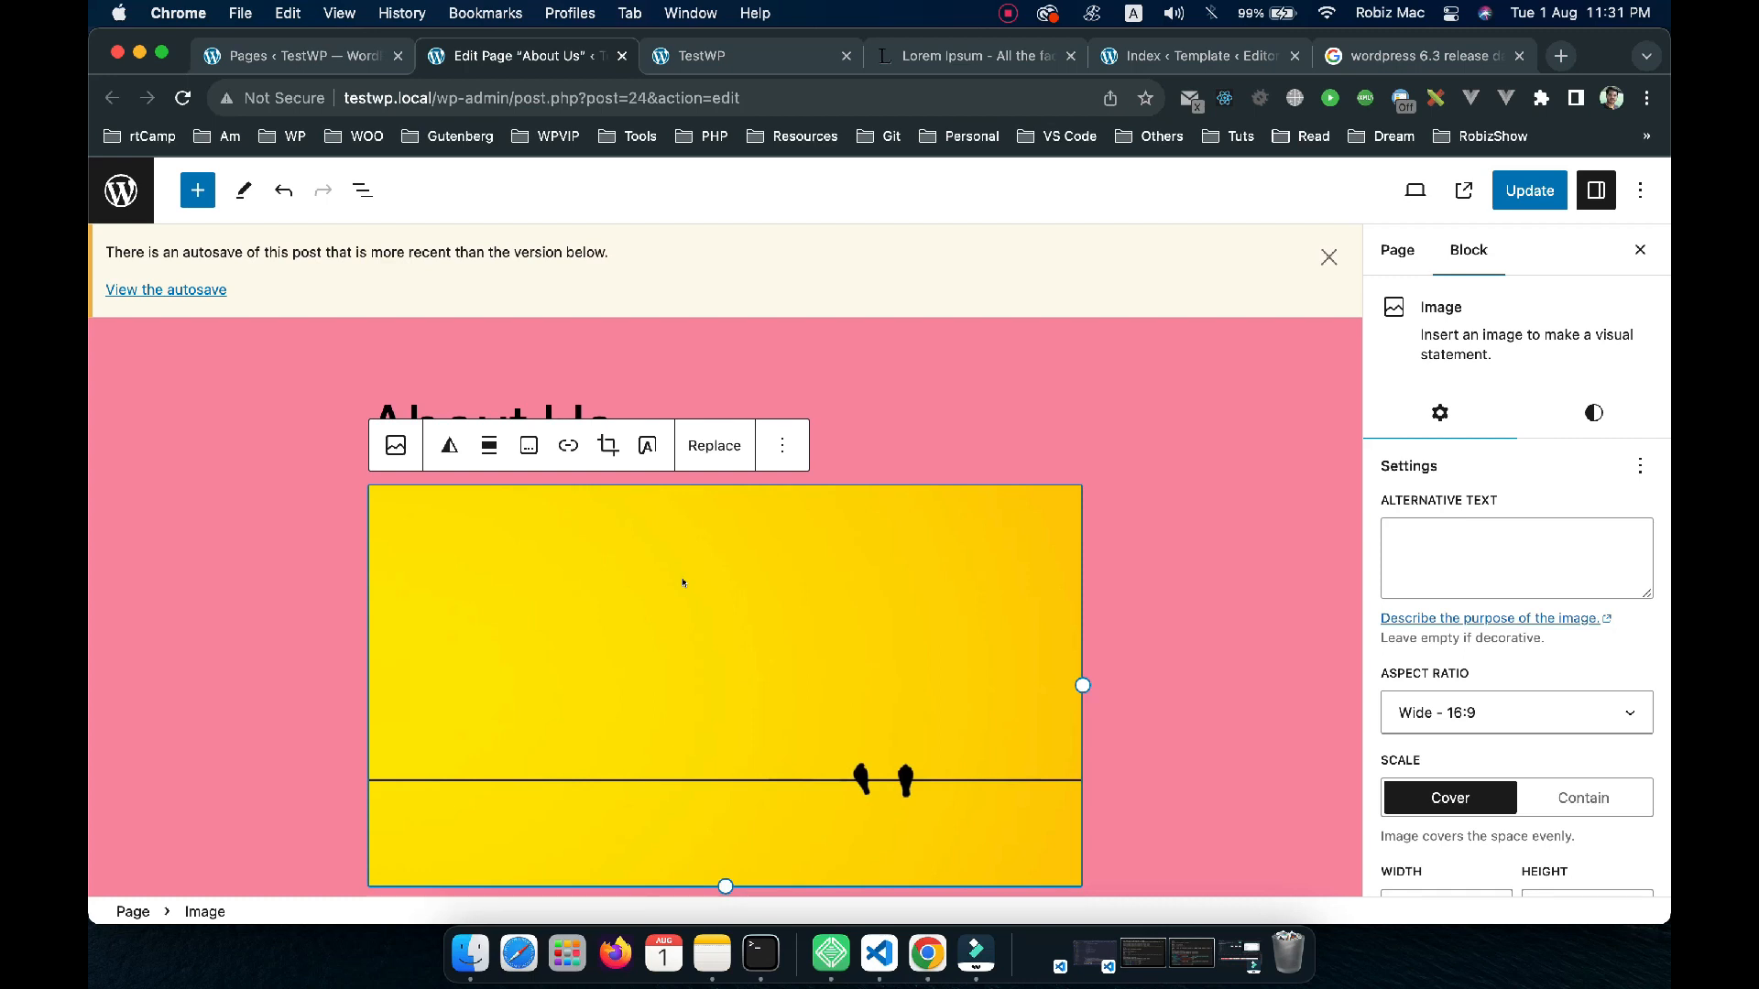
pyautogui.scroll(-1, 683, 583)
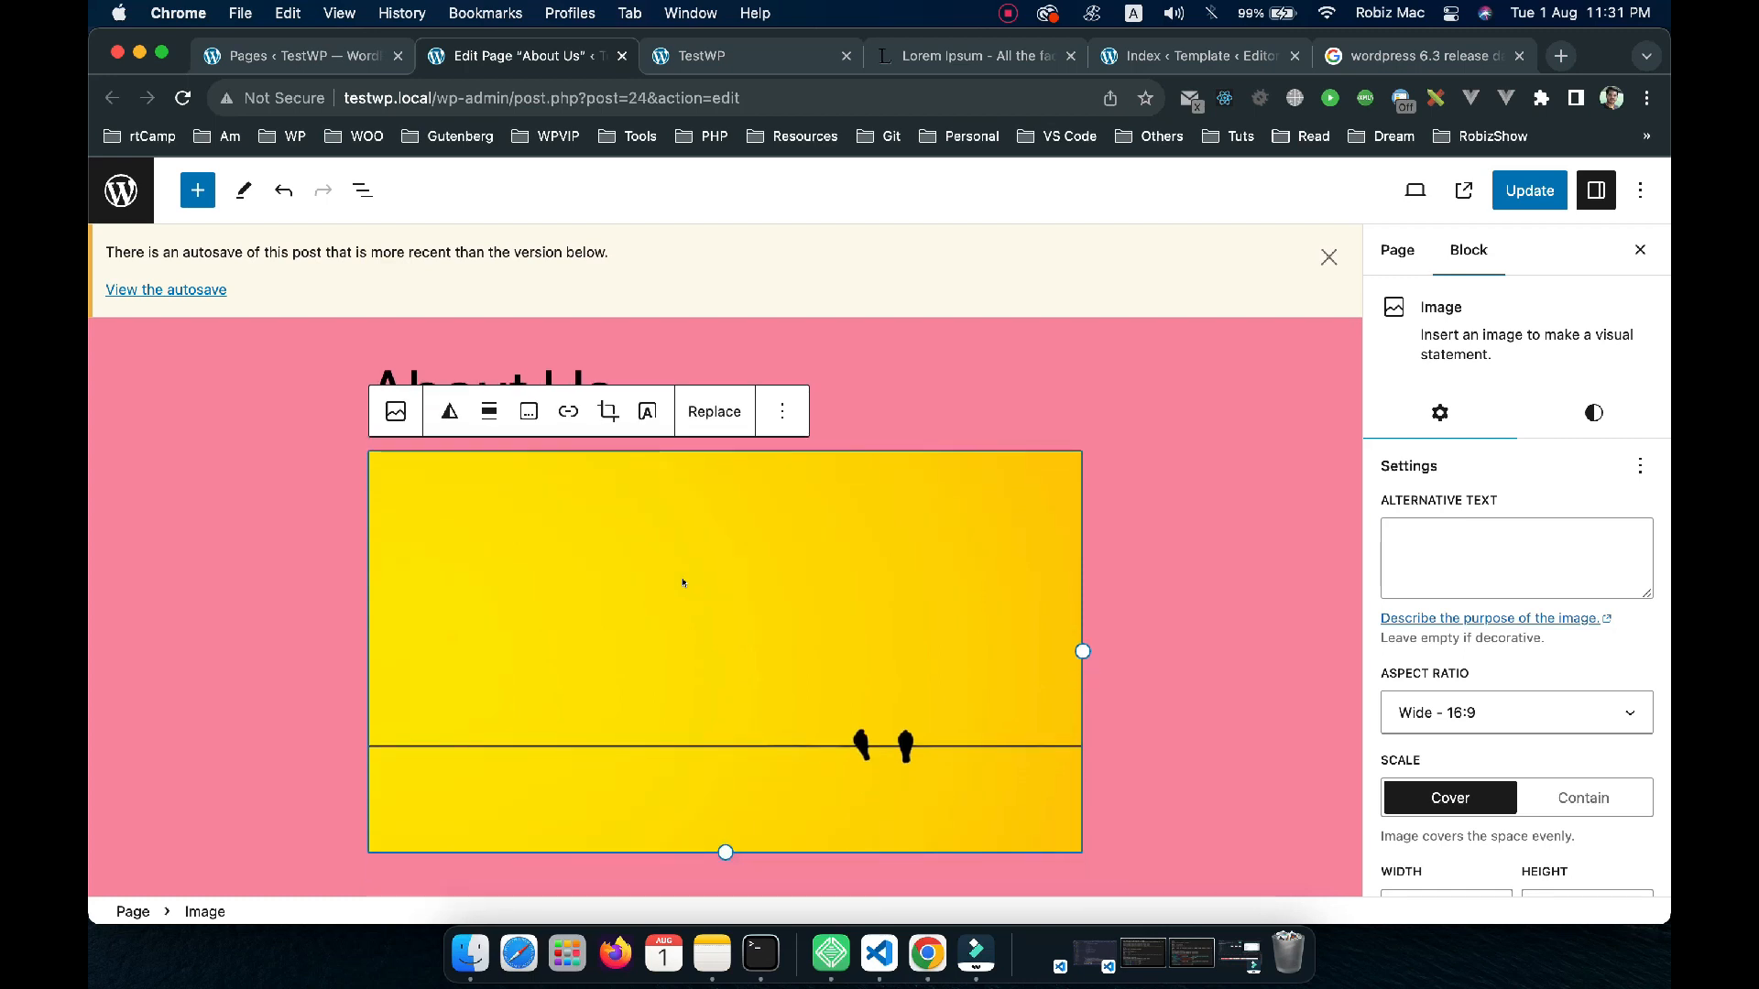
# Transform the two-birds image into a Cover block and look over the darkened overlay
pyautogui.click(396, 412)
pyautogui.click(471, 551)
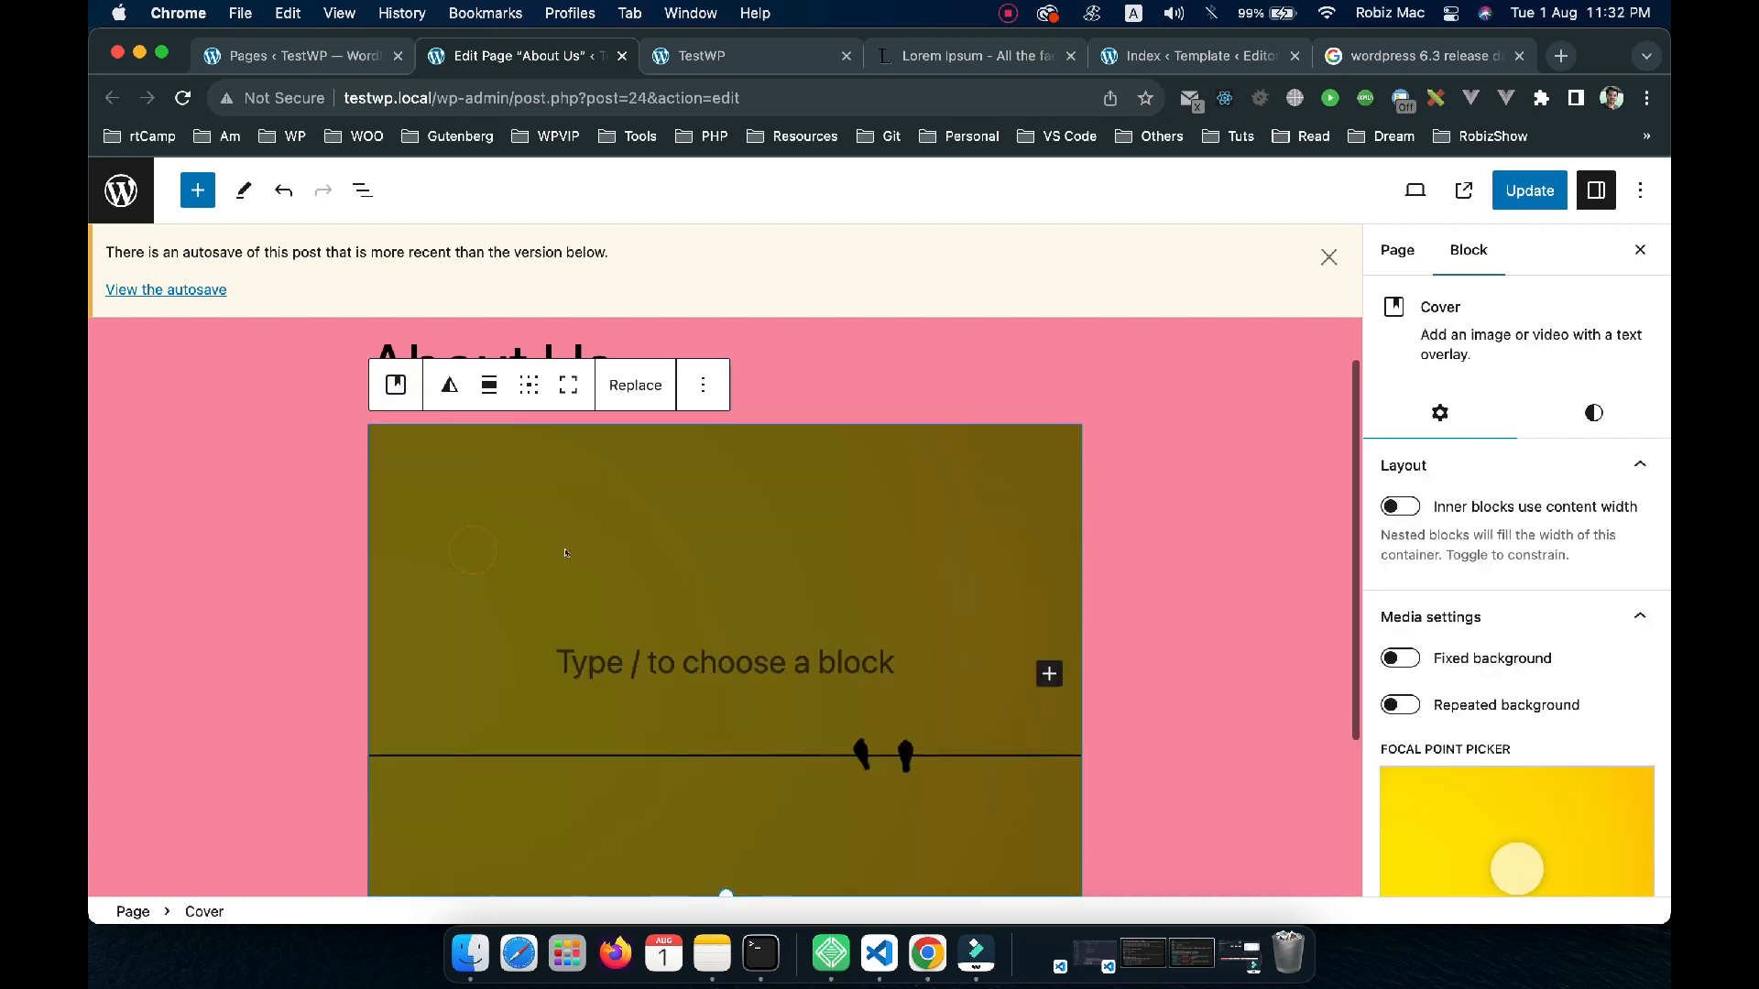
pyautogui.scroll(-3, 568, 552)
pyautogui.scroll(1, 680, 576)
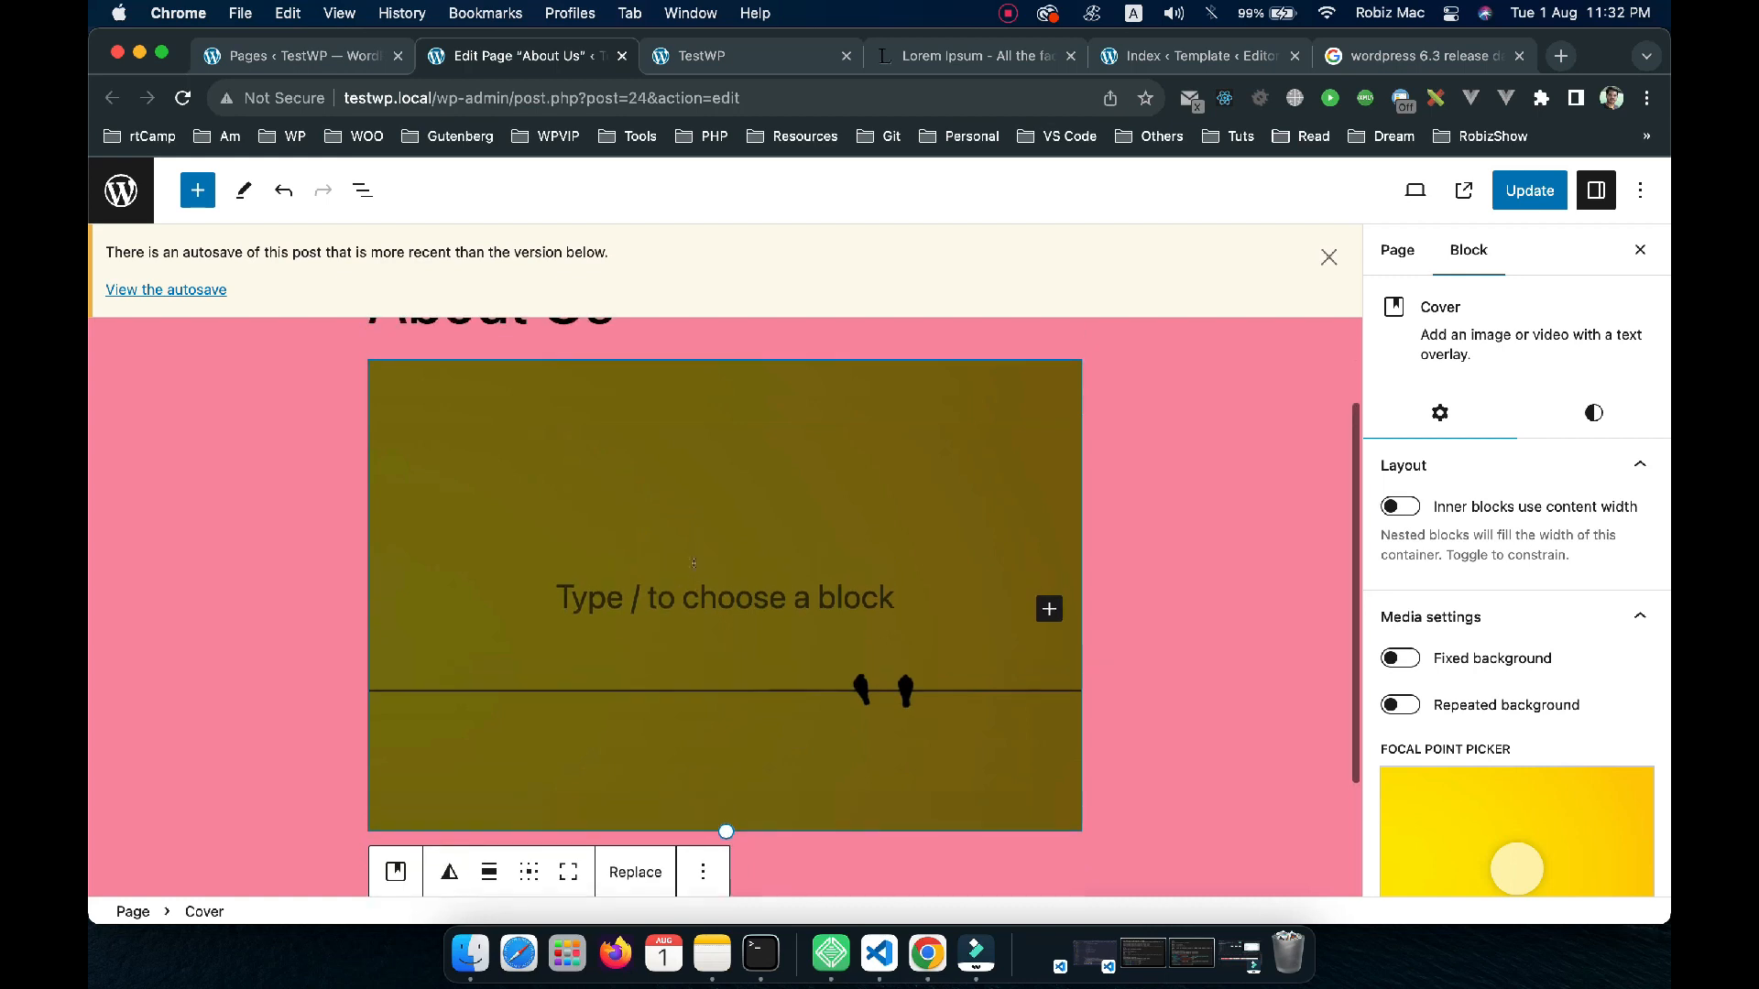
# Enter the placeholder text asdfsadfasdfasdfasdfasdfasfdasdfasdfasfd in the cover's empty paragraph
pyautogui.click(704, 604)
pyautogui.write('asdfsadf')
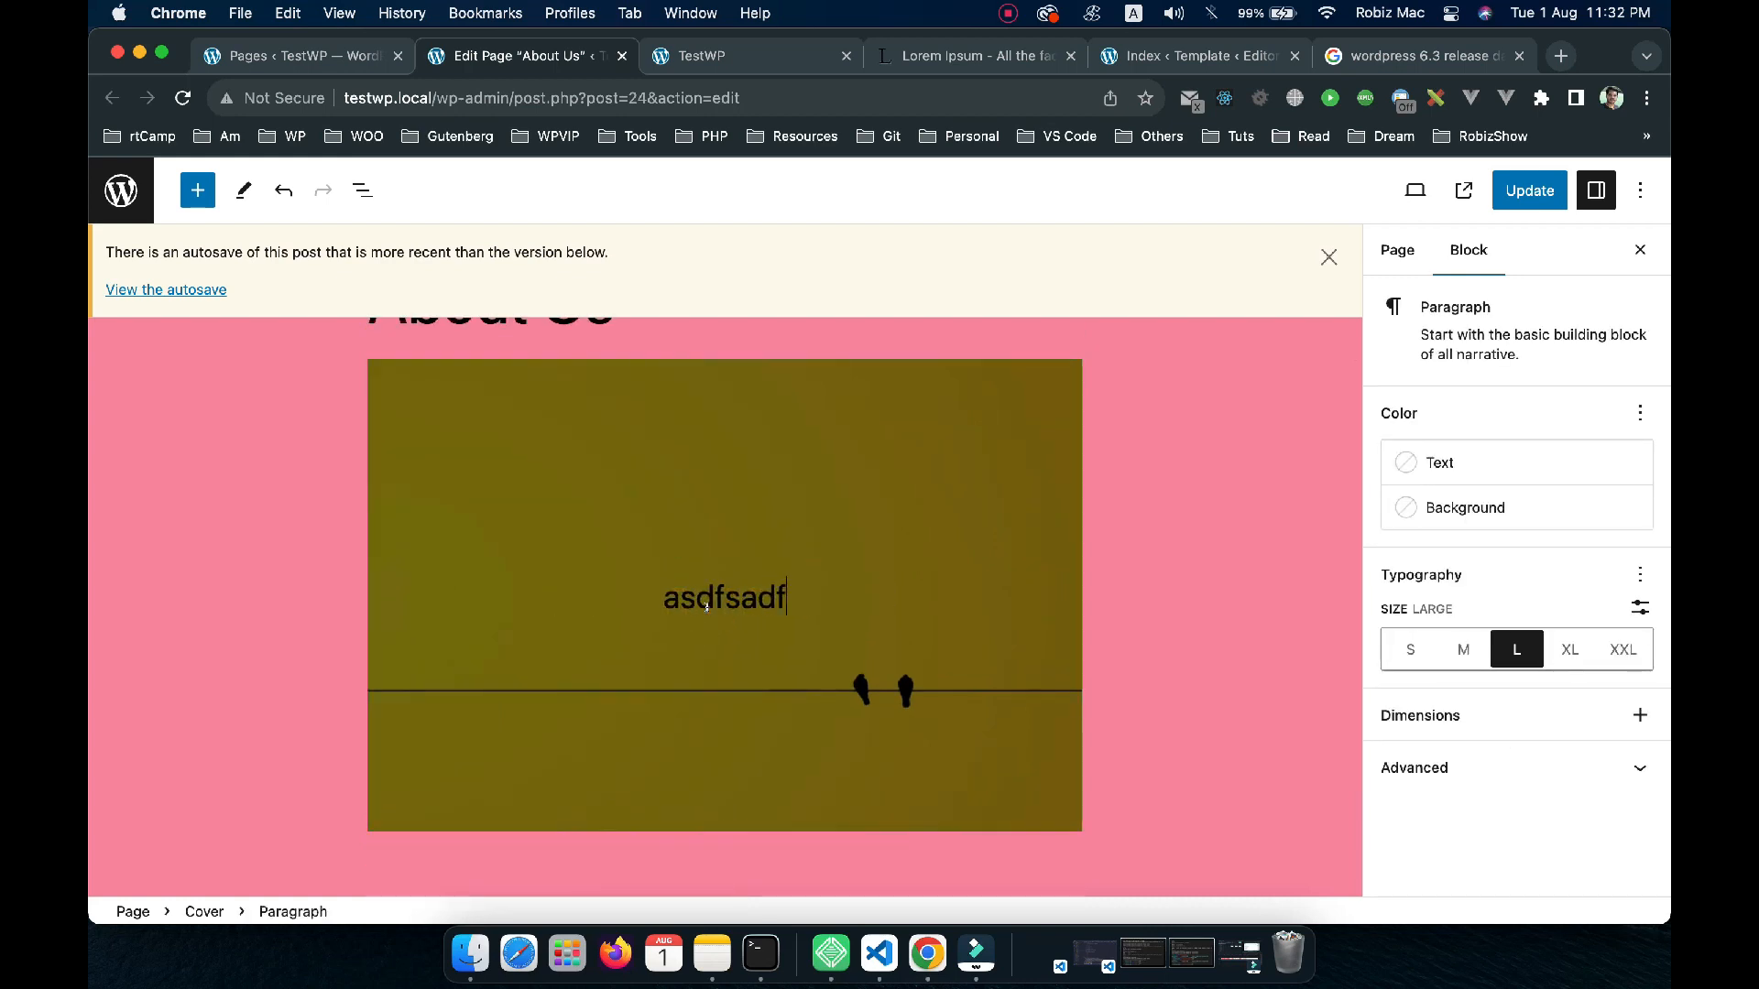
pyautogui.write('asdfasdfasdfasdfasfdasdfasdfasfd')
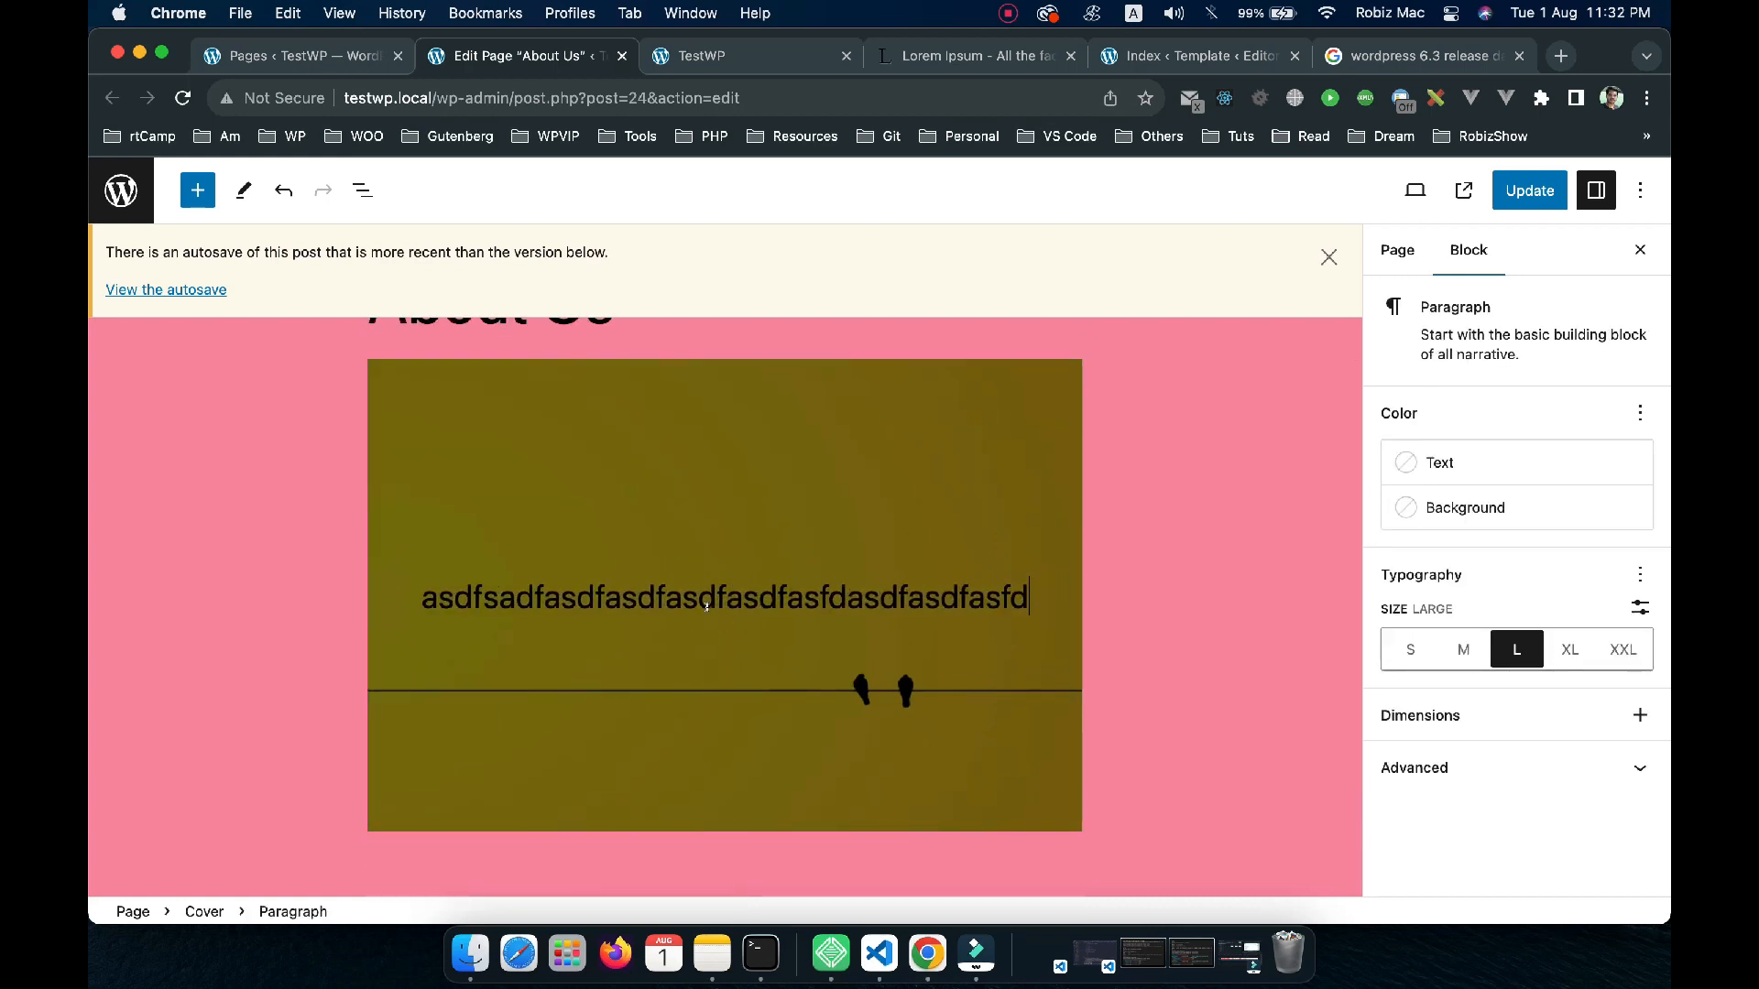
# Make the Cover block's inner blocks use content width and set the wide width to 1200 px
pyautogui.click(553, 399)
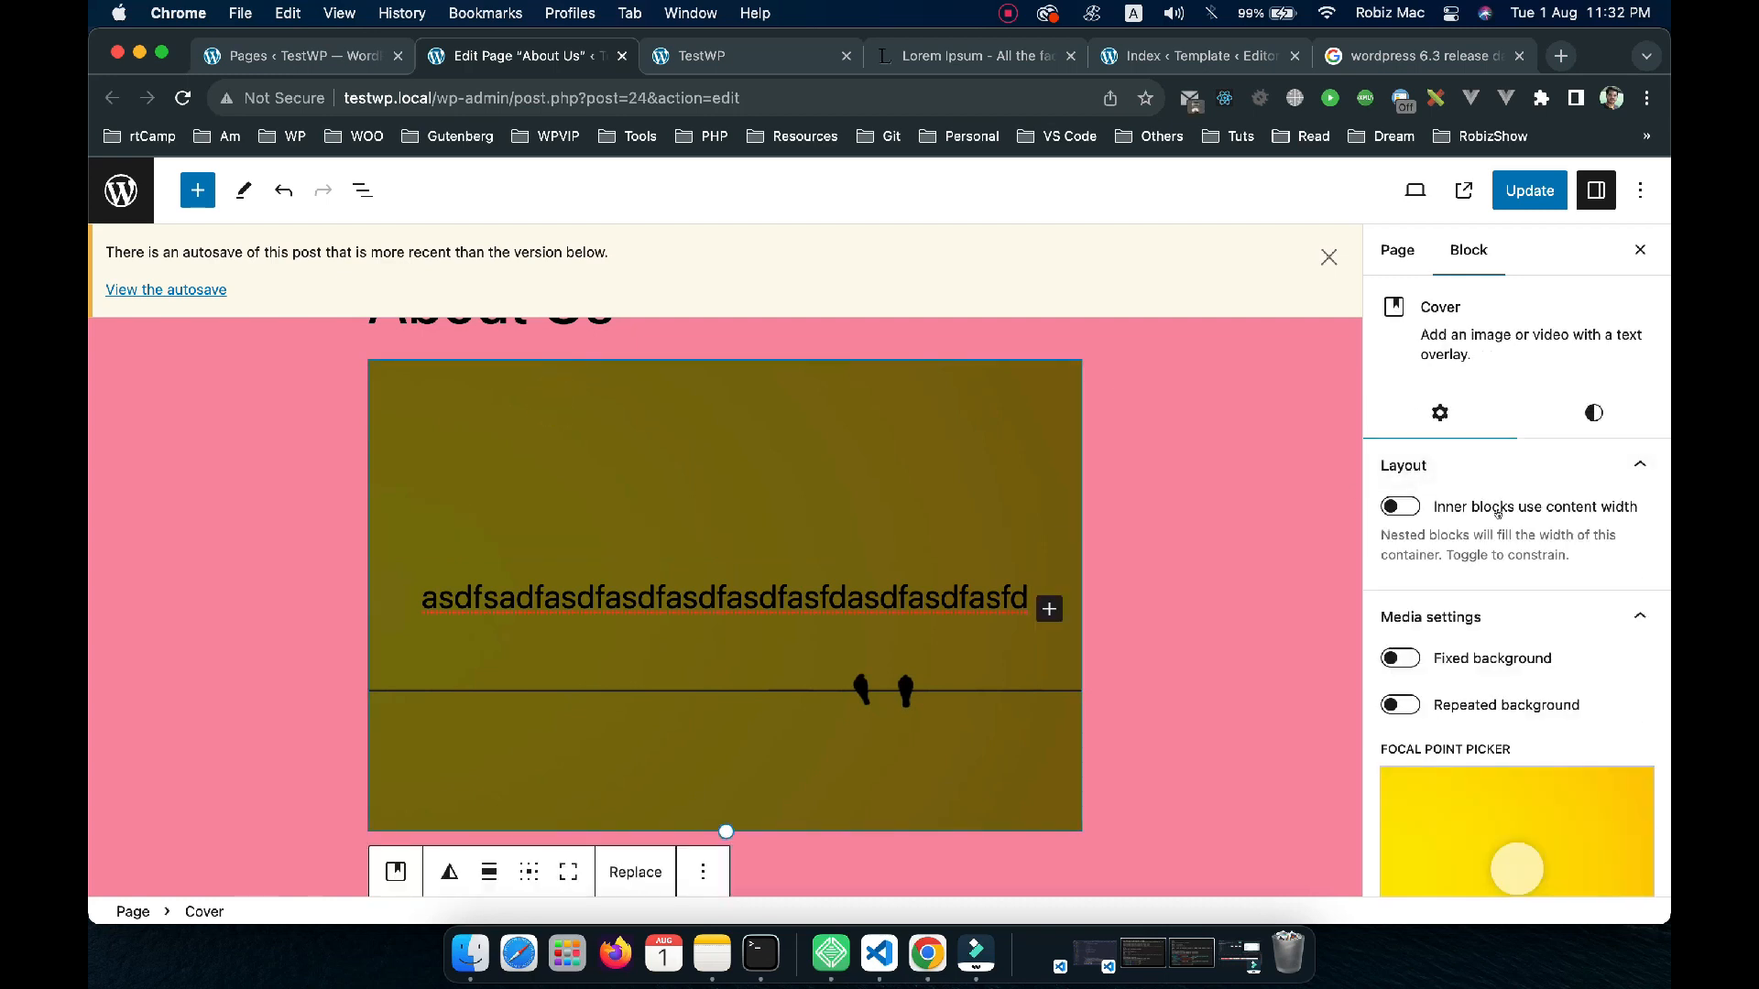
pyautogui.click(1402, 507)
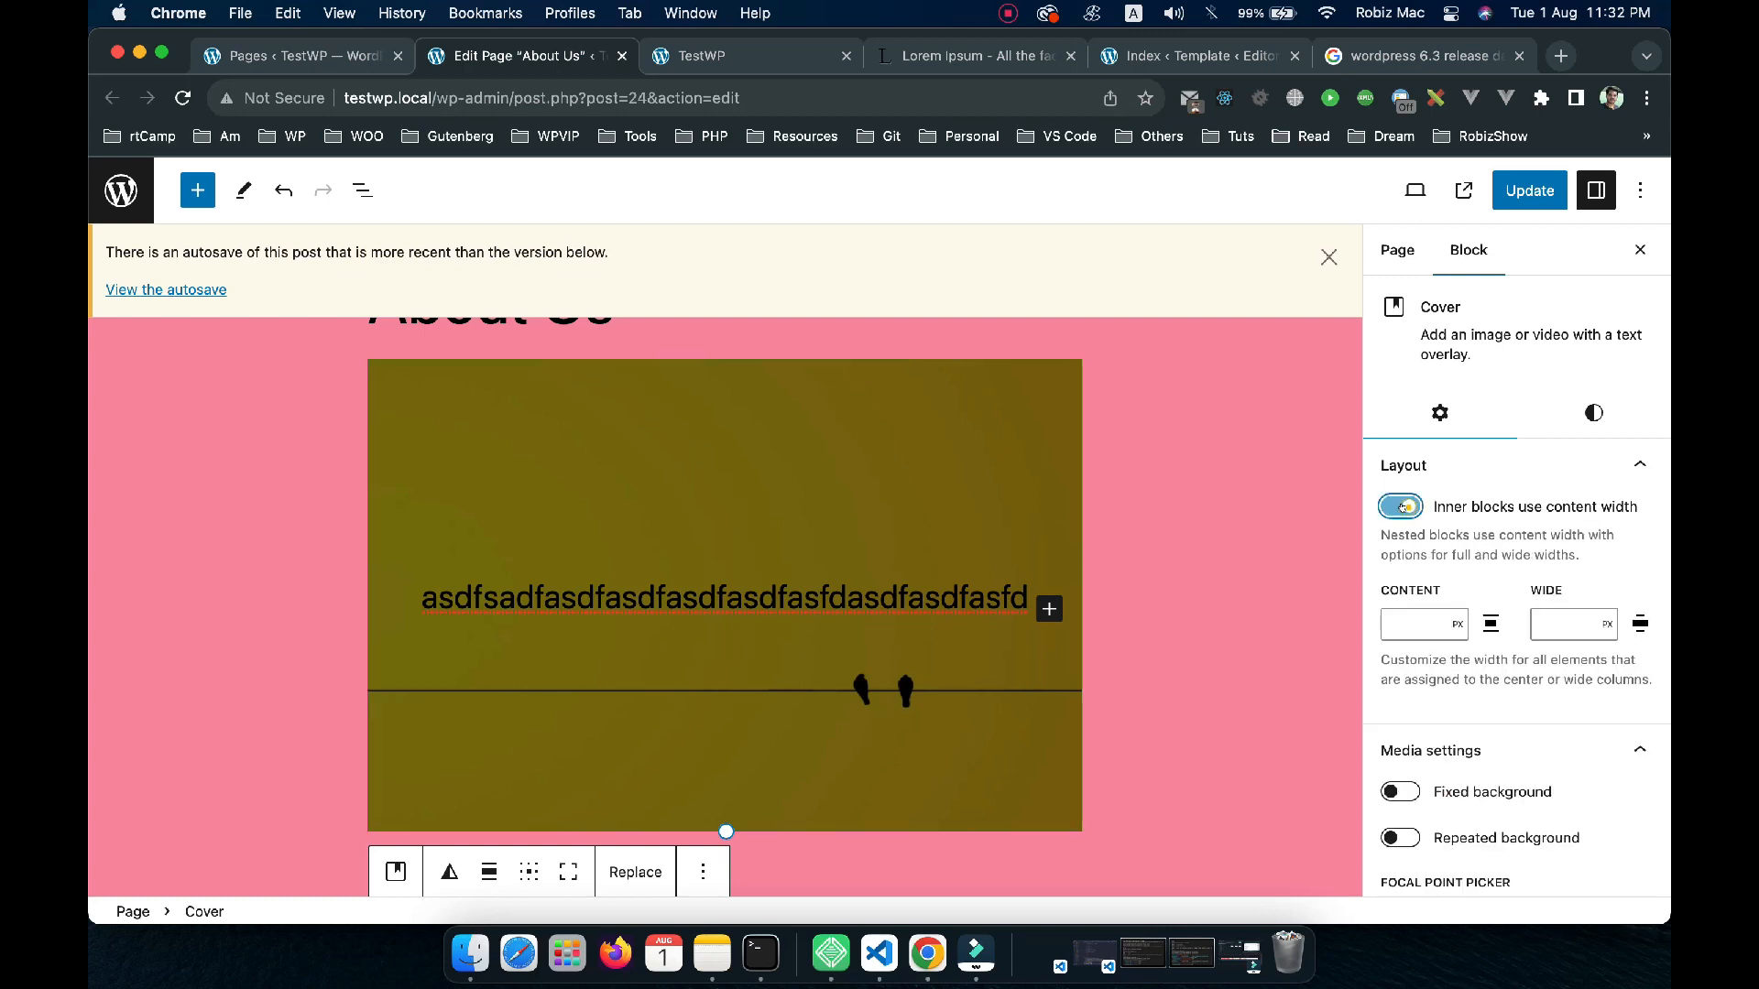
pyautogui.scroll(-2, 1410, 508)
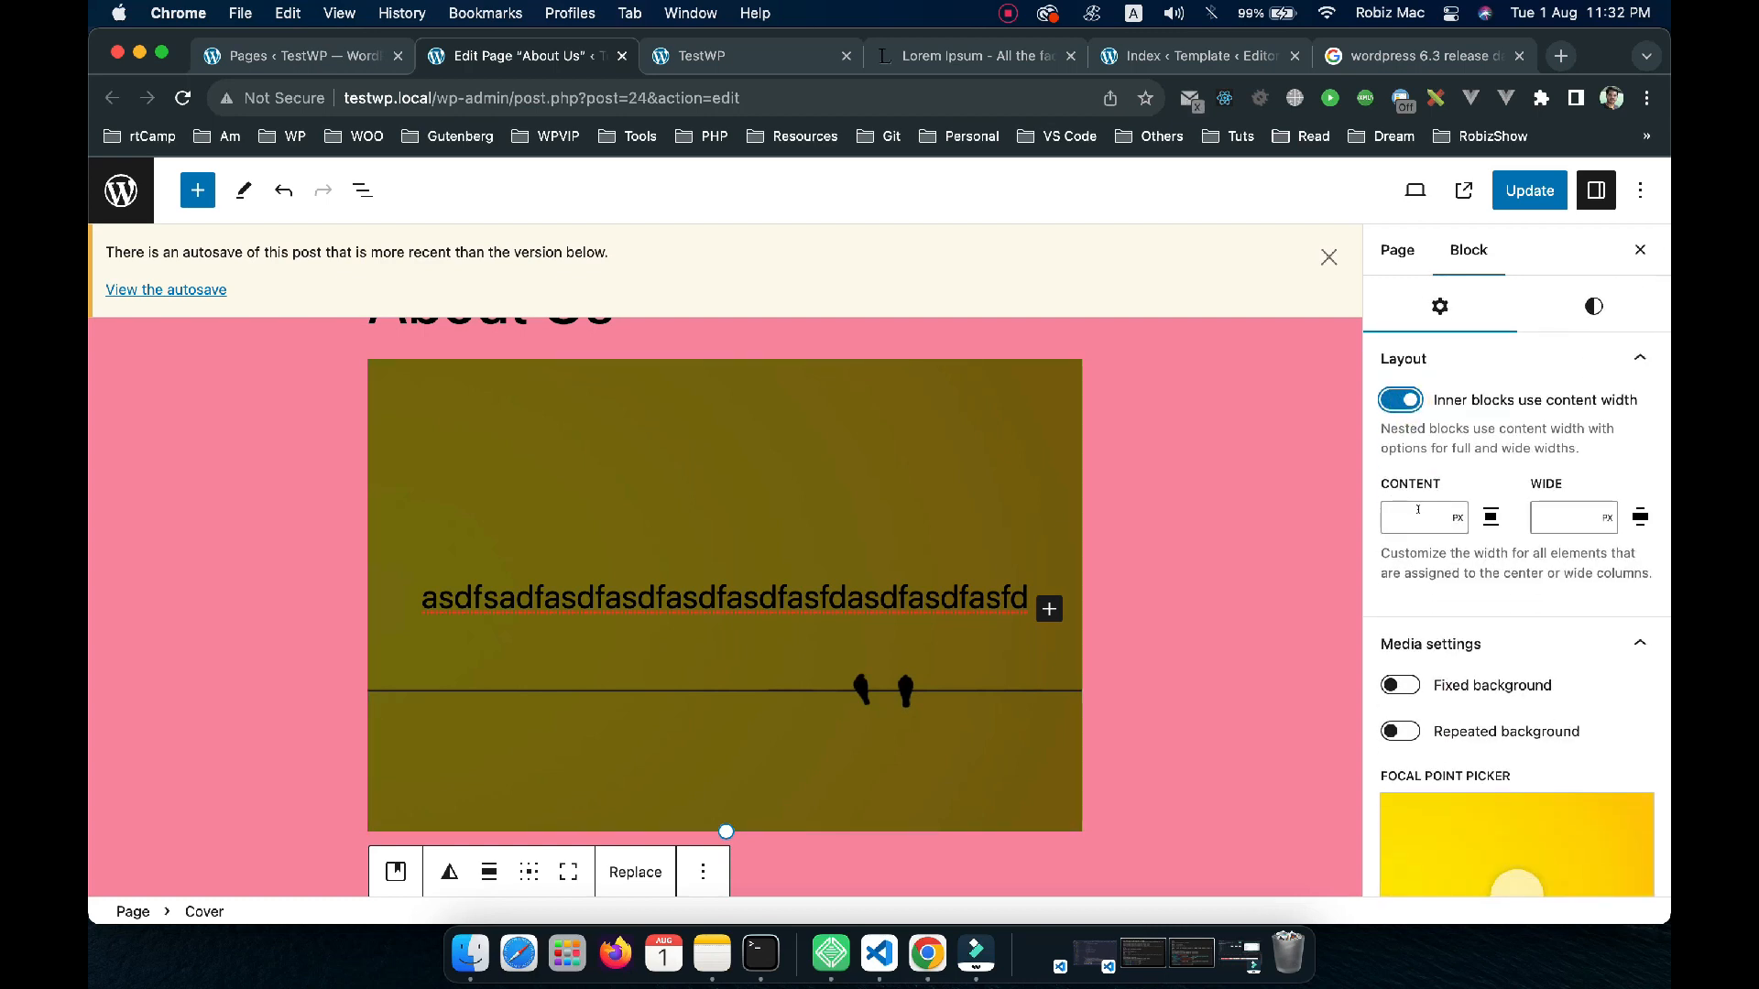
pyautogui.click(1559, 516)
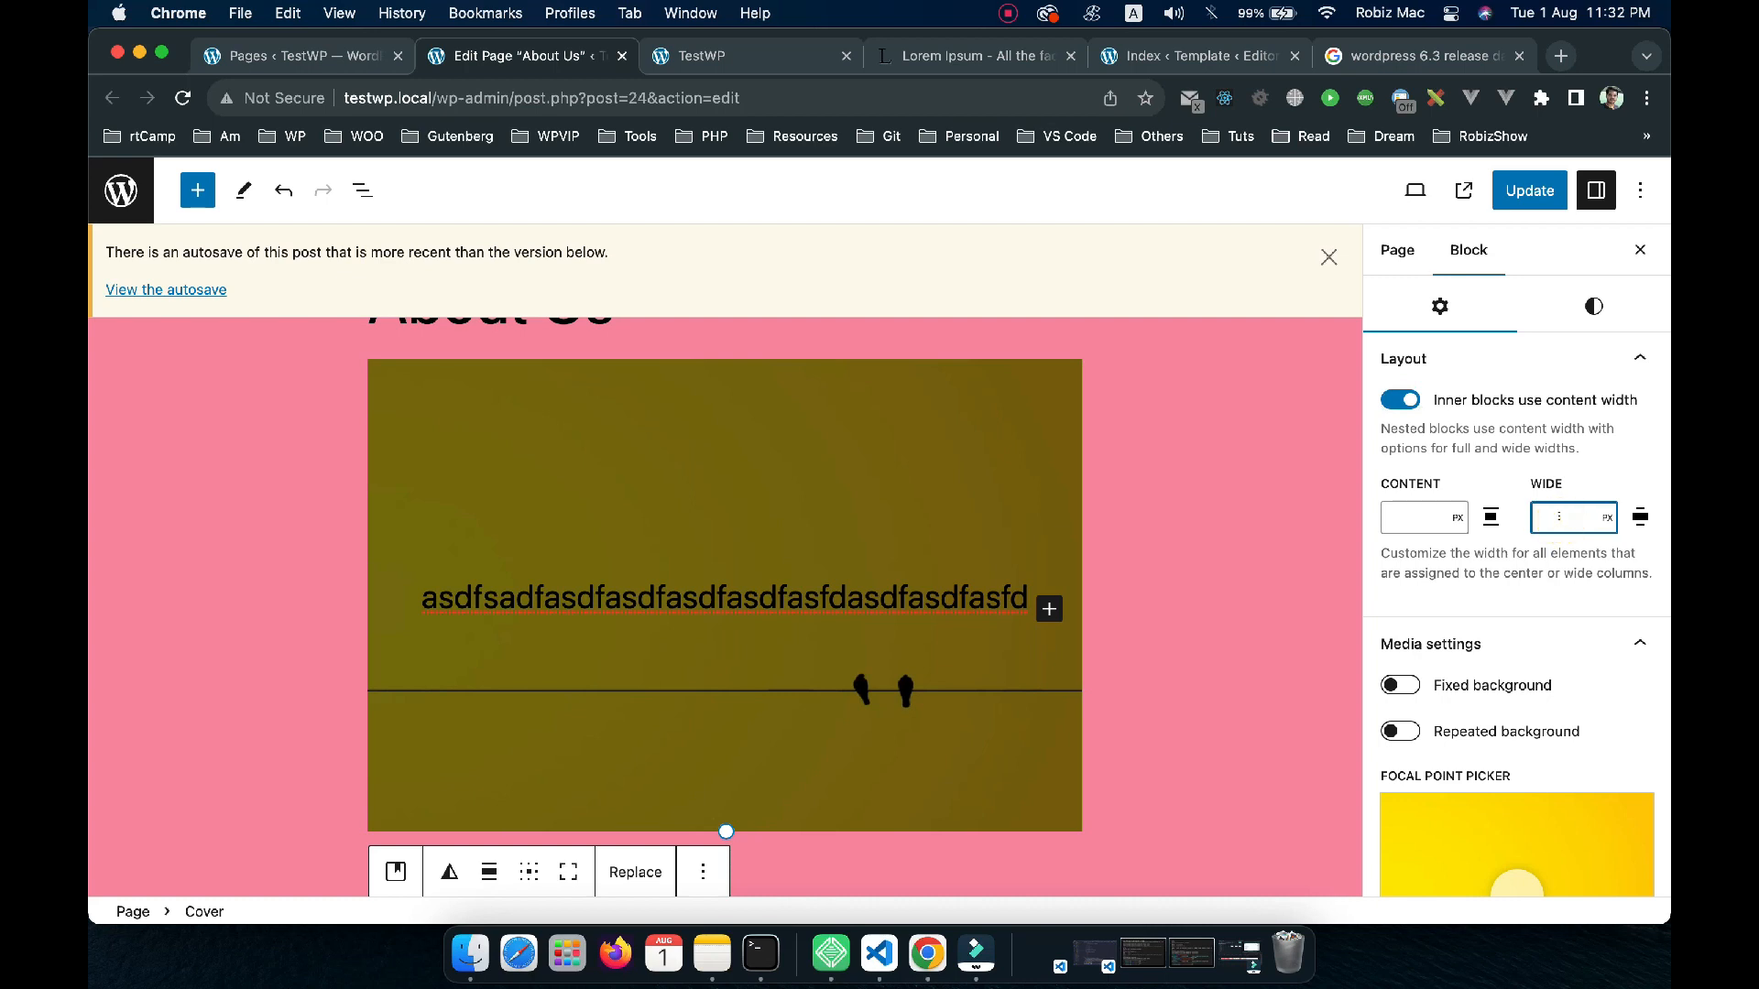
pyautogui.write('1200')
# Try content widths of 400 px and 300 px for the cover's inner blocks and set it to 200 px
pyautogui.click(1404, 518)
pyautogui.press('BackSpace')
pyautogui.press('BackSpace')
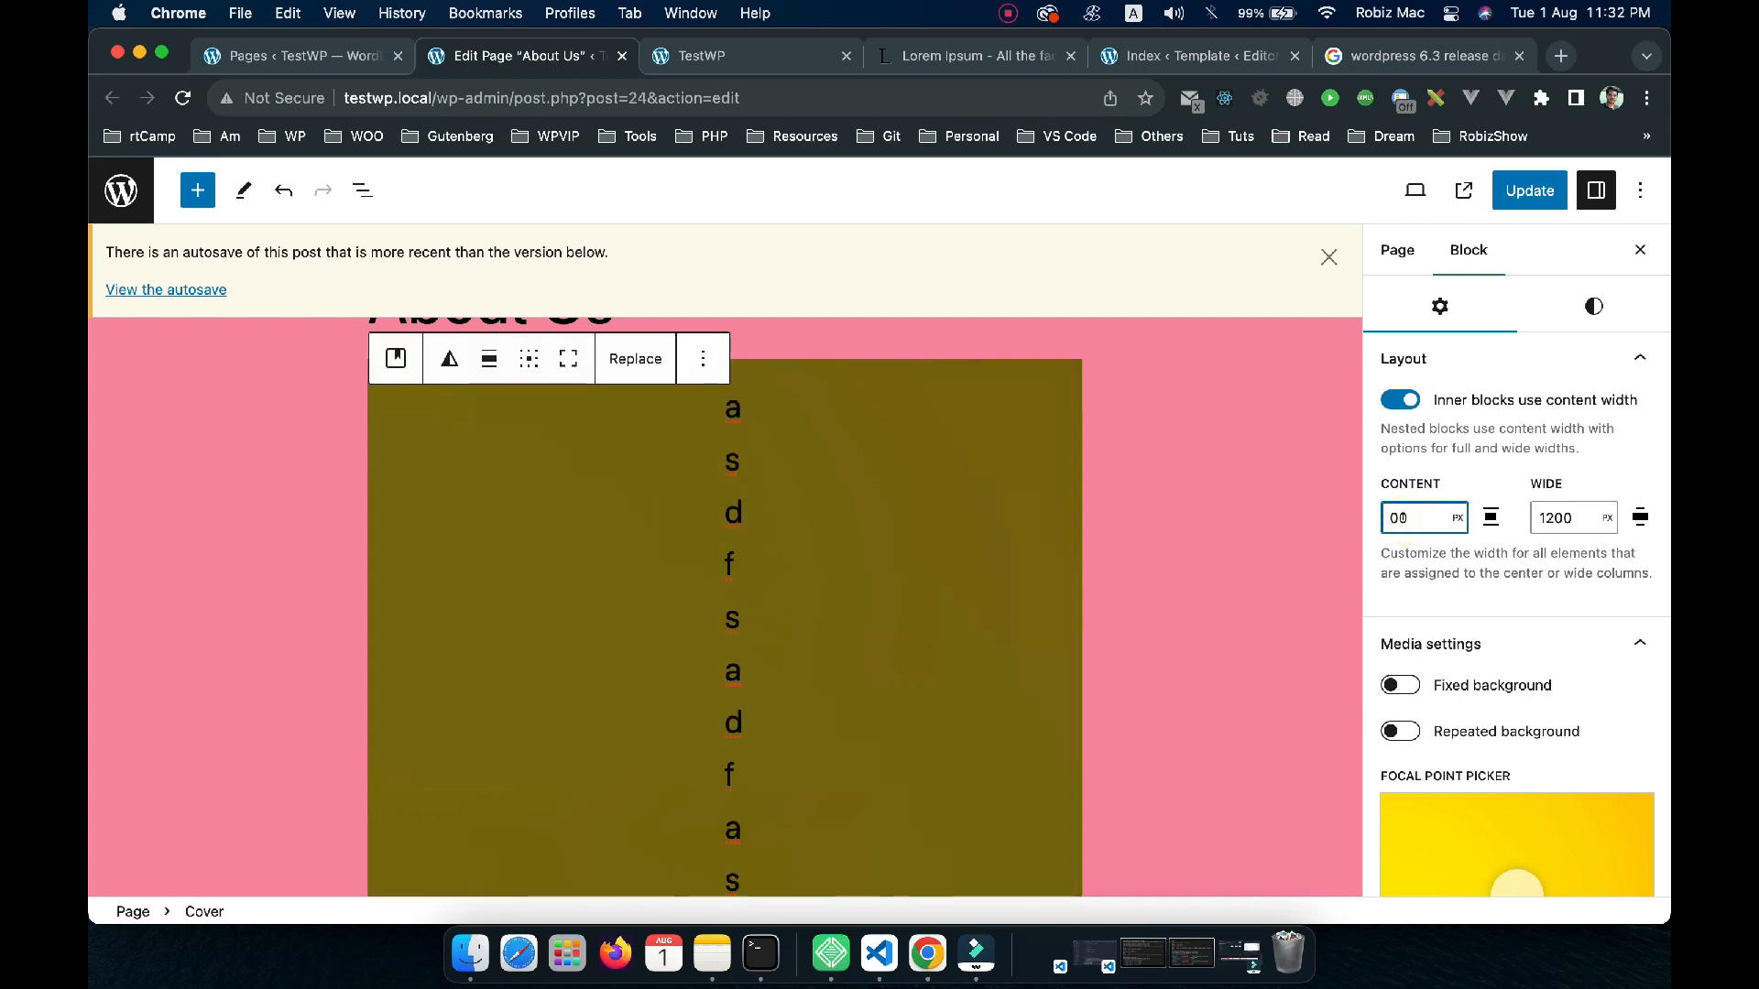
pyautogui.write('4')
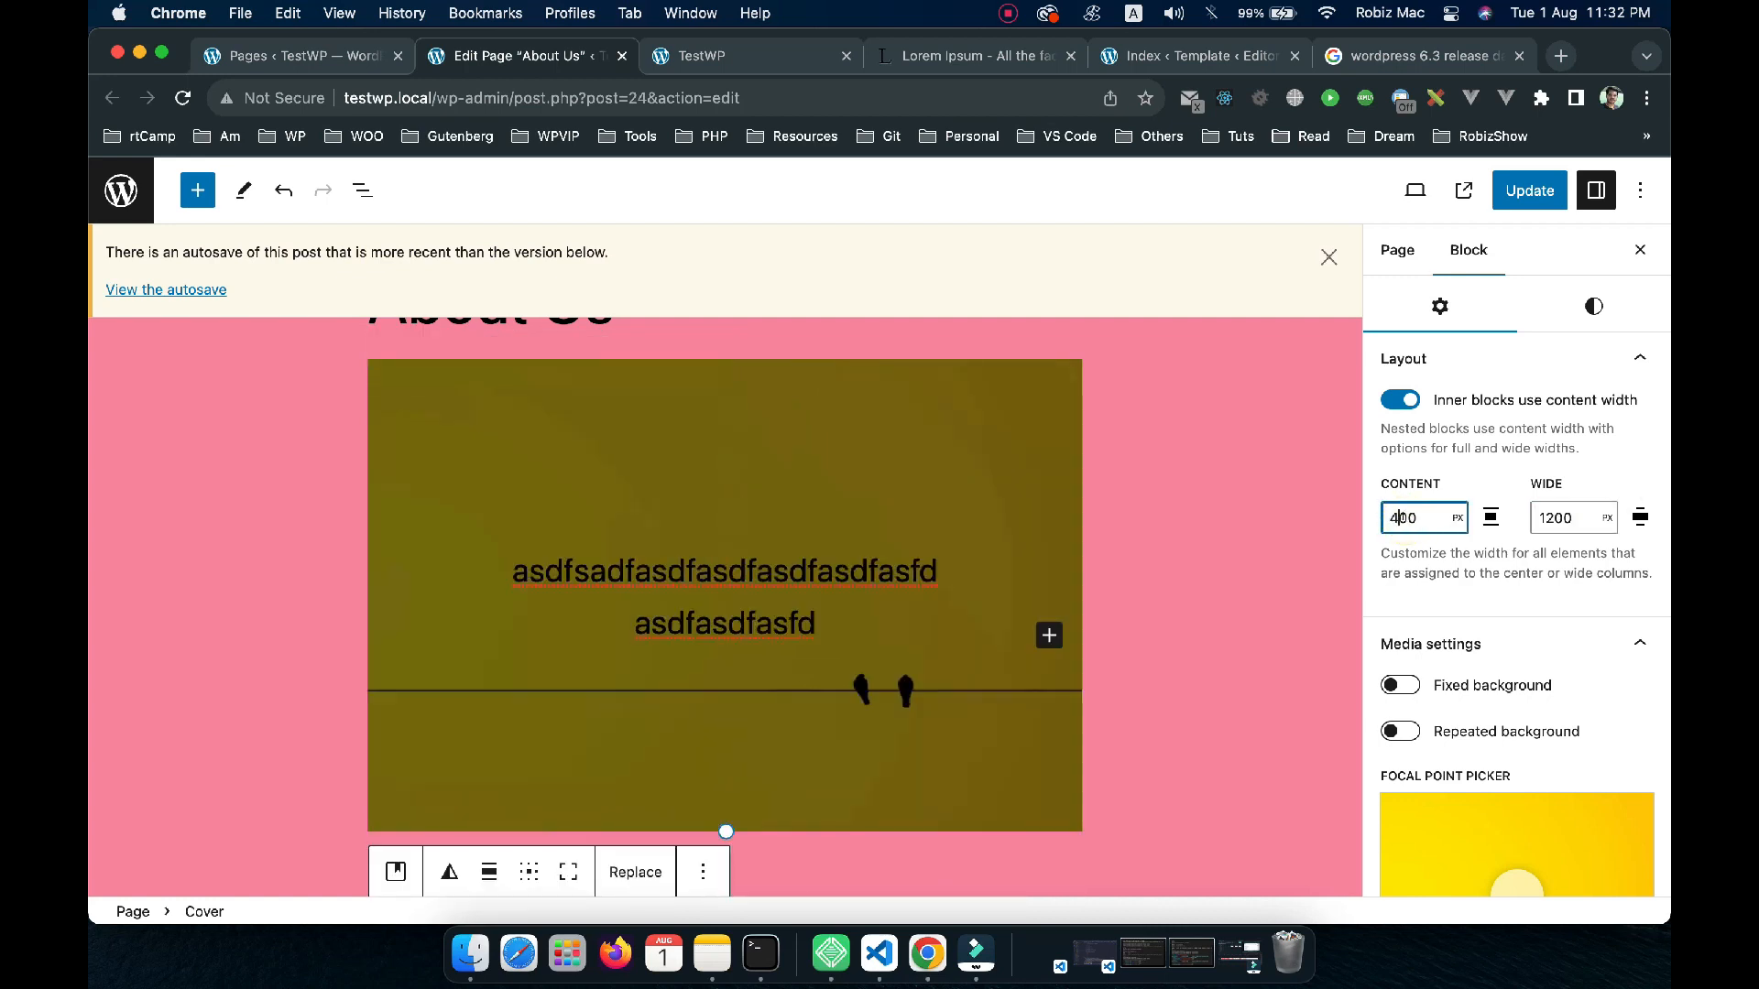
pyautogui.press('BackSpace')
pyautogui.write('3')
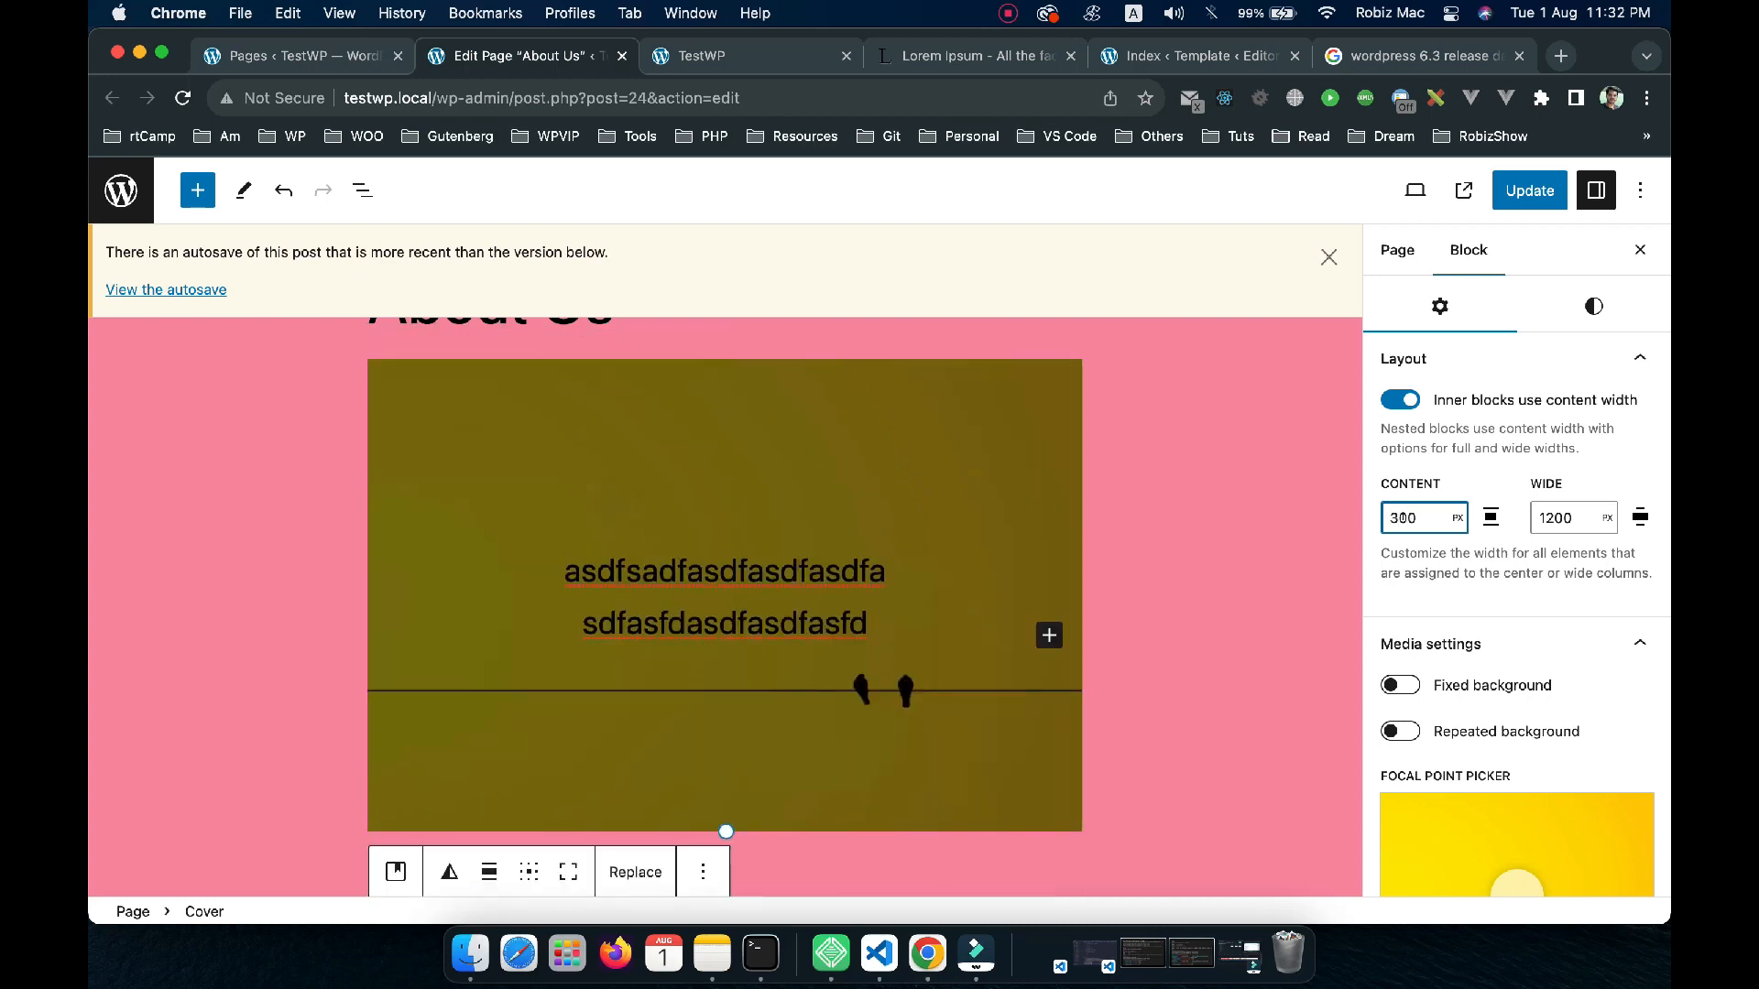
pyautogui.press('BackSpace')
pyautogui.write('2')
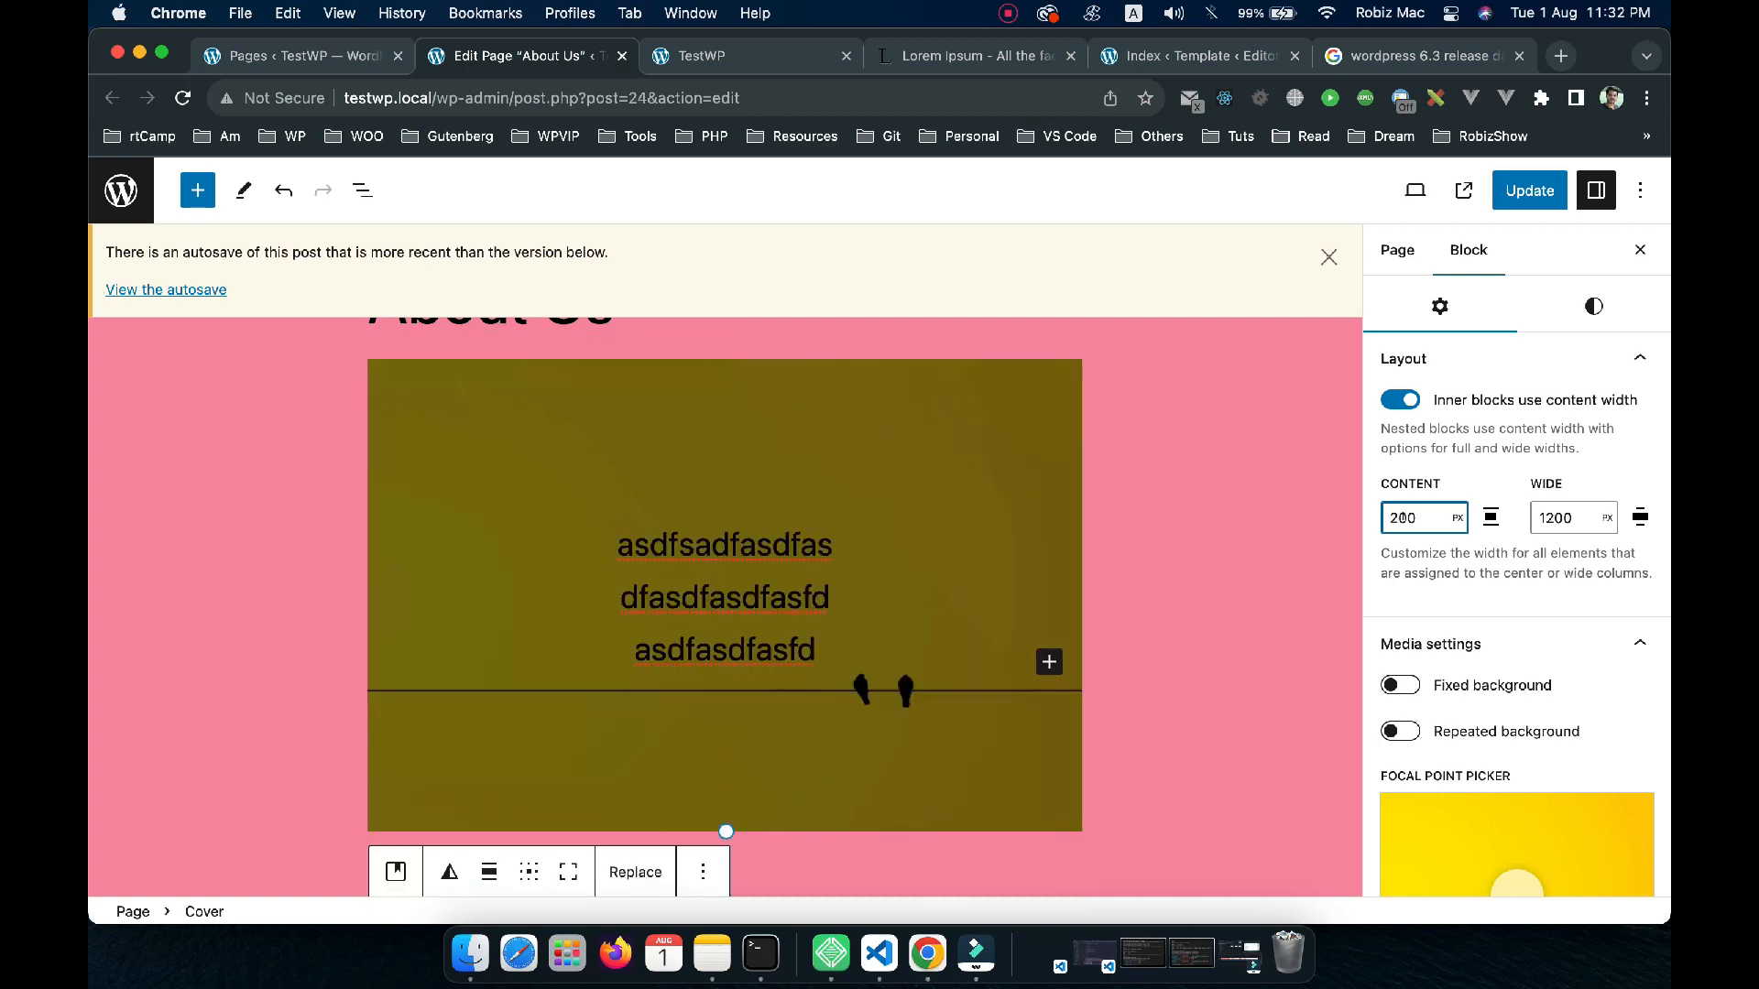
# Try the black and white duotone filter on the Cover block and change it to purple and yellow
pyautogui.scroll(-5, 1519, 544)
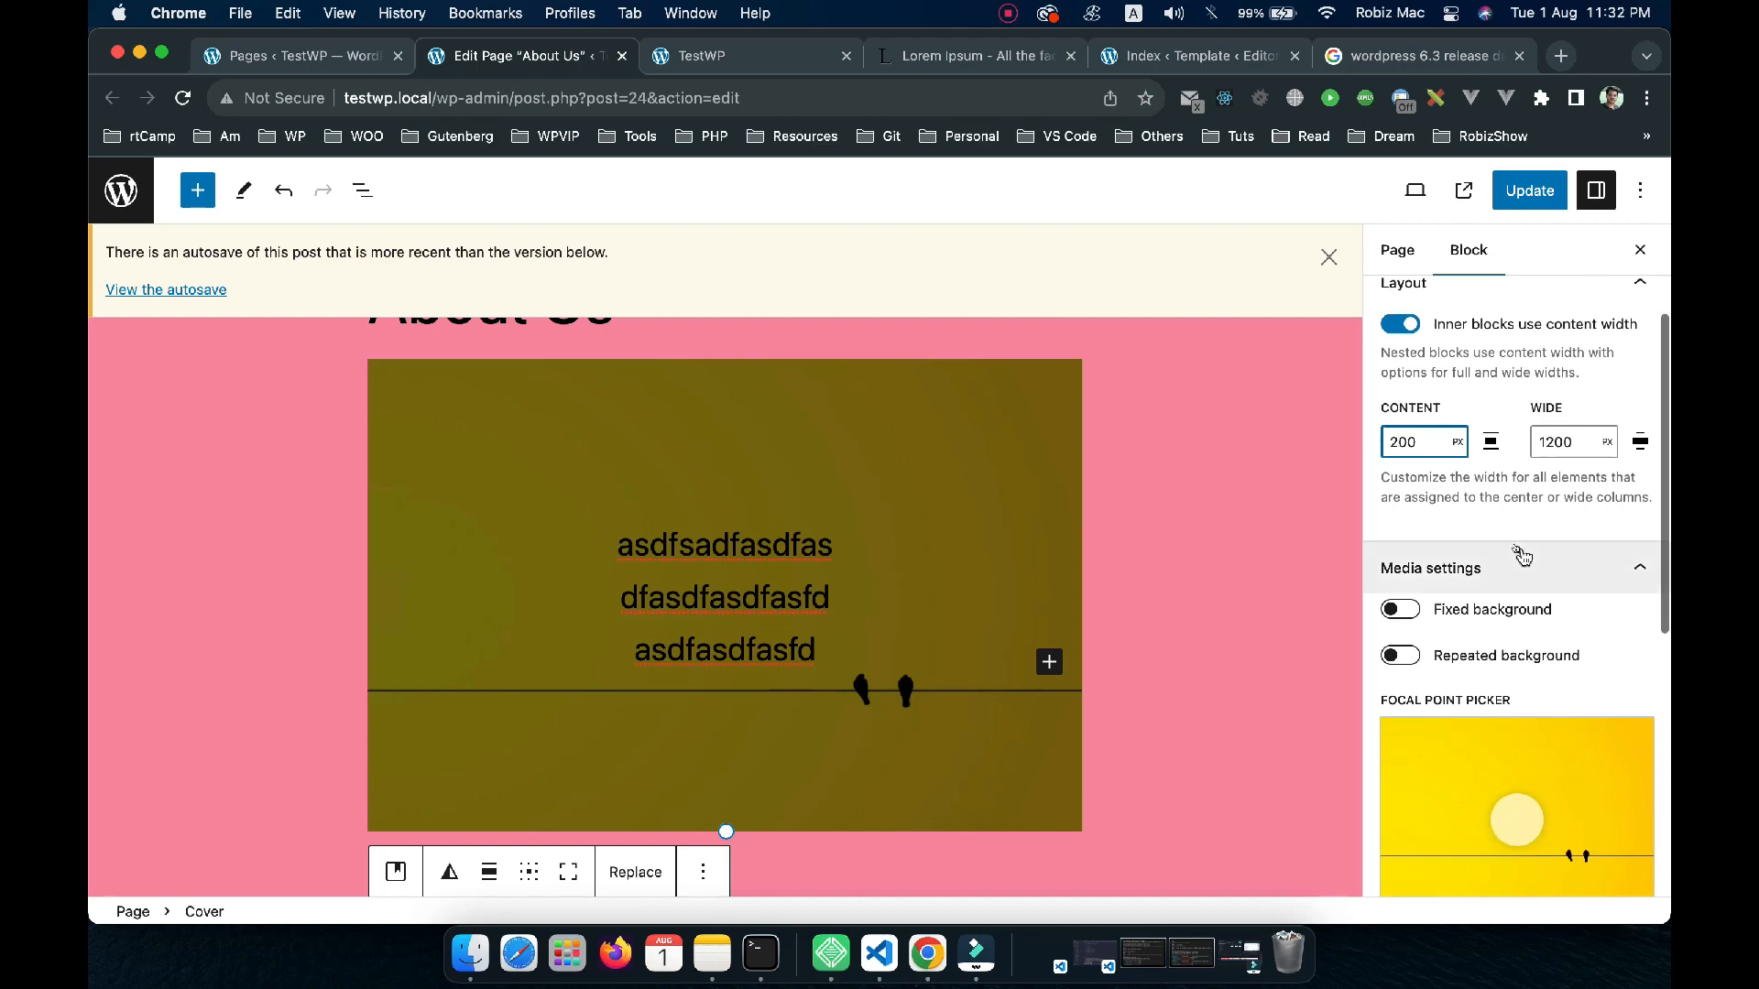
pyautogui.scroll(6, 1522, 547)
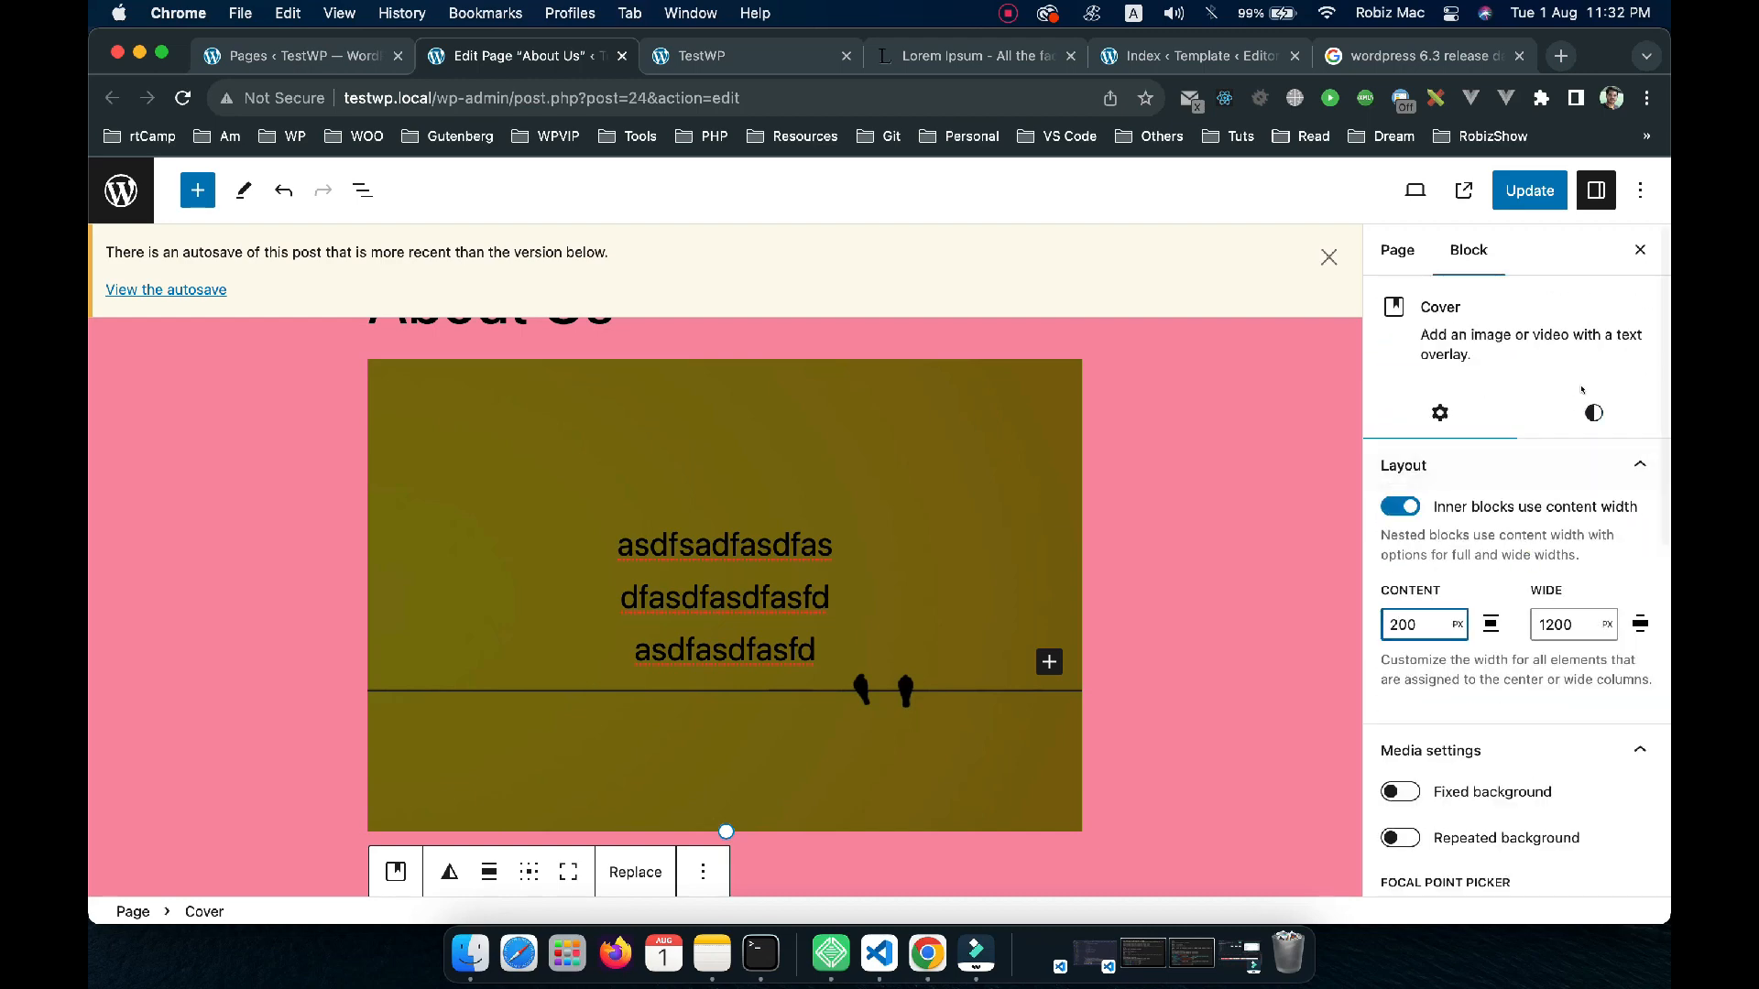
pyautogui.click(1594, 412)
pyautogui.scroll(-2, 1450, 562)
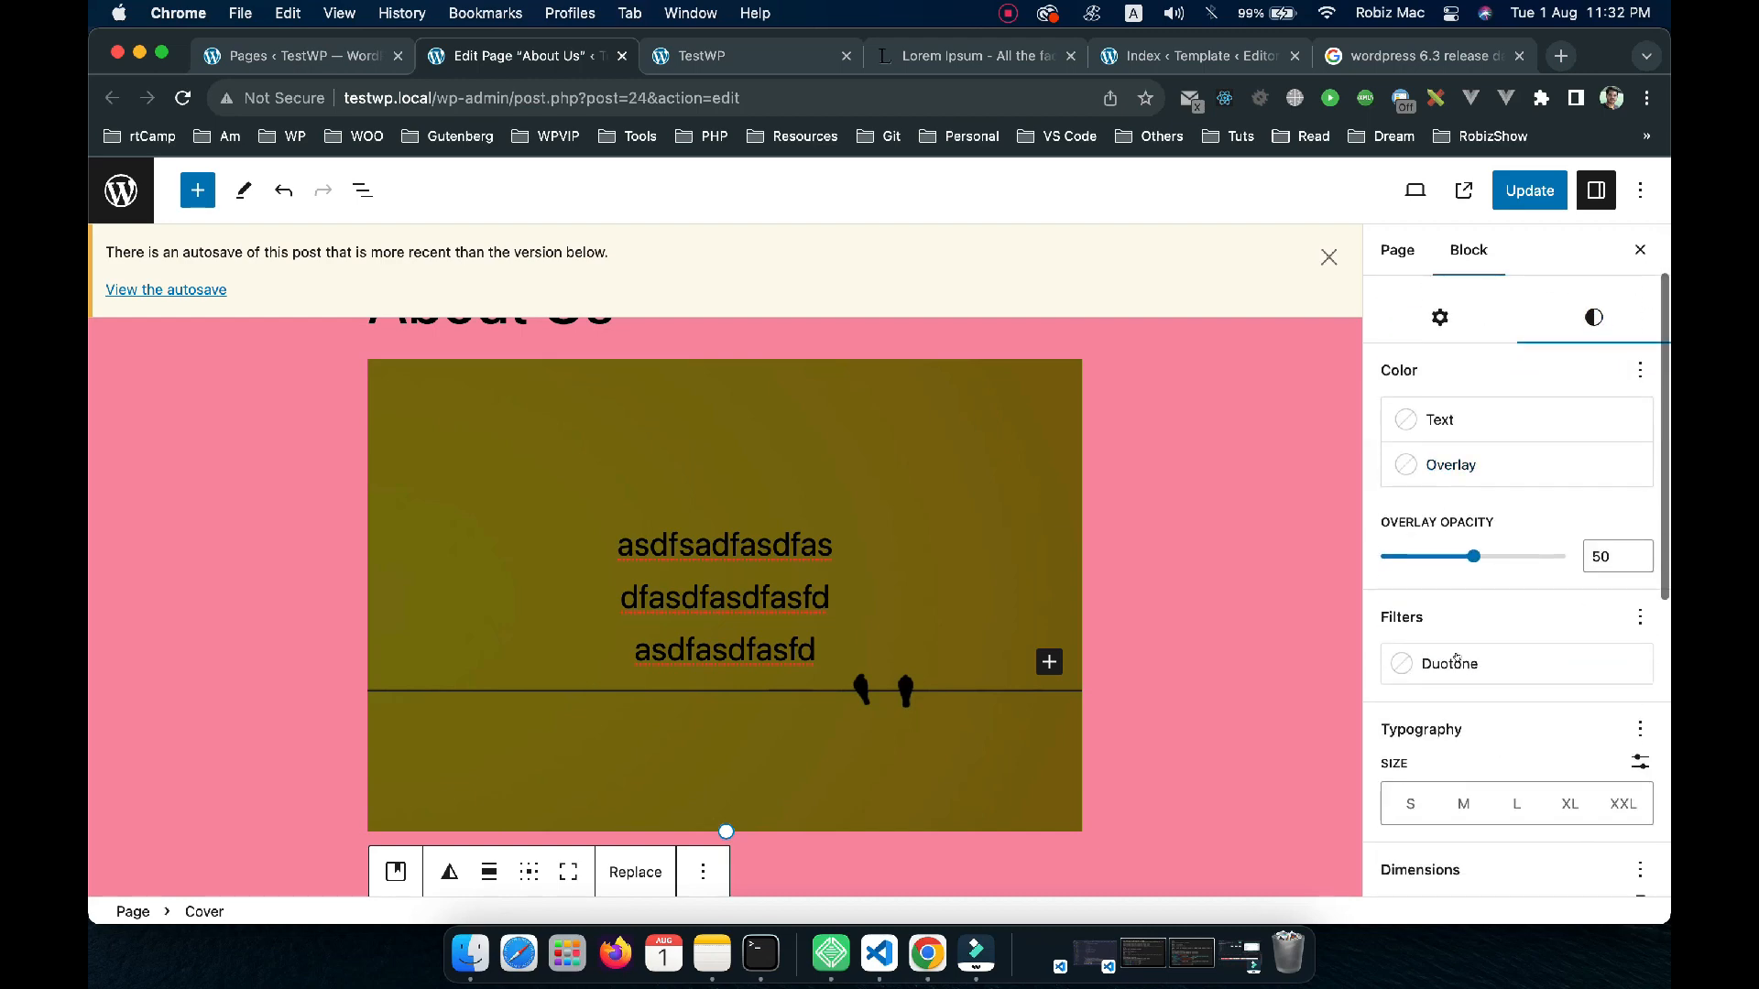
pyautogui.click(1511, 666)
pyautogui.click(1163, 383)
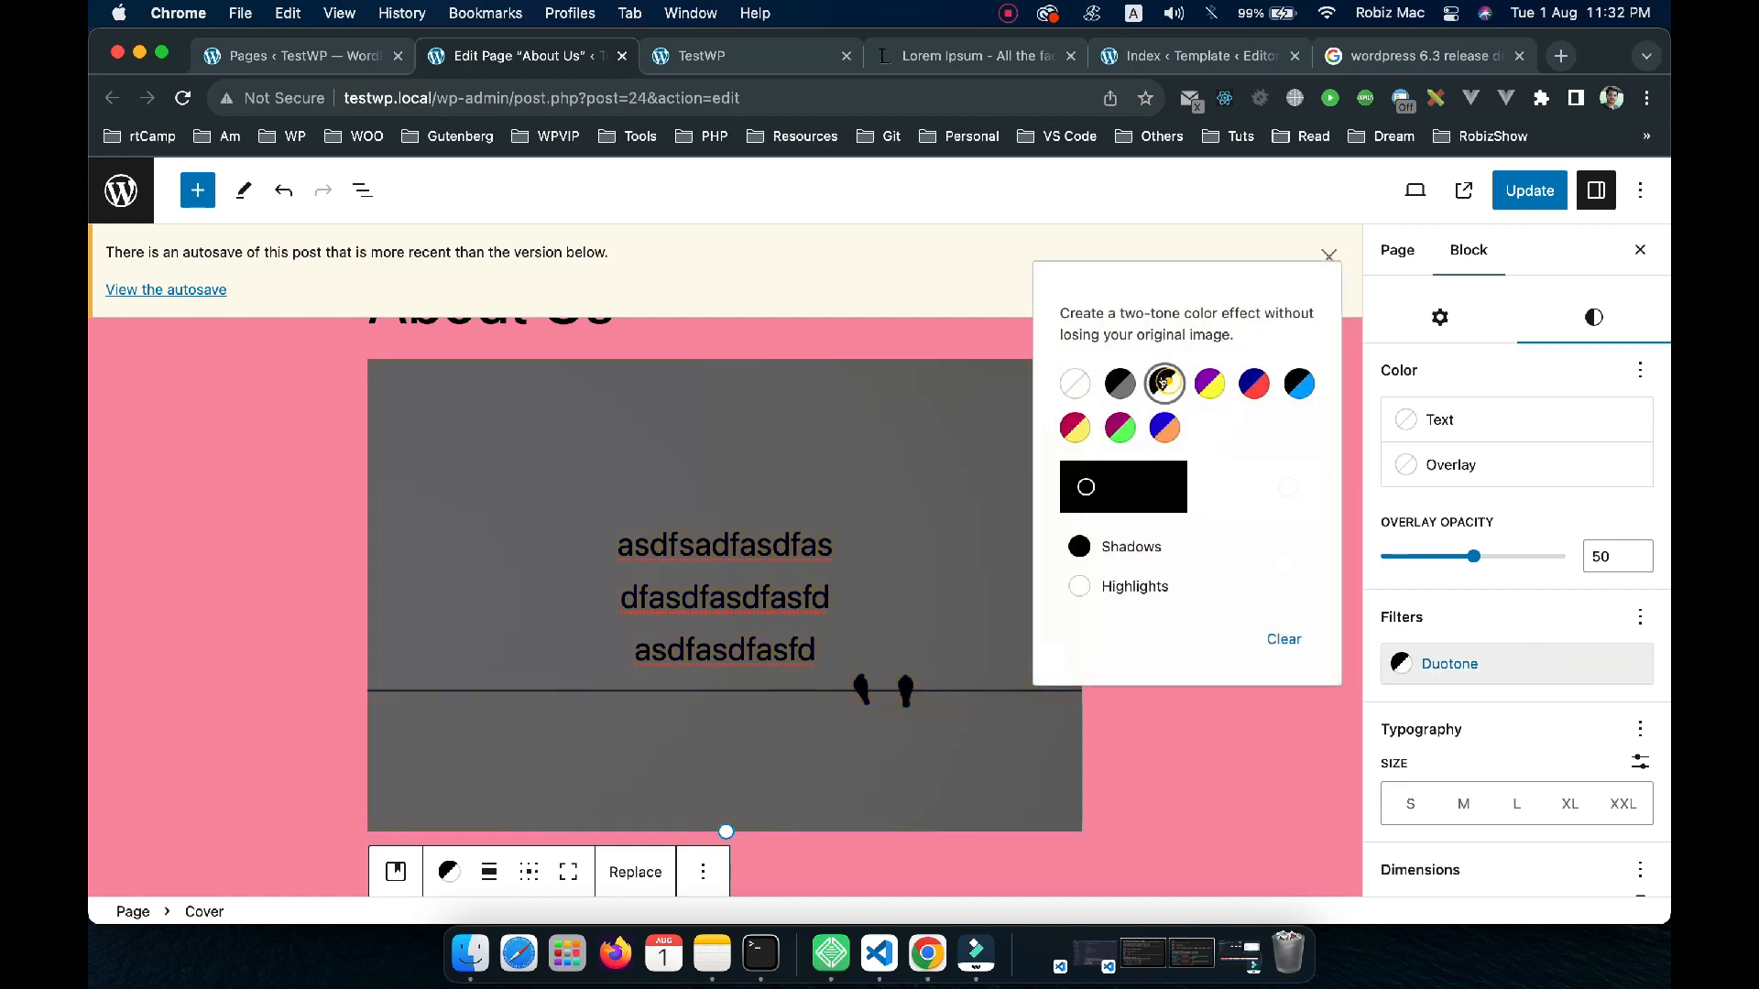
pyautogui.click(1211, 382)
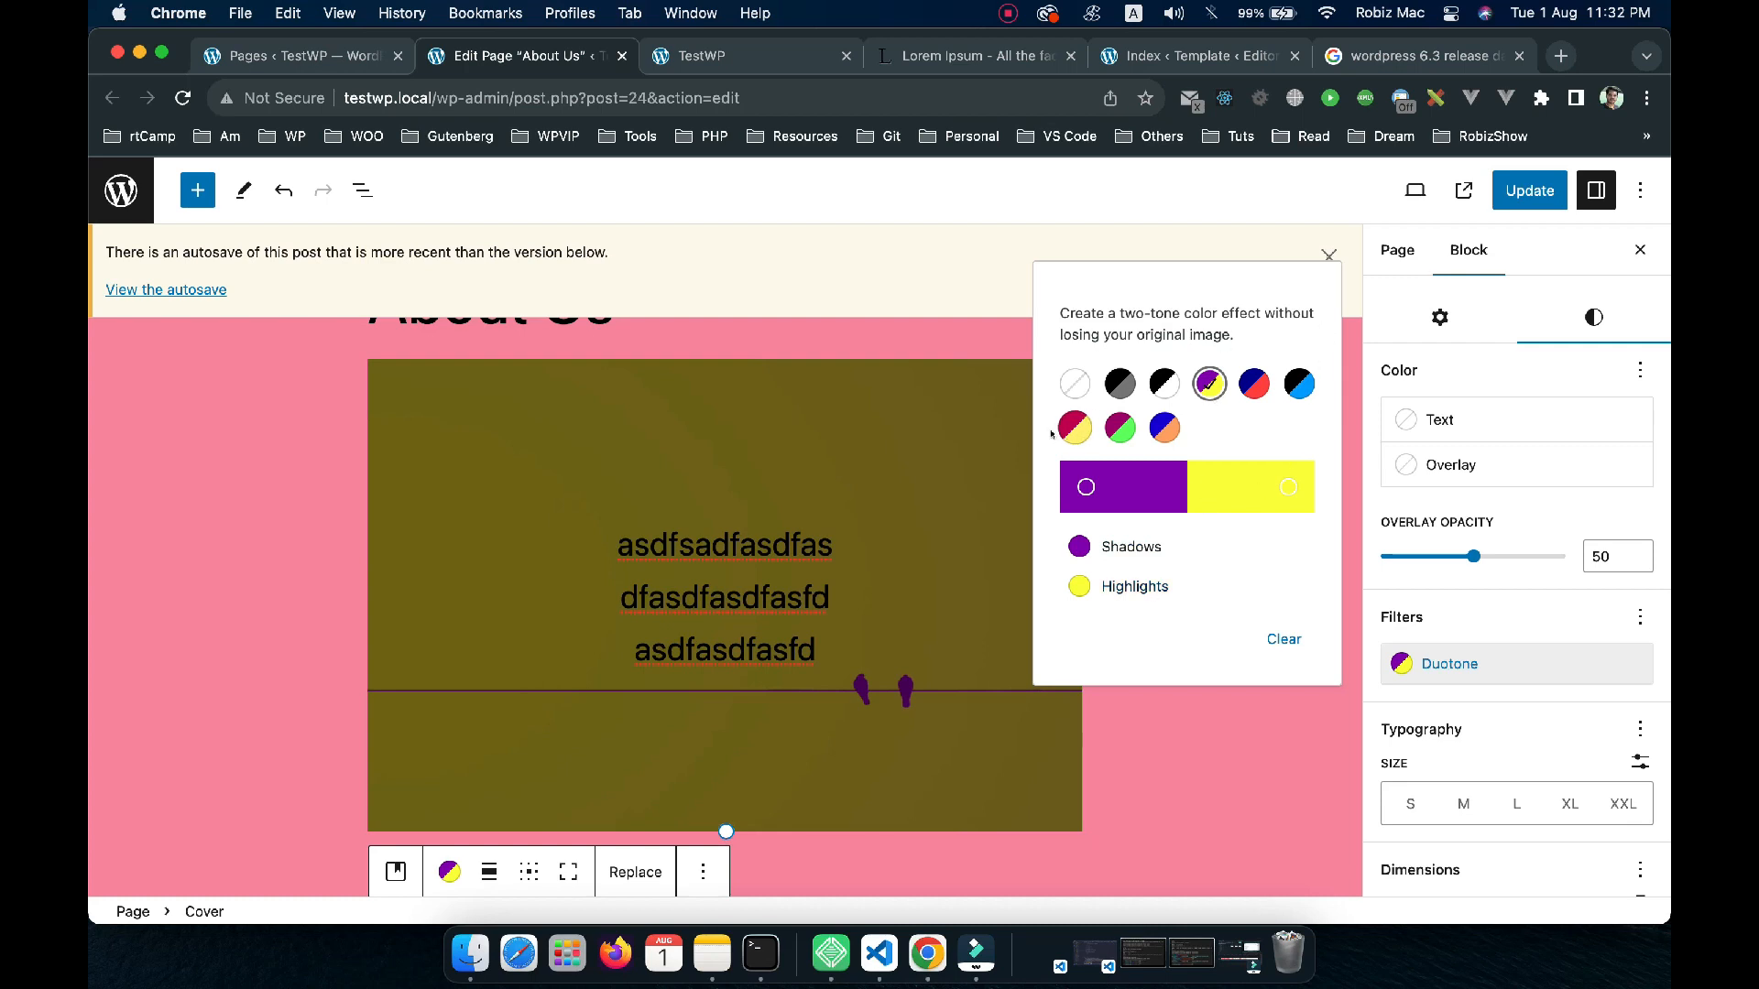
pyautogui.click(962, 502)
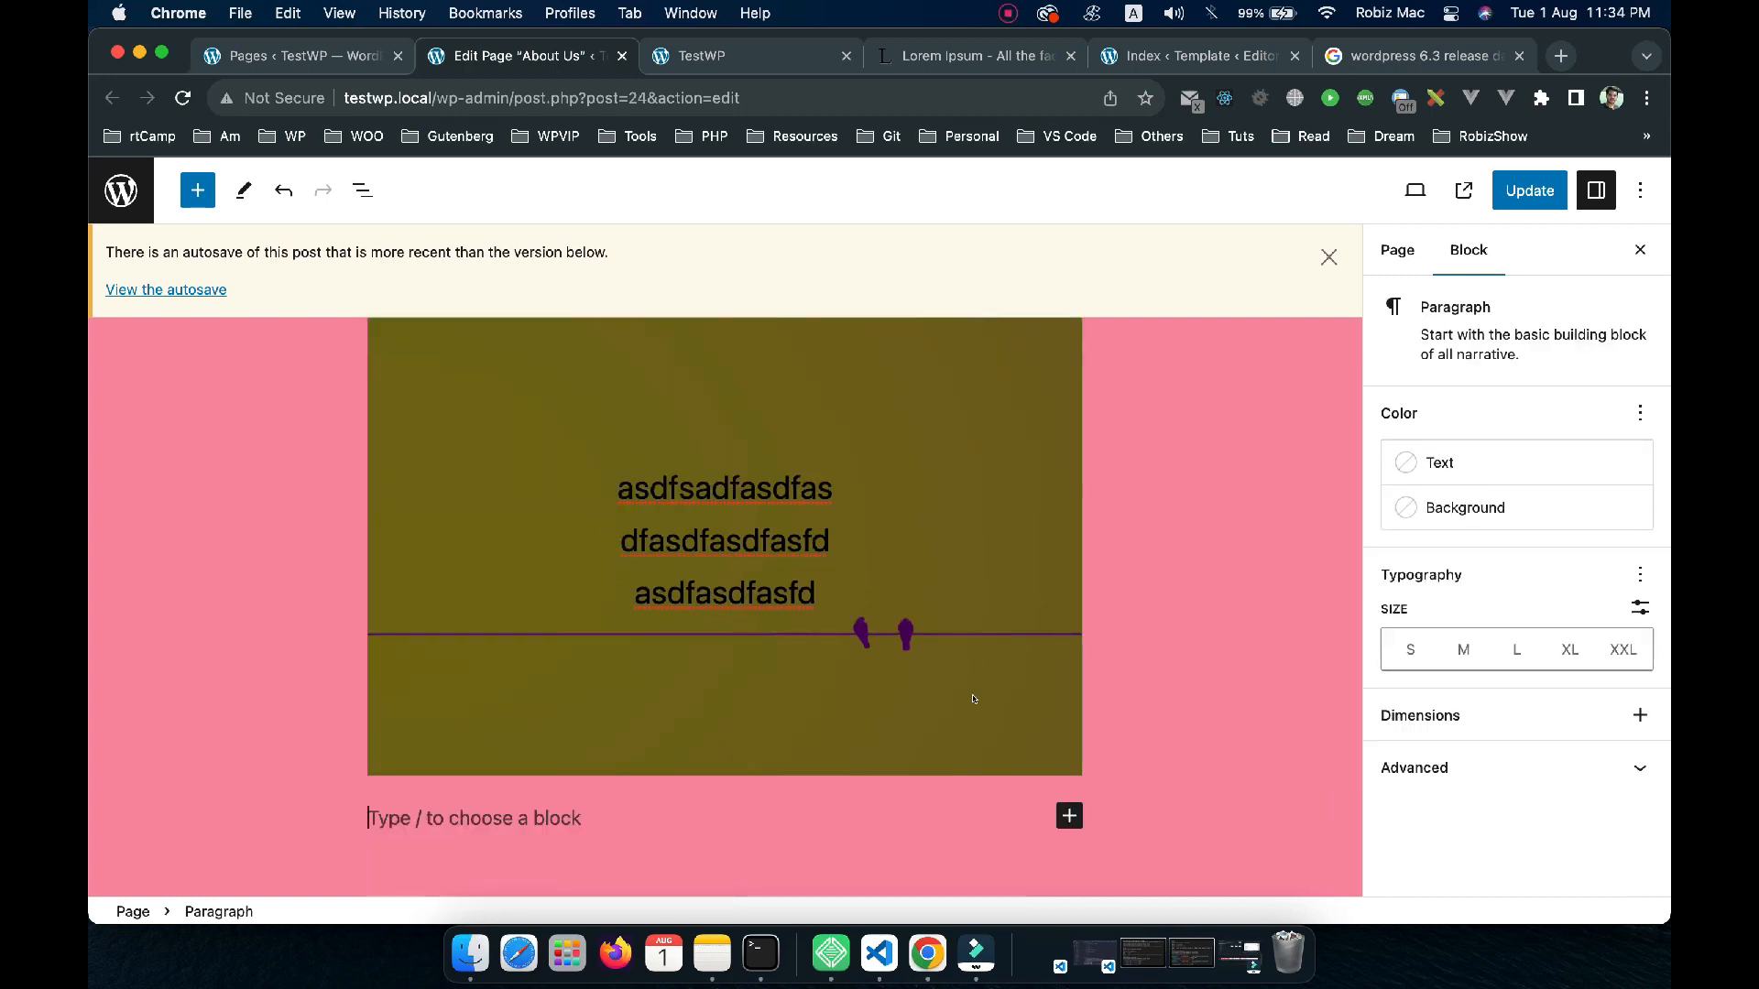
# Write 'This is a link' in the paragraph below the cover and link the text to the Sample Page
pyautogui.scroll(-2, 972, 699)
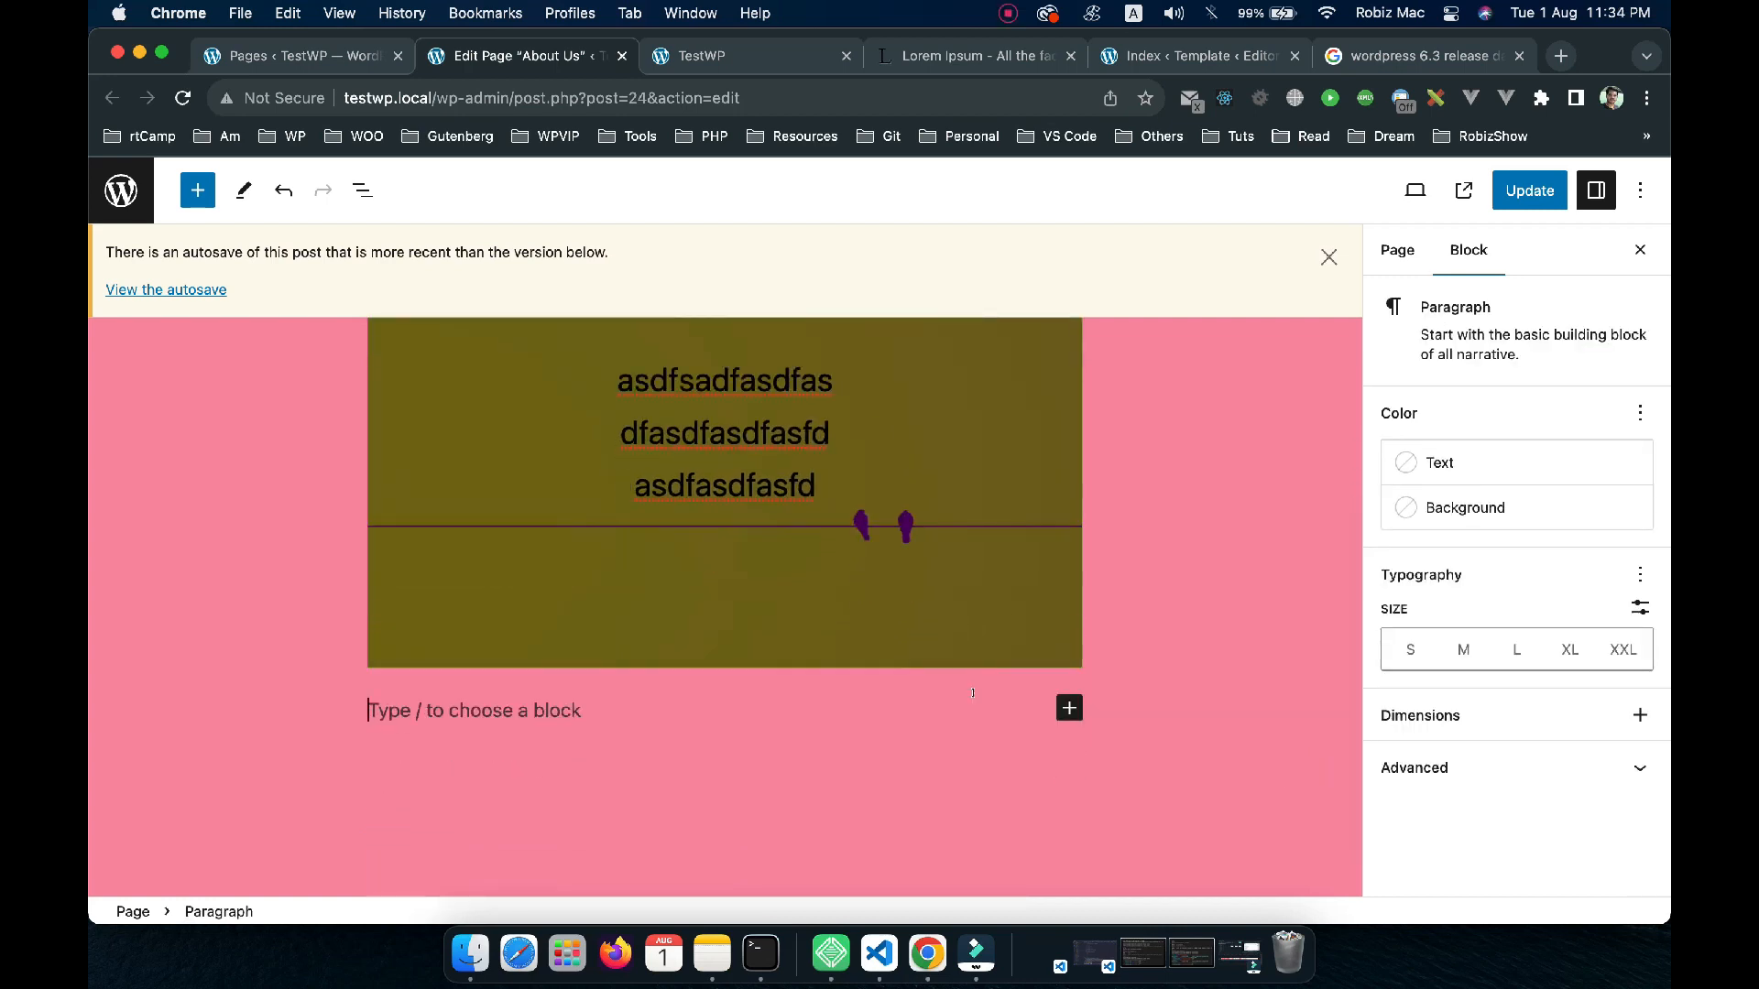
pyautogui.write('This is a link')
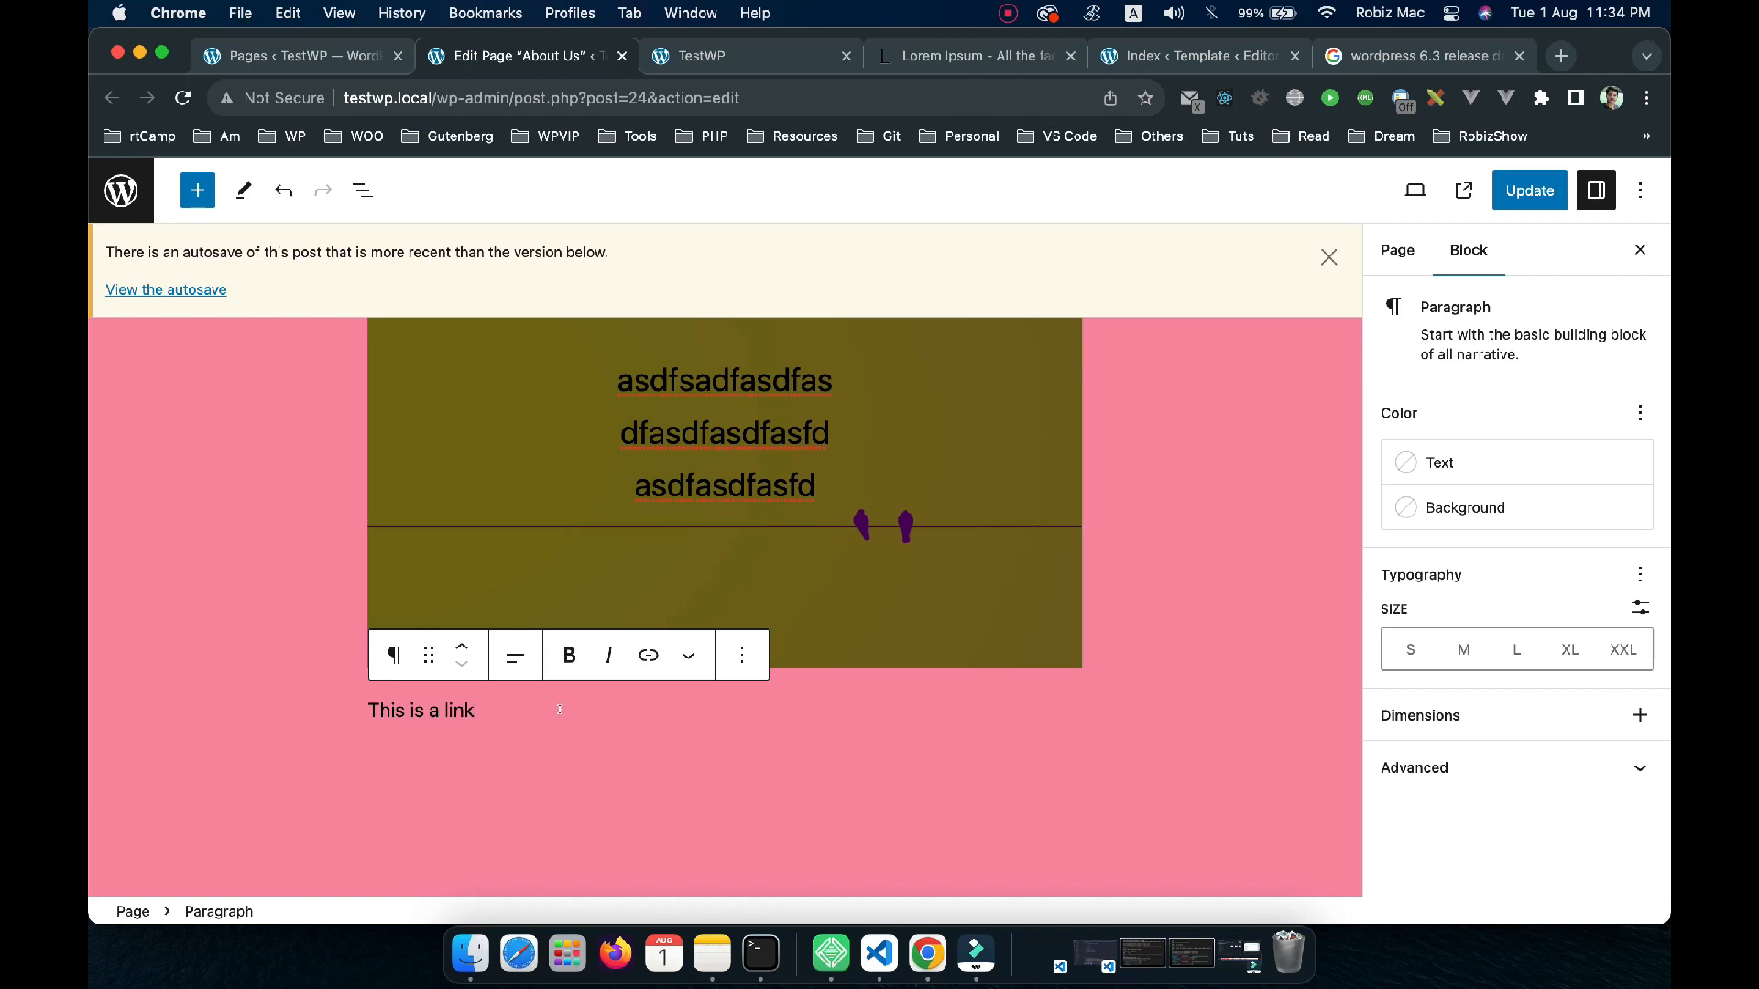
pyautogui.tripleClick(472, 712)
pyautogui.click(645, 654)
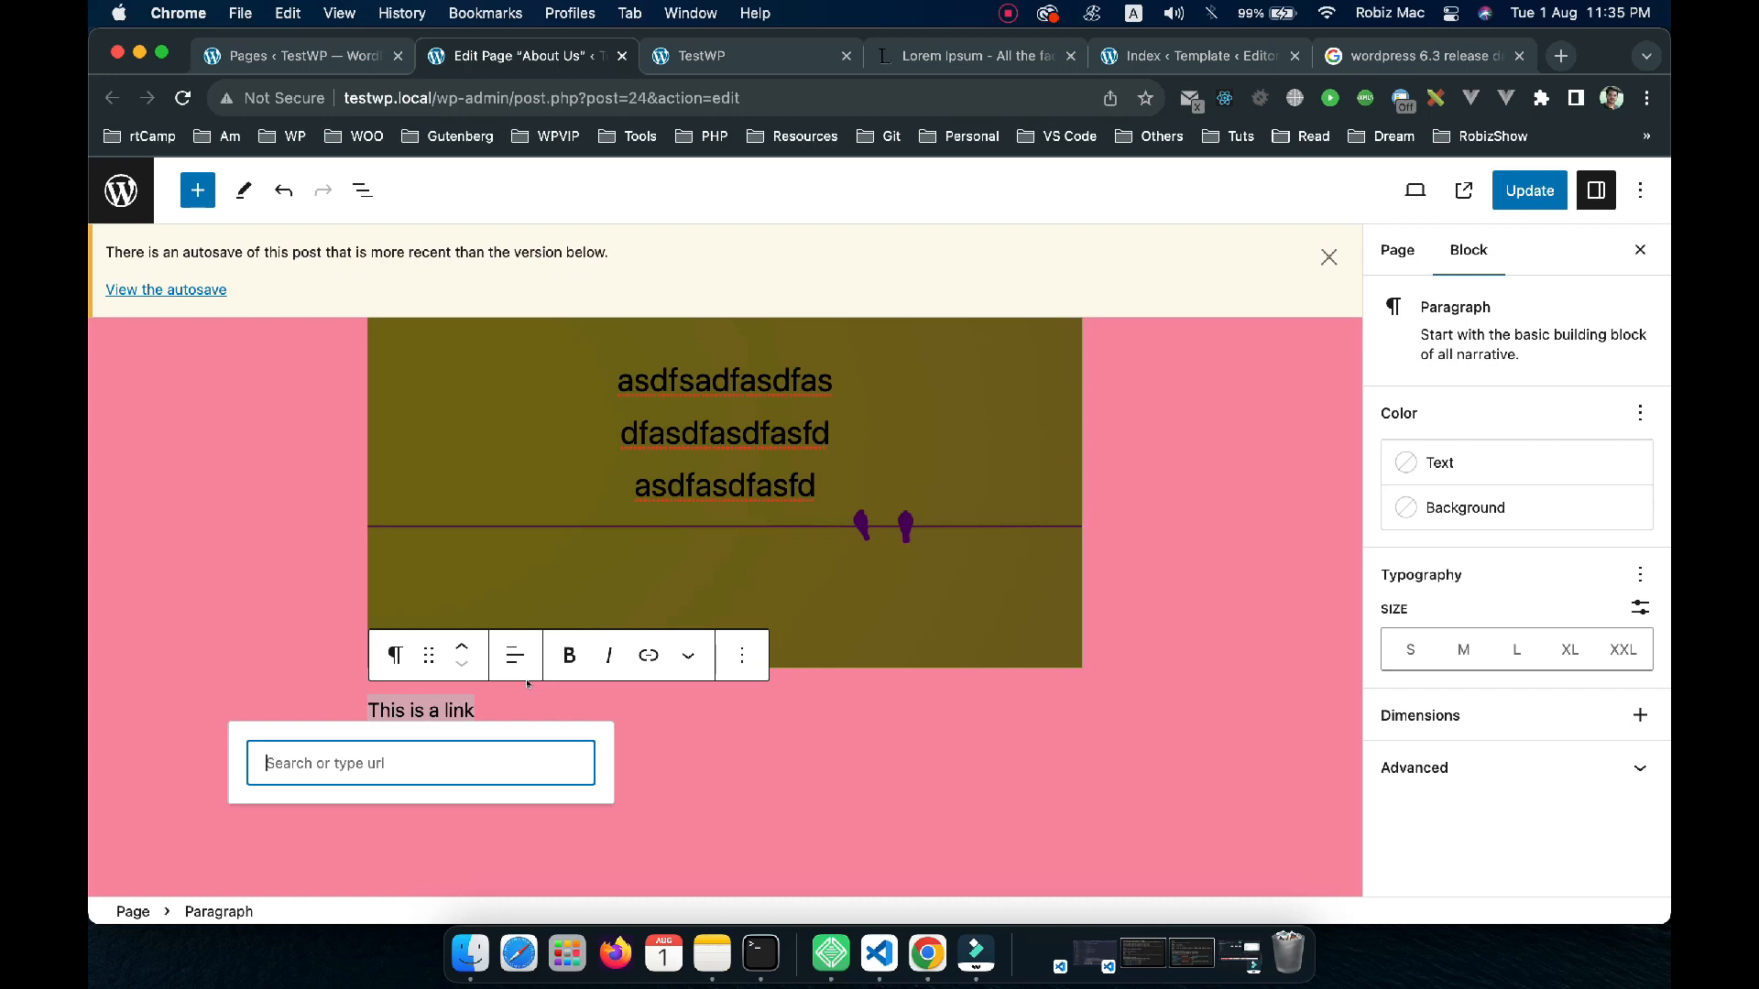
pyautogui.write('http')
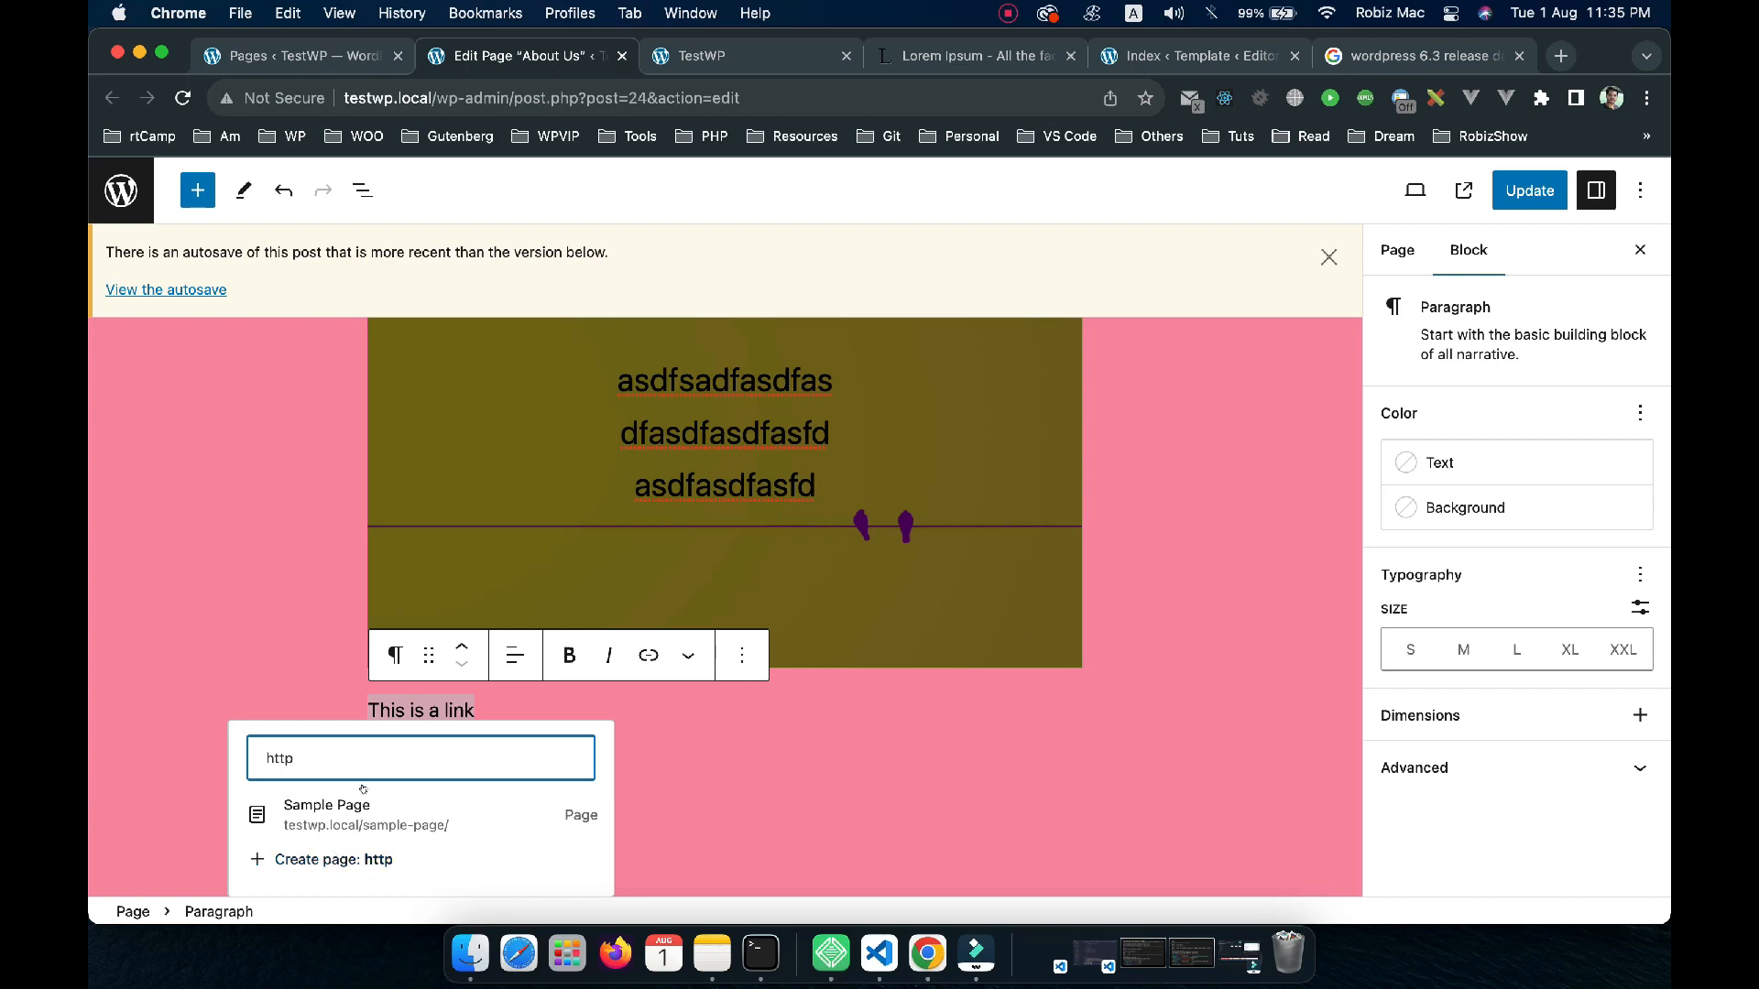
pyautogui.click(342, 807)
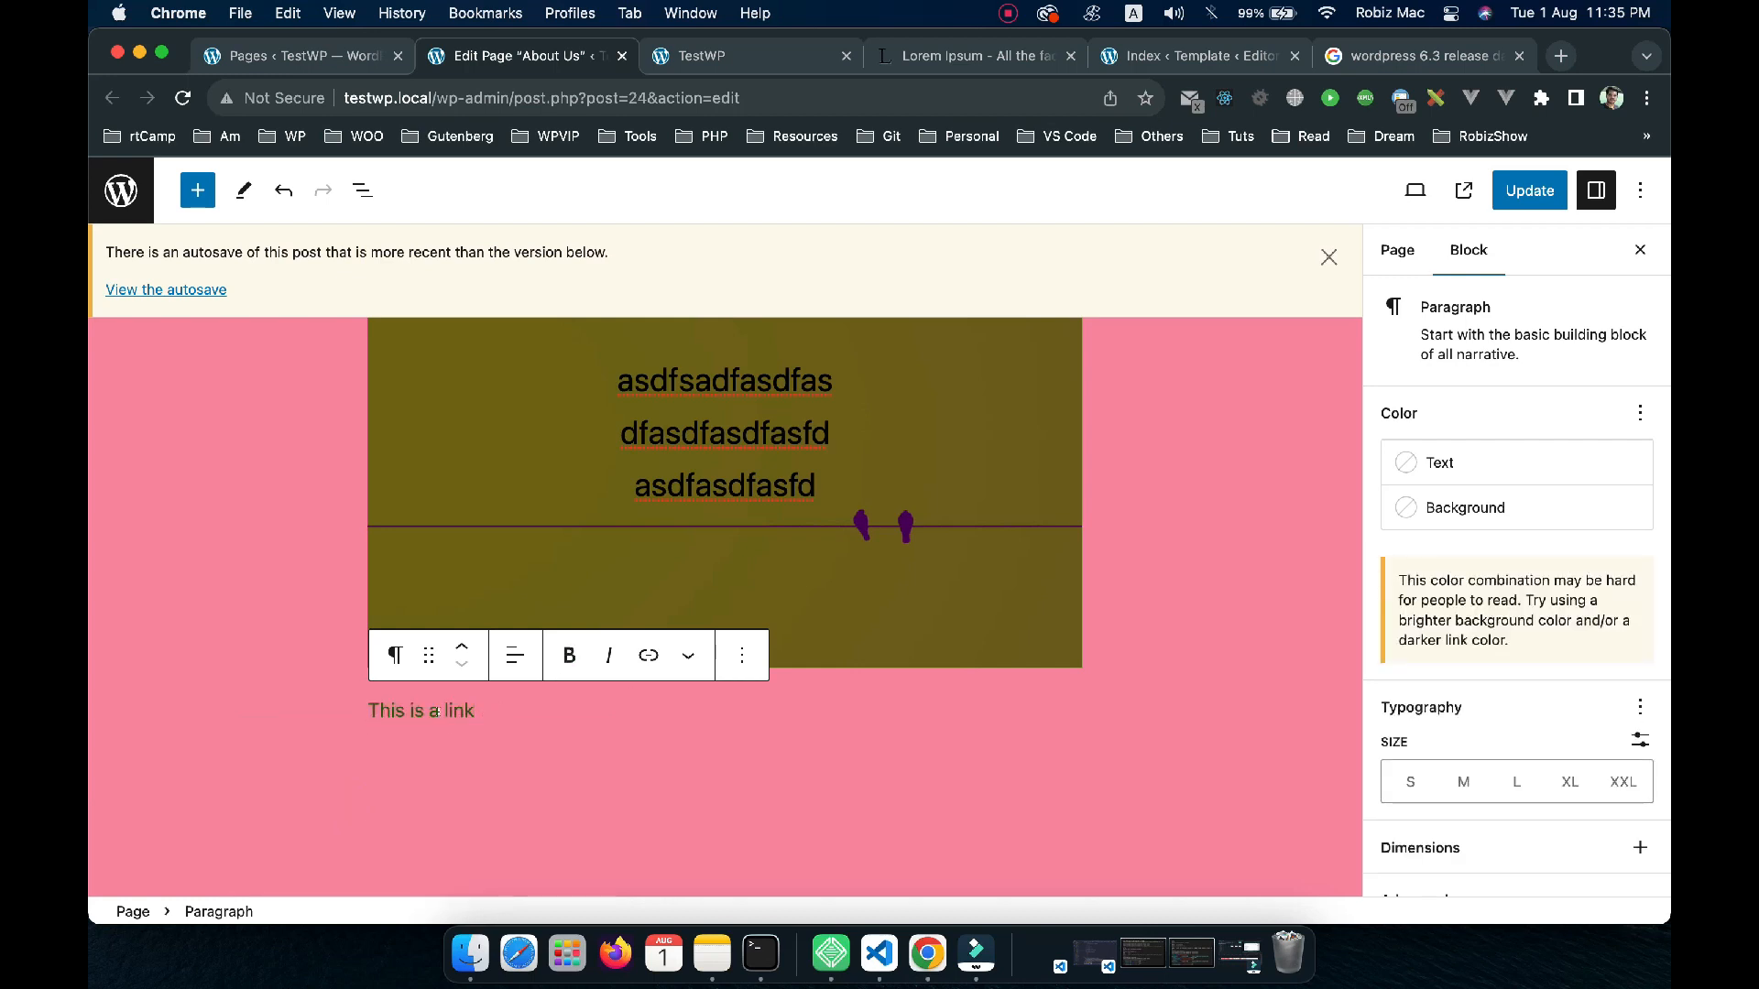
# Edit the 'This is a link' link and turn on Open in new tab in its advanced options
pyautogui.click(440, 710)
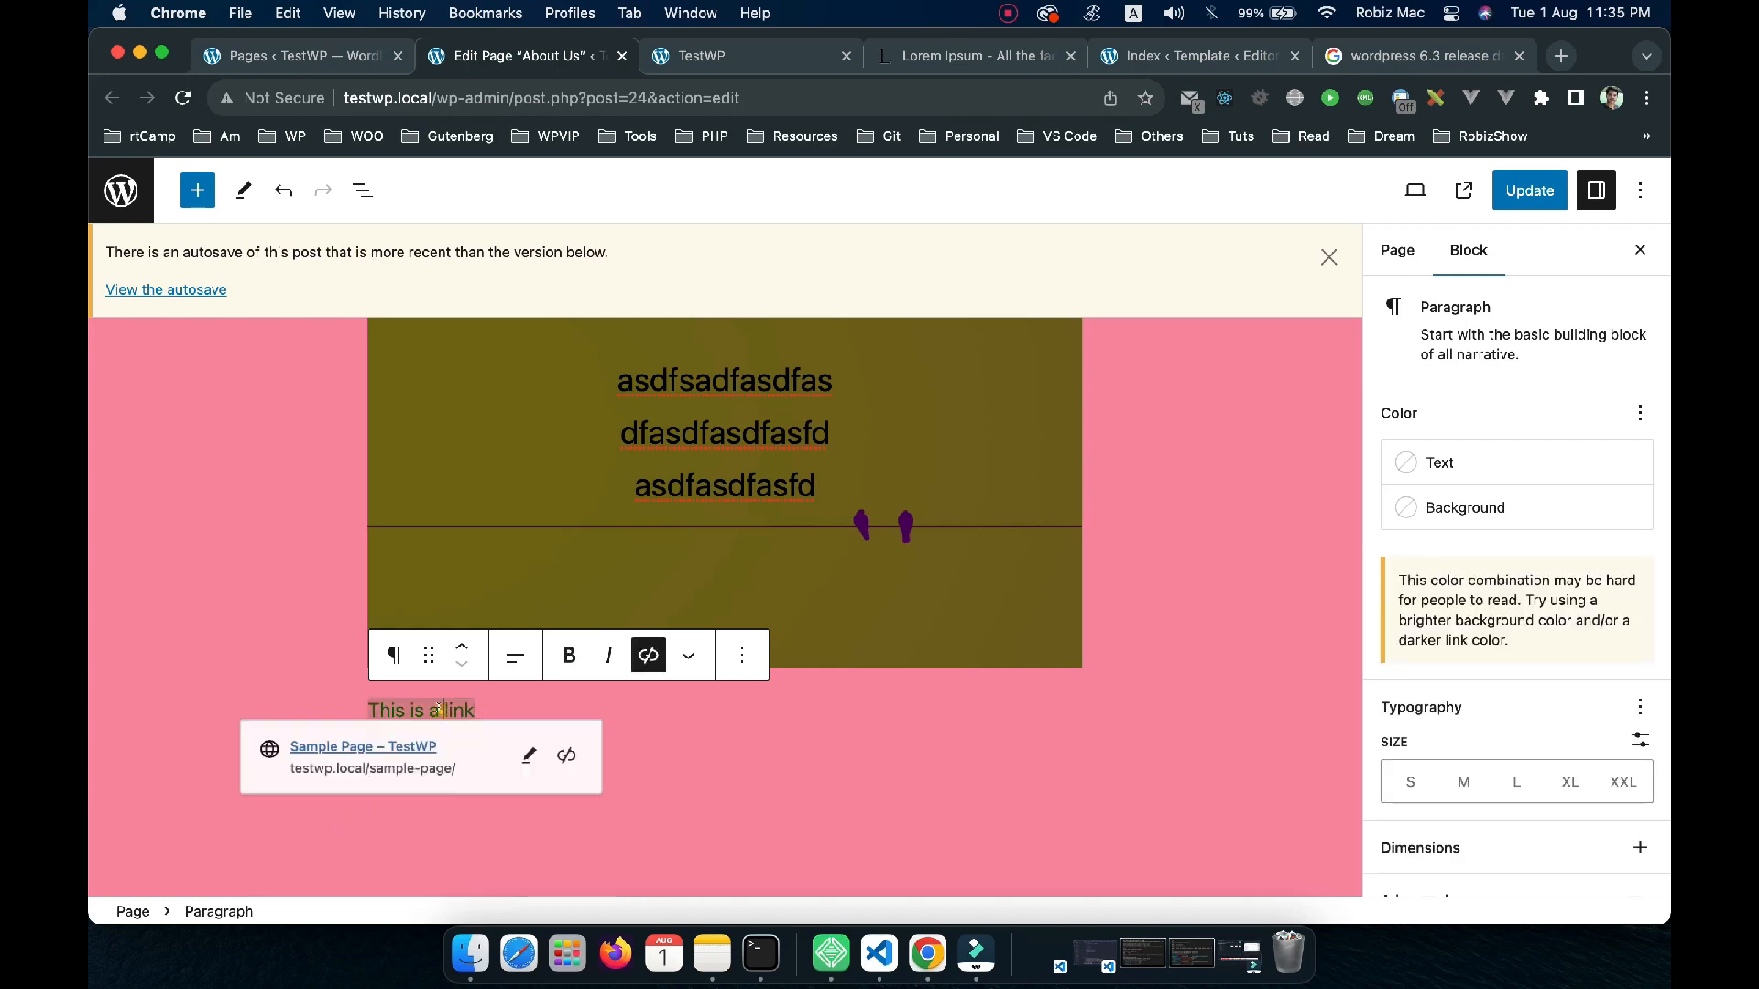
pyautogui.click(536, 759)
pyautogui.scroll(-2, 371, 794)
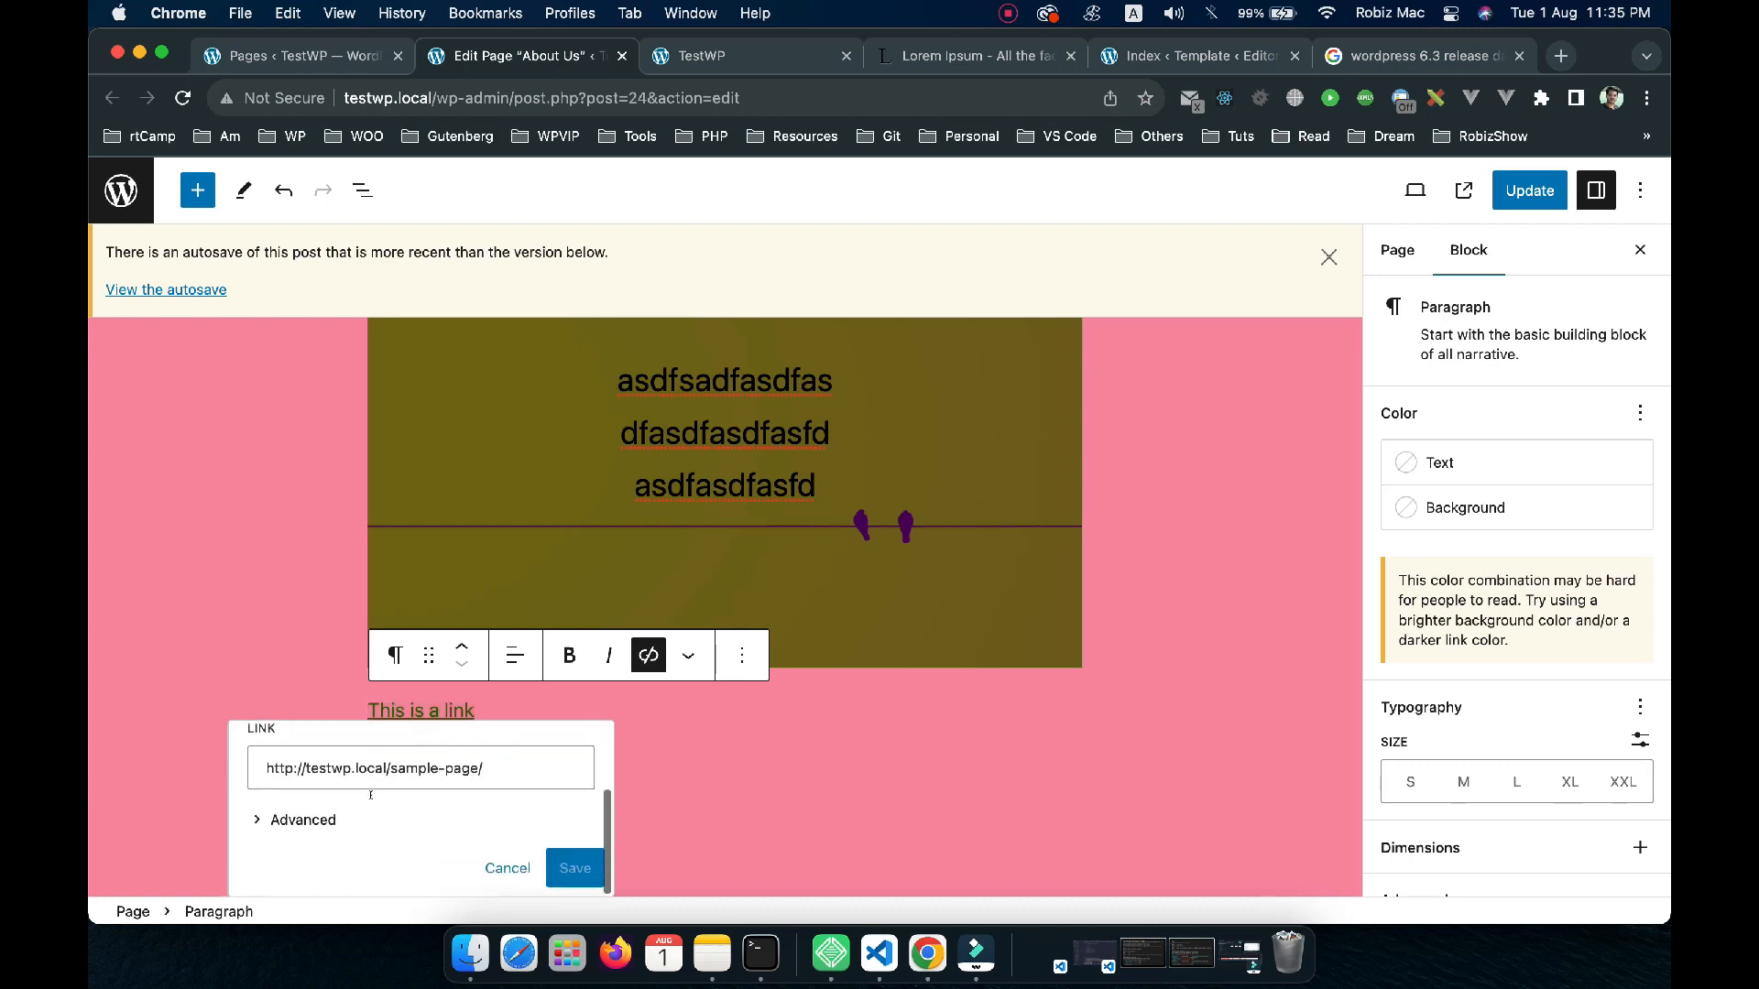
pyautogui.click(254, 822)
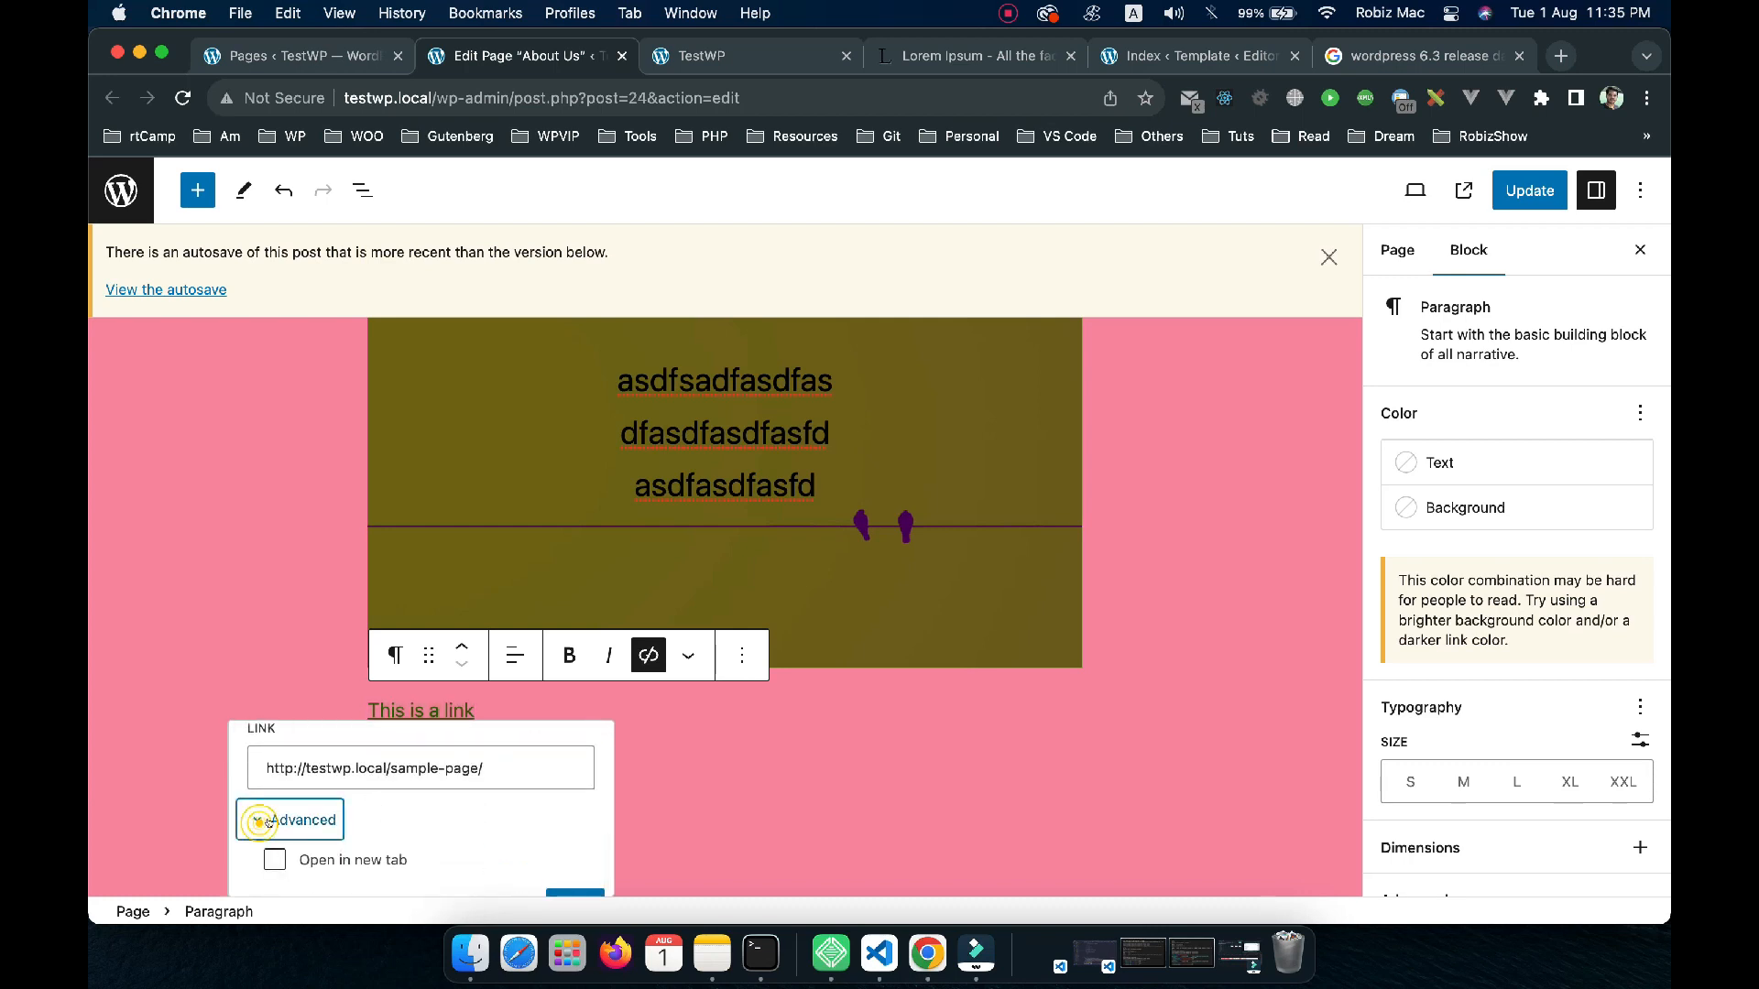
pyautogui.click(267, 858)
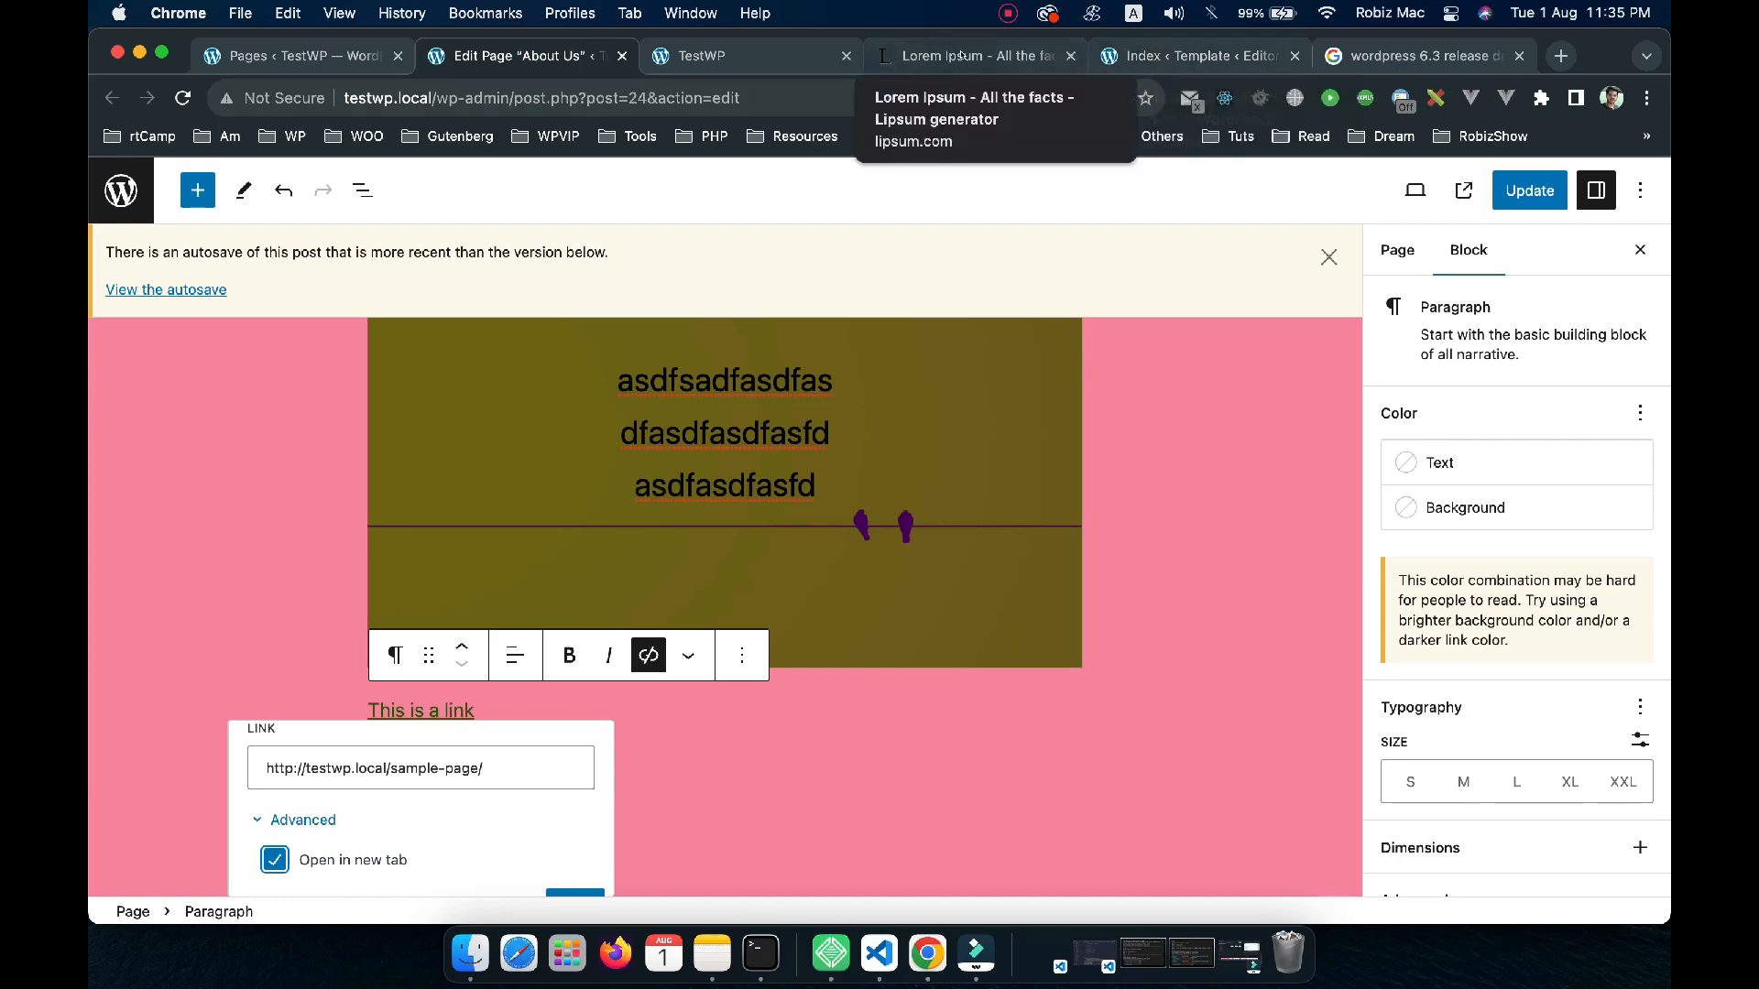
# Switch to the RobizShow site and open its About Us page for editing from the pages list
pyautogui.click(1181, 56)
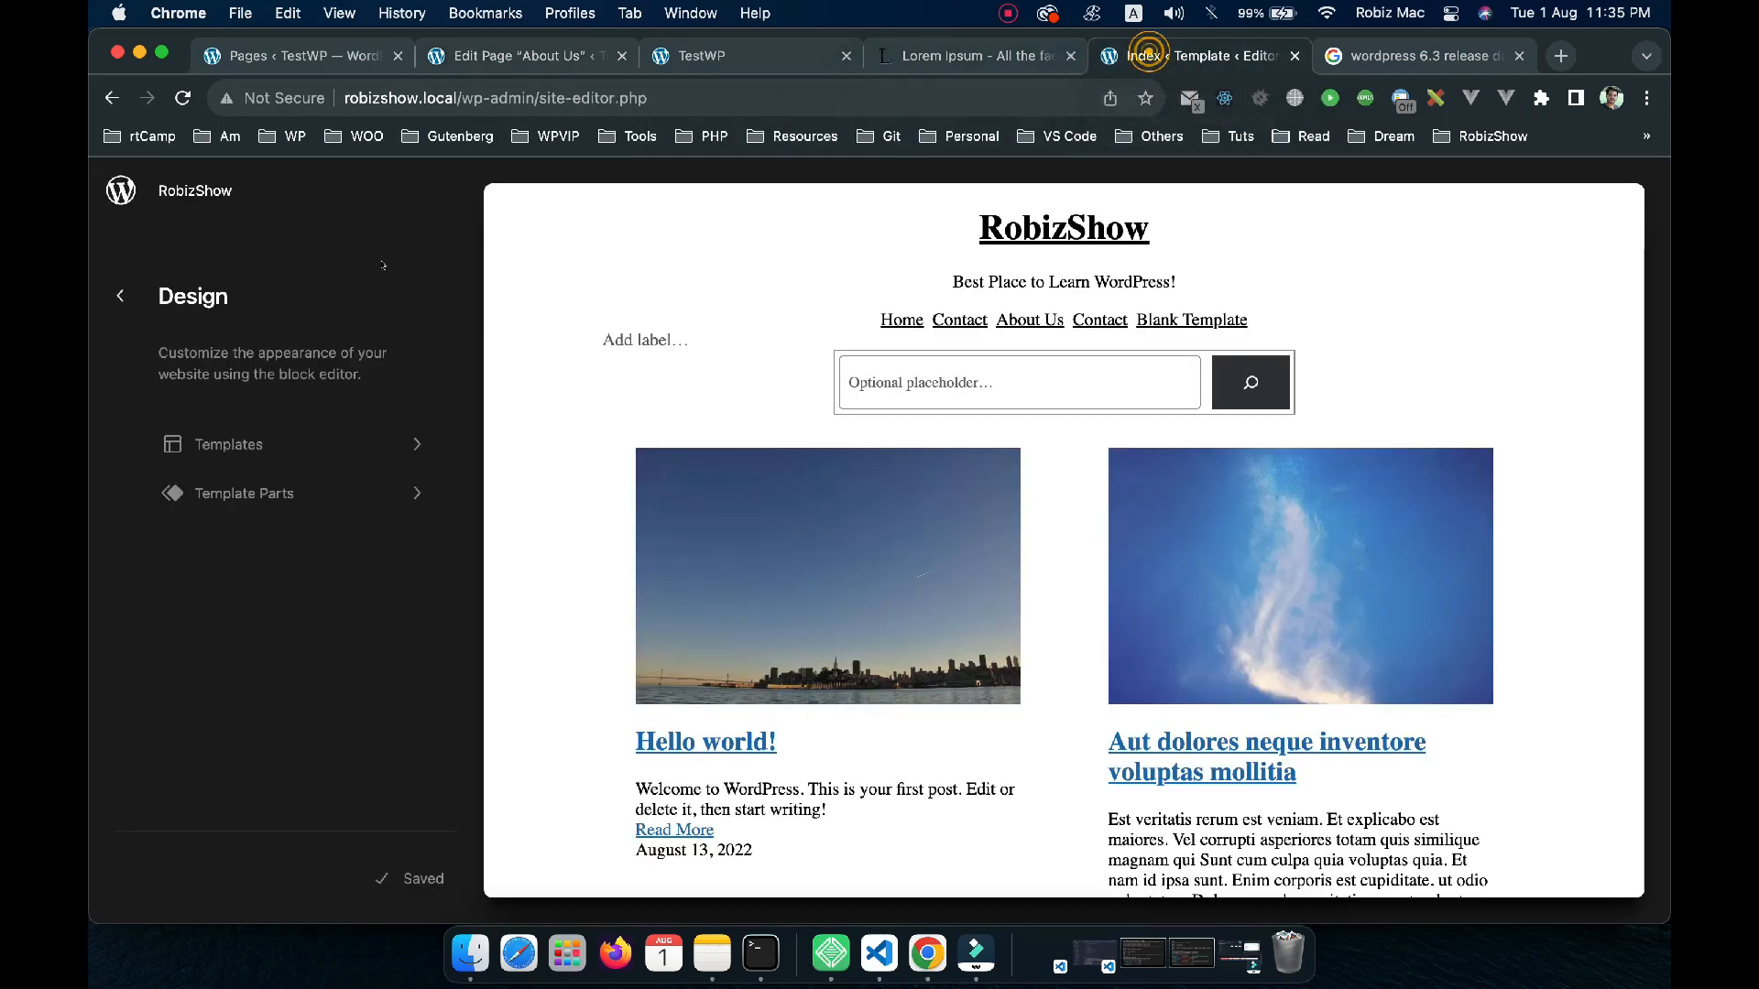
pyautogui.click(122, 190)
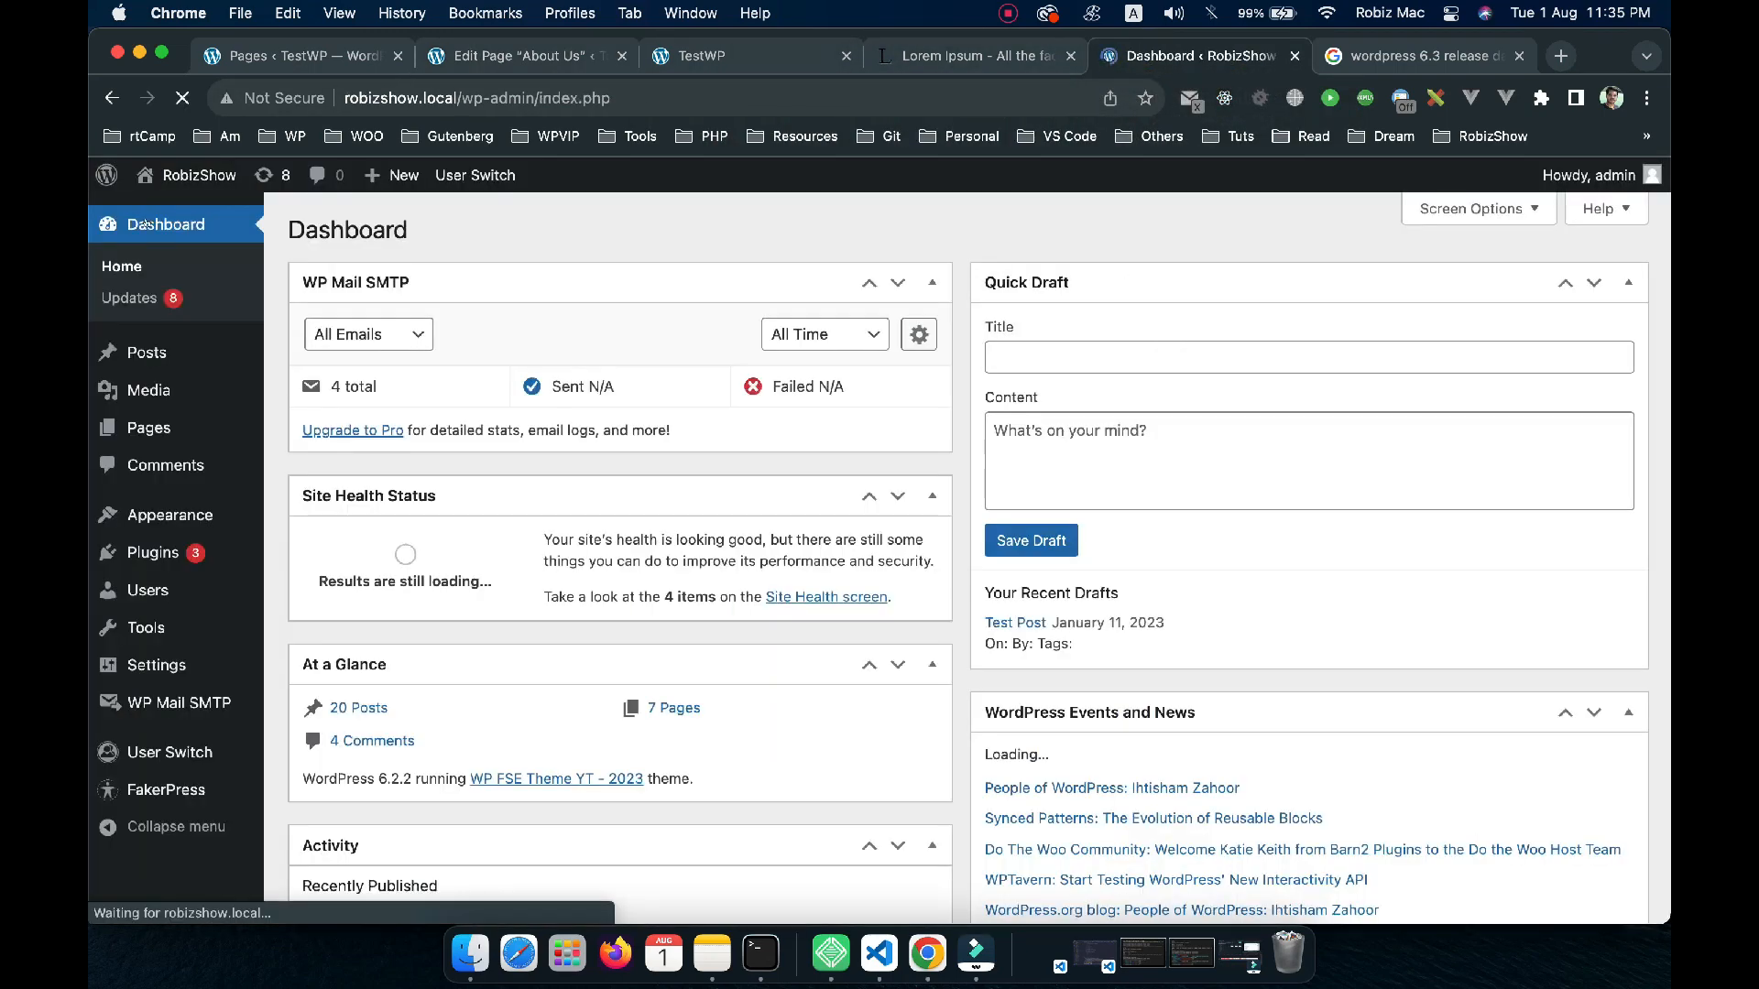
pyautogui.click(148, 427)
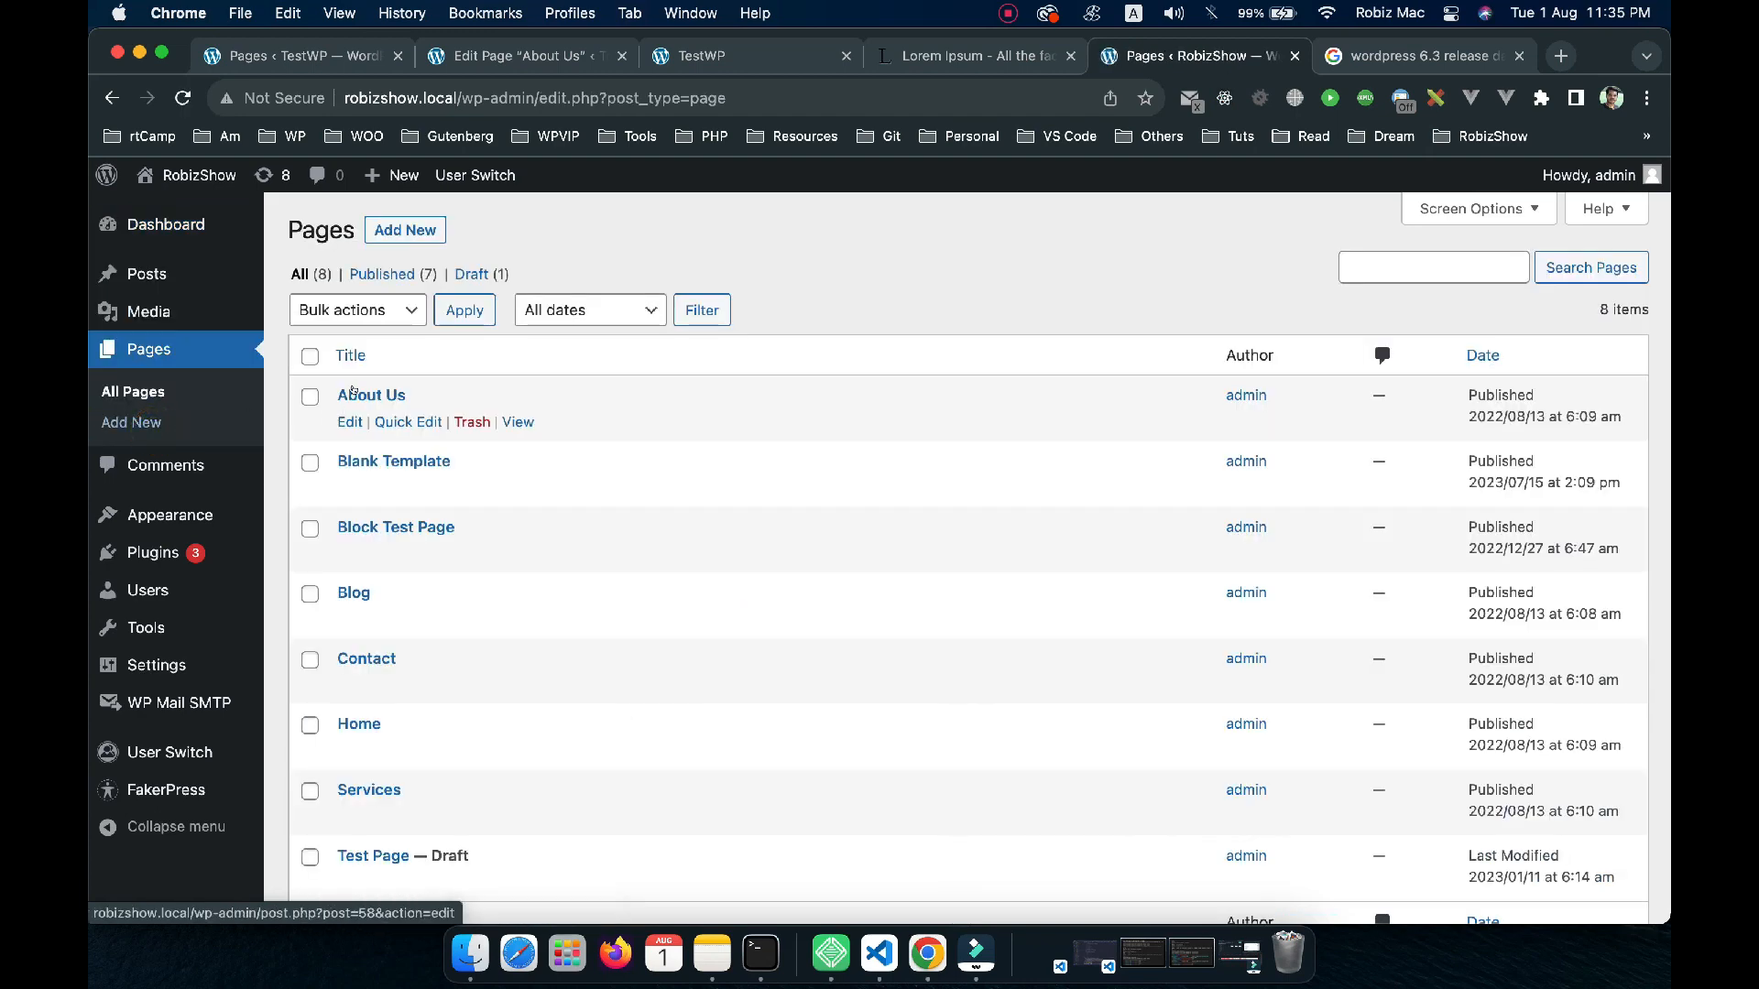
pyautogui.click(357, 394)
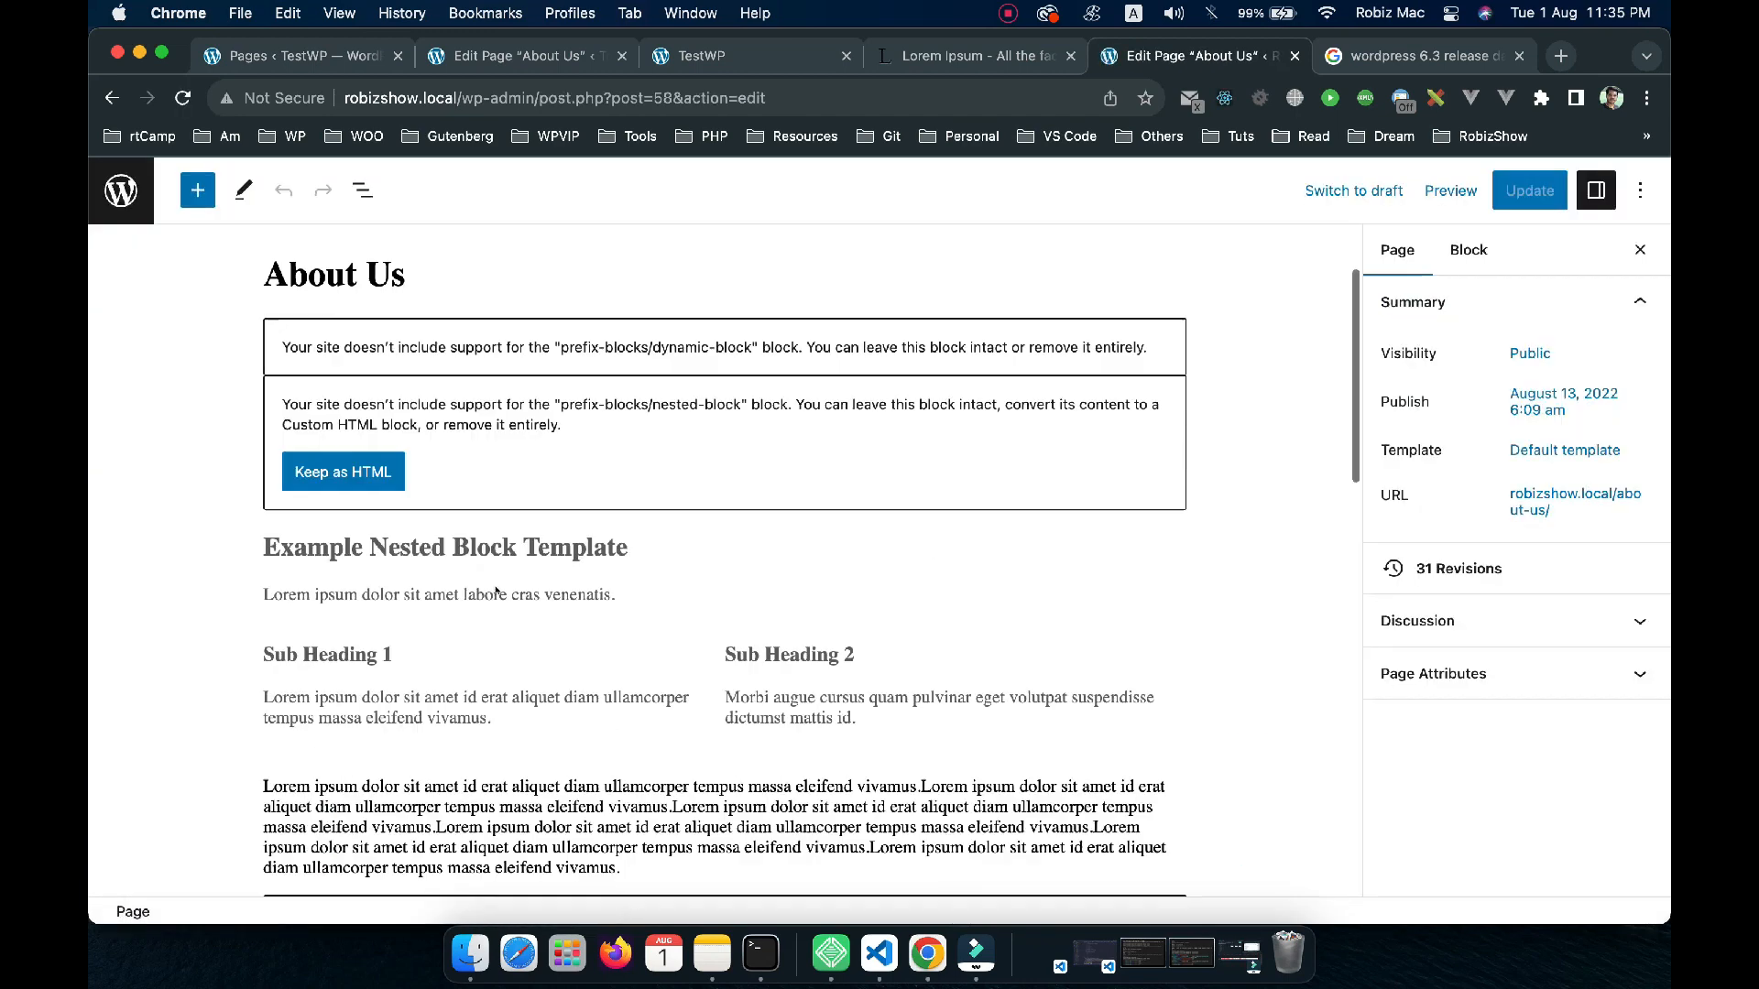
# Write 'This is alink' in a new paragraph below the cover on the RobizShow About Us page
pyautogui.scroll(-10, 495, 591)
pyautogui.click(664, 564)
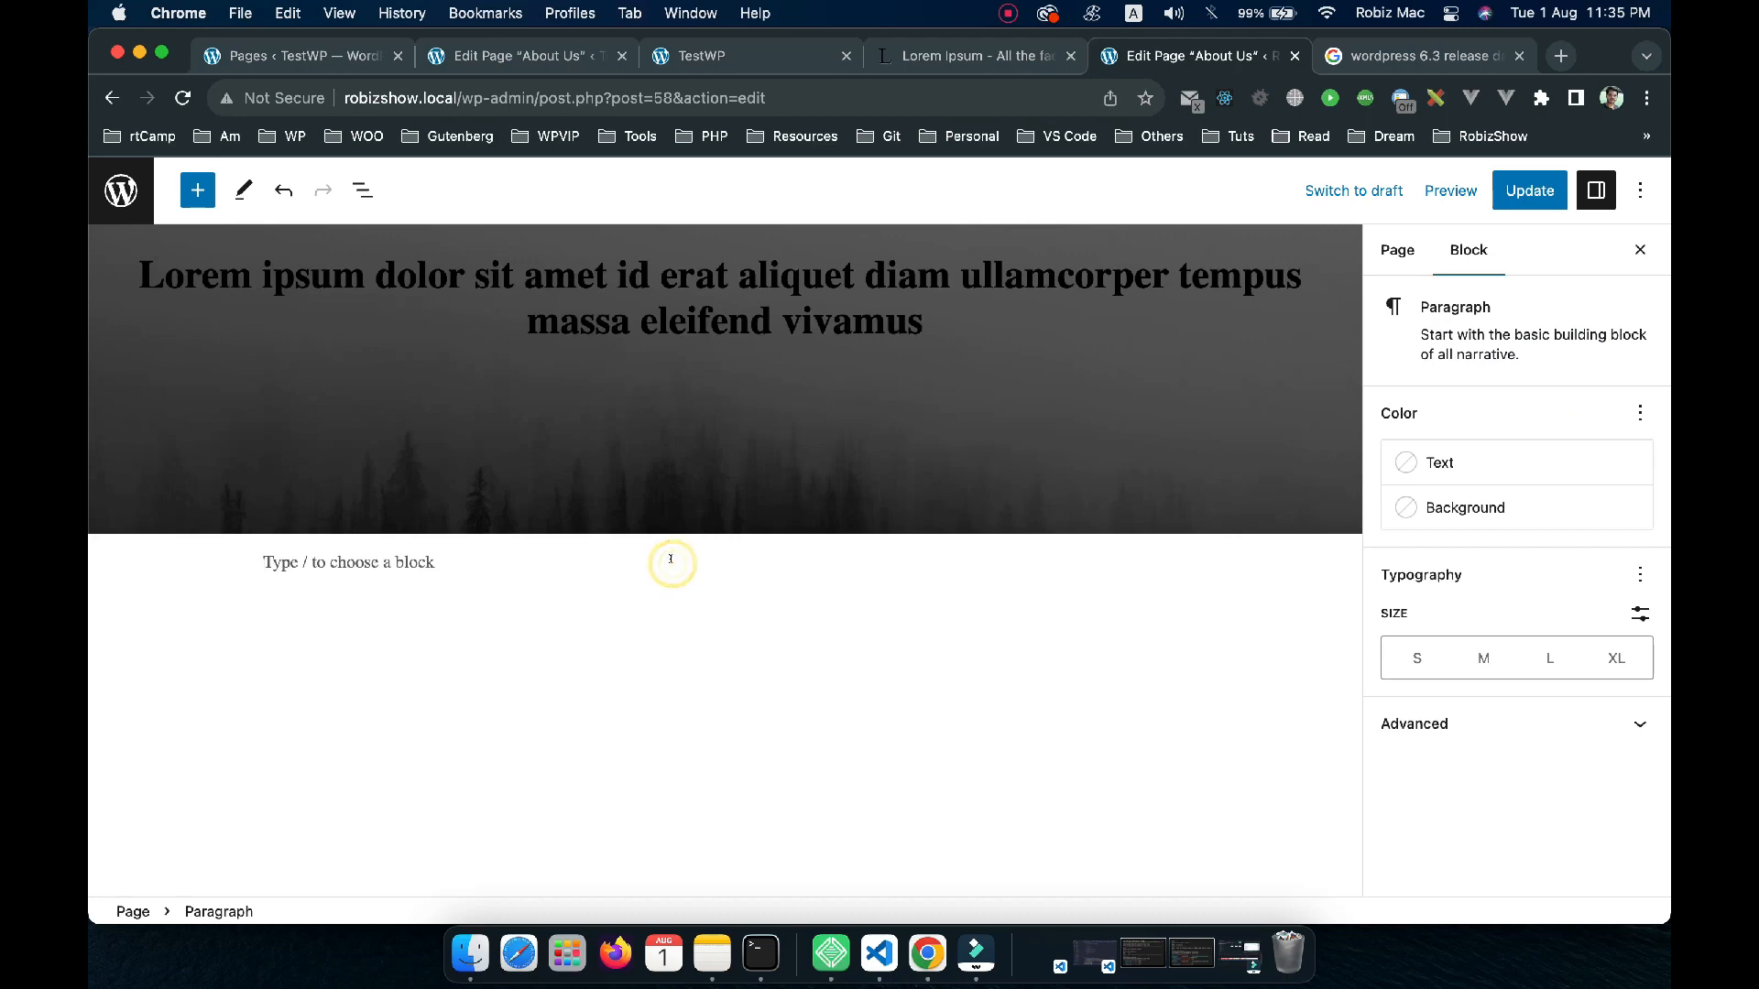
pyautogui.write('This is alink')
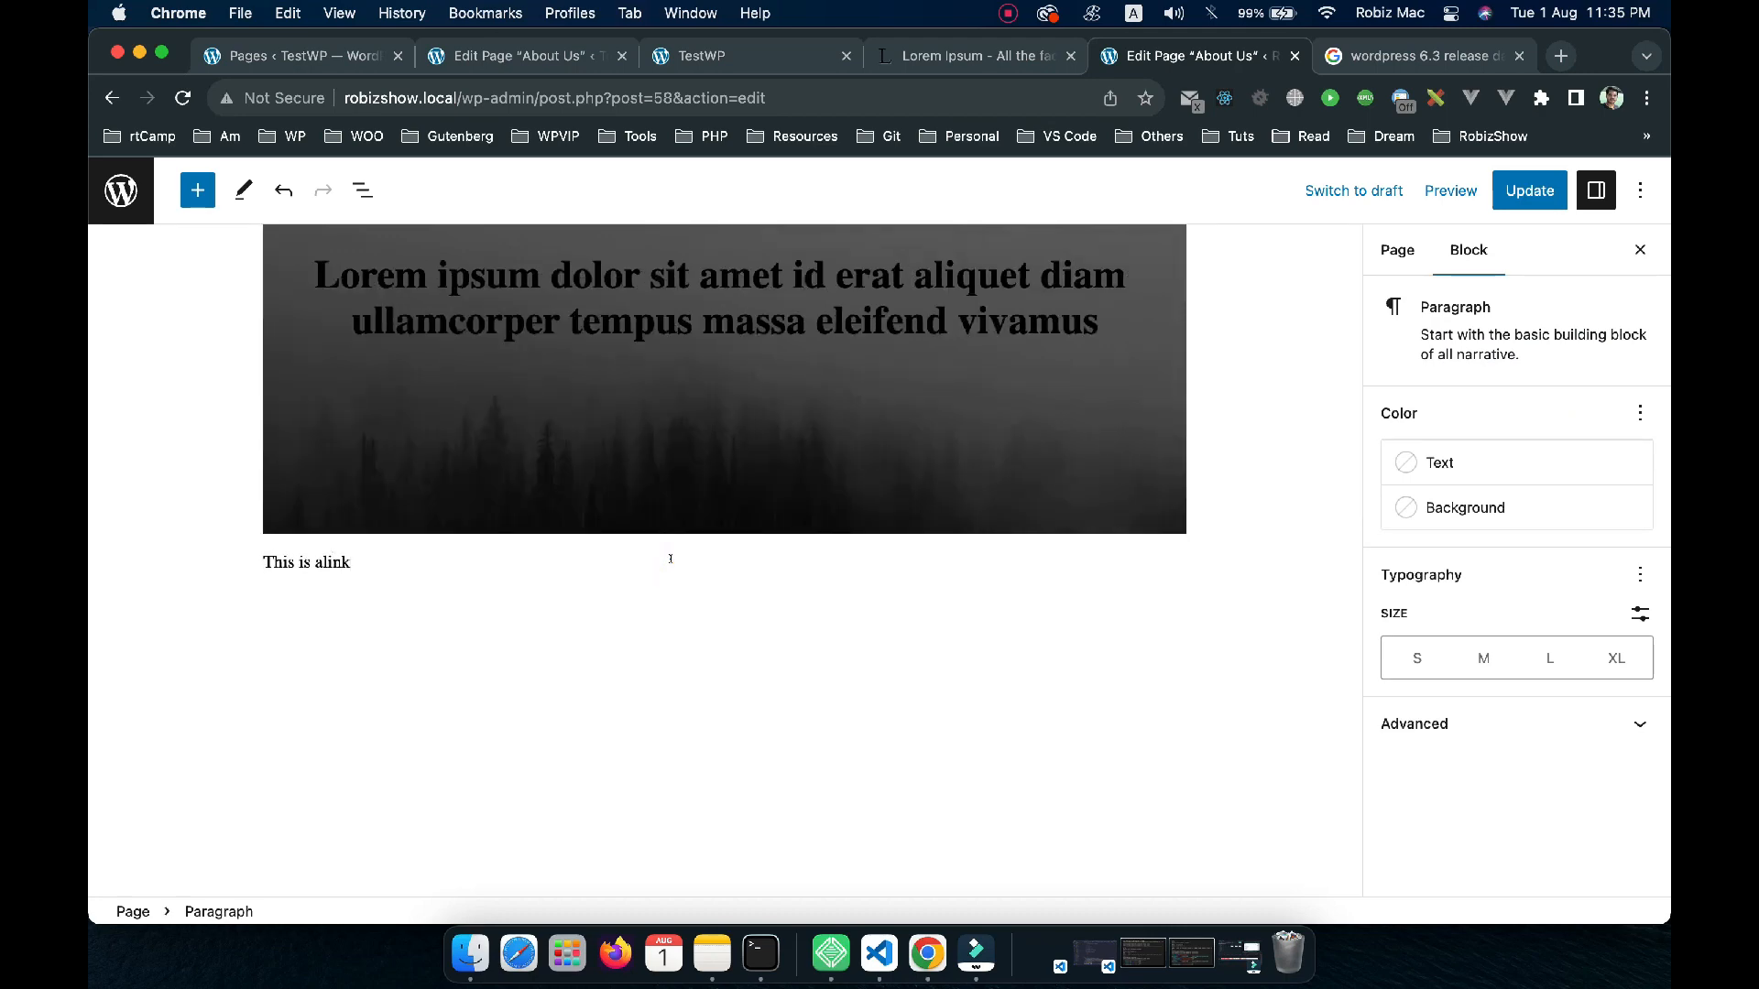
# Examine the link options for the 'This is alink' text, searching for 'http', and close them without adding a link
pyautogui.press('super+a')
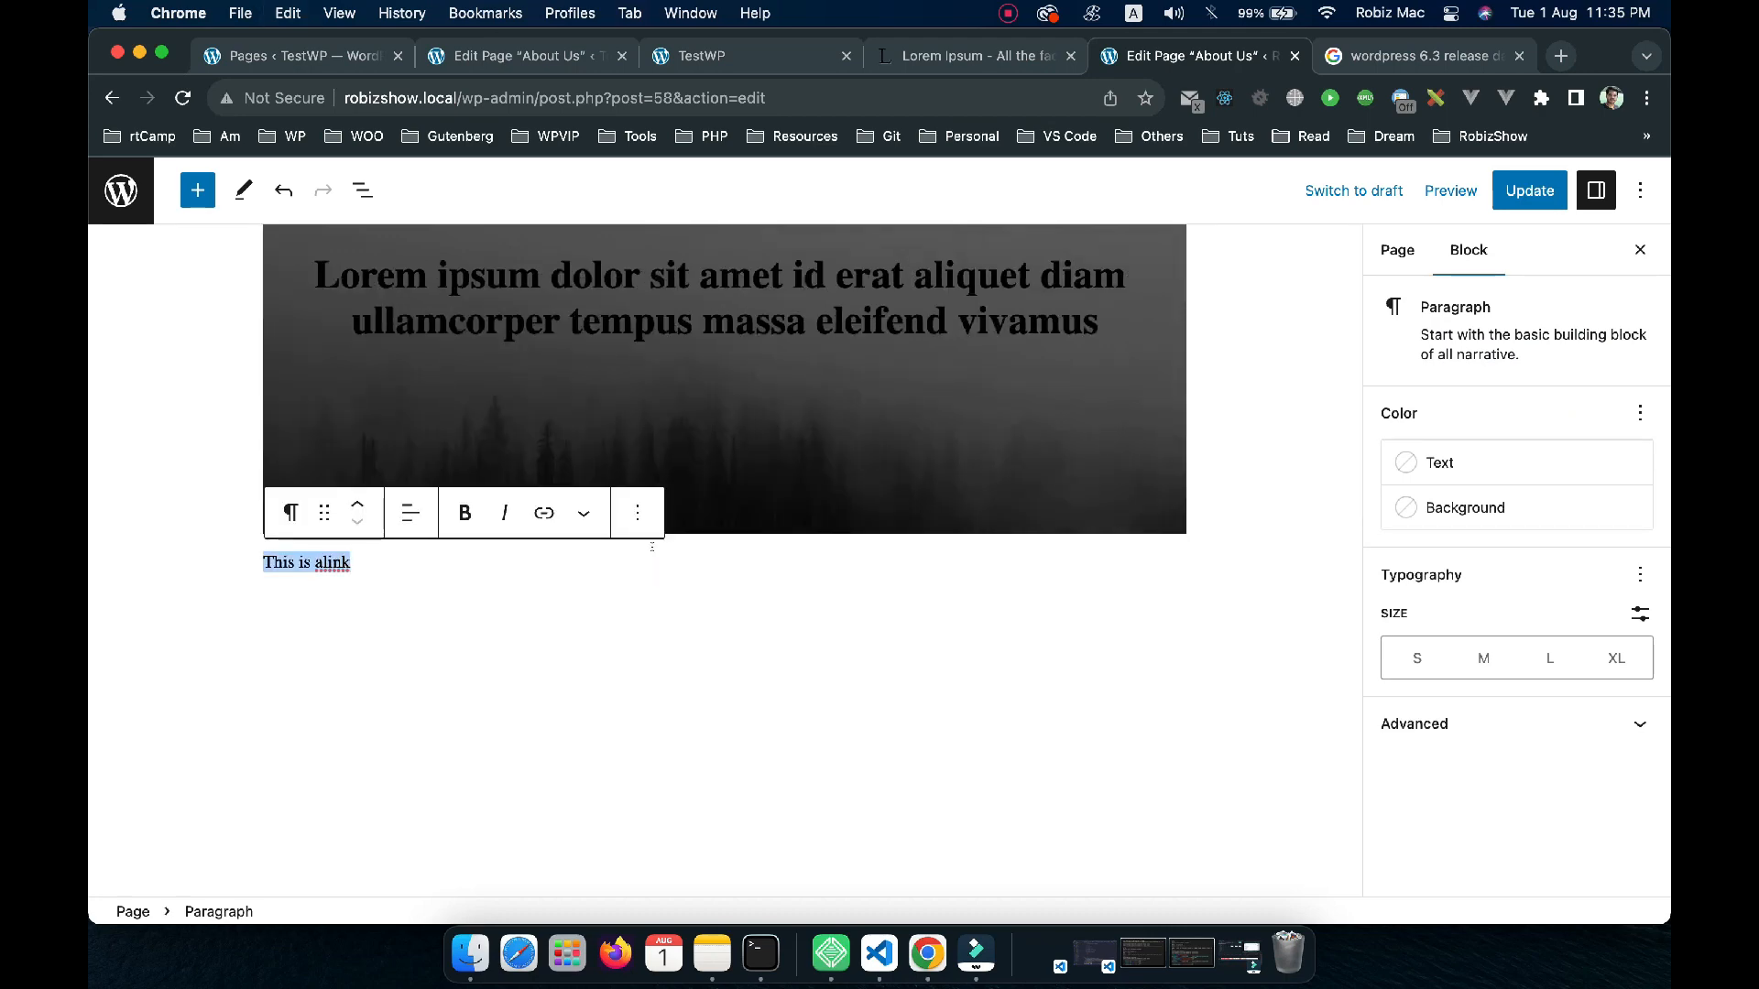
pyautogui.click(544, 512)
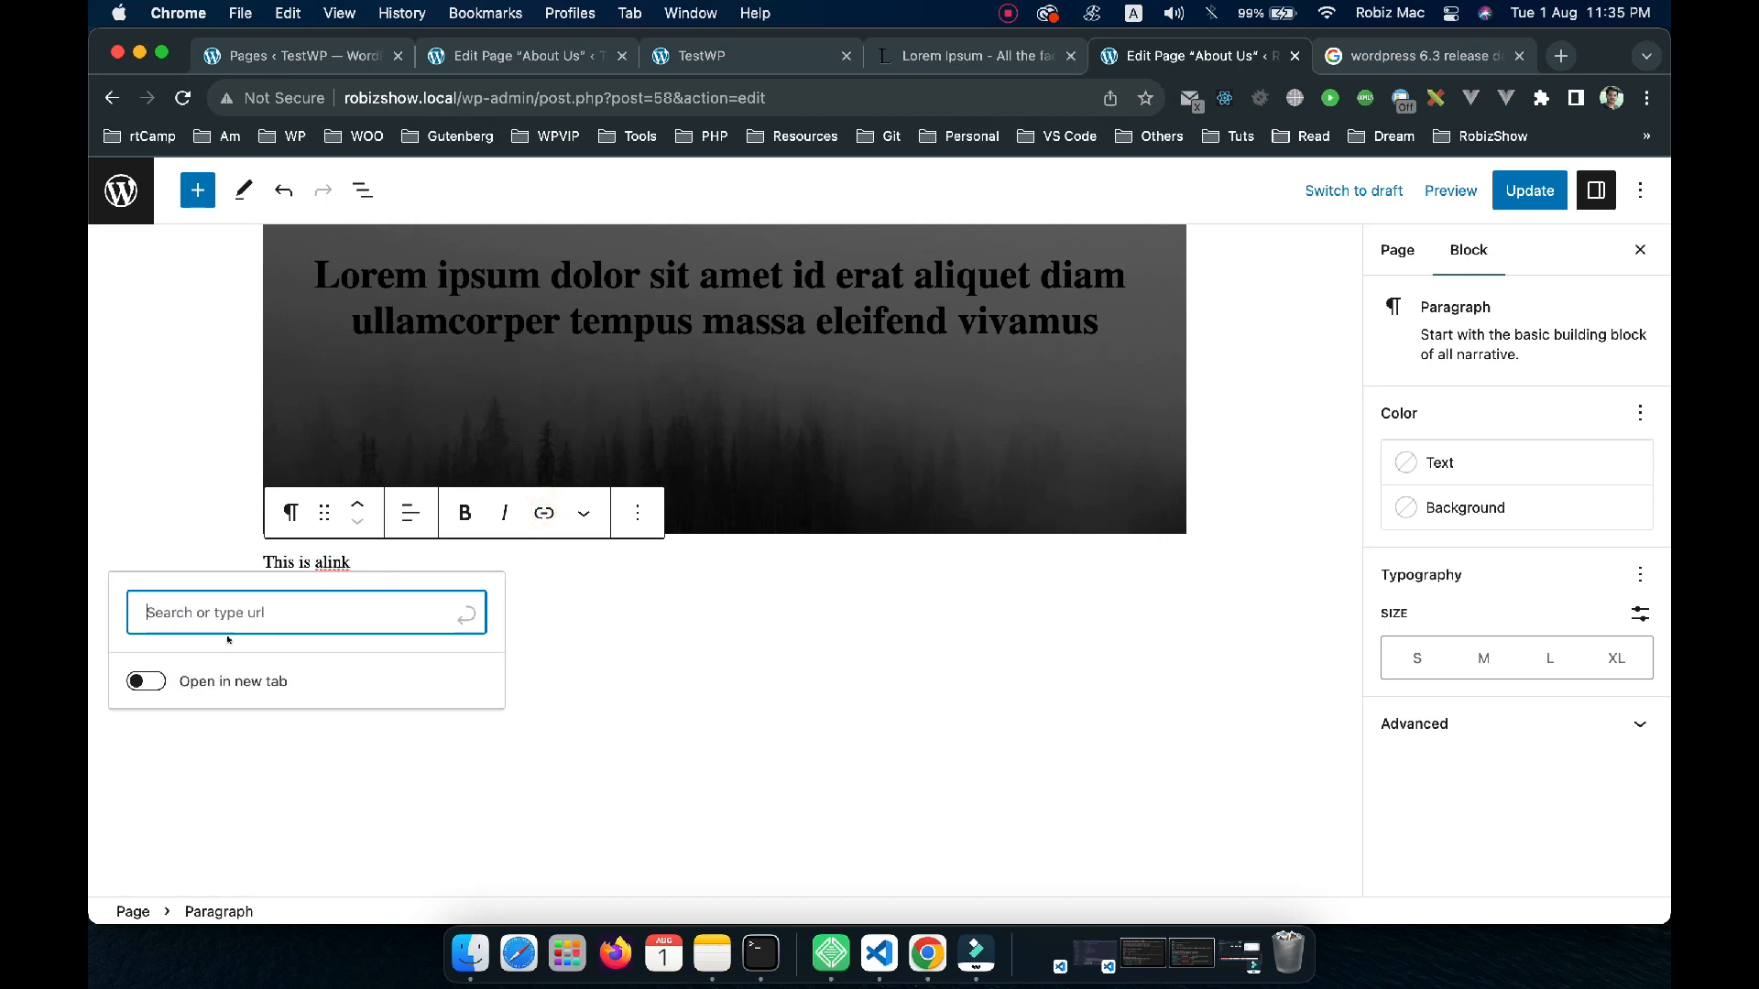
pyautogui.write('http')
pyautogui.scroll(-3, 265, 770)
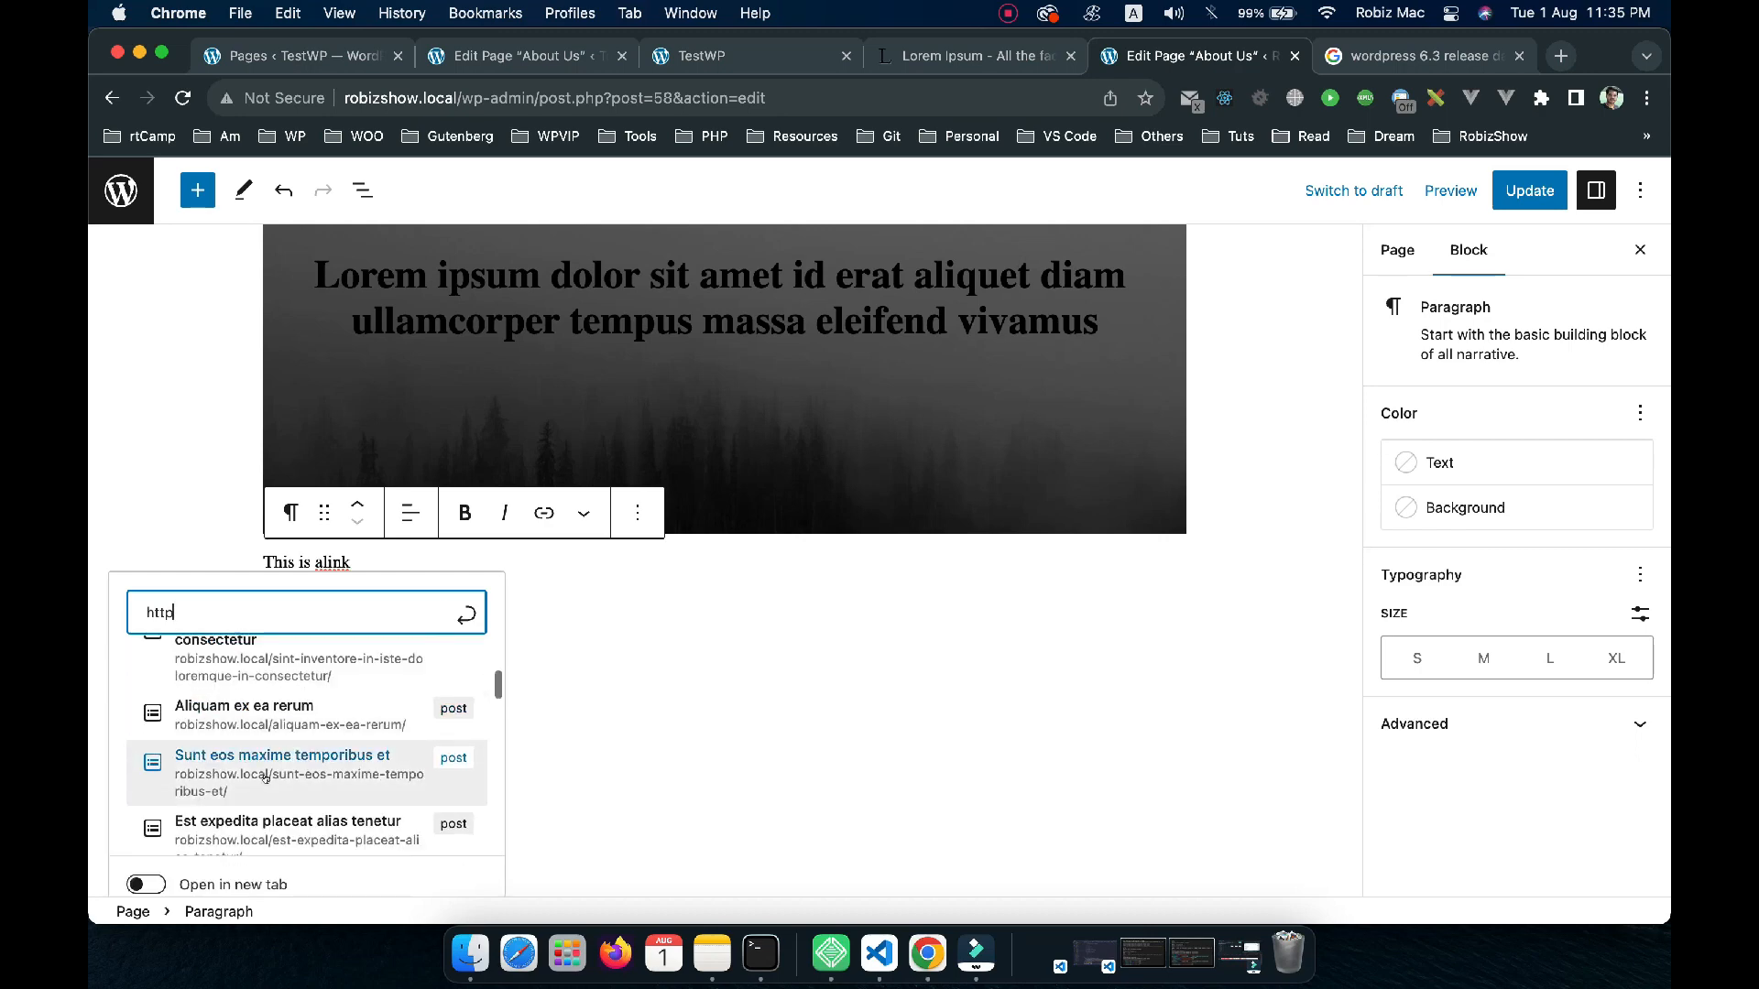
pyautogui.scroll(-5, 266, 777)
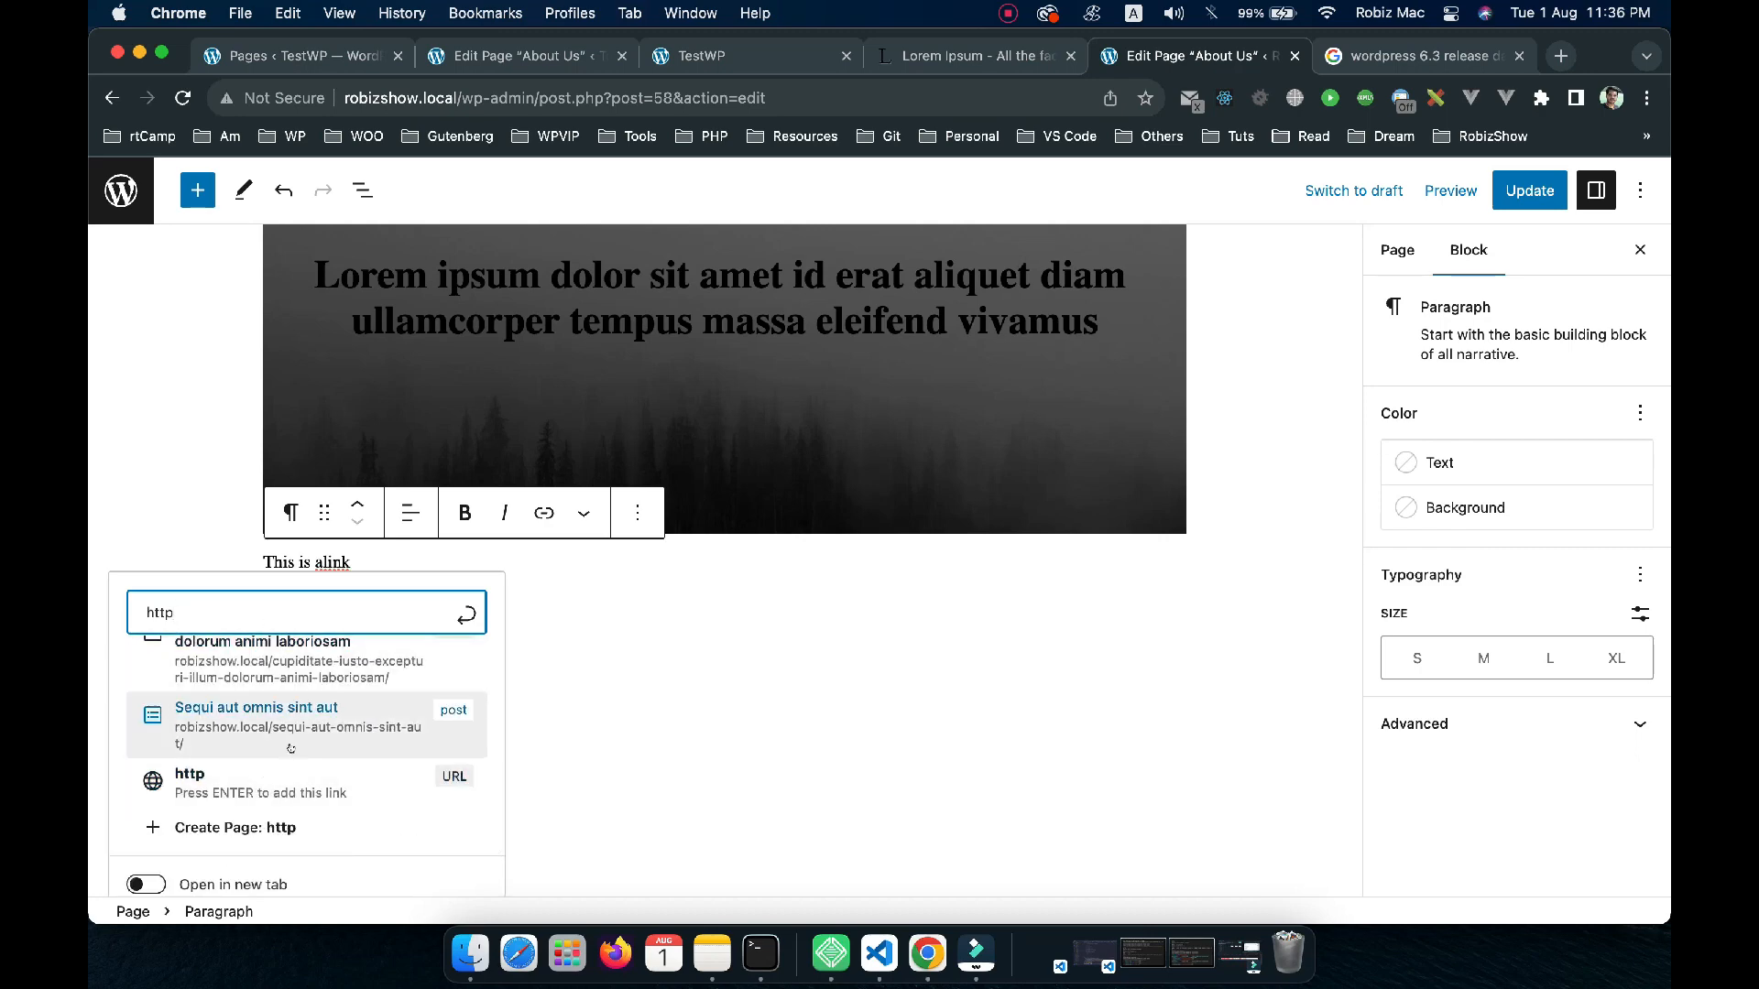
pyautogui.scroll(5, 293, 660)
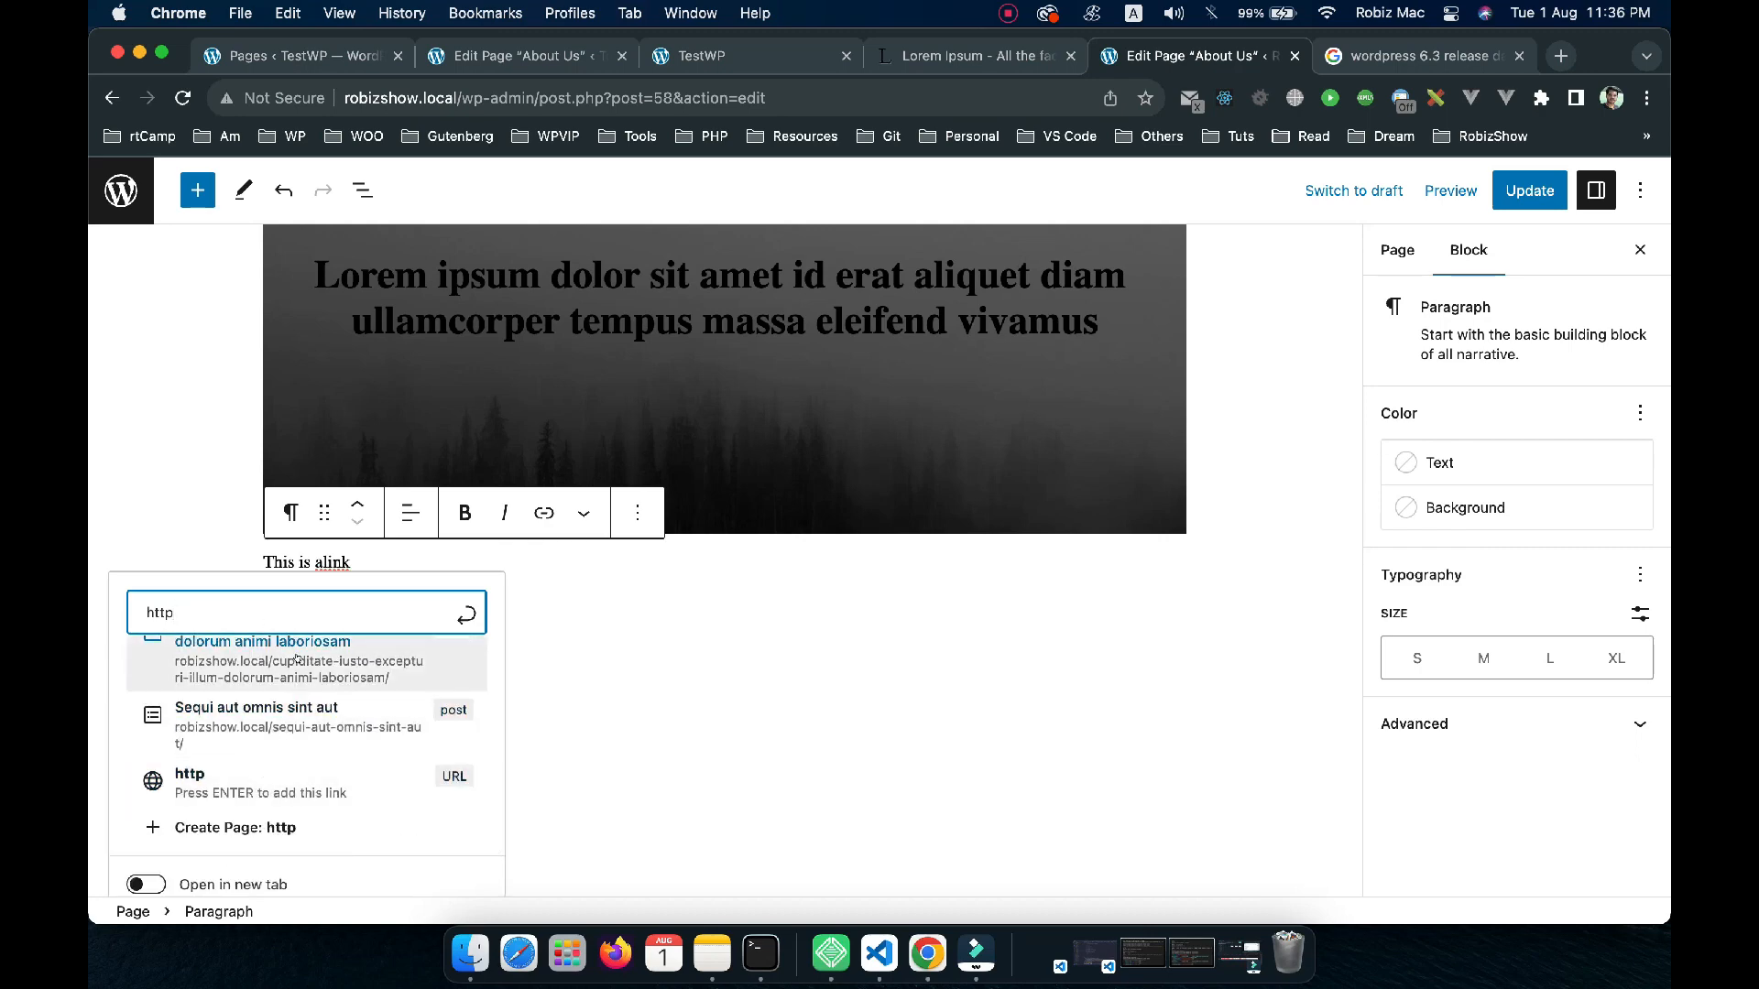
pyautogui.click(190, 517)
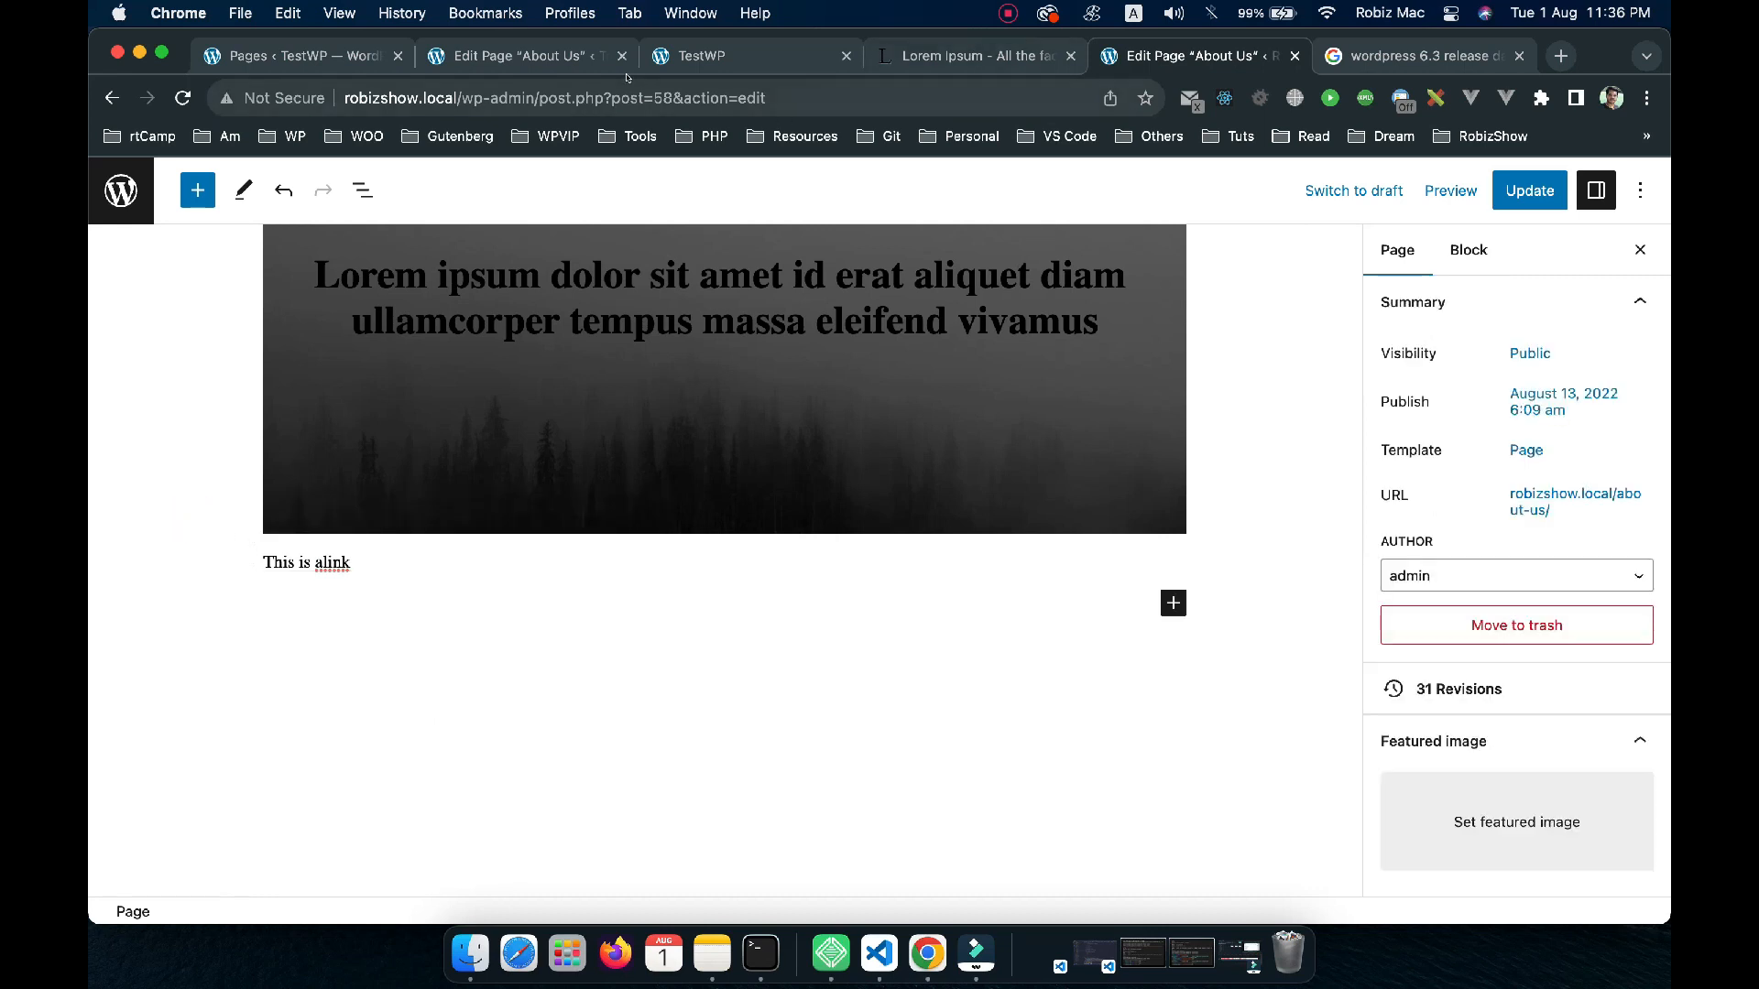
# Return to the TestWP About Us page and save the 'This is a link' settings with Open in new tab enabled
pyautogui.click(546, 64)
pyautogui.scroll(-2, 531, 863)
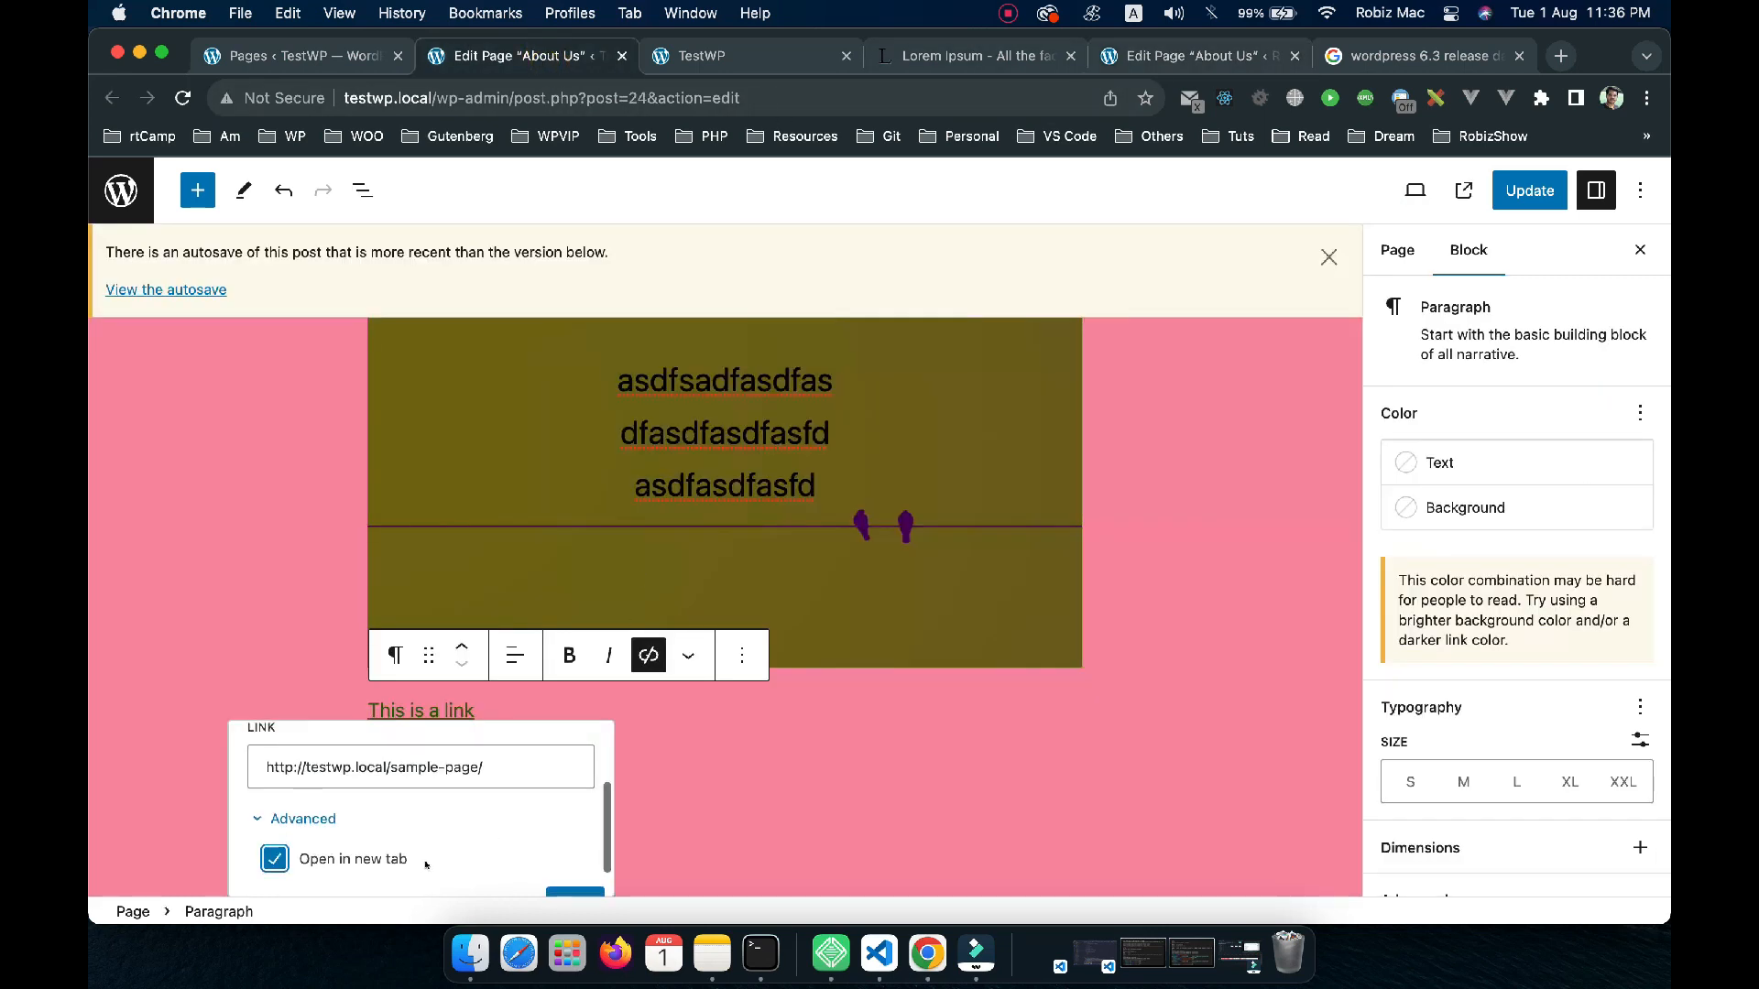
pyautogui.click(568, 867)
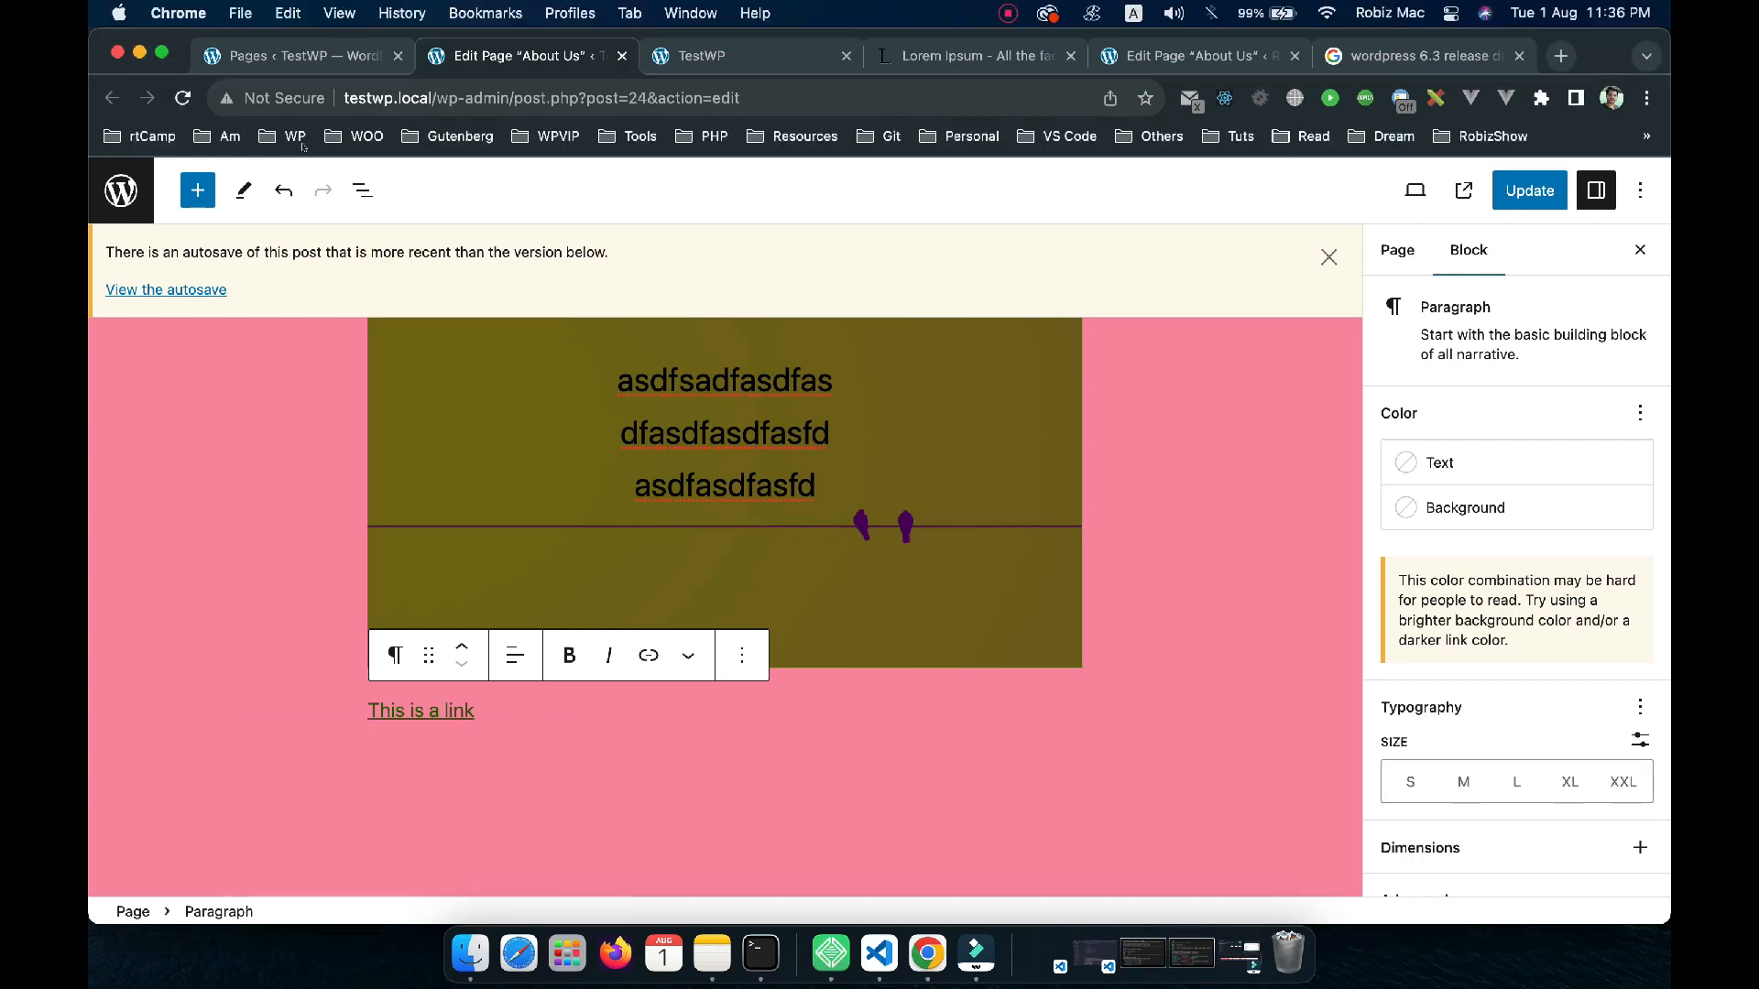
# Leave the TestWP About Us editor without saving the page and open the site's installed themes
pyautogui.click(121, 191)
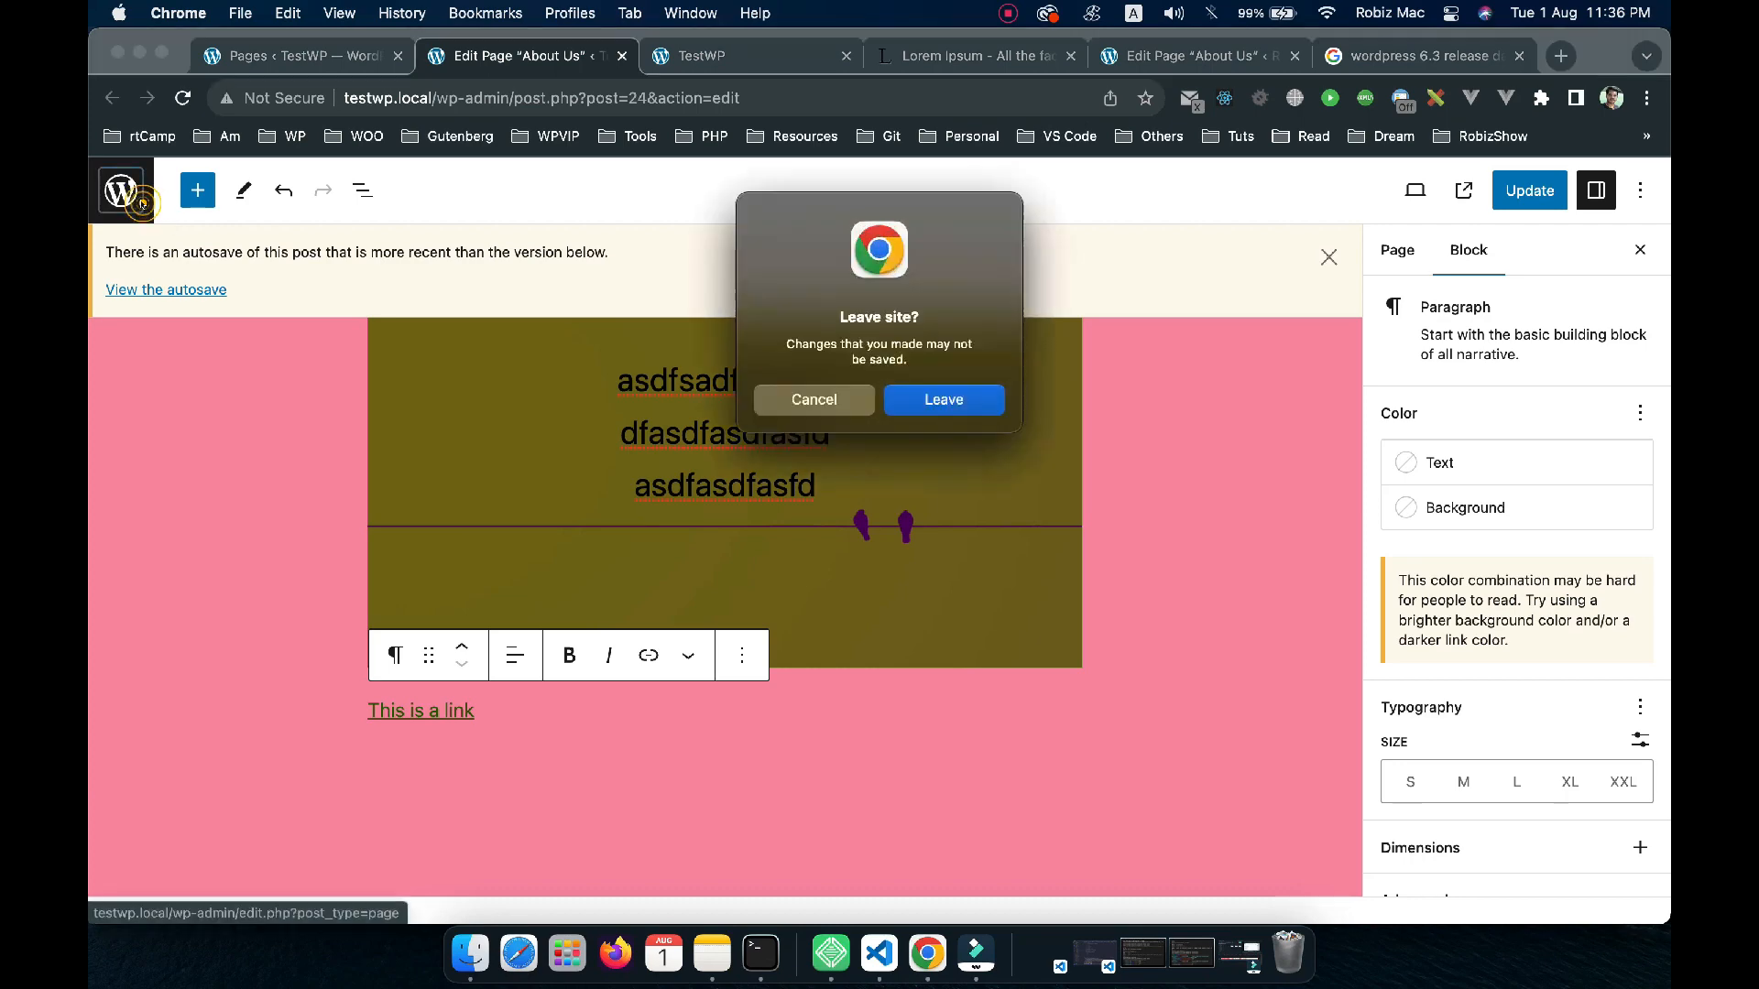
pyautogui.click(923, 399)
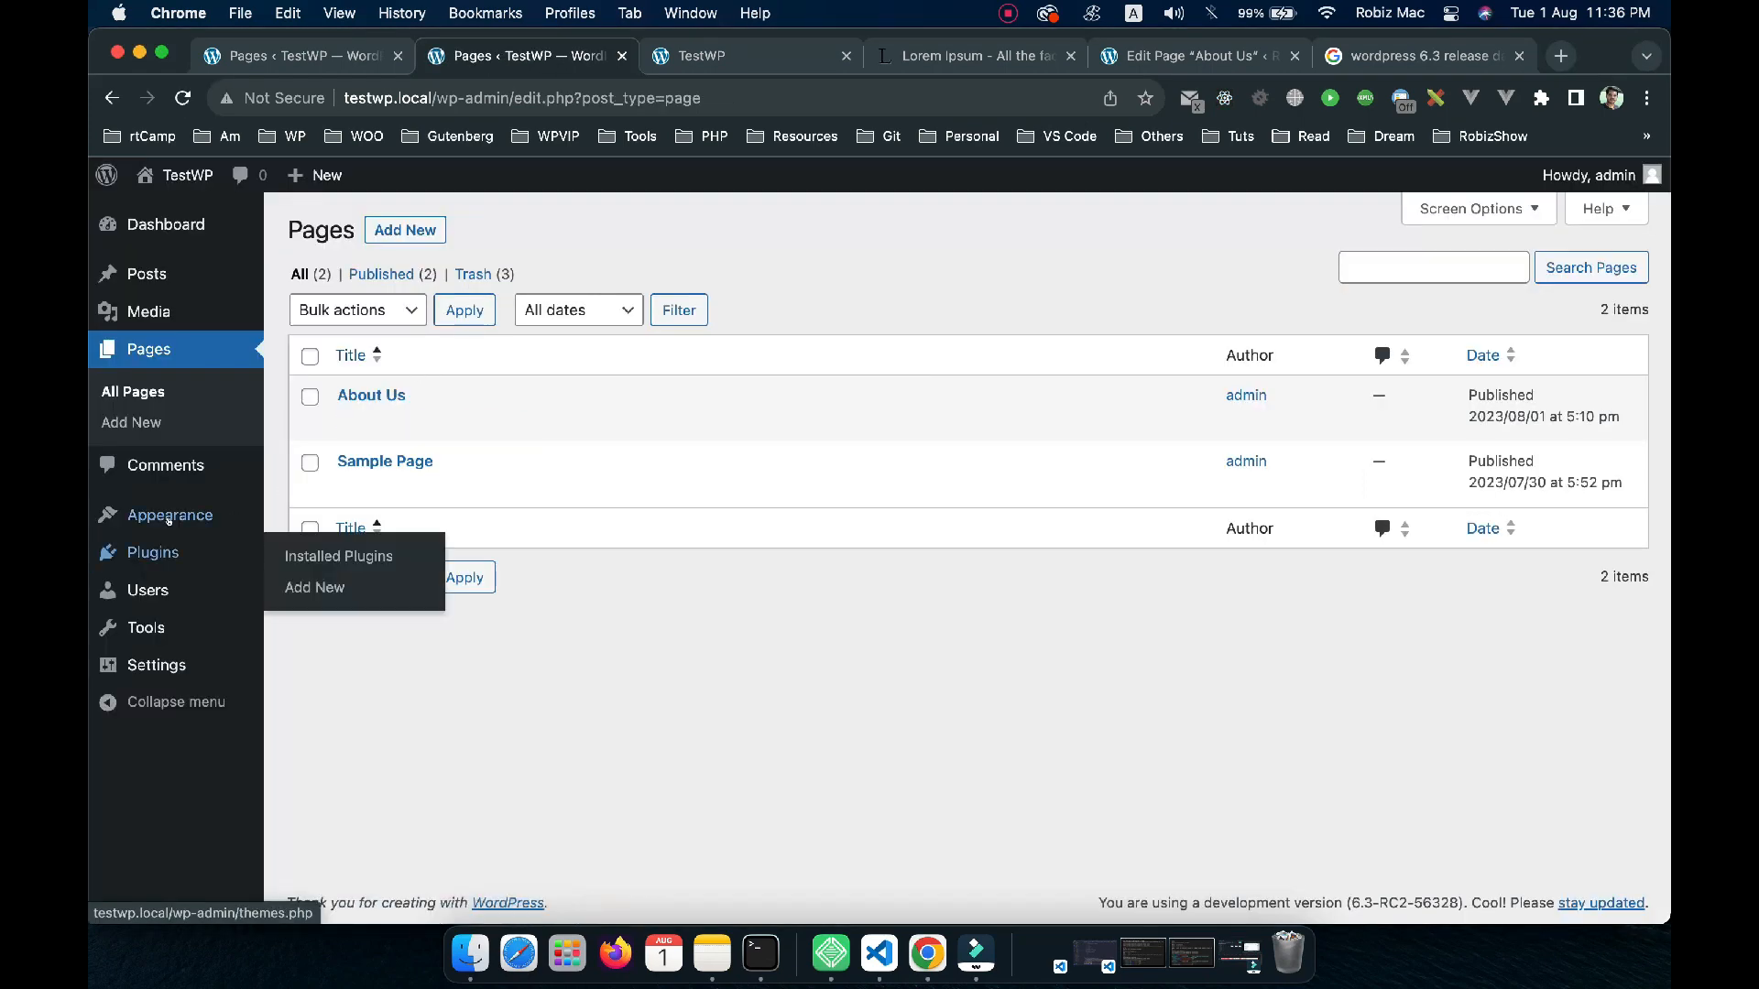
pyautogui.click(279, 518)
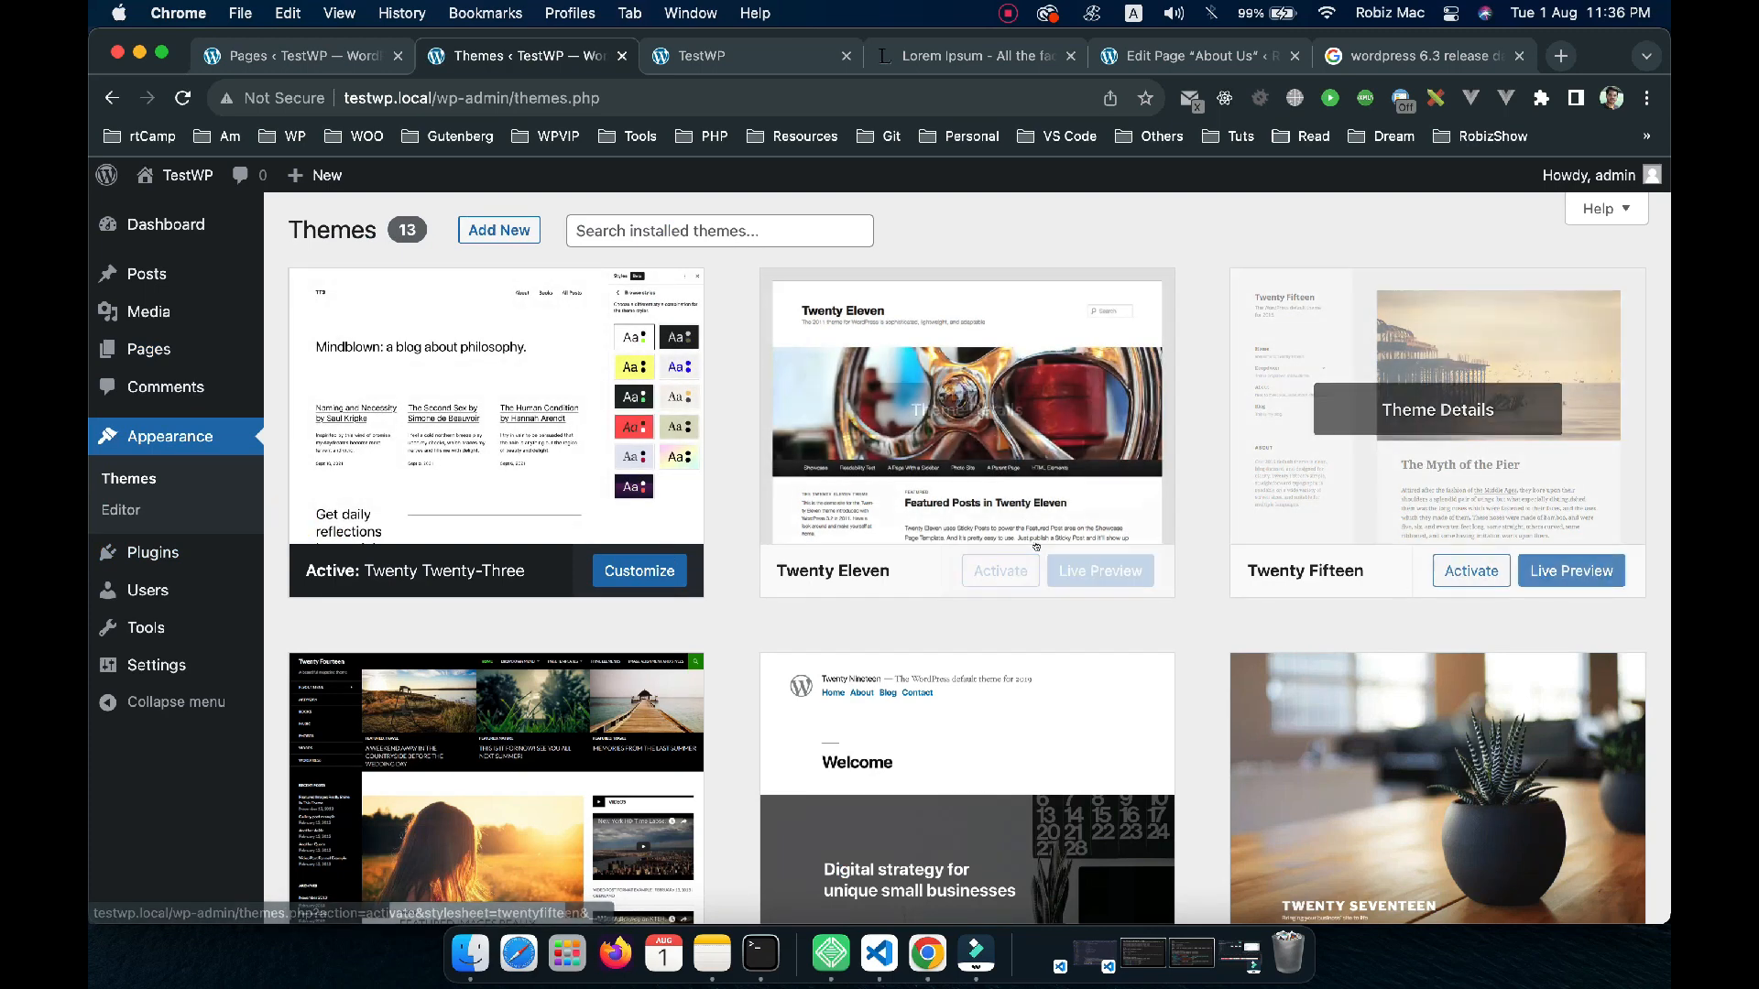
# Look through the installed themes, view the live preview of Twenty Eleven and close the preview
pyautogui.scroll(-1, 606, 700)
pyautogui.scroll(-5, 607, 701)
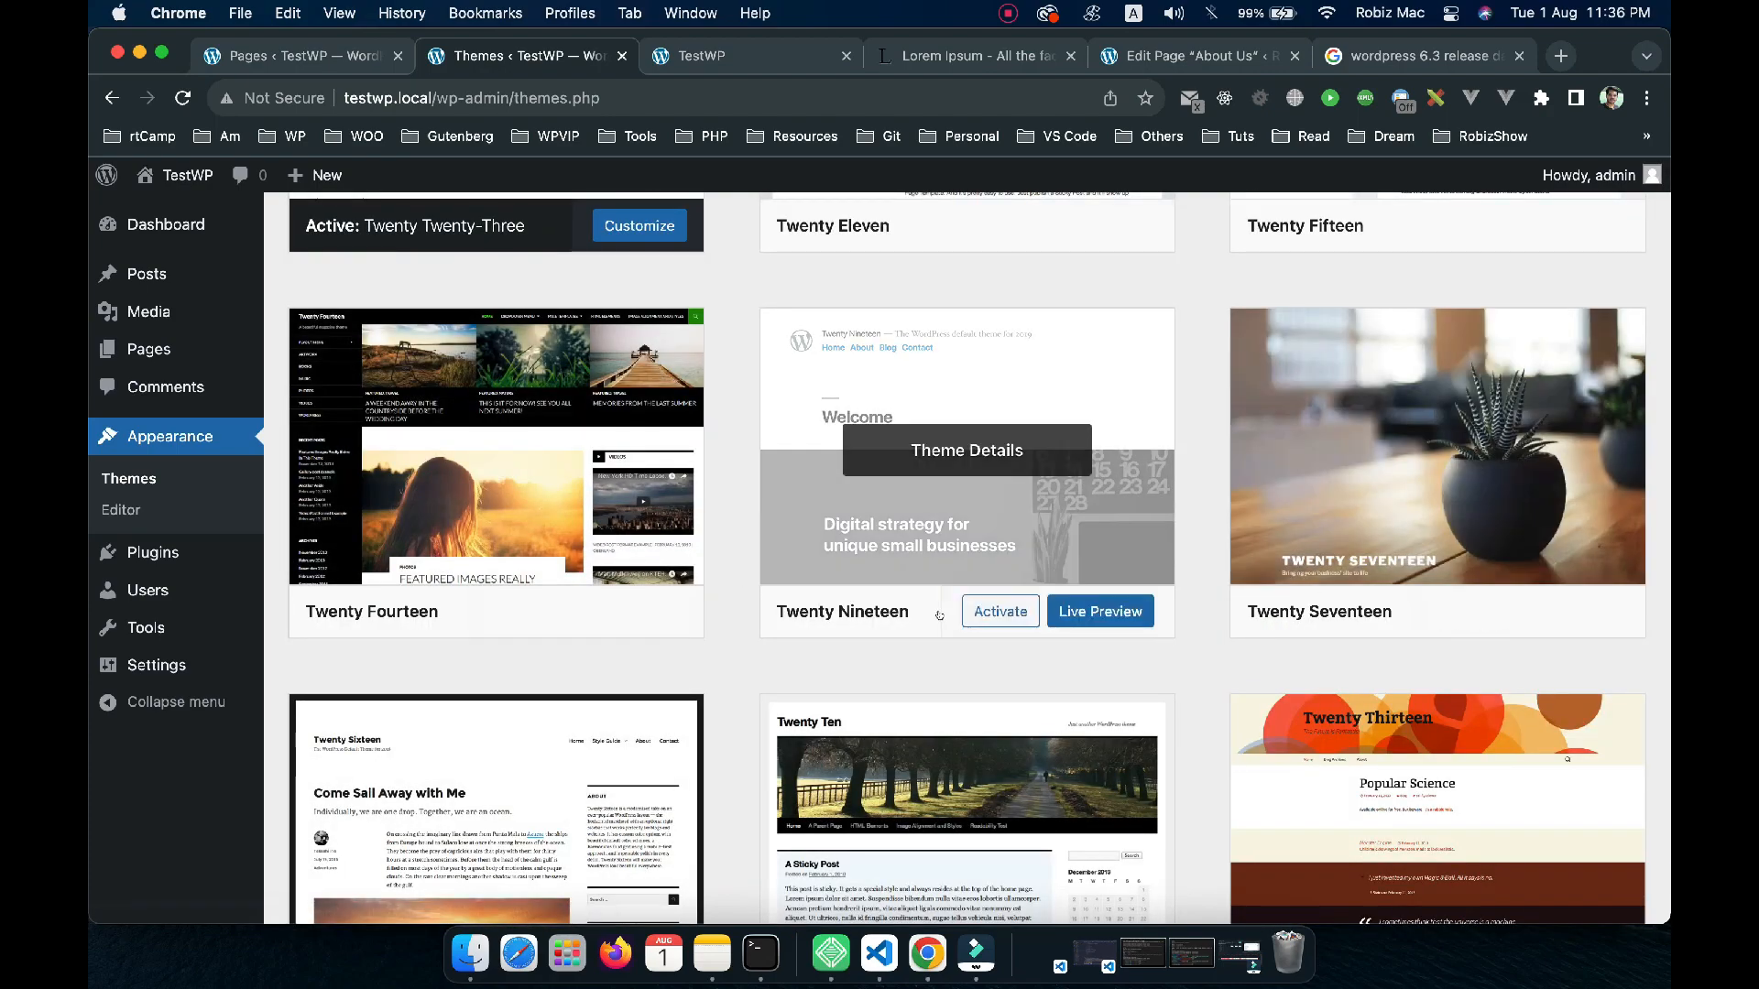
pyautogui.scroll(-5, 883, 641)
pyautogui.scroll(10, 718, 521)
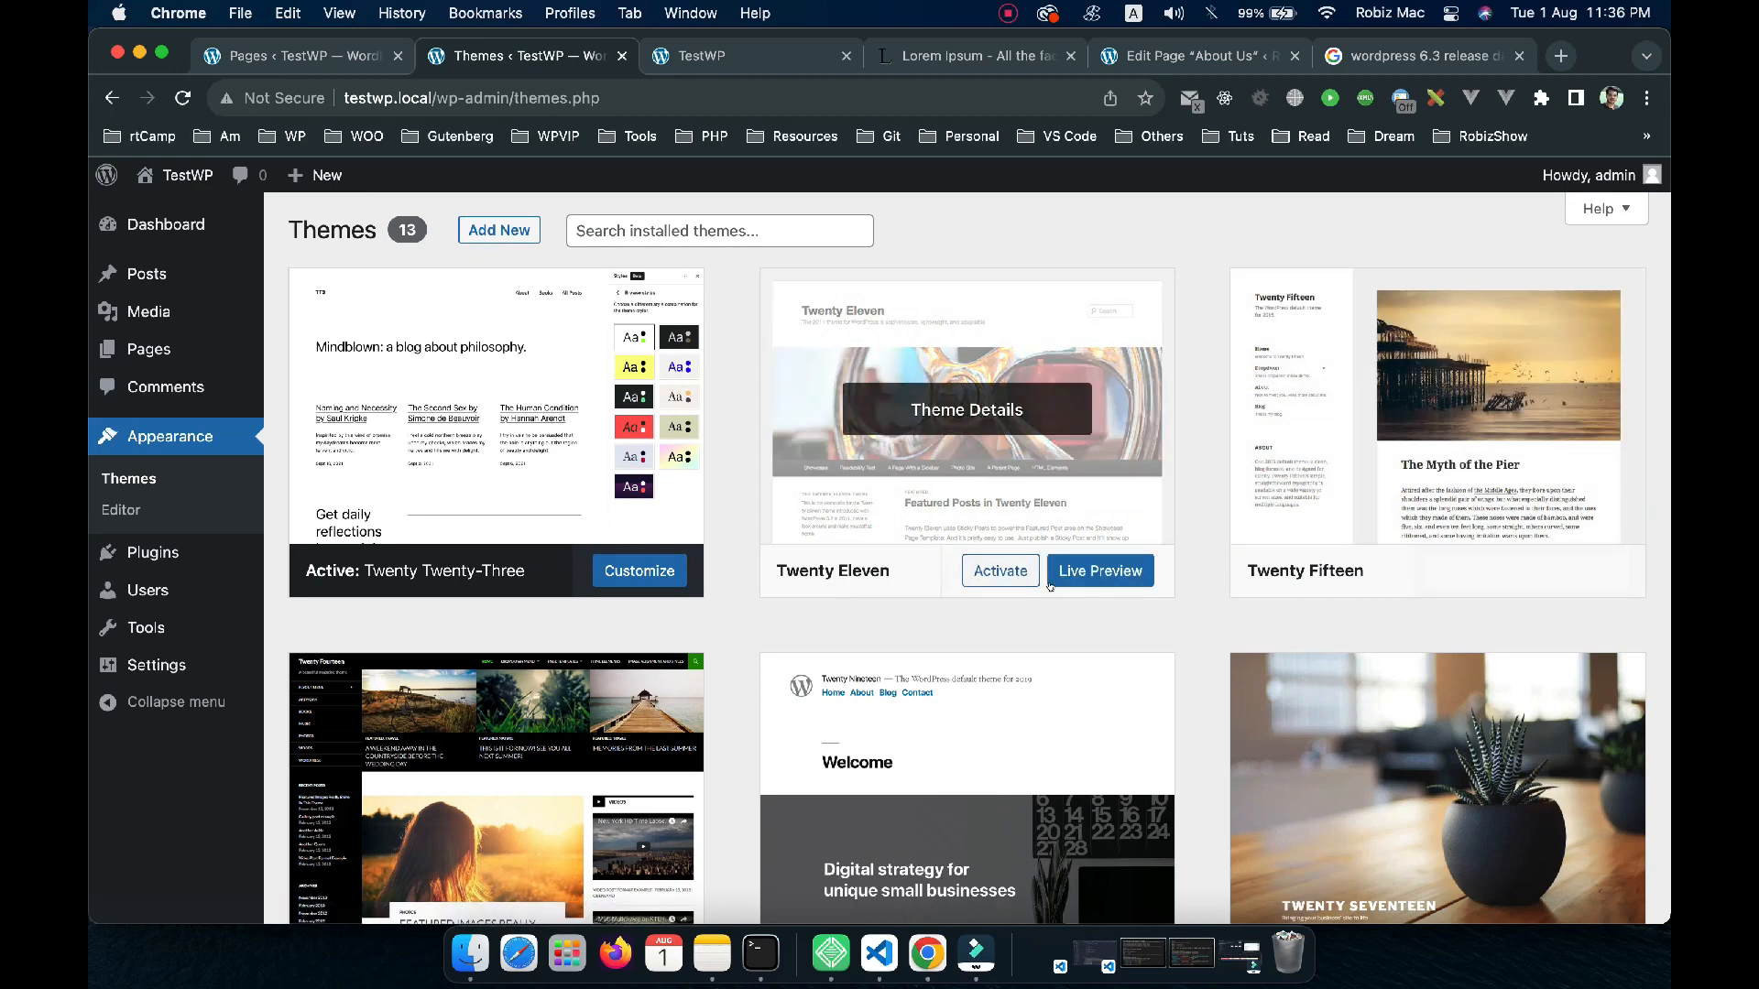
pyautogui.click(1123, 567)
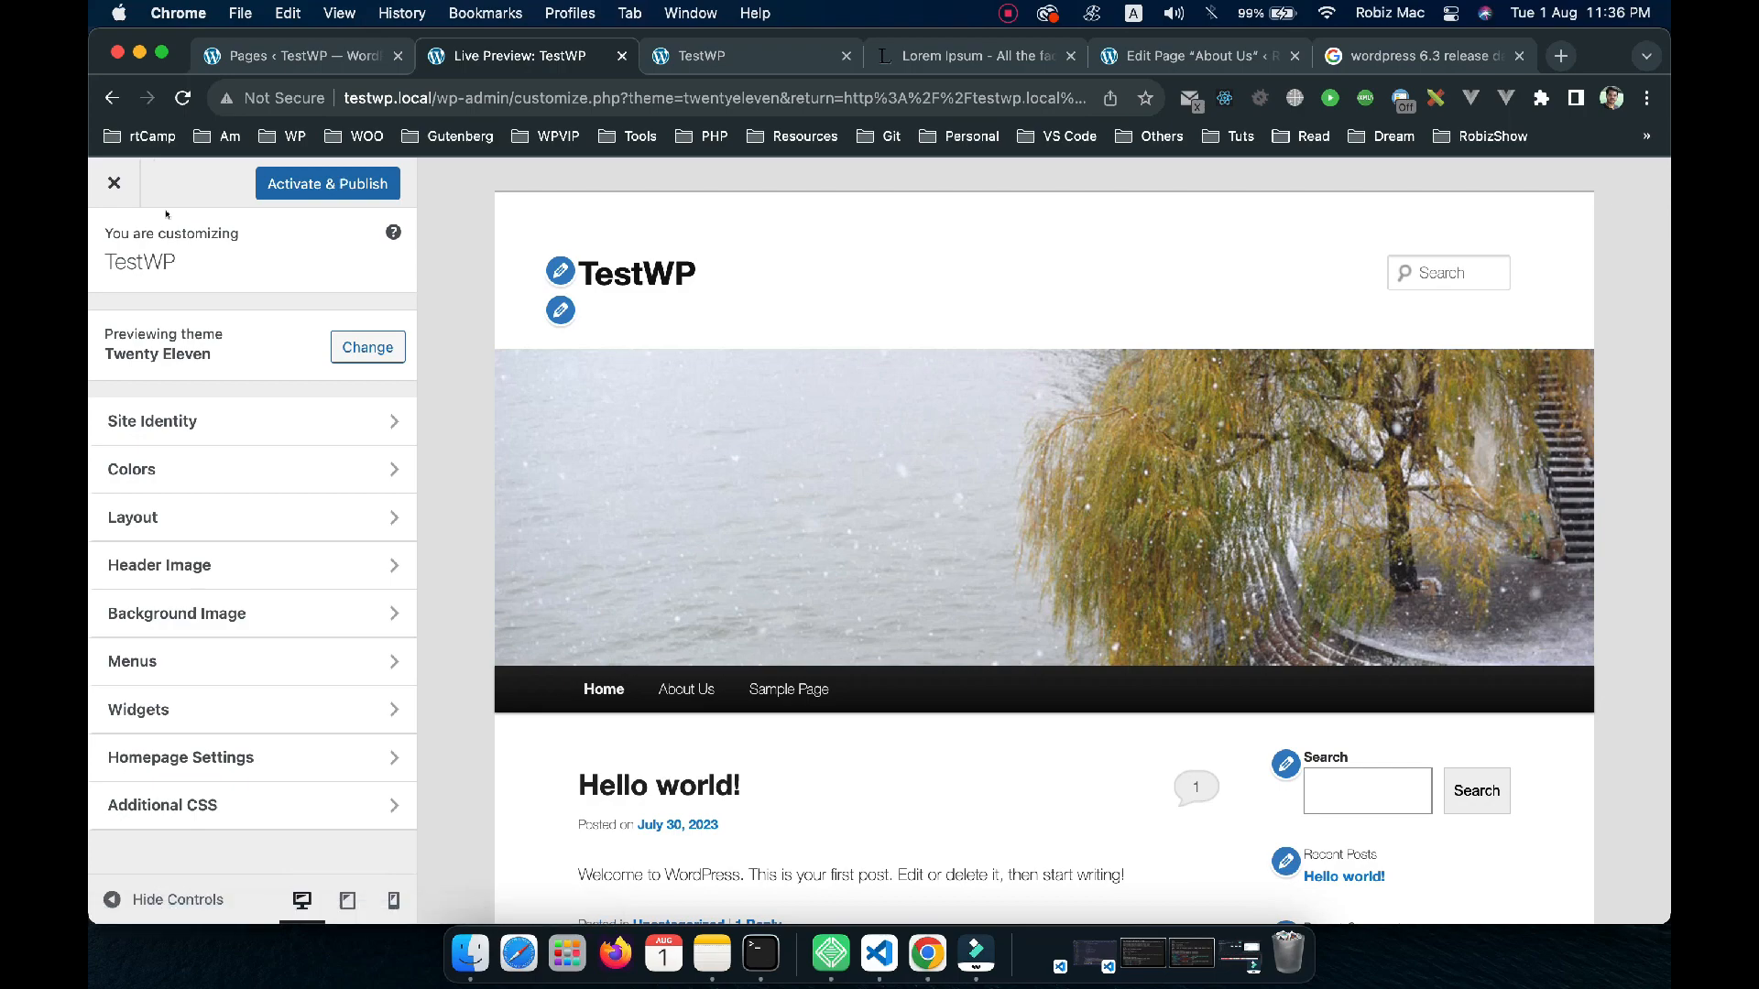
pyautogui.click(114, 183)
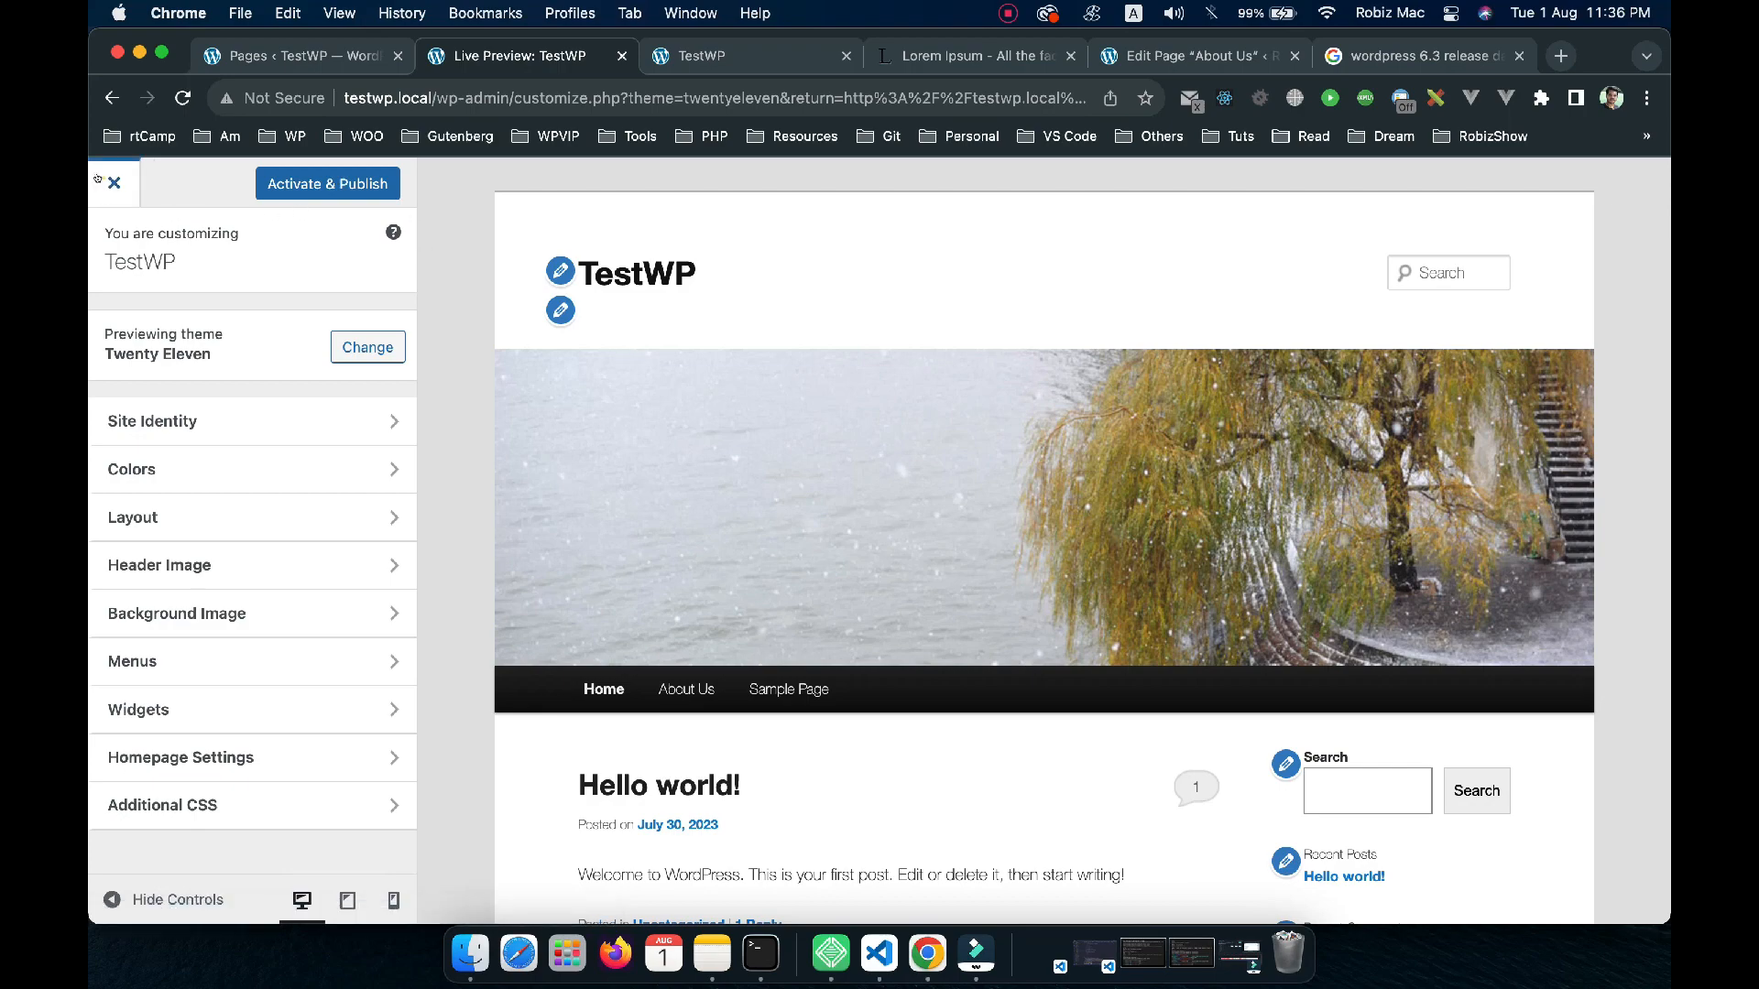
# Look over the remaining installed themes and activate Twenty Eleven
pyautogui.scroll(-4, 632, 532)
pyautogui.scroll(-5, 619, 558)
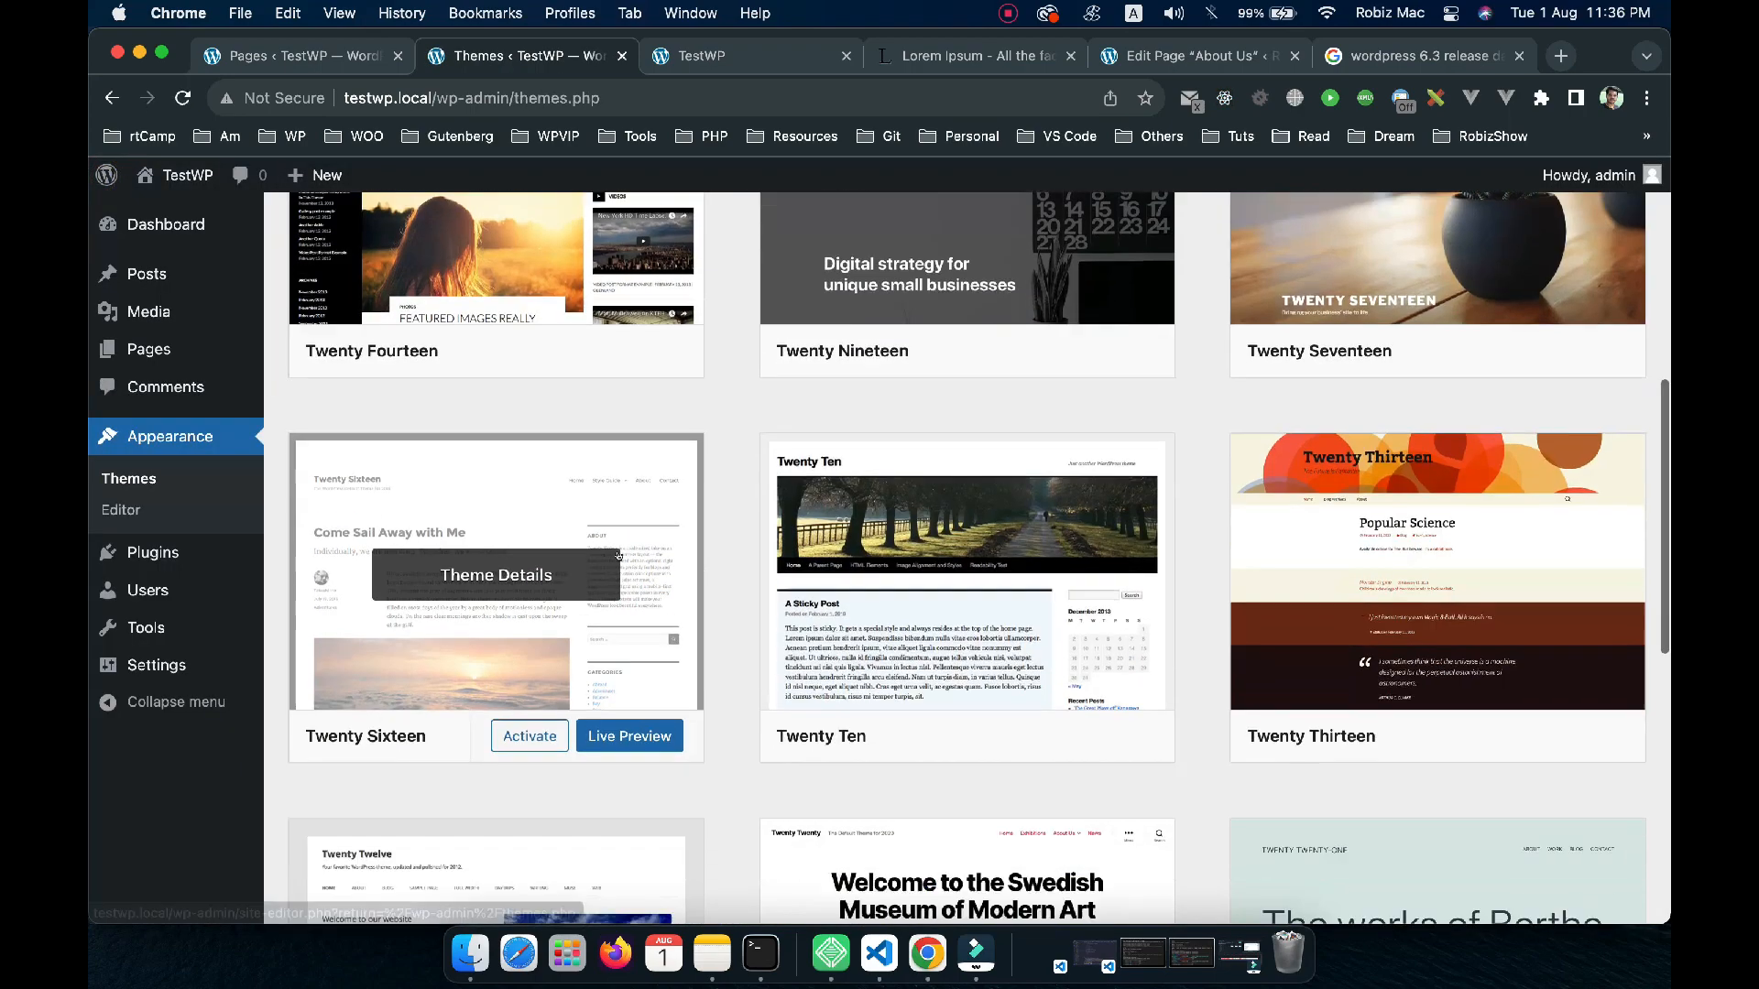
pyautogui.scroll(-4, 850, 597)
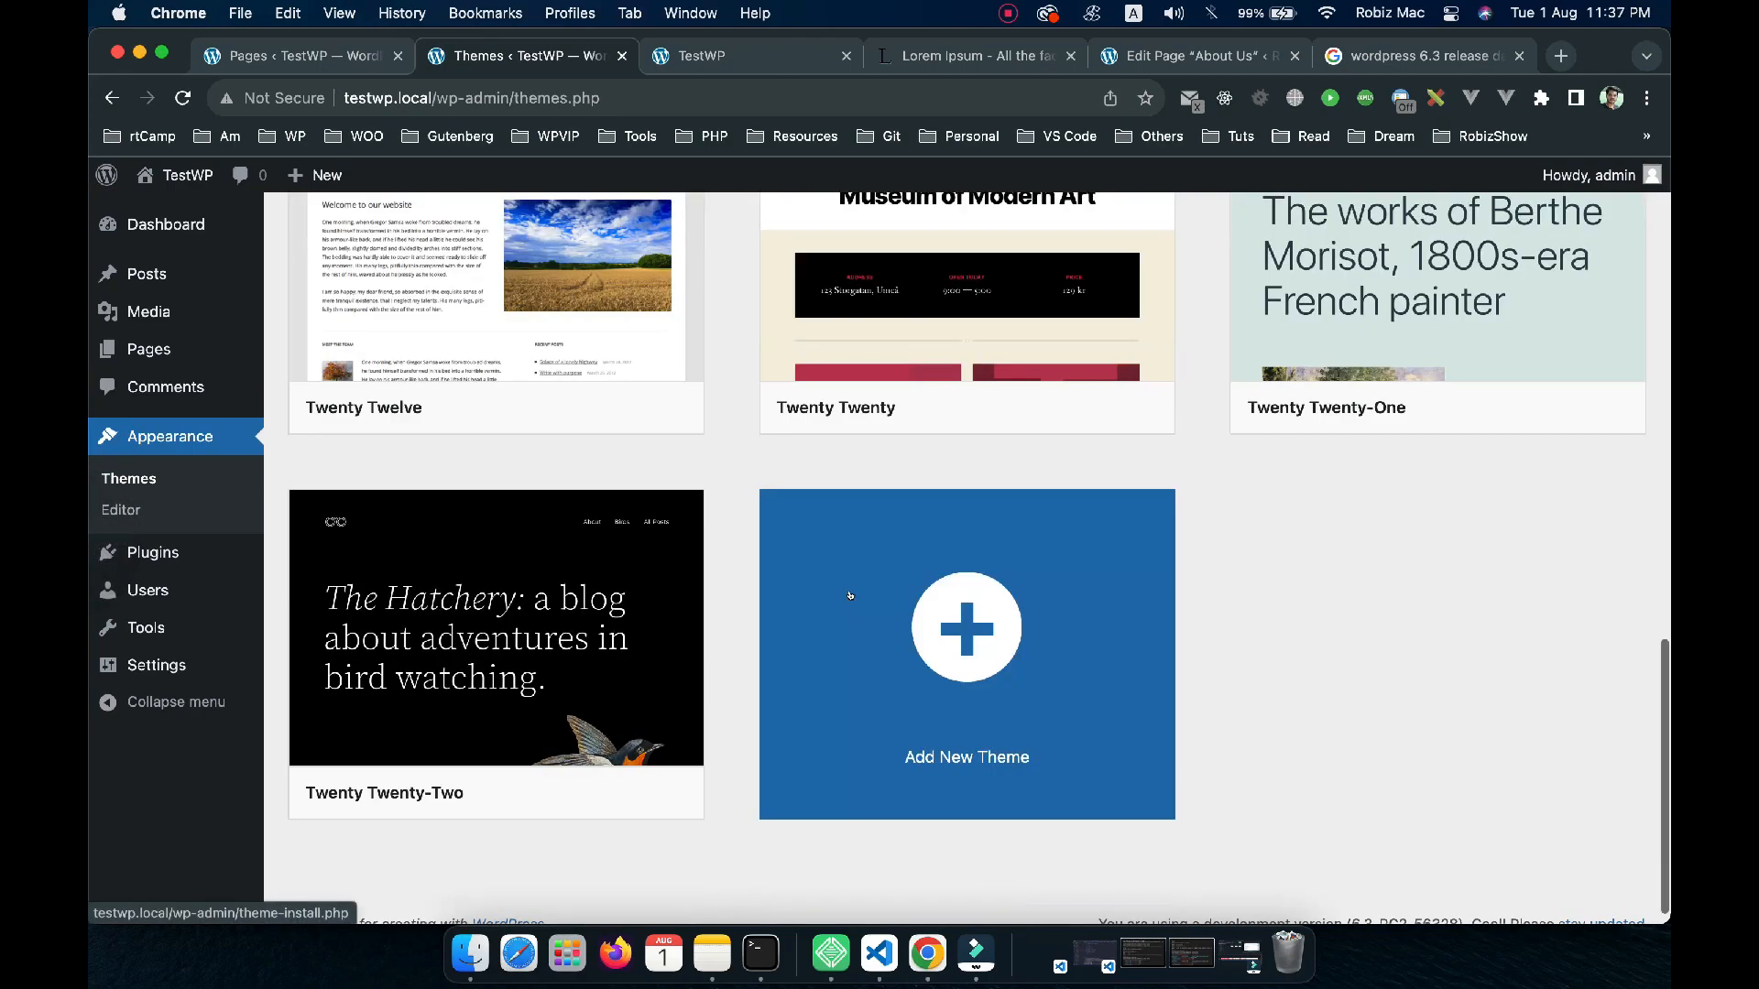
pyautogui.scroll(-3, 851, 596)
pyautogui.scroll(12, 735, 448)
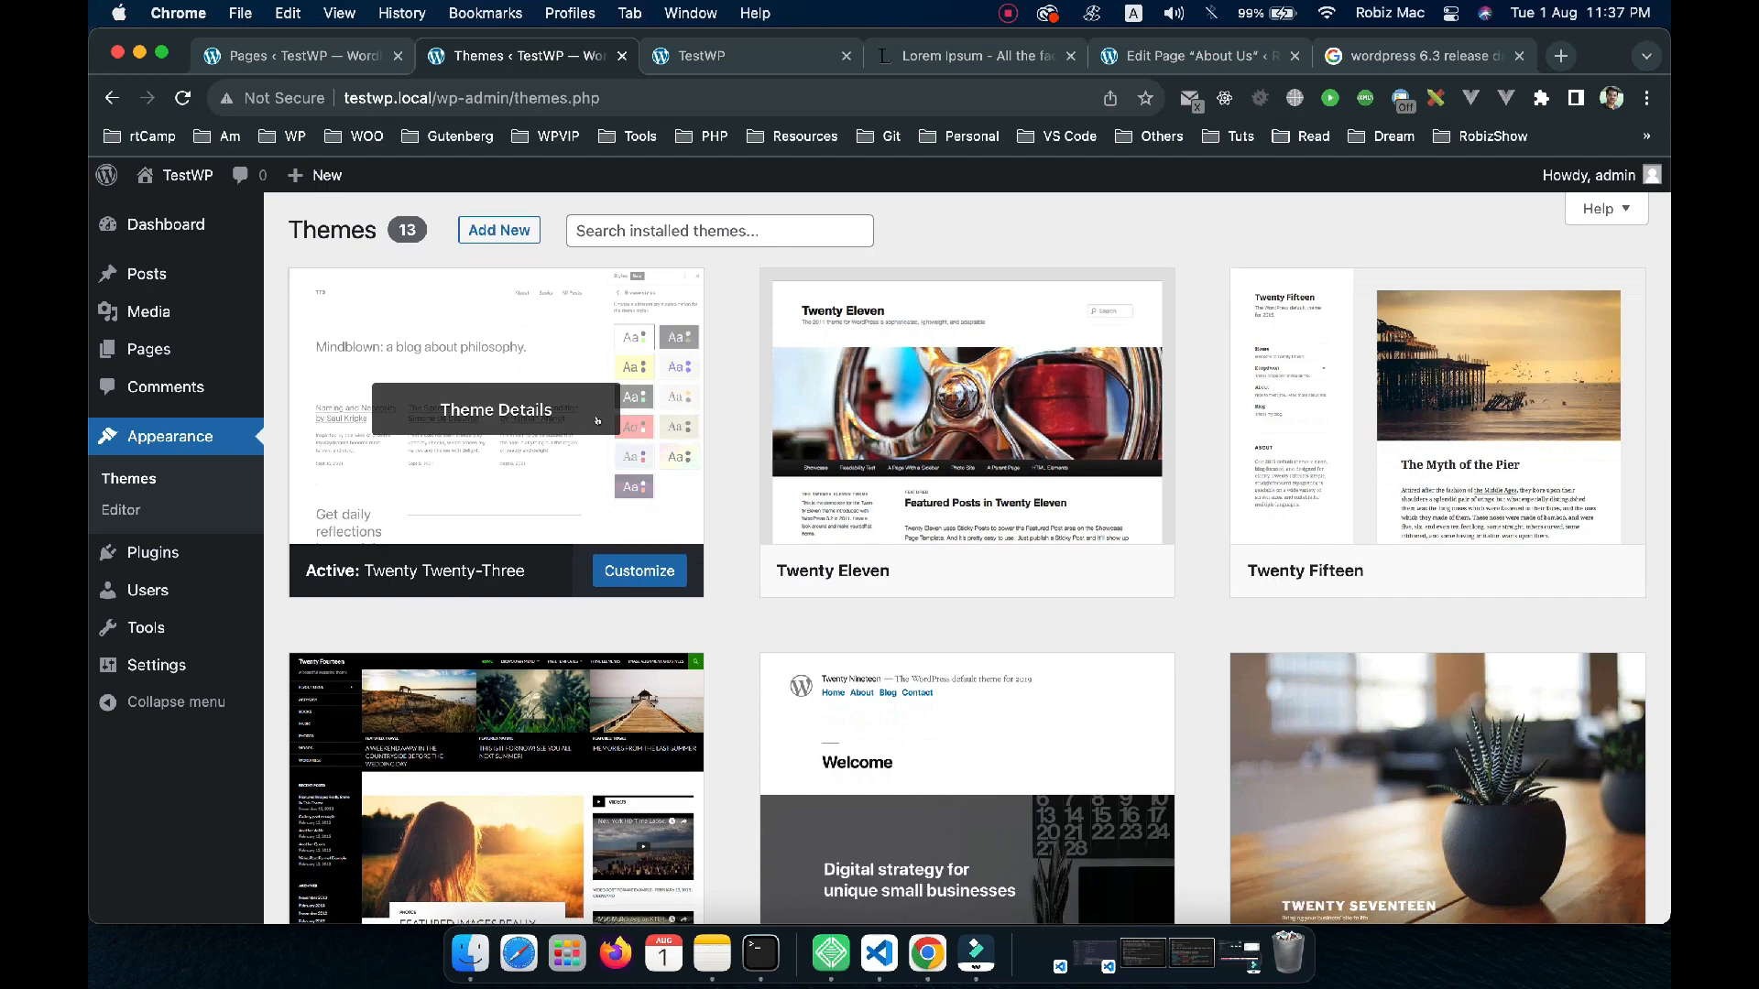
pyautogui.moveTo(1004, 573)
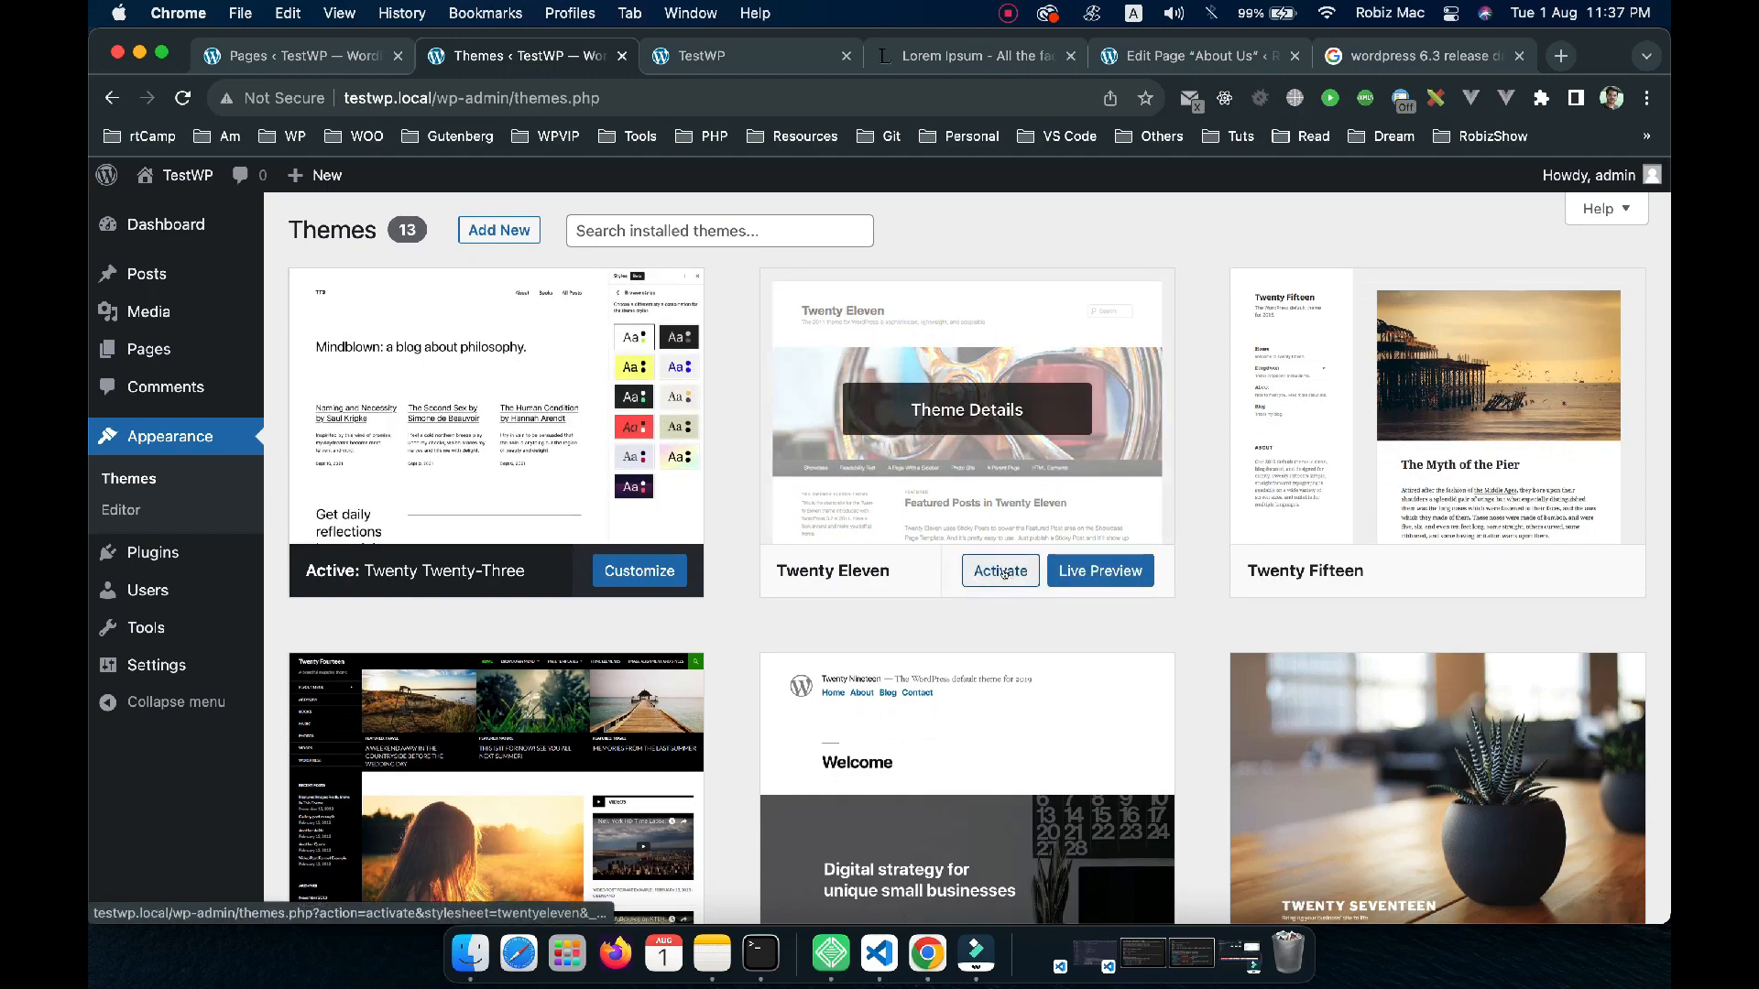
pyautogui.click(1001, 572)
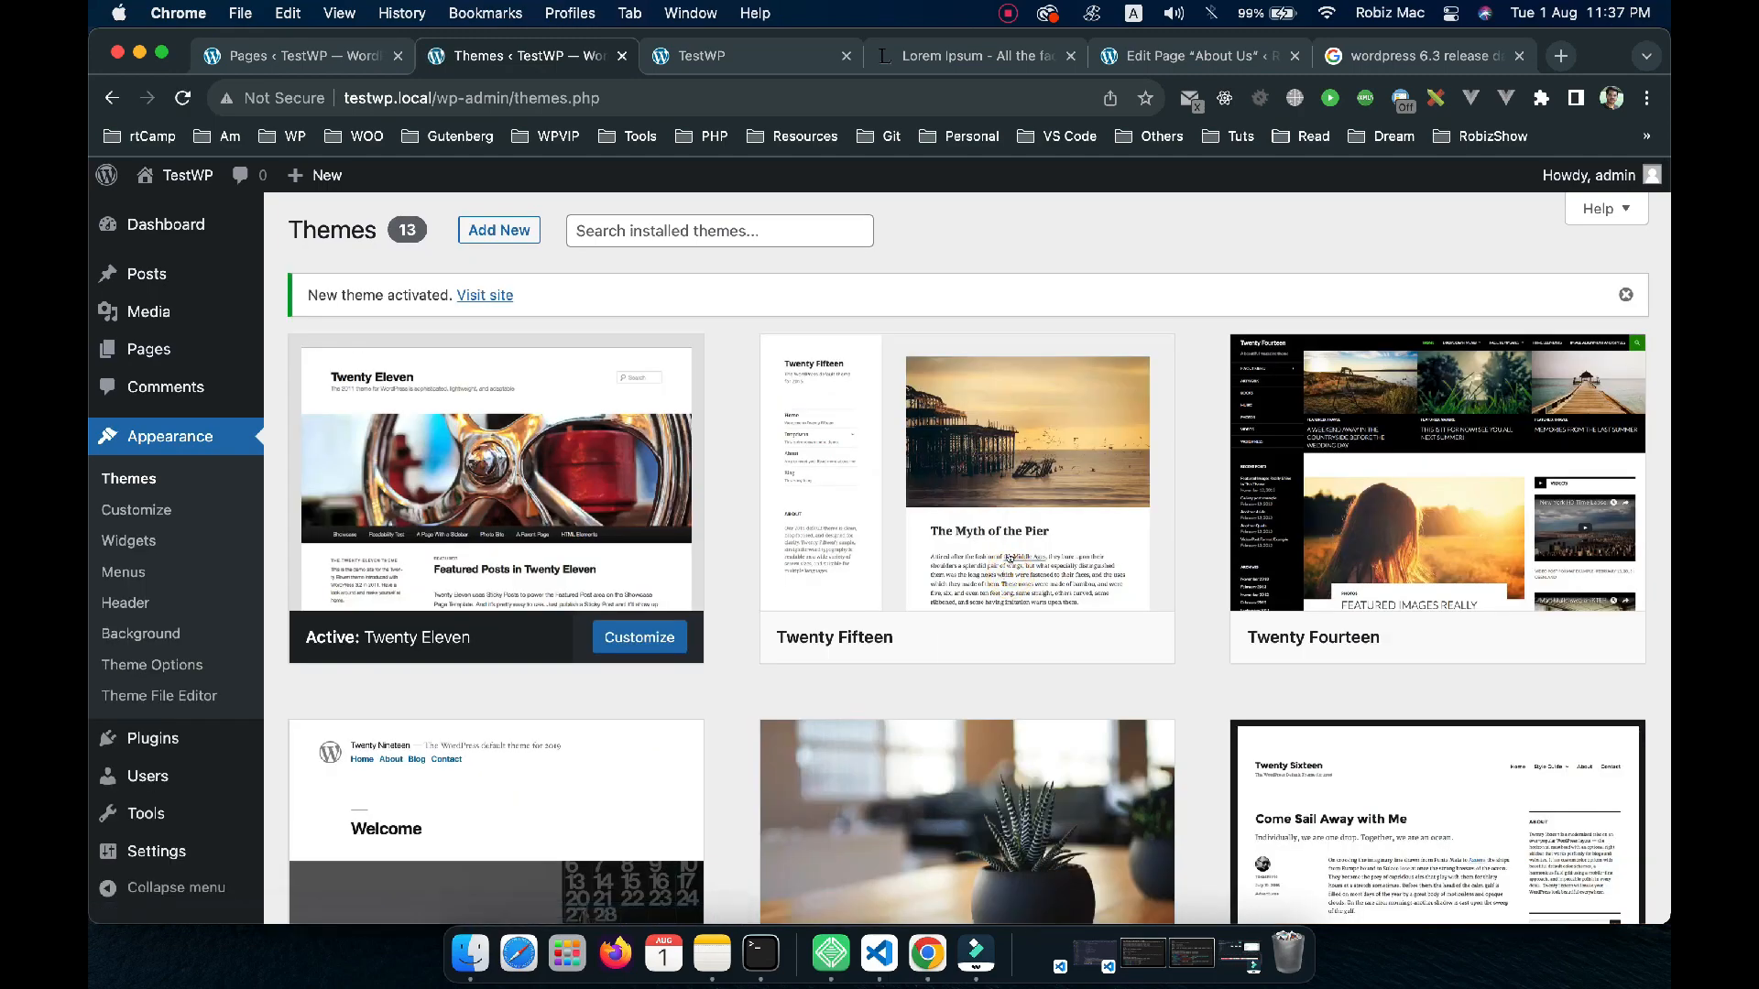
# Open the live preview of the inactive Twenty Twenty-Three theme
pyautogui.scroll(-10, 1008, 558)
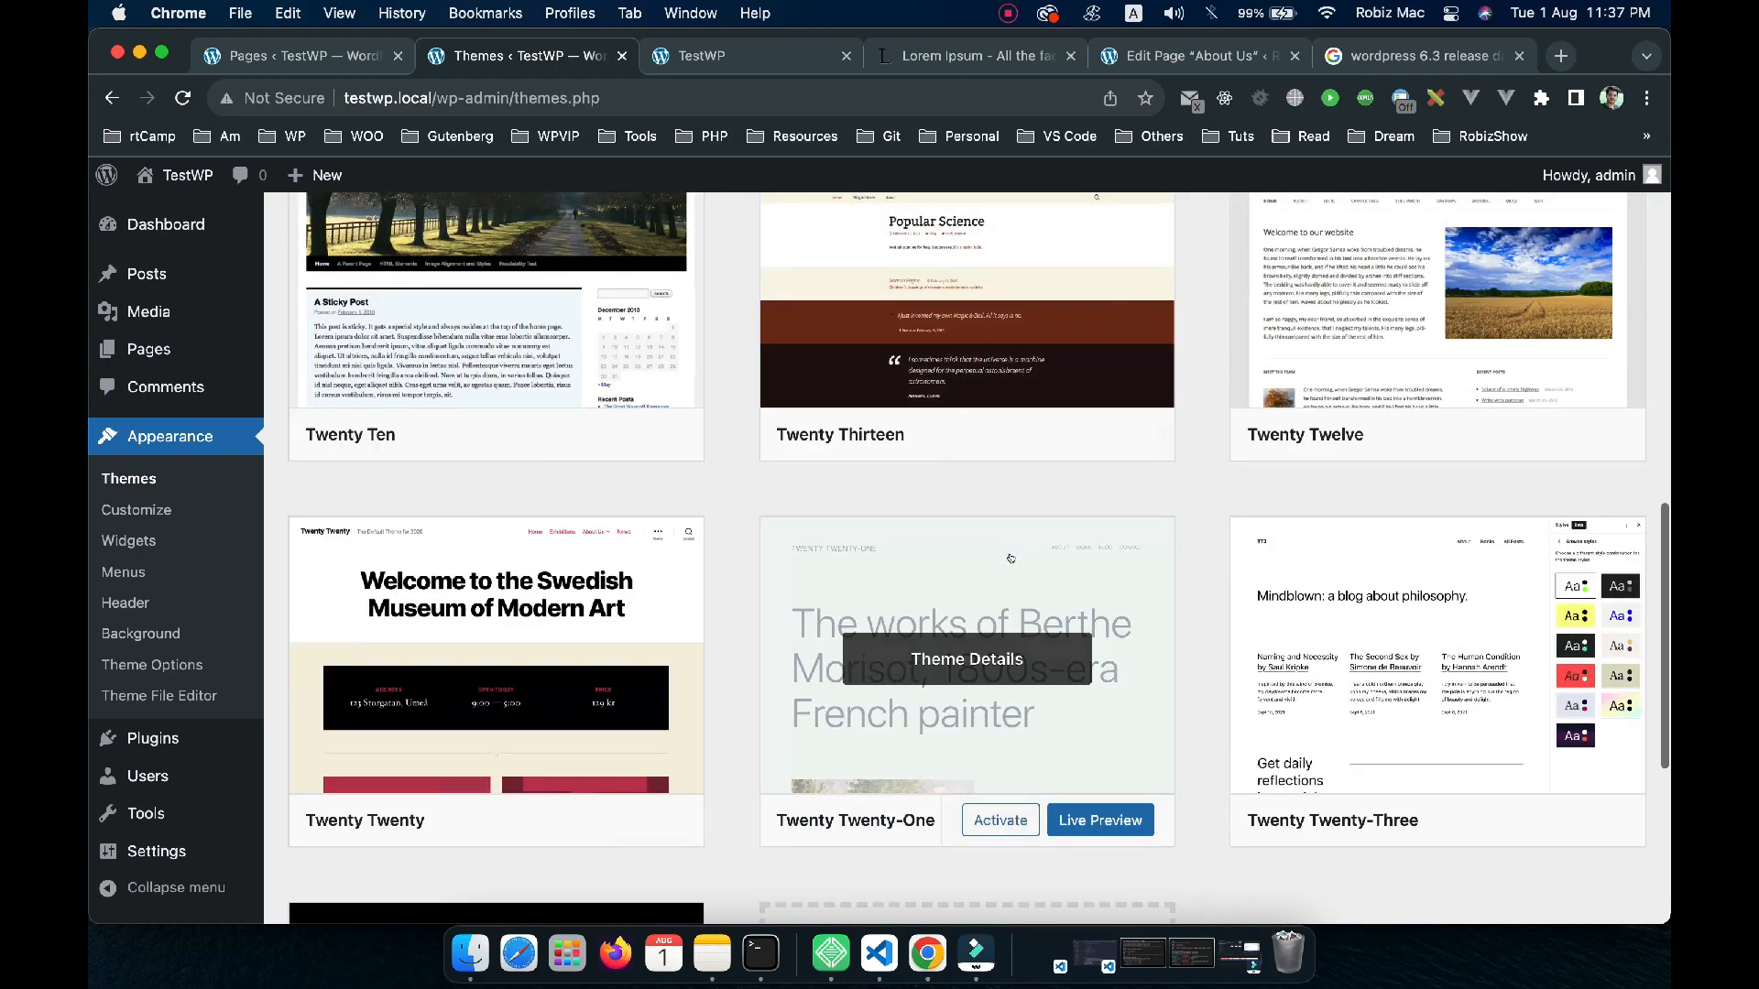
pyautogui.scroll(-2, 1011, 558)
pyautogui.moveTo(1568, 629)
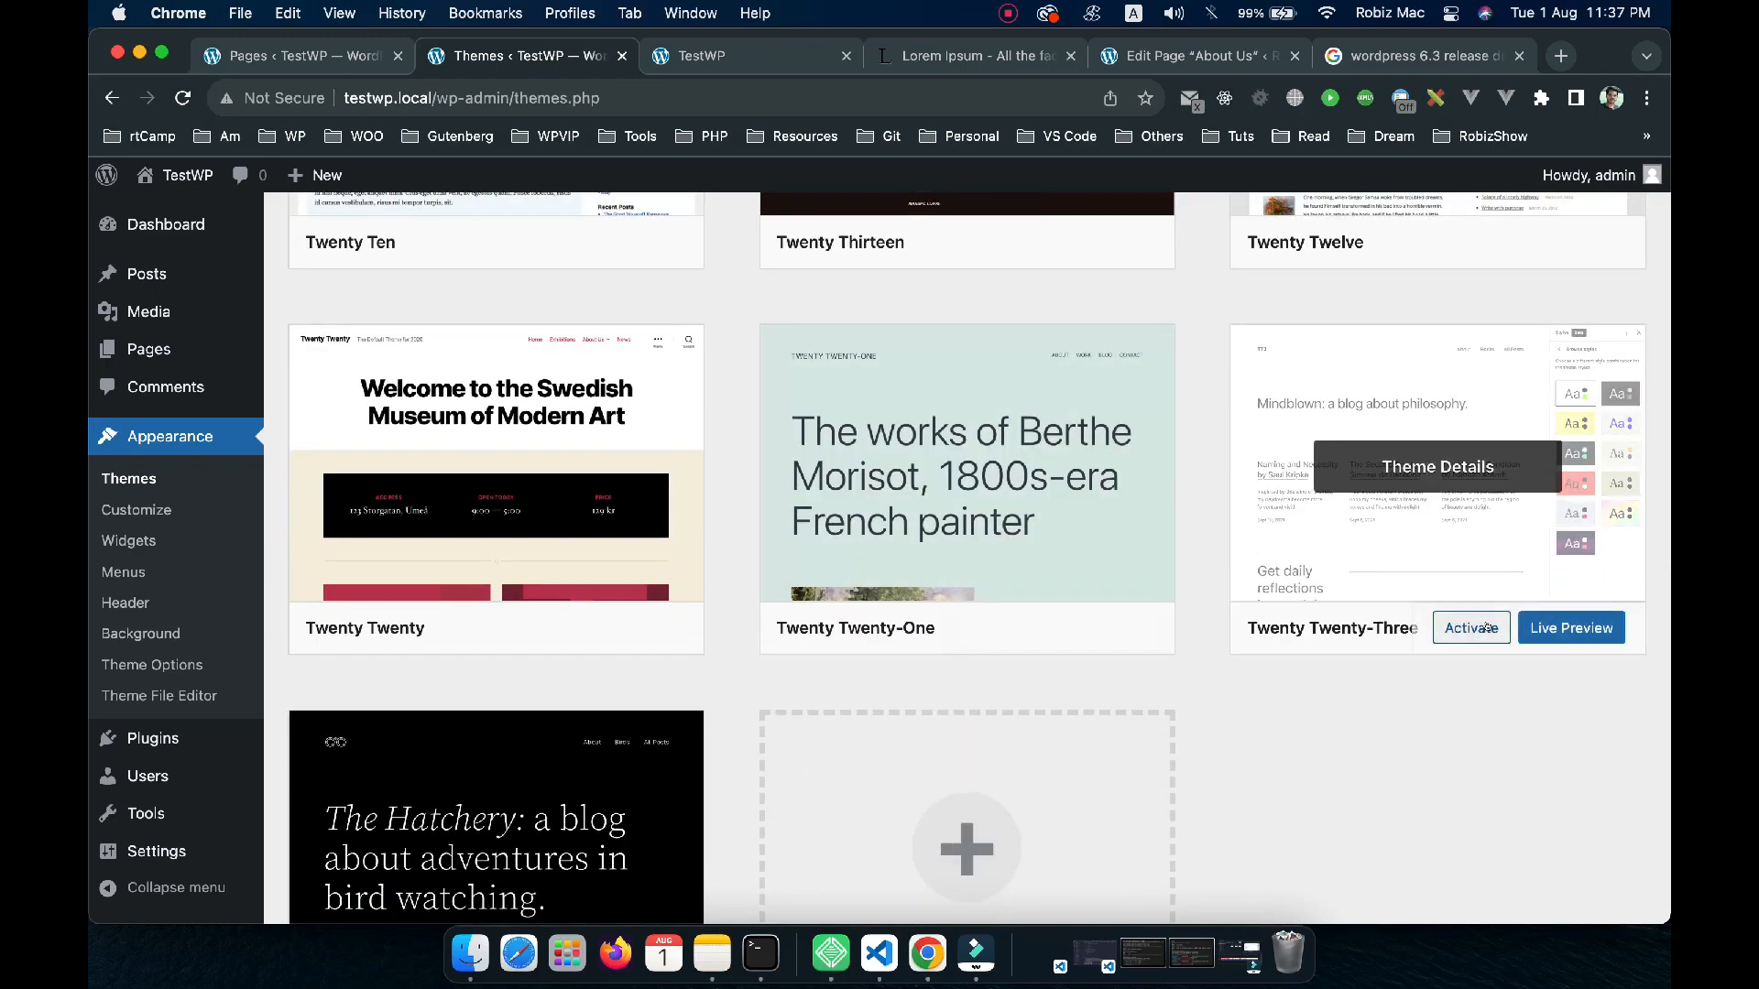
pyautogui.click(1563, 628)
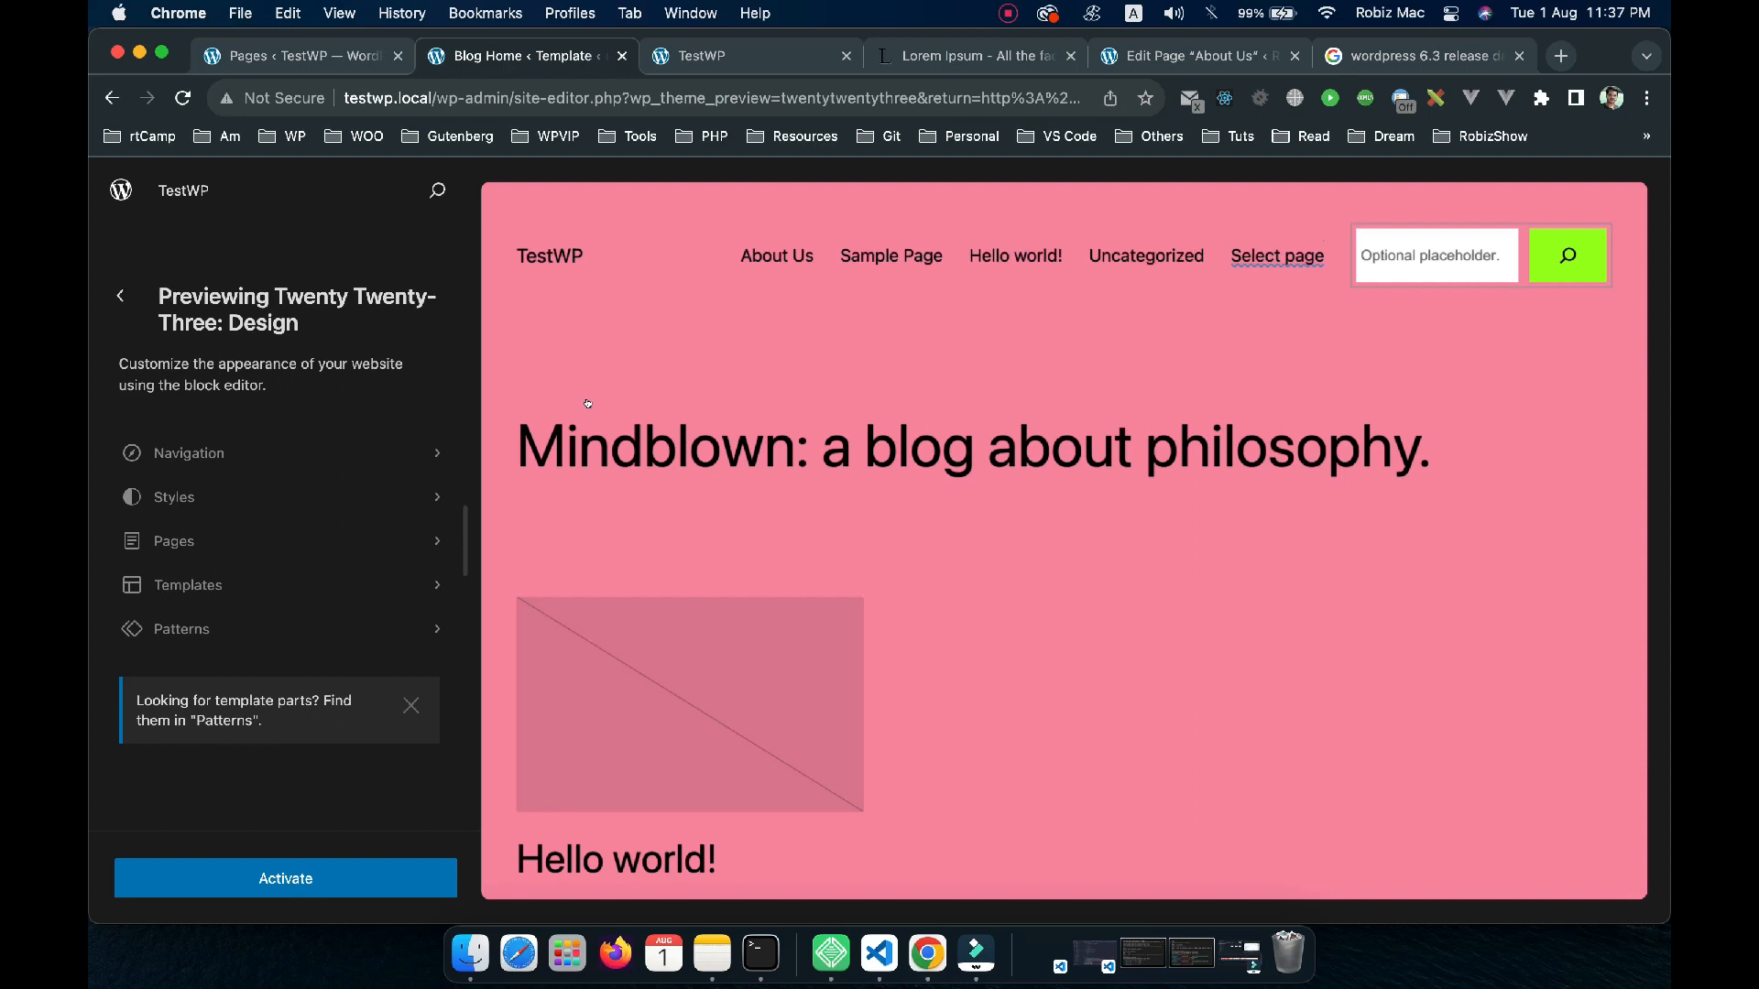
# Open the installed themes in the other TestWP admin tab to check which theme is active
pyautogui.click(332, 57)
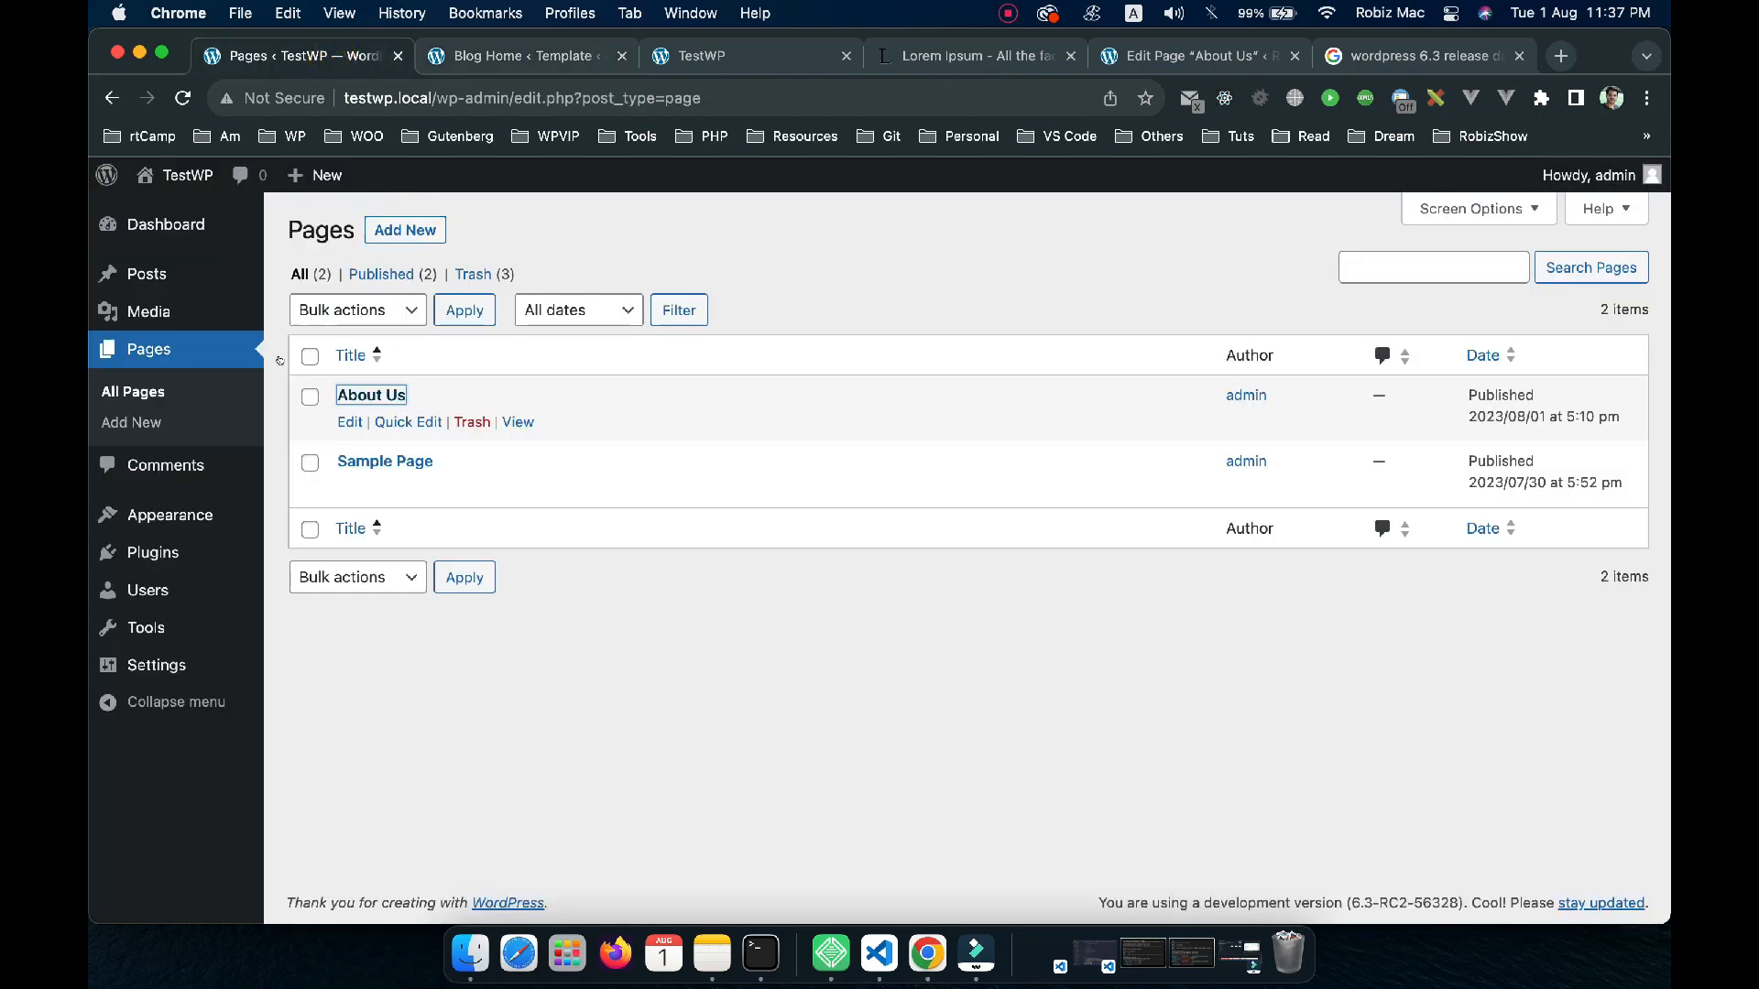
pyautogui.moveTo(170, 509)
pyautogui.click(279, 511)
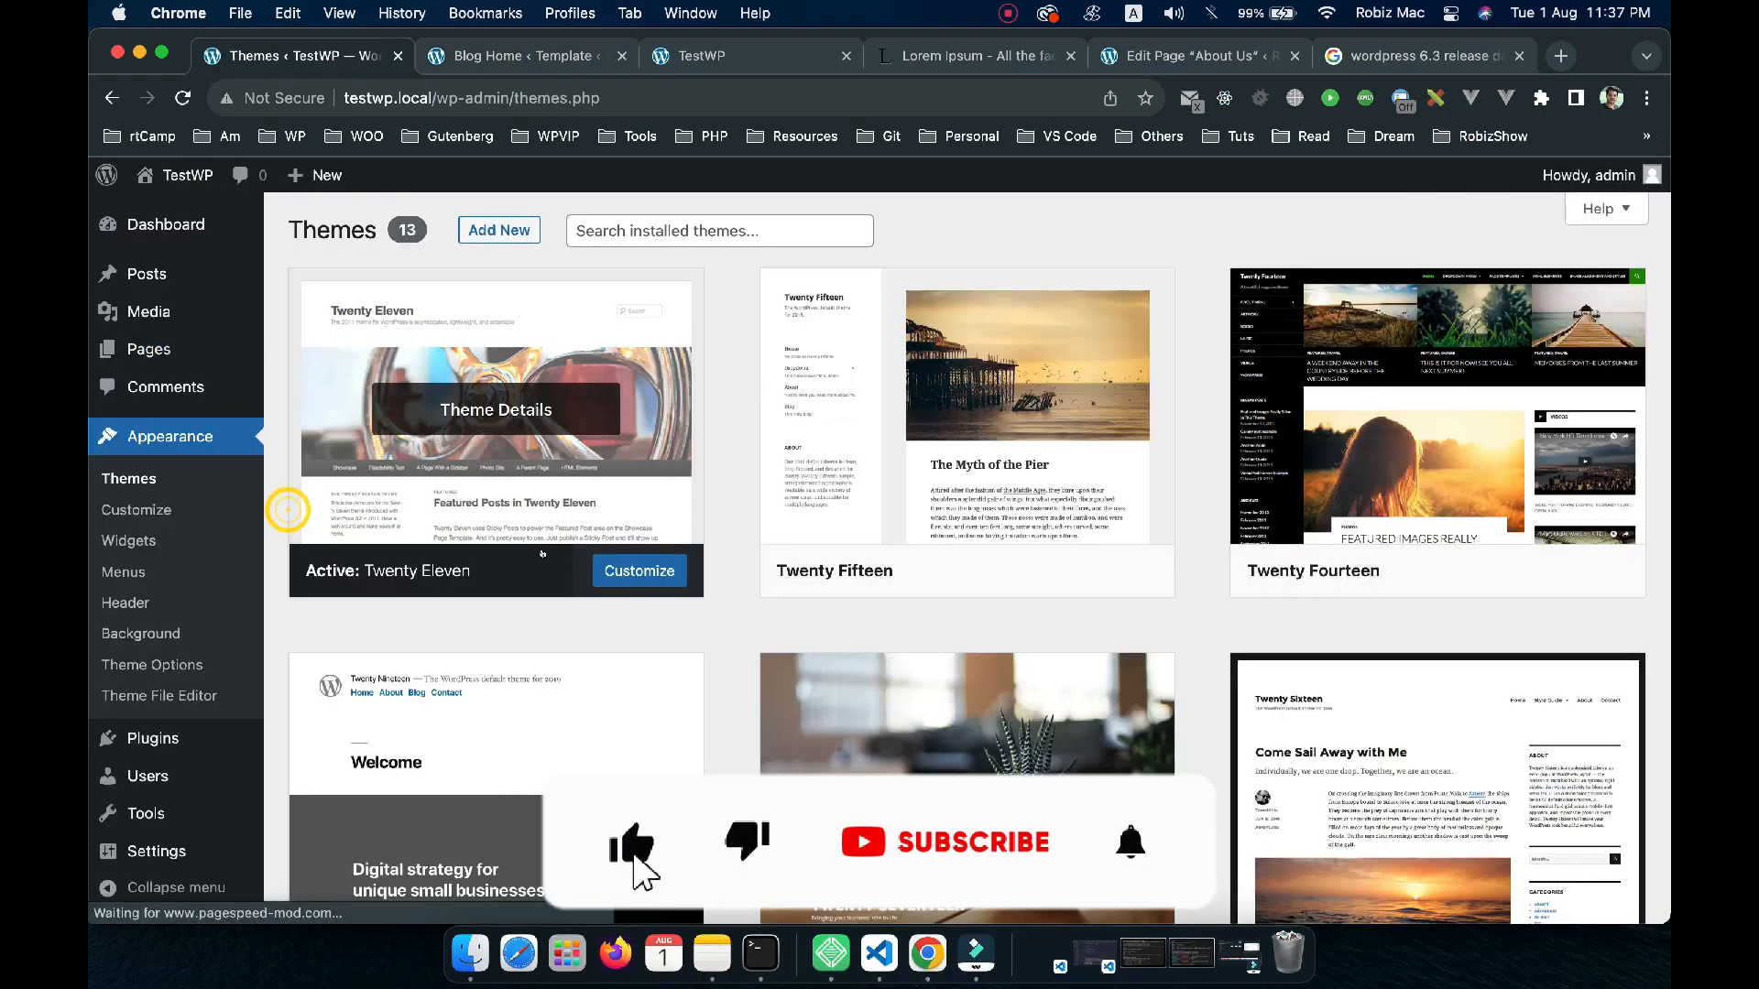